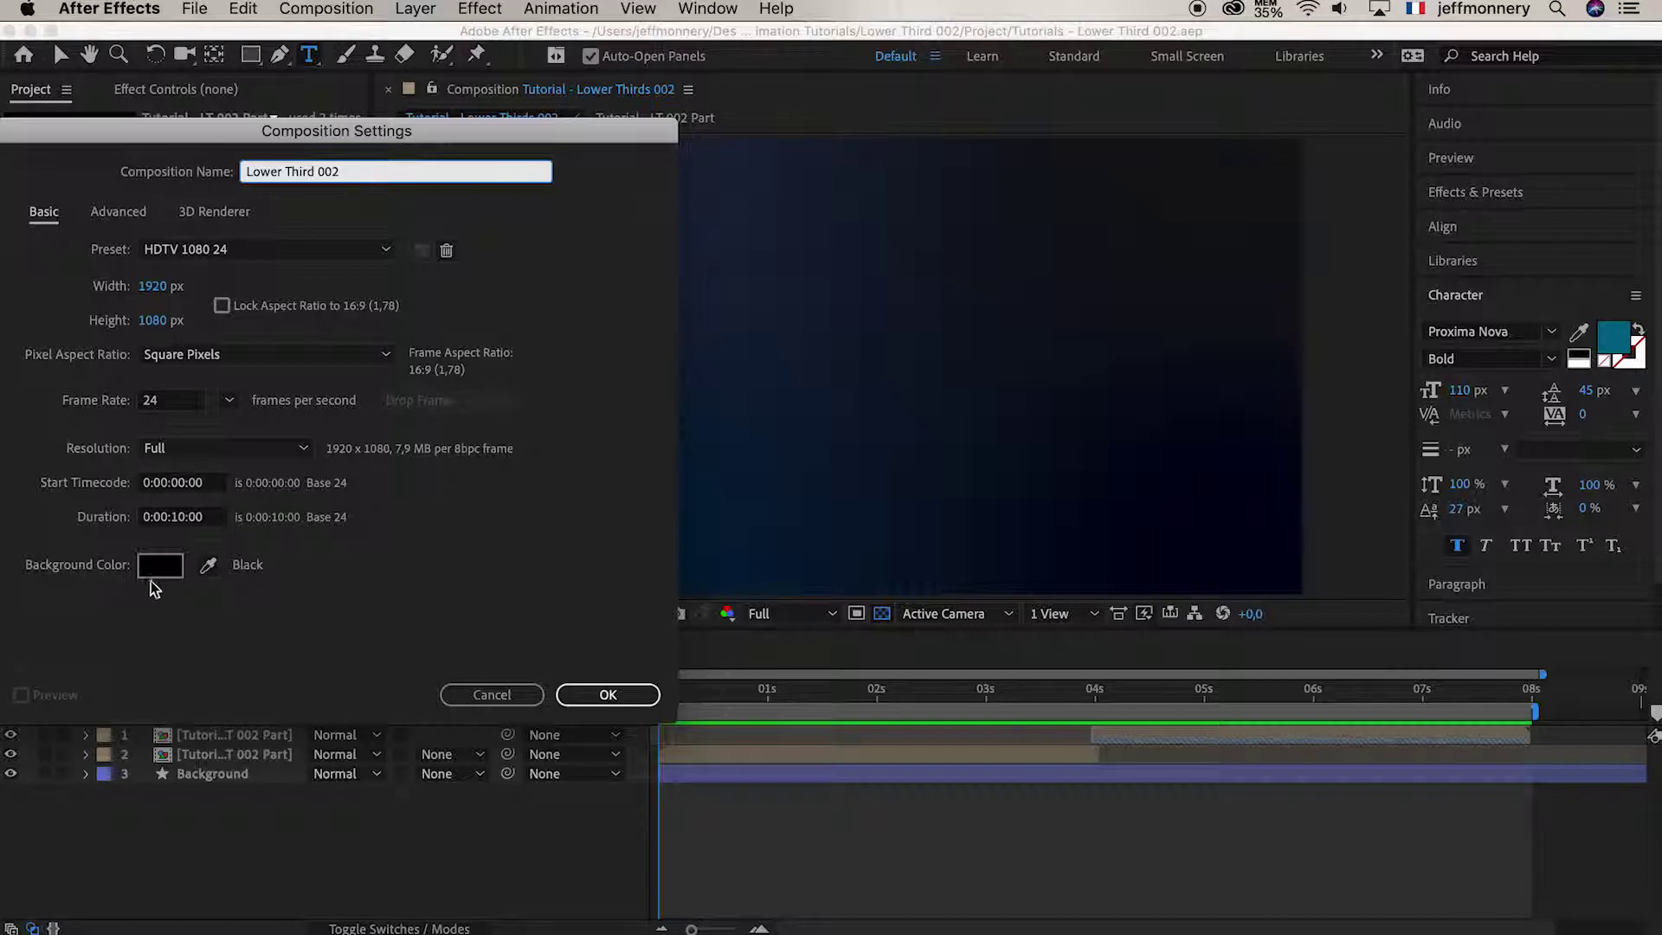
# Confirm the Lower Third 002 composition settings and show its background as solid black
pyautogui.click(609, 695)
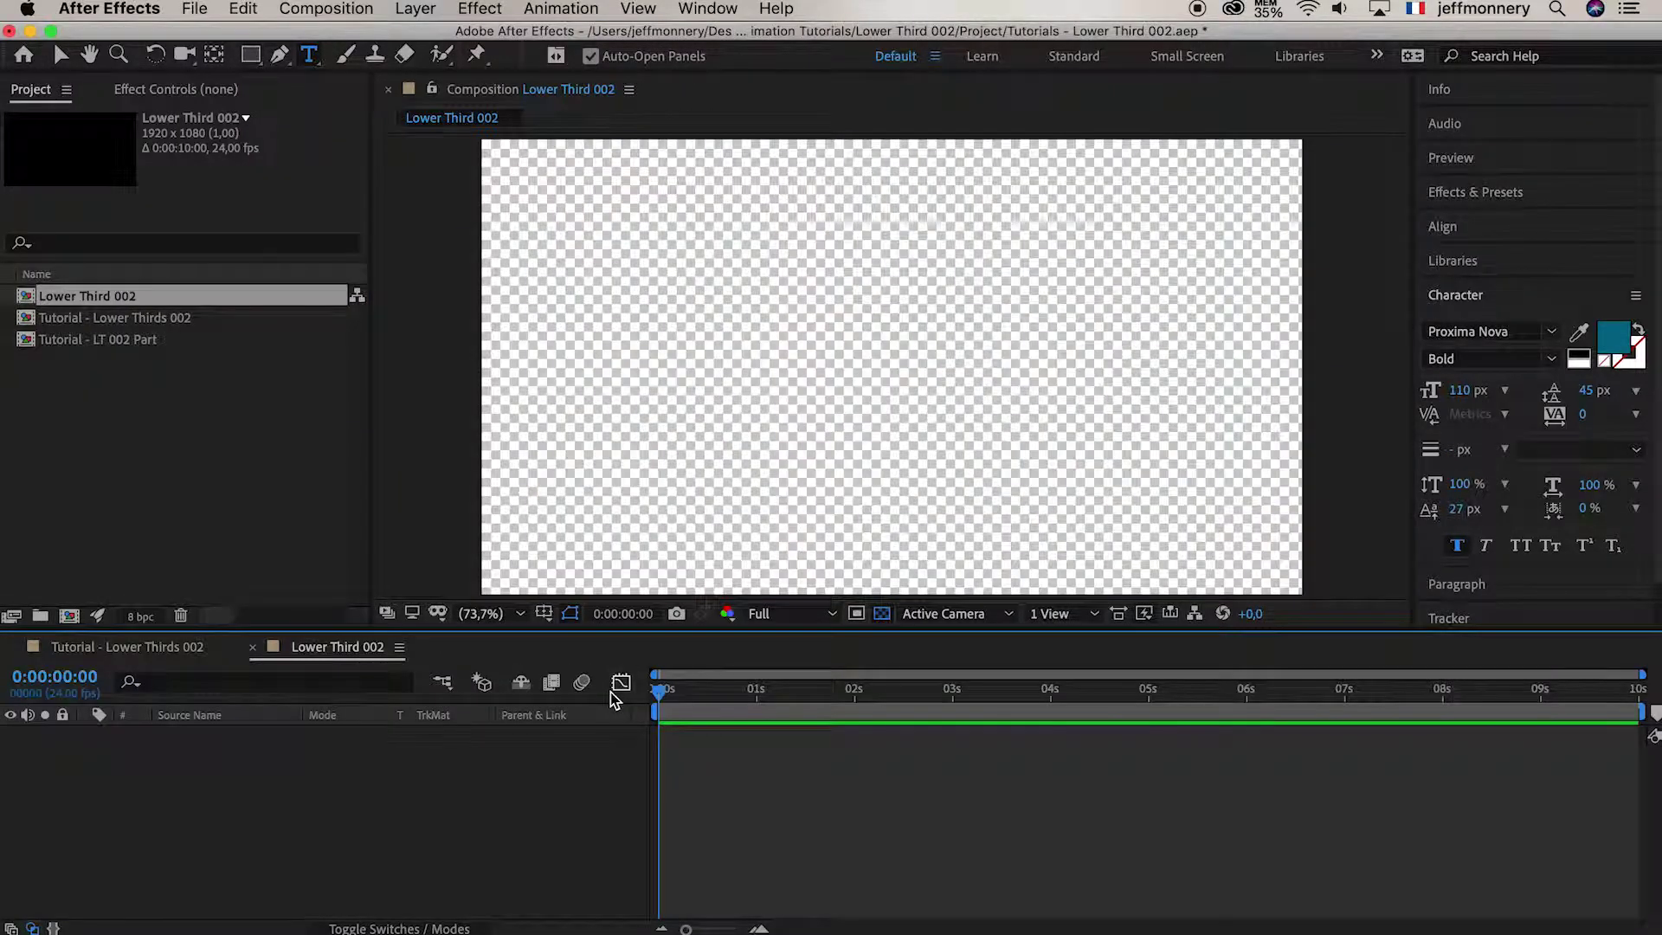
pyautogui.click(883, 616)
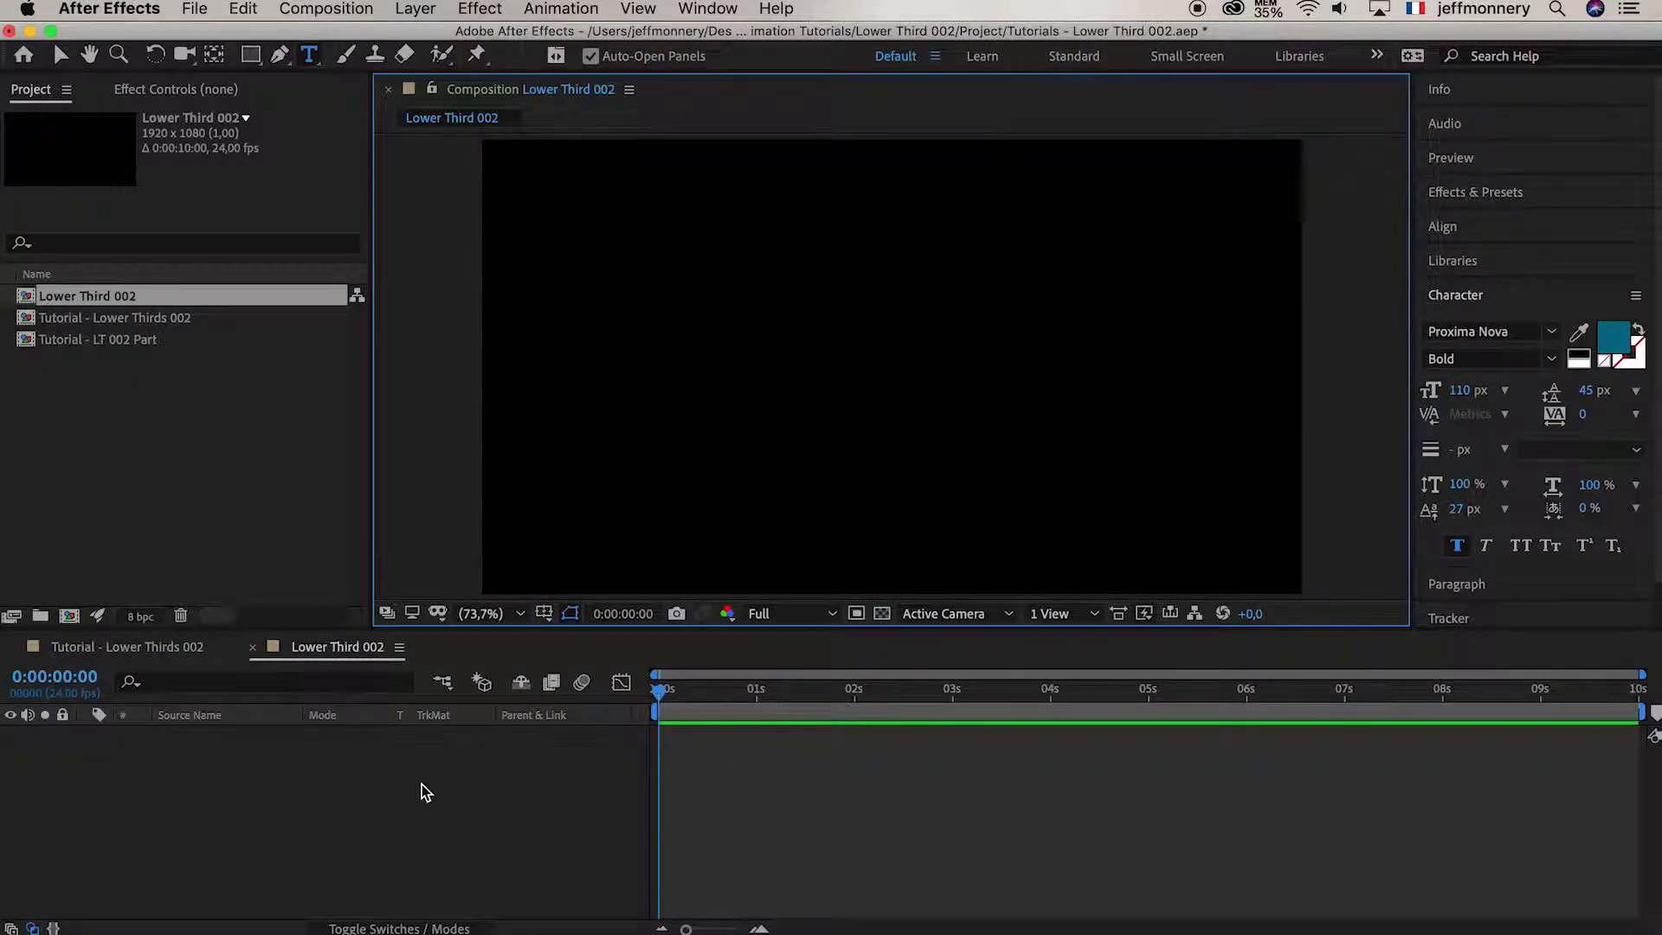
pyautogui.click(245, 792)
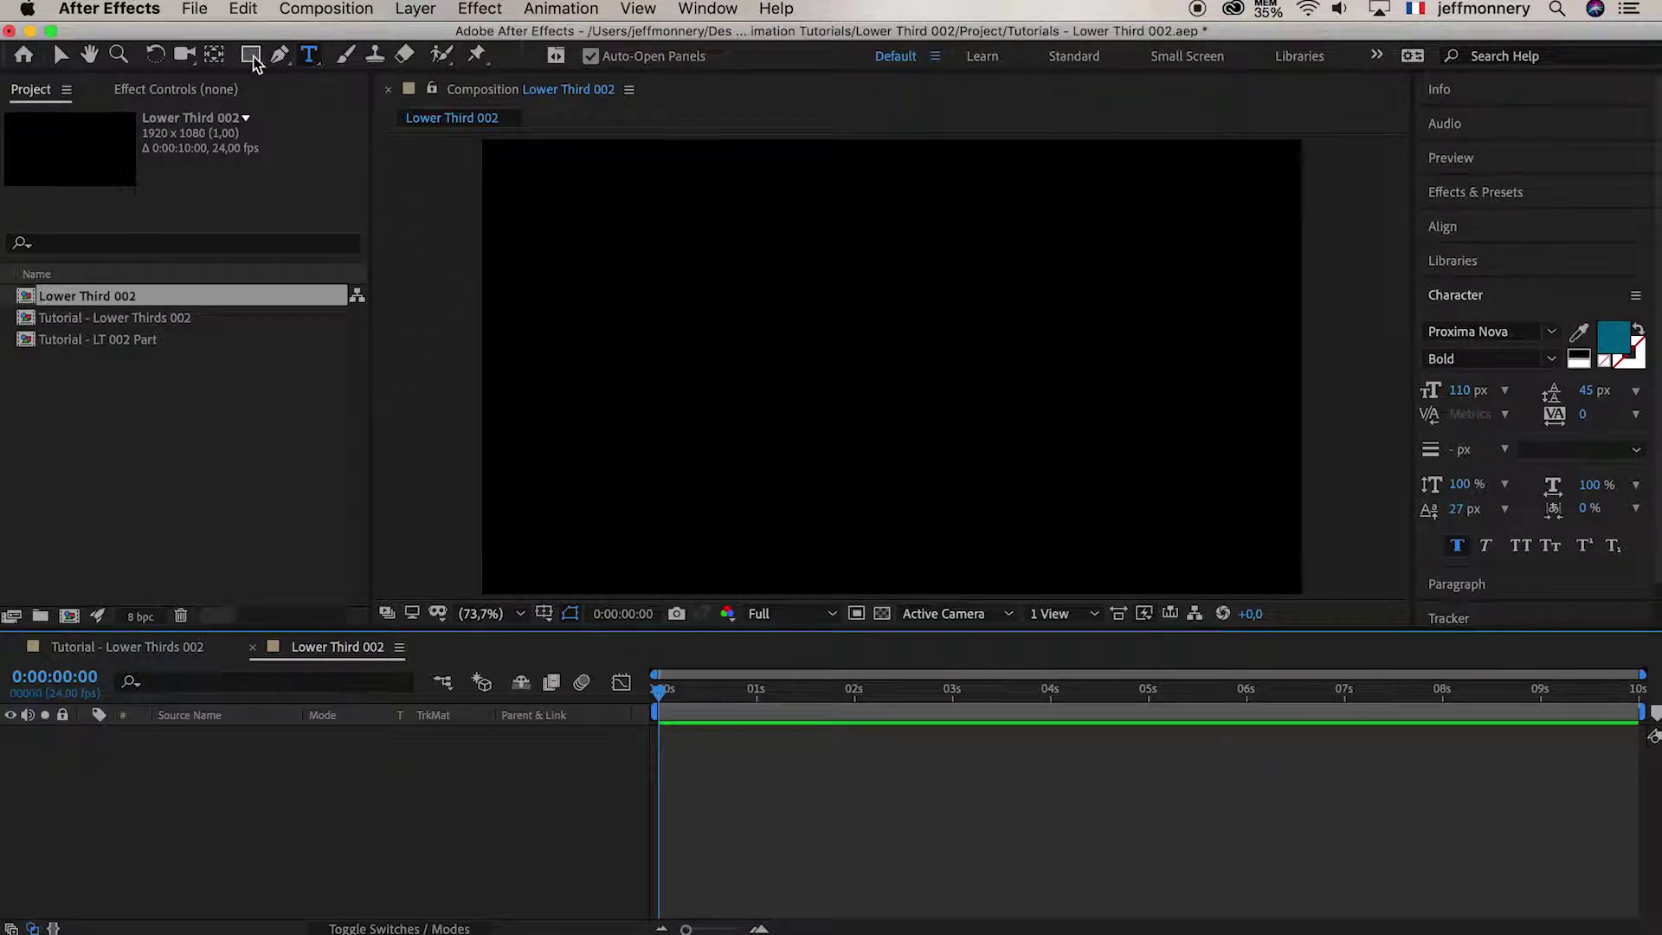
# Add a composition-sized rectangle shape layer and reveal its Rectangle Path properties
pyautogui.click(69, 57)
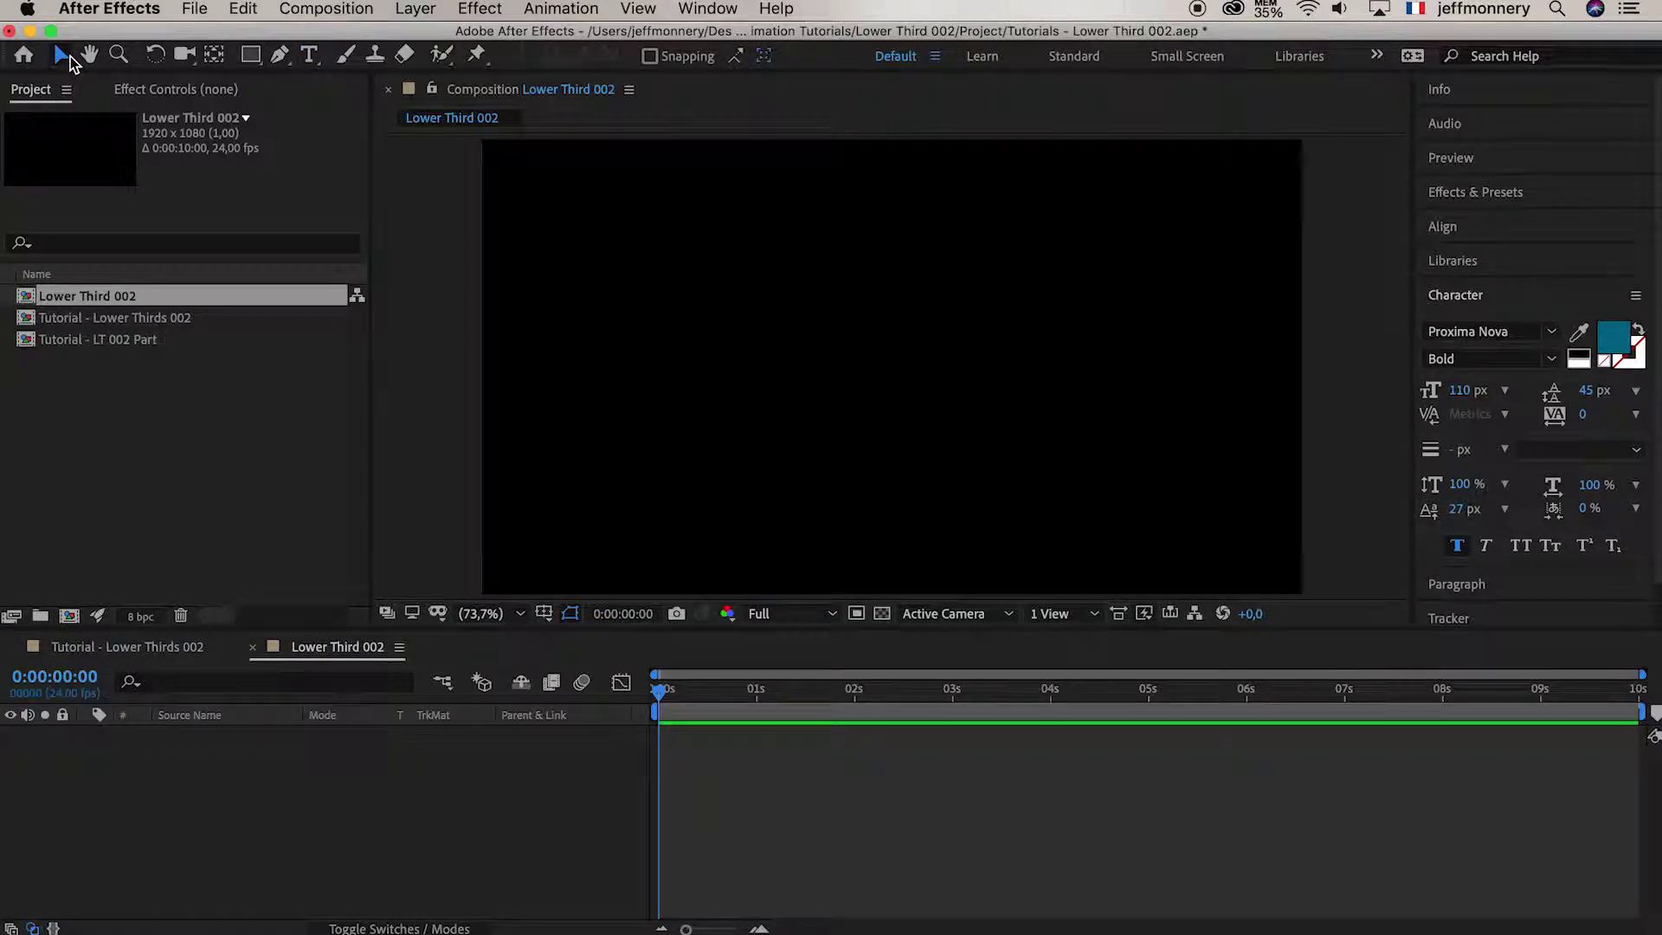
pyautogui.doubleClick(251, 56)
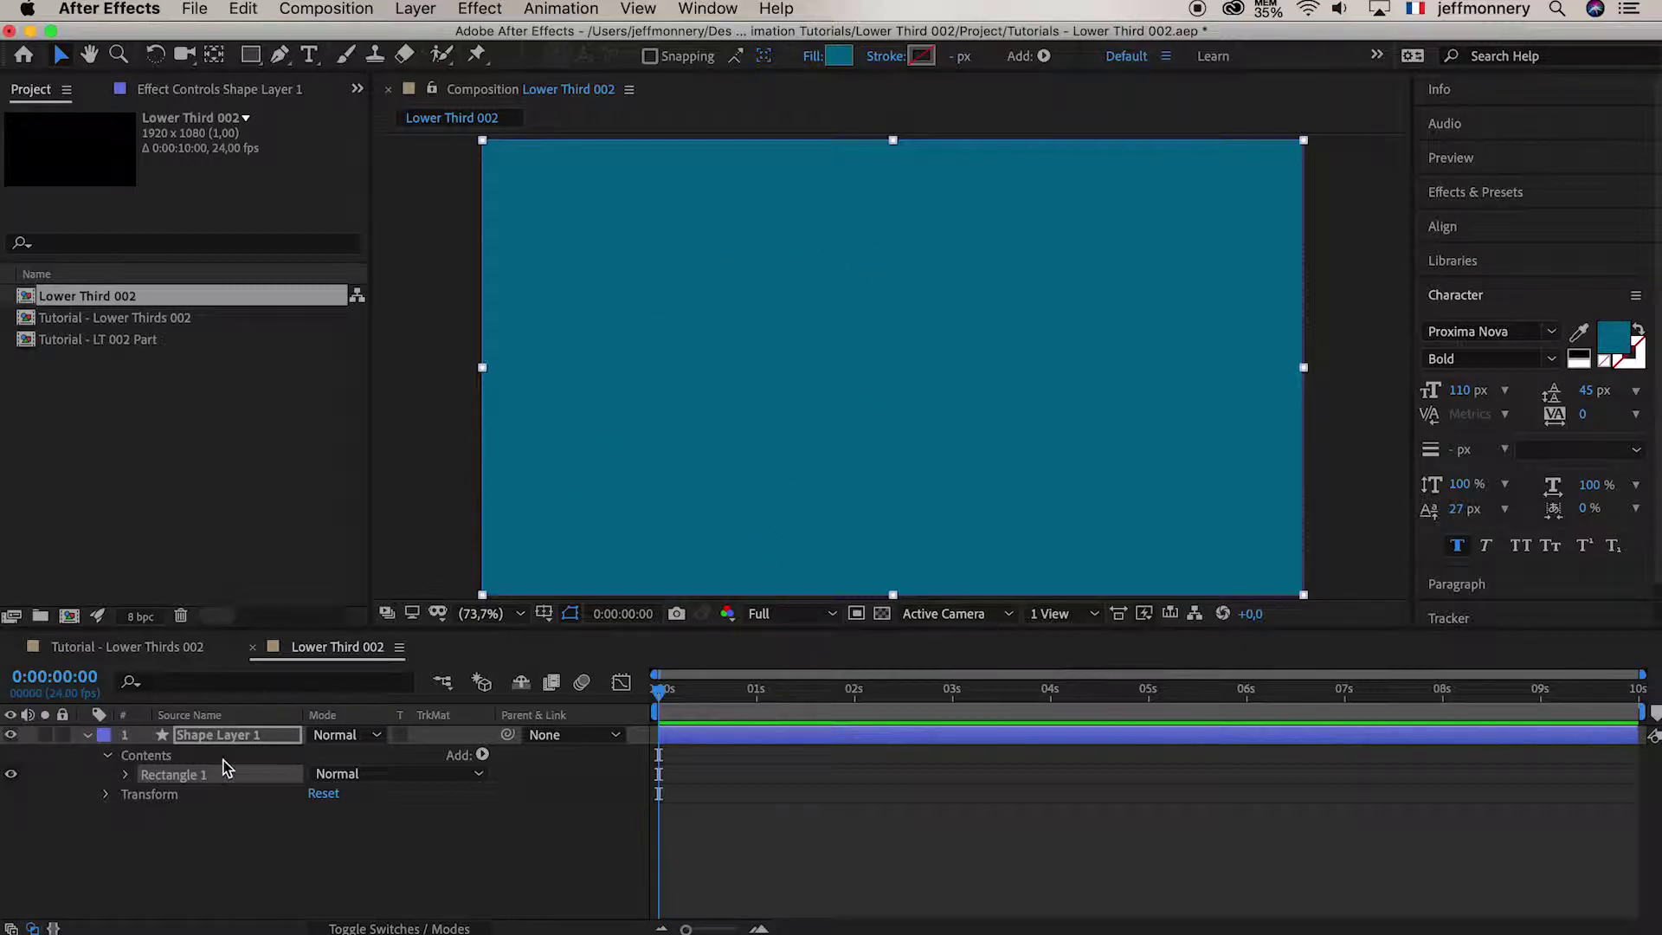
pyautogui.click(126, 776)
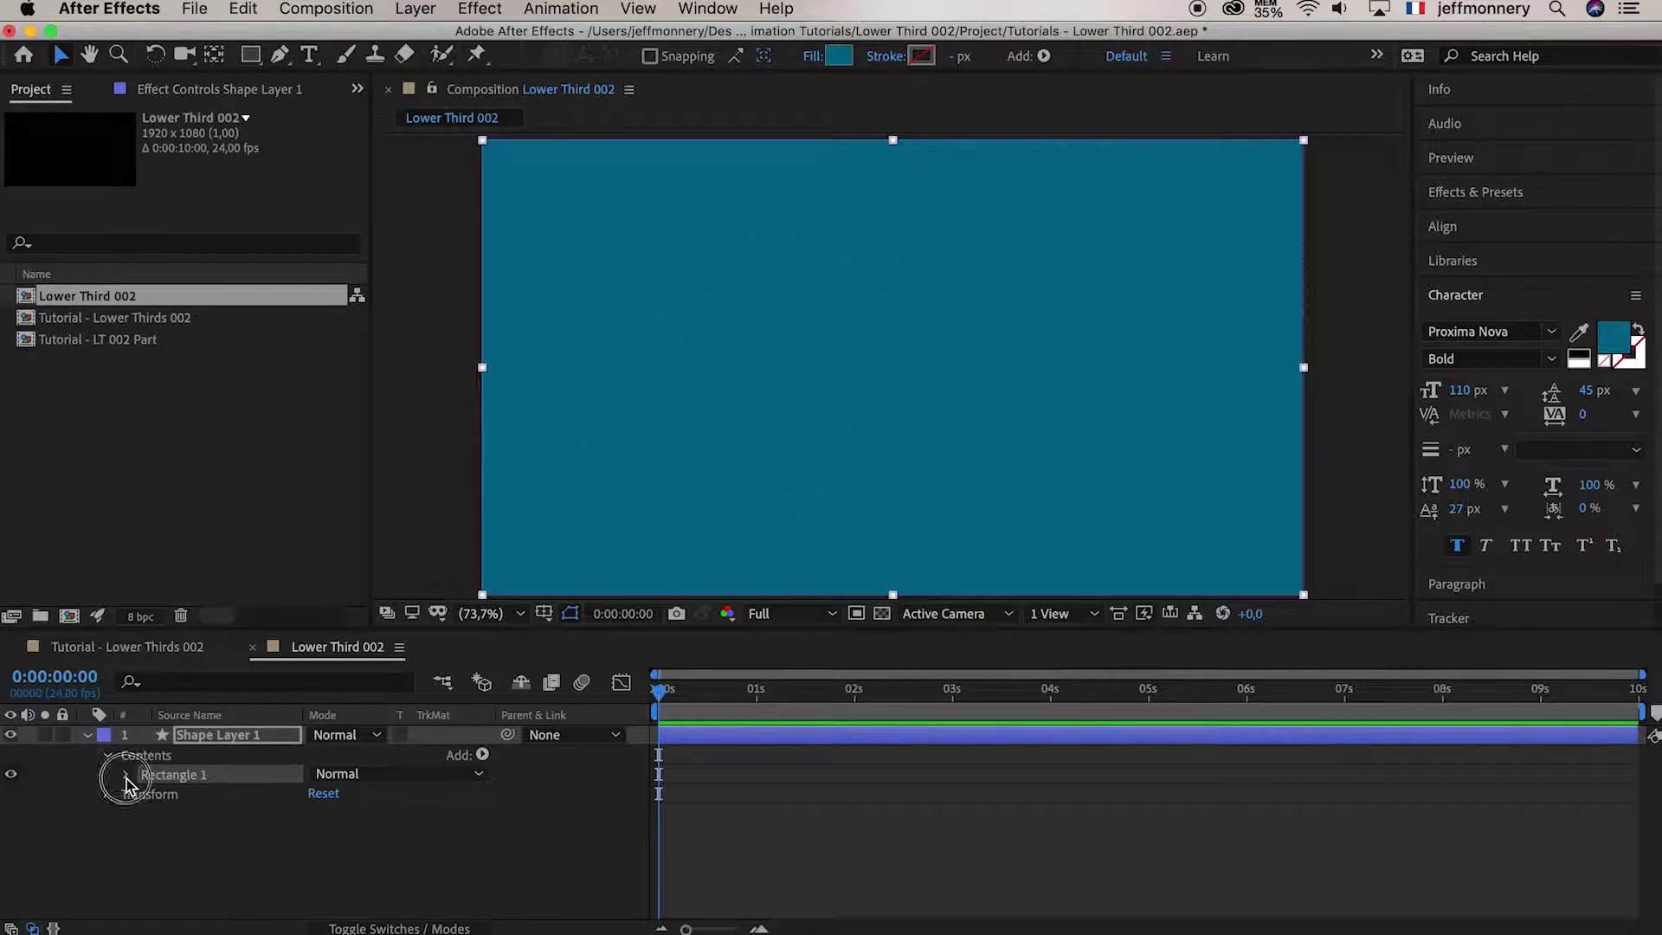
pyautogui.click(146, 794)
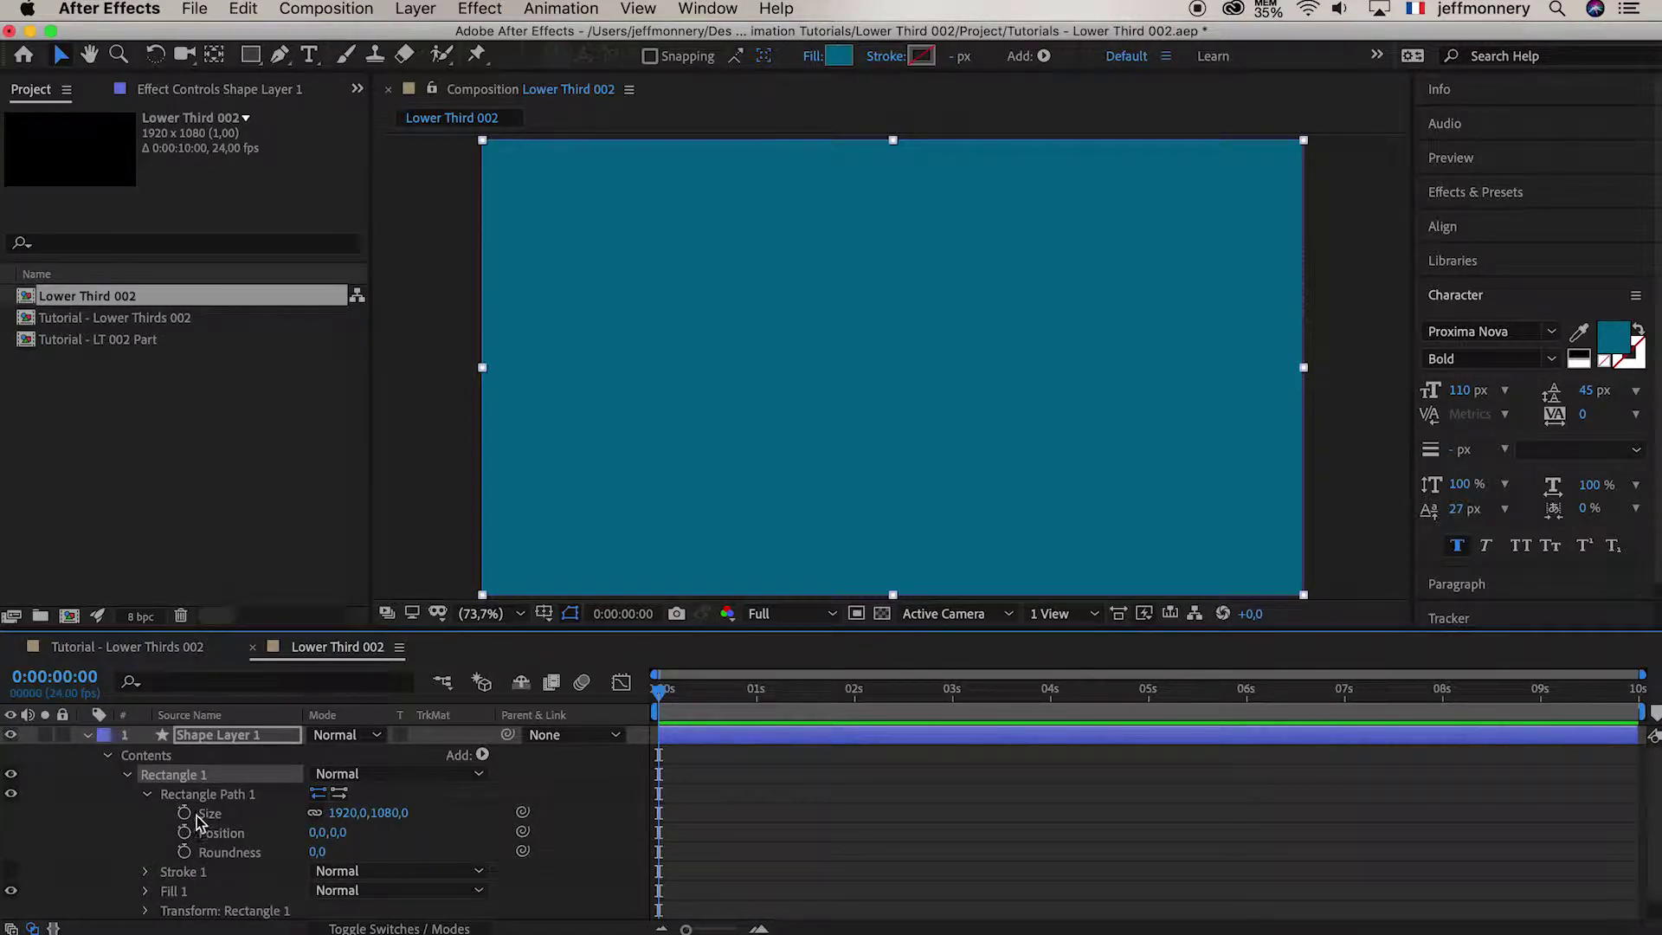
# Unlink the rectangle size and set it to 1000 × 10 px, a thin bar
pyautogui.click(315, 814)
pyautogui.click(350, 814)
pyautogui.write('1')
pyautogui.press('Return')
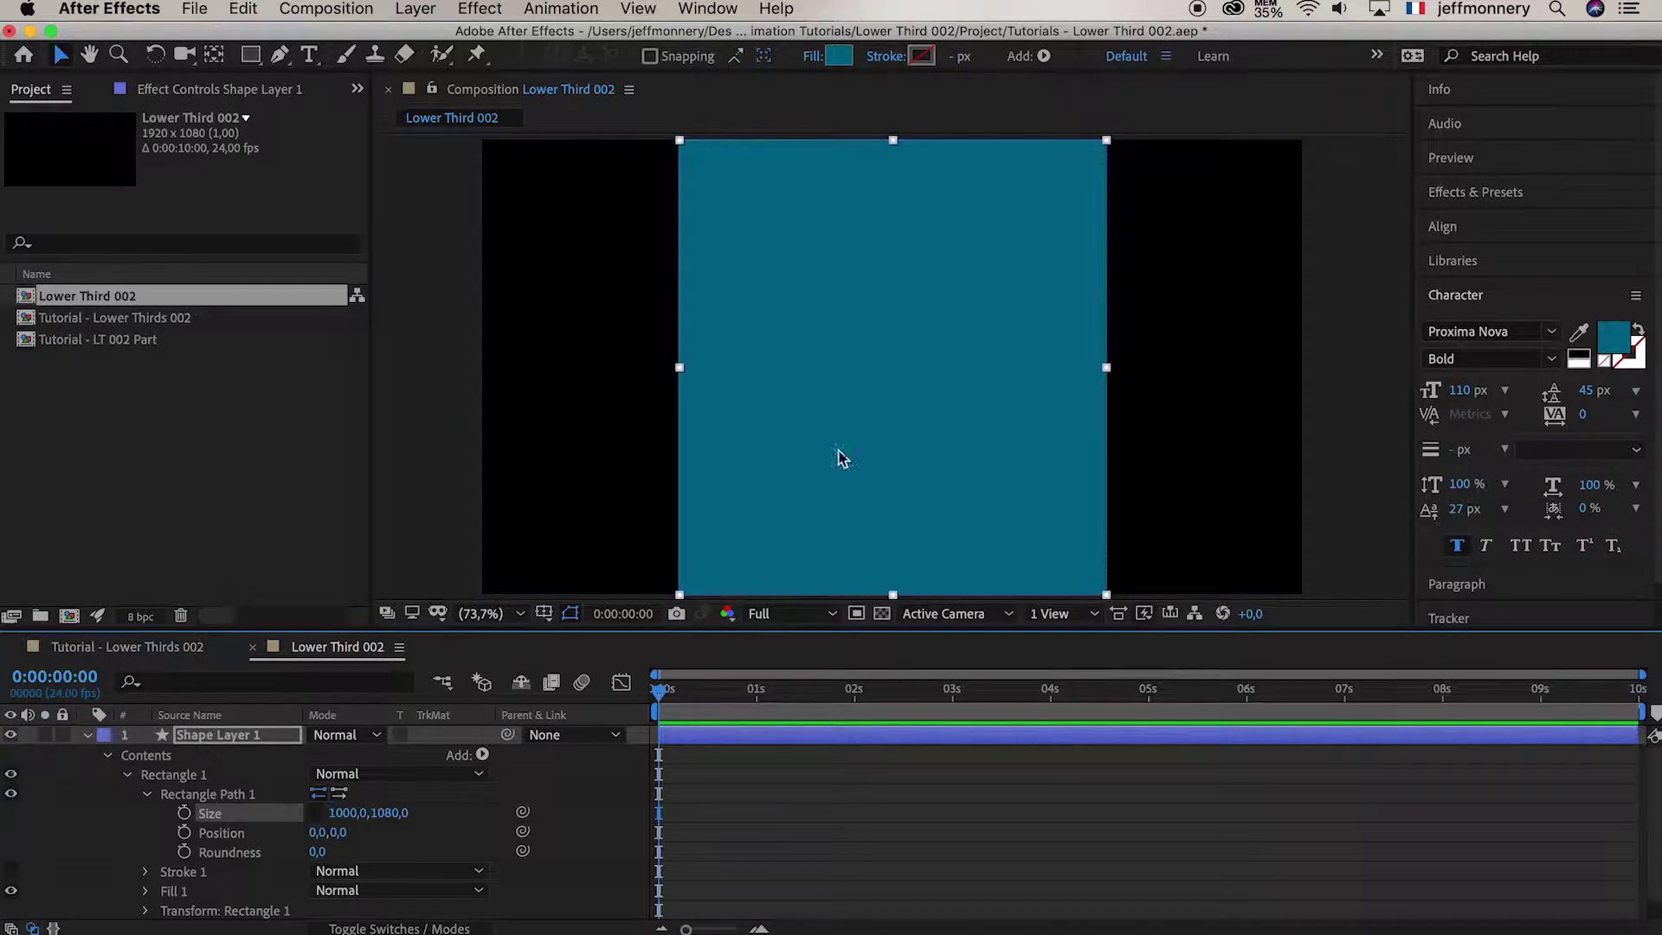
pyautogui.click(395, 813)
pyautogui.write('10')
pyautogui.press('Return')
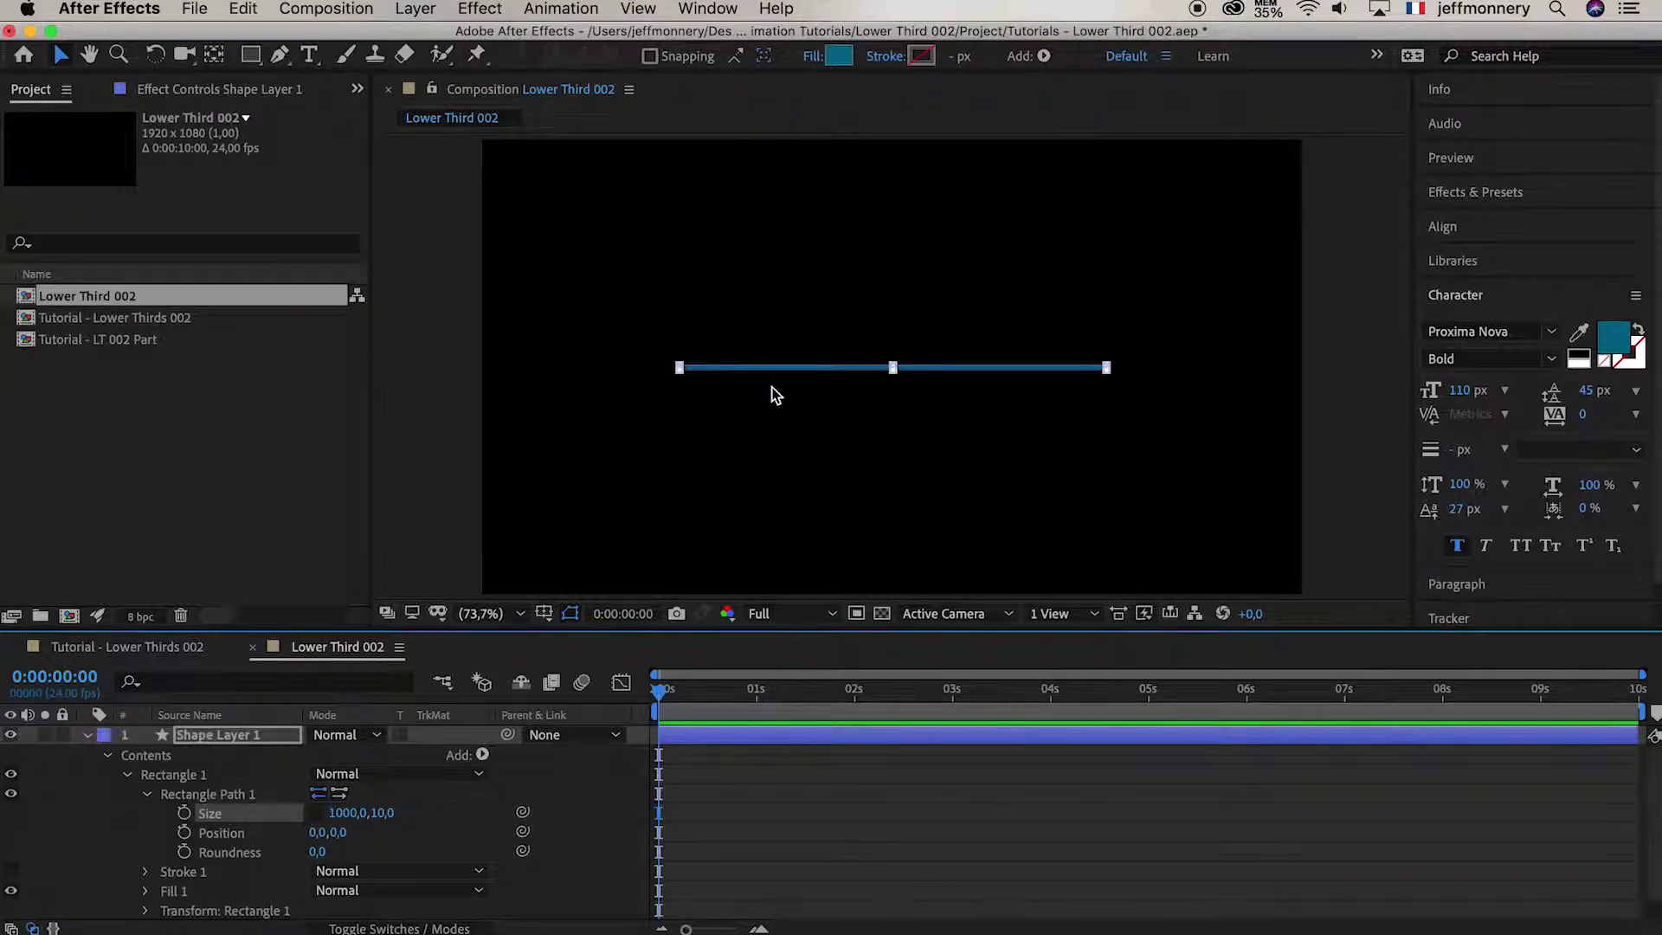
pyautogui.click(408, 818)
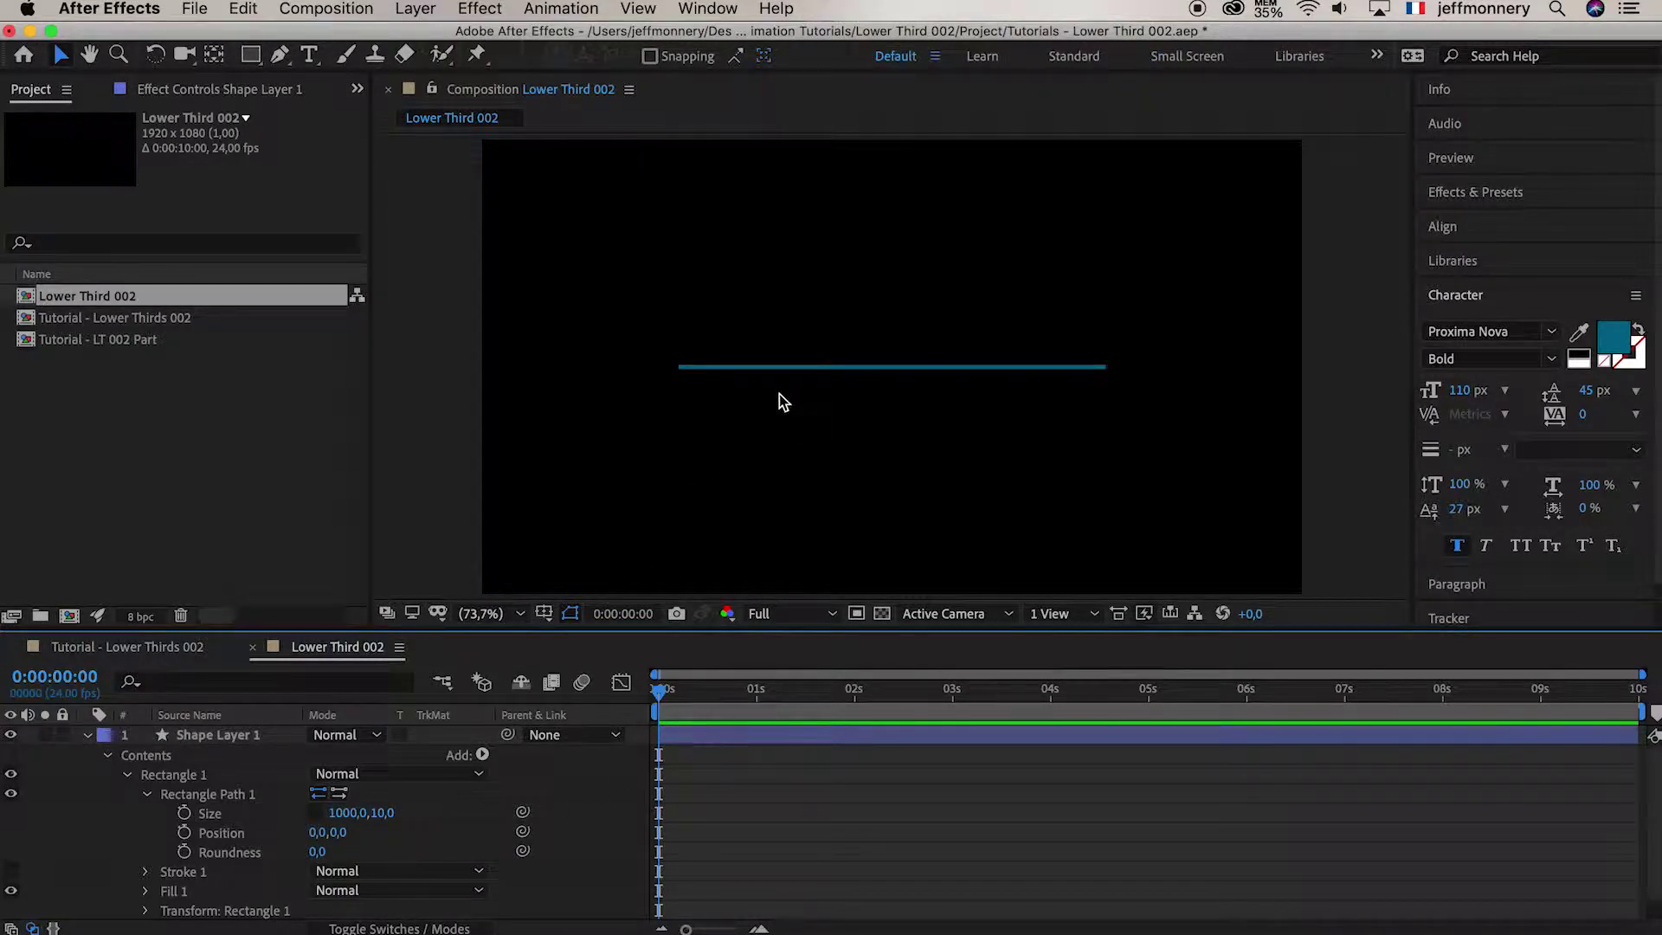
# Rename the shape layer to 'Line'
pyautogui.click(230, 743)
pyautogui.press('Return')
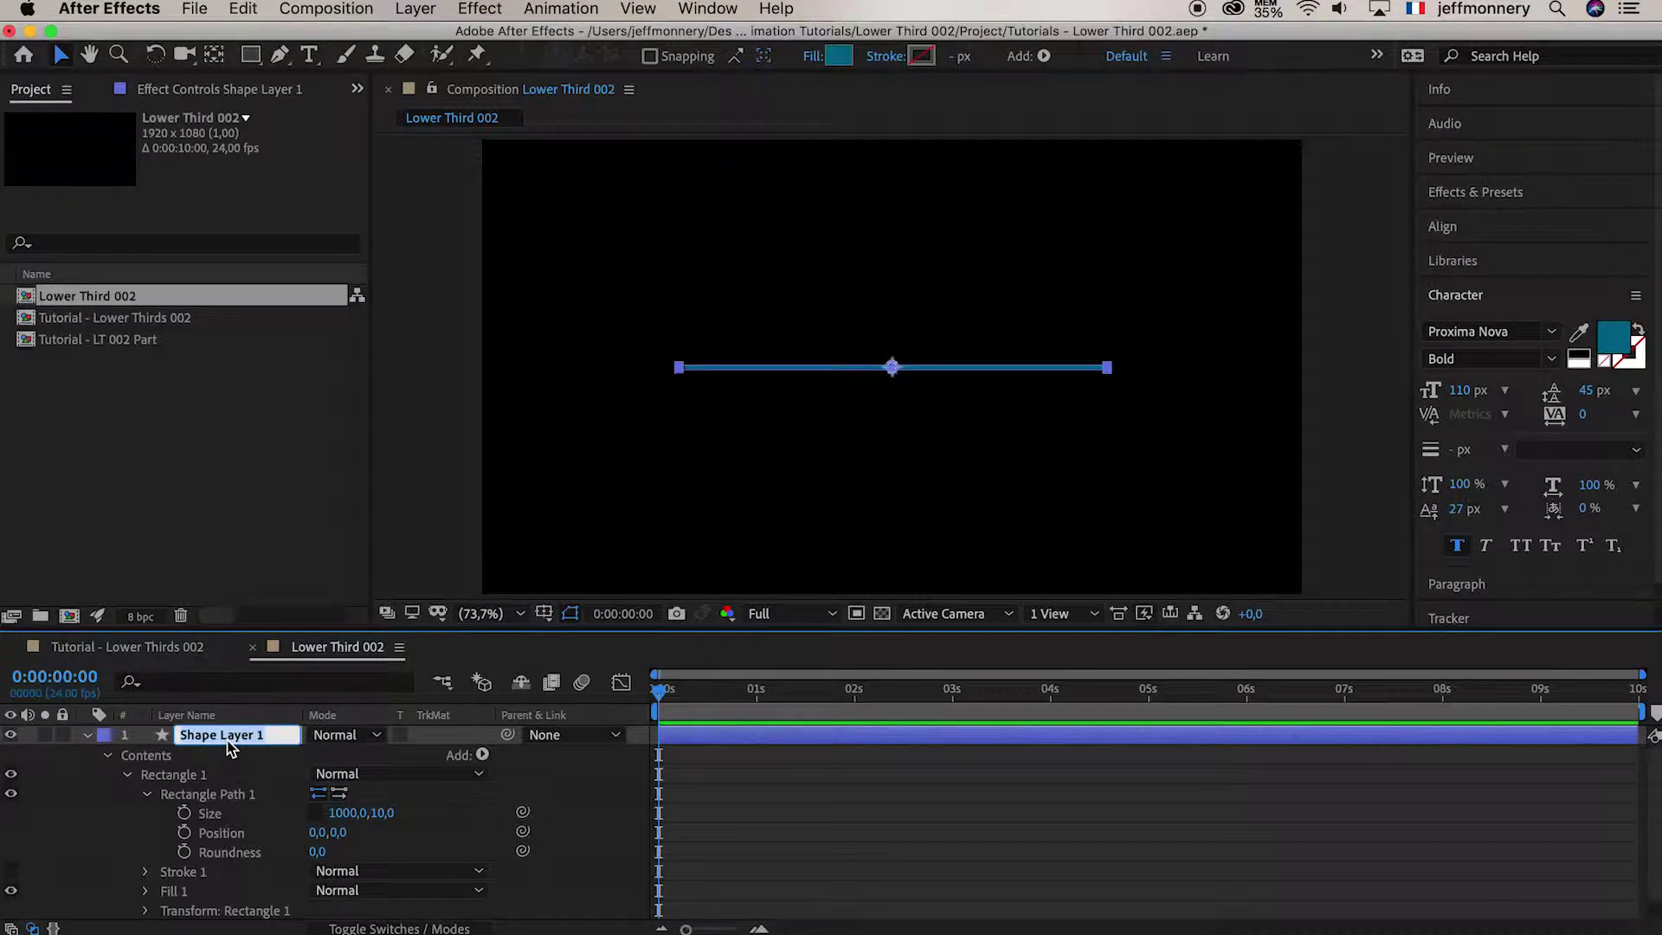
pyautogui.write('Line')
pyautogui.press('Return')
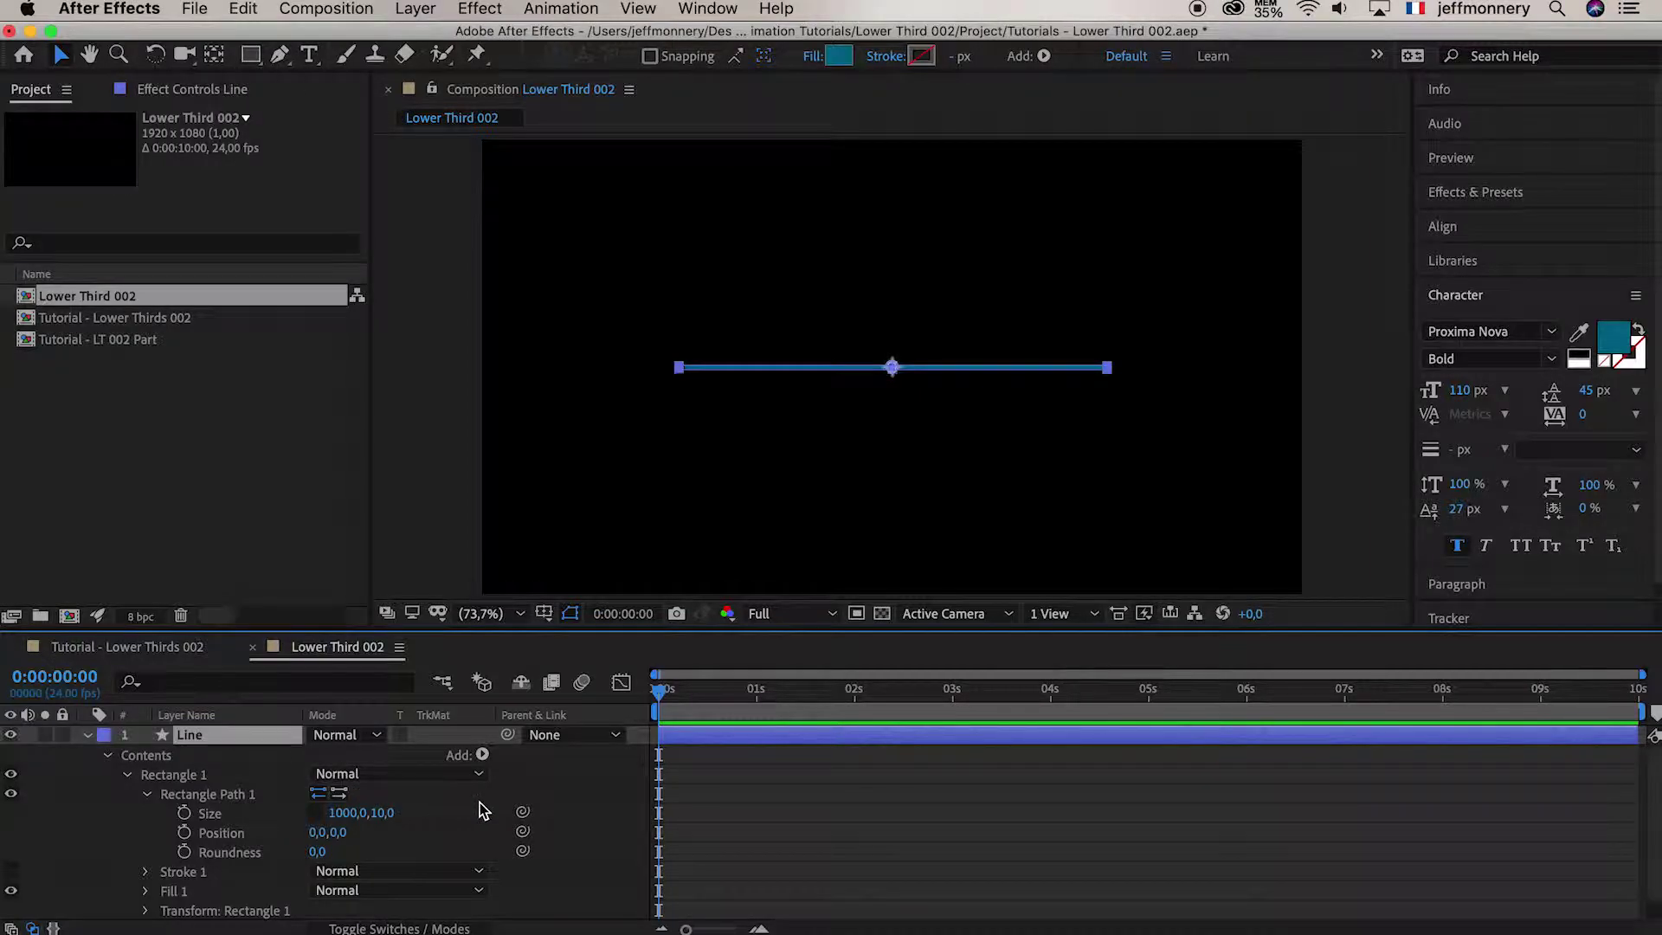
# Set the Line layer's stroke to None and its fill to white
pyautogui.click(876, 59)
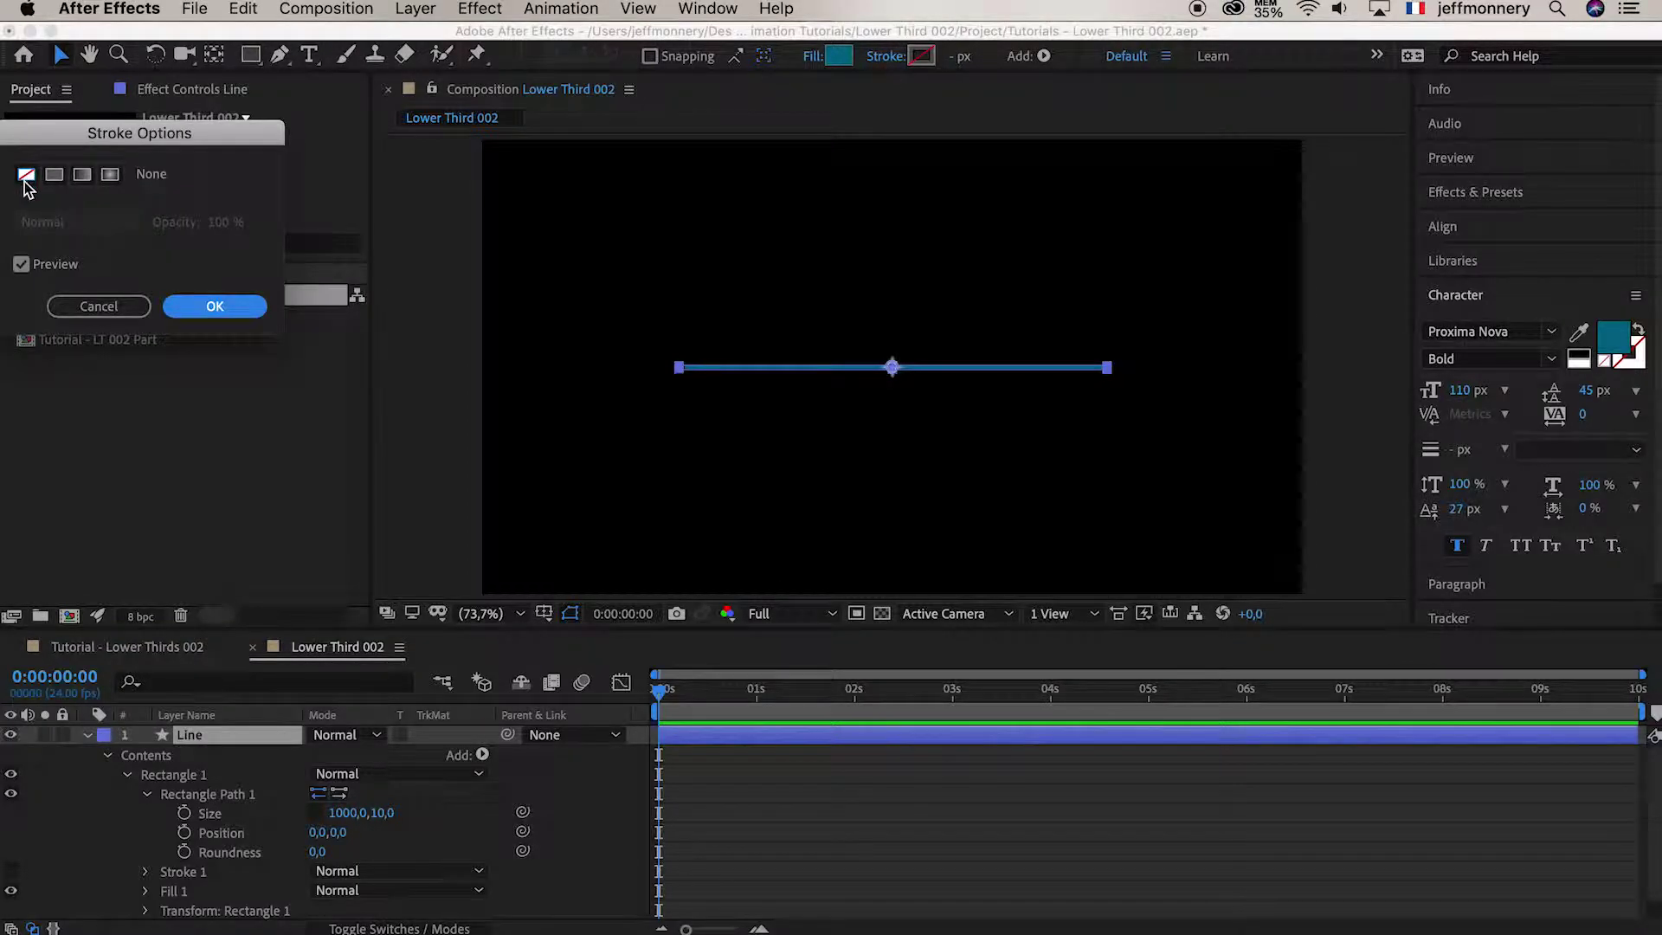
pyautogui.click(214, 309)
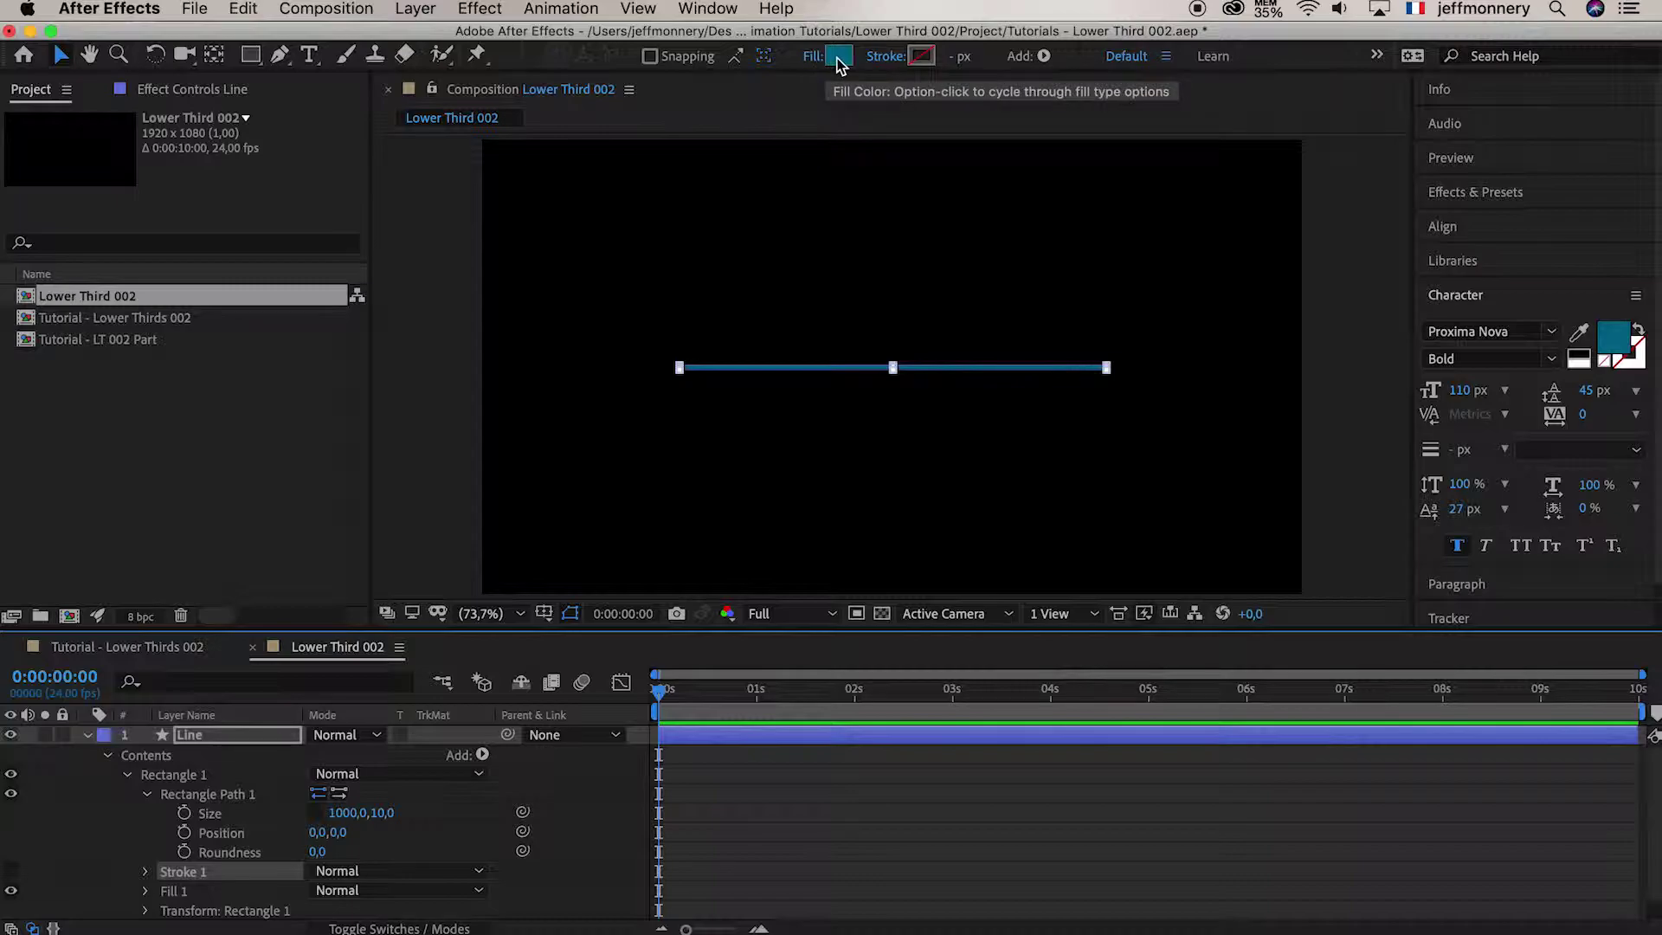
pyautogui.click(838, 58)
pyautogui.click(517, 721)
pyautogui.moveTo(516, 721); pyautogui.dragTo(390, 528)
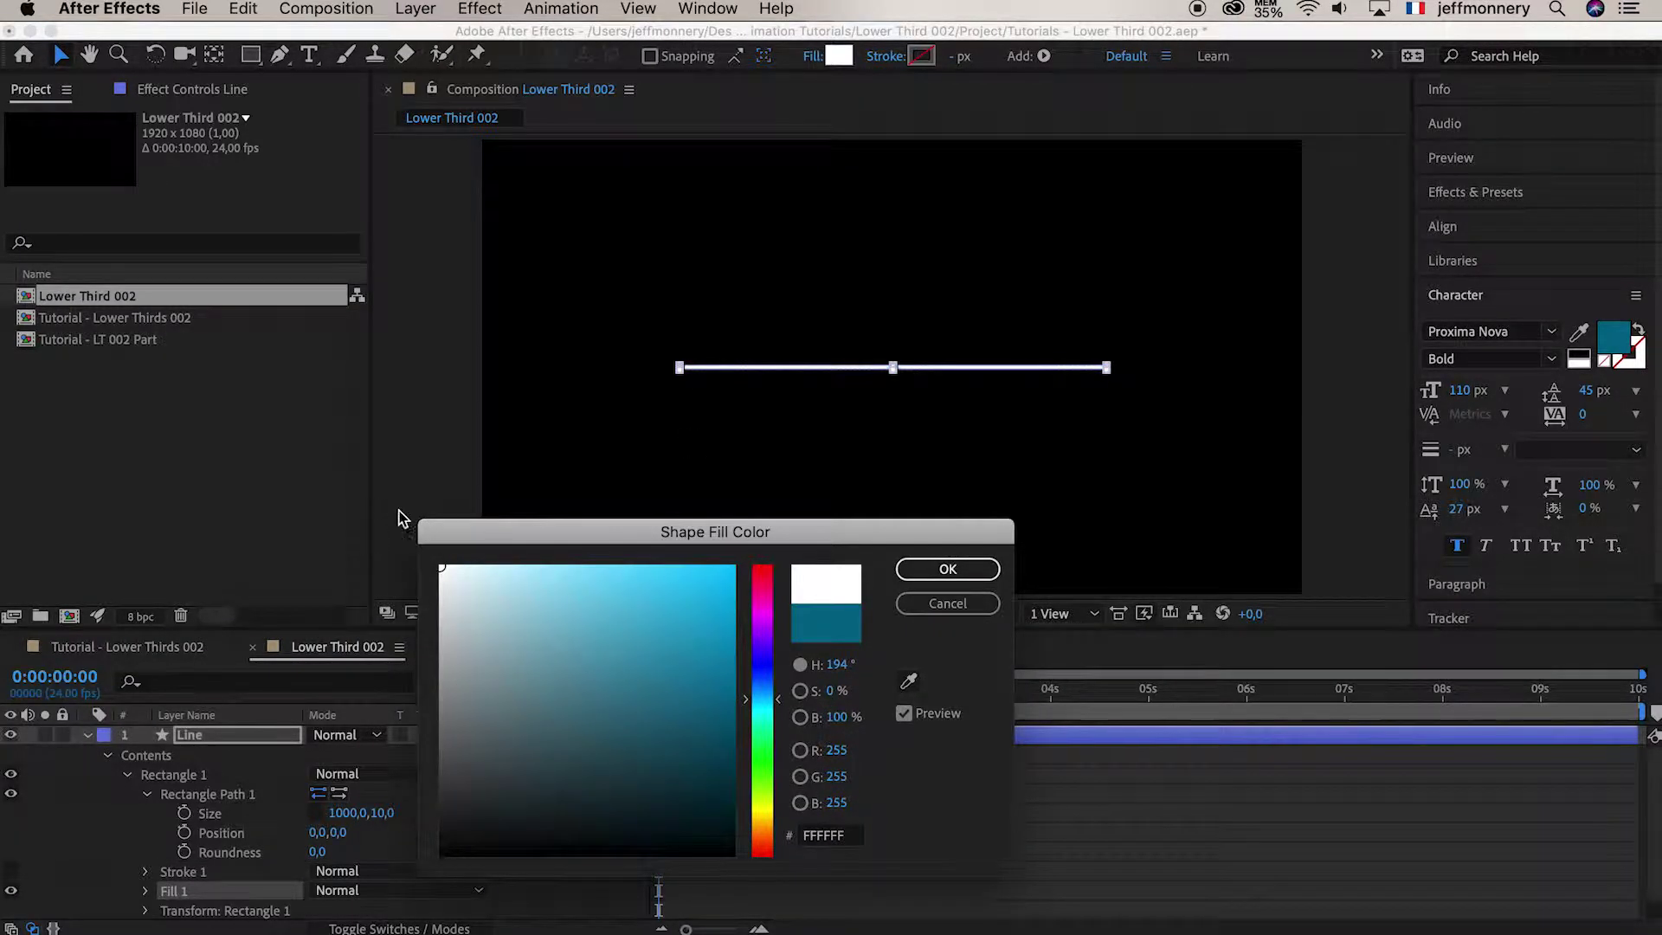
pyautogui.click(945, 568)
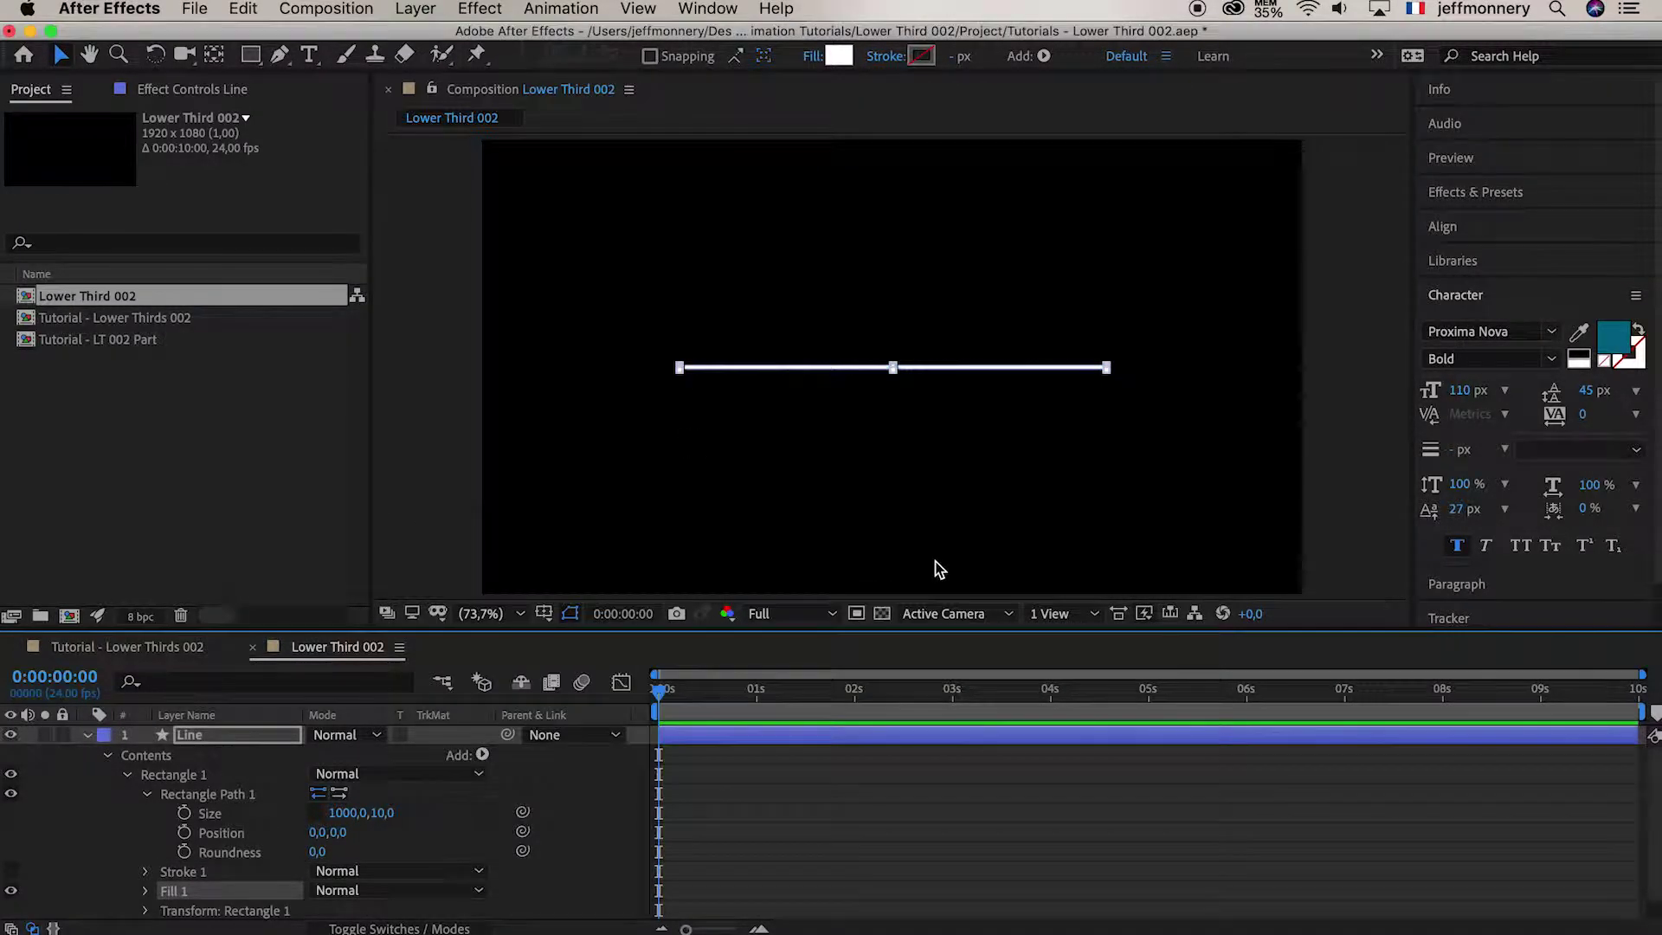
pyautogui.click(719, 779)
pyautogui.click(85, 734)
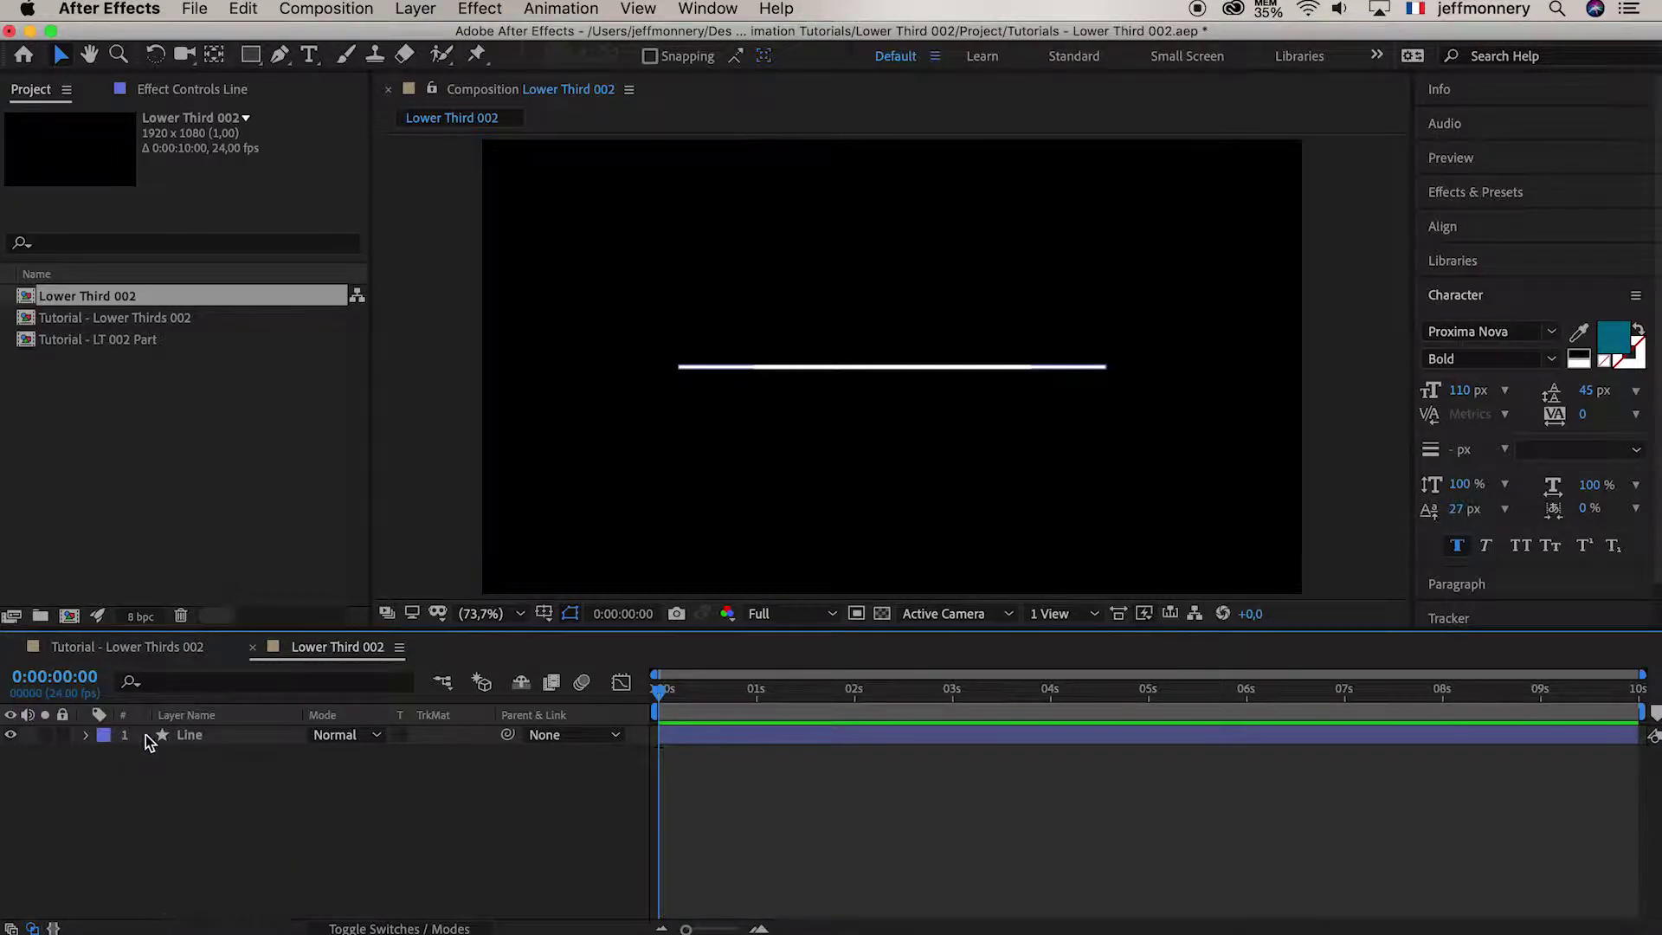
# Duplicate the Line layer as Line 2 and hide the original Line
pyautogui.click(221, 742)
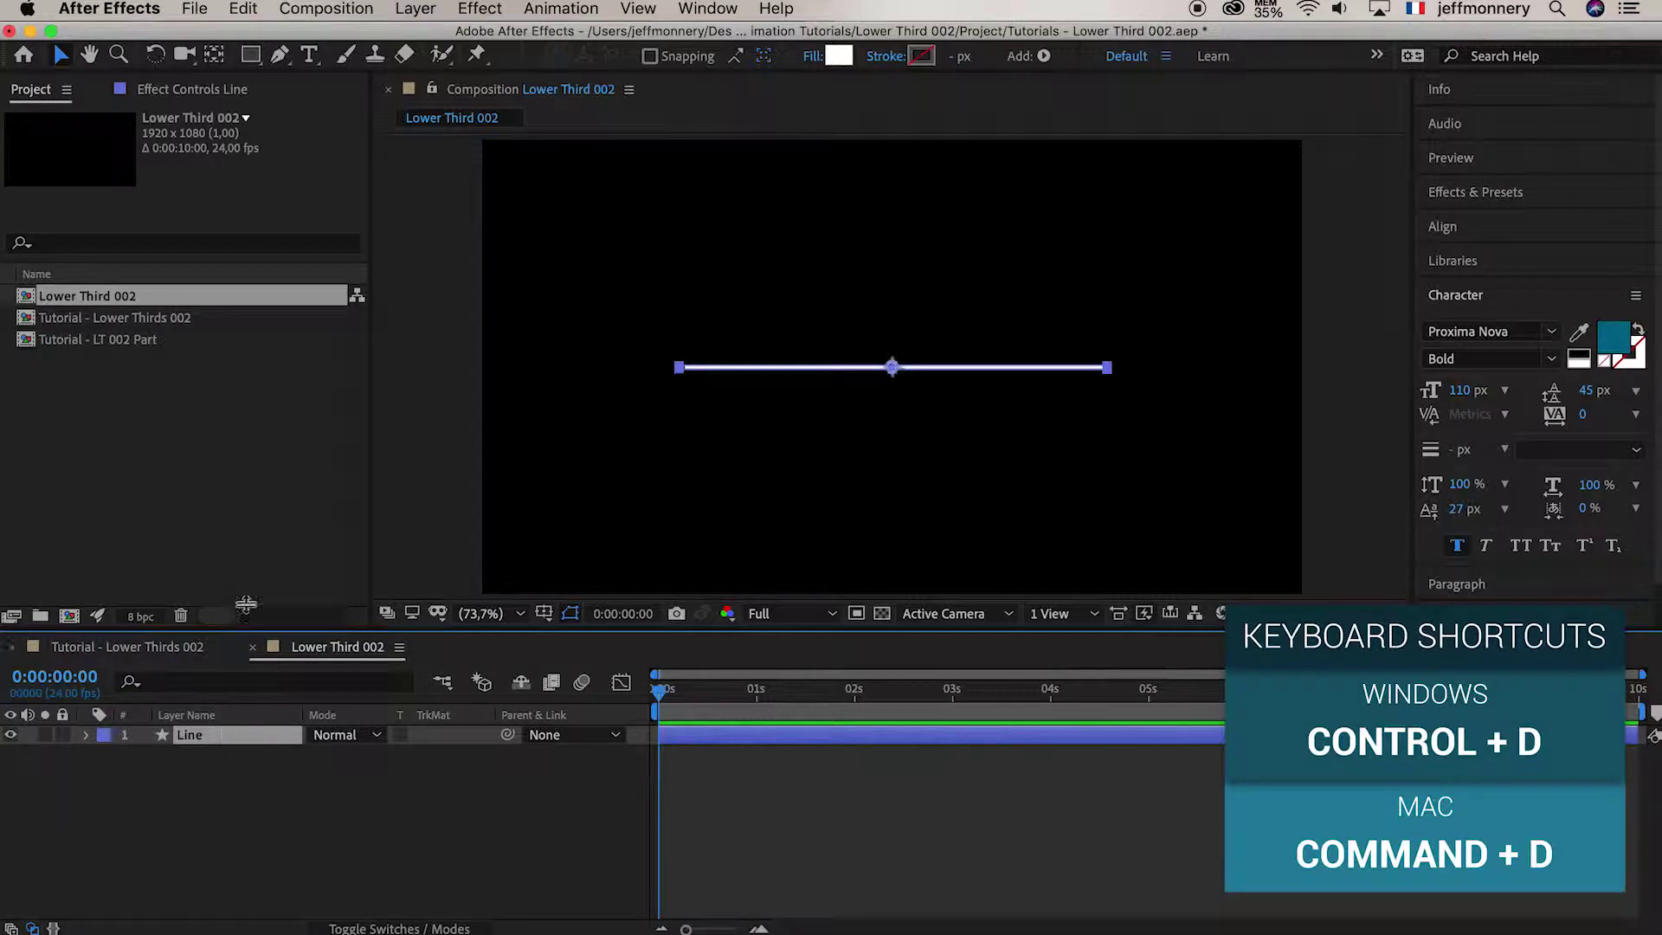
pyautogui.click(243, 9)
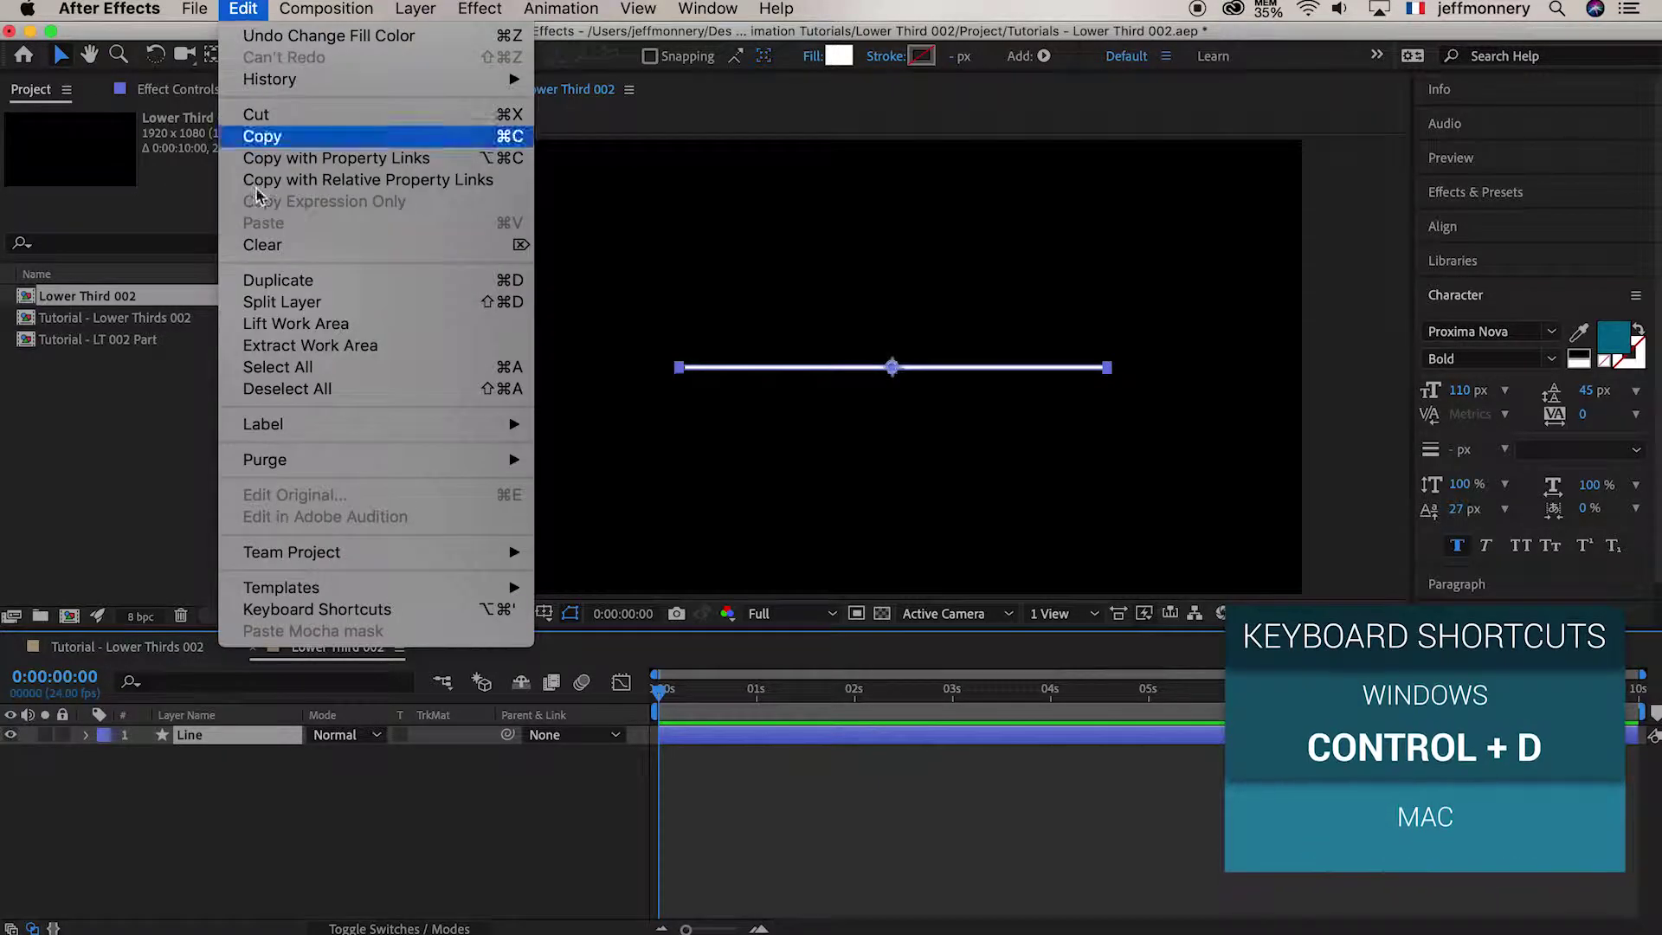
pyautogui.click(265, 288)
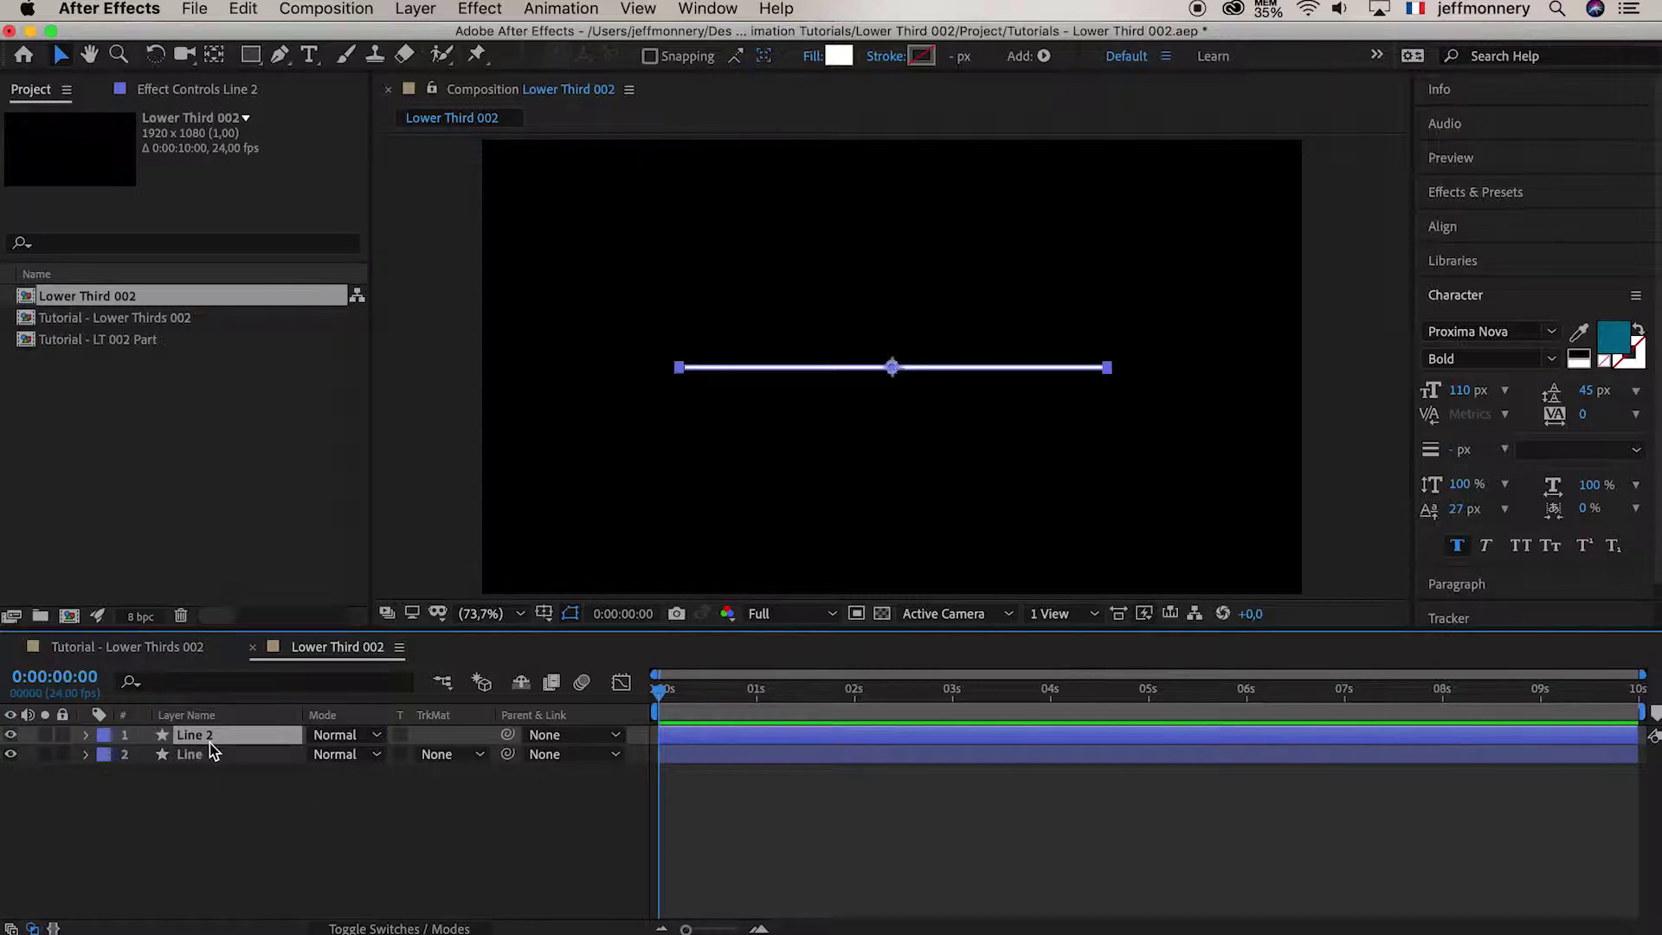
pyautogui.click(11, 754)
# Select Line 2 and display only its Scale property
pyautogui.click(201, 810)
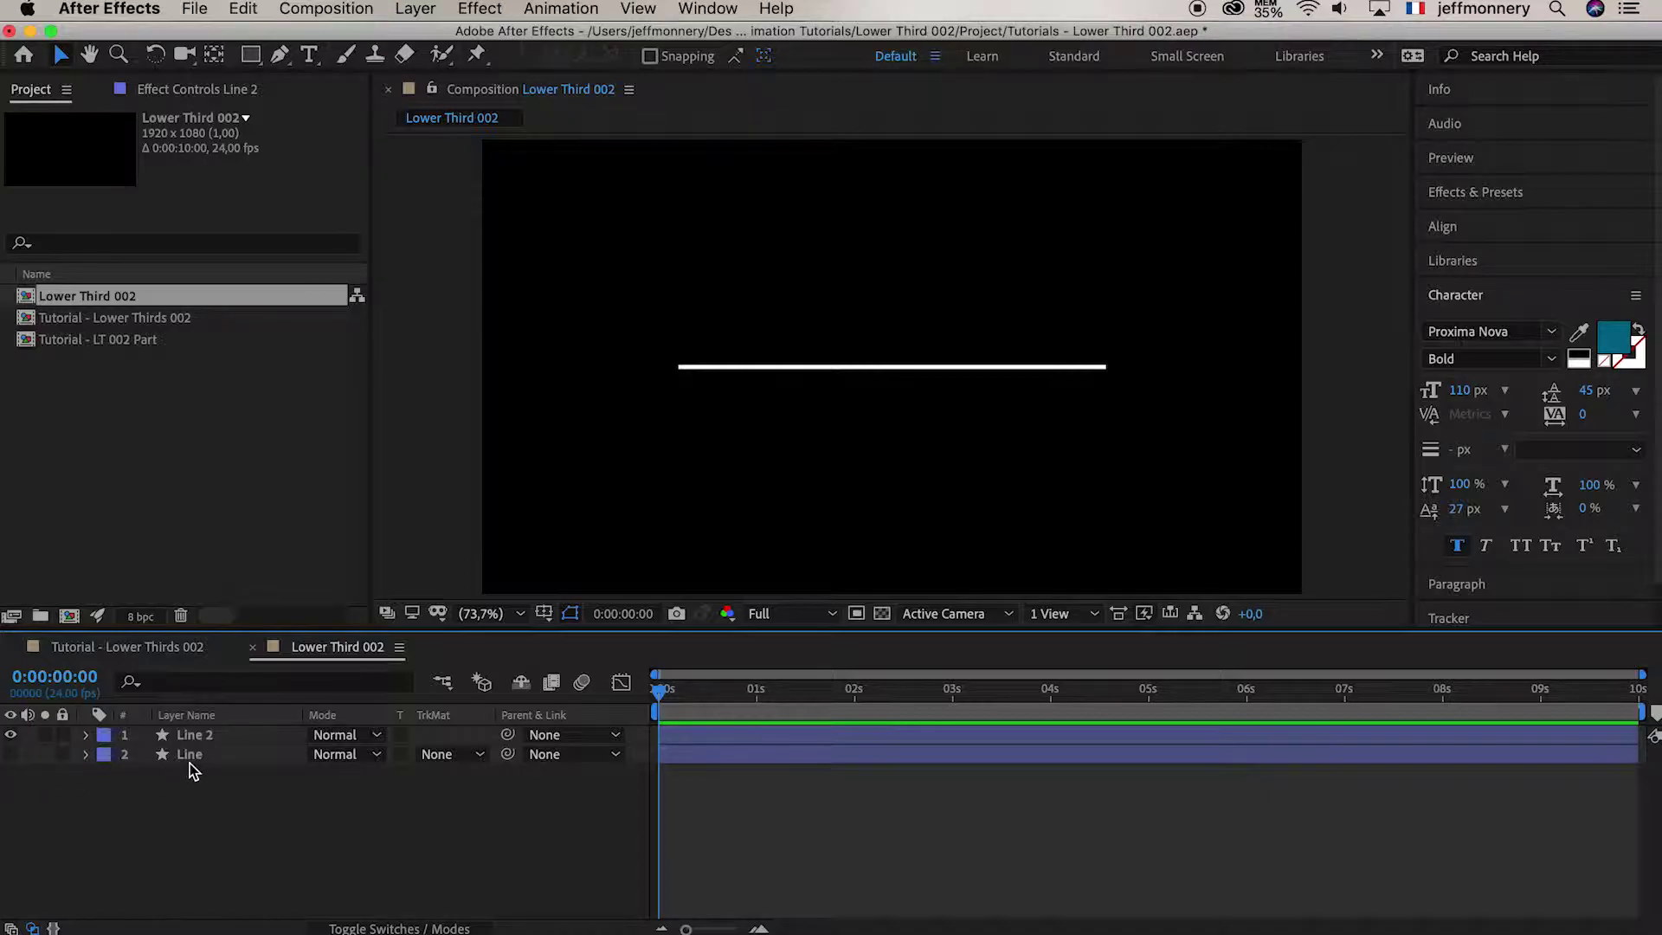
pyautogui.click(210, 739)
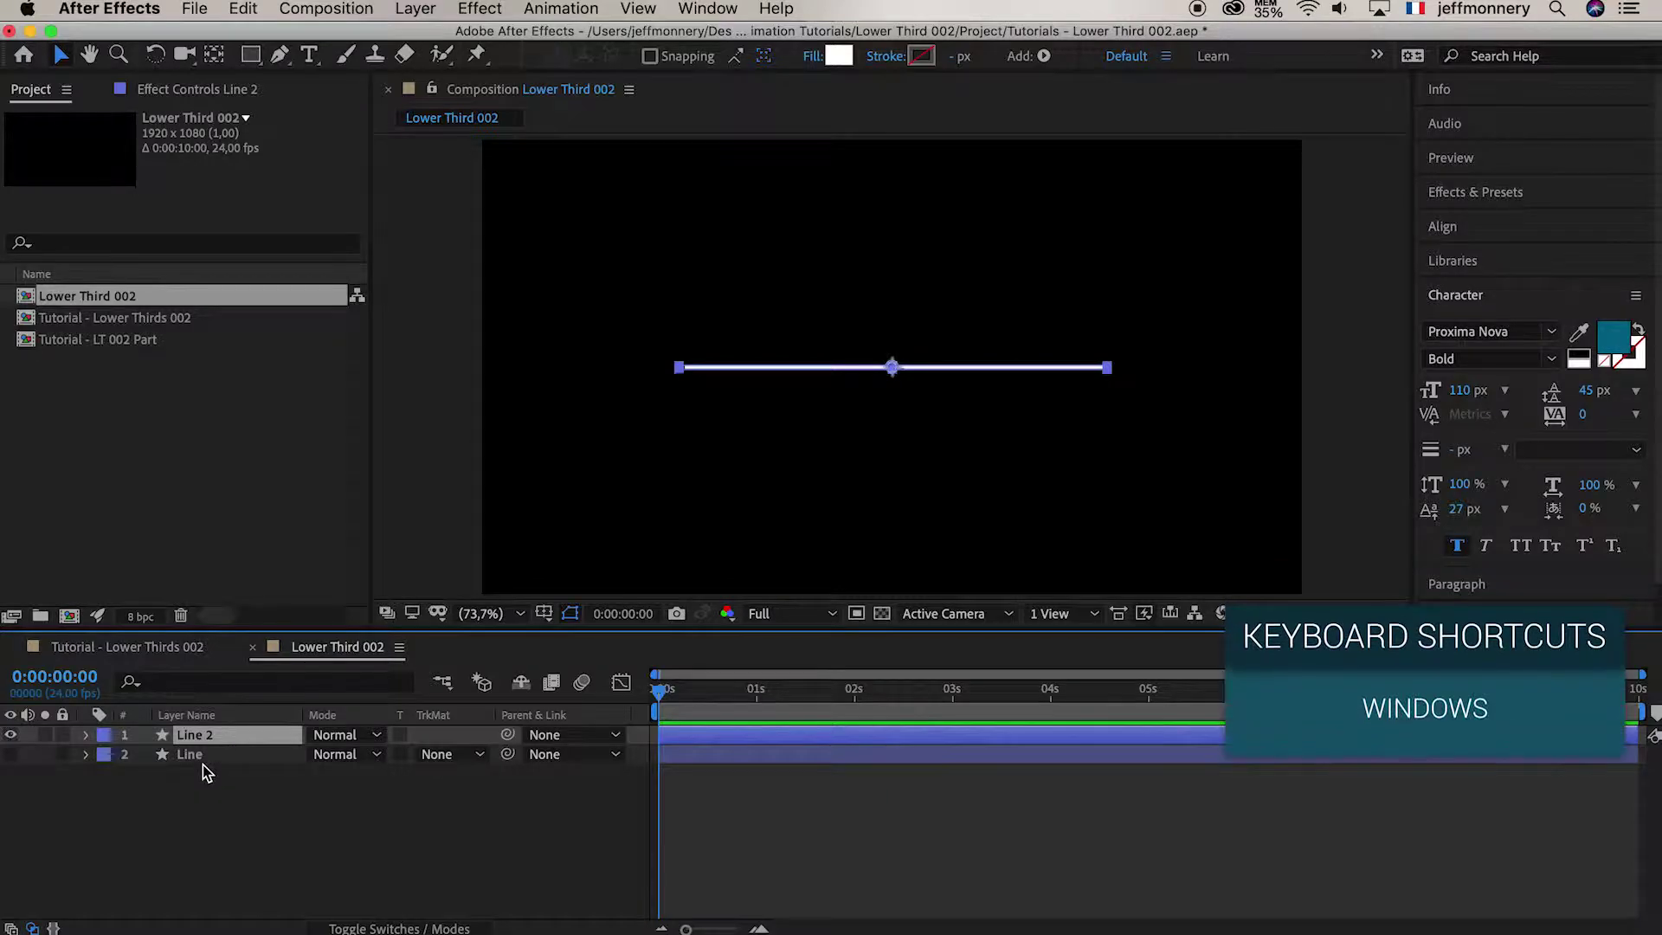
pyautogui.click(86, 735)
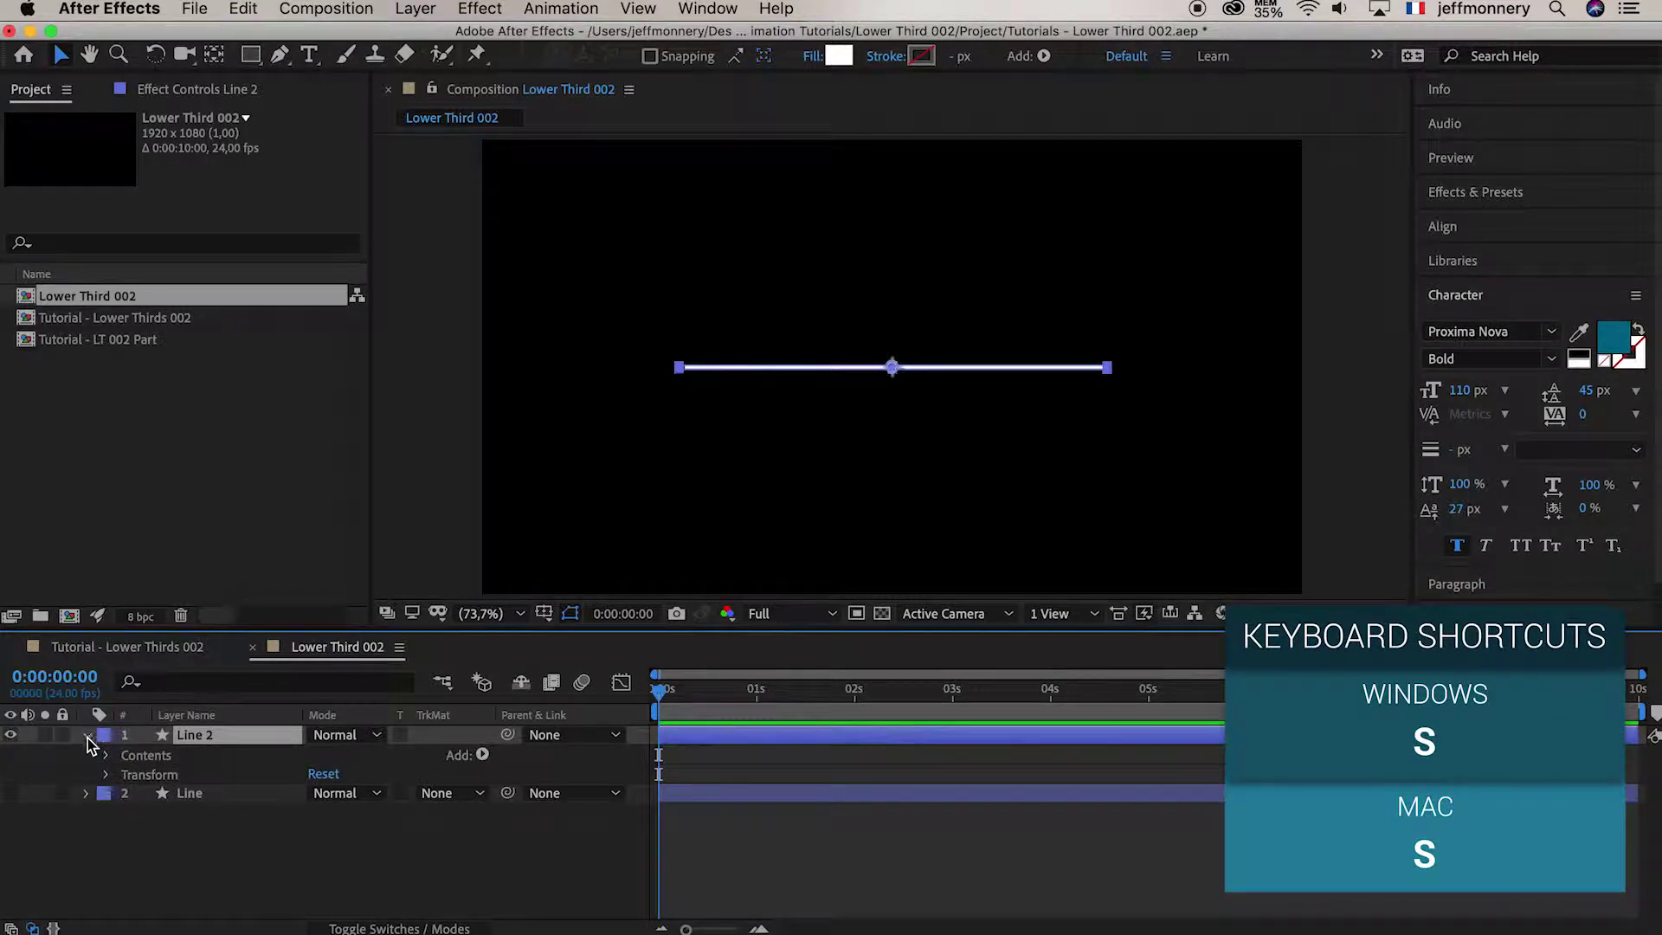
pyautogui.click(107, 775)
pyautogui.click(173, 832)
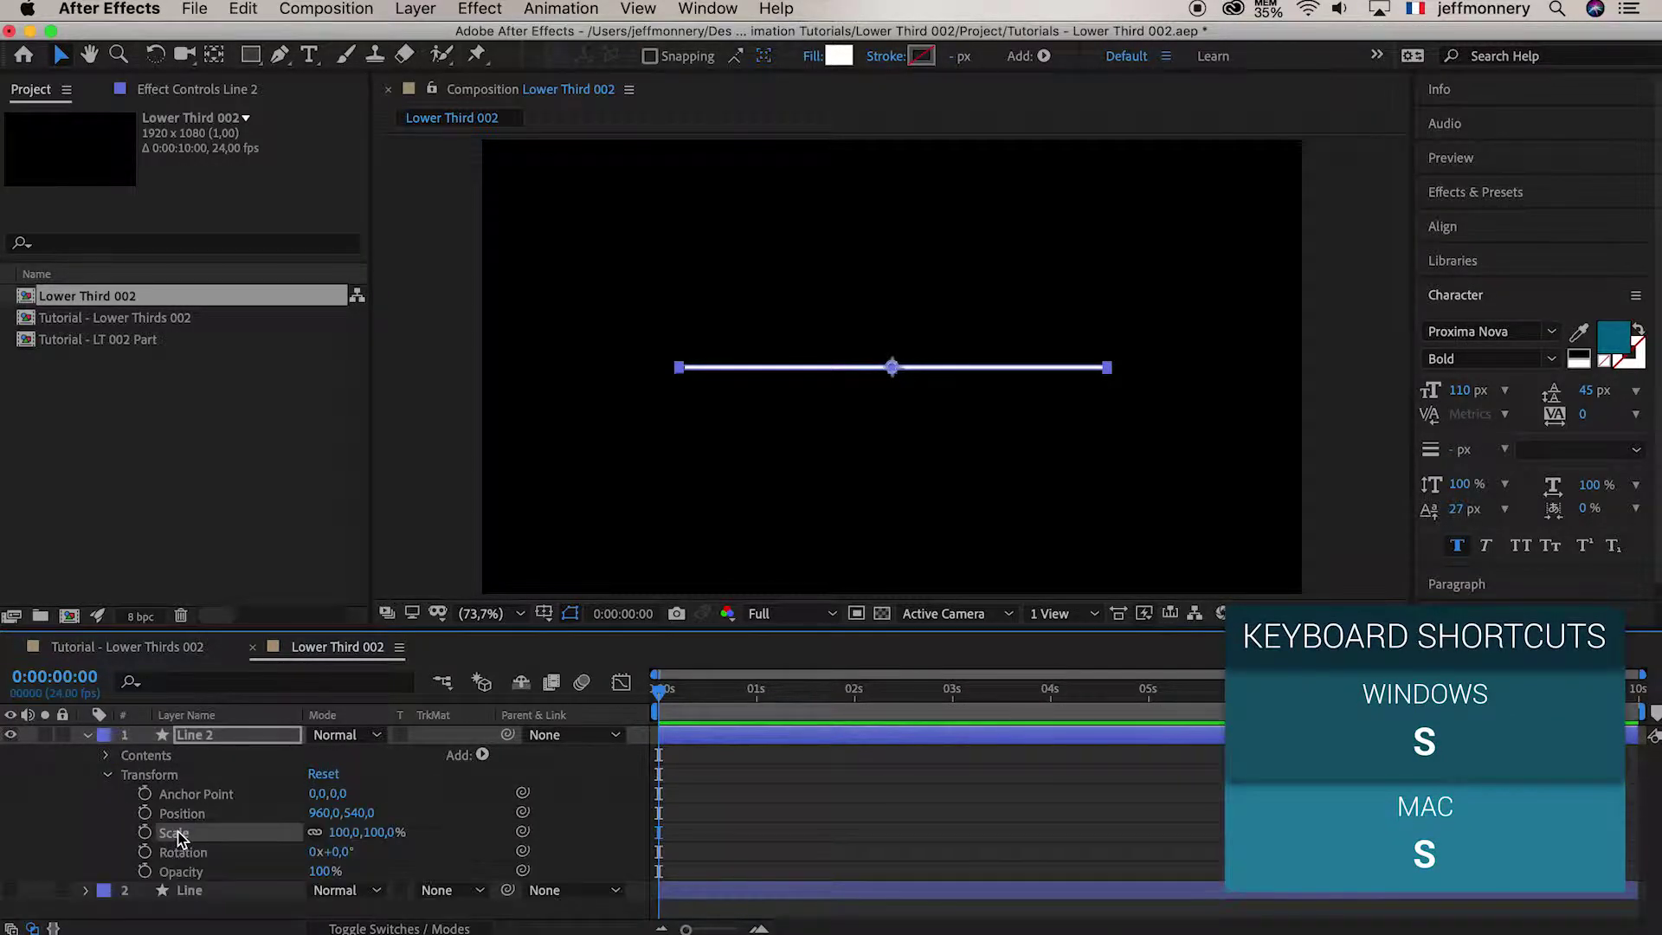
pyautogui.click(209, 738)
pyautogui.press('s')
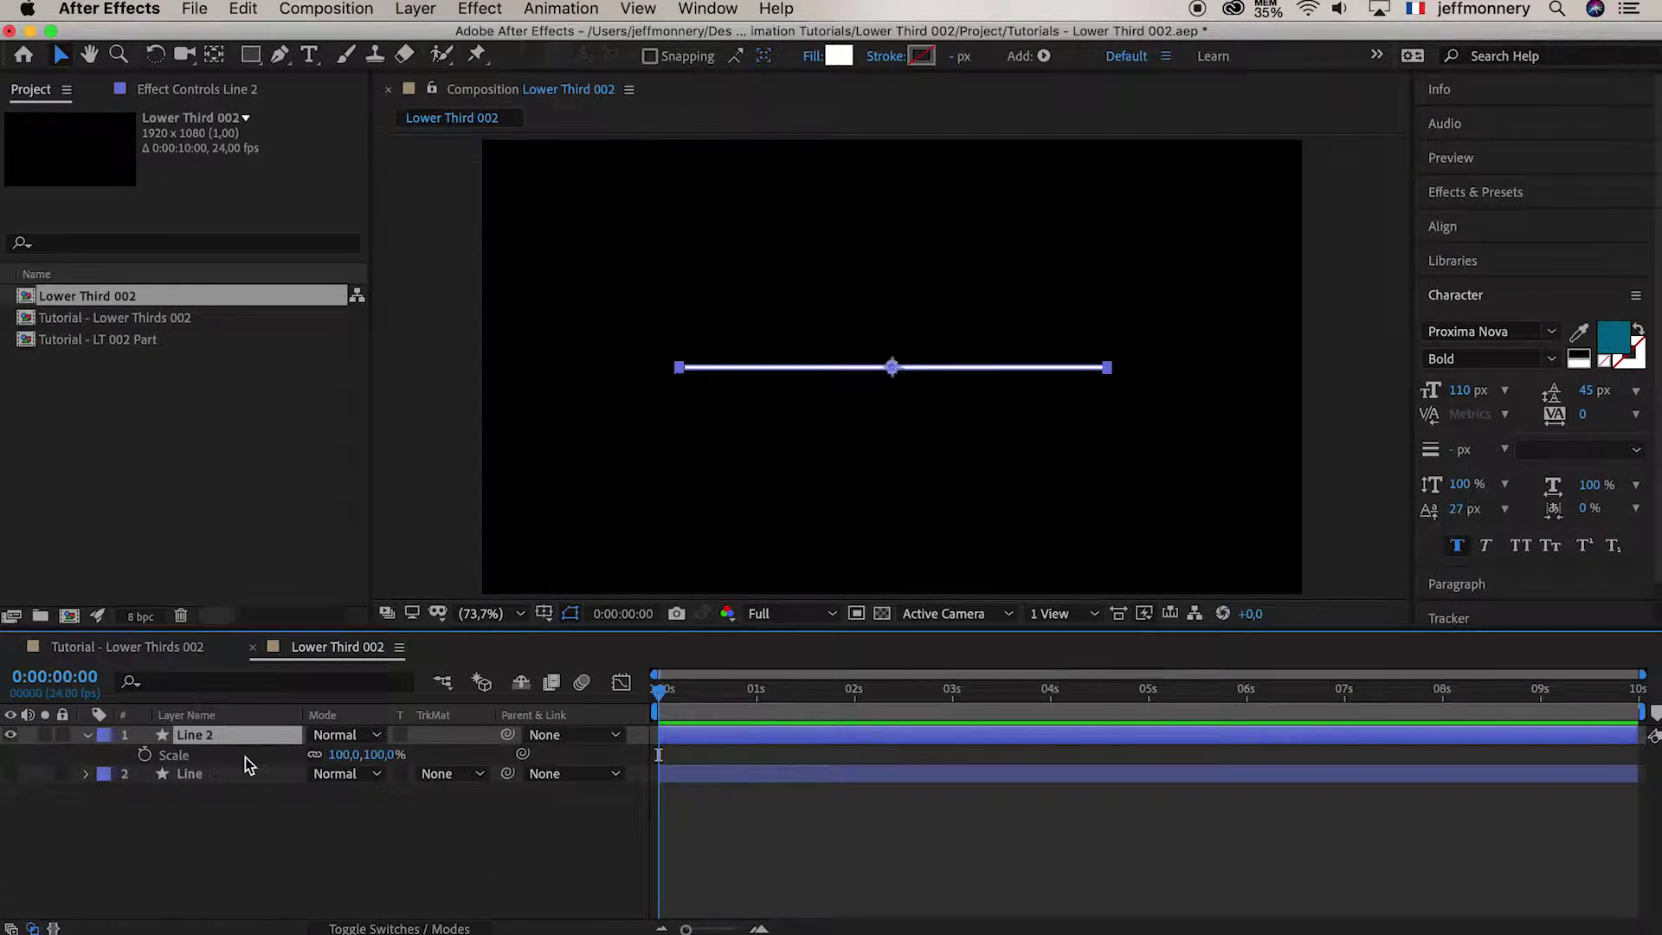
# Keyframe Line 2's unlinked Scale at 100% at 0 s and 0,100% at 2 s
pyautogui.click(316, 757)
pyautogui.click(144, 754)
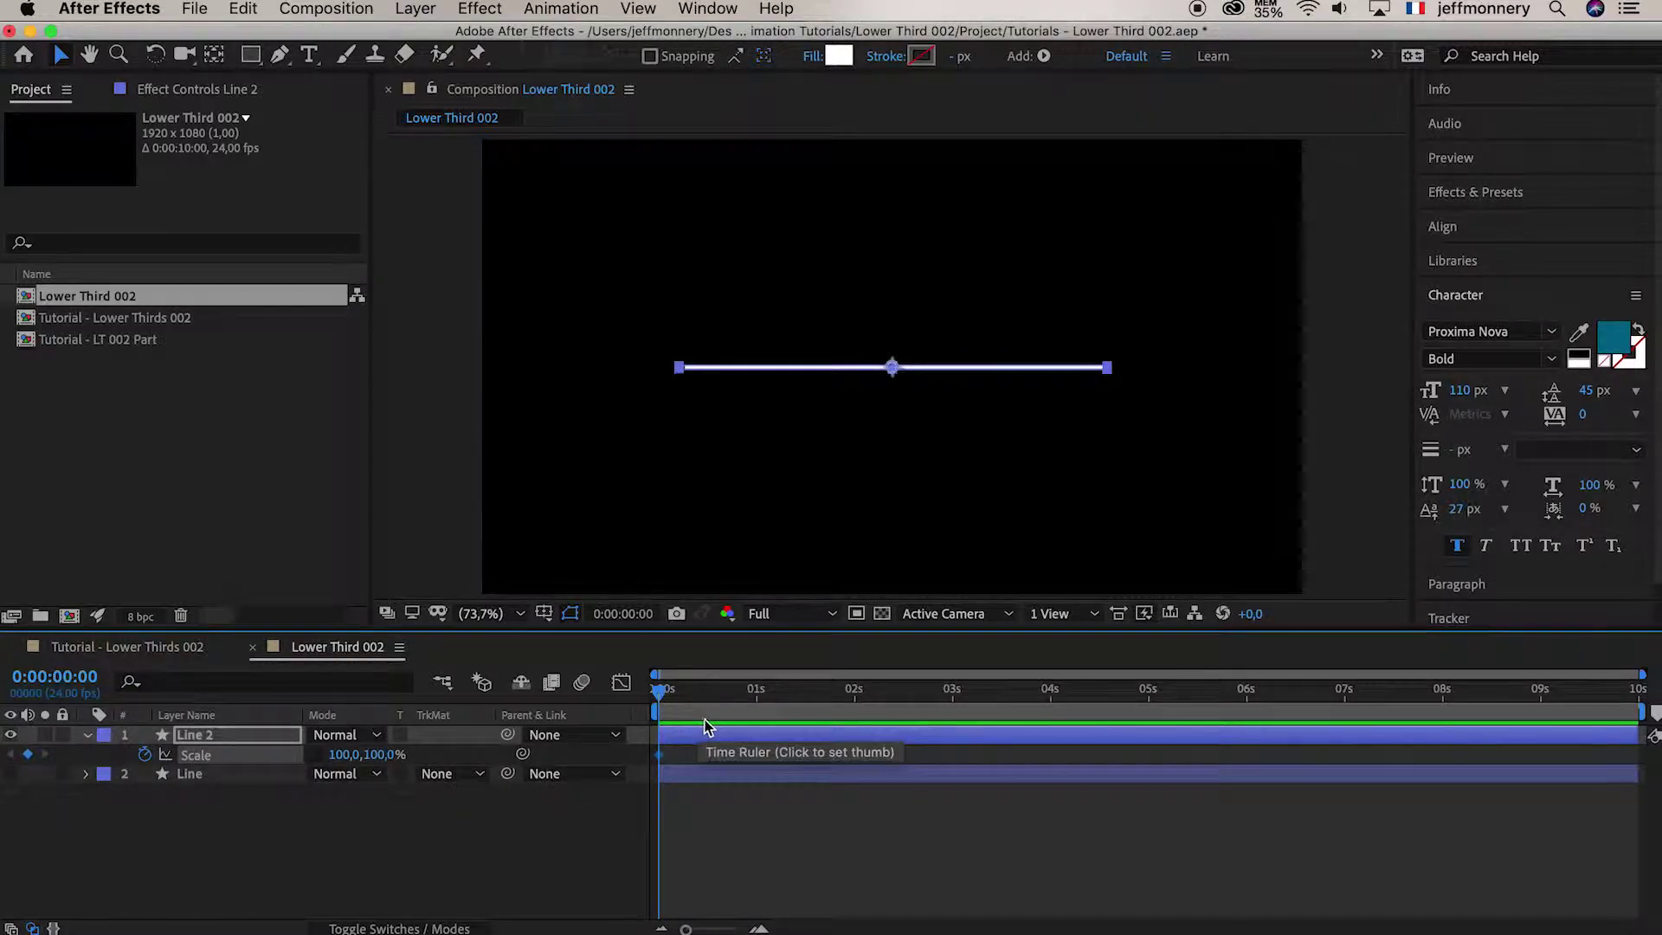
pyautogui.click(855, 699)
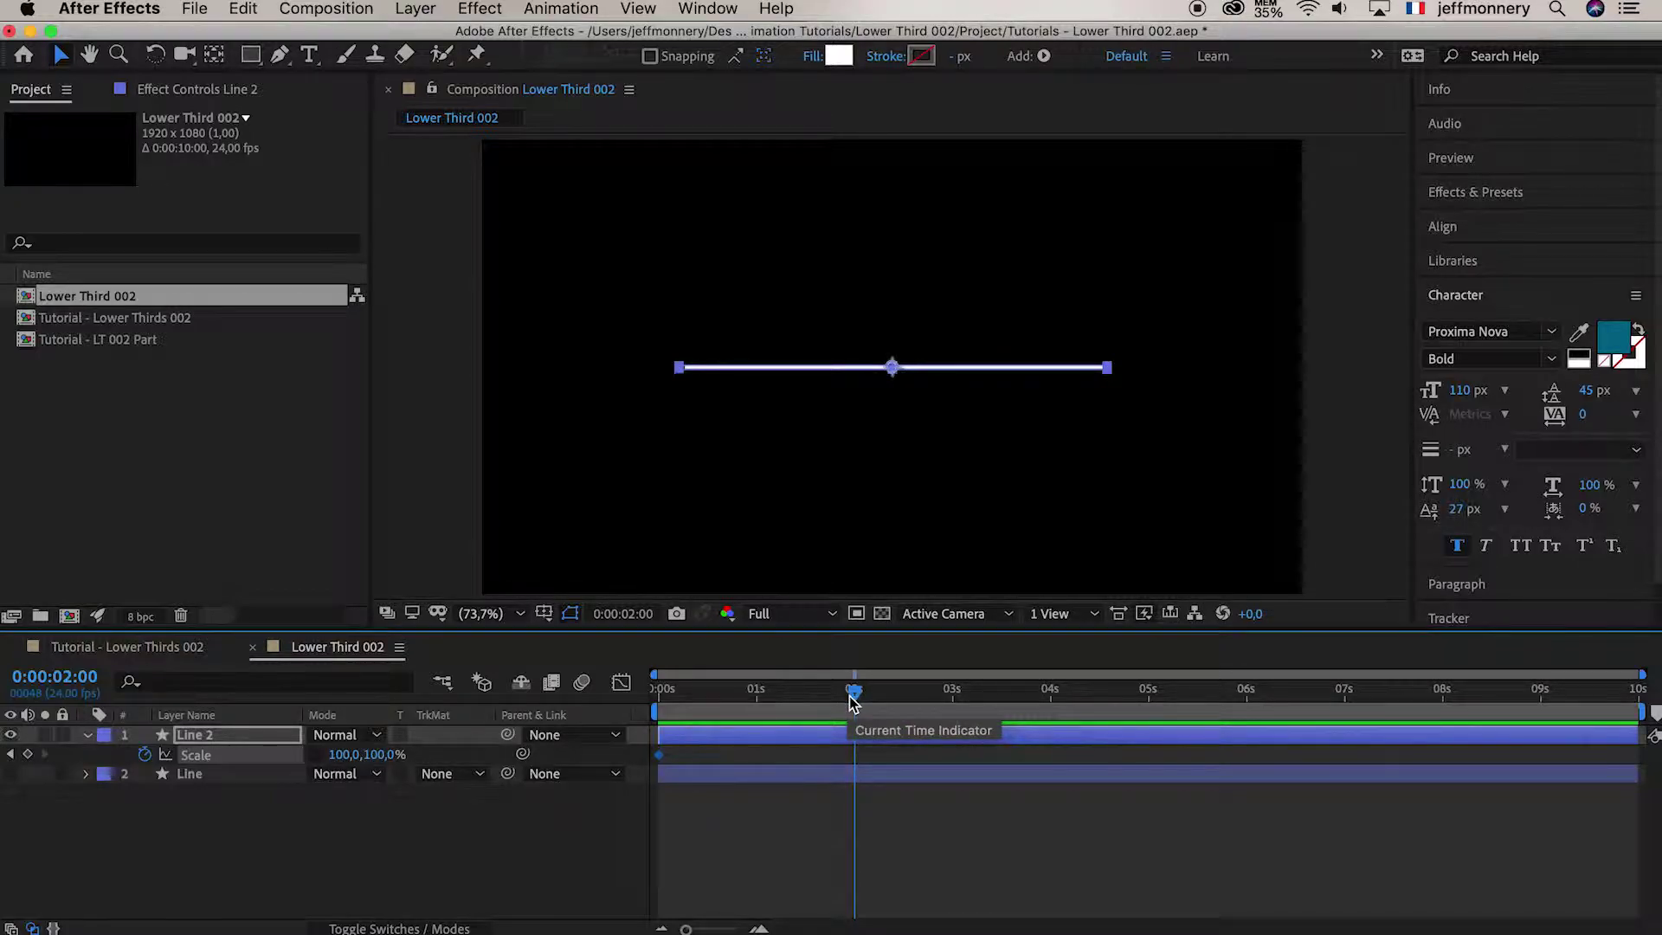
pyautogui.click(757, 701)
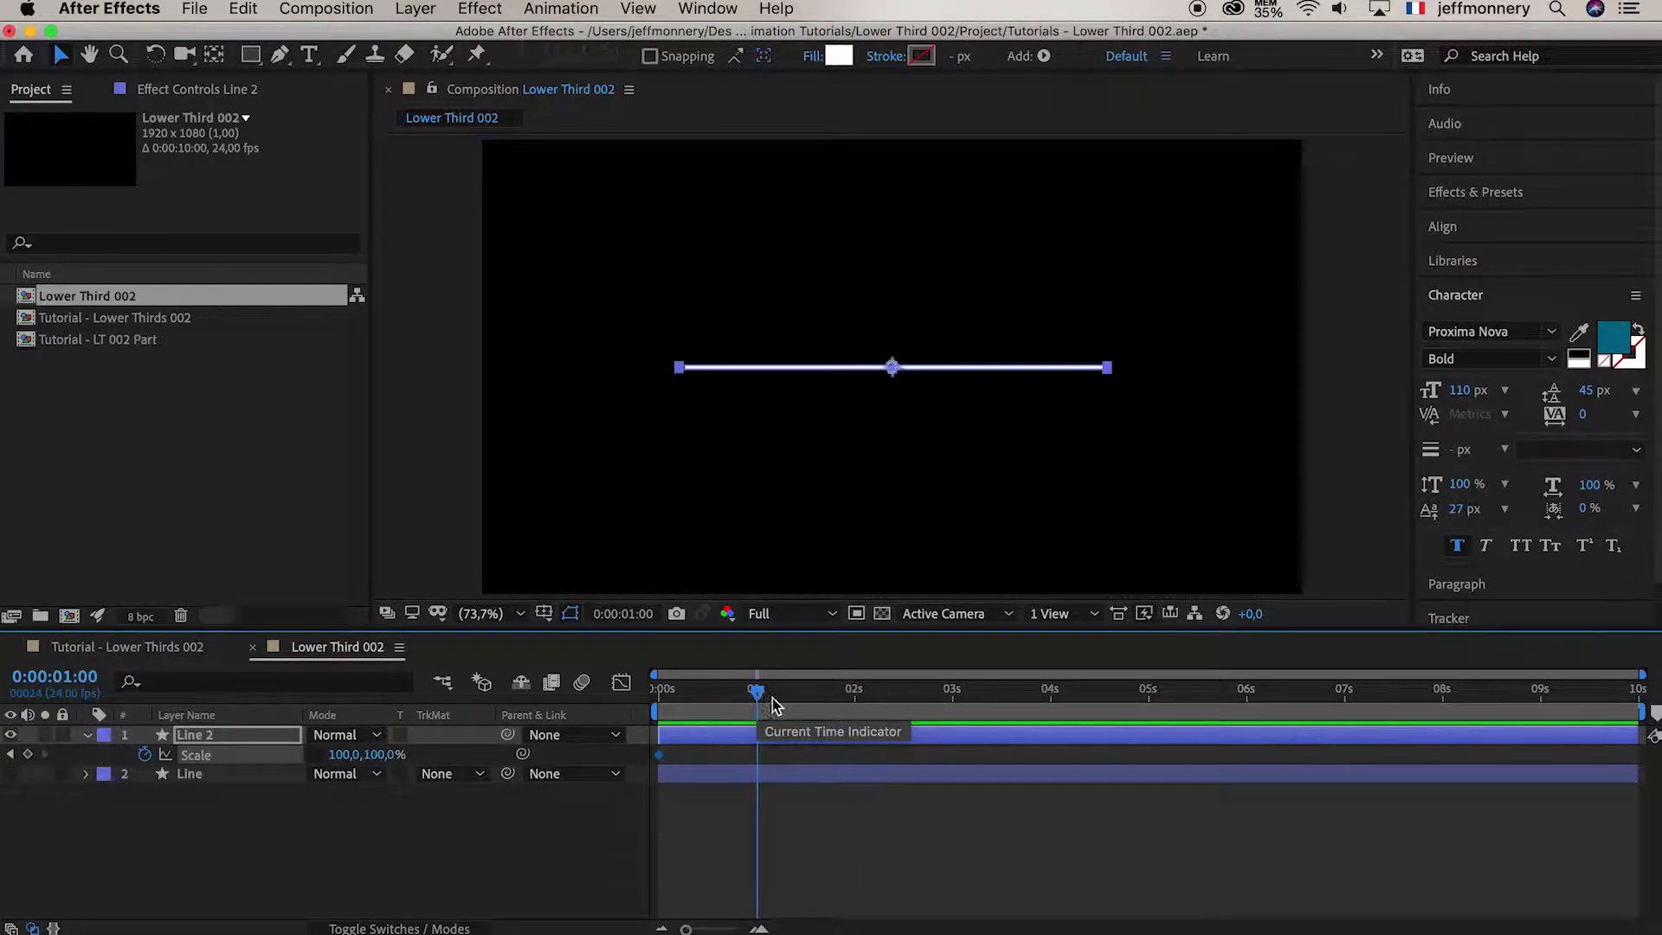
pyautogui.click(798, 692)
pyautogui.click(808, 695)
pyautogui.click(855, 697)
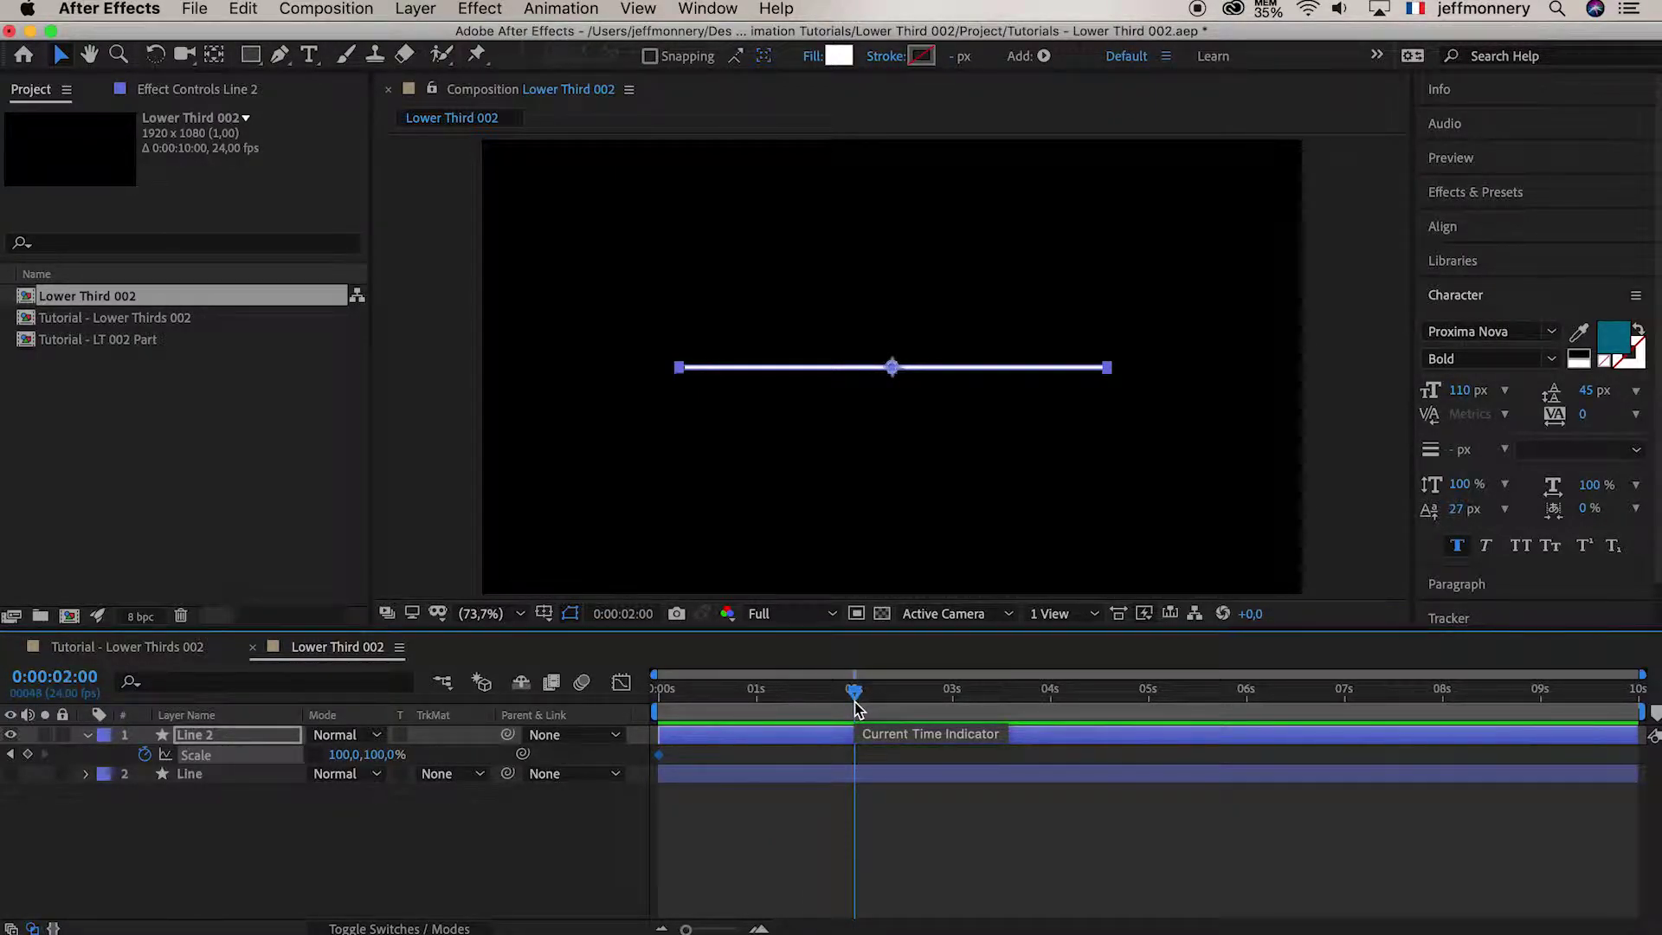
pyautogui.click(345, 755)
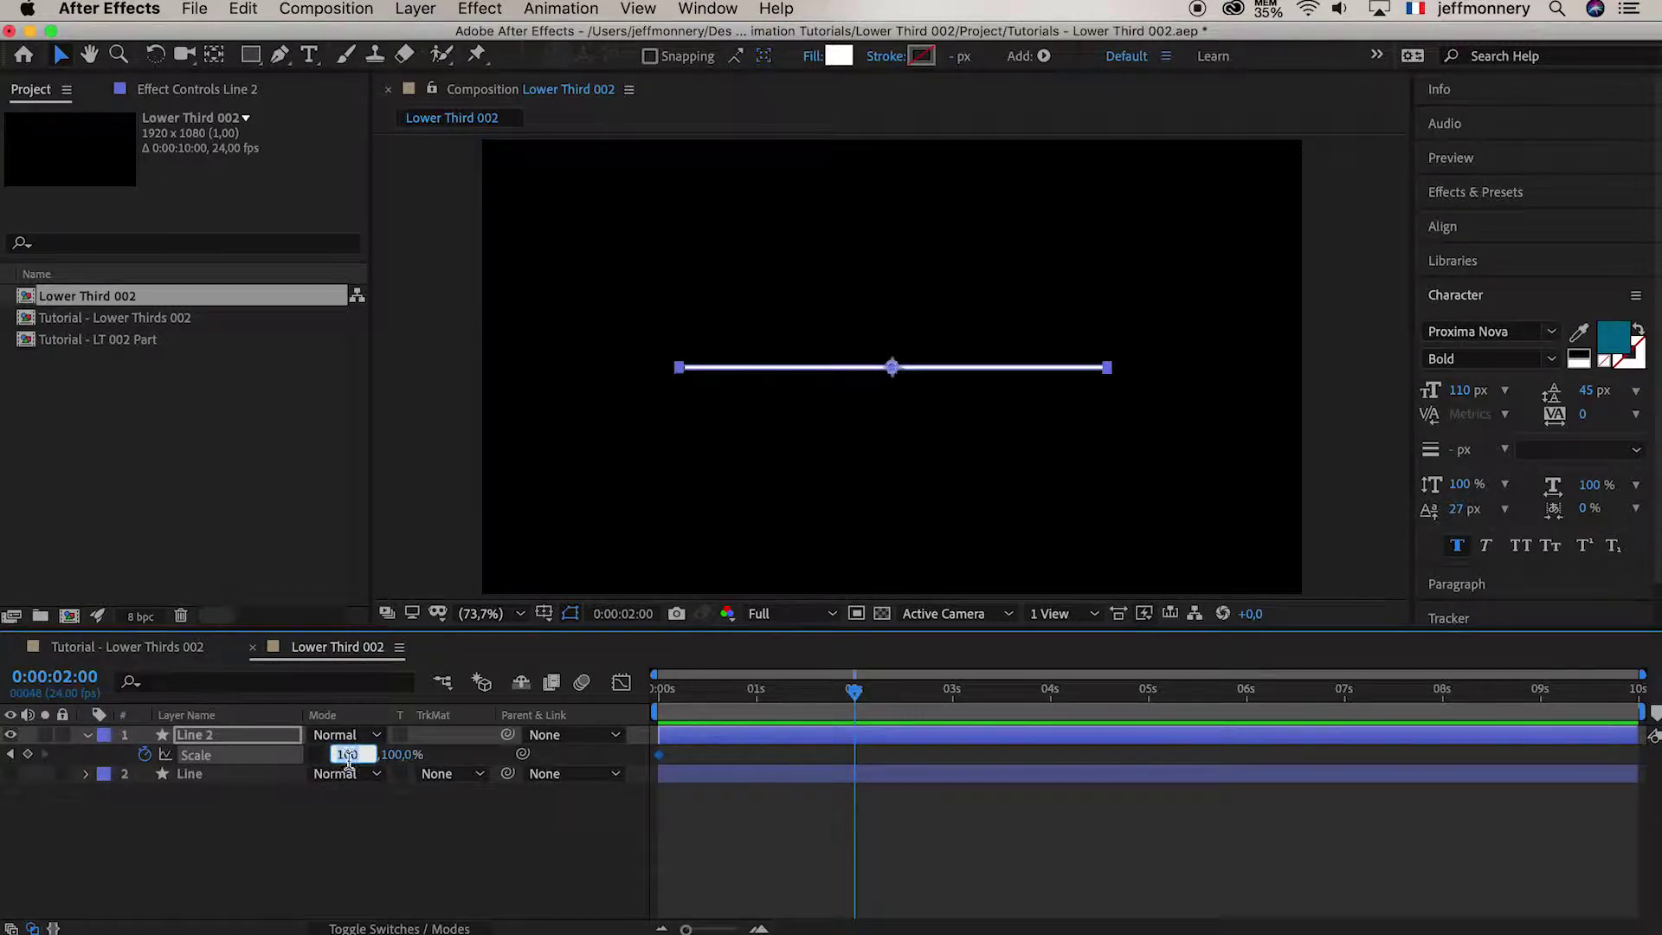
pyautogui.write('0')
pyautogui.press('Return')
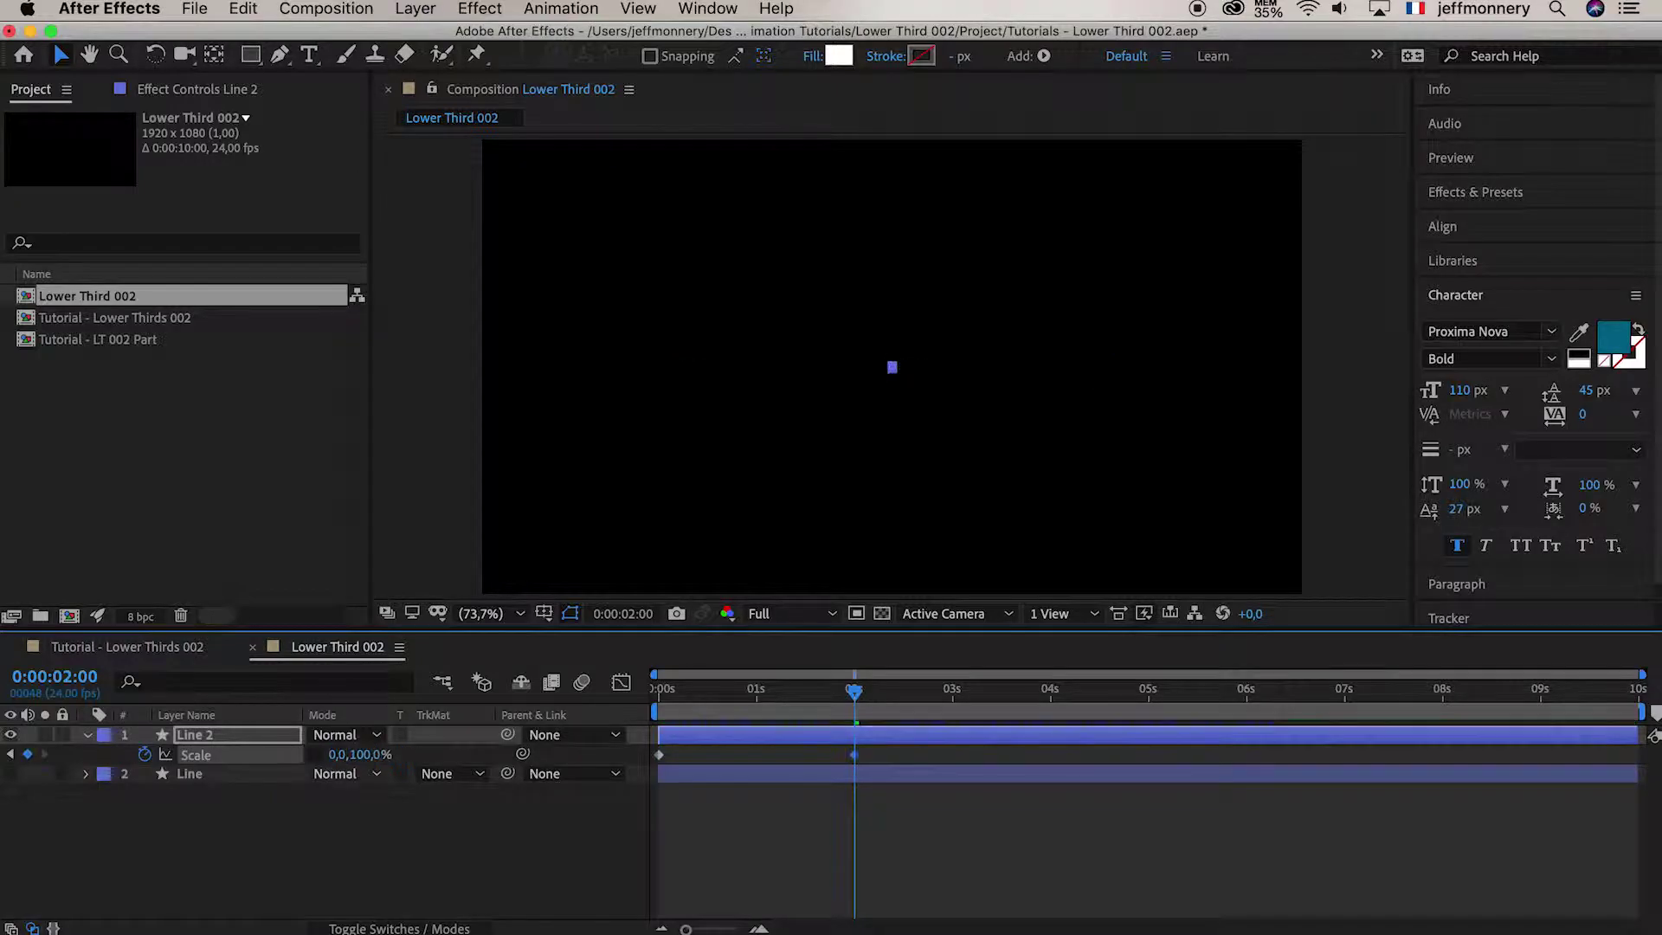
# Preview the shrinking line and select both Scale keyframes
pyautogui.moveTo(853, 695); pyautogui.dragTo(566, 693)
pyautogui.press('space')
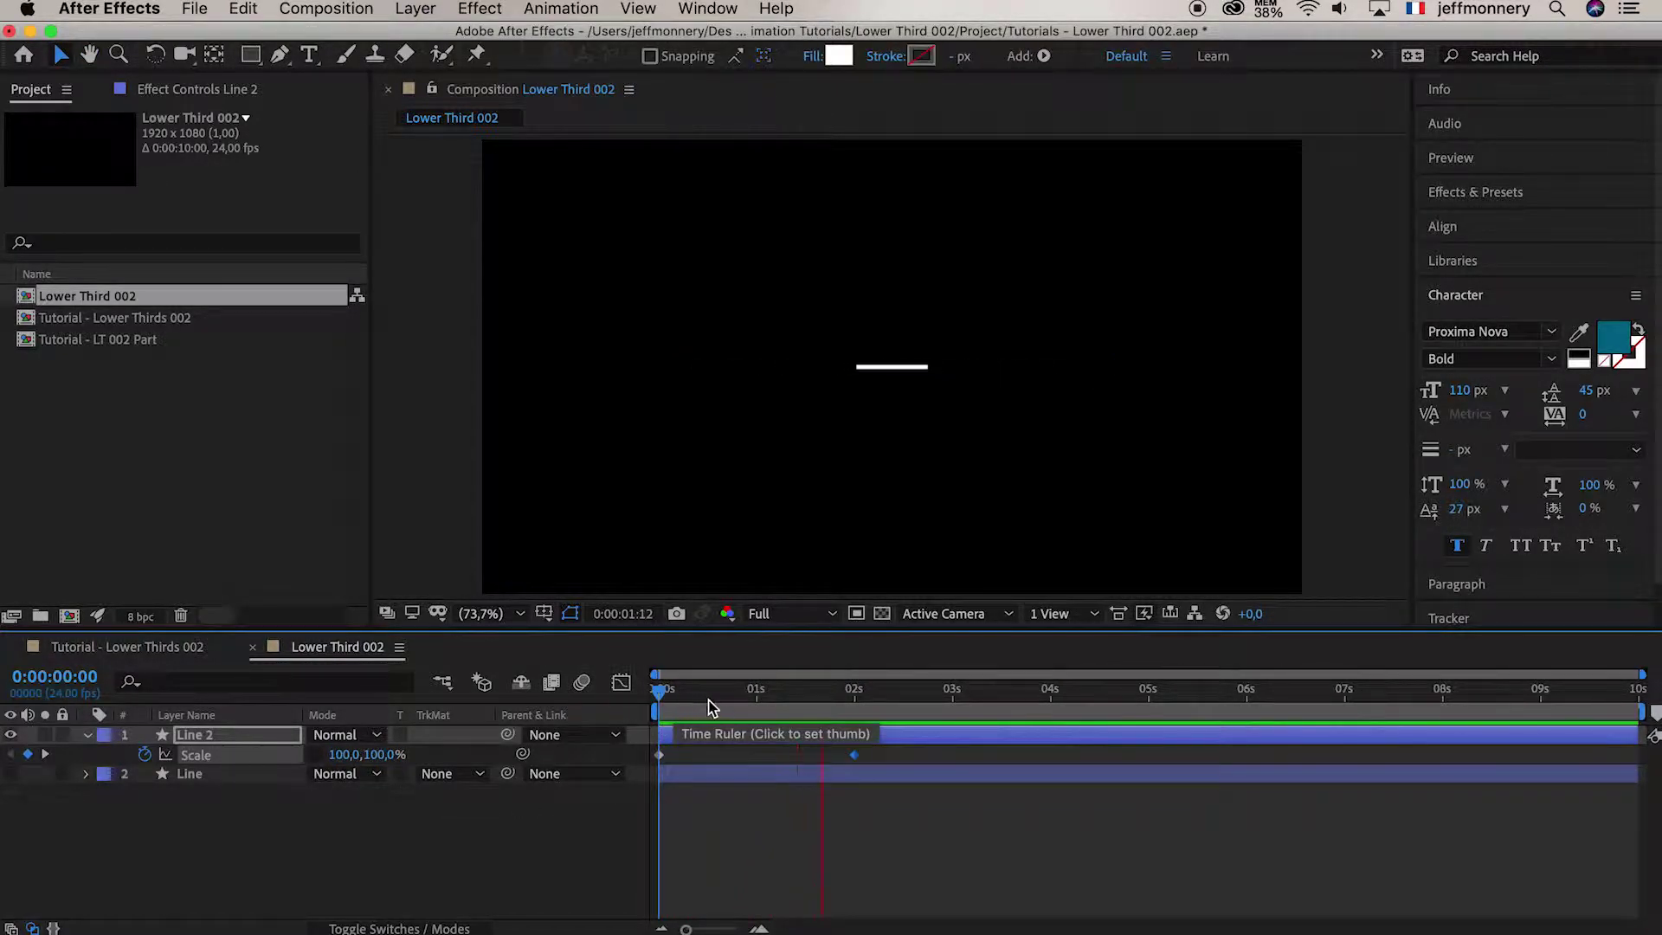
pyautogui.press('space')
pyautogui.press('space')
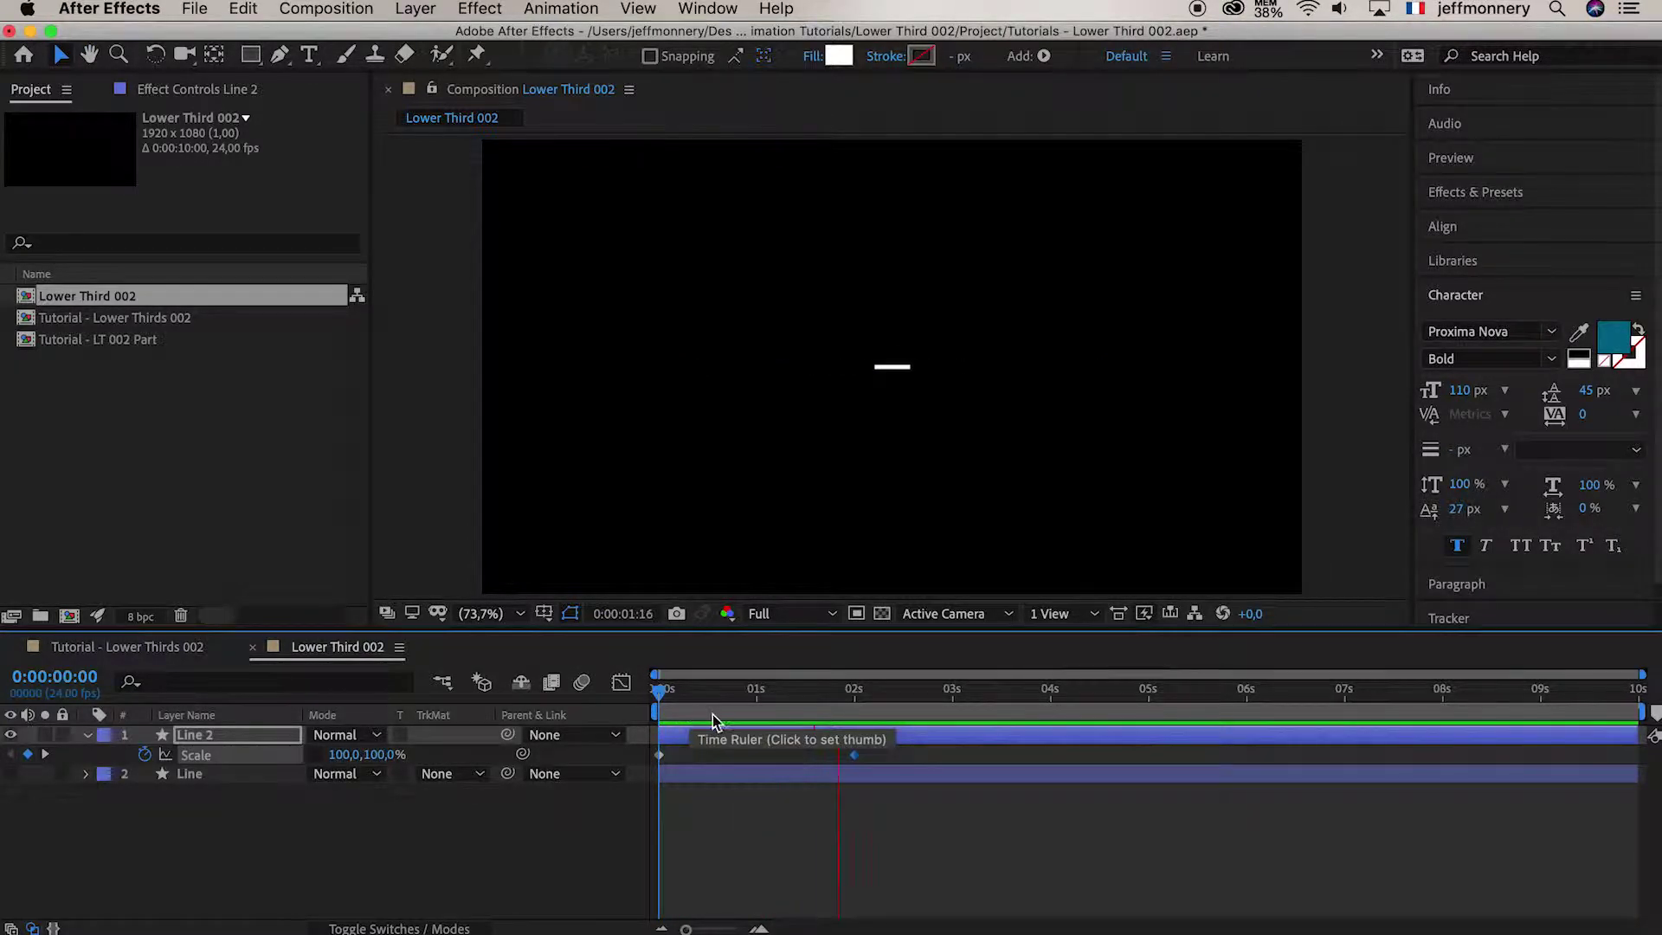
pyautogui.press('space')
pyautogui.moveTo(898, 765); pyautogui.dragTo(637, 759)
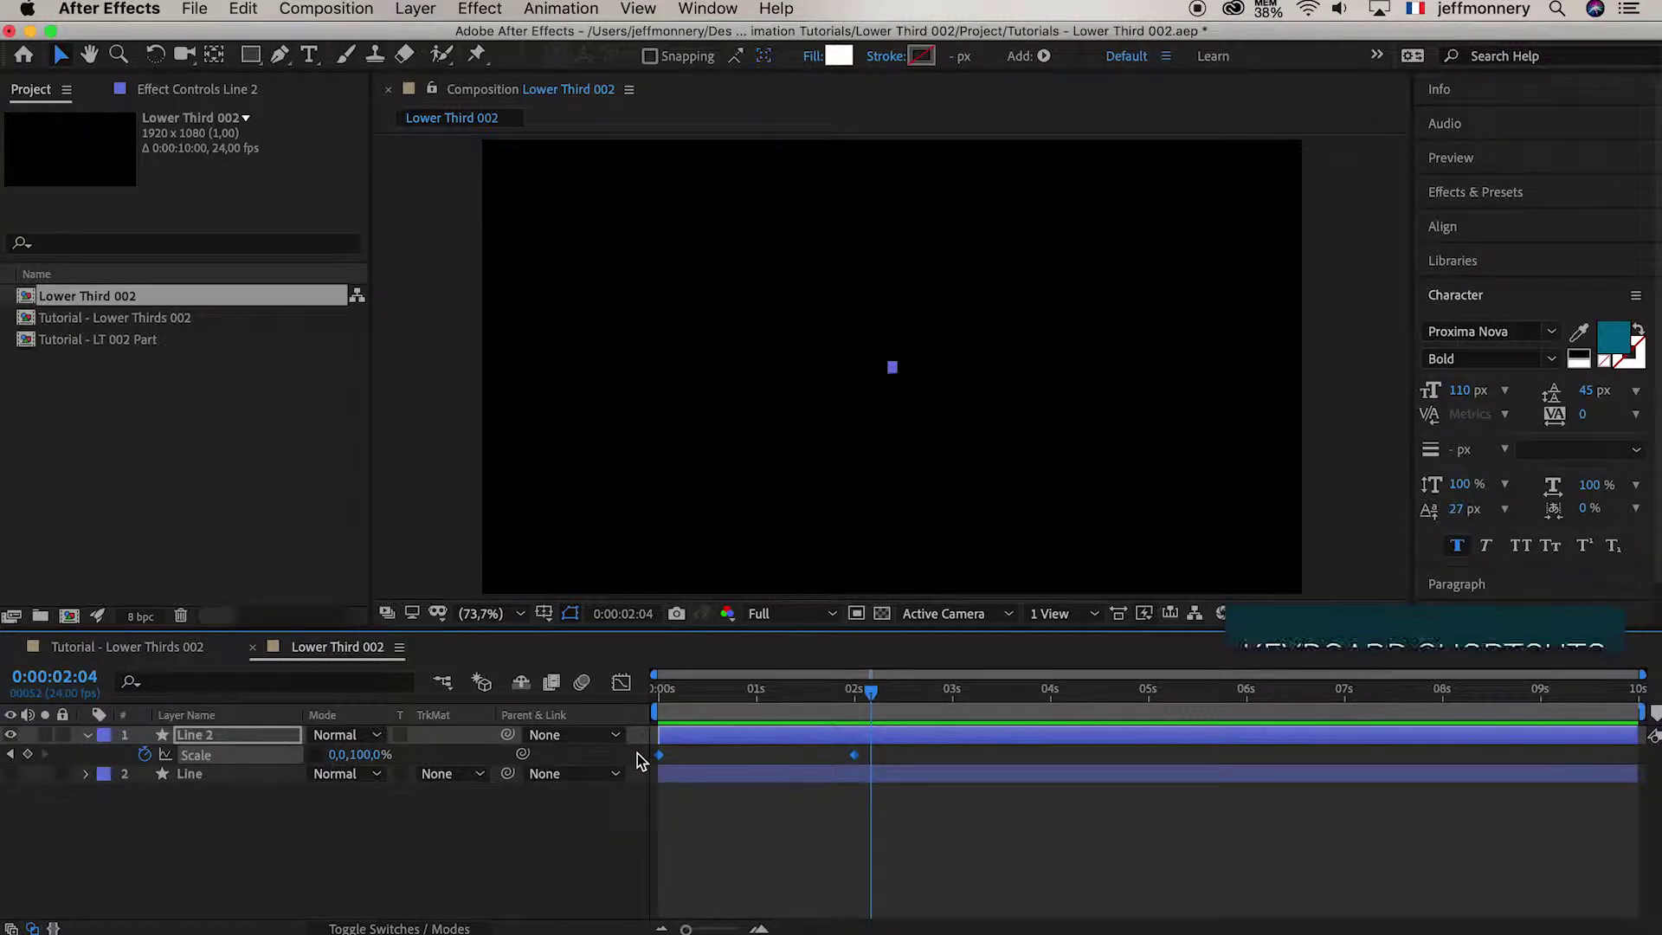
# Apply Easy Ease to both Line 2 Scale keyframes
pyautogui.rightClick(854, 760)
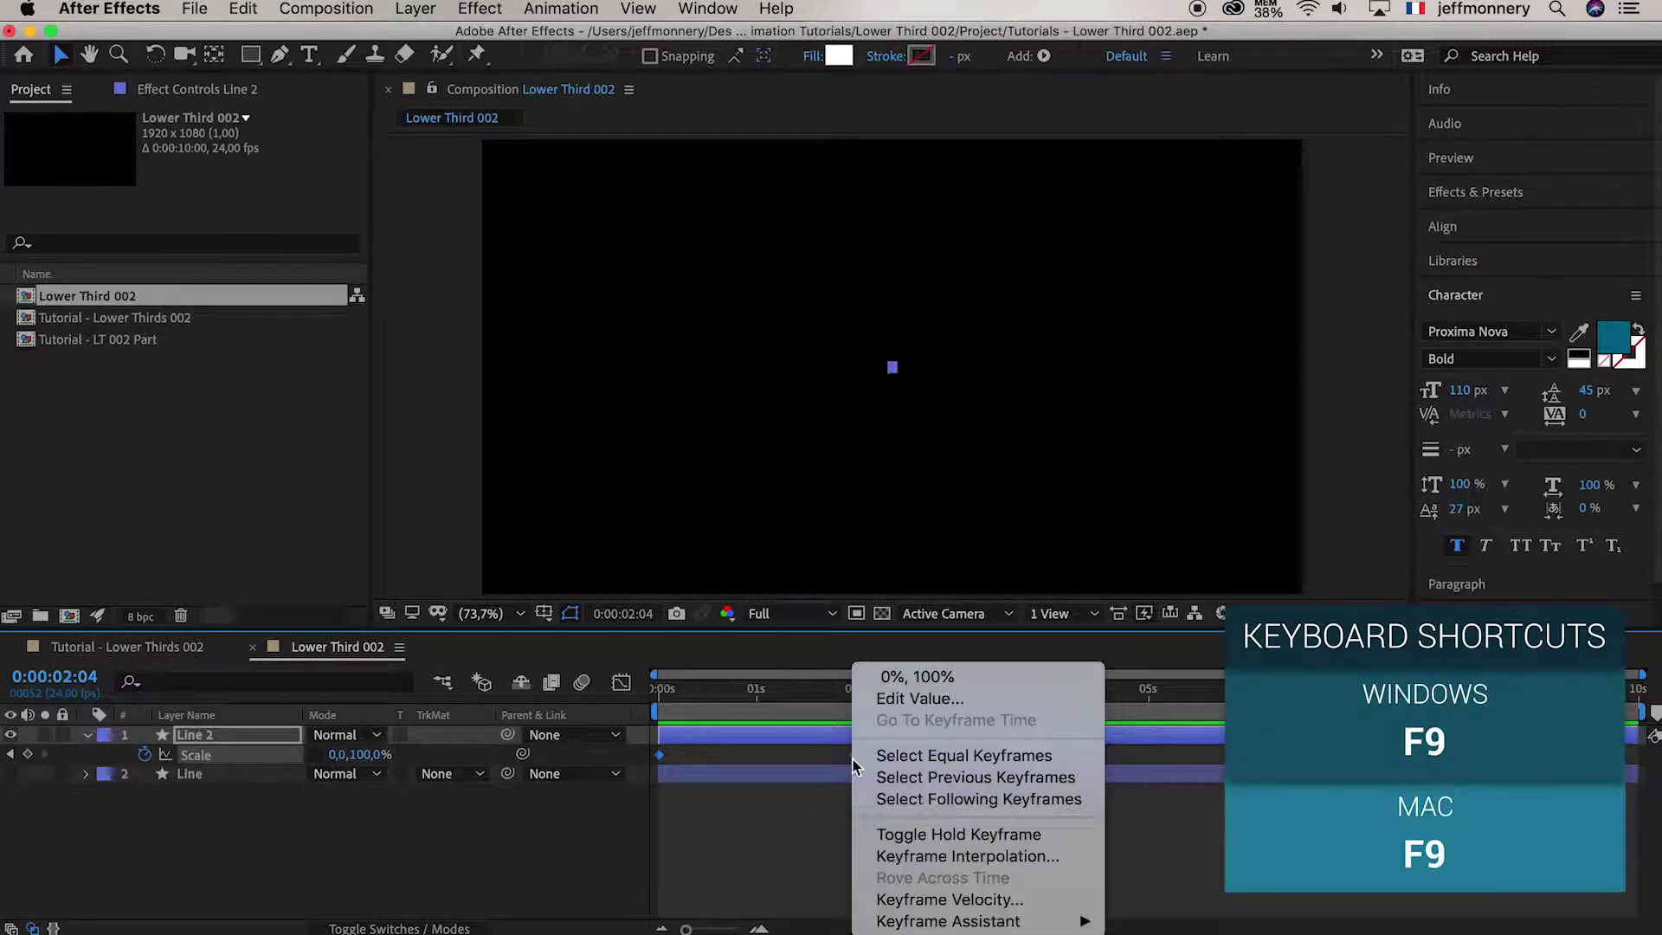
pyautogui.moveTo(950, 926)
pyautogui.click(1164, 790)
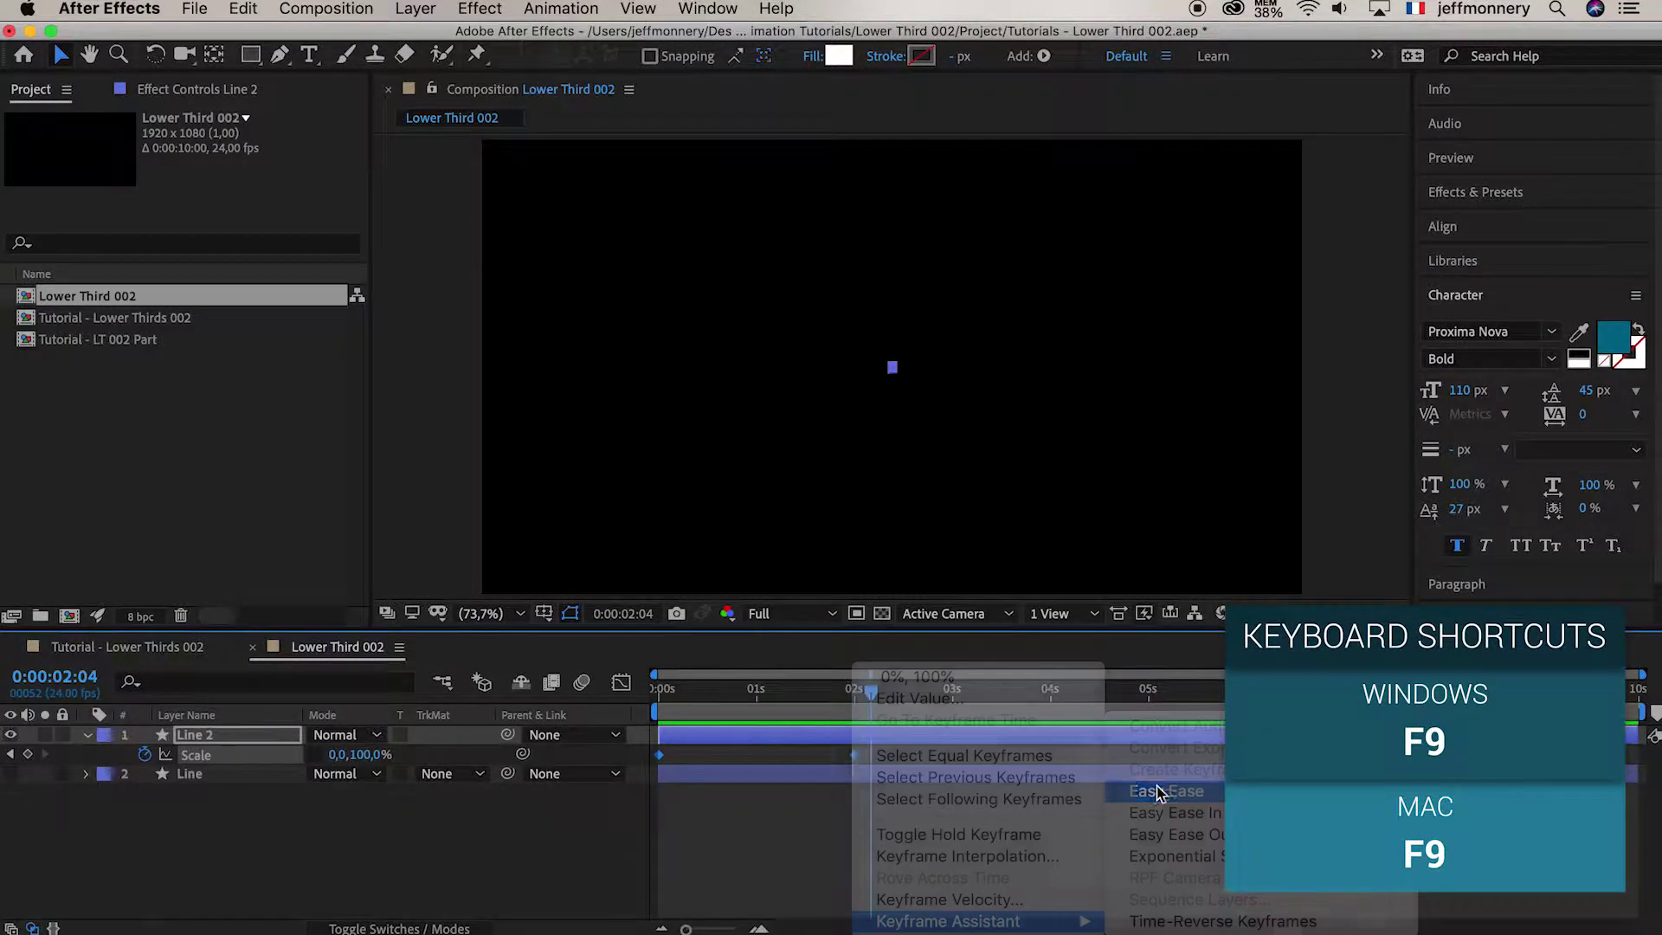
# In the speed graph, drag the ease influence to 88.76%, then preview the eased shrink
pyautogui.click(623, 683)
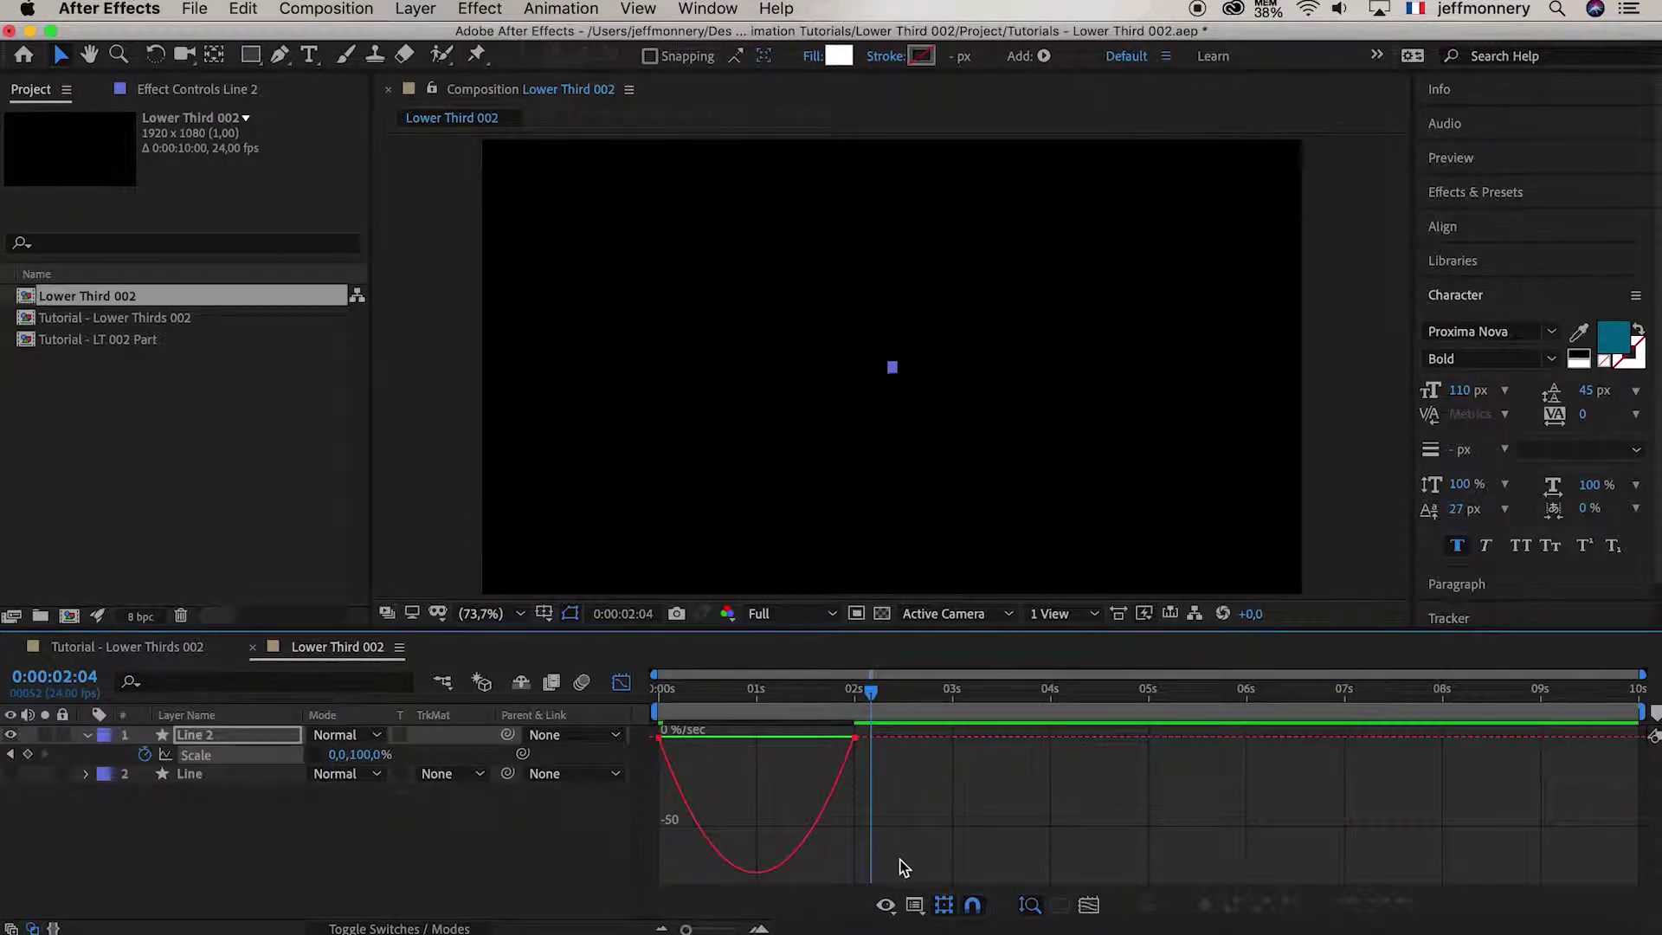
pyautogui.click(916, 909)
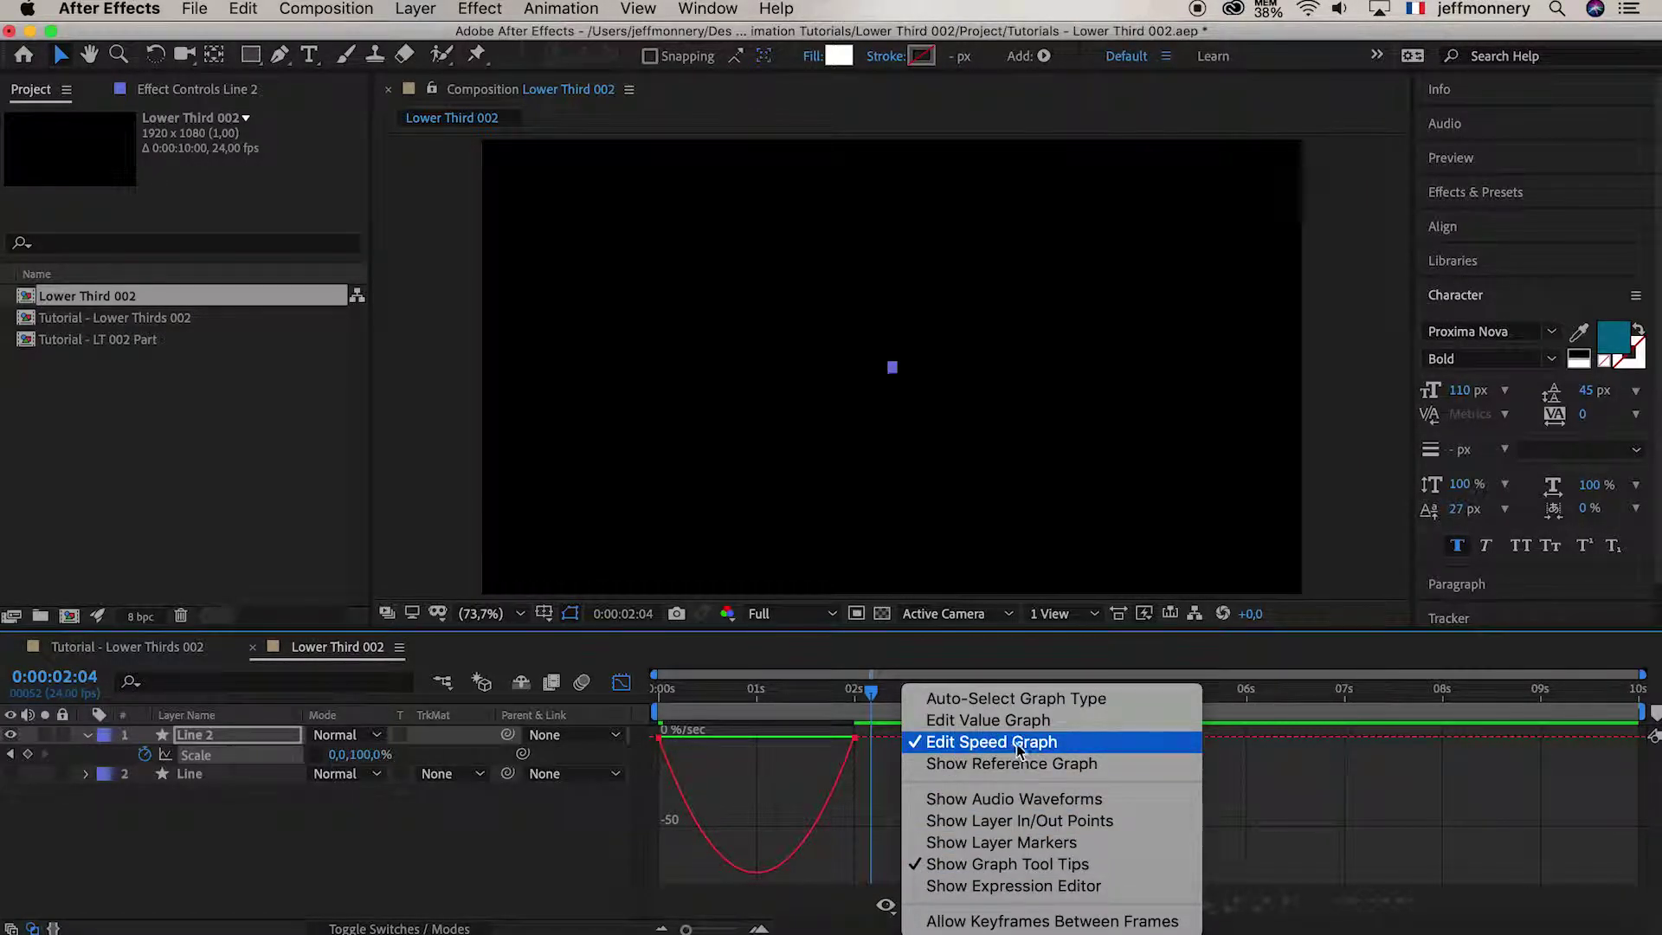
pyautogui.click(790, 761)
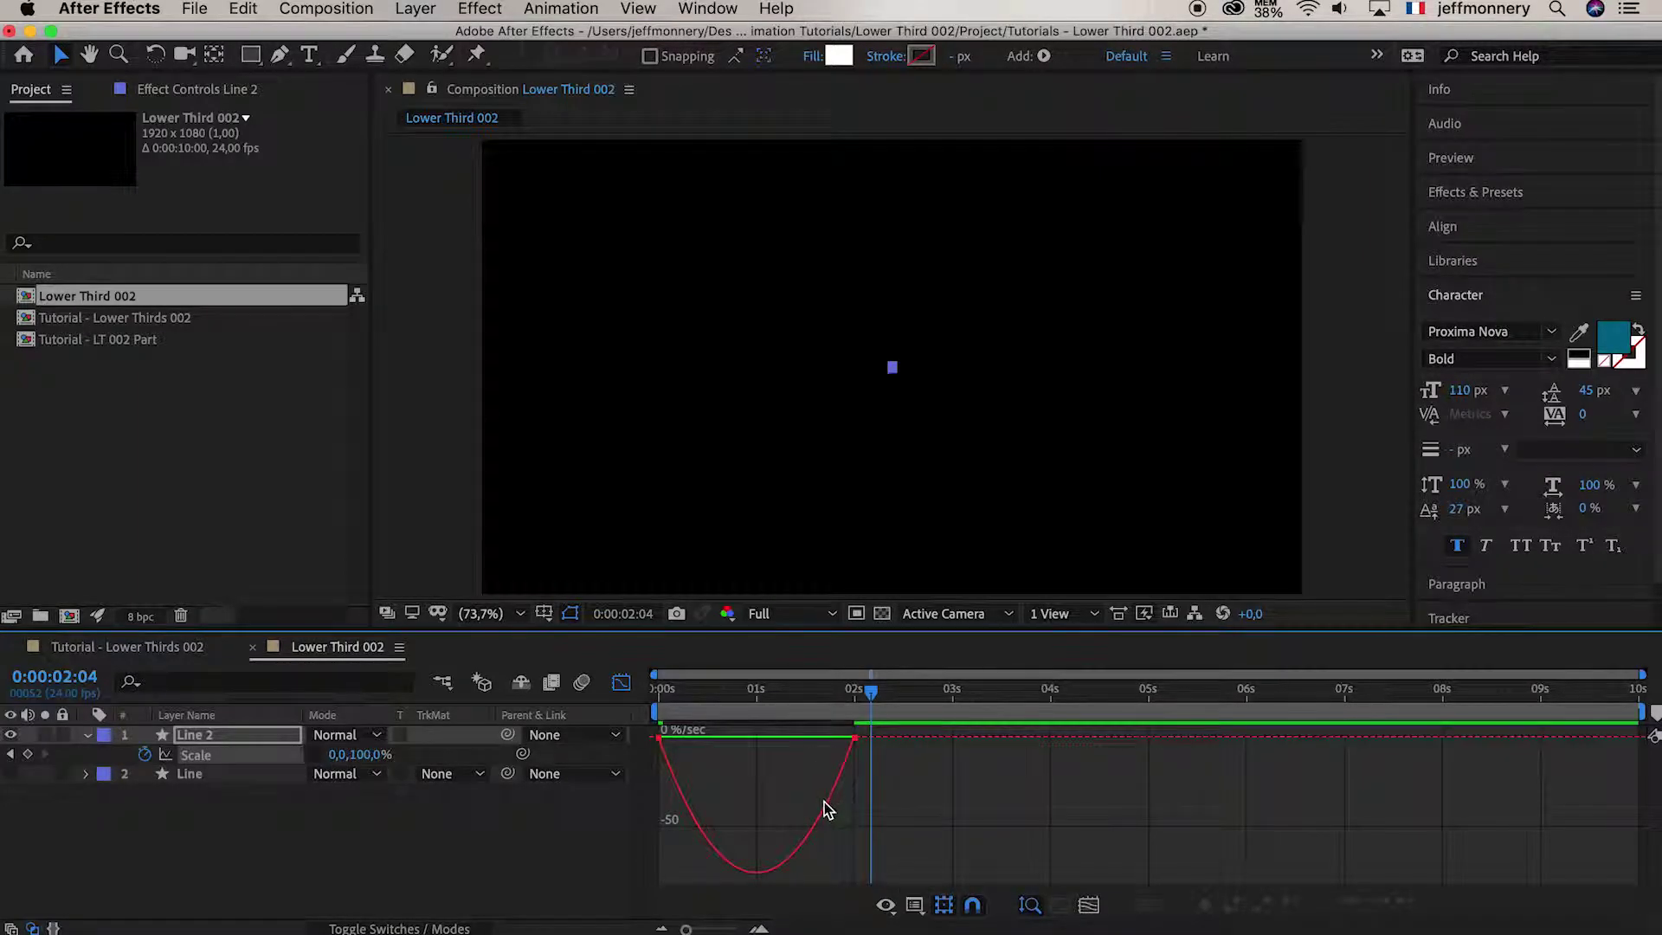
pyautogui.click(826, 814)
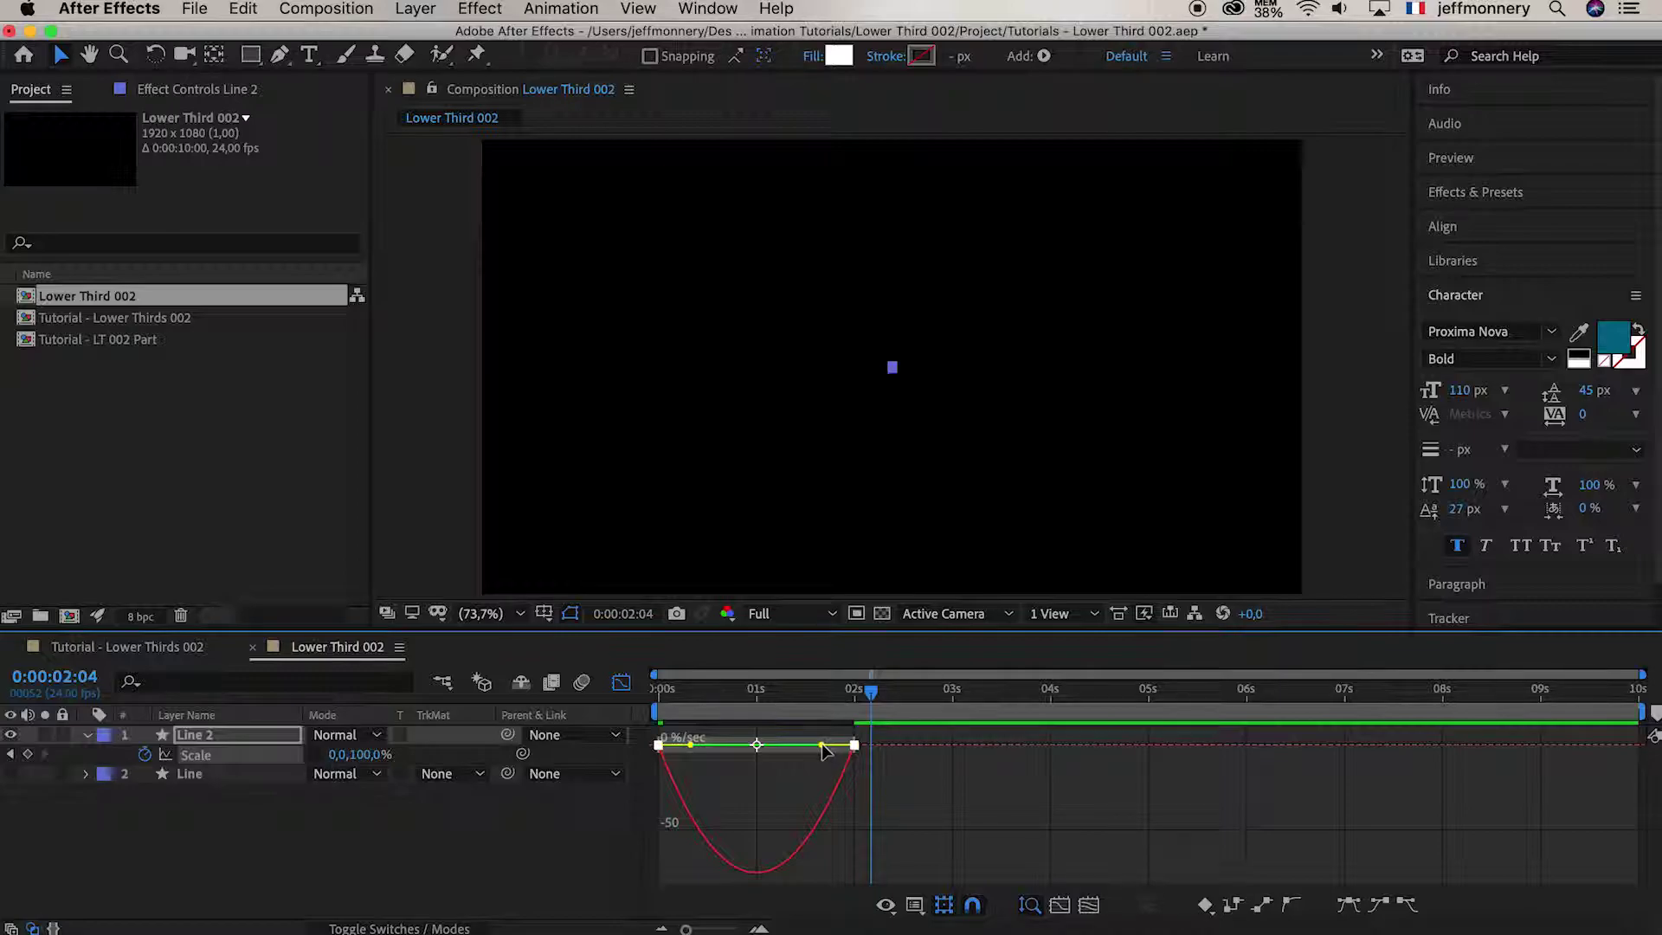
pyautogui.moveTo(824, 752); pyautogui.dragTo(755, 750)
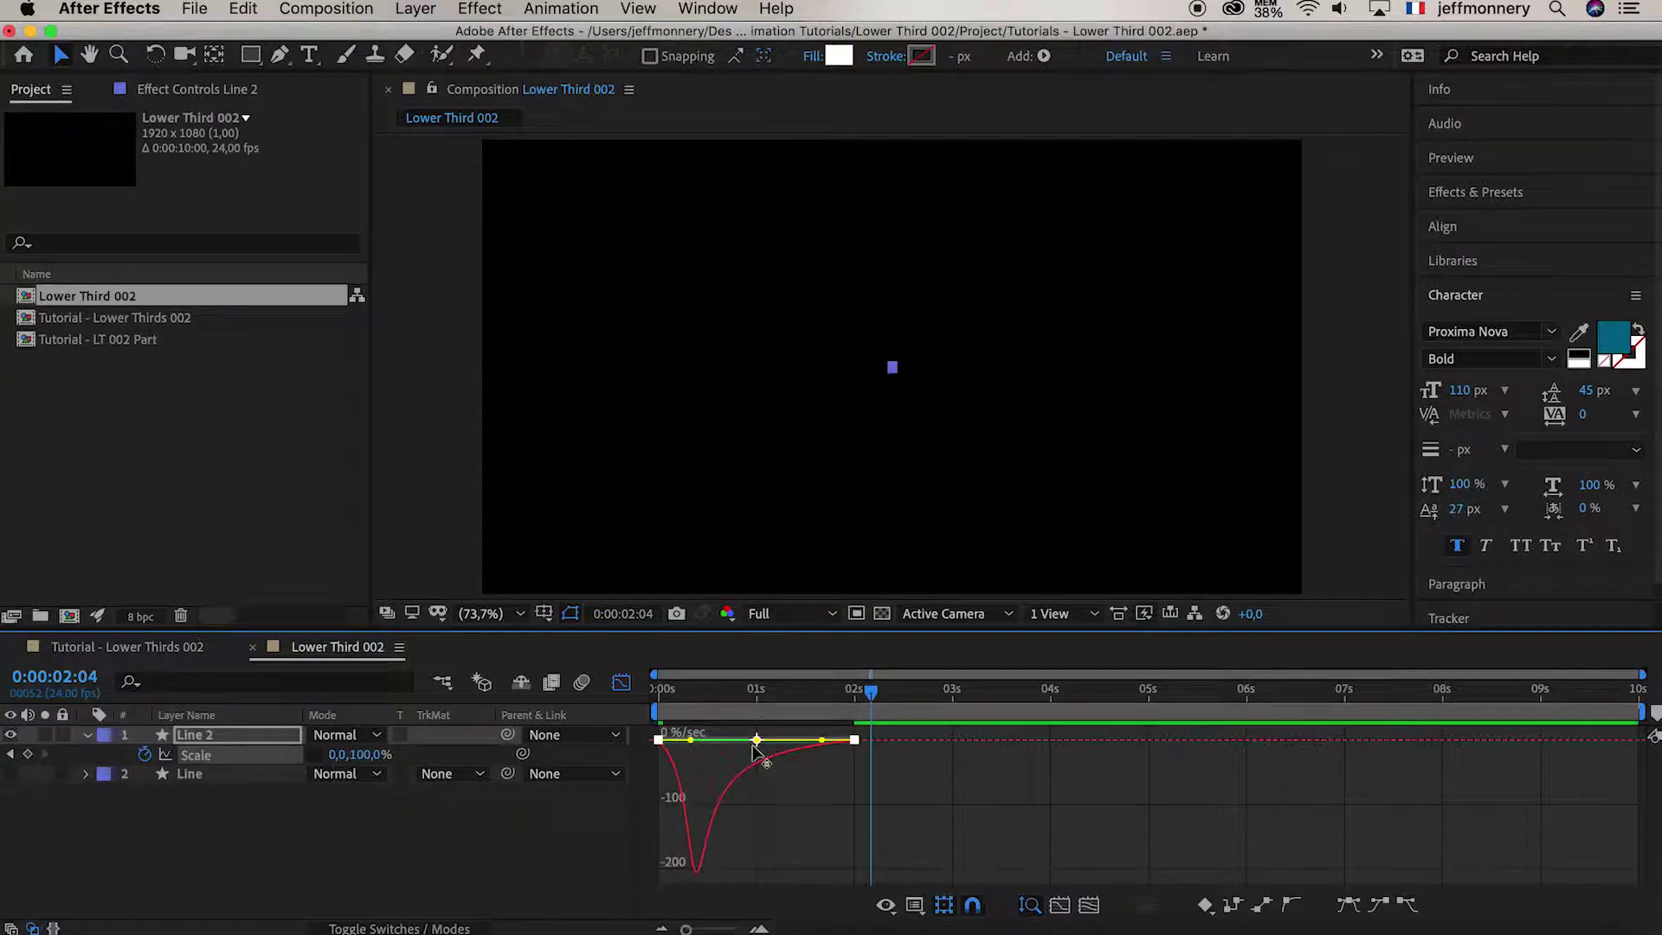
pyautogui.click(621, 683)
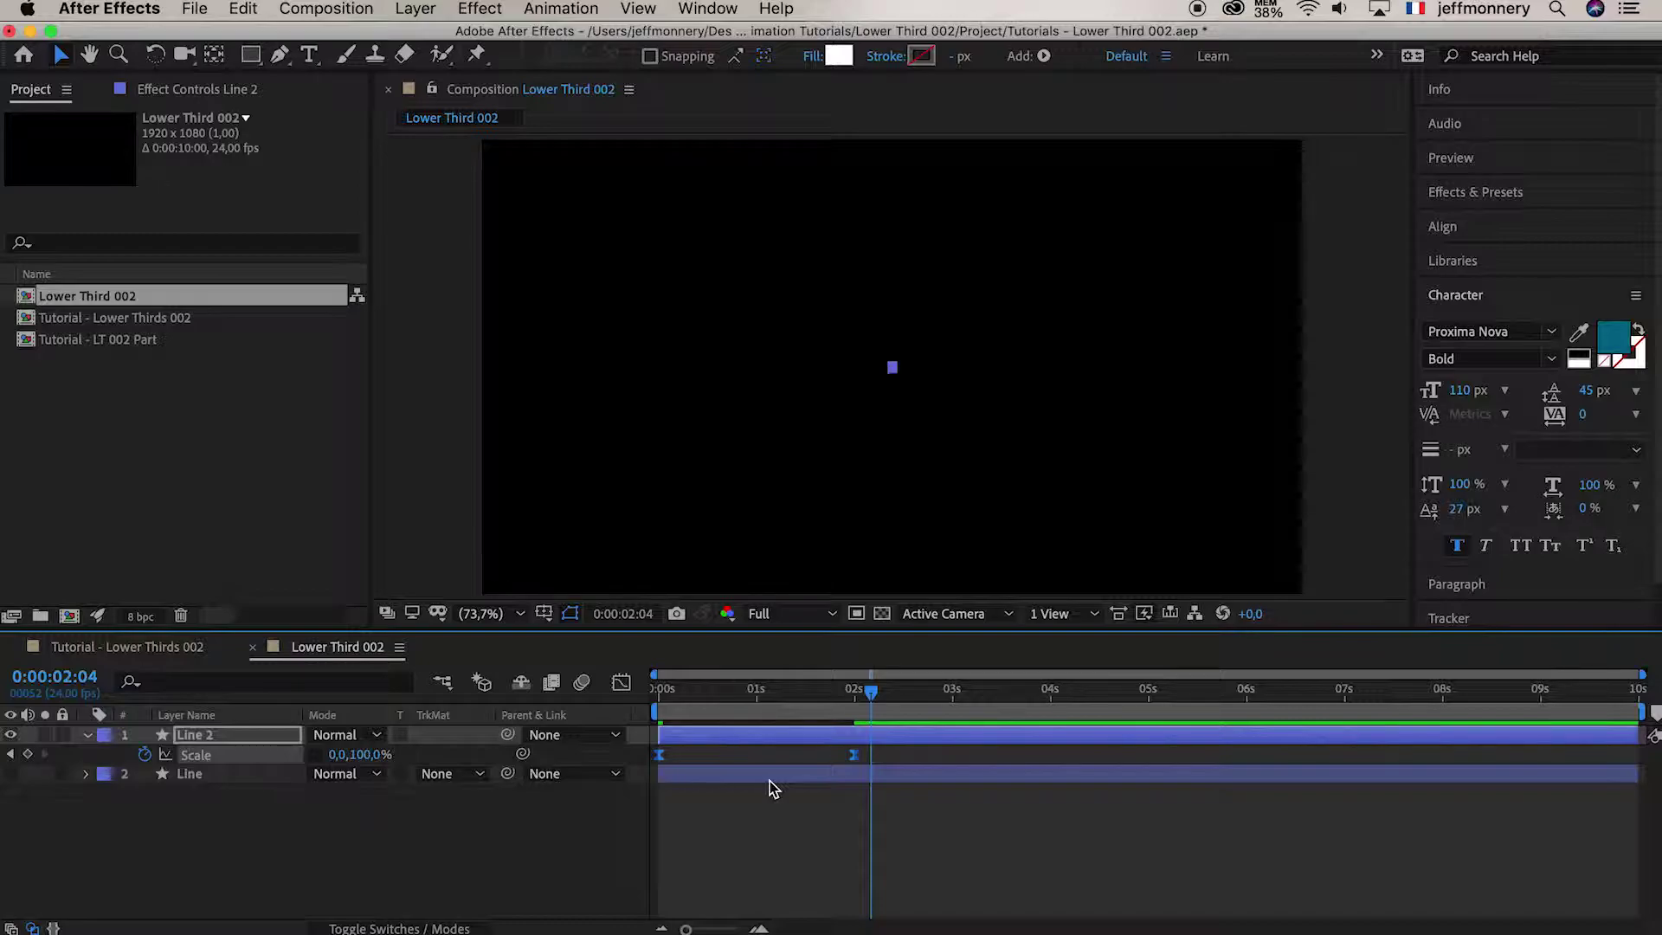
pyautogui.moveTo(779, 690); pyautogui.dragTo(614, 695)
pyautogui.press('space')
pyautogui.press('space')
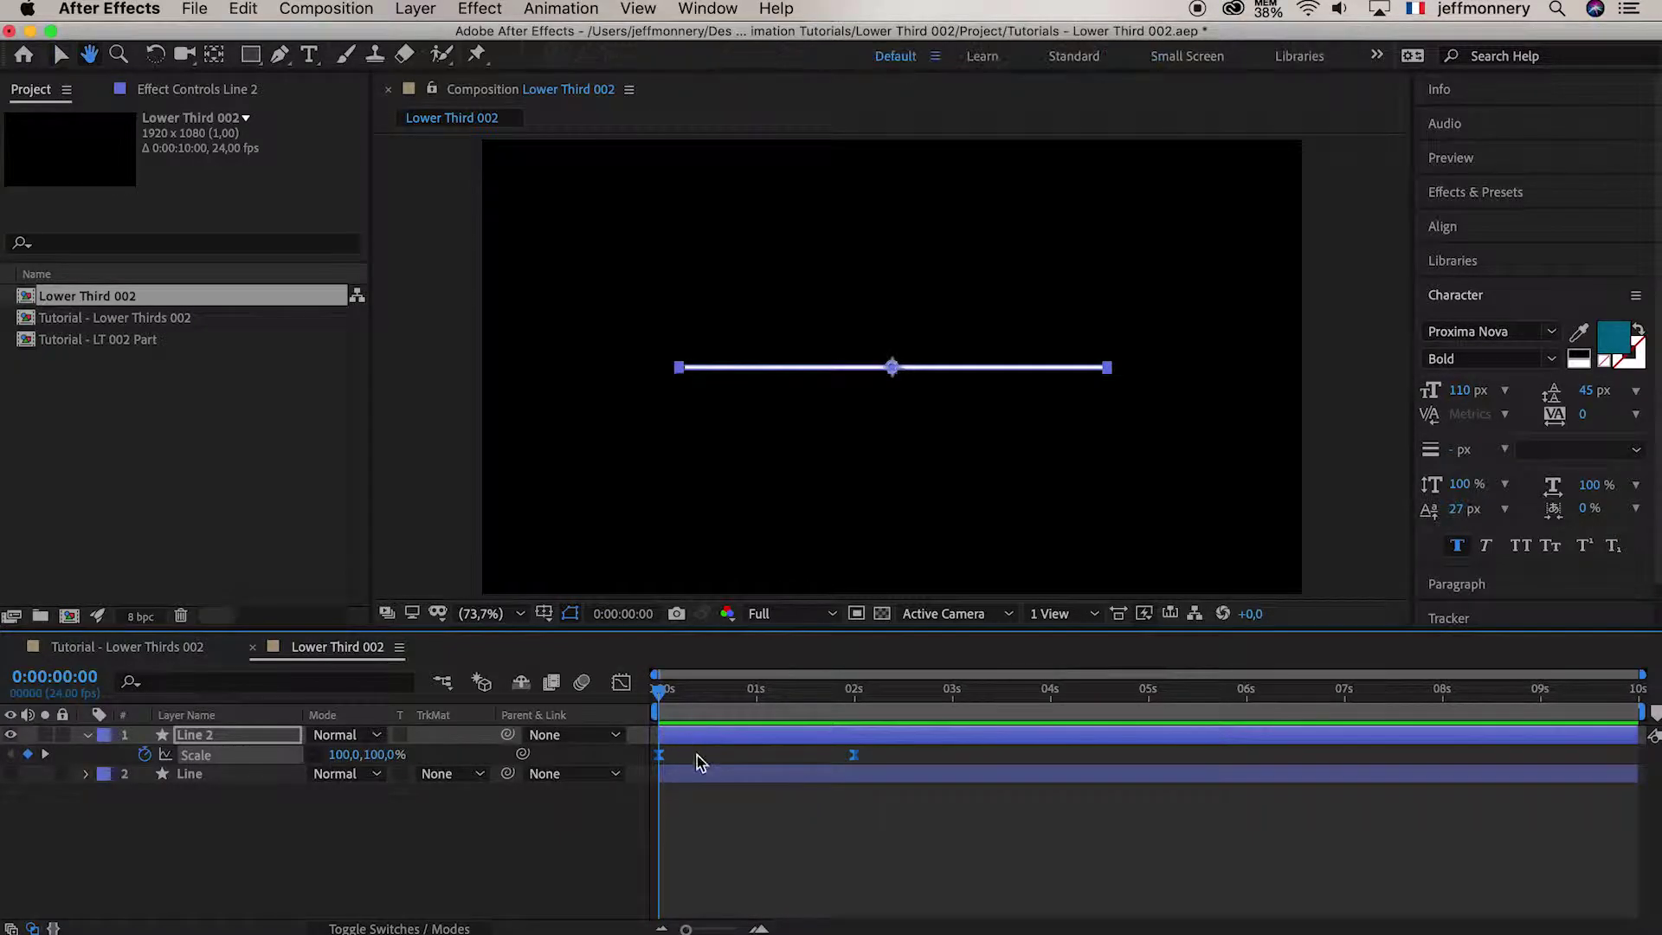
# Turn the Line layer's visibility back on beneath Line 2
pyautogui.click(641, 692)
pyautogui.moveTo(643, 697)
pyautogui.mouseDown()
pyautogui.moveTo(704, 693)
pyautogui.moveTo(650, 695)
pyautogui.mouseUp()
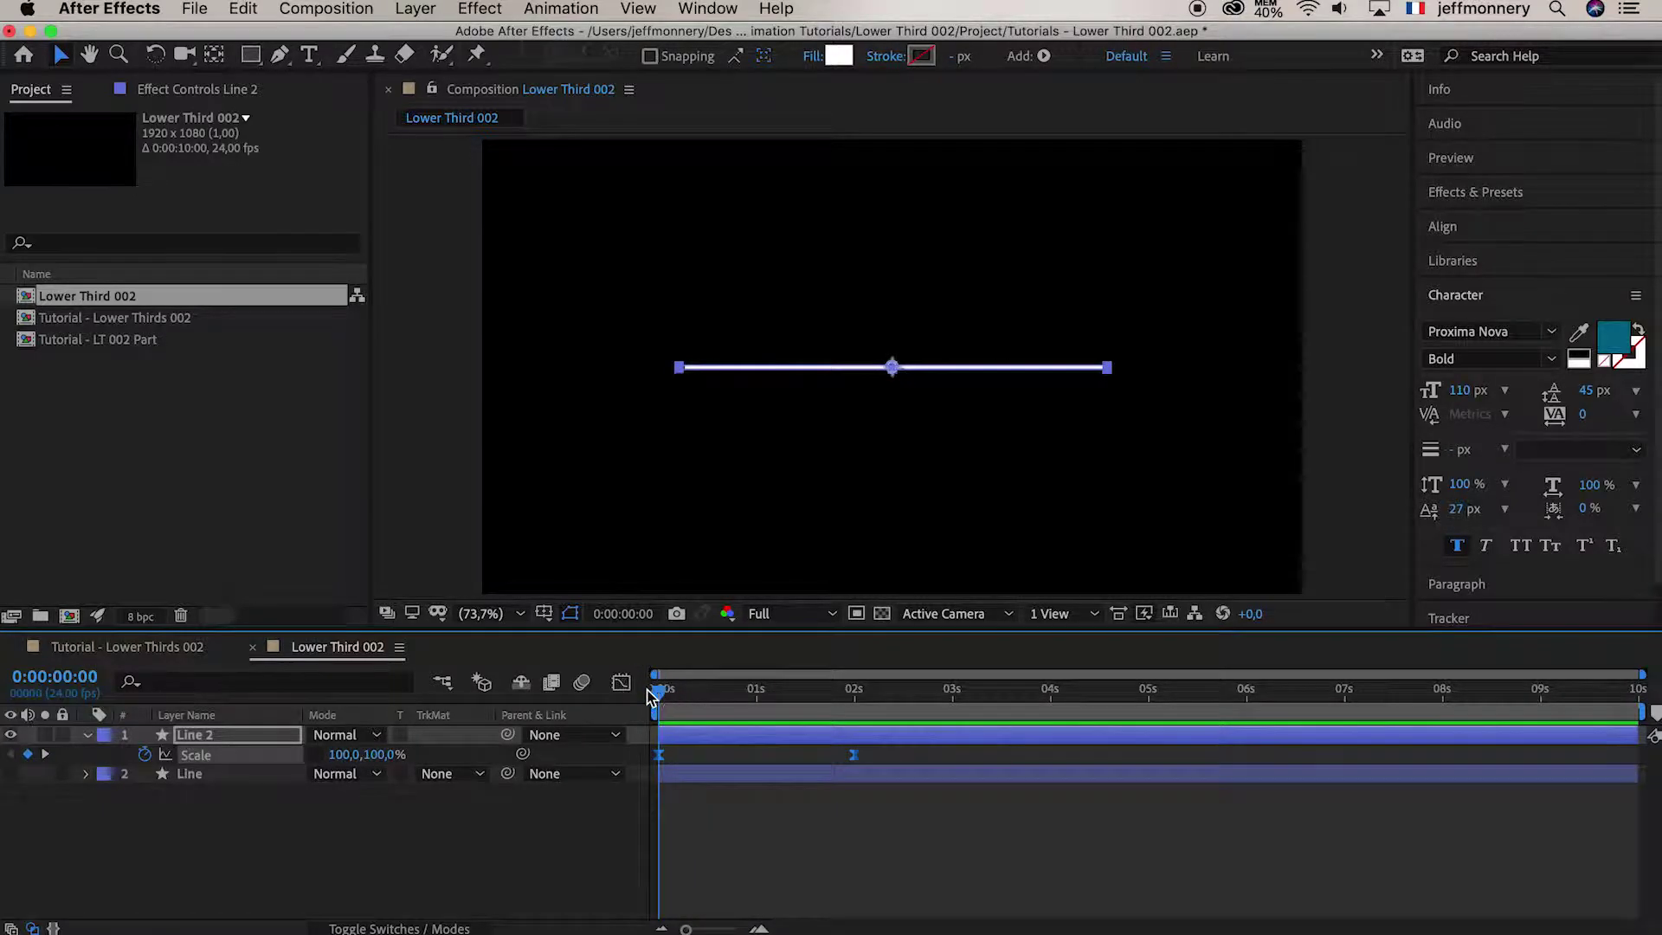
pyautogui.click(11, 774)
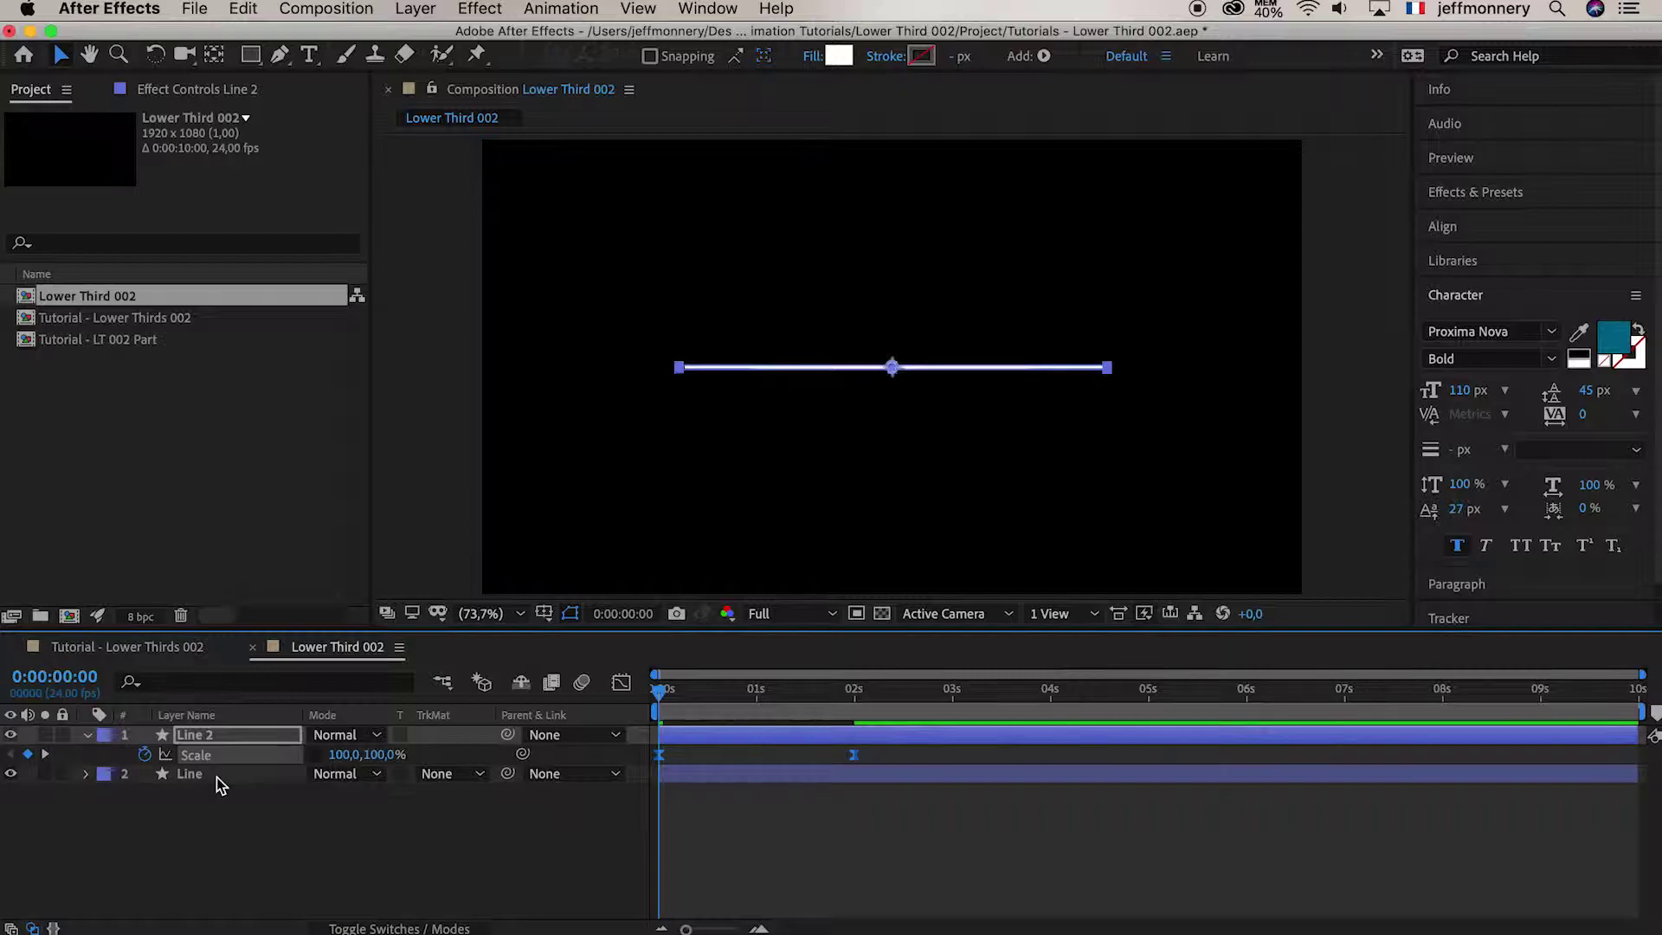
pyautogui.moveTo(686, 694); pyautogui.dragTo(605, 695)
pyautogui.click(737, 846)
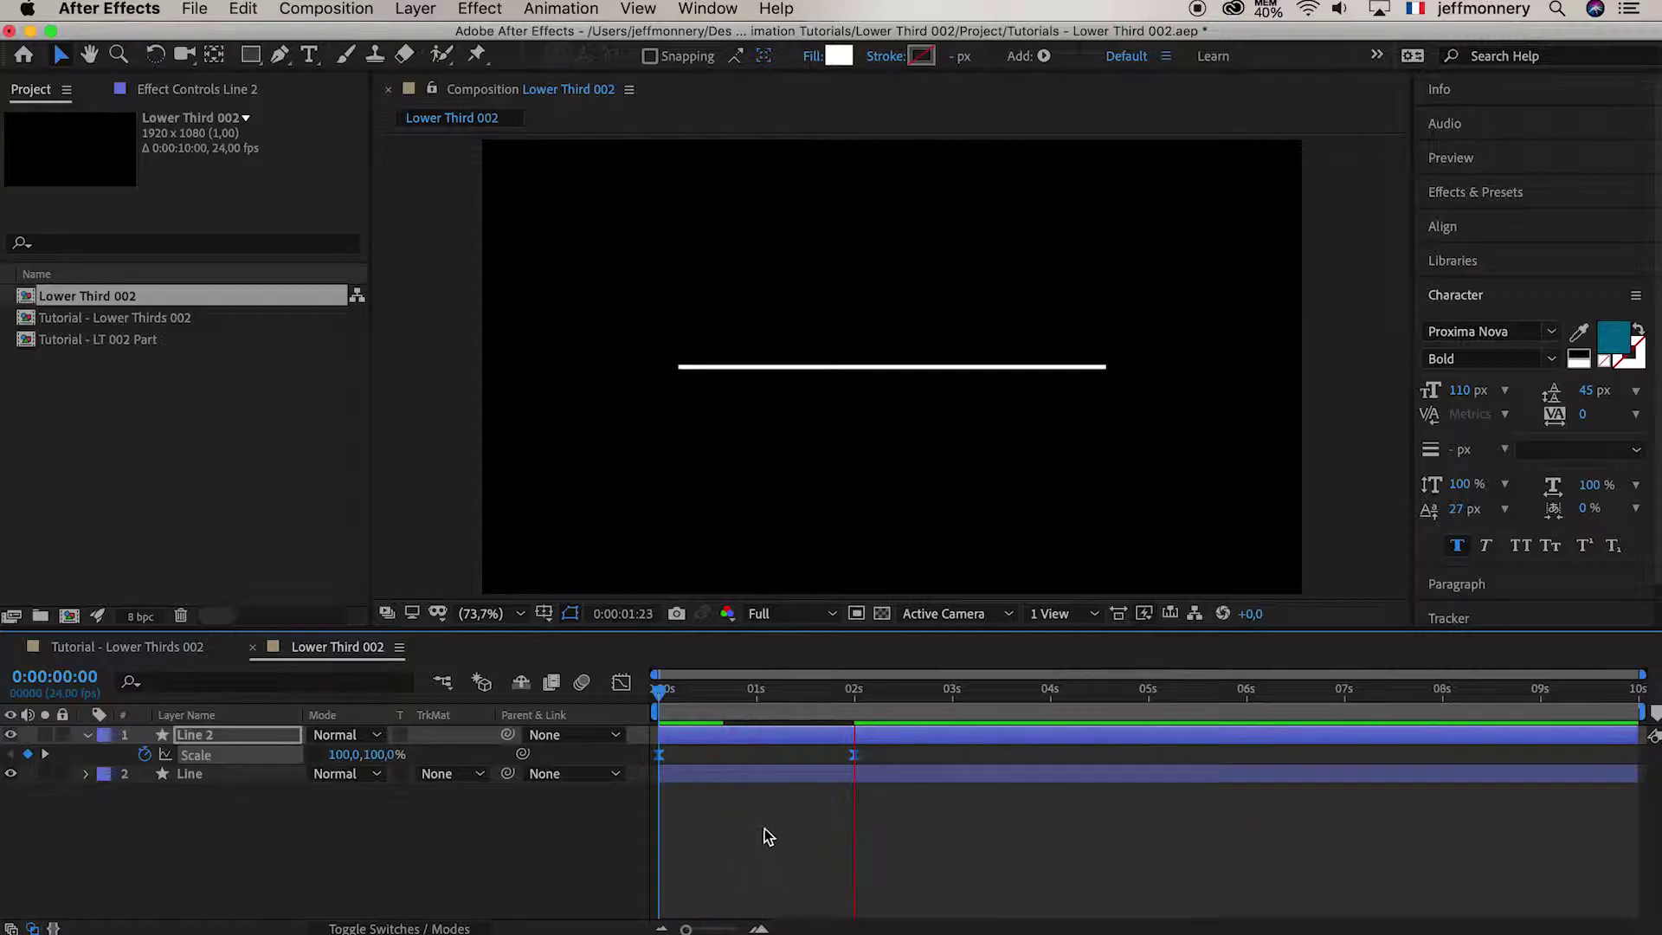
# Preview the animation, scrub to 0:00:00:21, and show the modes and matte columns
pyautogui.press('space')
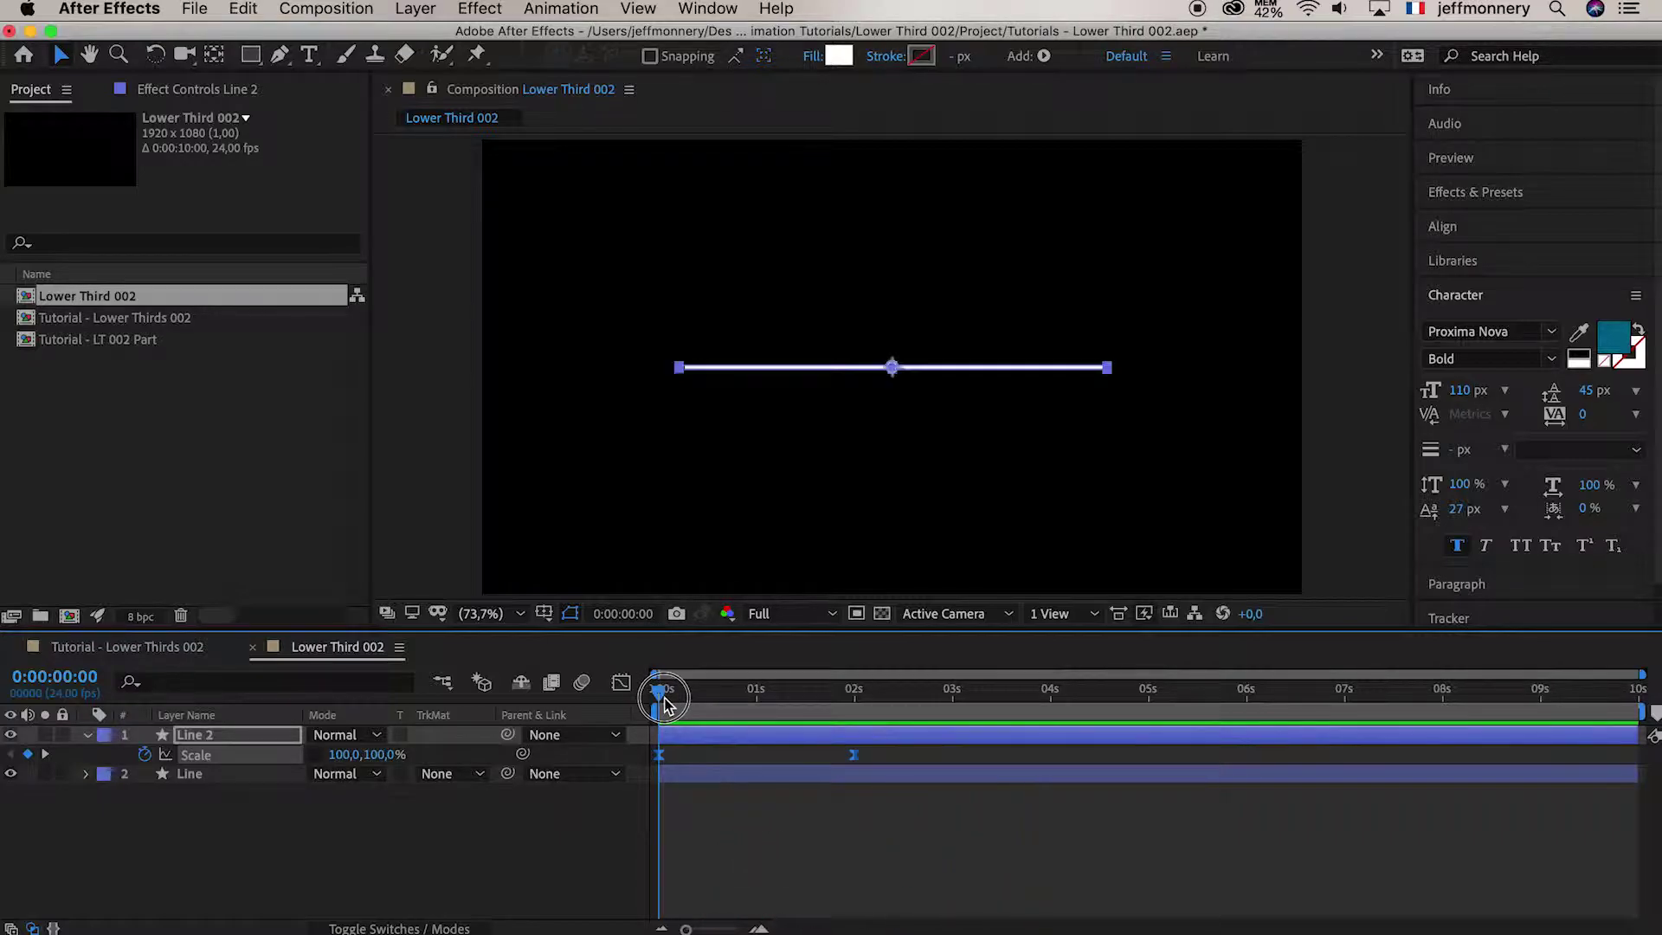
pyautogui.press('space')
pyautogui.press('space')
pyautogui.press('space')
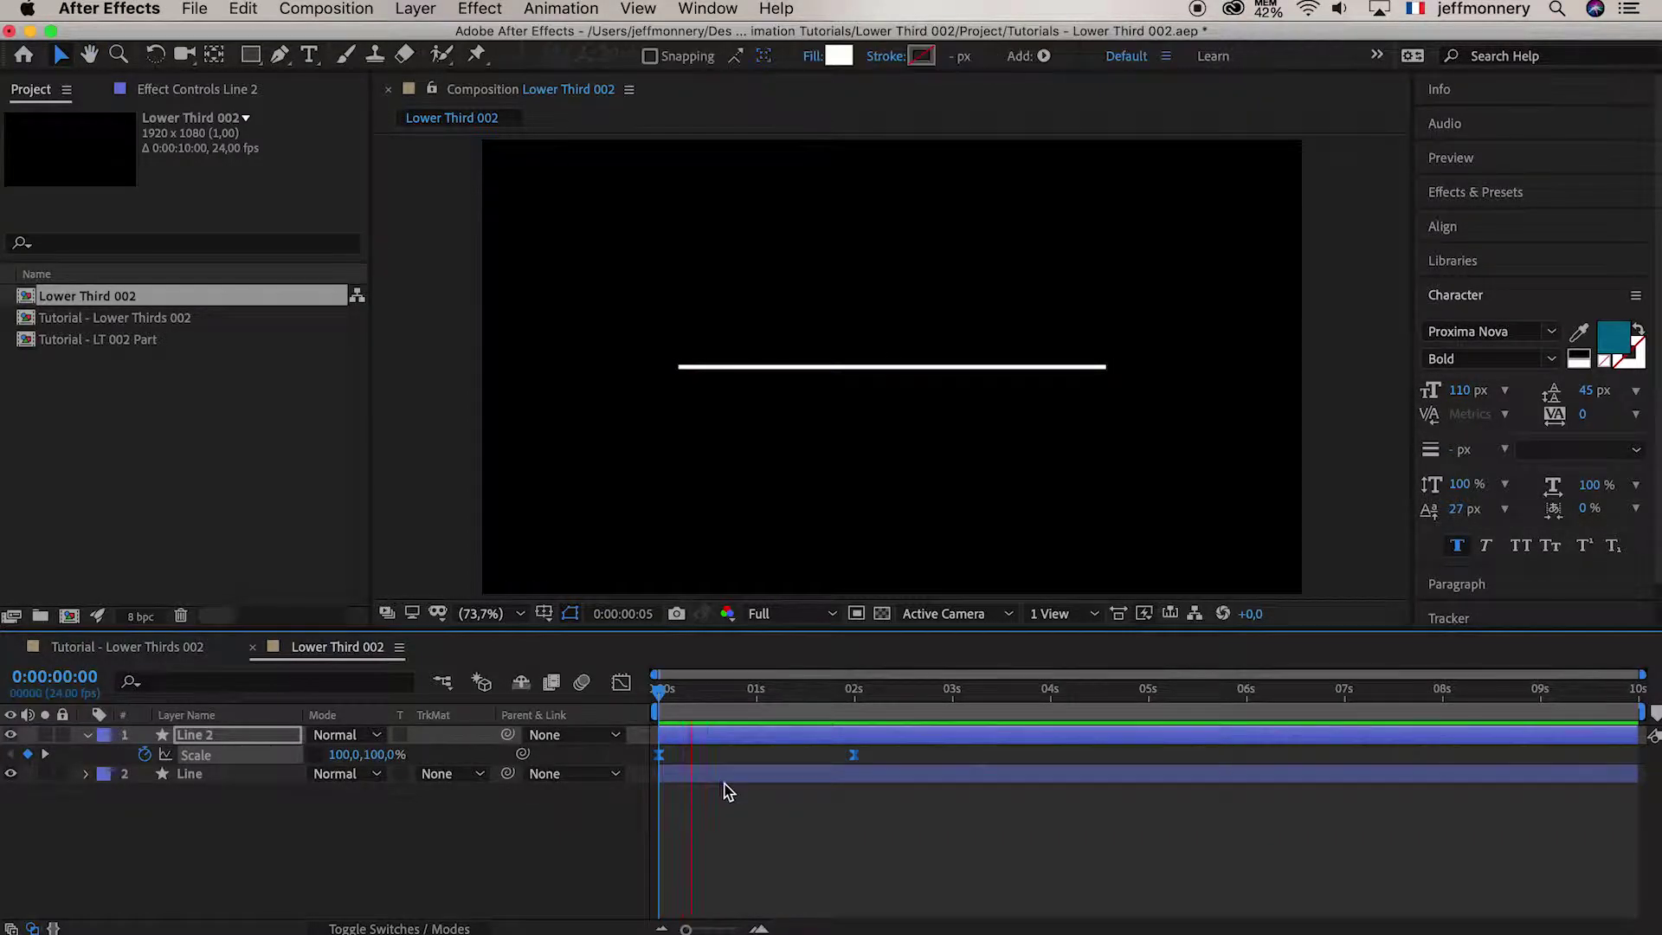
pyautogui.press('space')
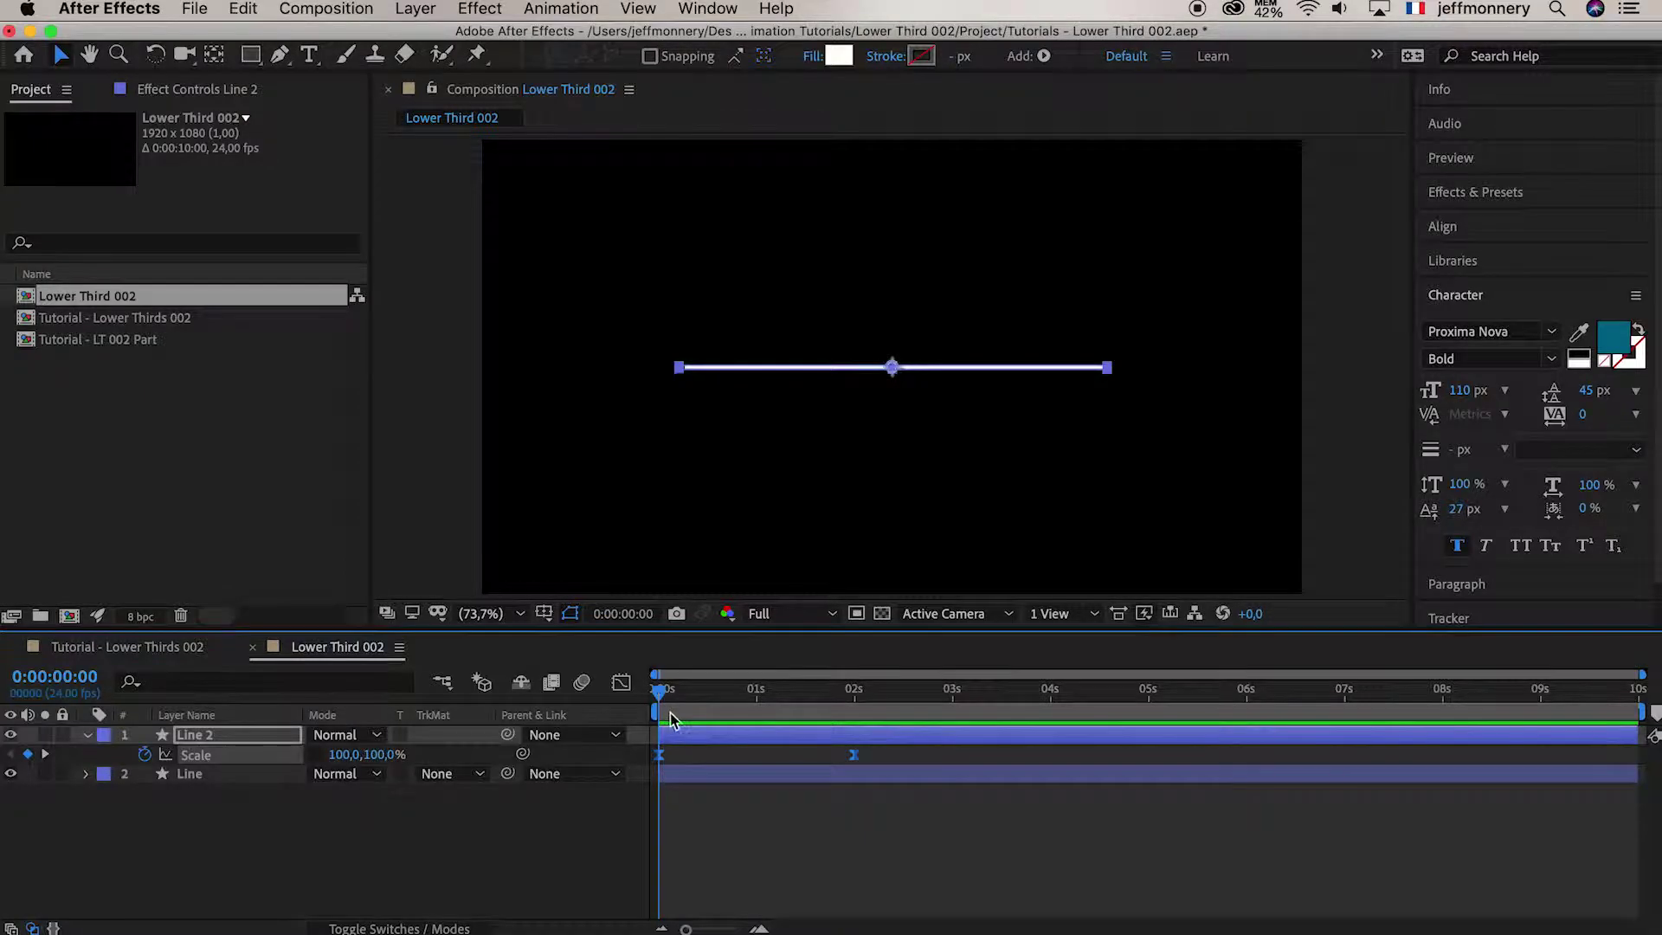
pyautogui.press('space')
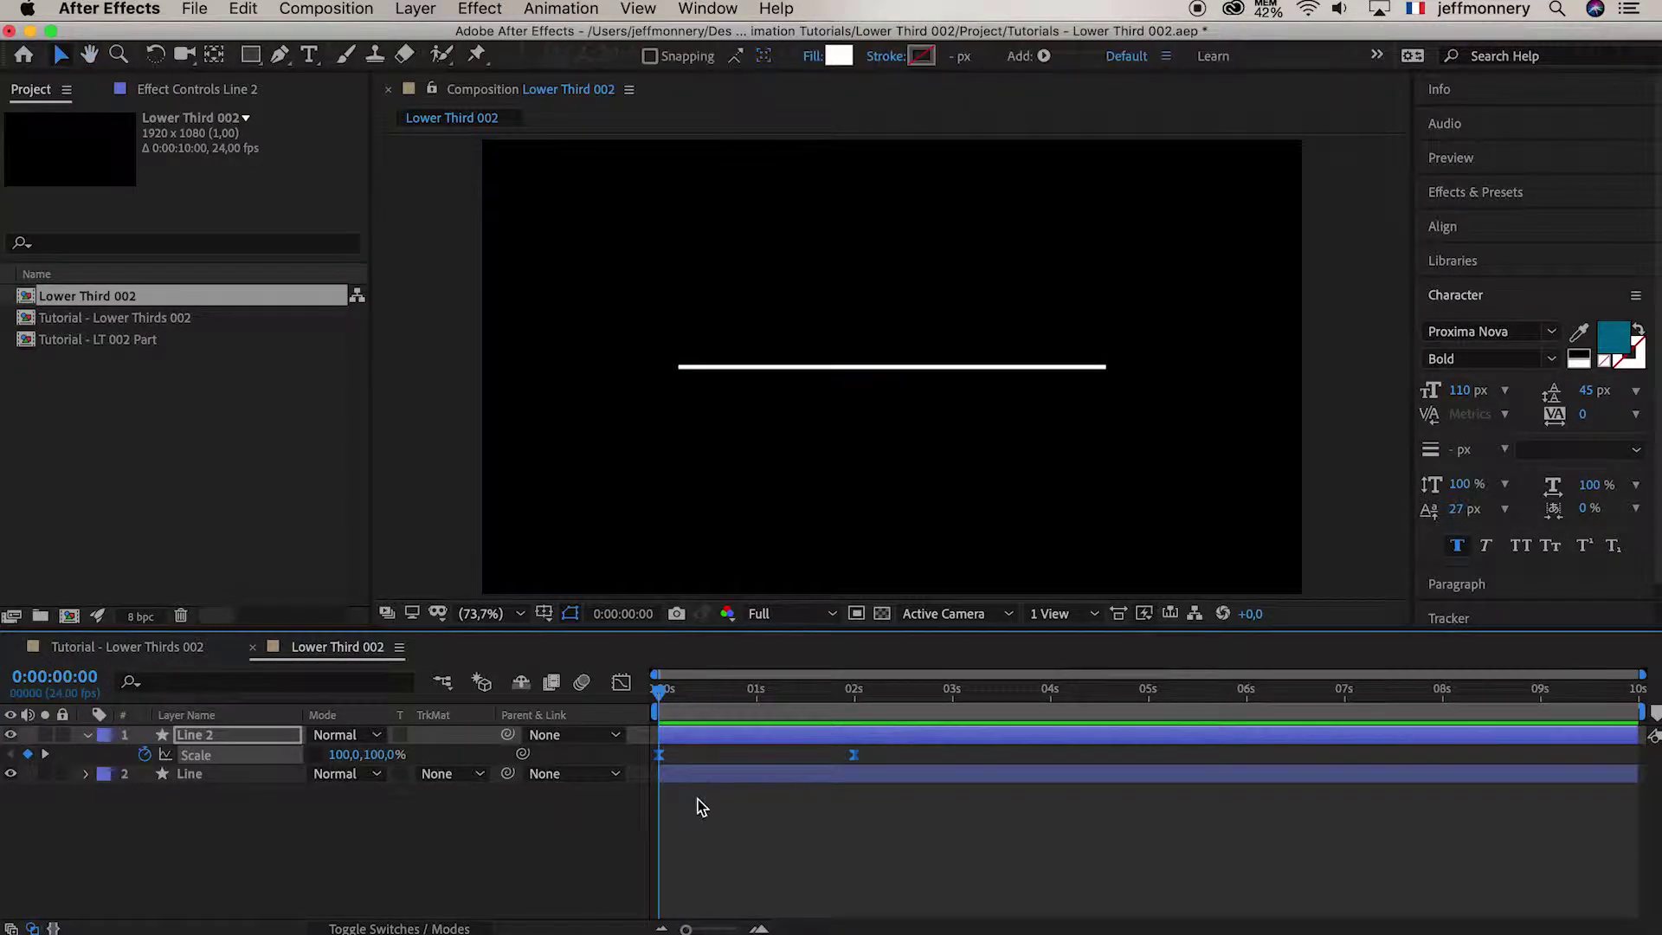
pyautogui.click(663, 690)
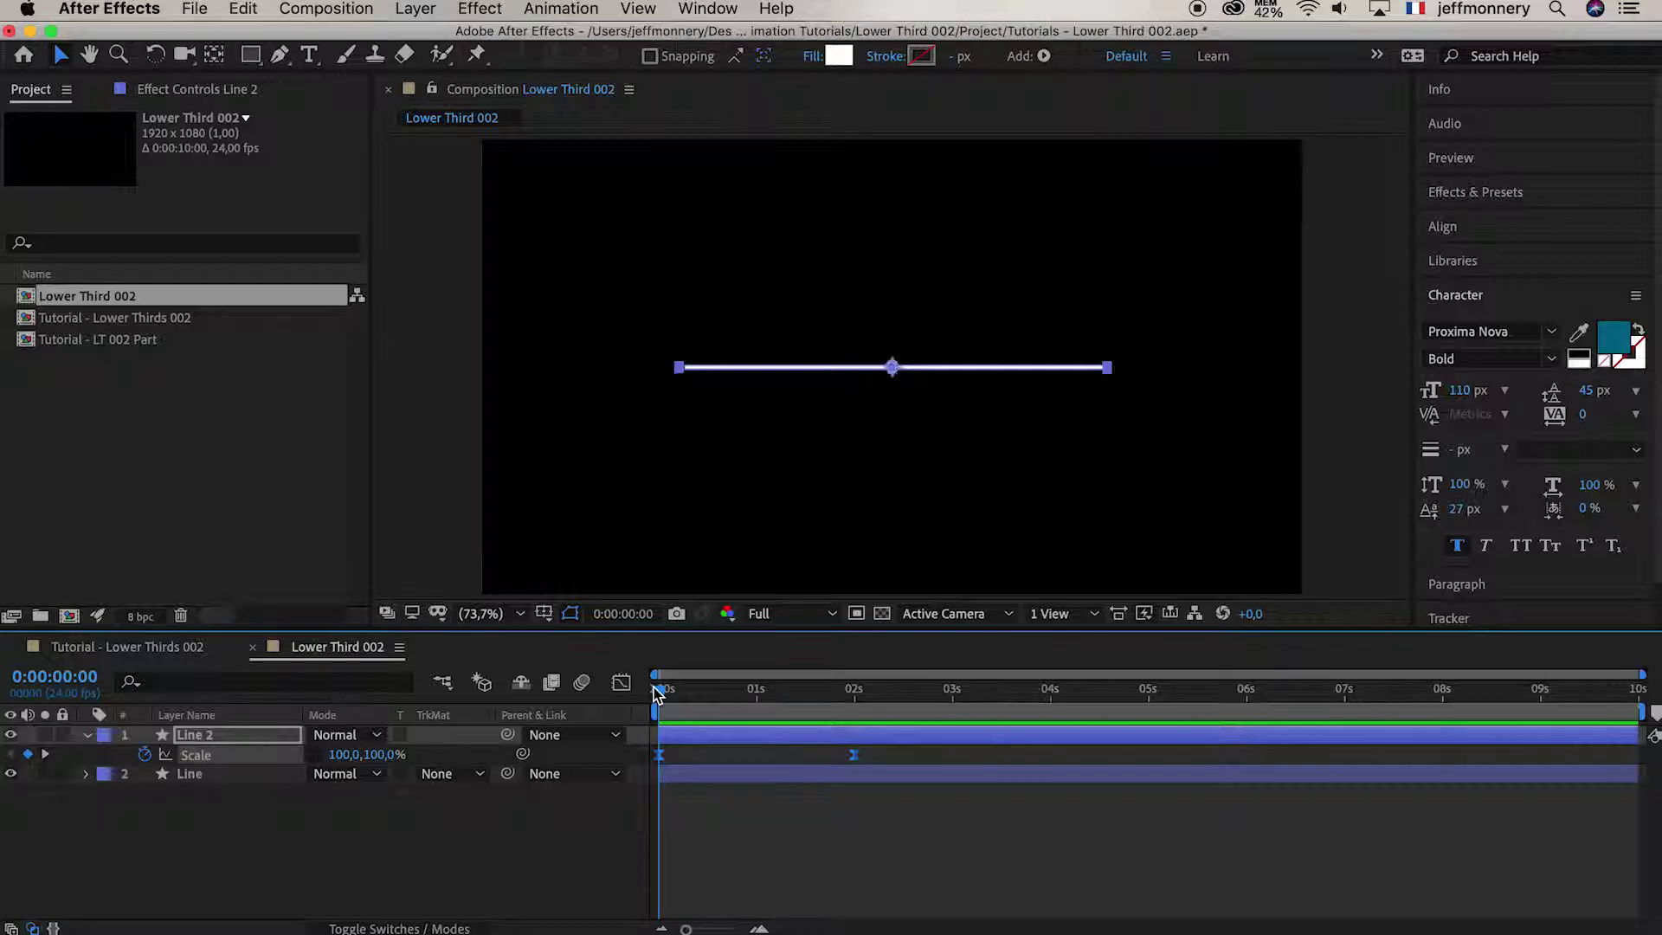
pyautogui.moveTo(657, 692); pyautogui.dragTo(745, 696)
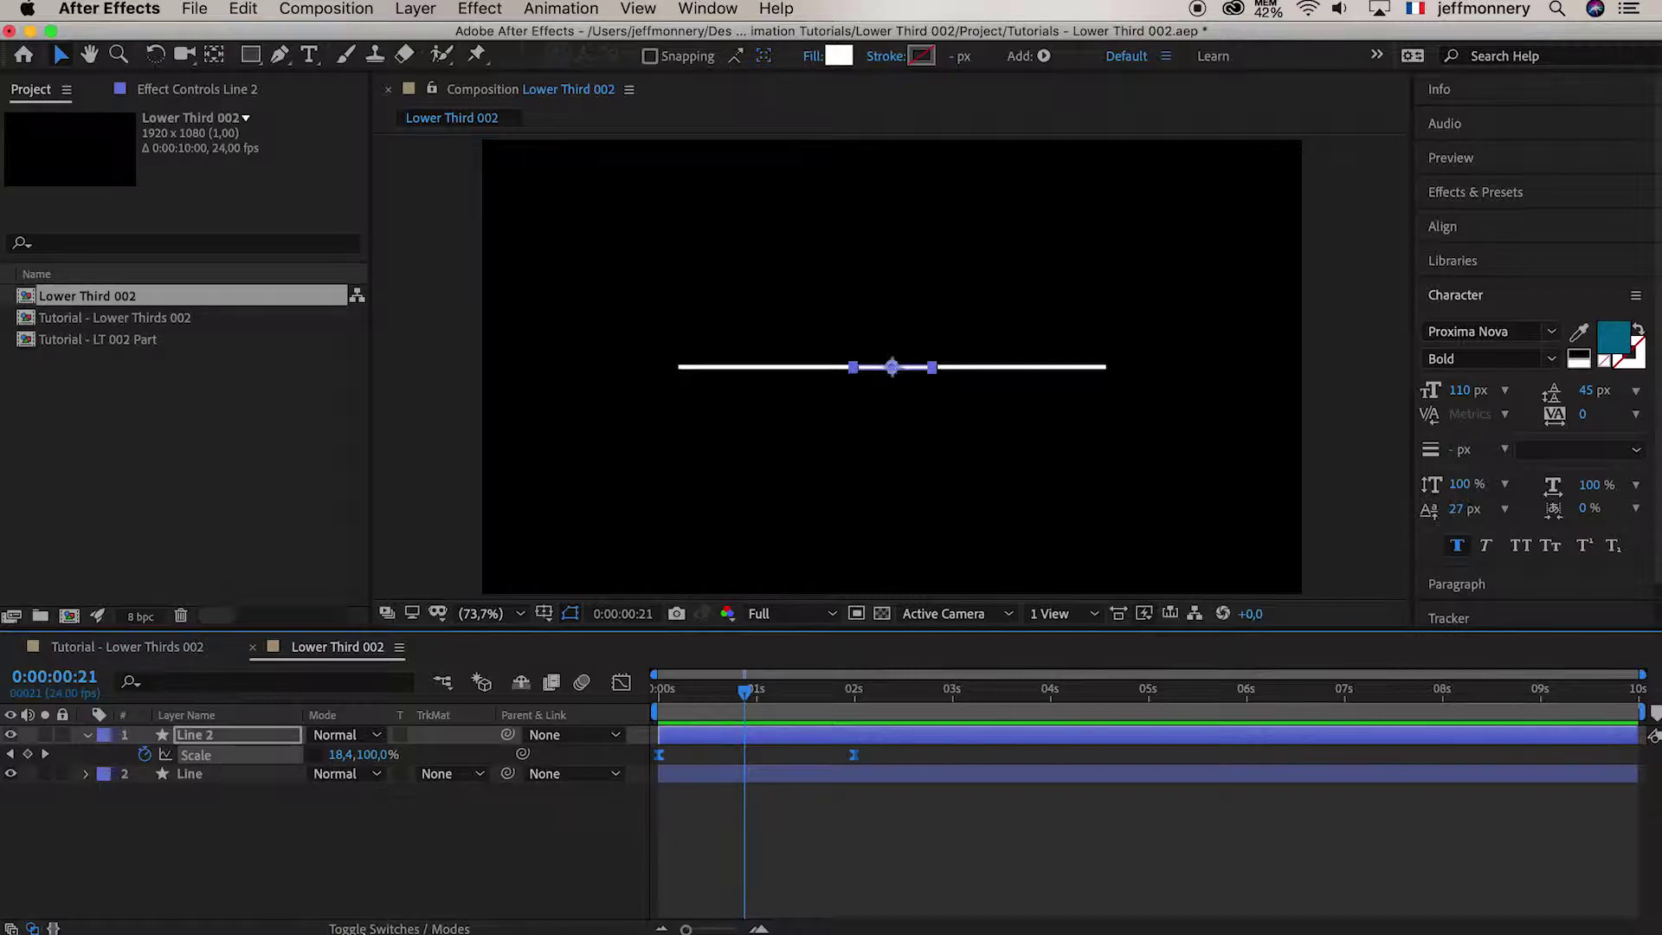
pyautogui.click(393, 927)
pyautogui.click(396, 927)
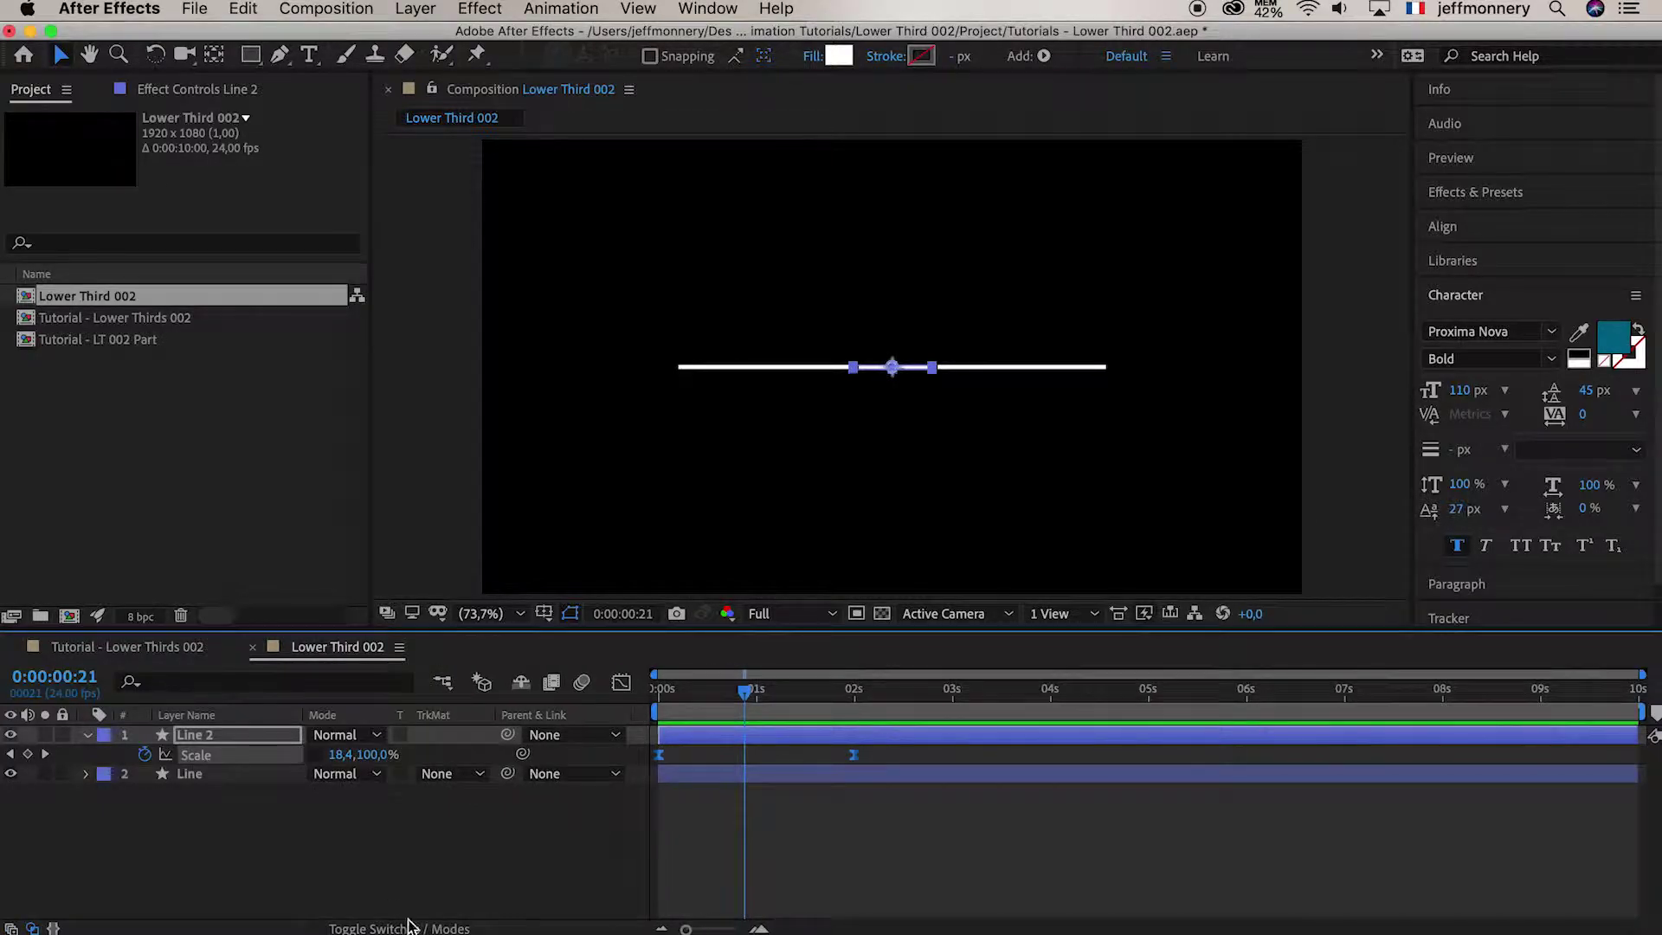
# Set Line's track matte to Alpha Inverted Matte 'Line 2' and preview the centre split
pyautogui.click(450, 774)
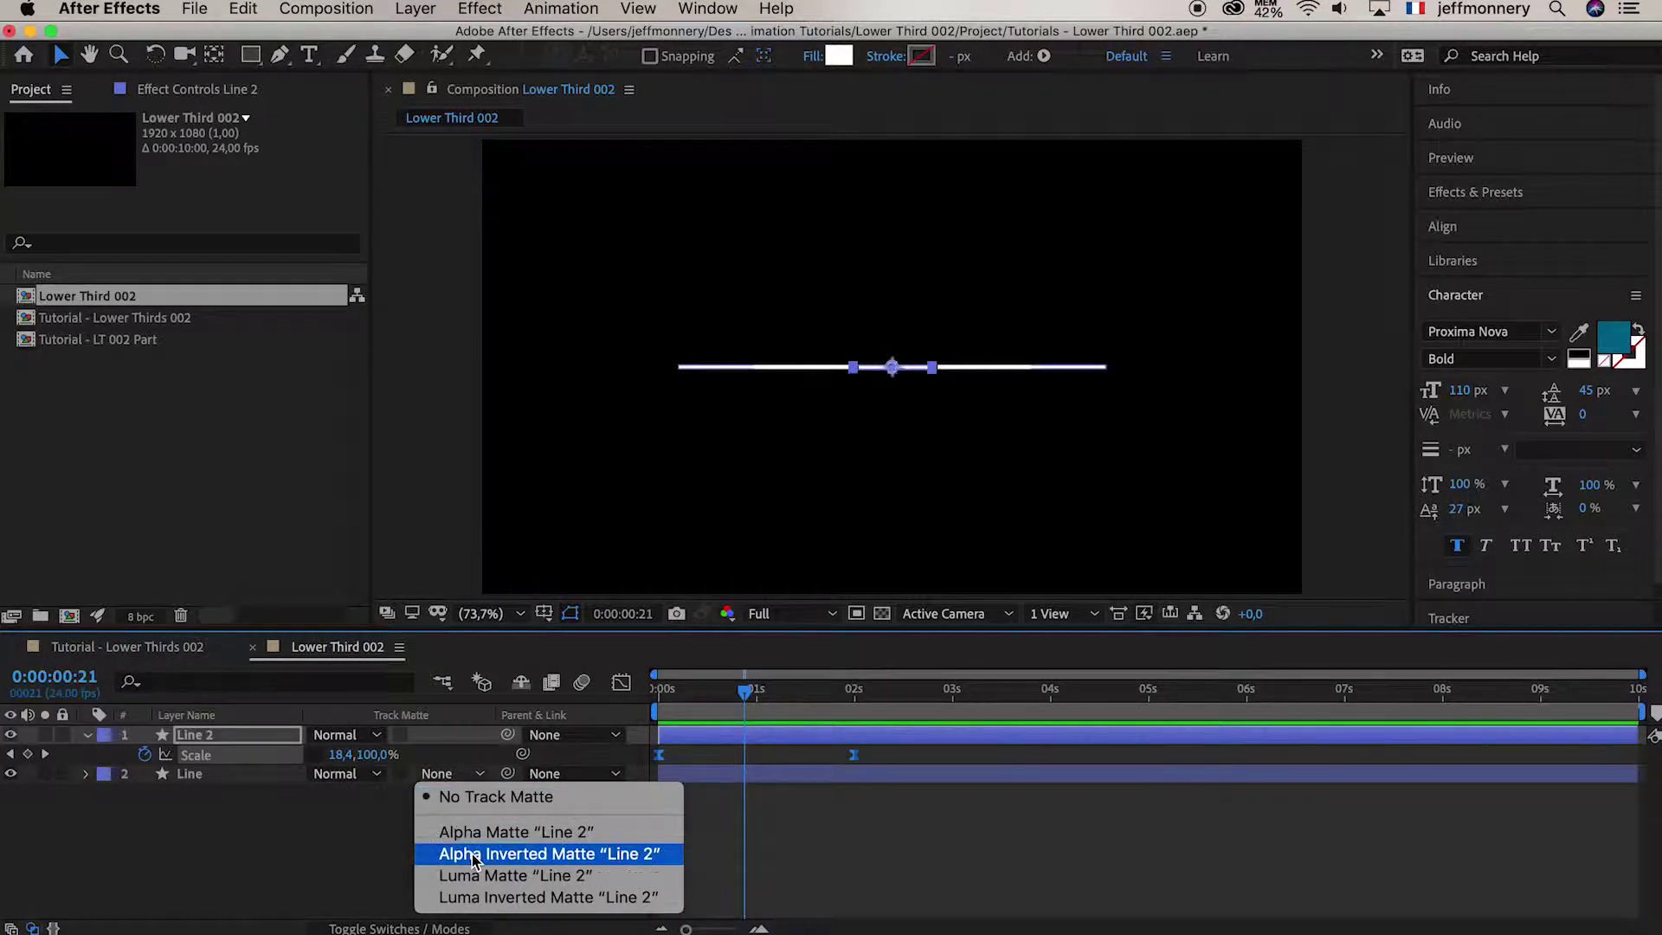
pyautogui.click(596, 855)
pyautogui.moveTo(693, 693); pyautogui.dragTo(629, 697)
pyautogui.click(734, 833)
pyautogui.press('space')
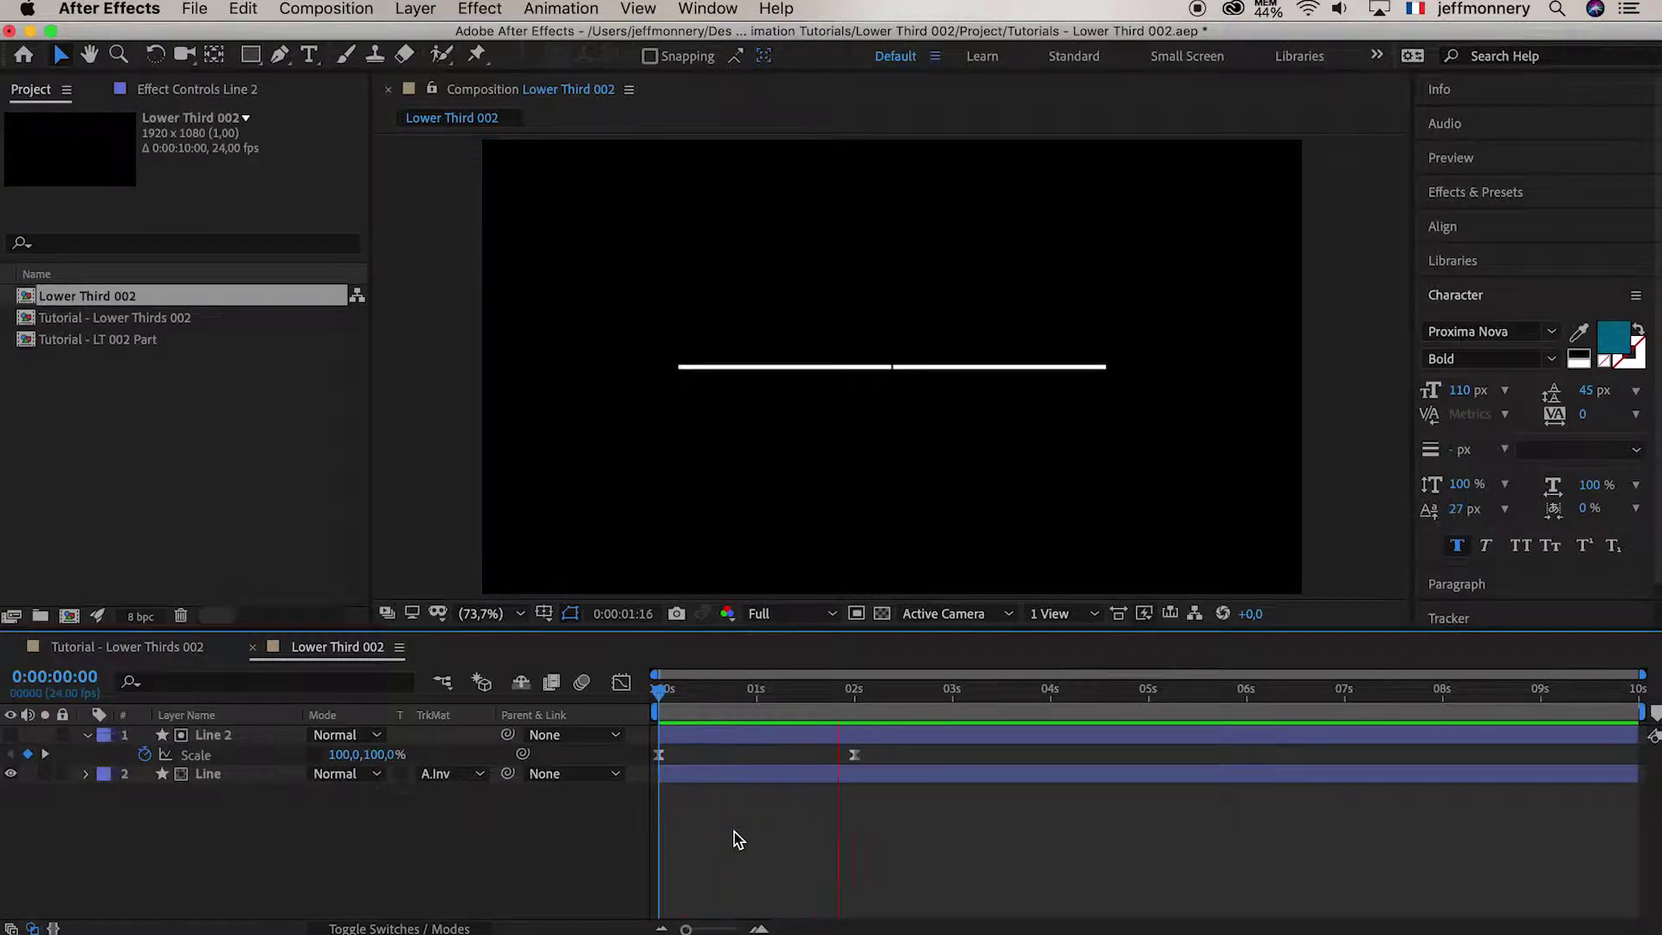
pyautogui.moveTo(667, 692); pyautogui.dragTo(707, 692)
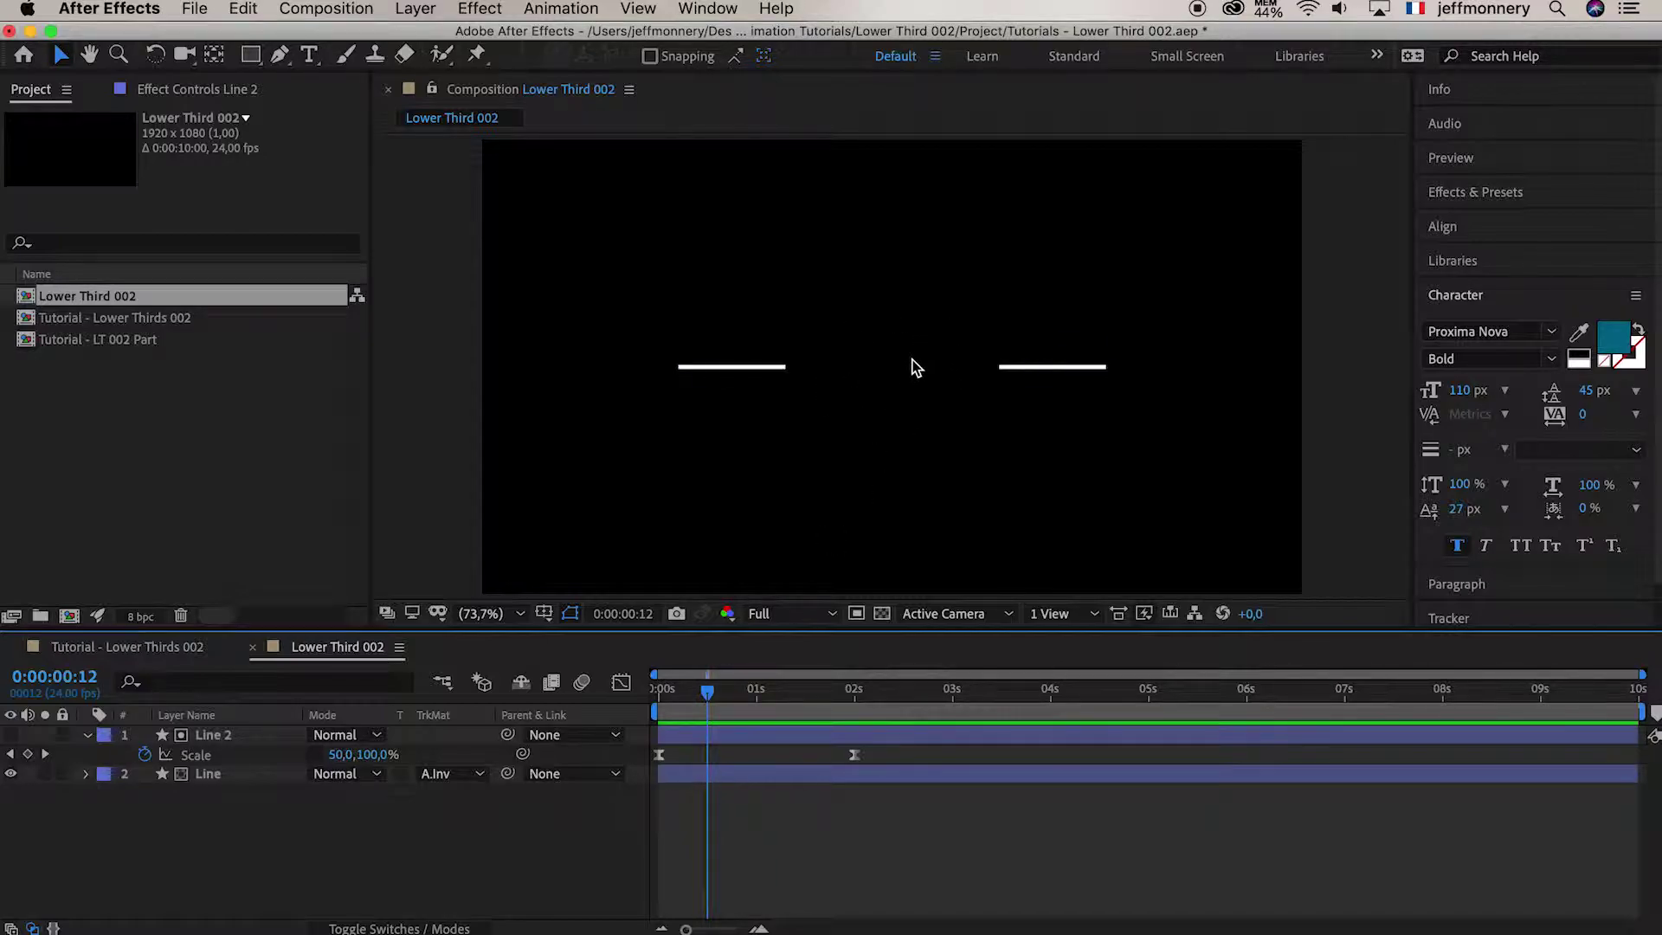
pyautogui.click(964, 390)
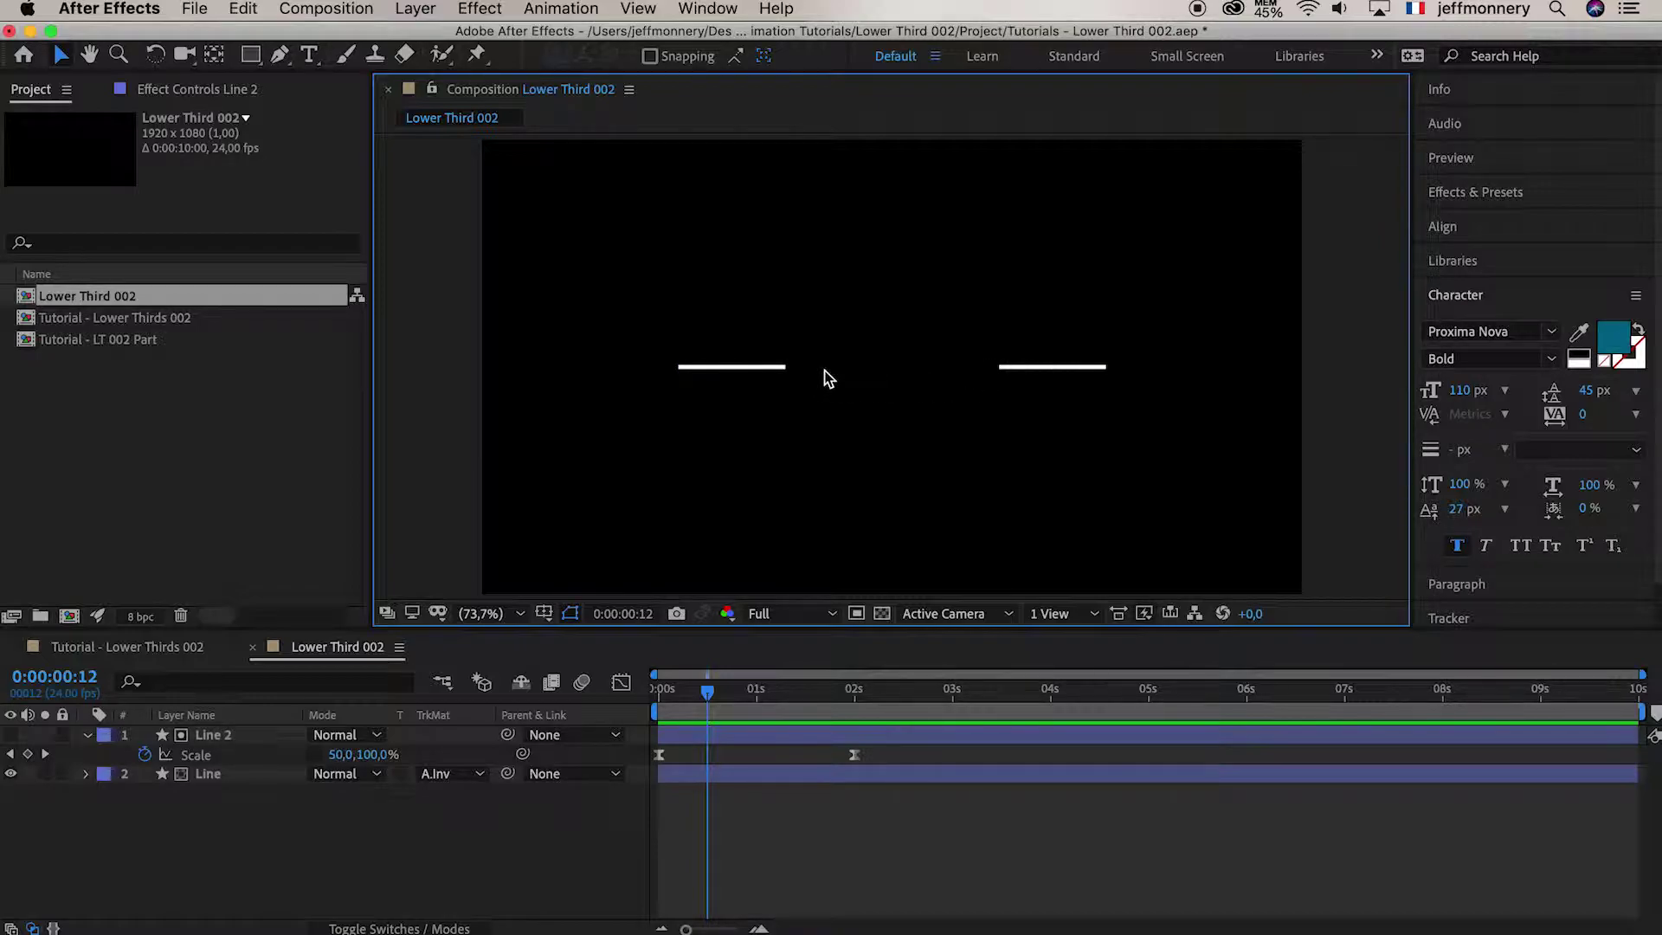
pyautogui.click(795, 736)
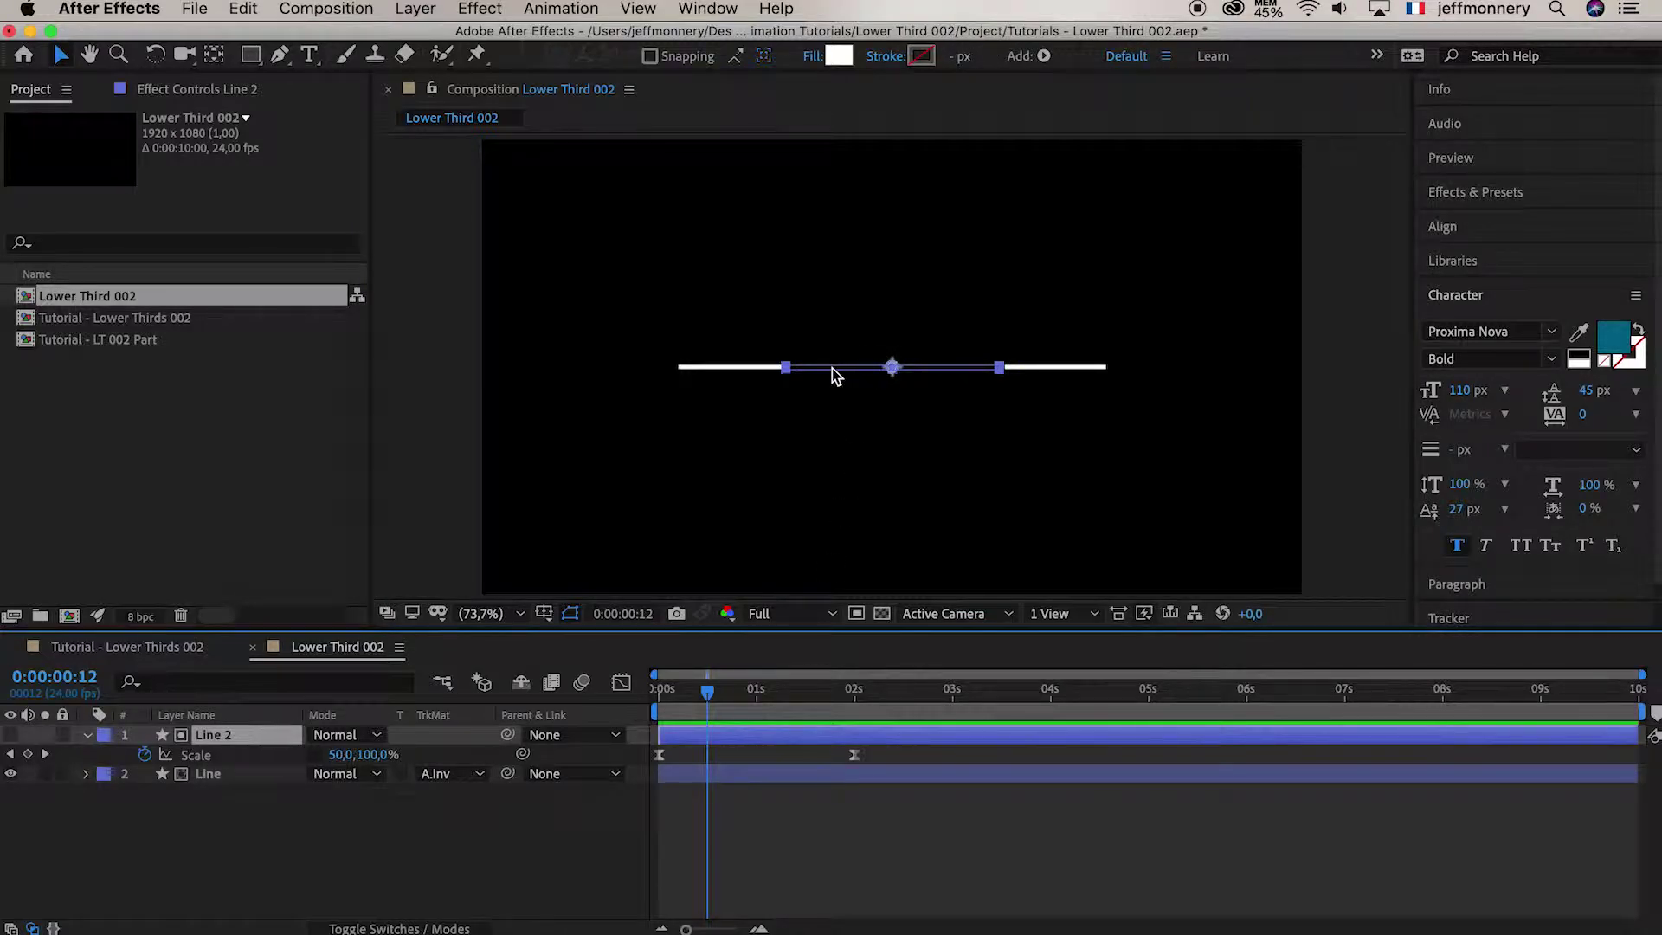
pyautogui.click(786, 828)
pyautogui.moveTo(707, 692)
pyautogui.mouseDown()
pyautogui.moveTo(798, 699)
pyautogui.moveTo(684, 697)
pyautogui.moveTo(739, 704)
pyautogui.mouseUp()
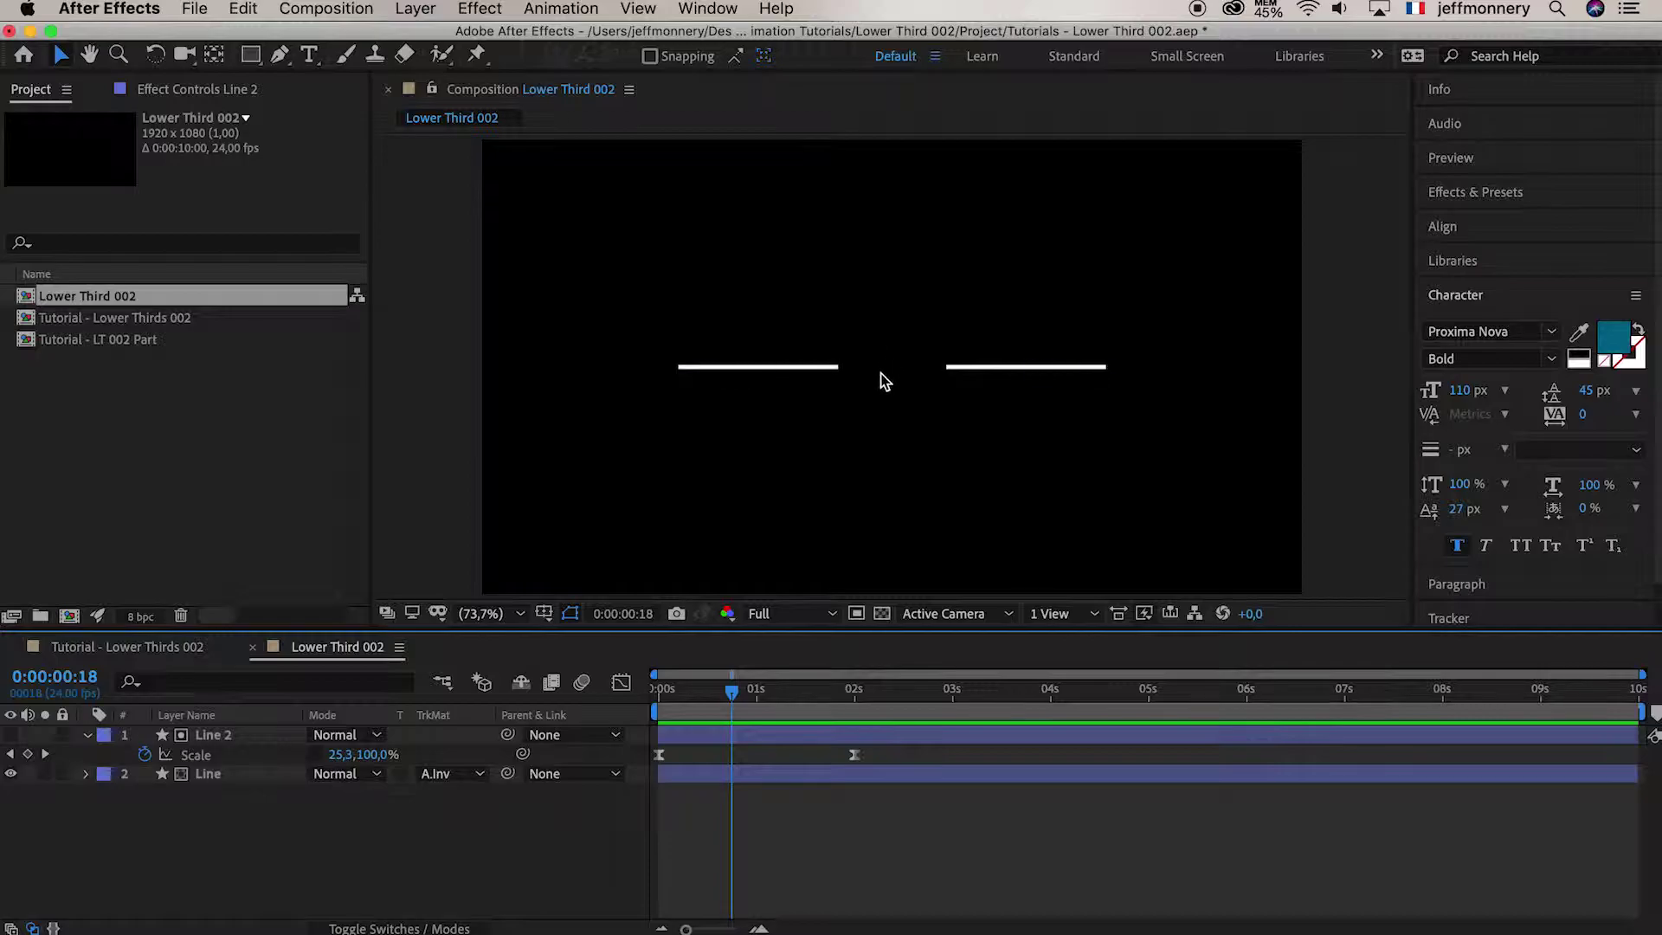
pyautogui.click(902, 395)
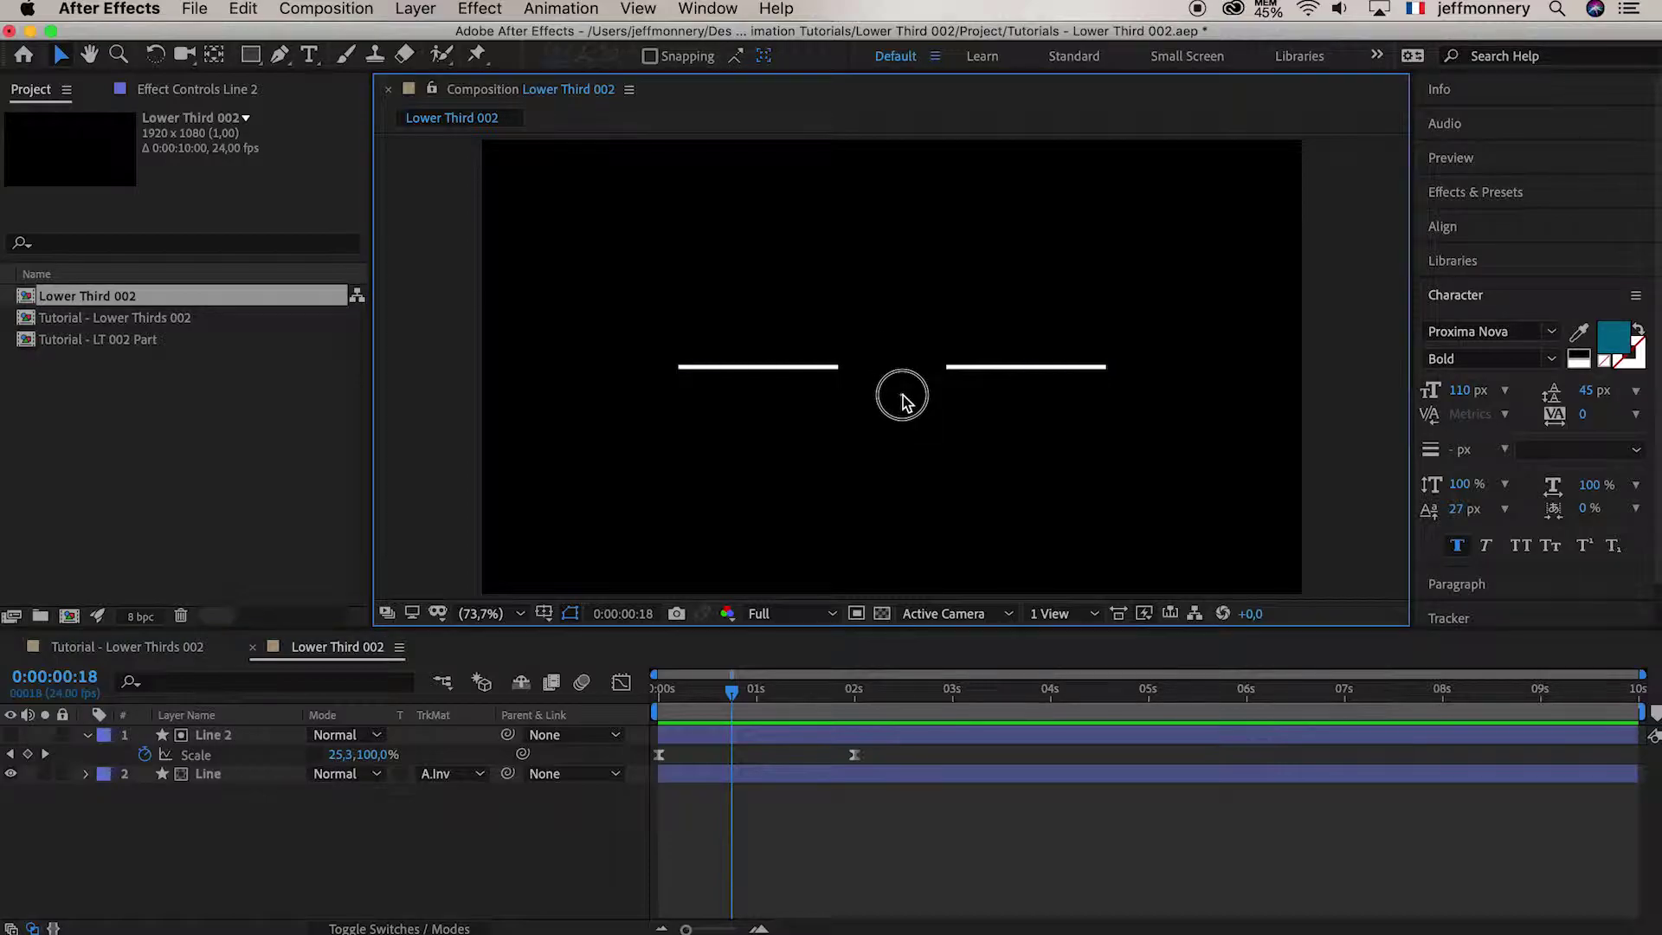
pyautogui.moveTo(733, 687)
pyautogui.mouseDown()
pyautogui.moveTo(671, 692)
pyautogui.moveTo(813, 697)
pyautogui.moveTo(675, 701)
pyautogui.moveTo(726, 714)
pyautogui.mouseUp()
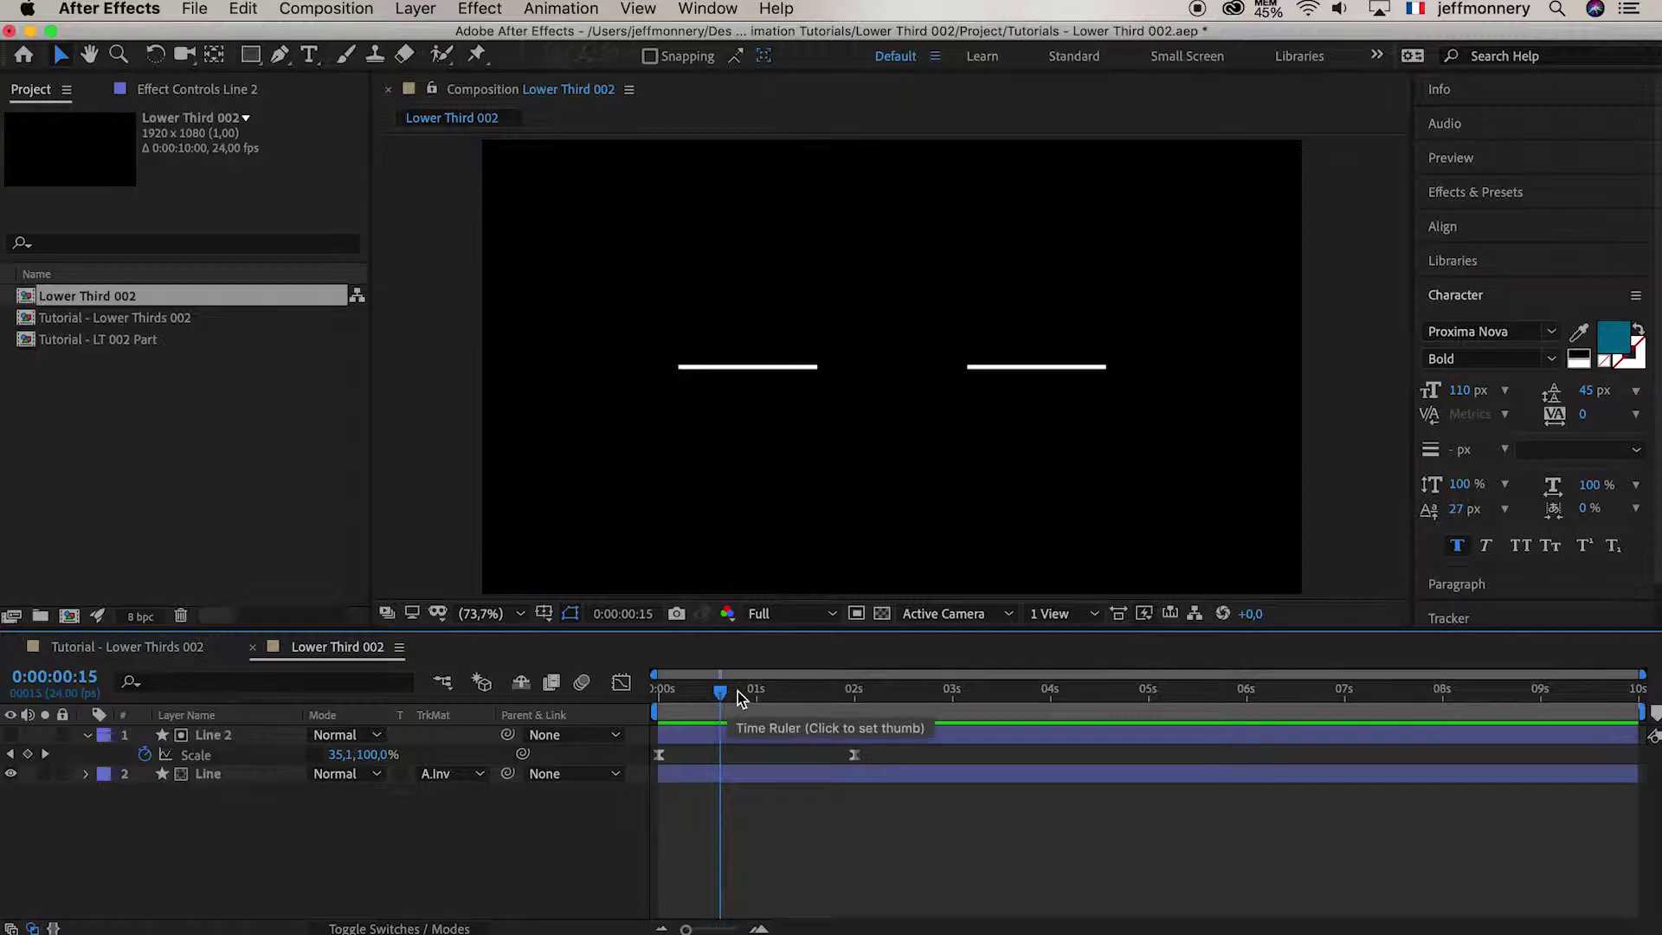
pyautogui.moveTo(720, 692)
pyautogui.mouseDown()
pyautogui.moveTo(671, 693)
pyautogui.moveTo(706, 695)
pyautogui.mouseUp()
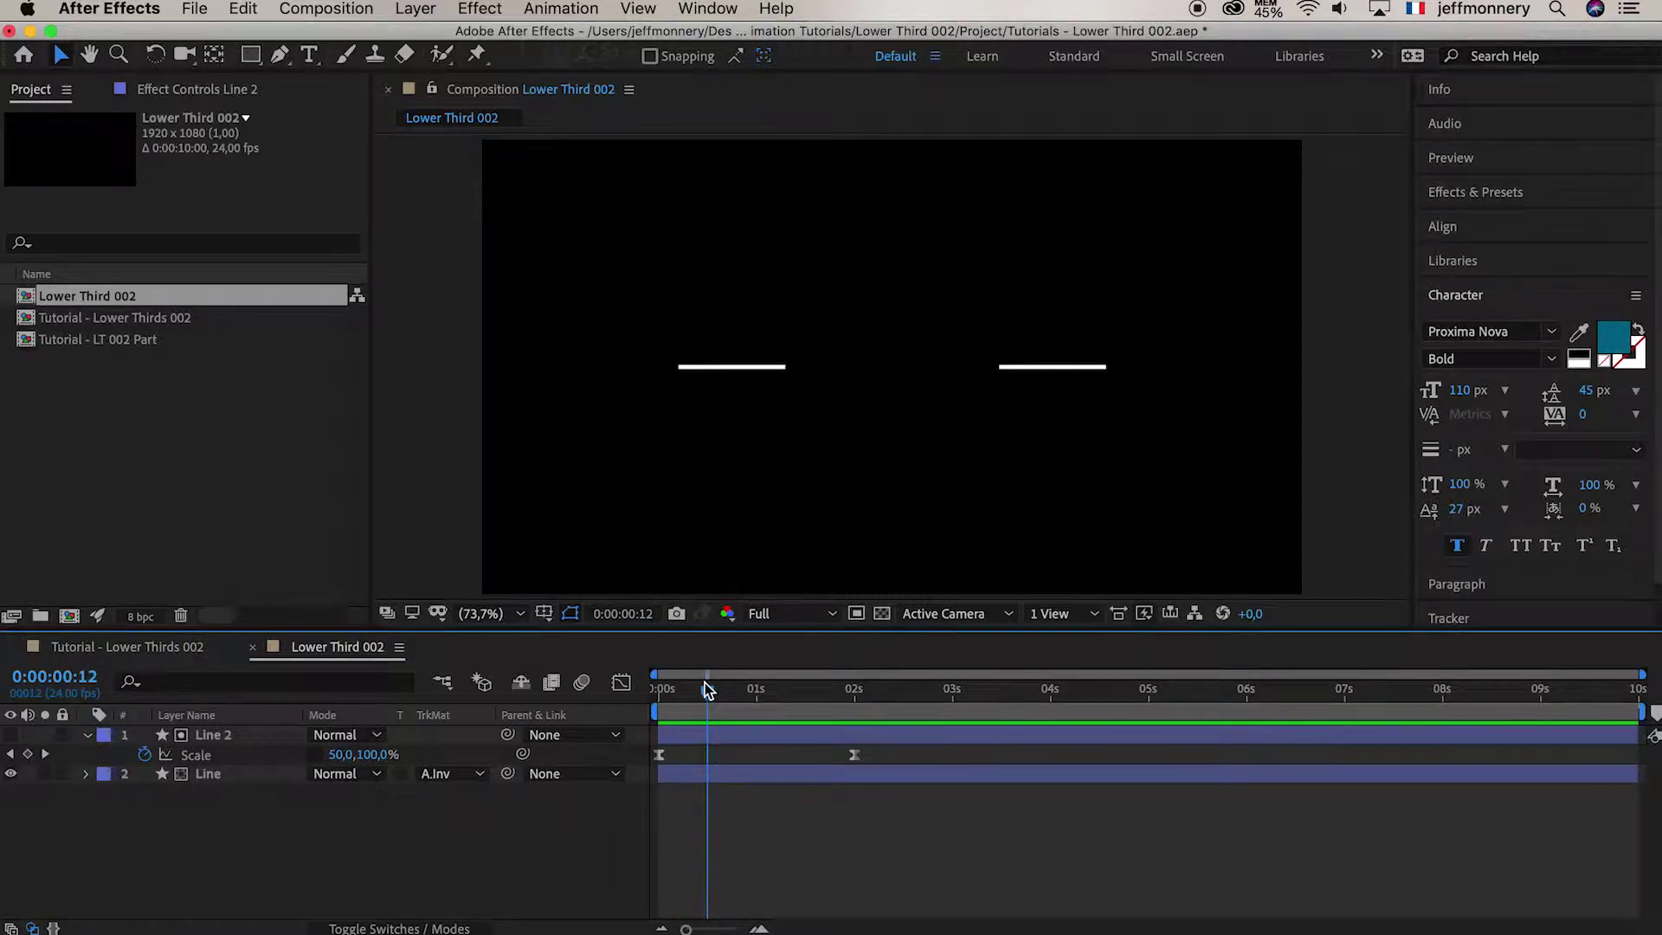
pyautogui.click(122, 647)
pyautogui.moveTo(710, 704); pyautogui.dragTo(914, 693)
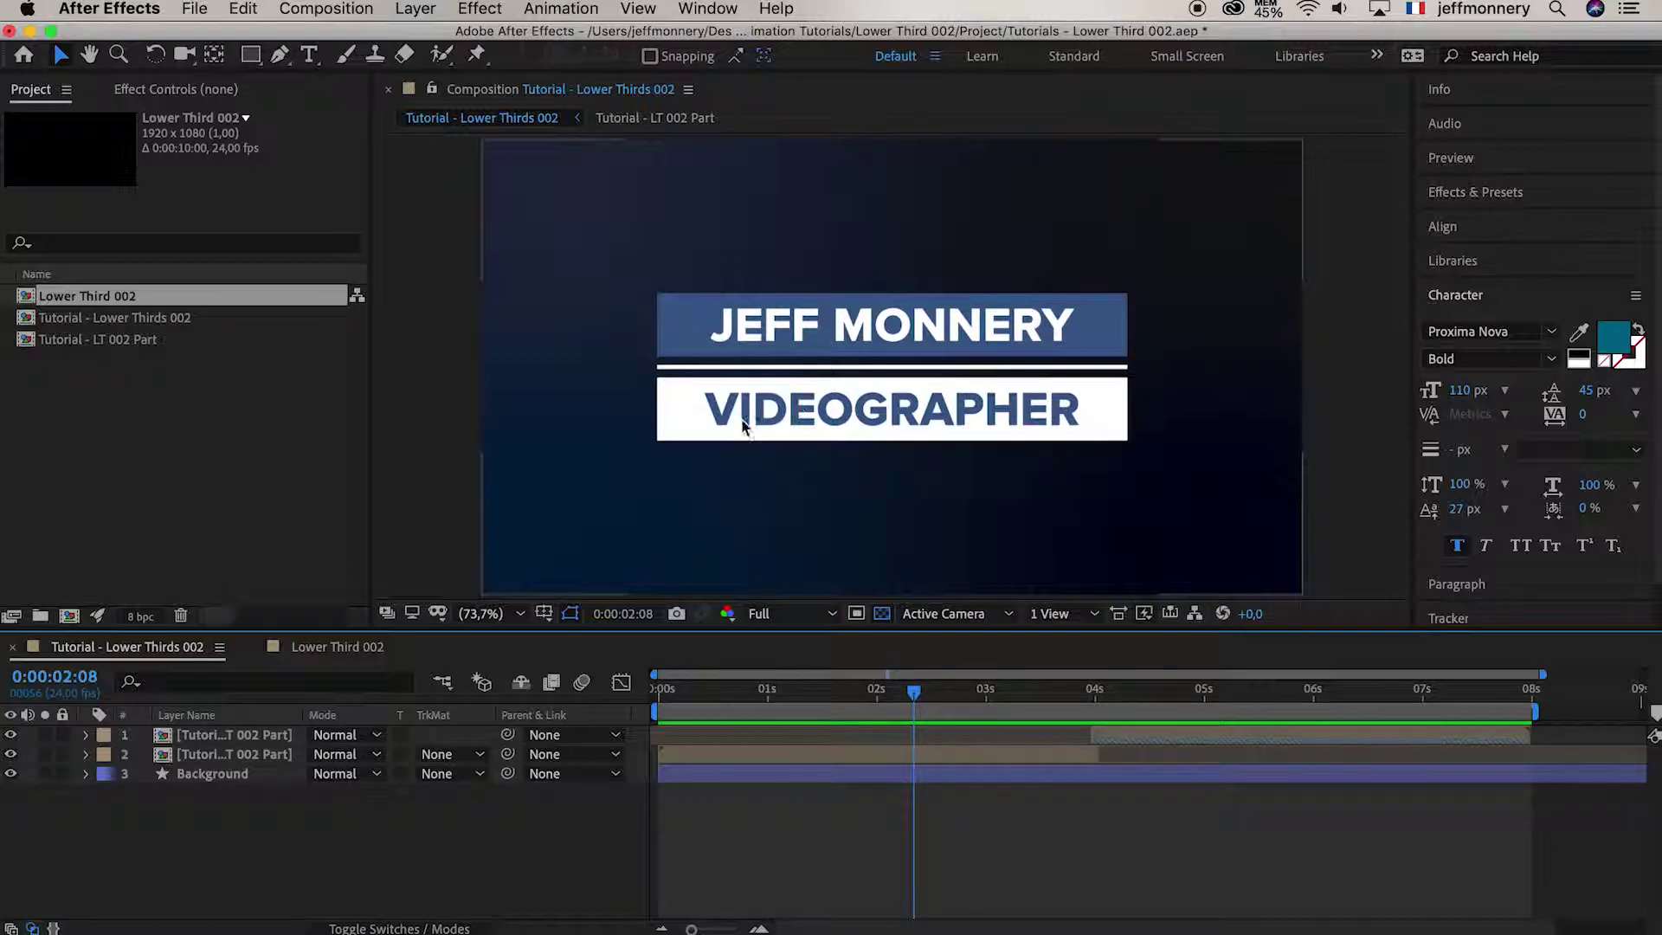
pyautogui.click(315, 649)
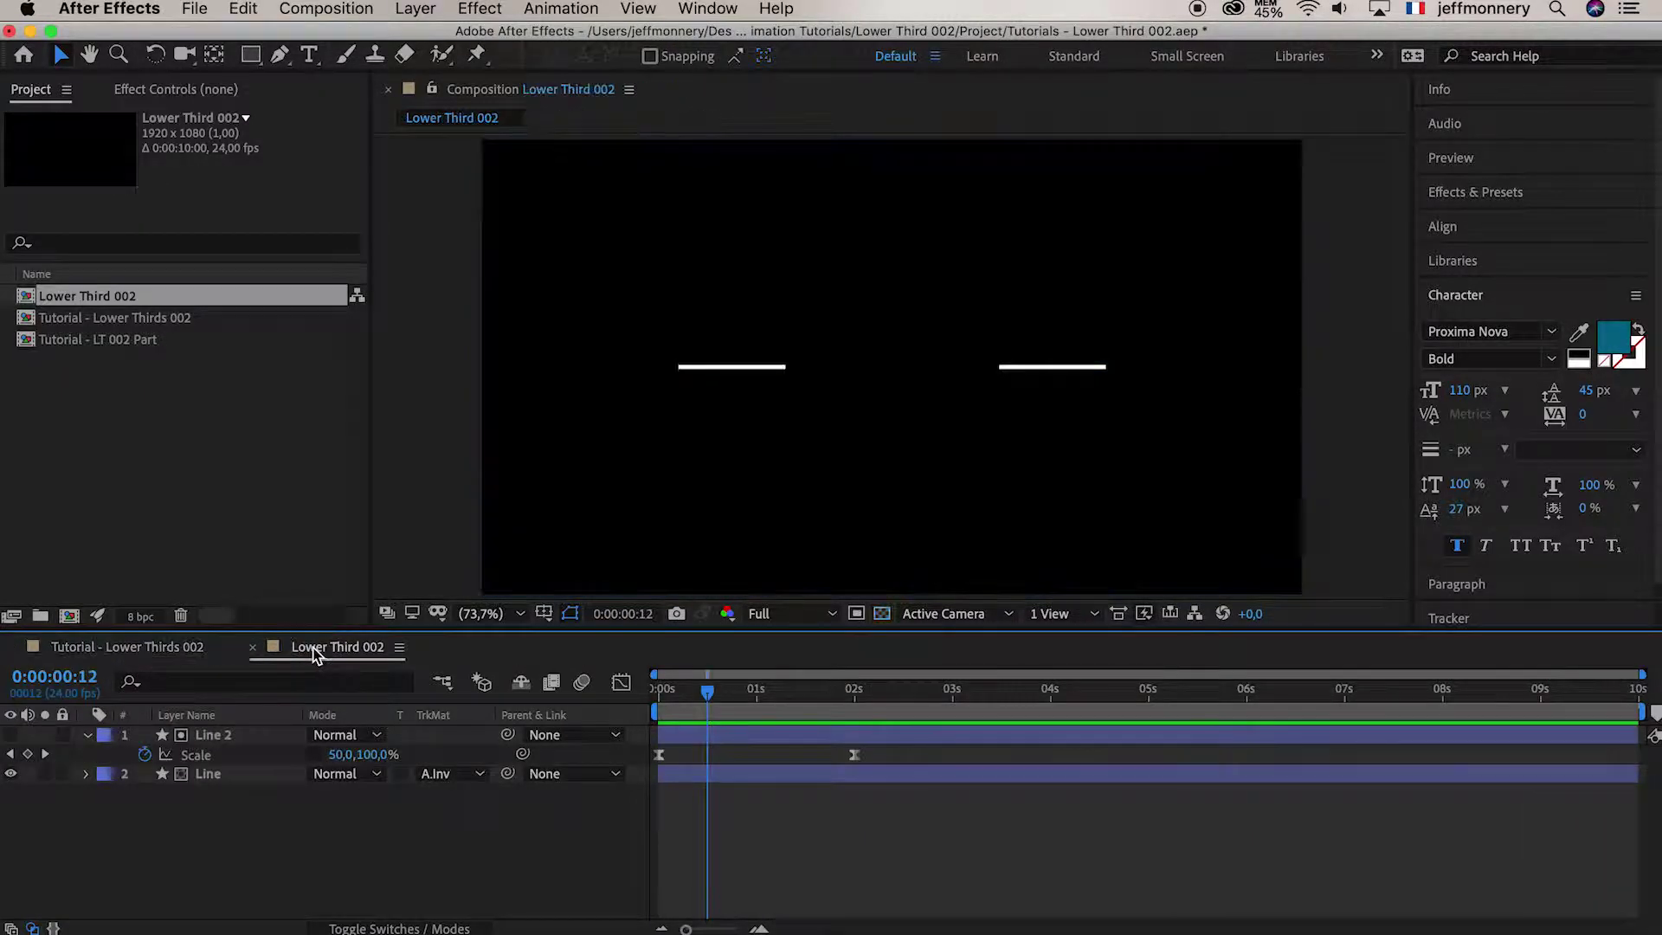
# Add a new rectangle shape layer and set its path width to 1000 px
pyautogui.doubleClick(252, 57)
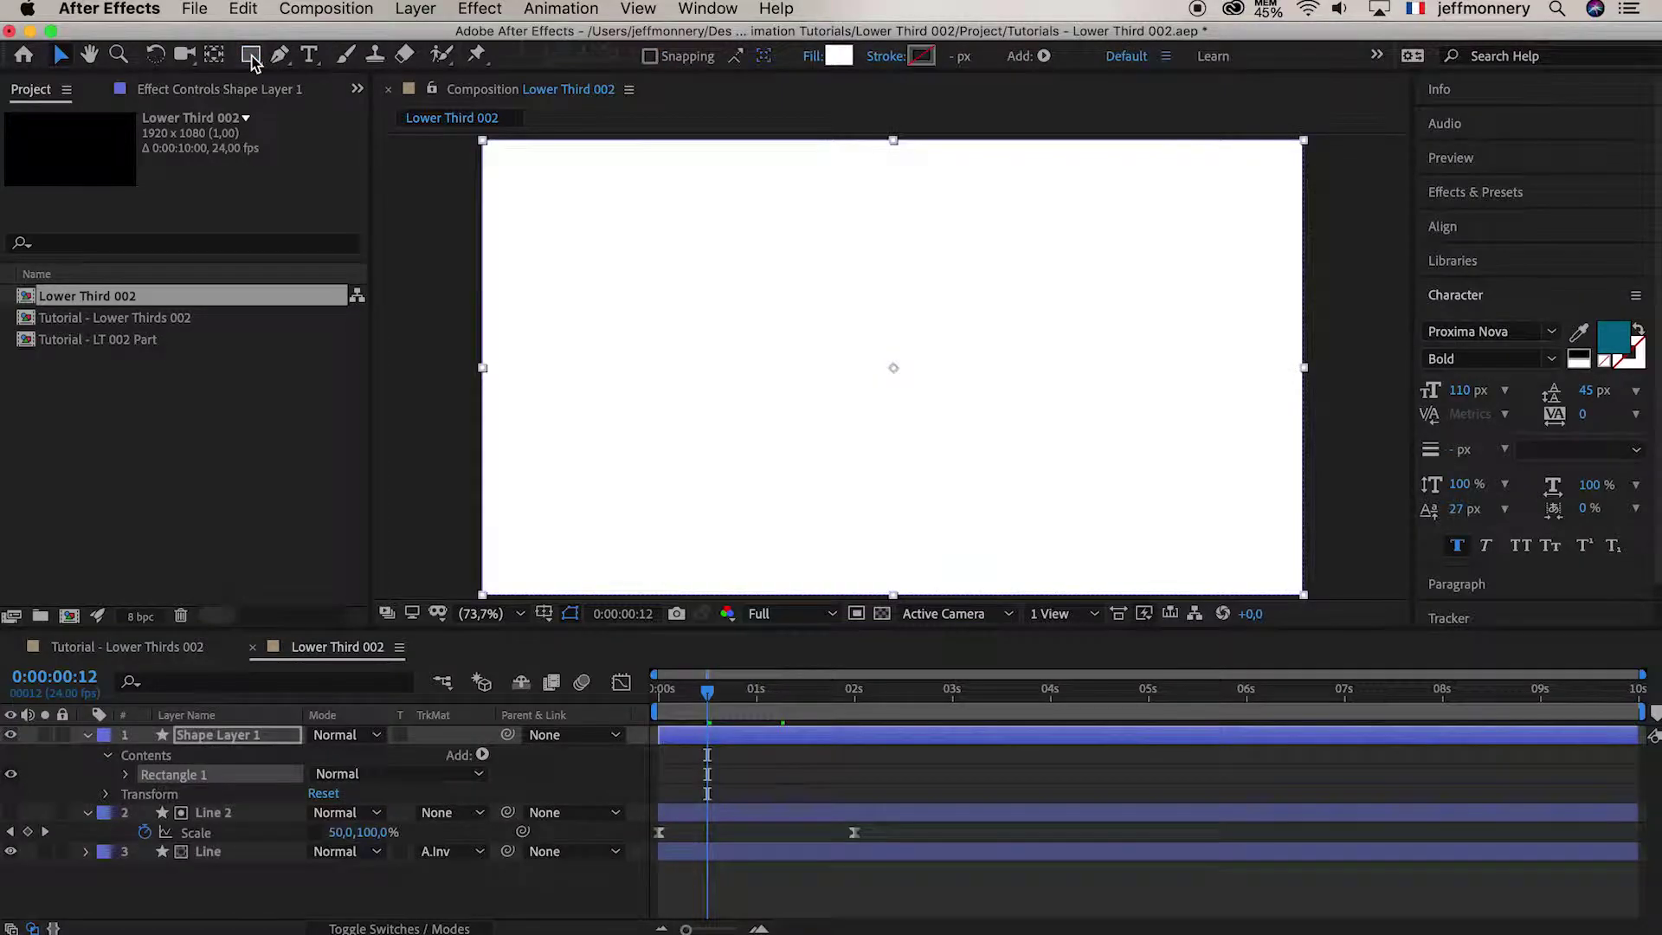
pyautogui.click(126, 775)
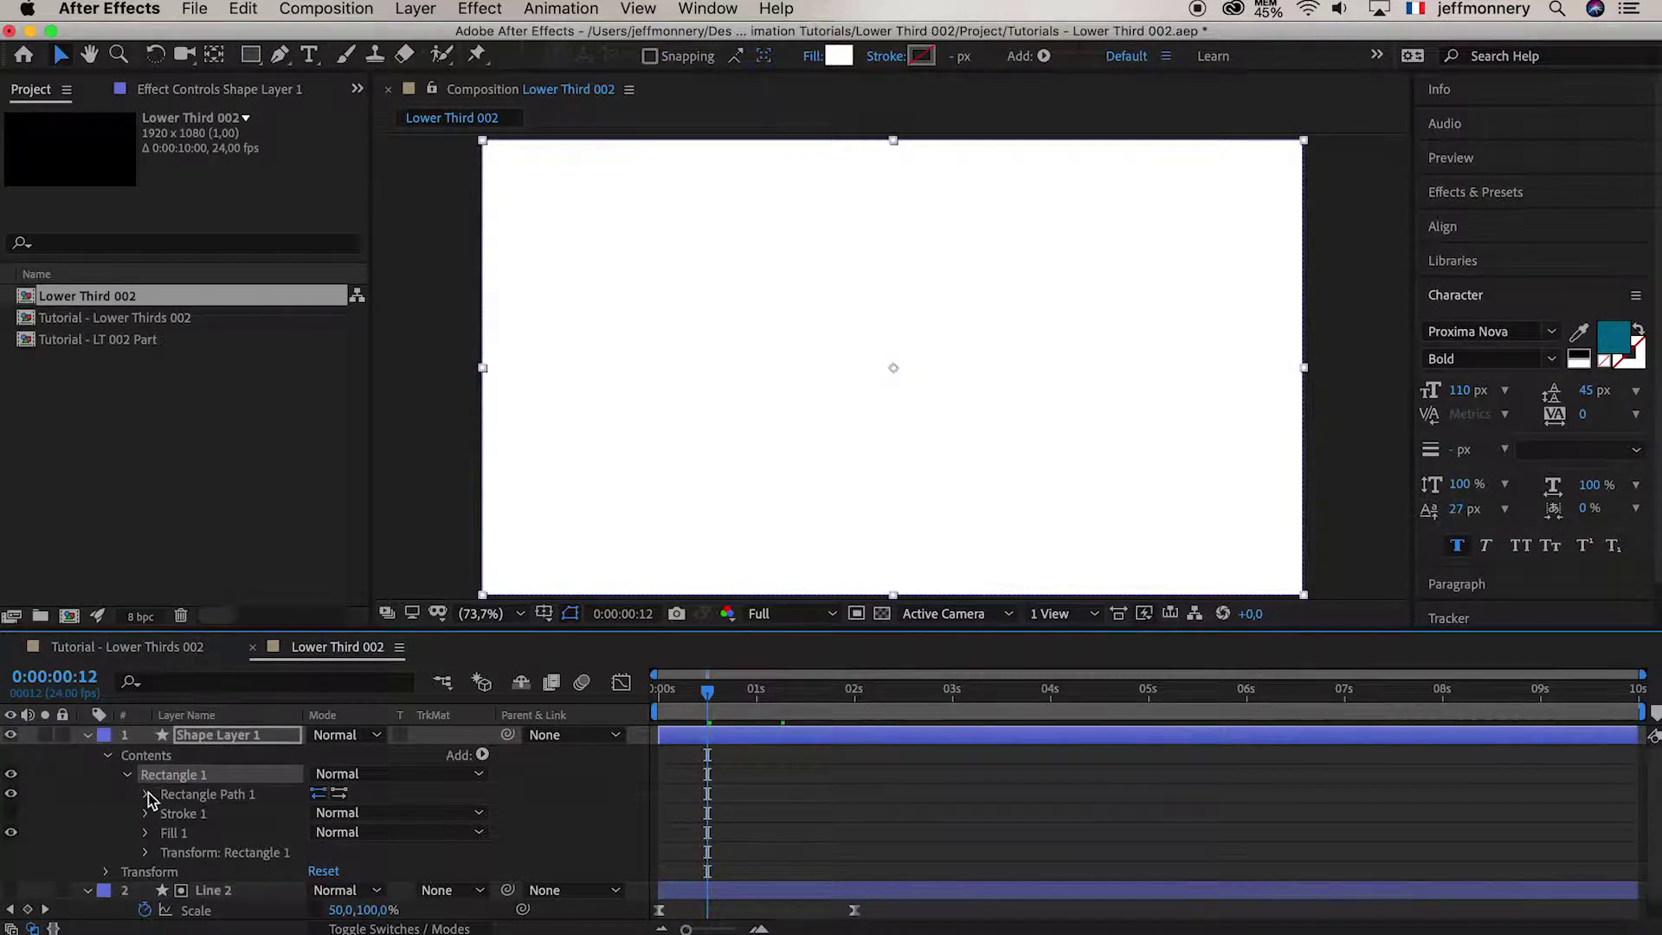
pyautogui.click(145, 794)
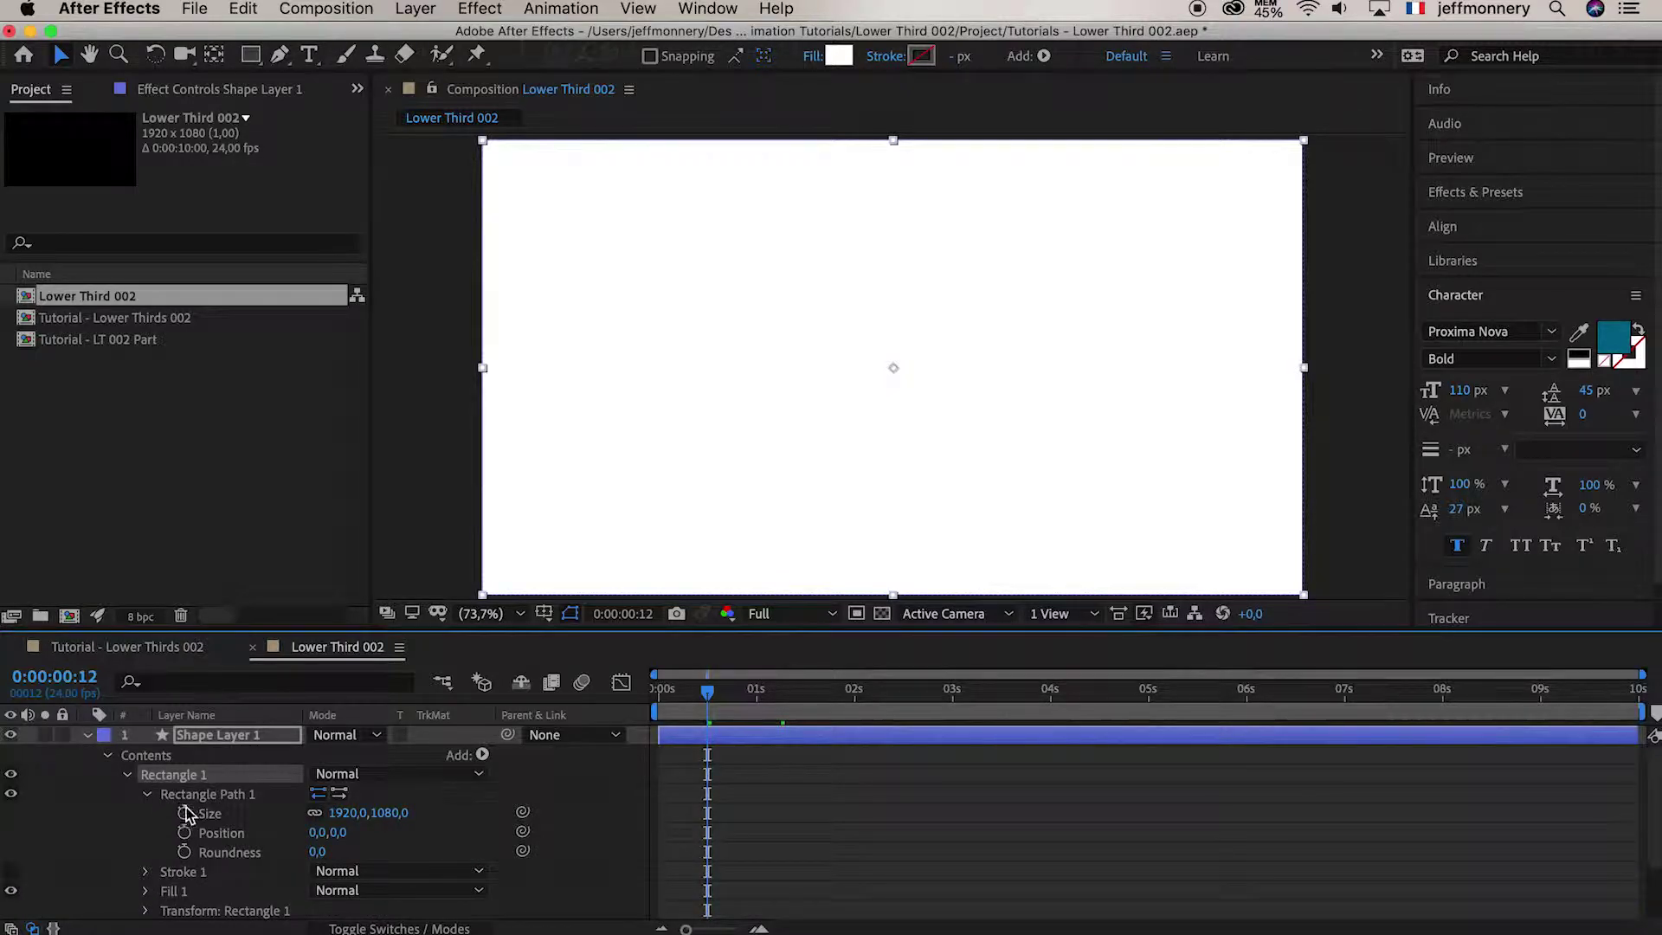
pyautogui.click(348, 814)
pyautogui.write('1')
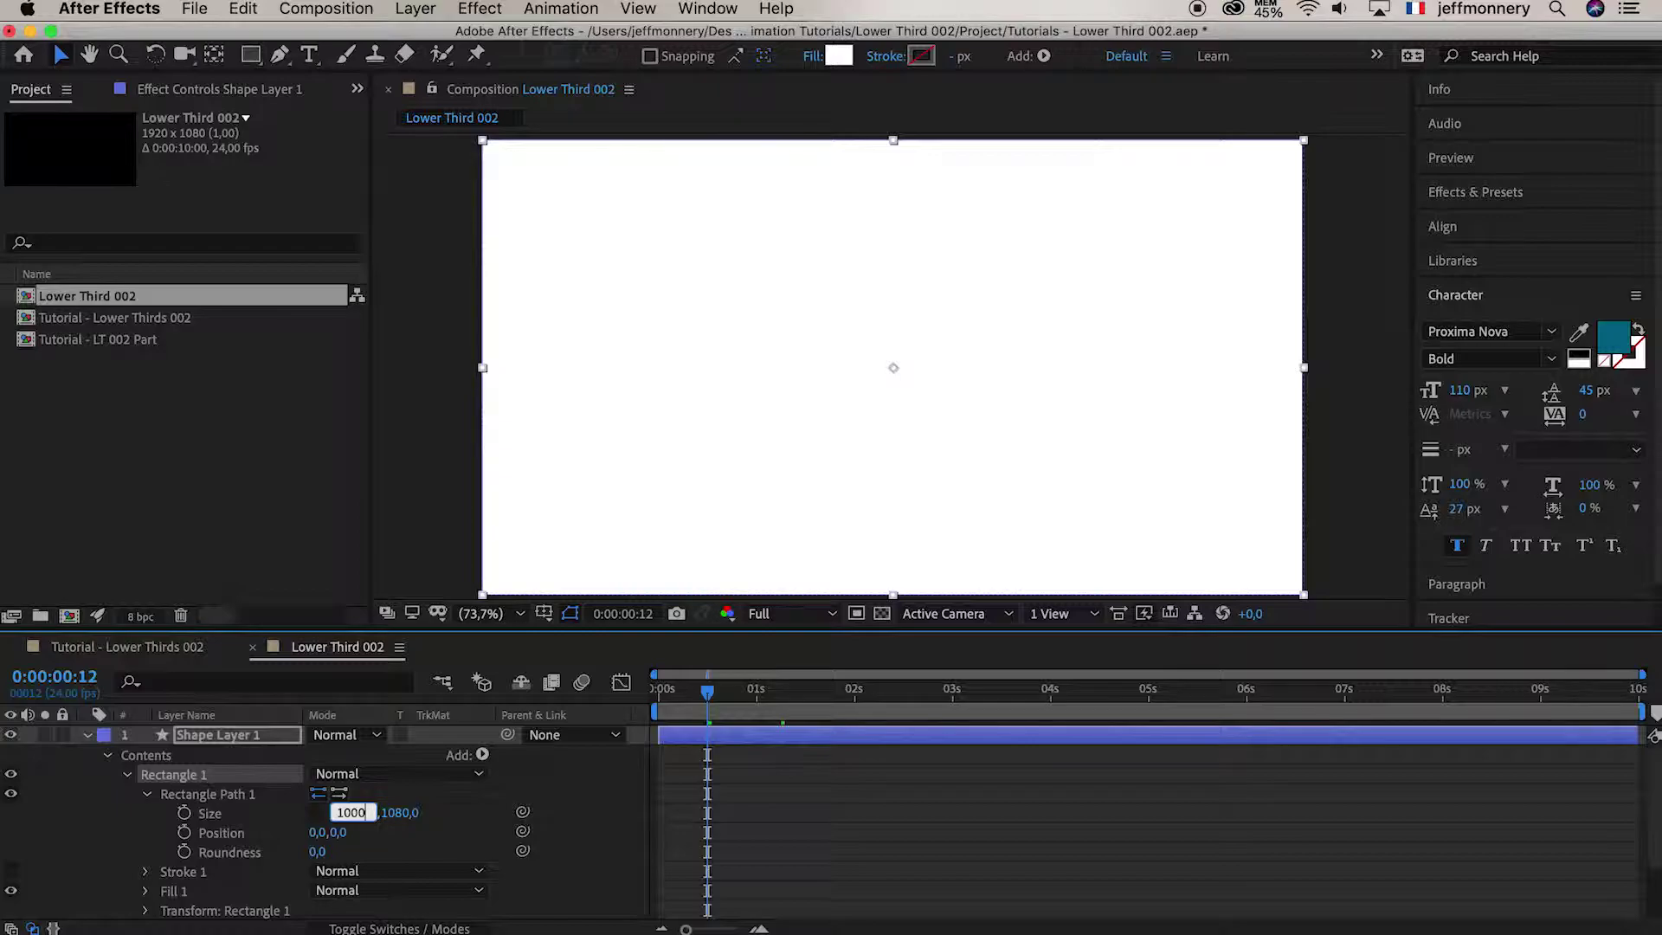
pyautogui.press('Return')
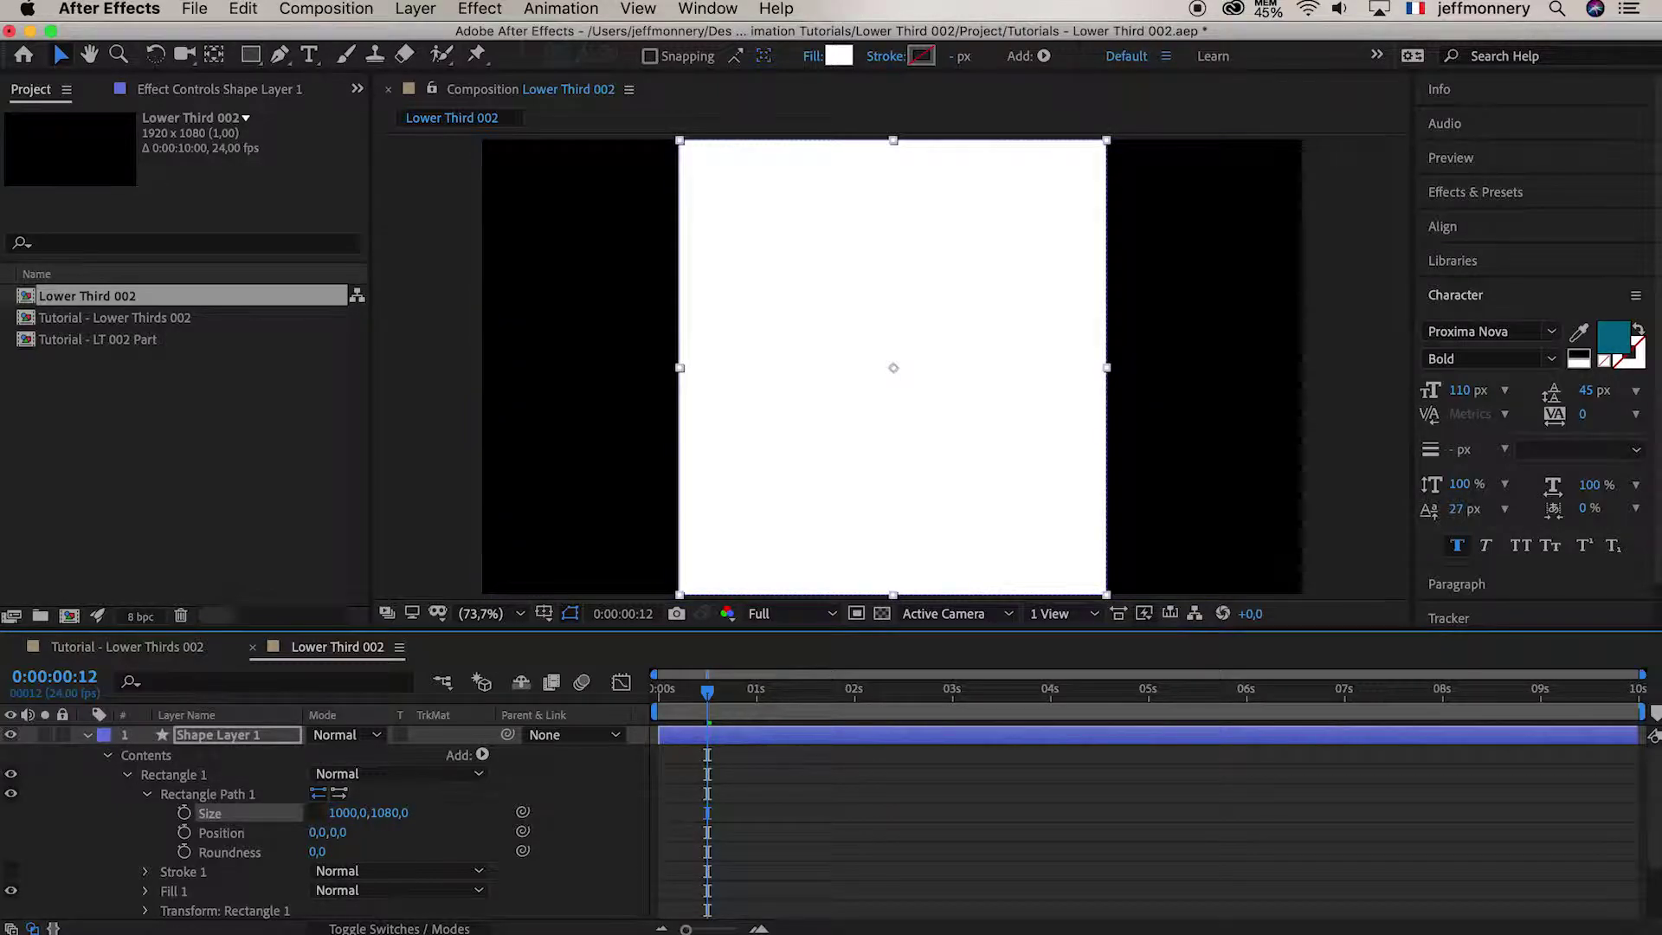
# Try several heights for the rectangle, settling on 150 px
pyautogui.click(394, 813)
pyautogui.write('150')
pyautogui.press('Return')
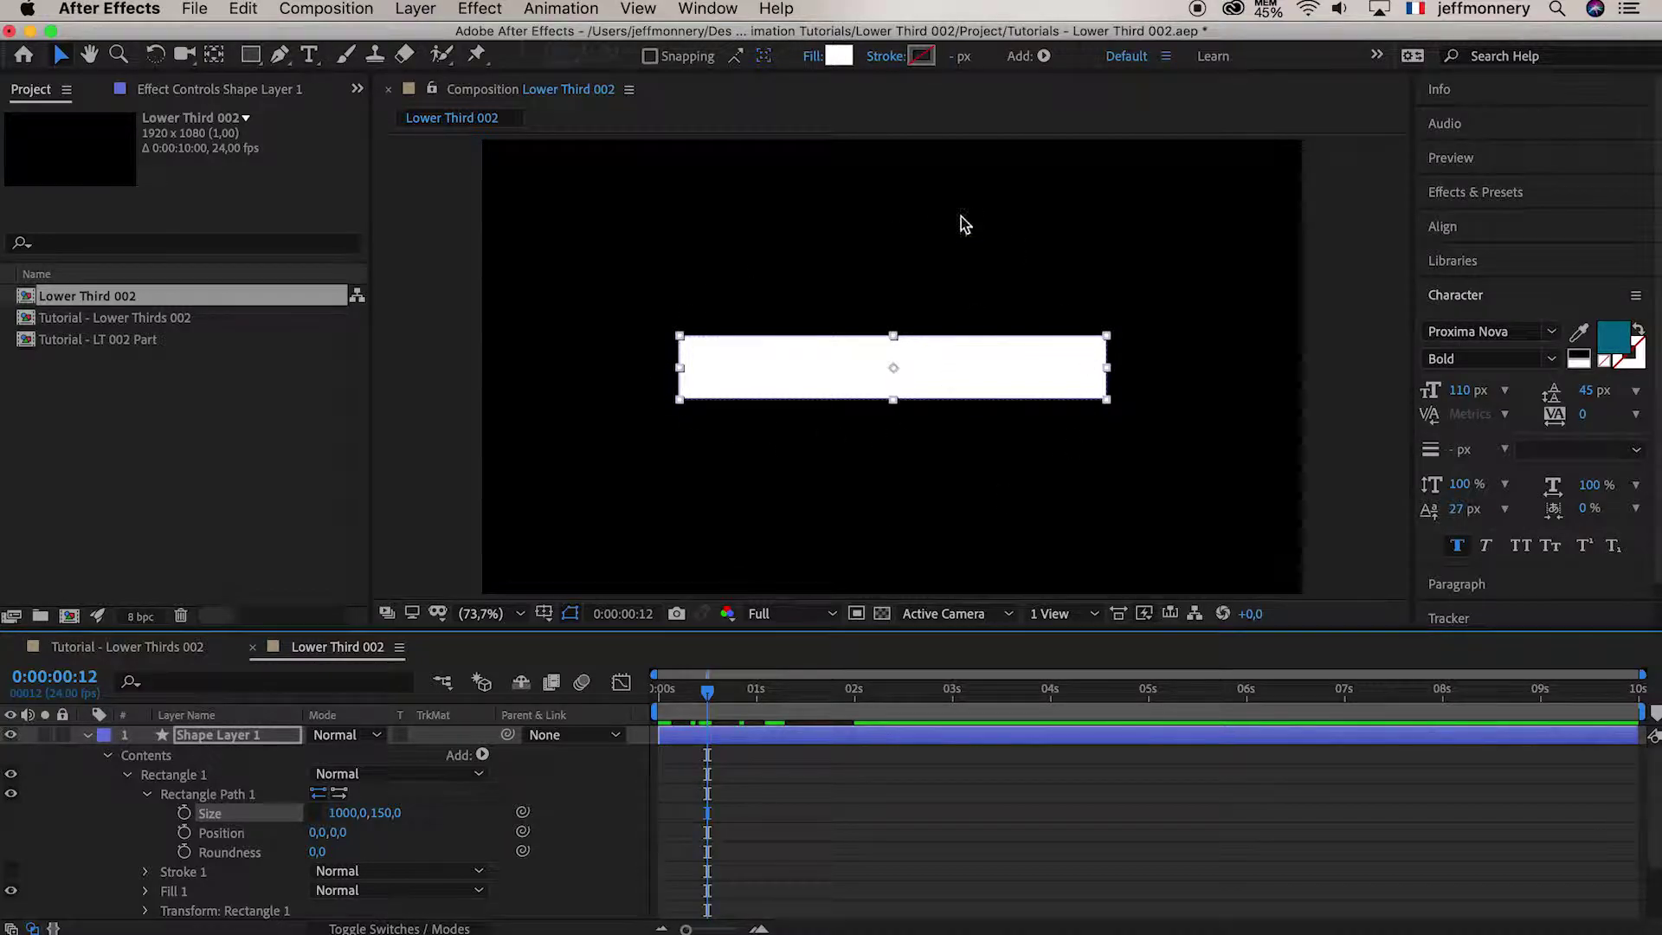
pyautogui.click(386, 814)
pyautogui.write('100')
pyautogui.press('Return')
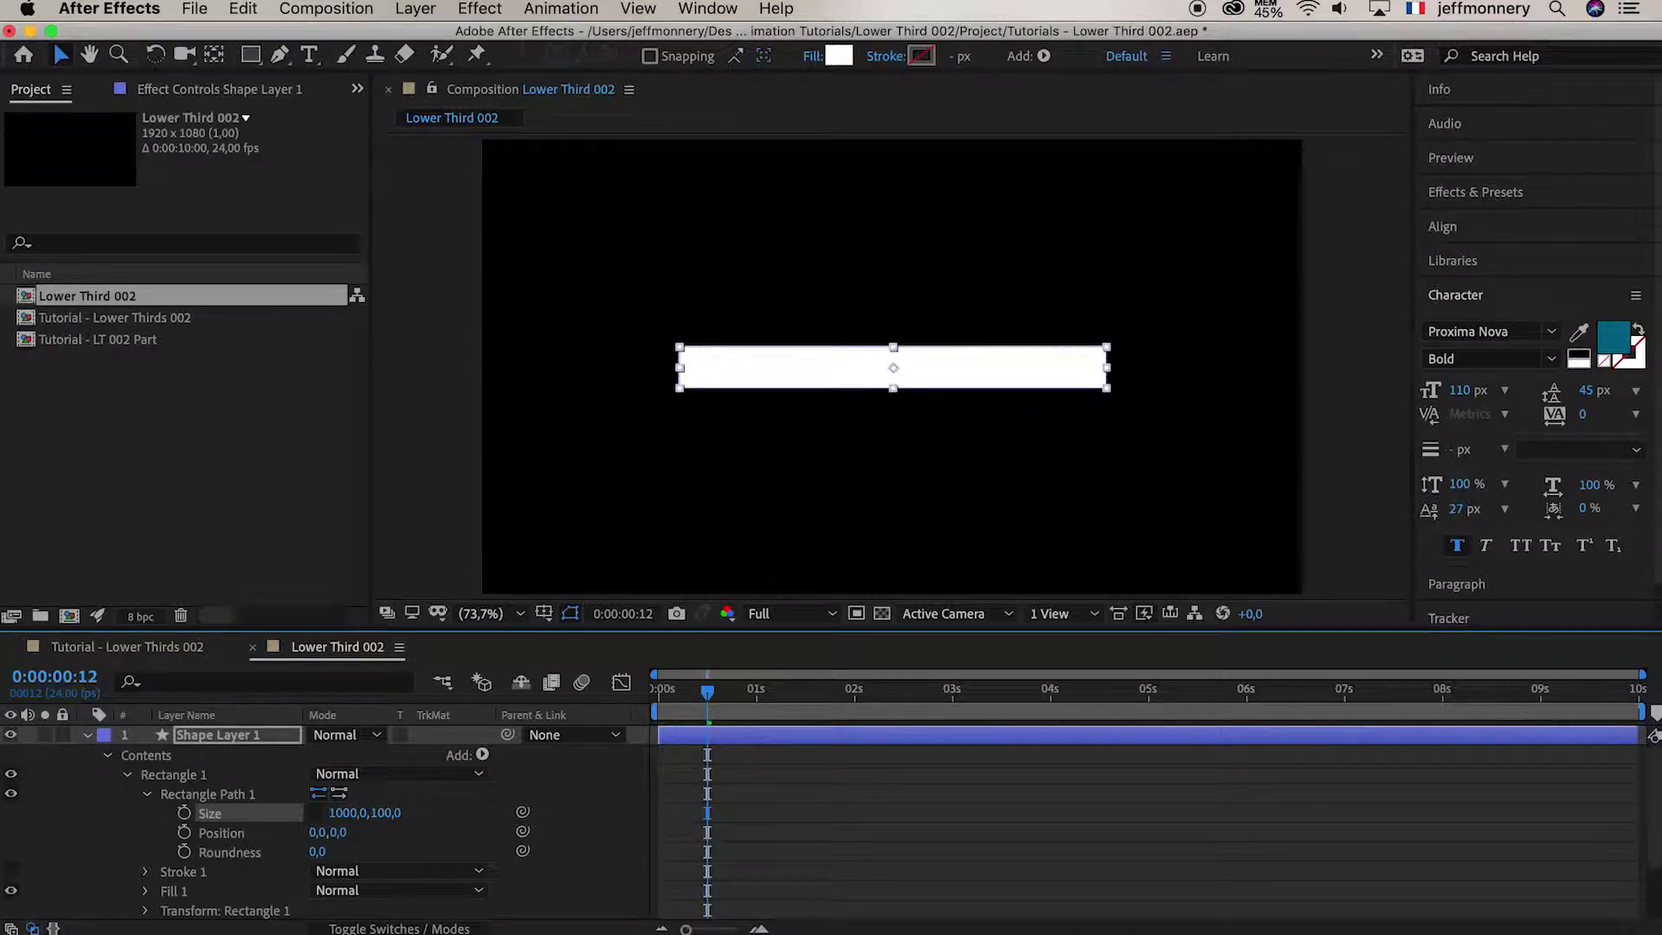
pyautogui.click(386, 818)
pyautogui.write('100')
pyautogui.press('Return')
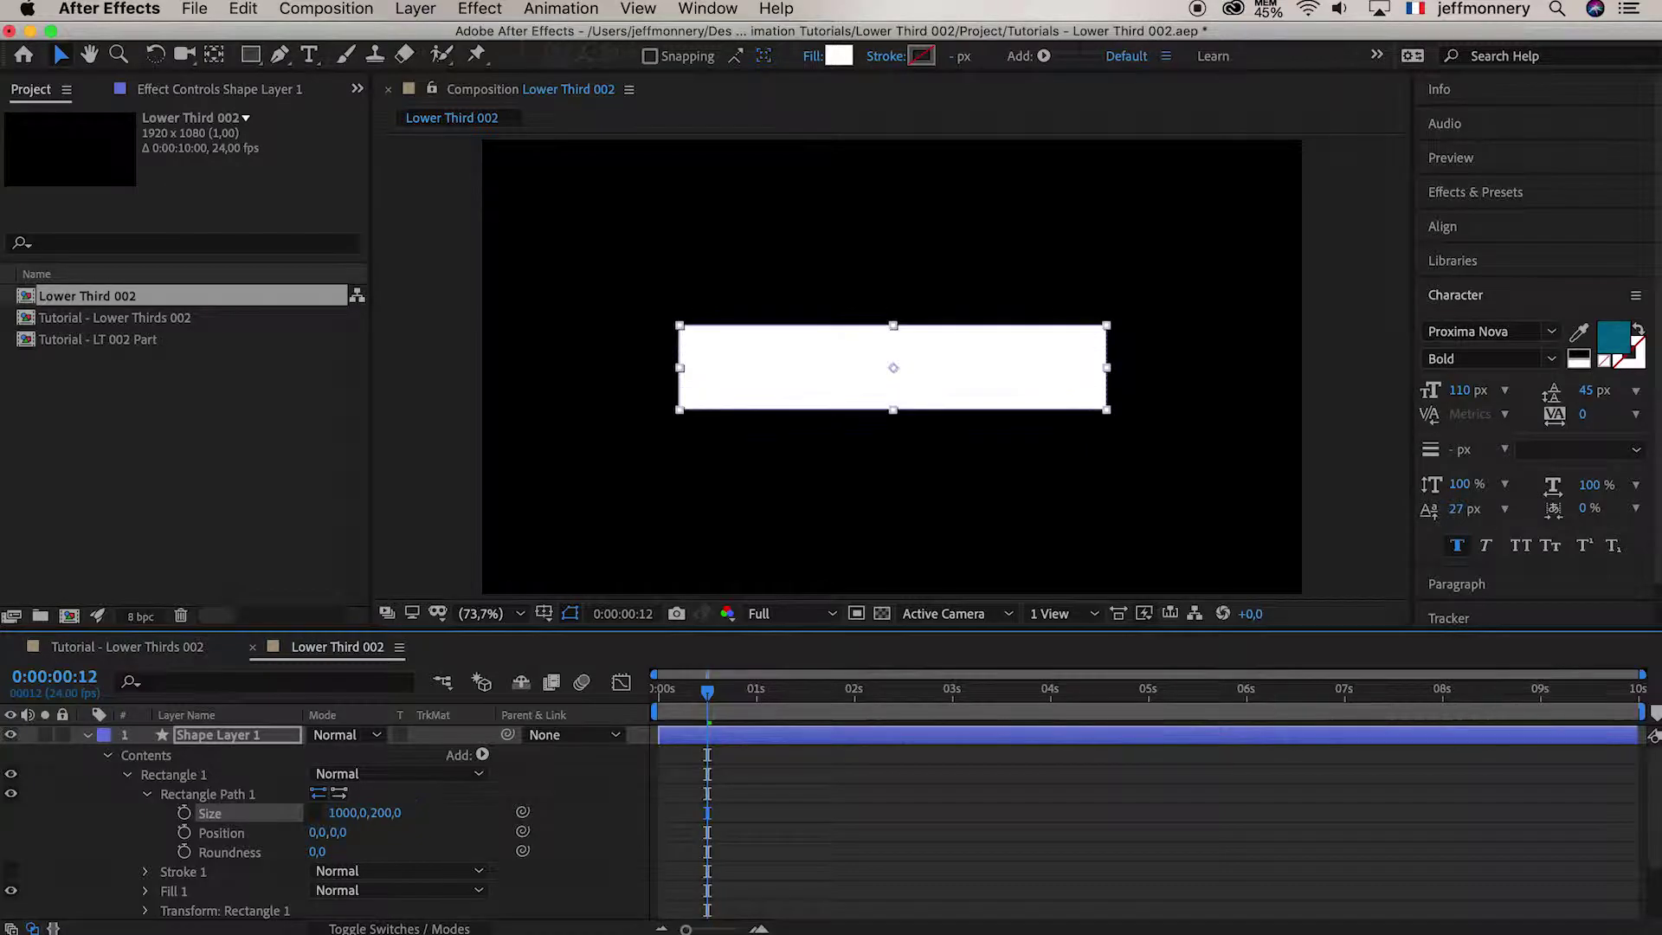
pyautogui.click(387, 818)
pyautogui.write('150')
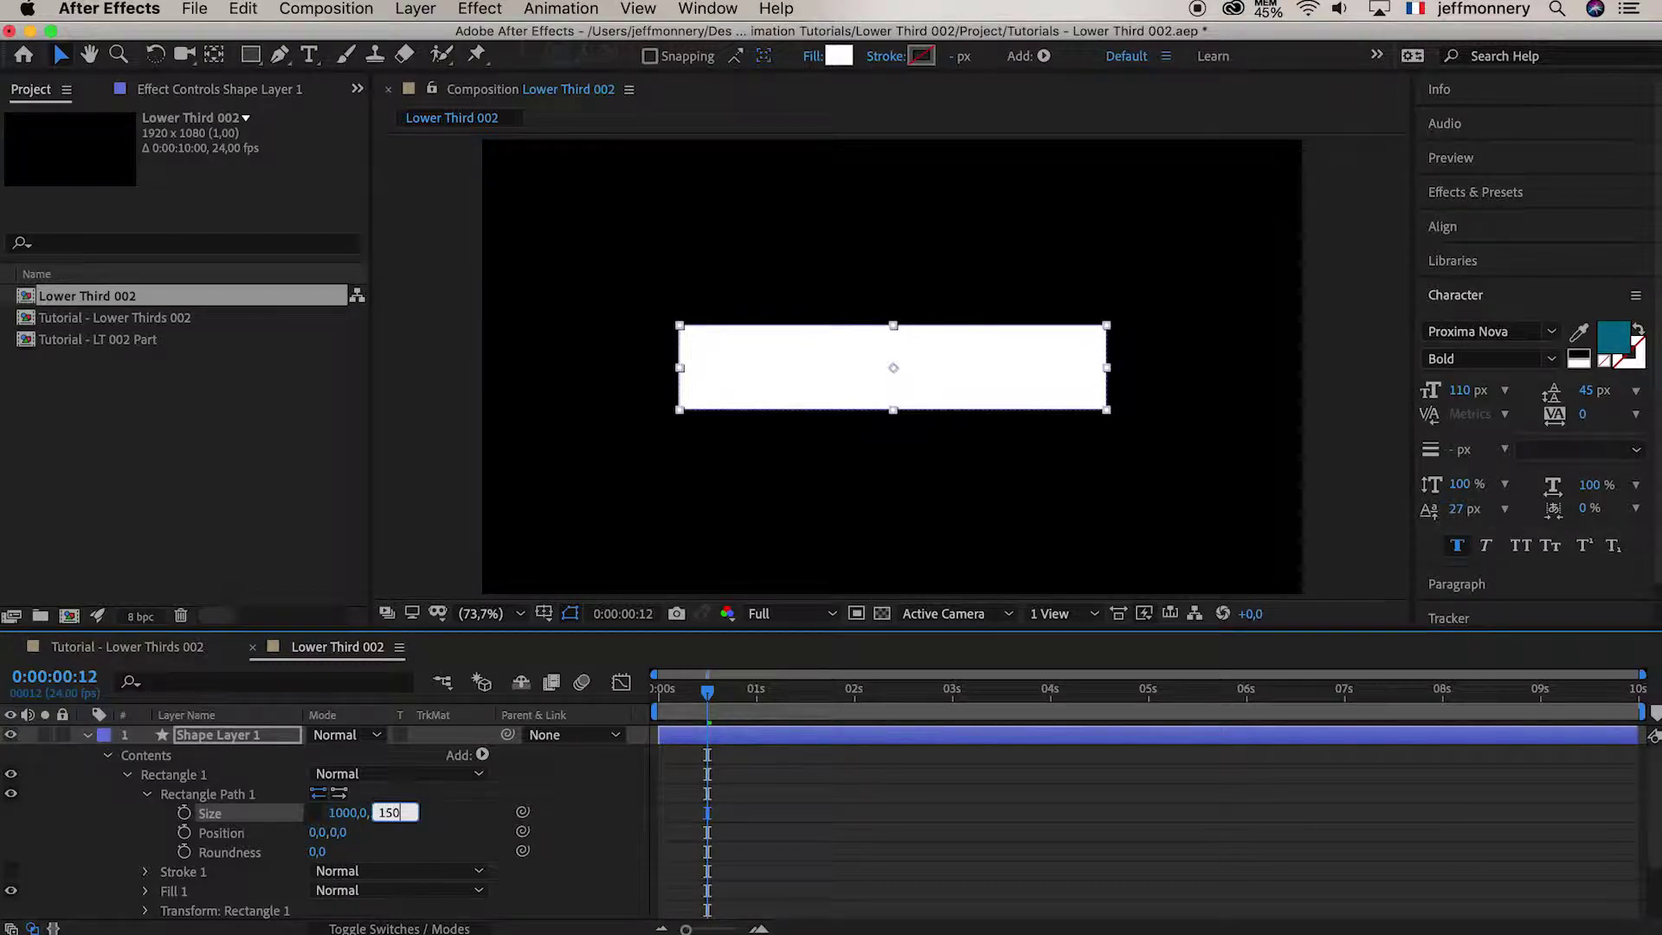
pyautogui.press('Return')
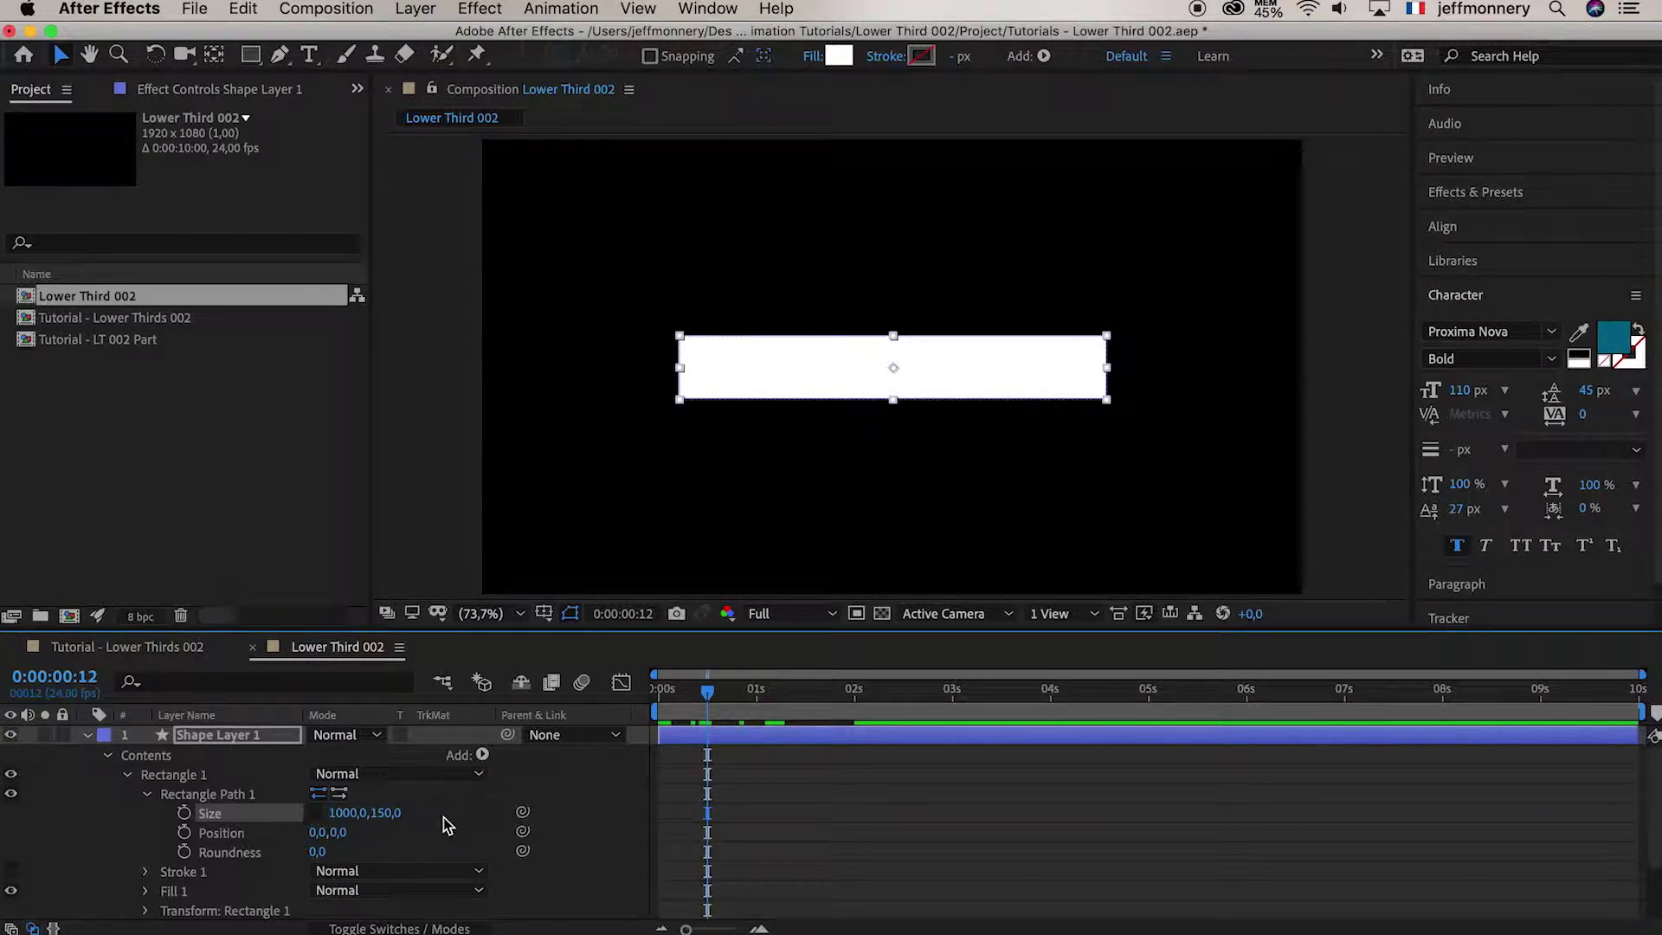
pyautogui.press('F2')
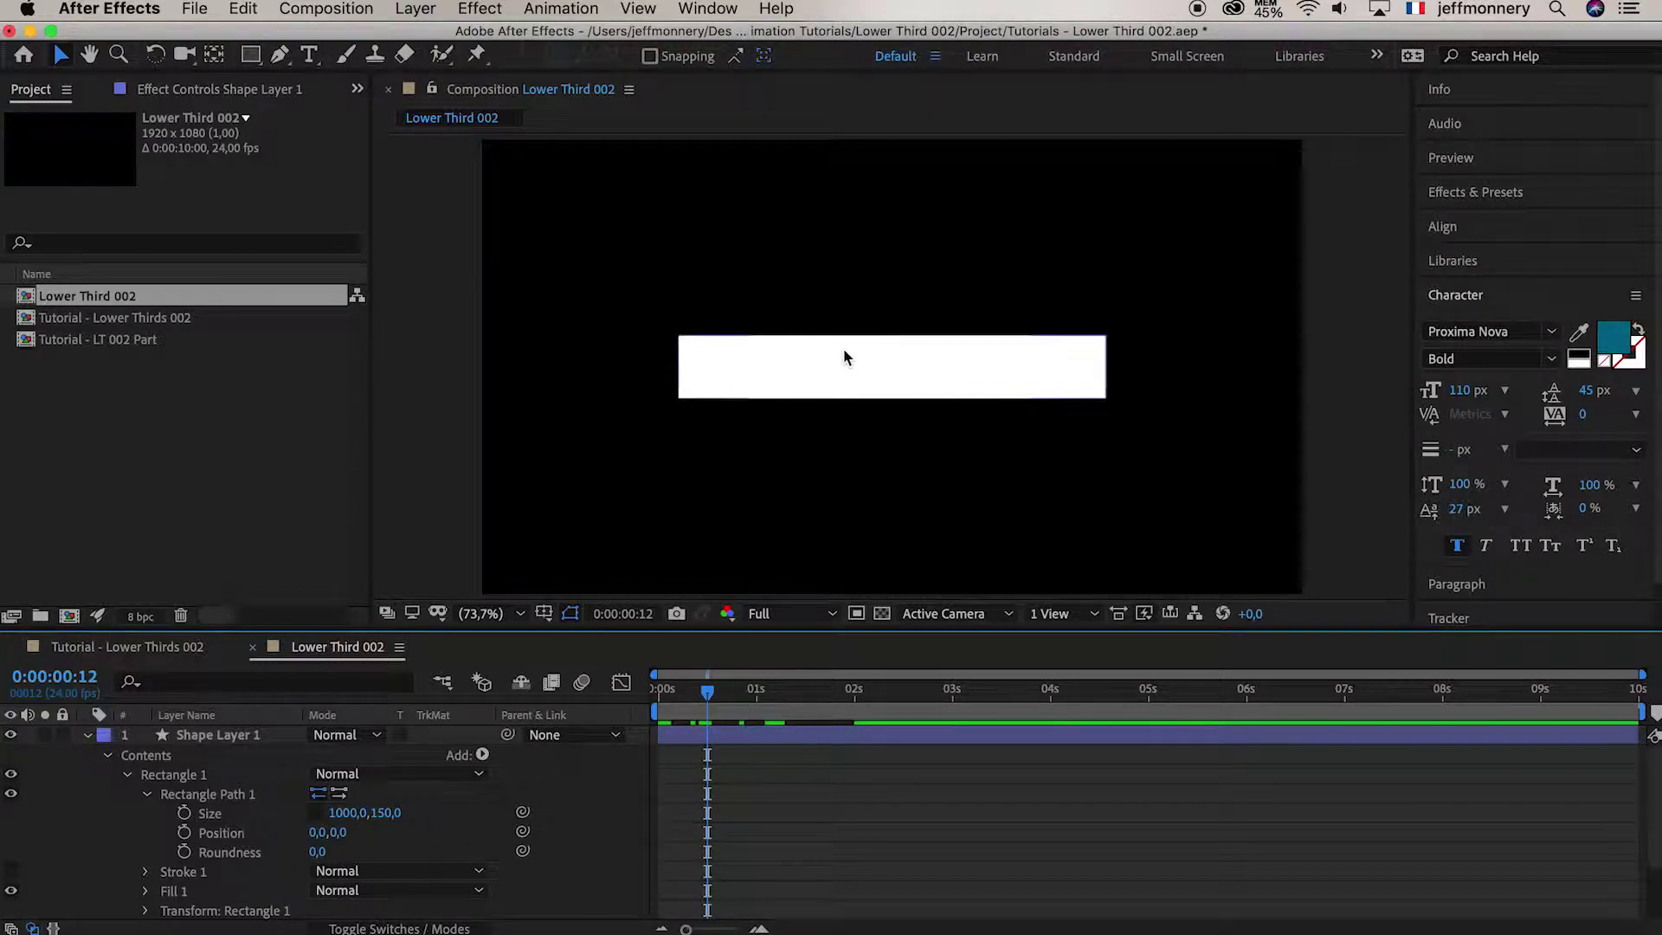
# Keyframe Shape Layer 1's unlinked Scale at 0 s and at 100% at 2 s
pyautogui.click(215, 734)
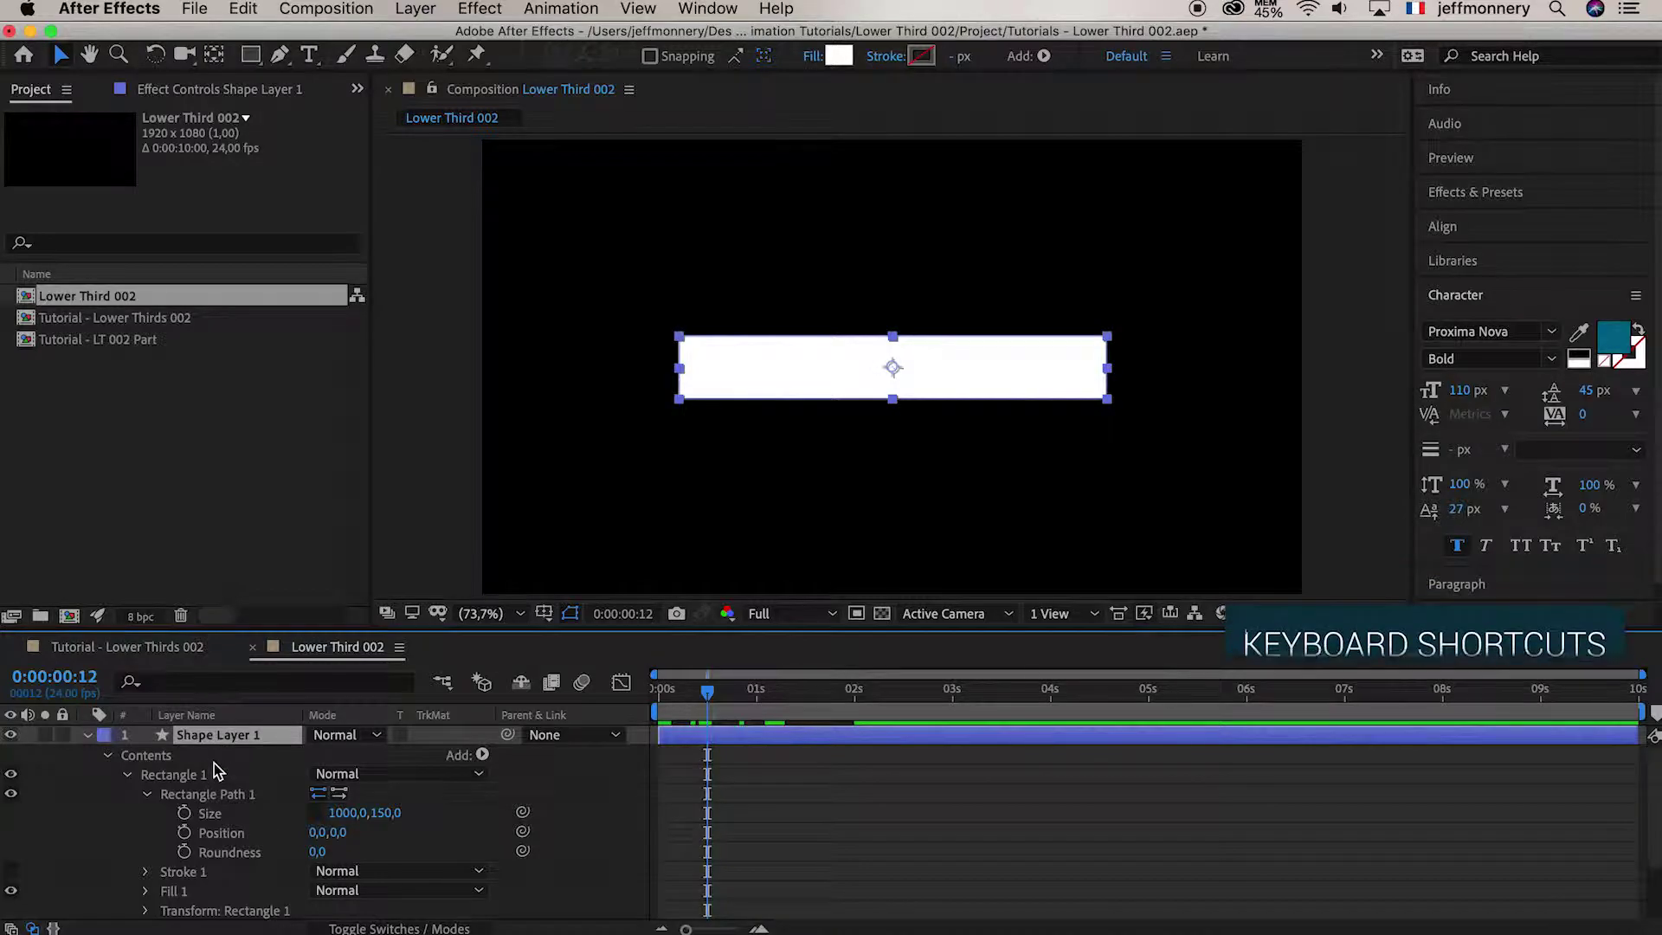
pyautogui.scroll(-3, 217, 760)
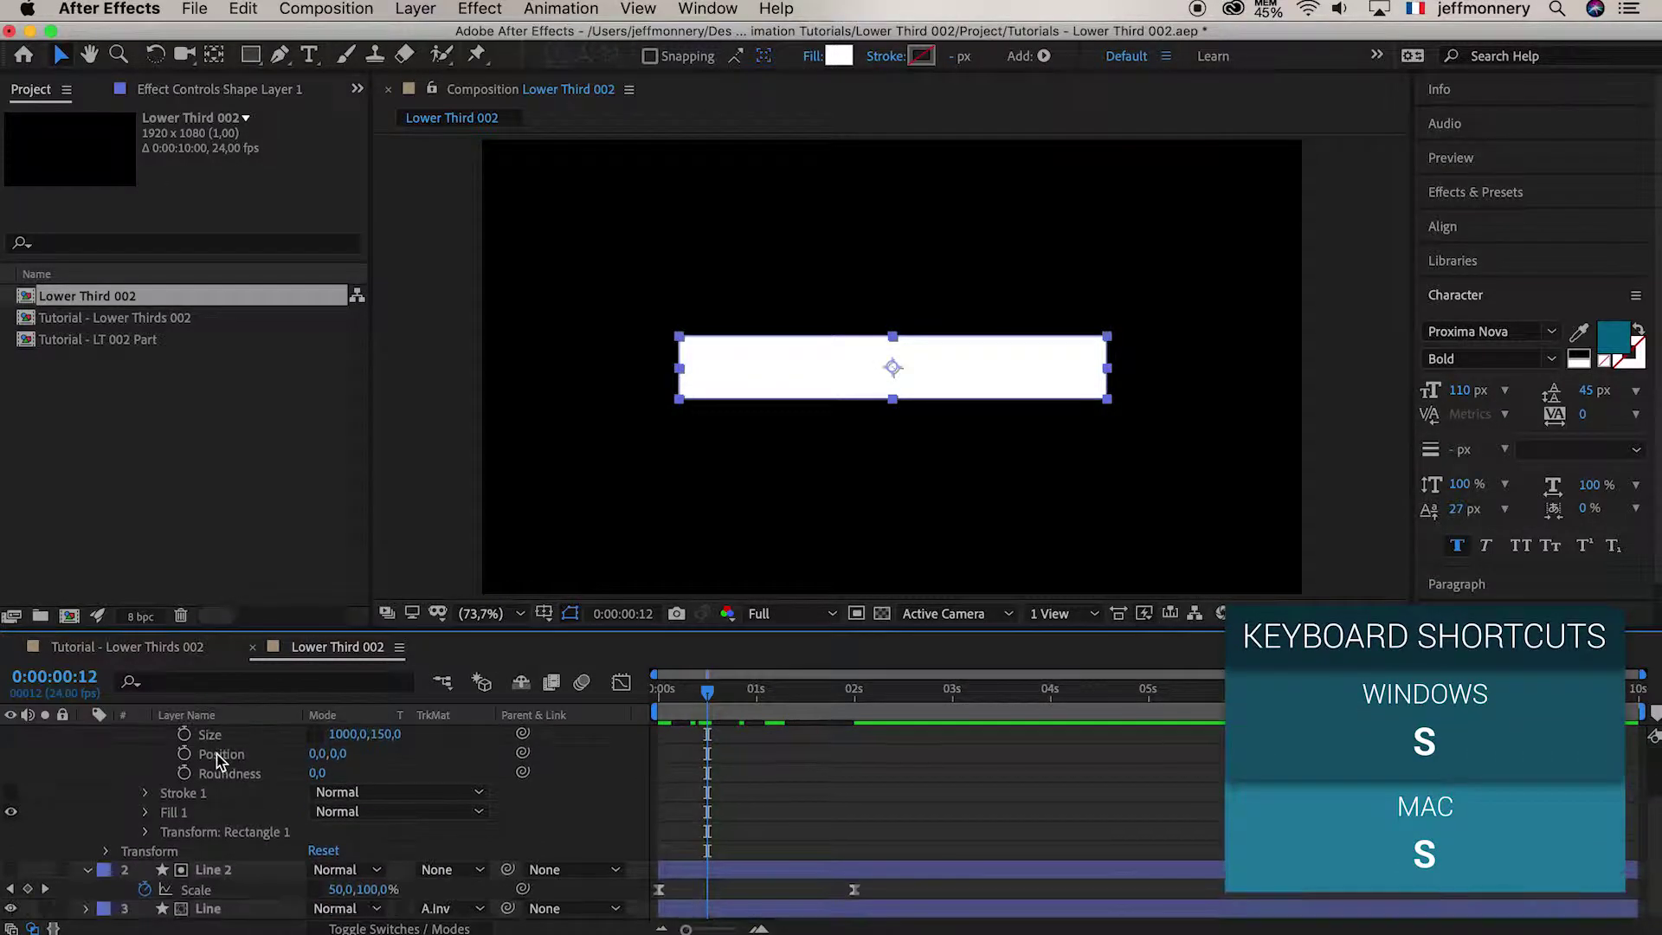
pyautogui.click(106, 851)
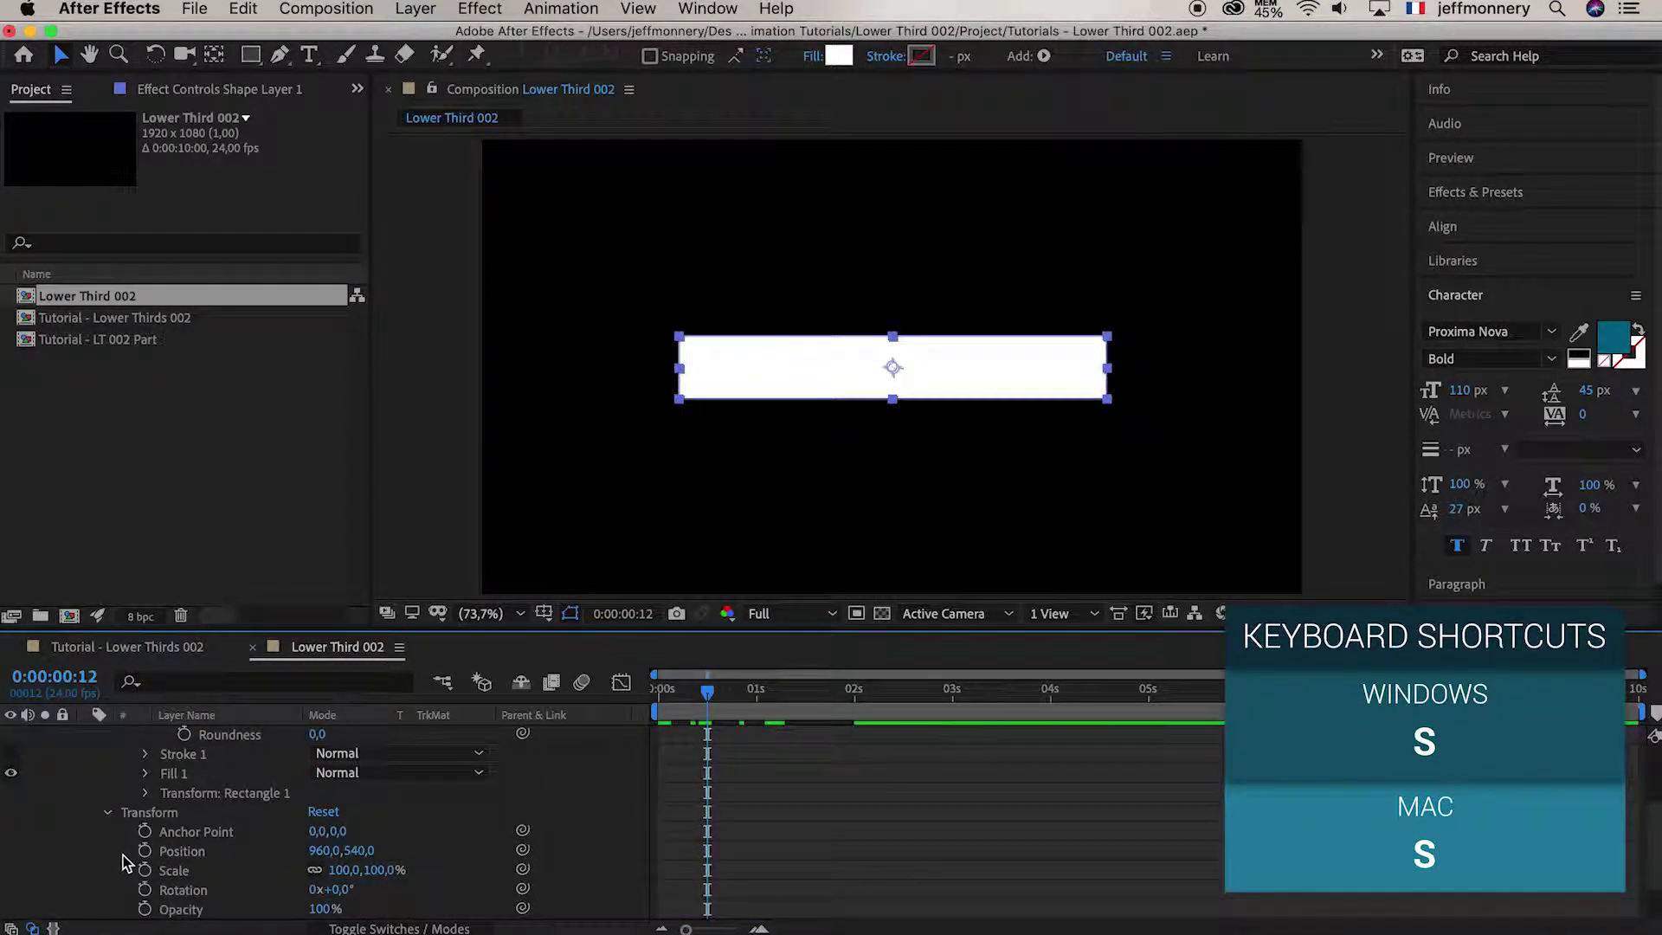
pyautogui.click(184, 871)
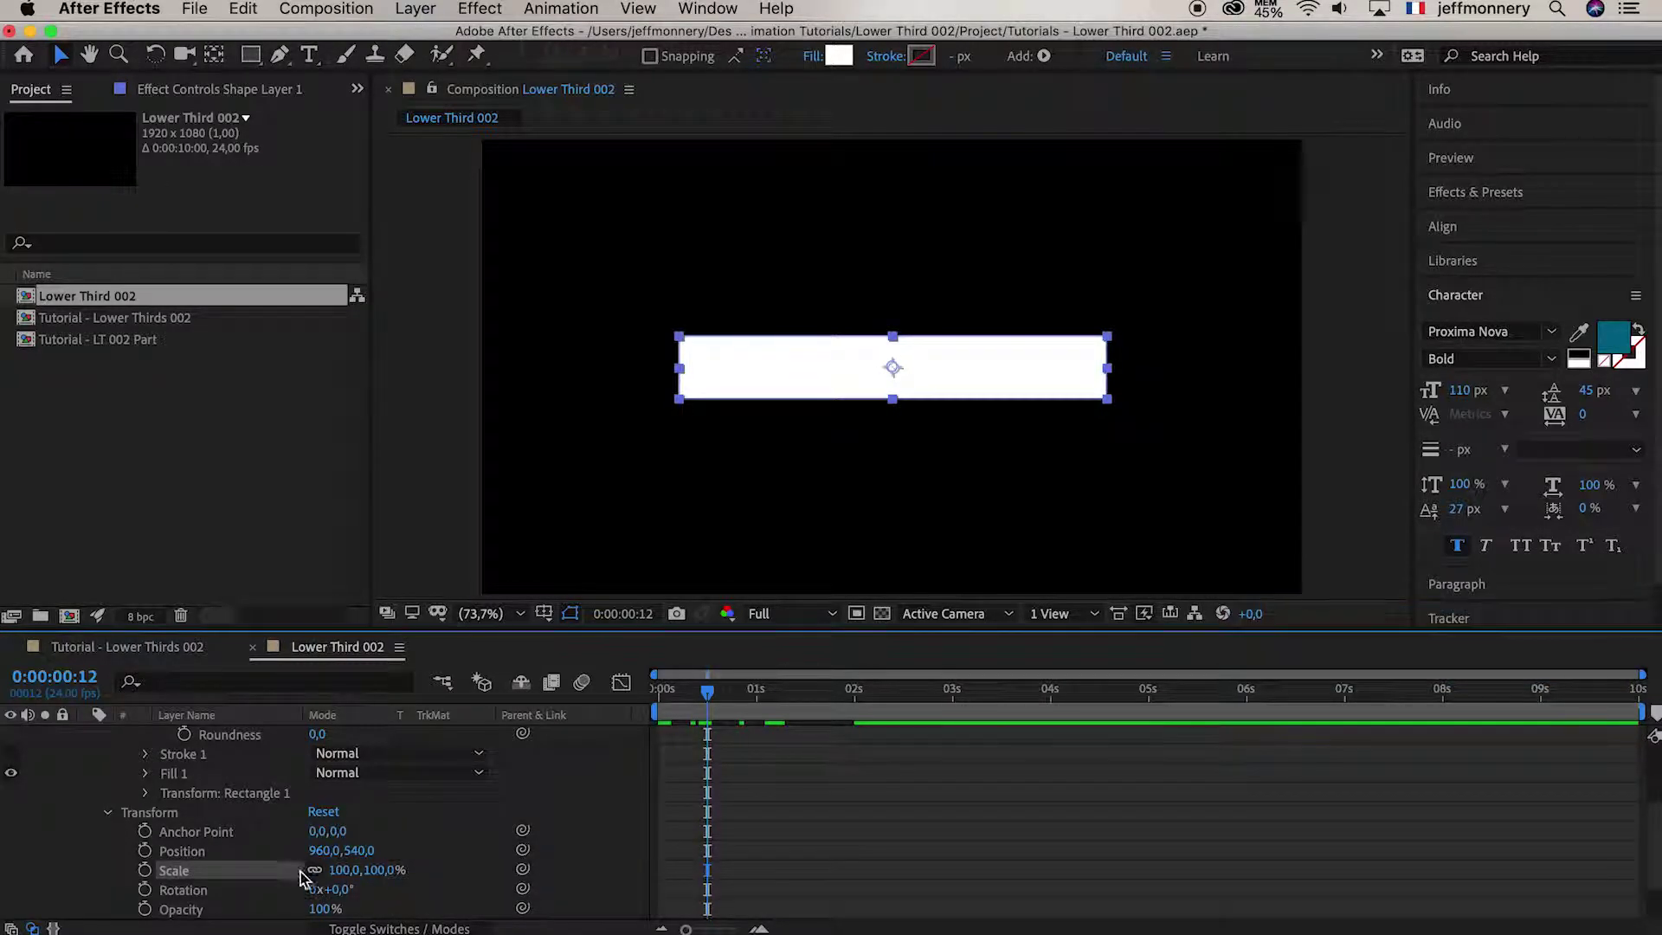
pyautogui.moveTo(626, 692); pyautogui.dragTo(624, 691)
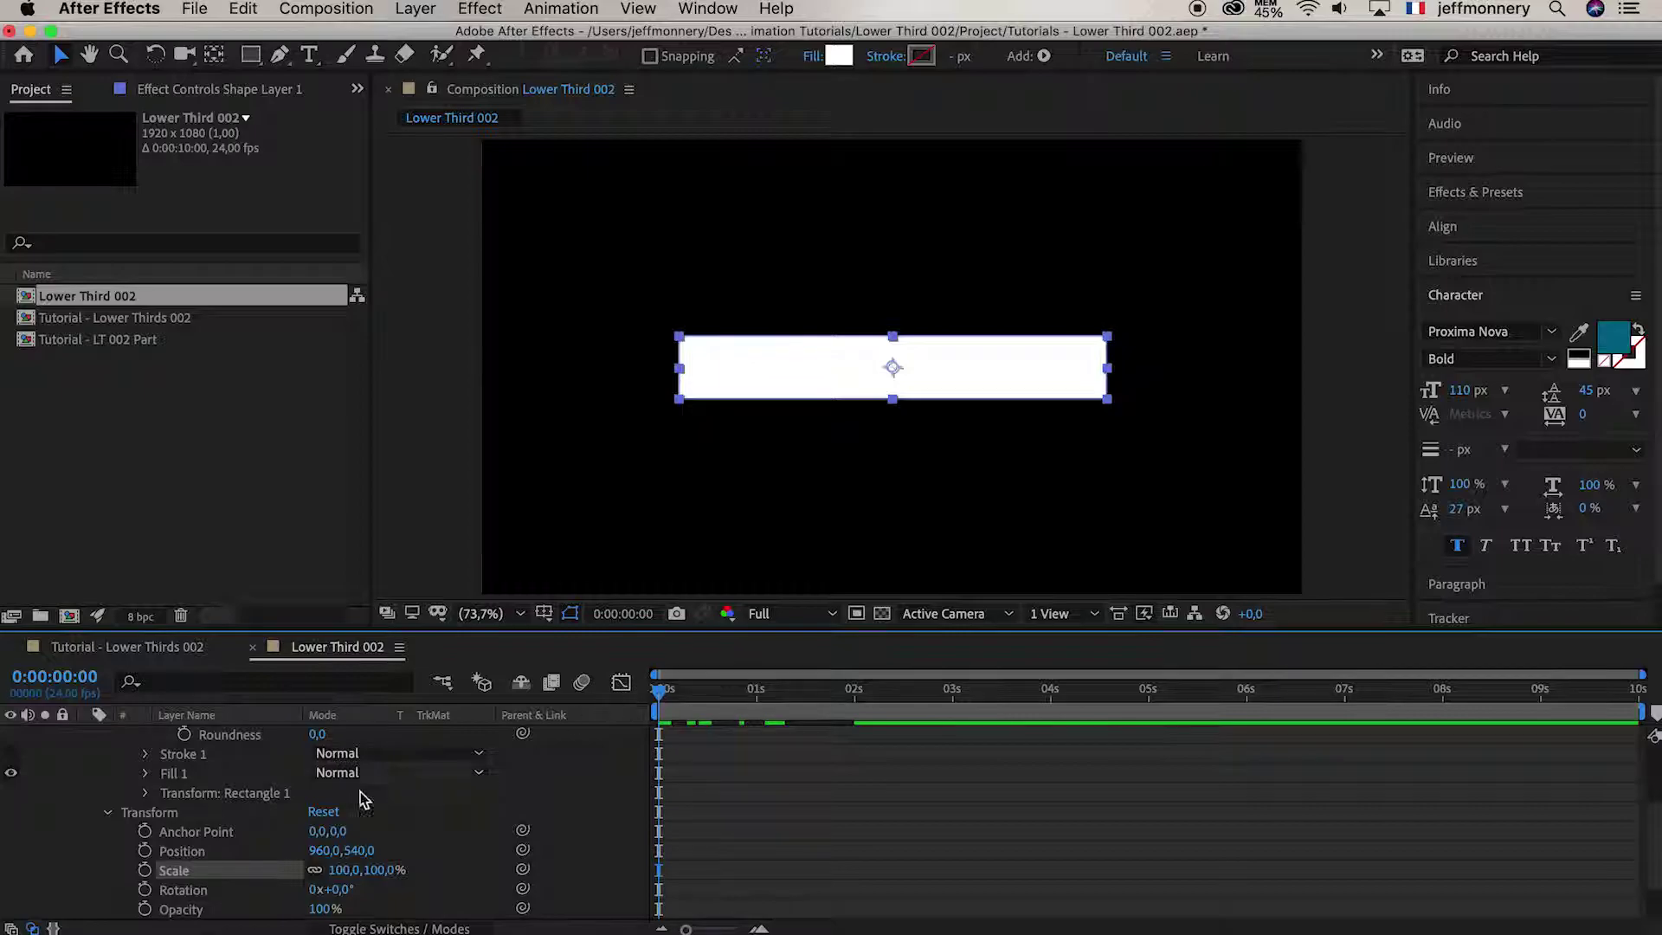
pyautogui.click(146, 870)
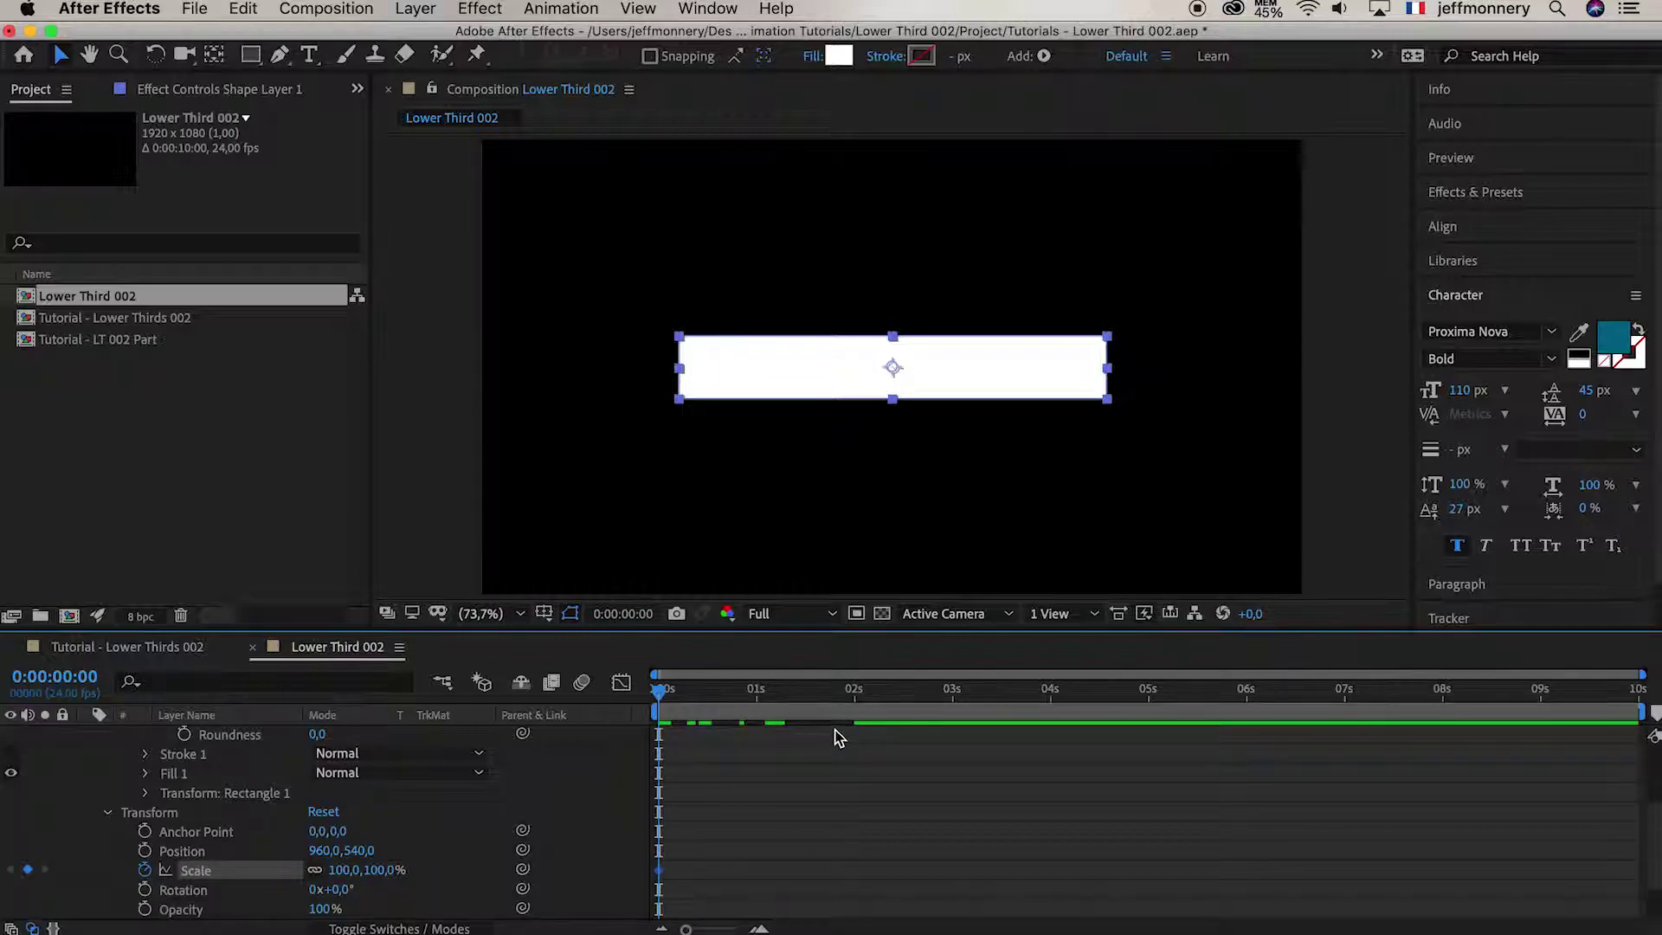
pyautogui.click(855, 698)
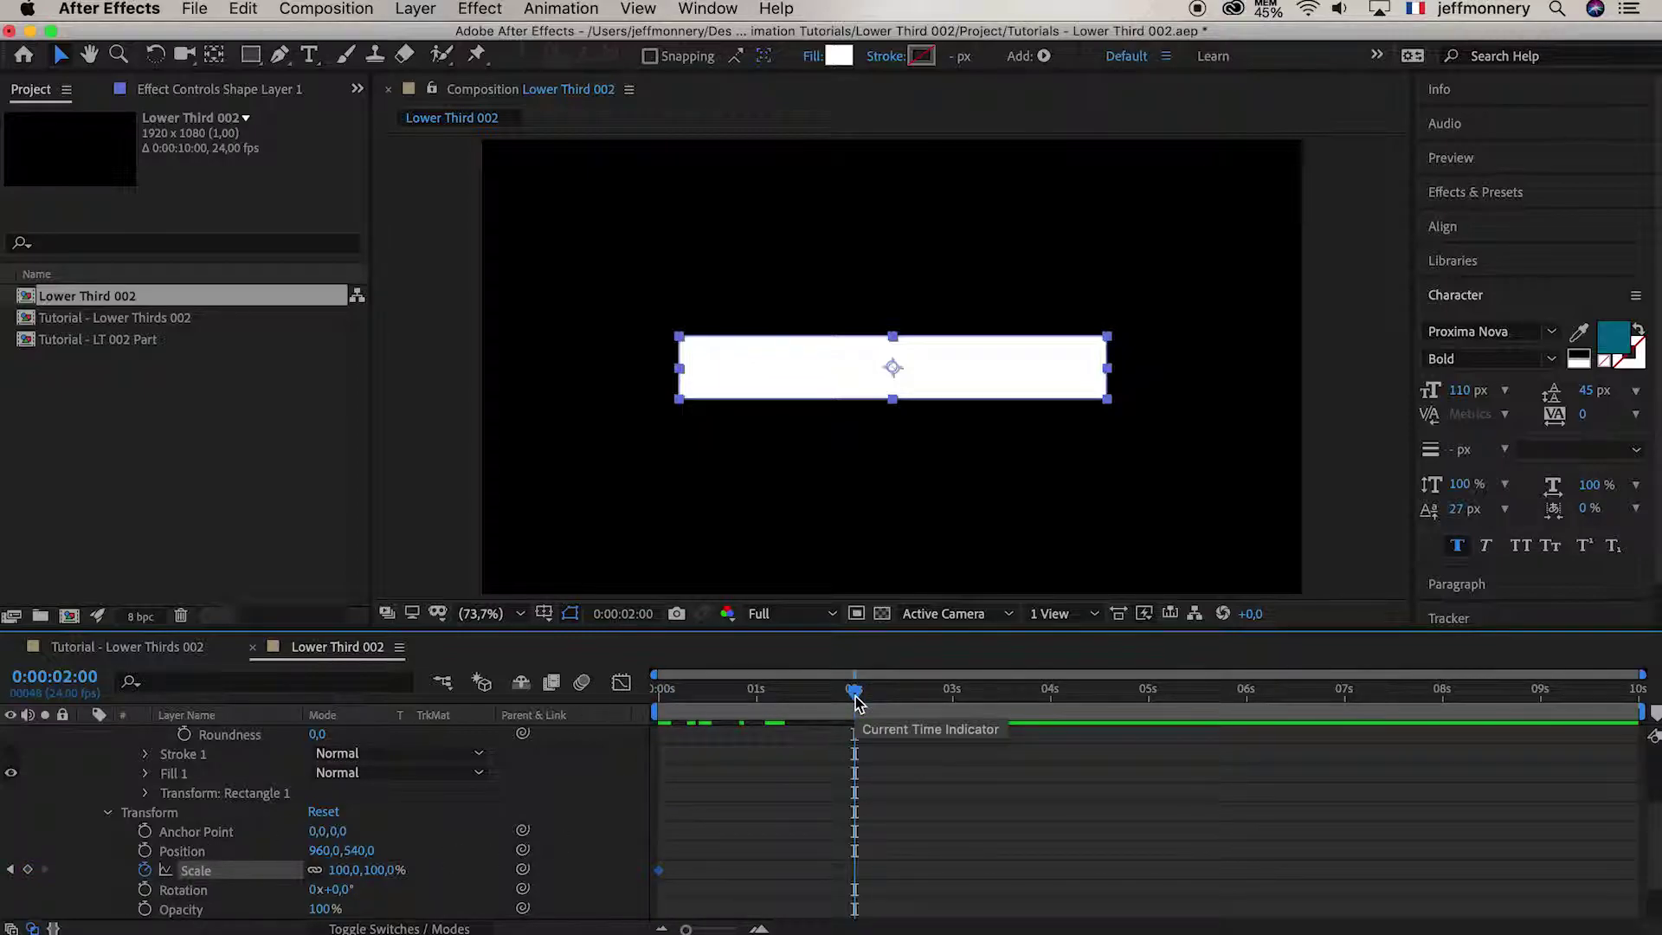
pyautogui.click(314, 871)
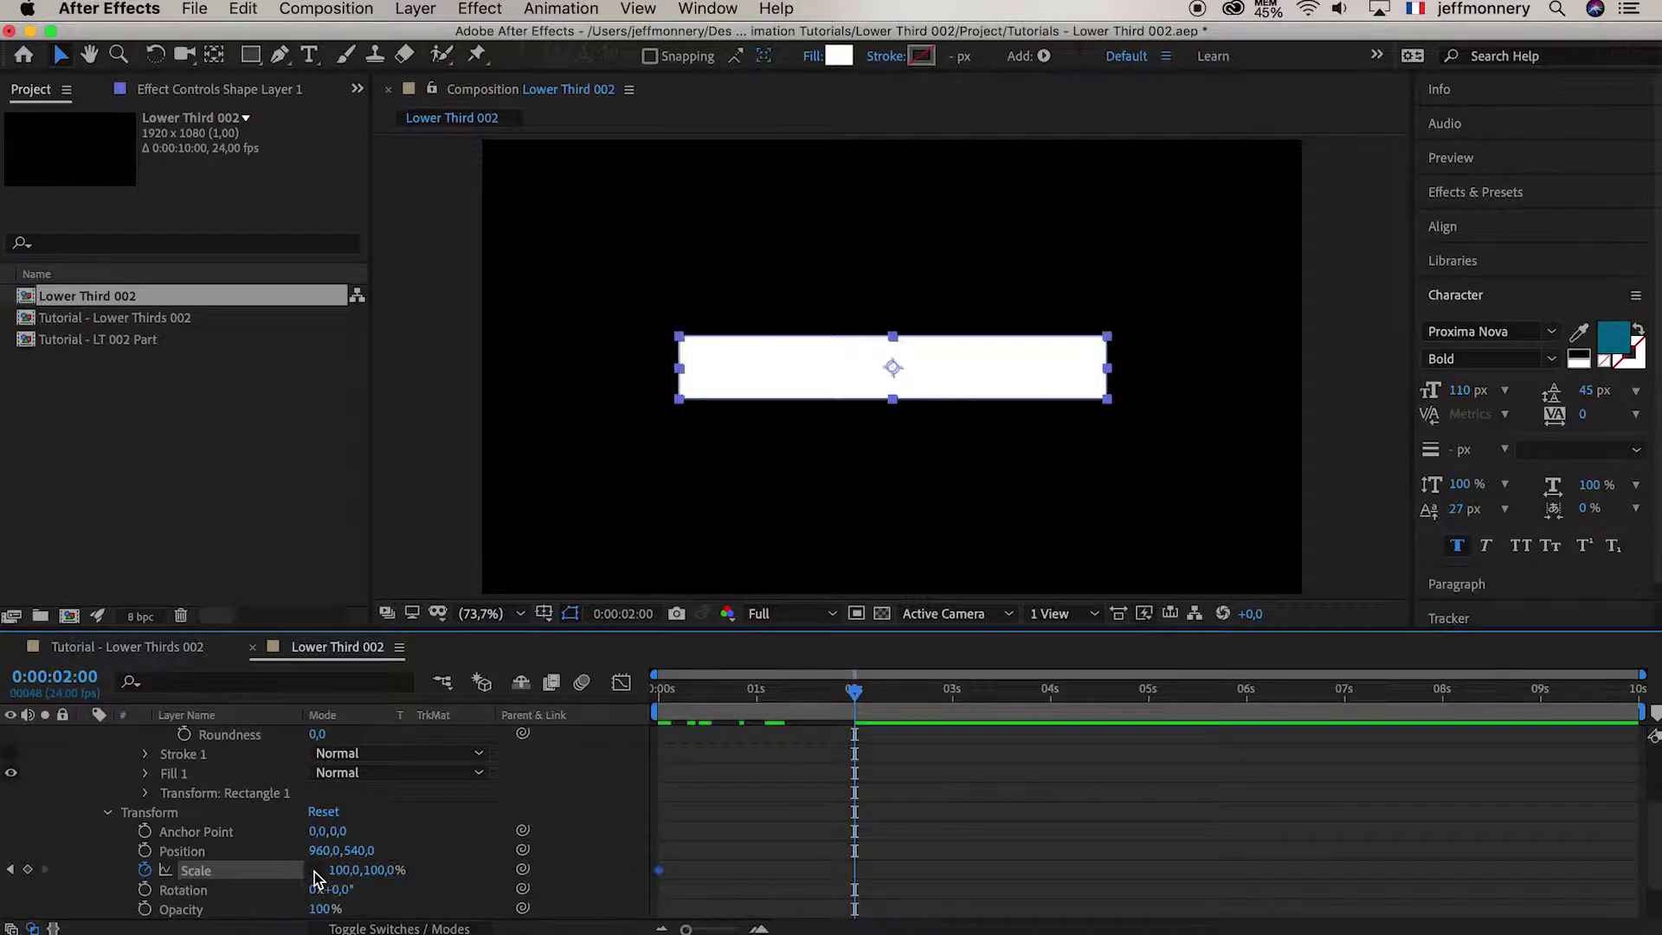
pyautogui.click(342, 871)
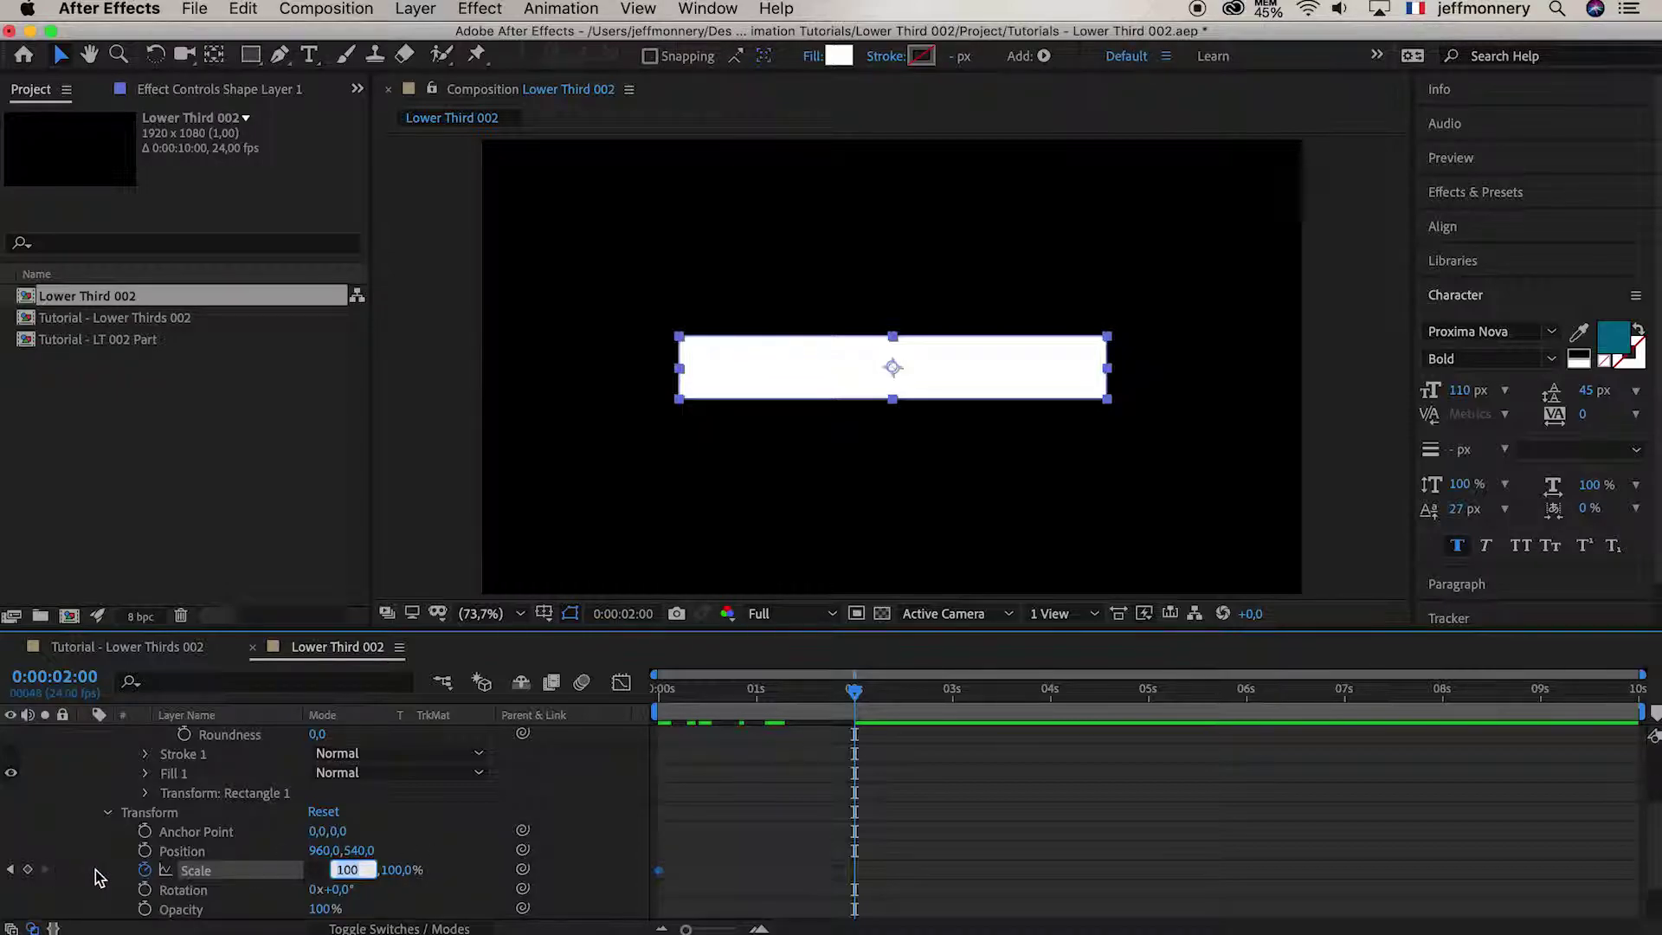
pyautogui.click(27, 870)
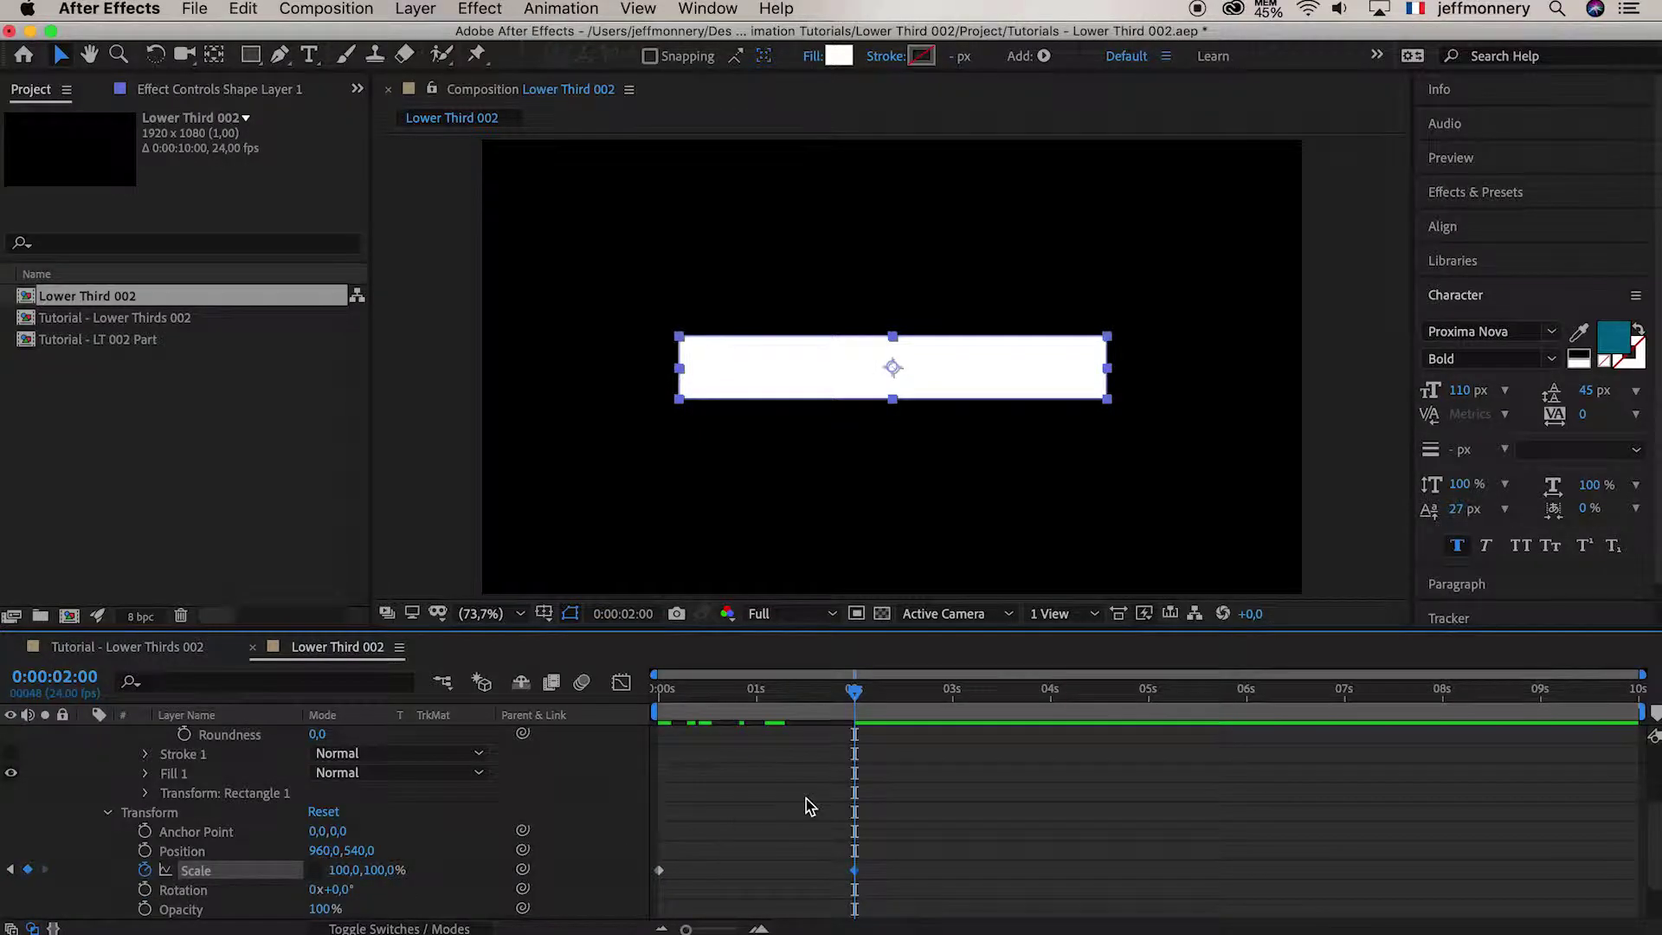
# Set 0% width at 0 s, preview the growing bar, and Easy Ease both keyframes
pyautogui.press('Home')
pyautogui.click(346, 870)
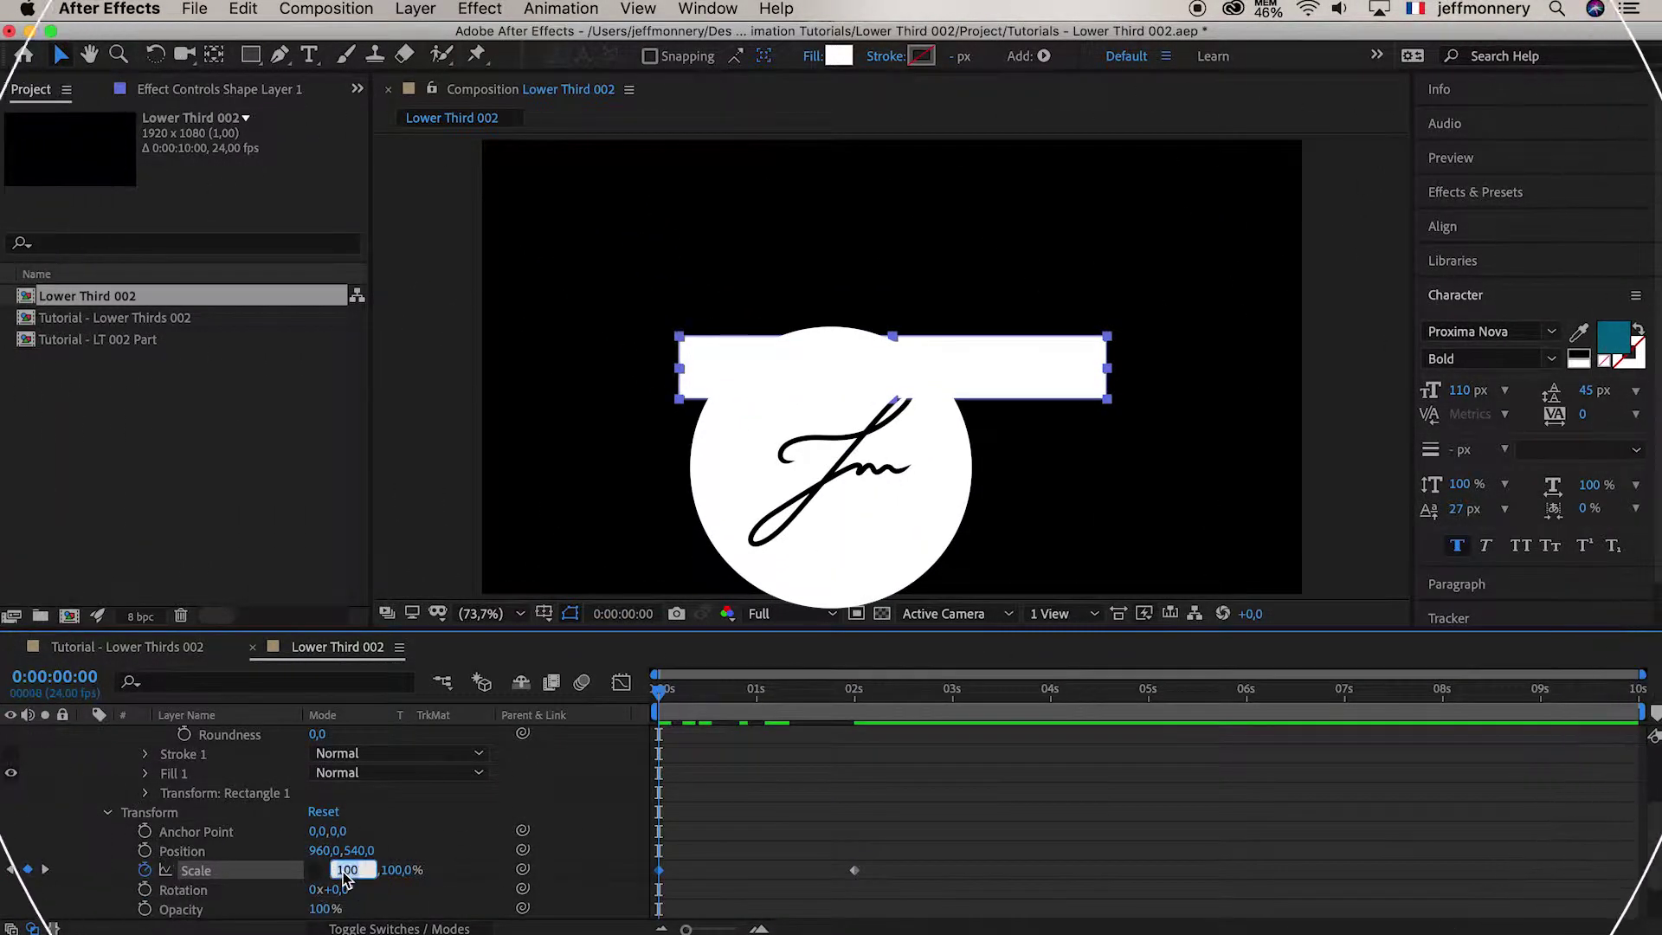
pyautogui.write('0')
pyautogui.press('Return')
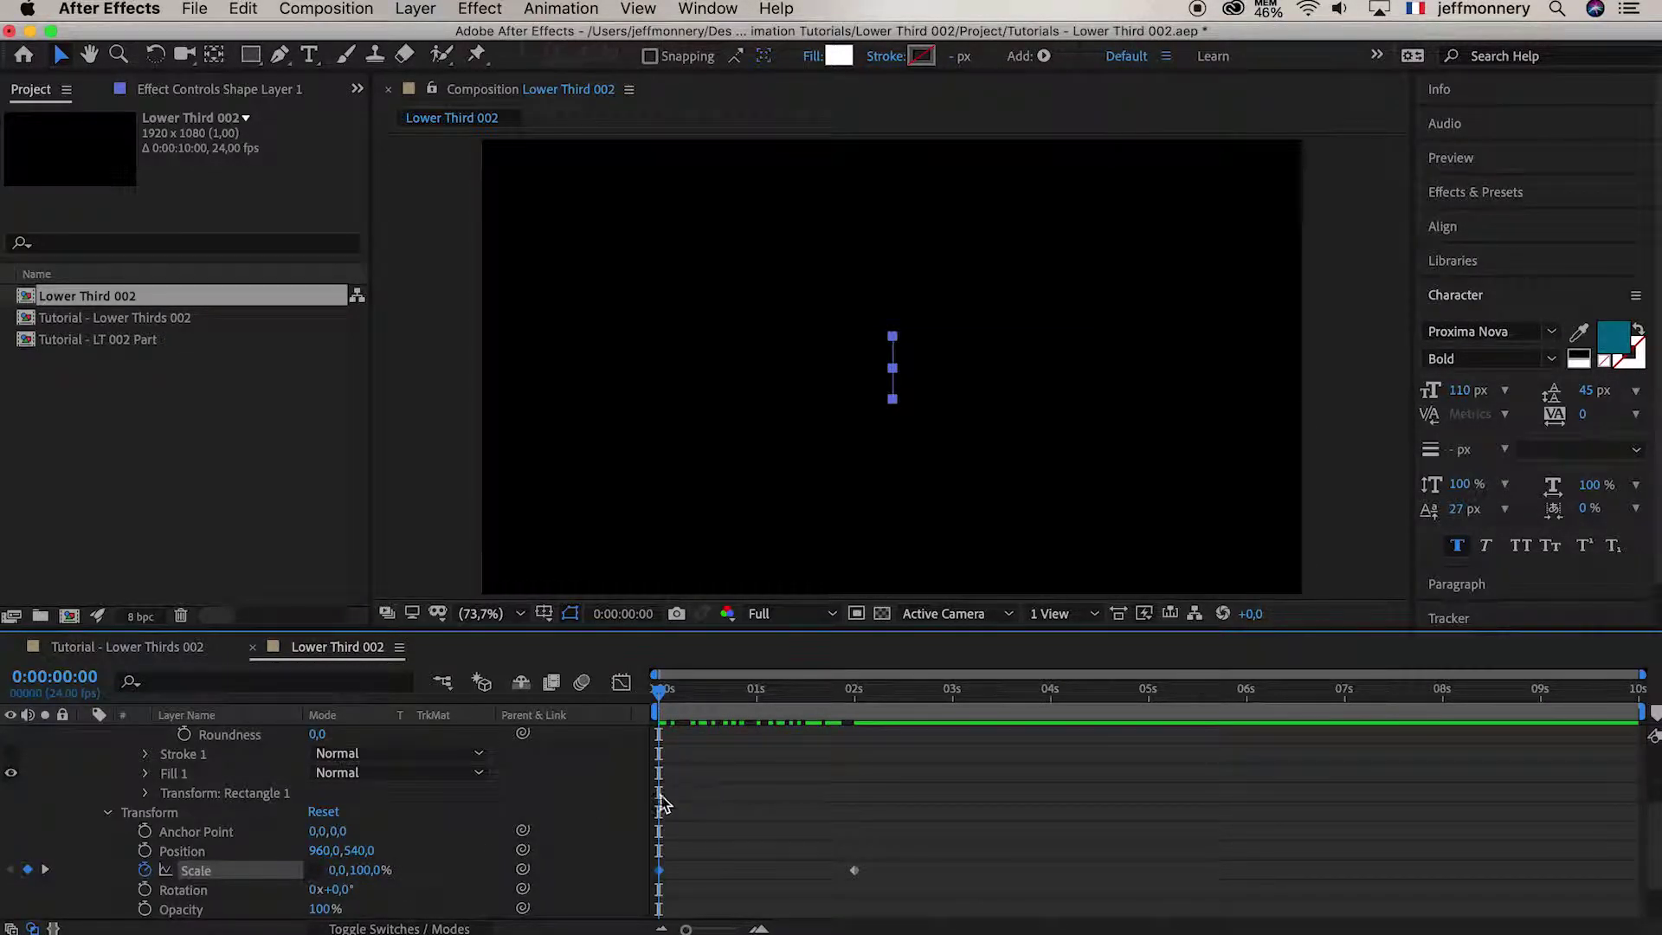
pyautogui.press('space')
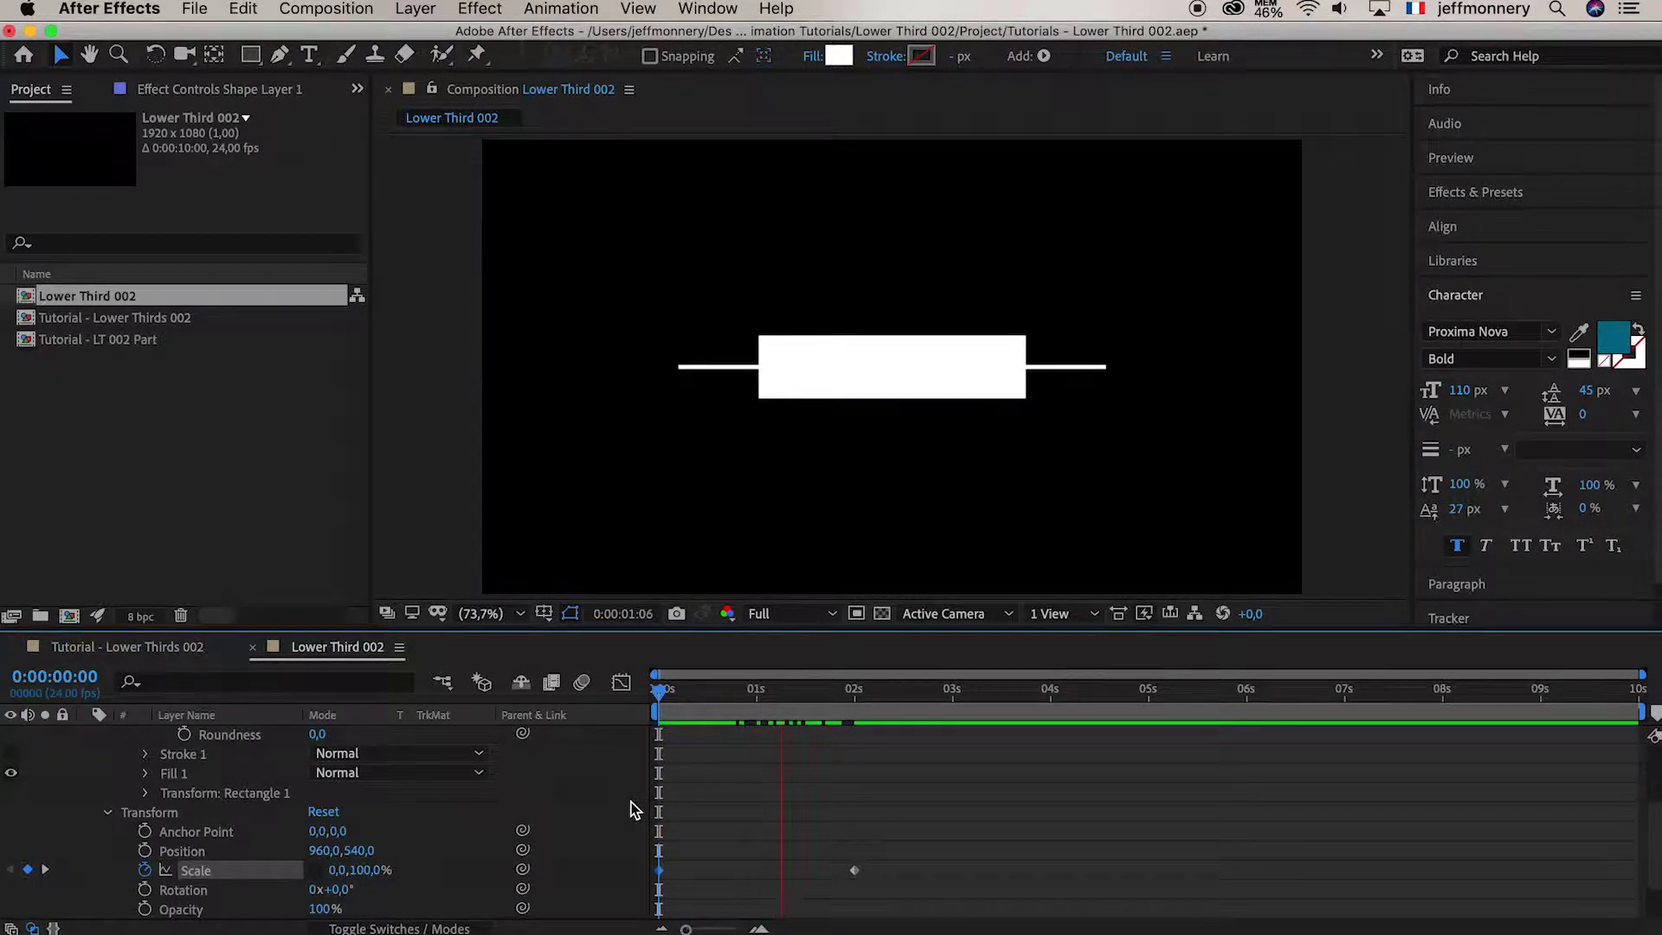
pyautogui.press('space')
pyautogui.moveTo(884, 854); pyautogui.dragTo(651, 893)
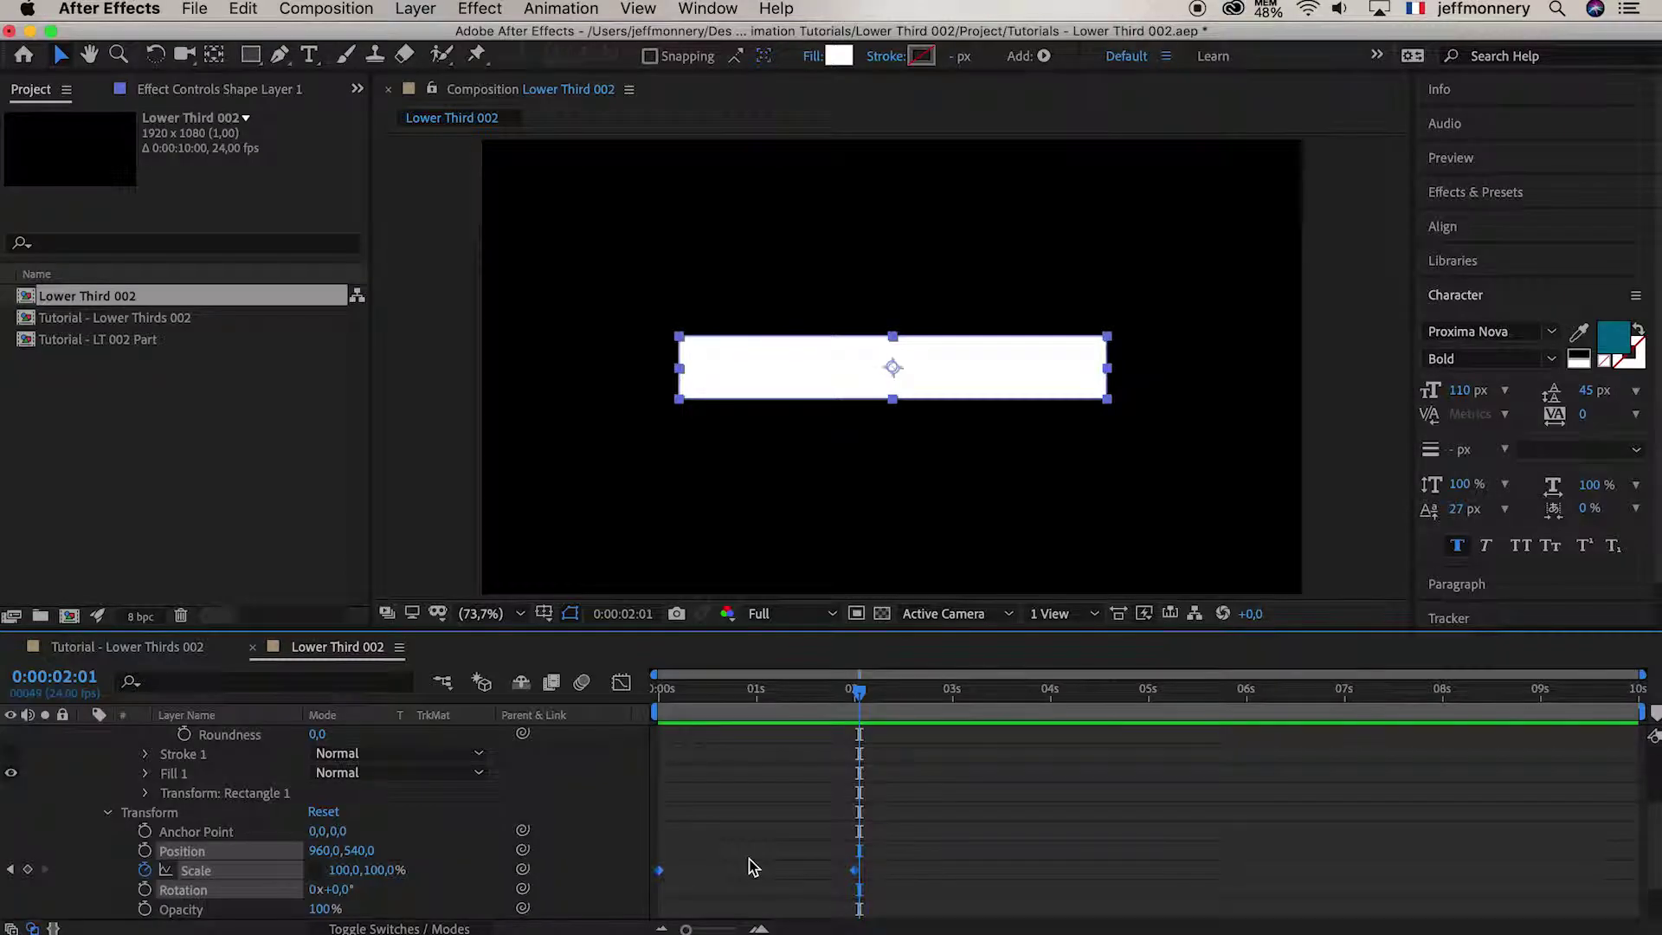
pyautogui.press('F9')
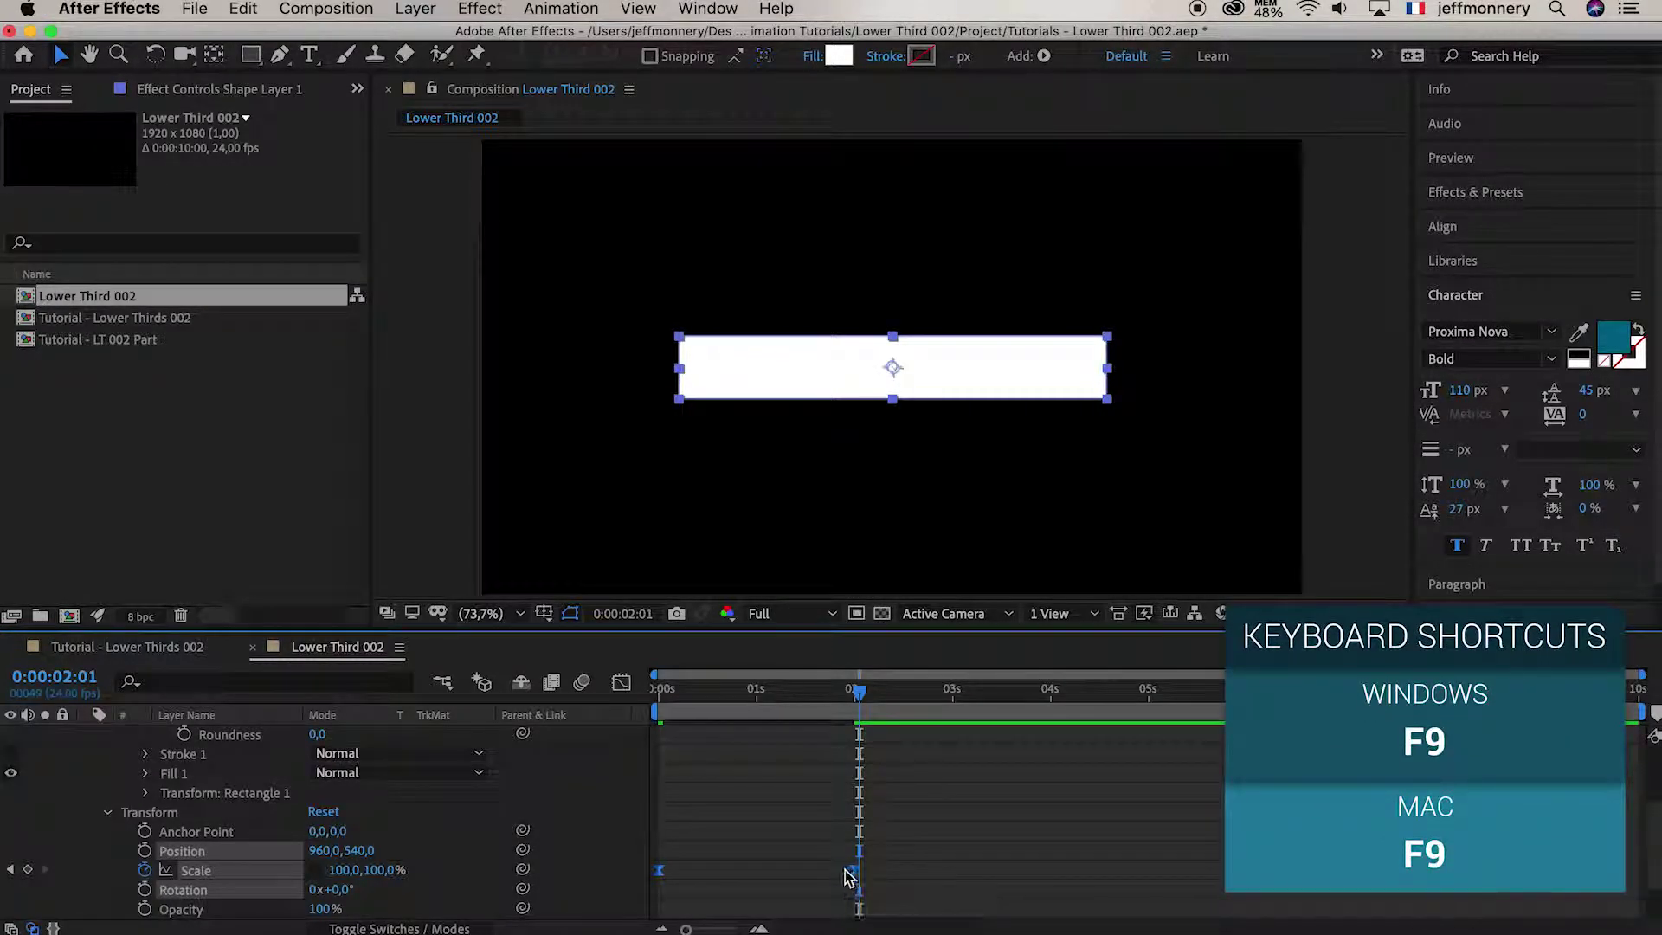
# Ease Shape Layer 1's Scale keyframes so the bar grows fast then settles slowly, and preview it
pyautogui.click(621, 682)
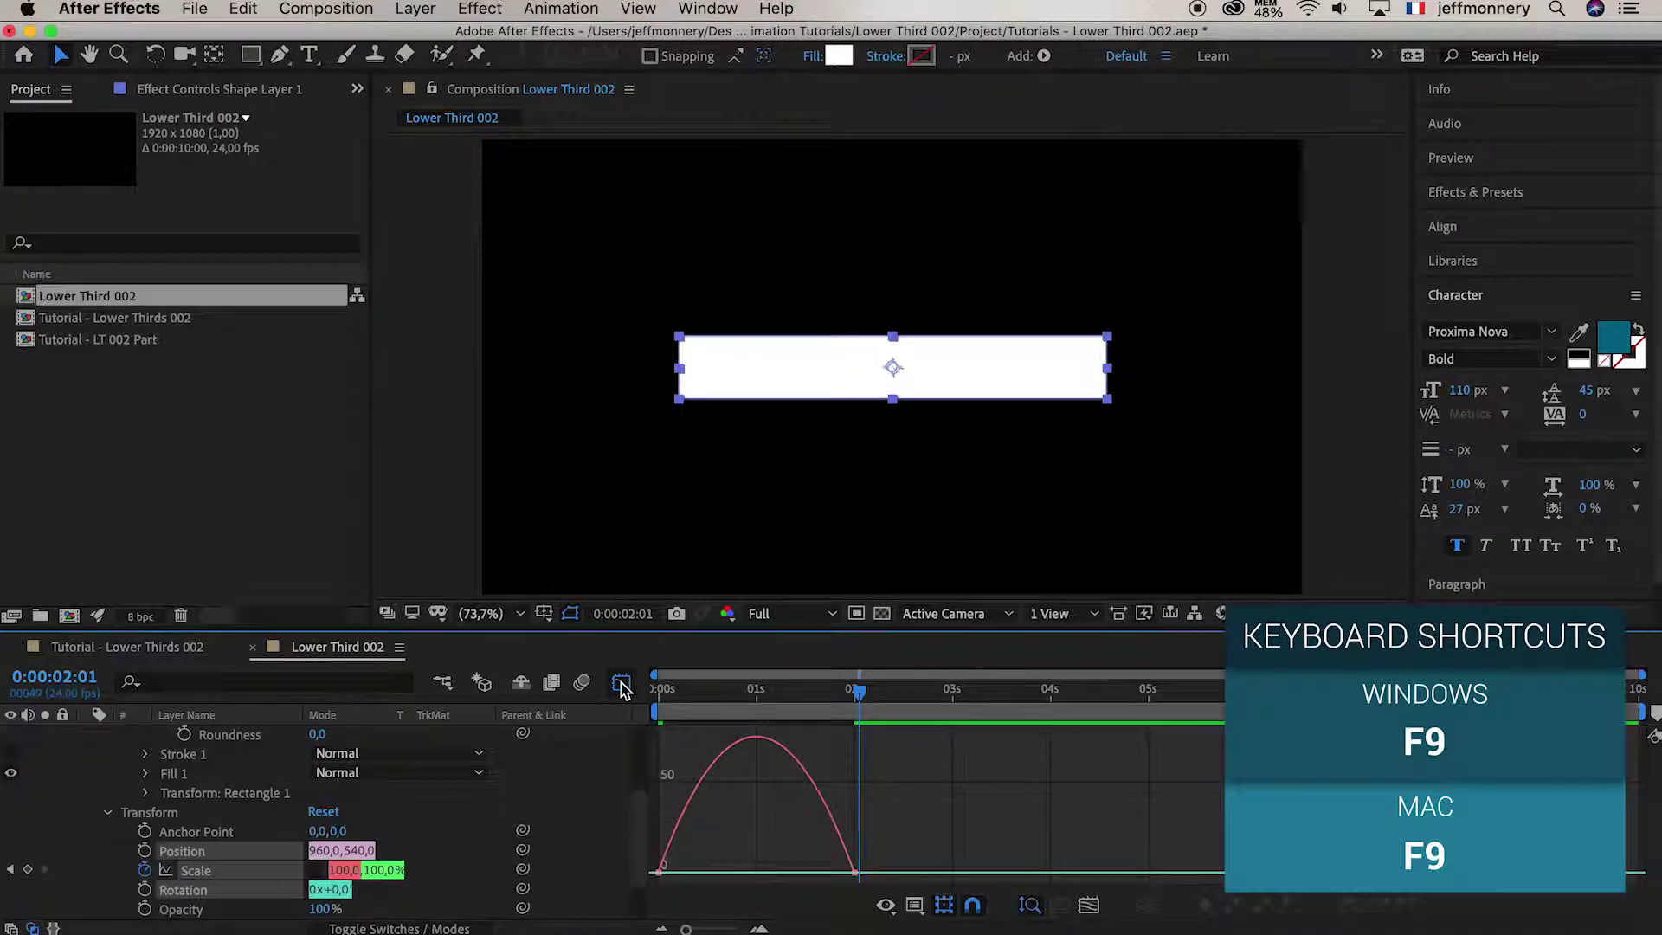
pyautogui.click(831, 828)
pyautogui.moveTo(824, 865); pyautogui.dragTo(753, 870)
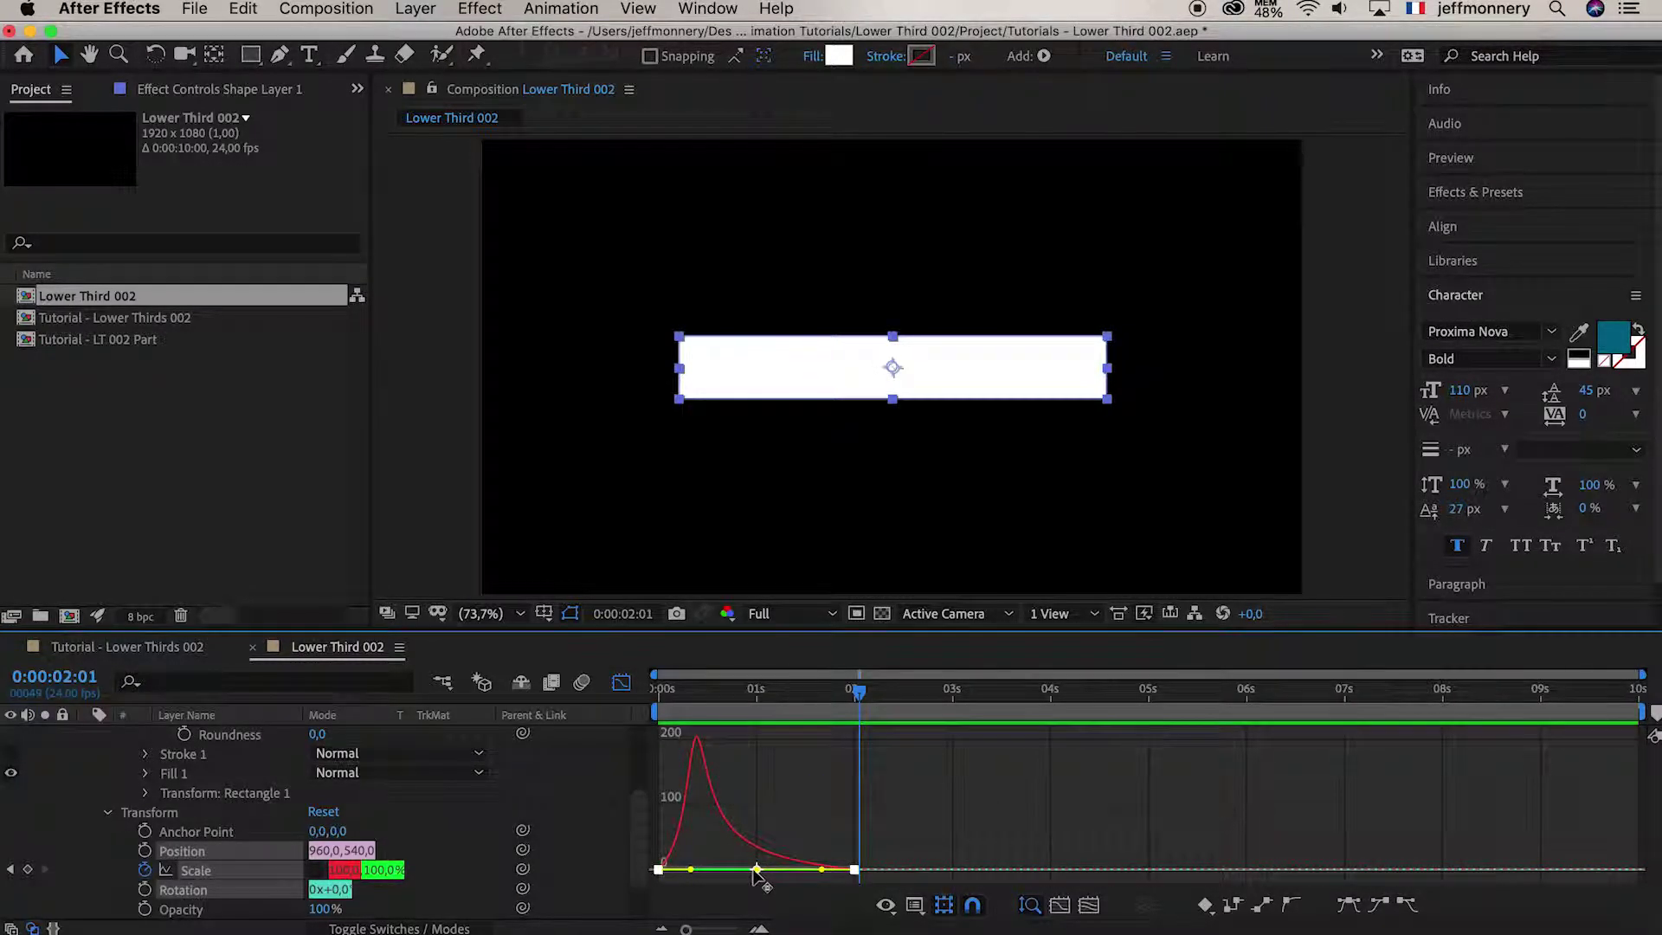
pyautogui.click(622, 684)
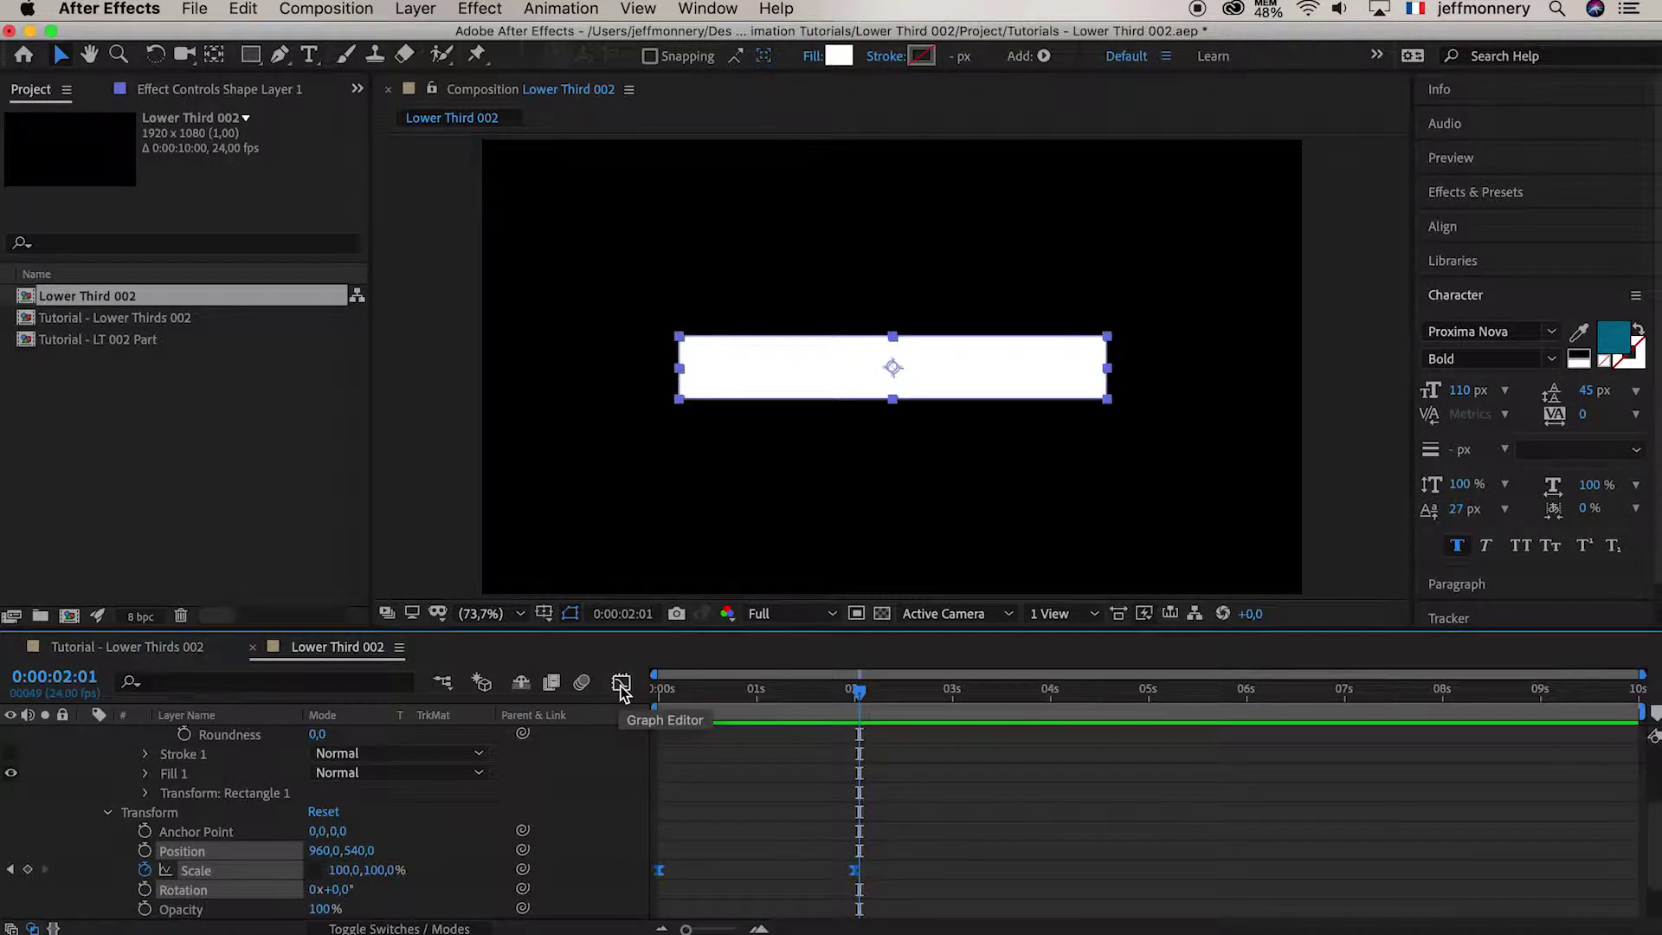
pyautogui.click(808, 864)
pyautogui.moveTo(688, 690); pyautogui.dragTo(596, 691)
pyautogui.press('space')
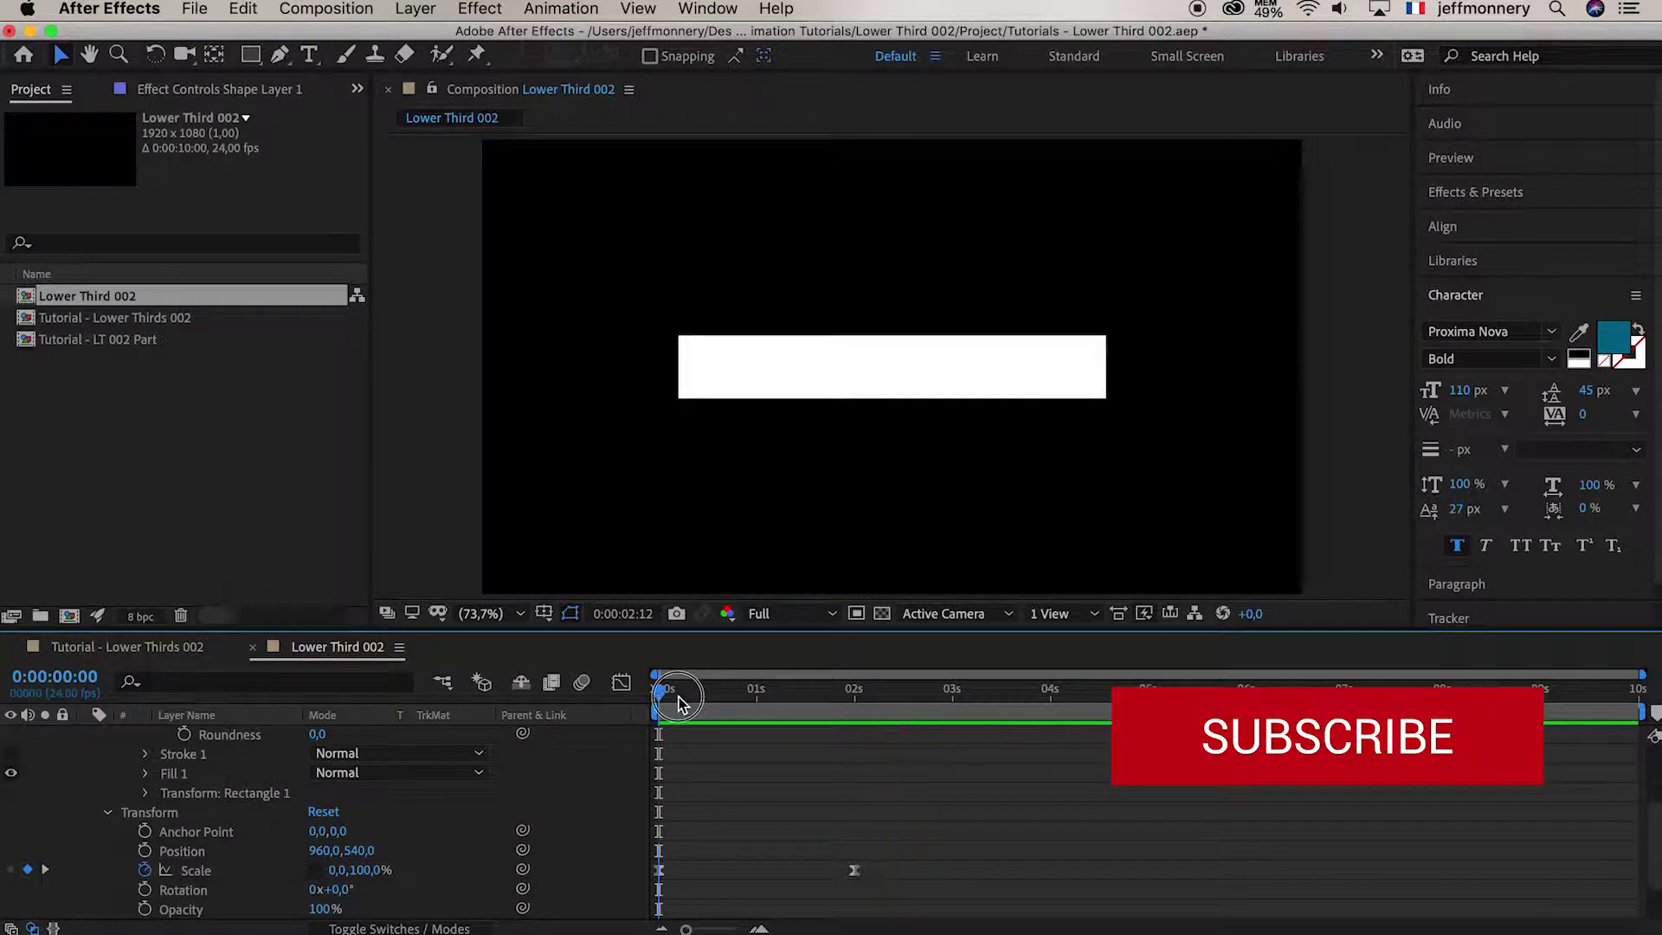
pyautogui.press('space')
pyautogui.press('space')
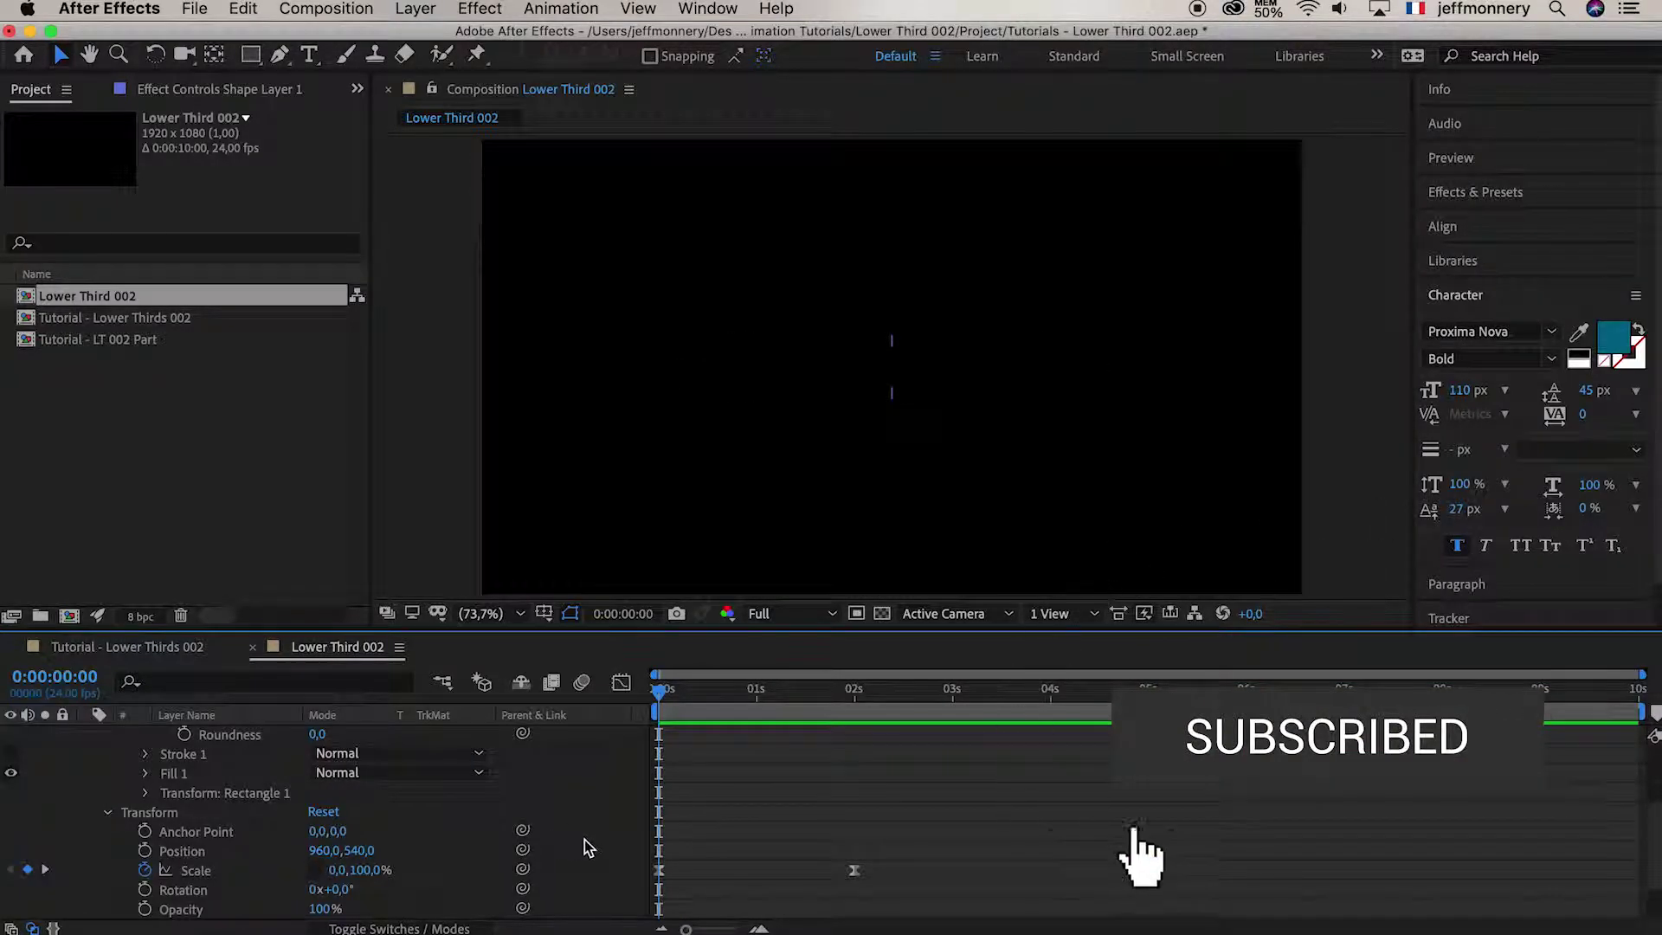
pyautogui.moveTo(661, 693); pyautogui.dragTo(720, 698)
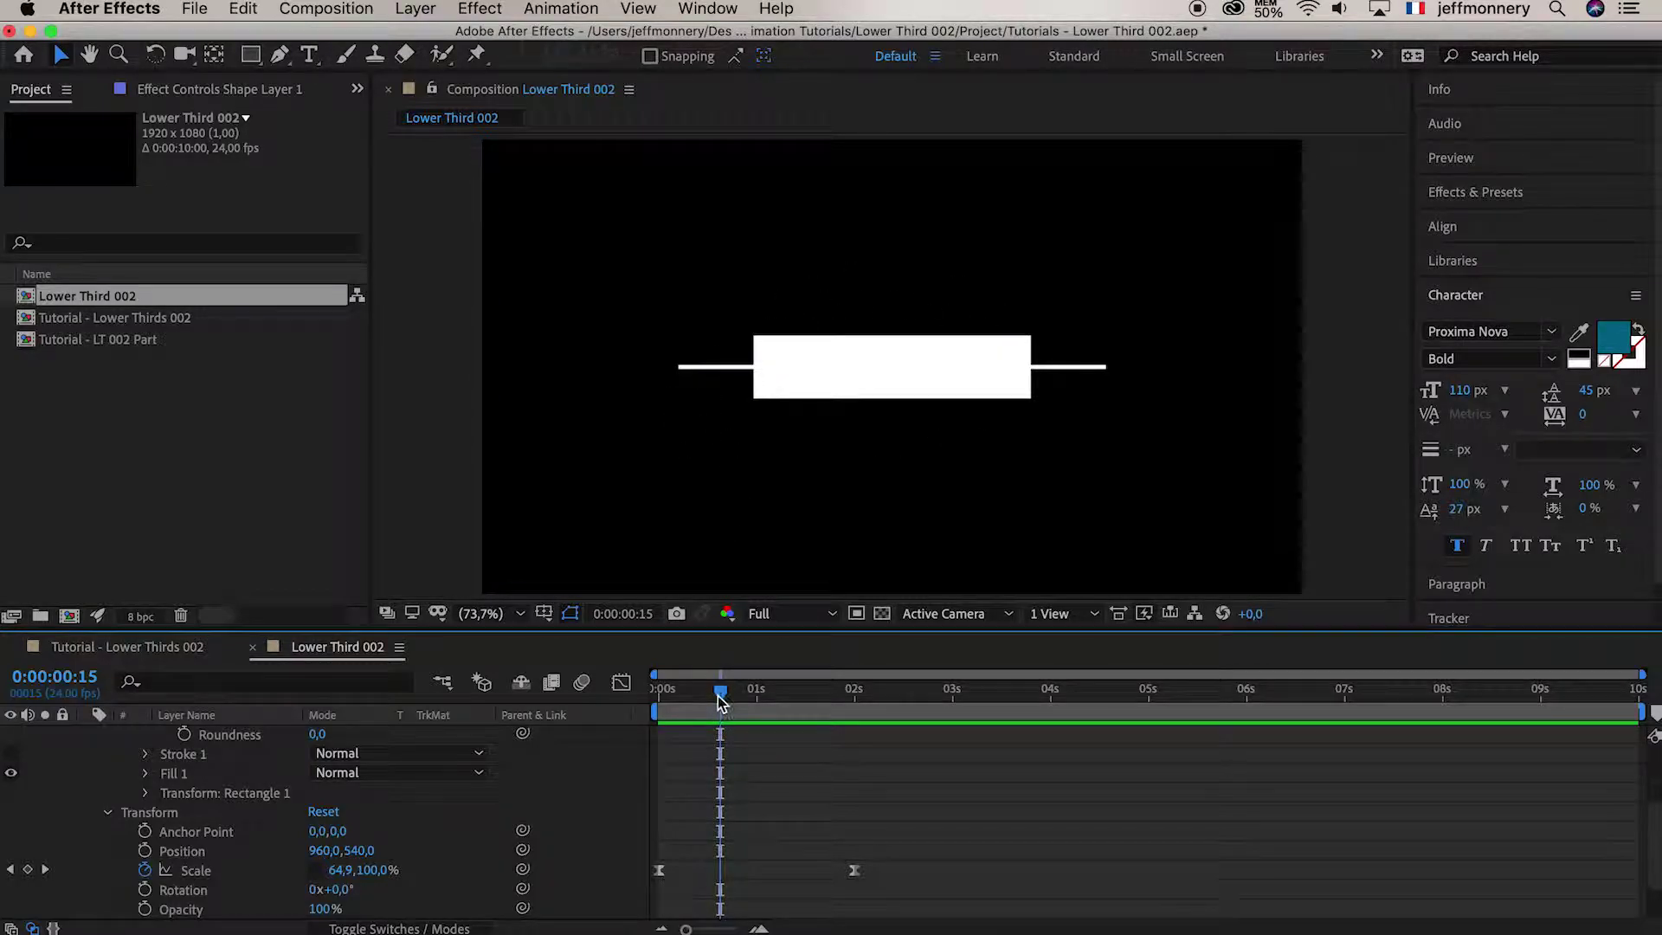
pyautogui.click(159, 643)
pyautogui.moveTo(675, 690); pyautogui.dragTo(823, 698)
pyautogui.click(334, 647)
pyautogui.moveTo(673, 691); pyautogui.dragTo(886, 690)
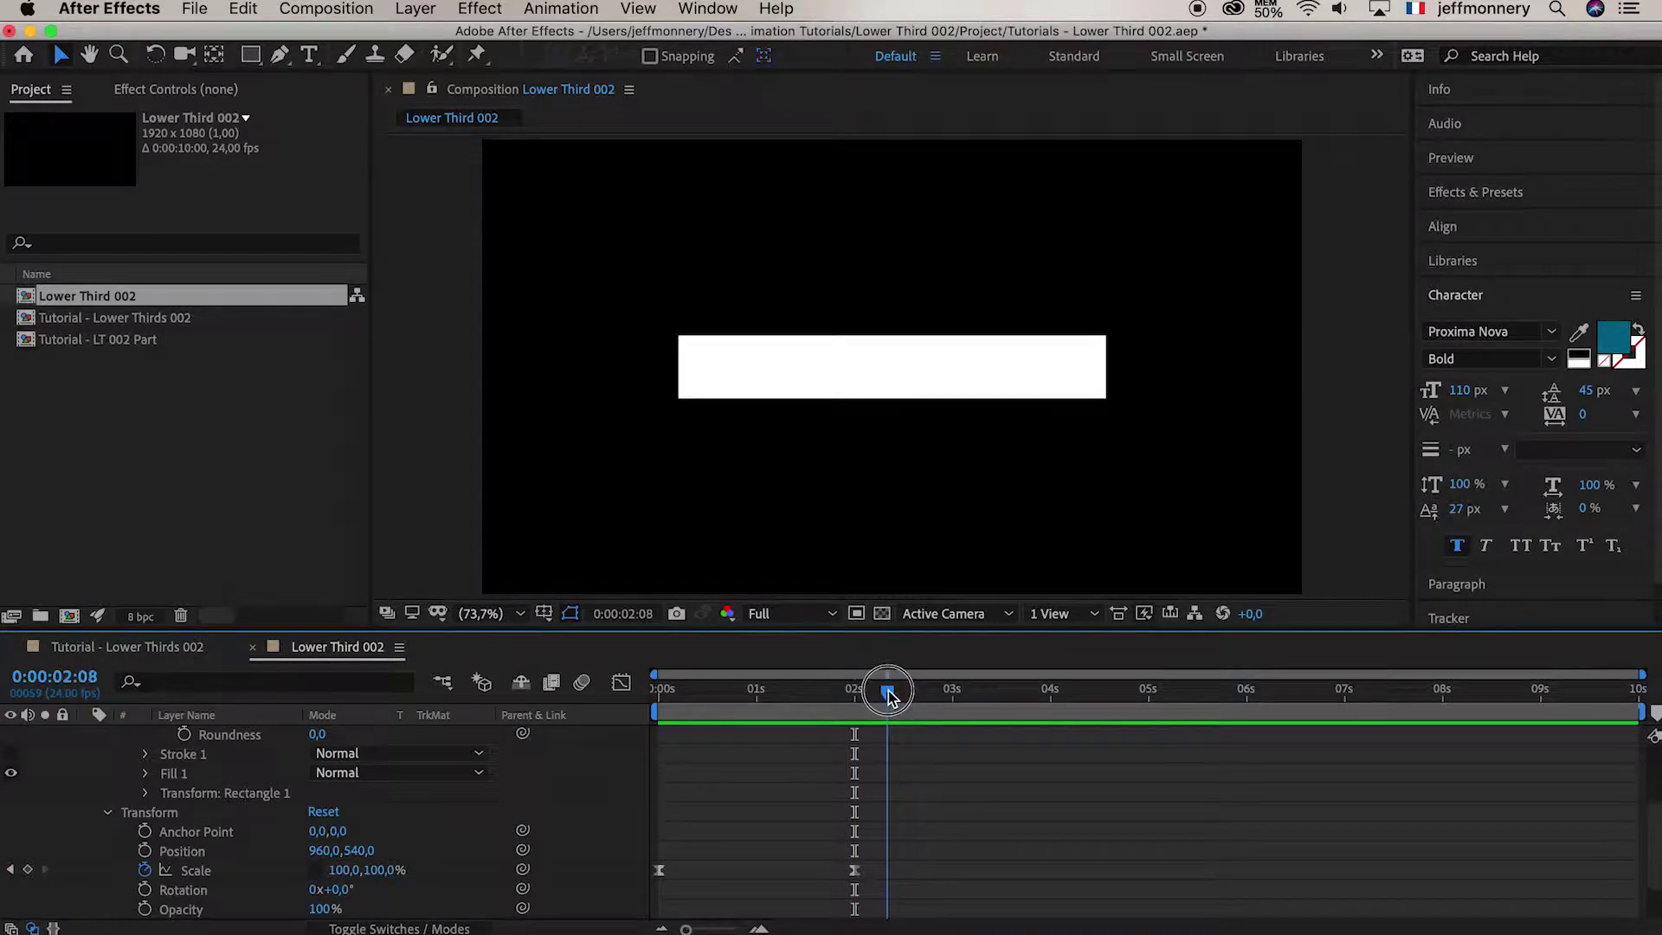
pyautogui.click(197, 832)
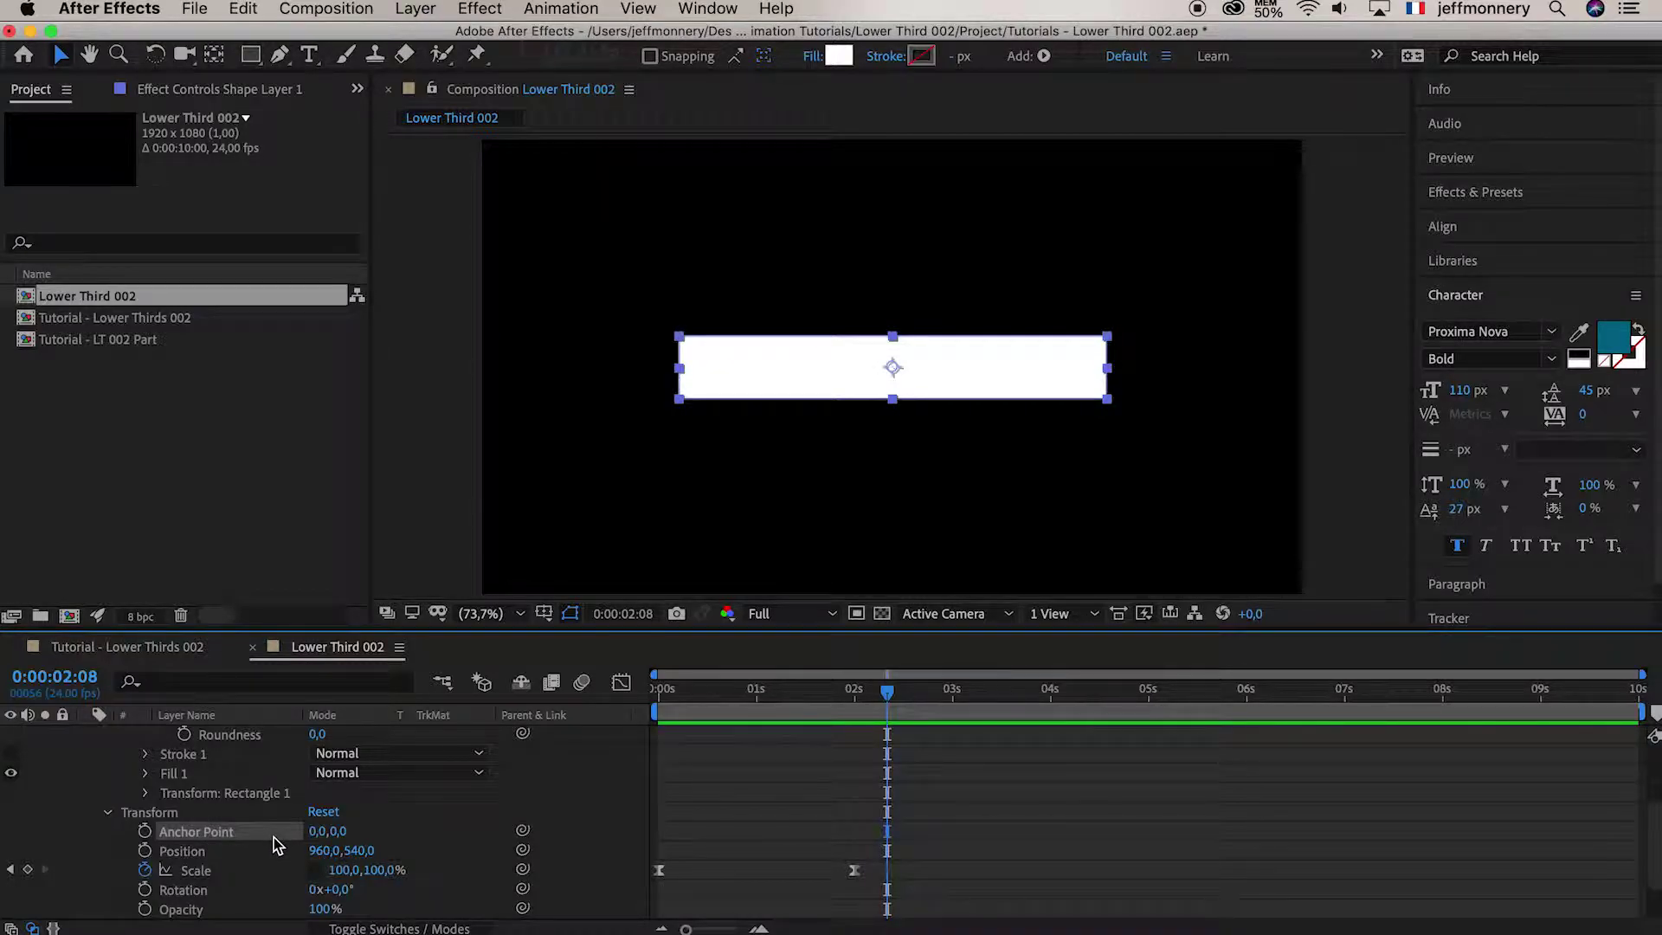
# Drag the anchor to the rectangle's left edge with Pan Behind, undo it, and edit Anchor Point X
pyautogui.click(215, 55)
pyautogui.moveTo(893, 367); pyautogui.dragTo(682, 373)
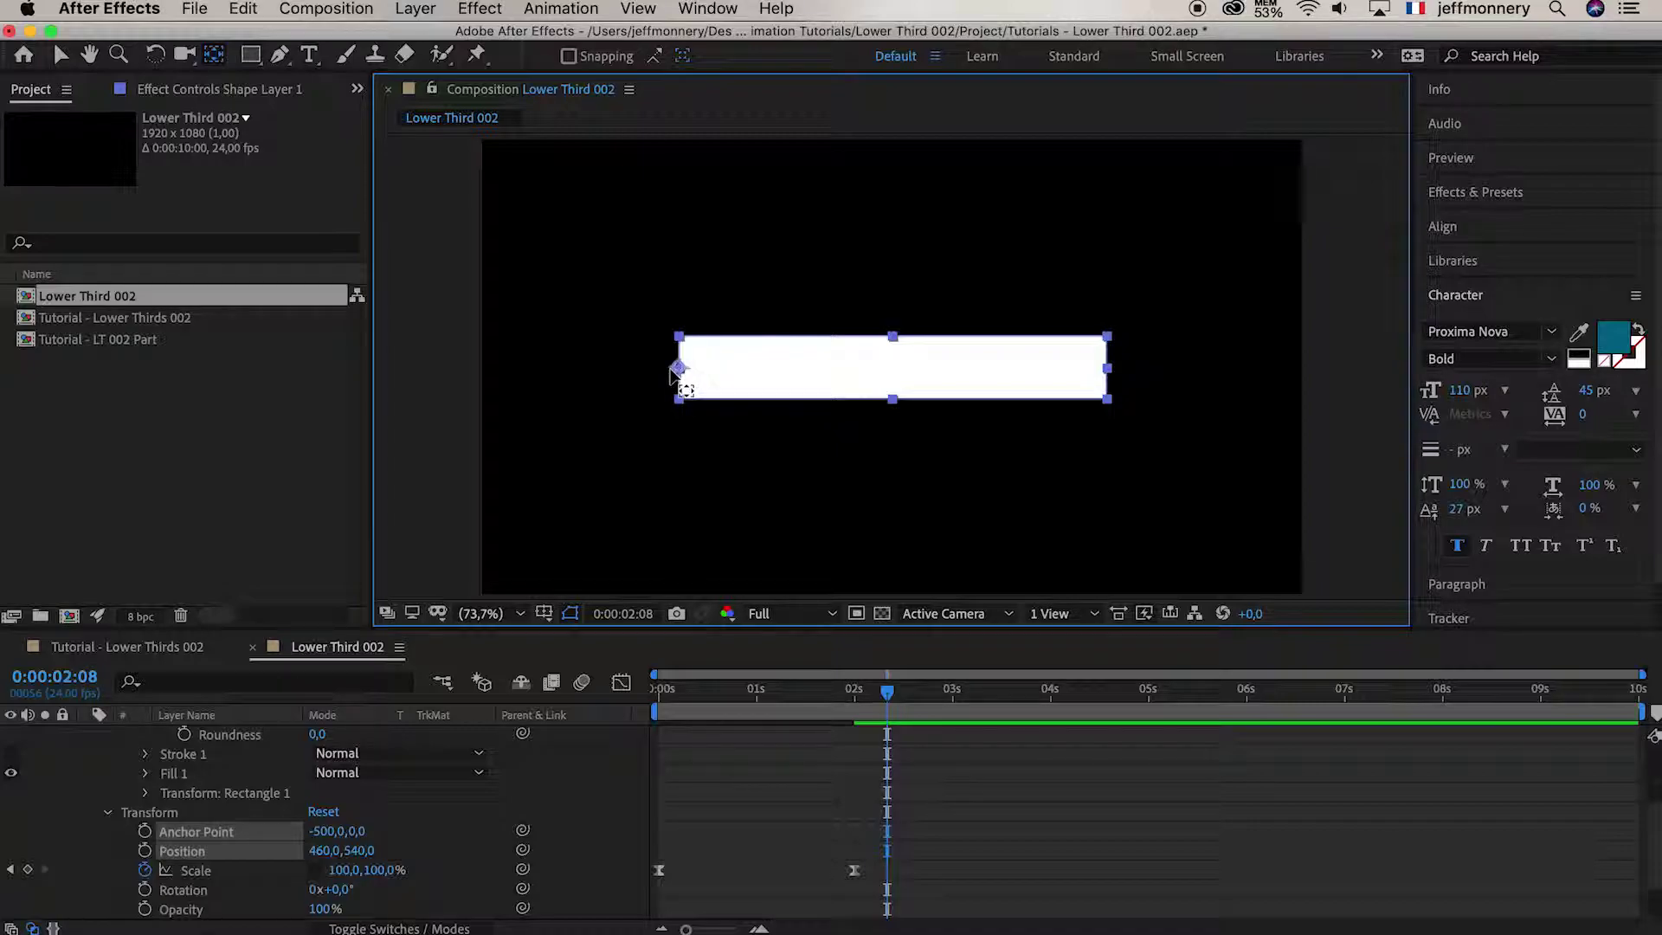
pyautogui.press('super+alt+Home')
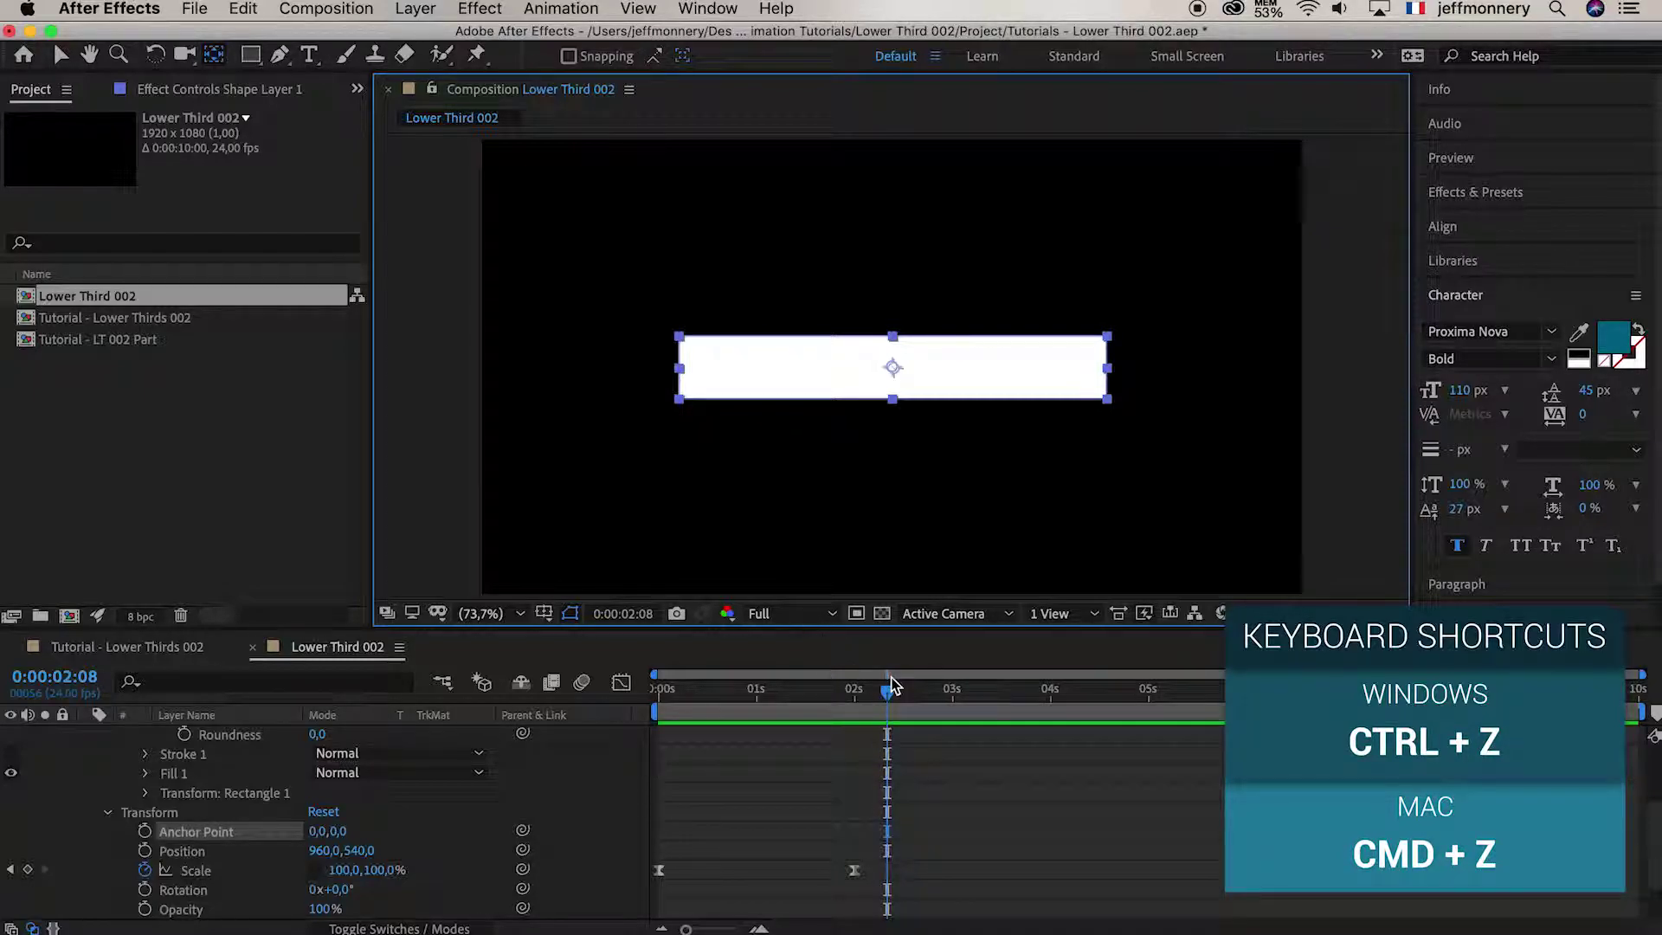
pyautogui.click(183, 832)
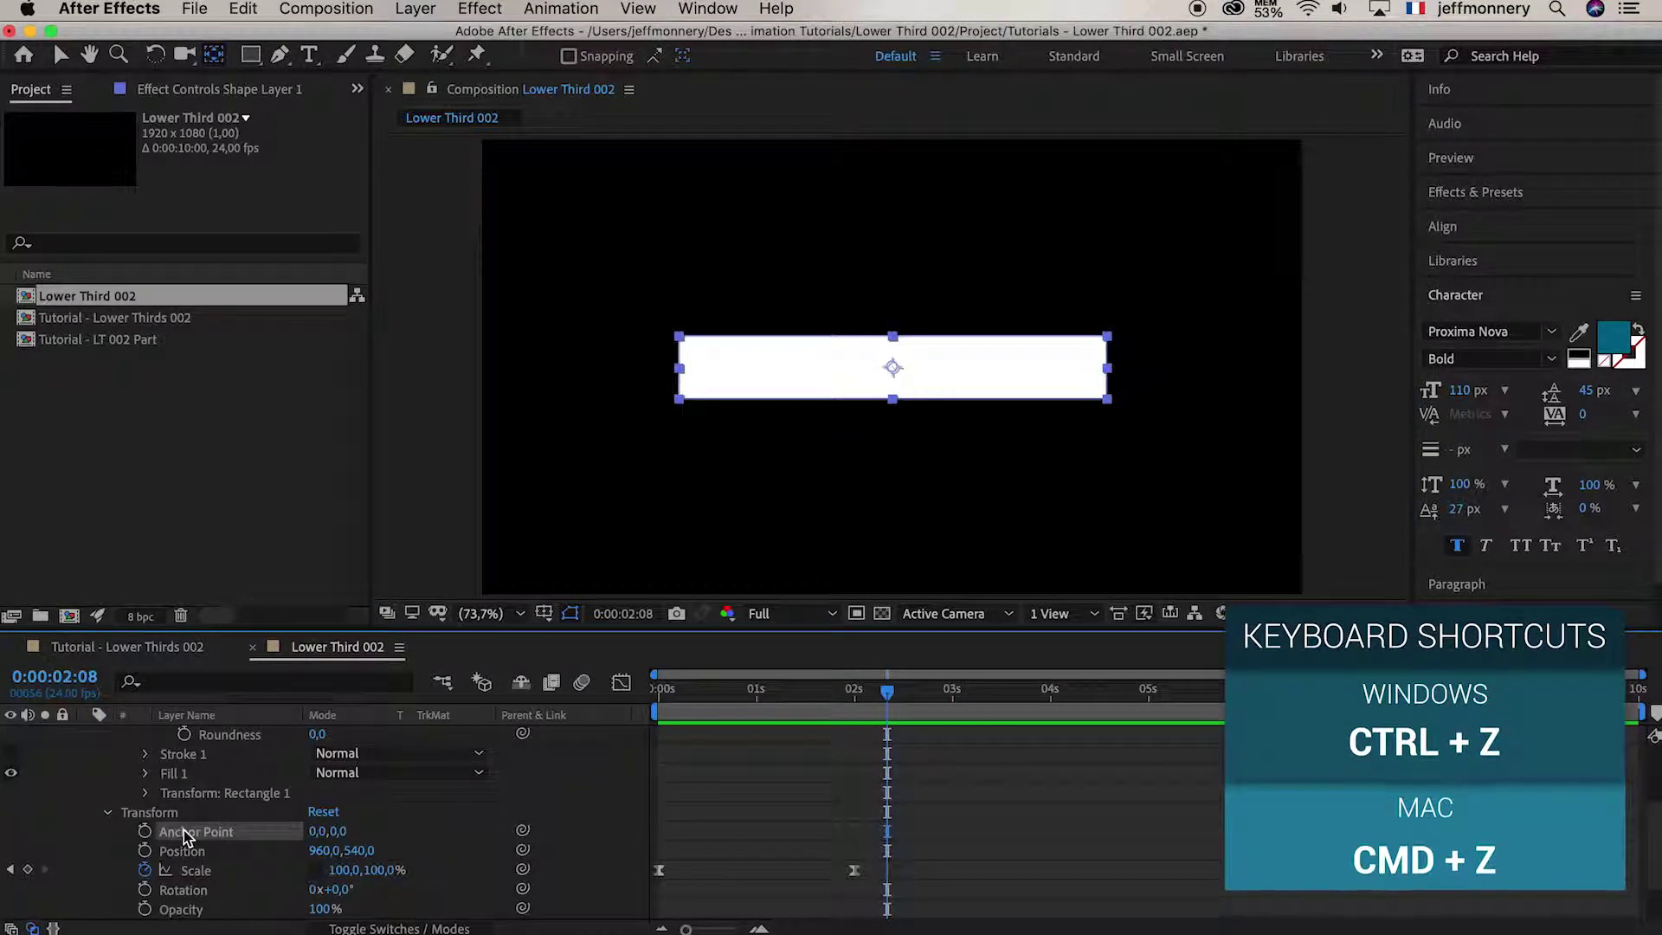
pyautogui.click(314, 832)
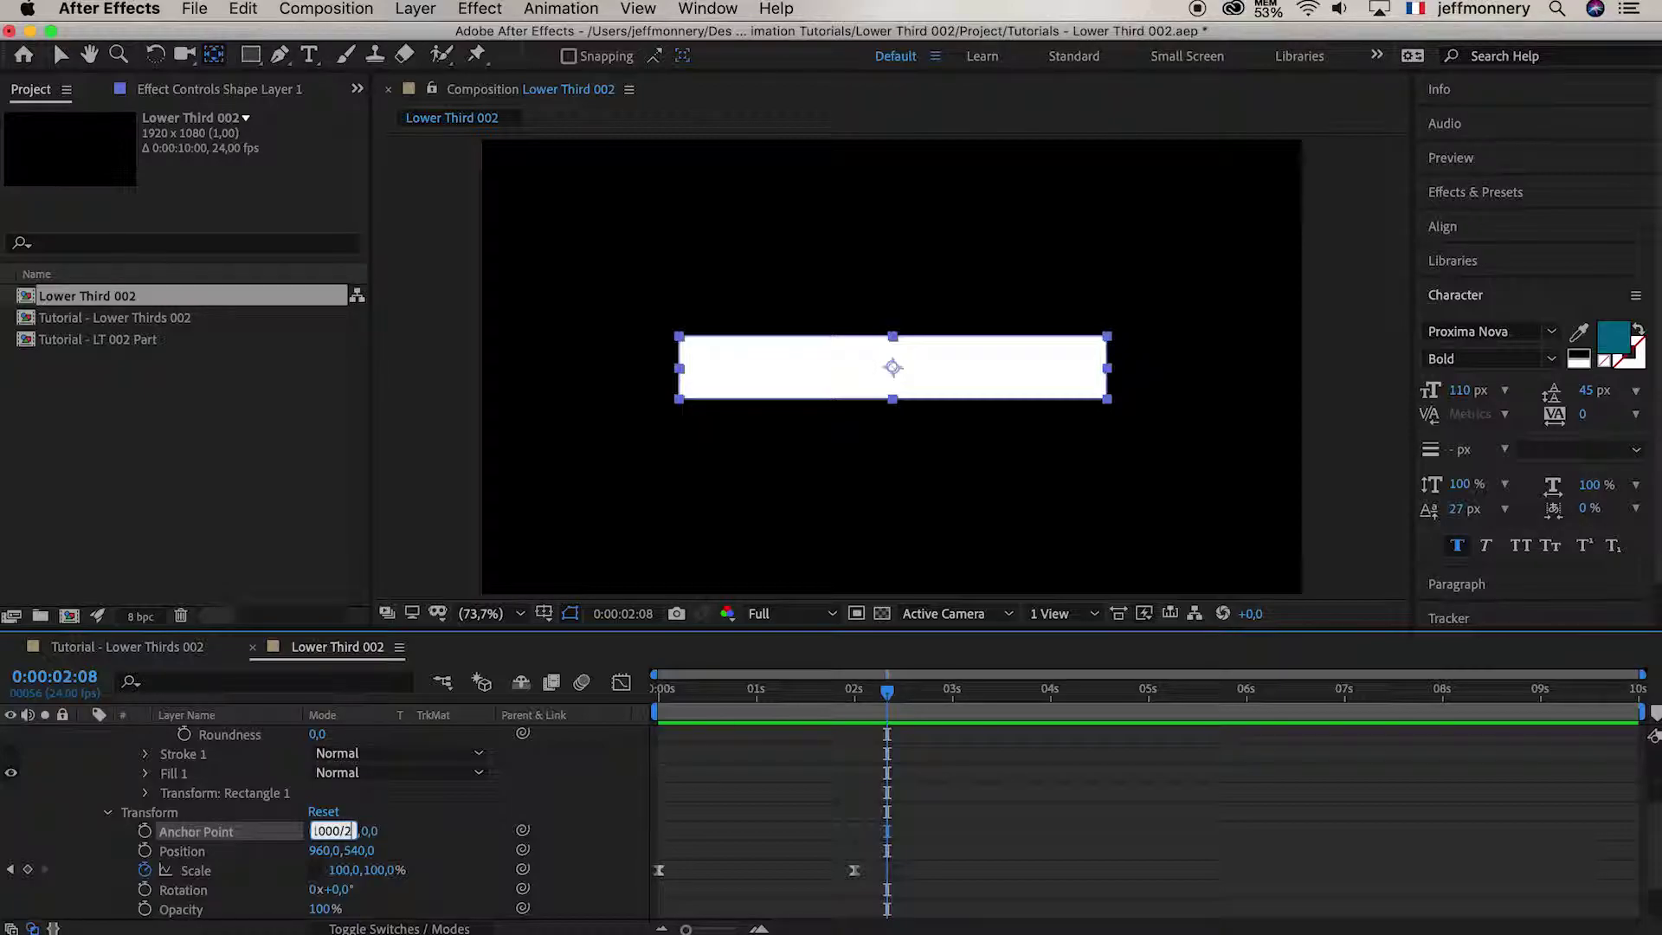
# Set Shape Layer 1's Anchor Point X to -500, the rectangle's left edge
pyautogui.write('1000/2')
pyautogui.press('Return')
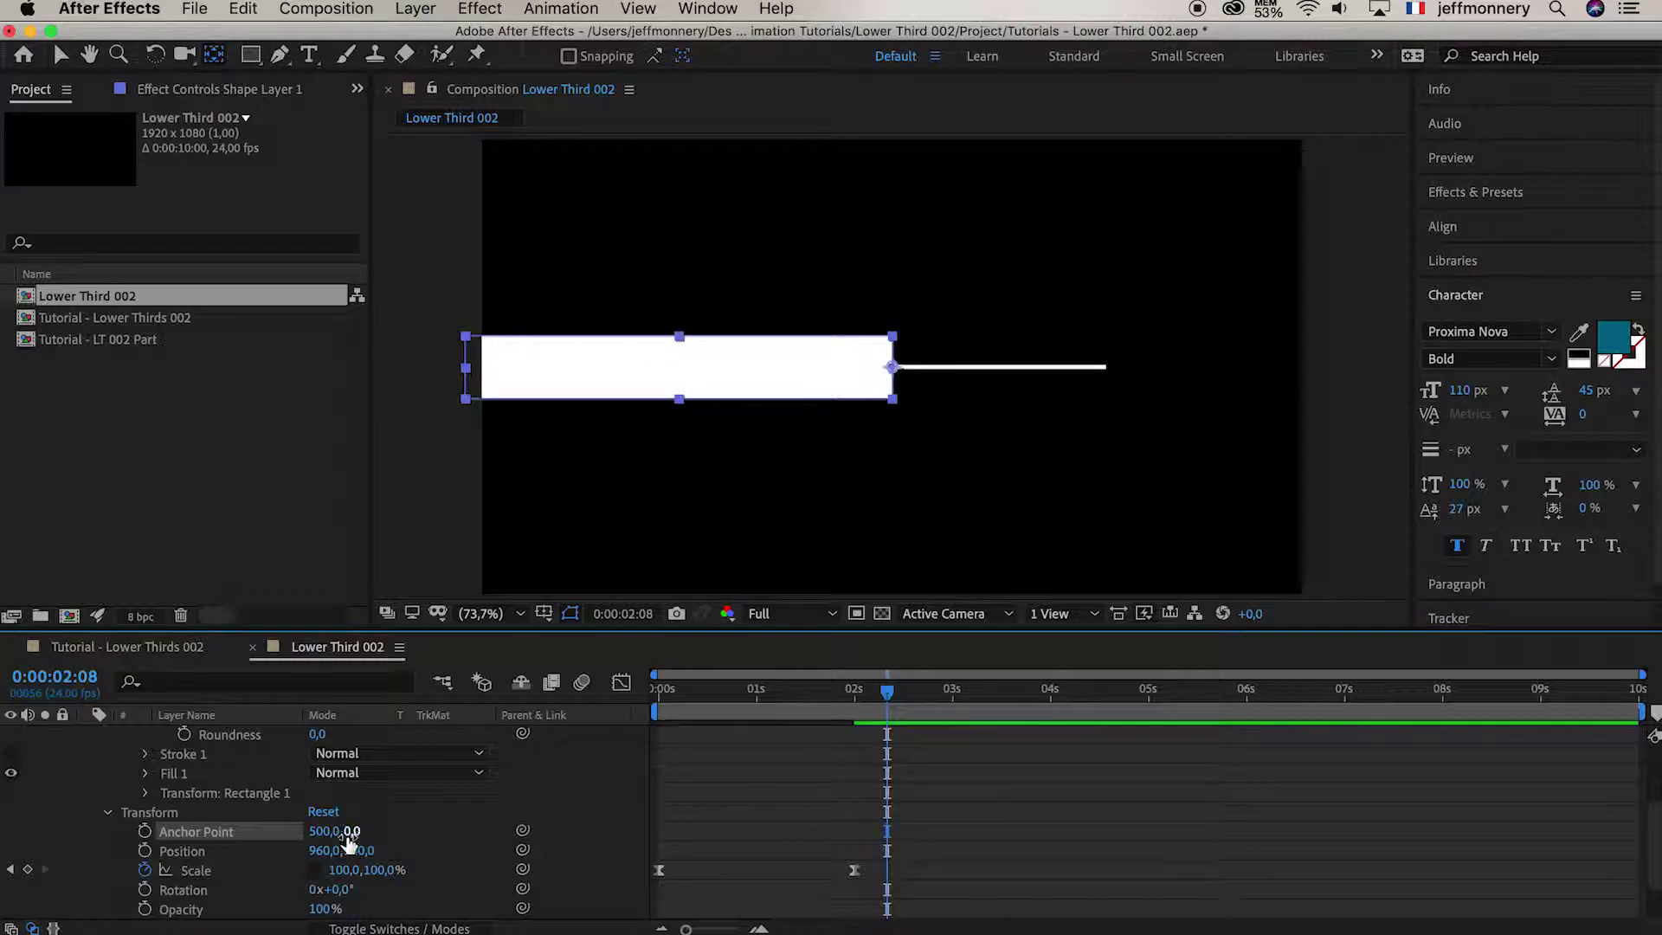
pyautogui.click(315, 831)
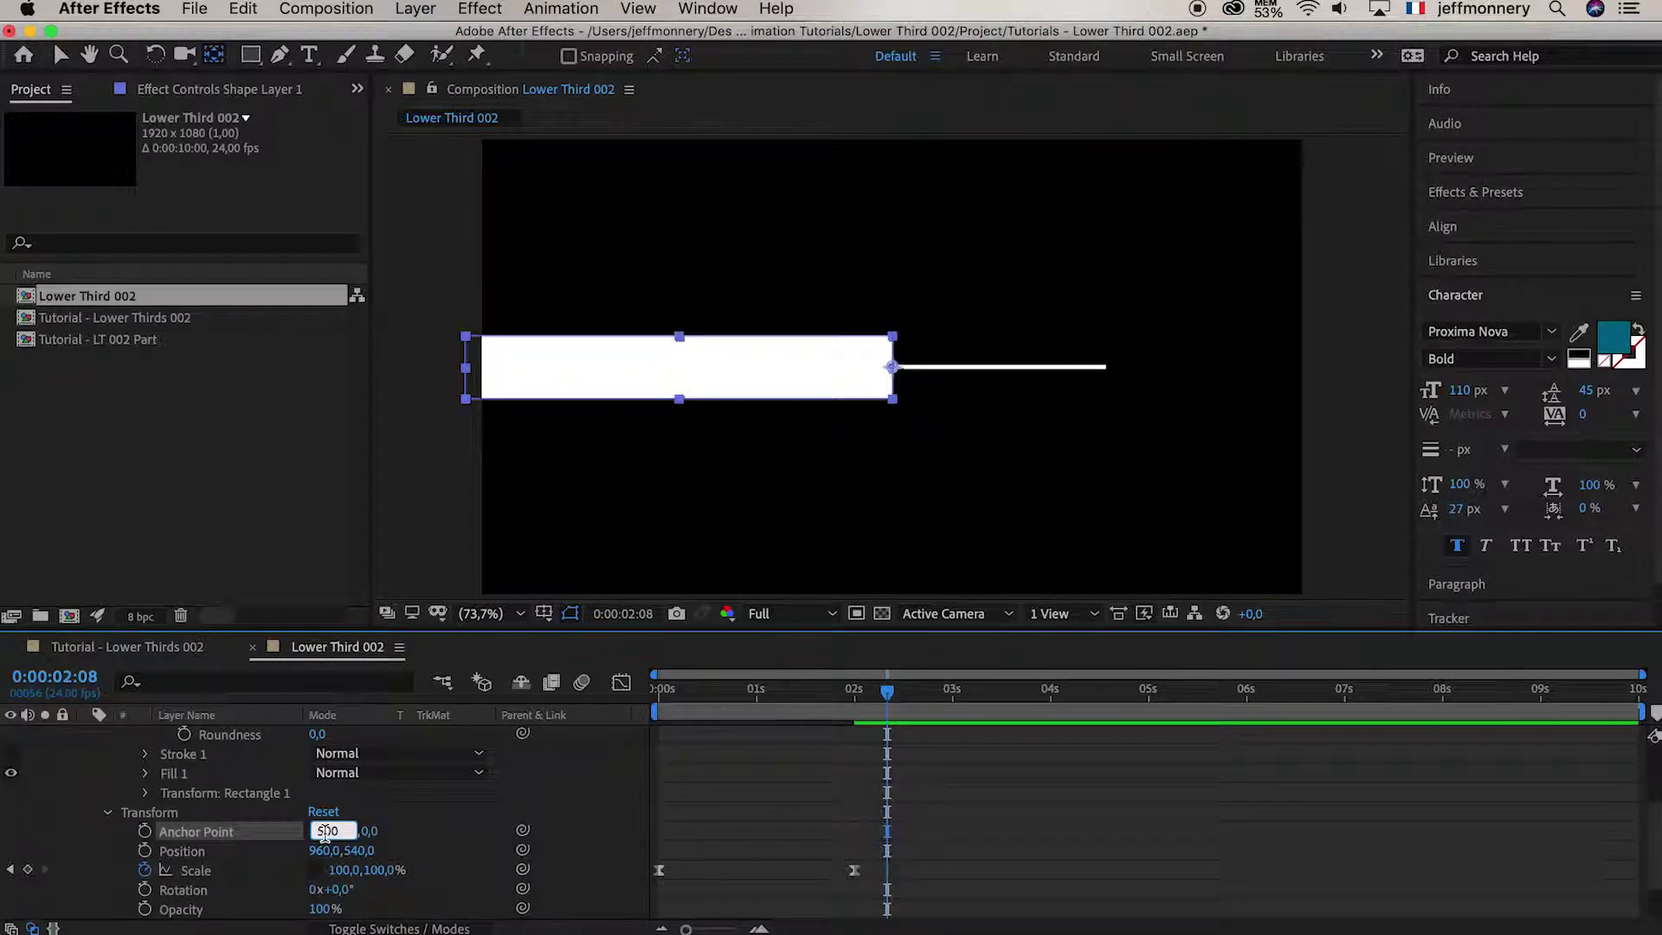
pyautogui.write('-500')
pyautogui.press('Return')
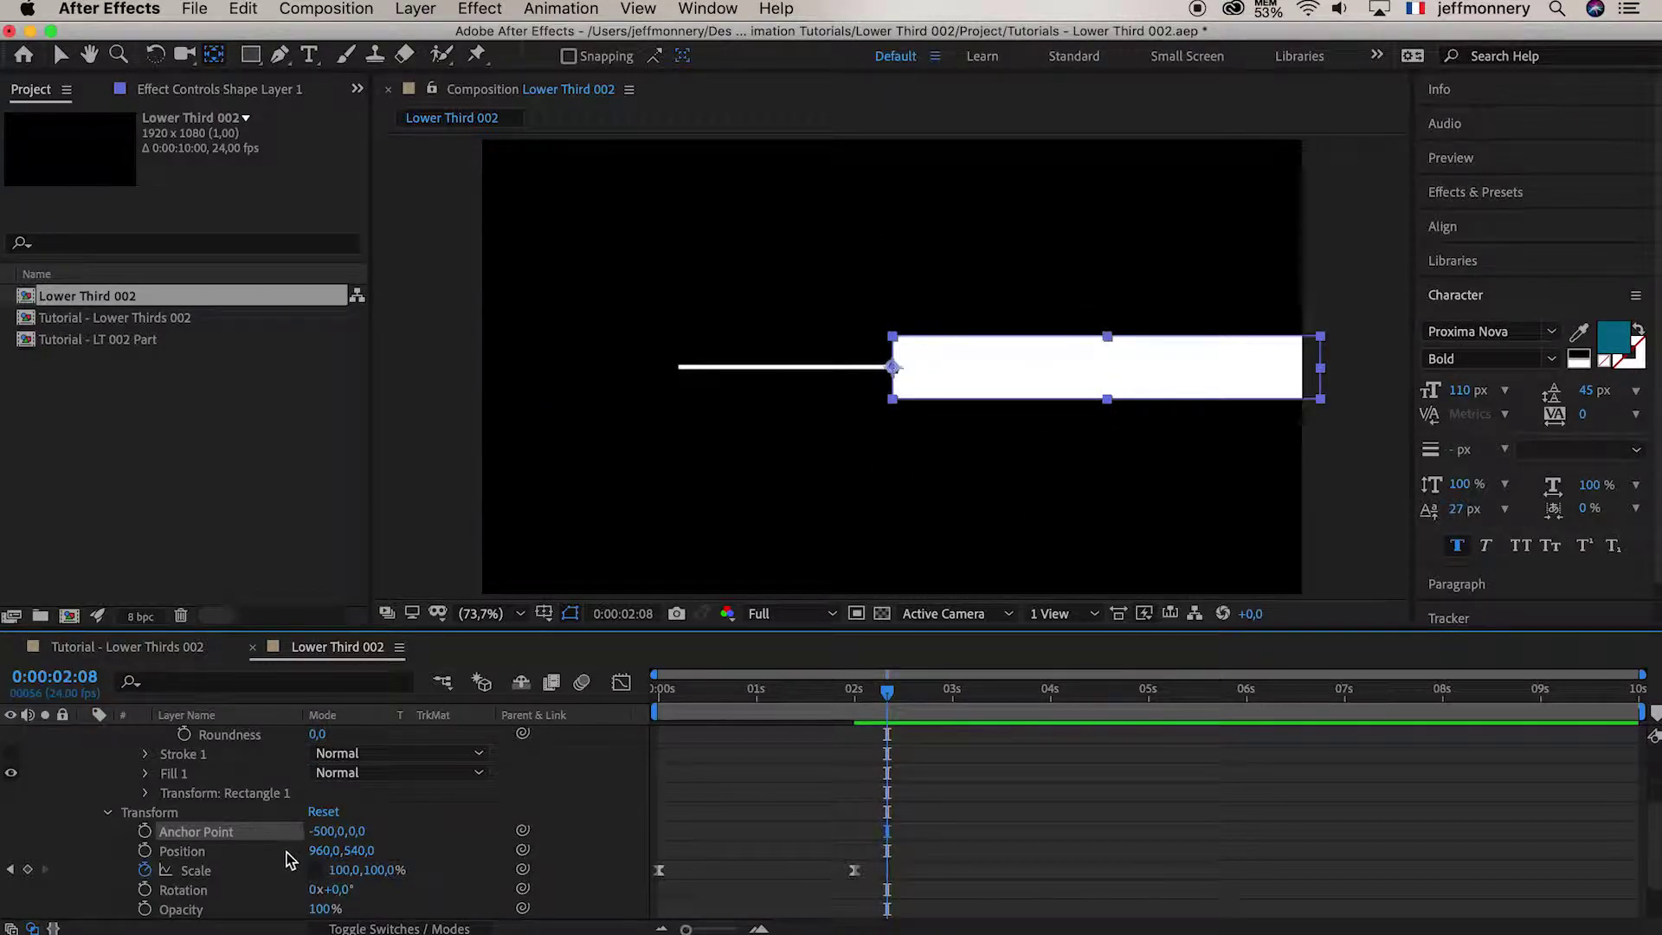
# Set Position X to 960-500 (460) and preview the bar growing from its left edge
pyautogui.click(323, 851)
pyautogui.press('Right')
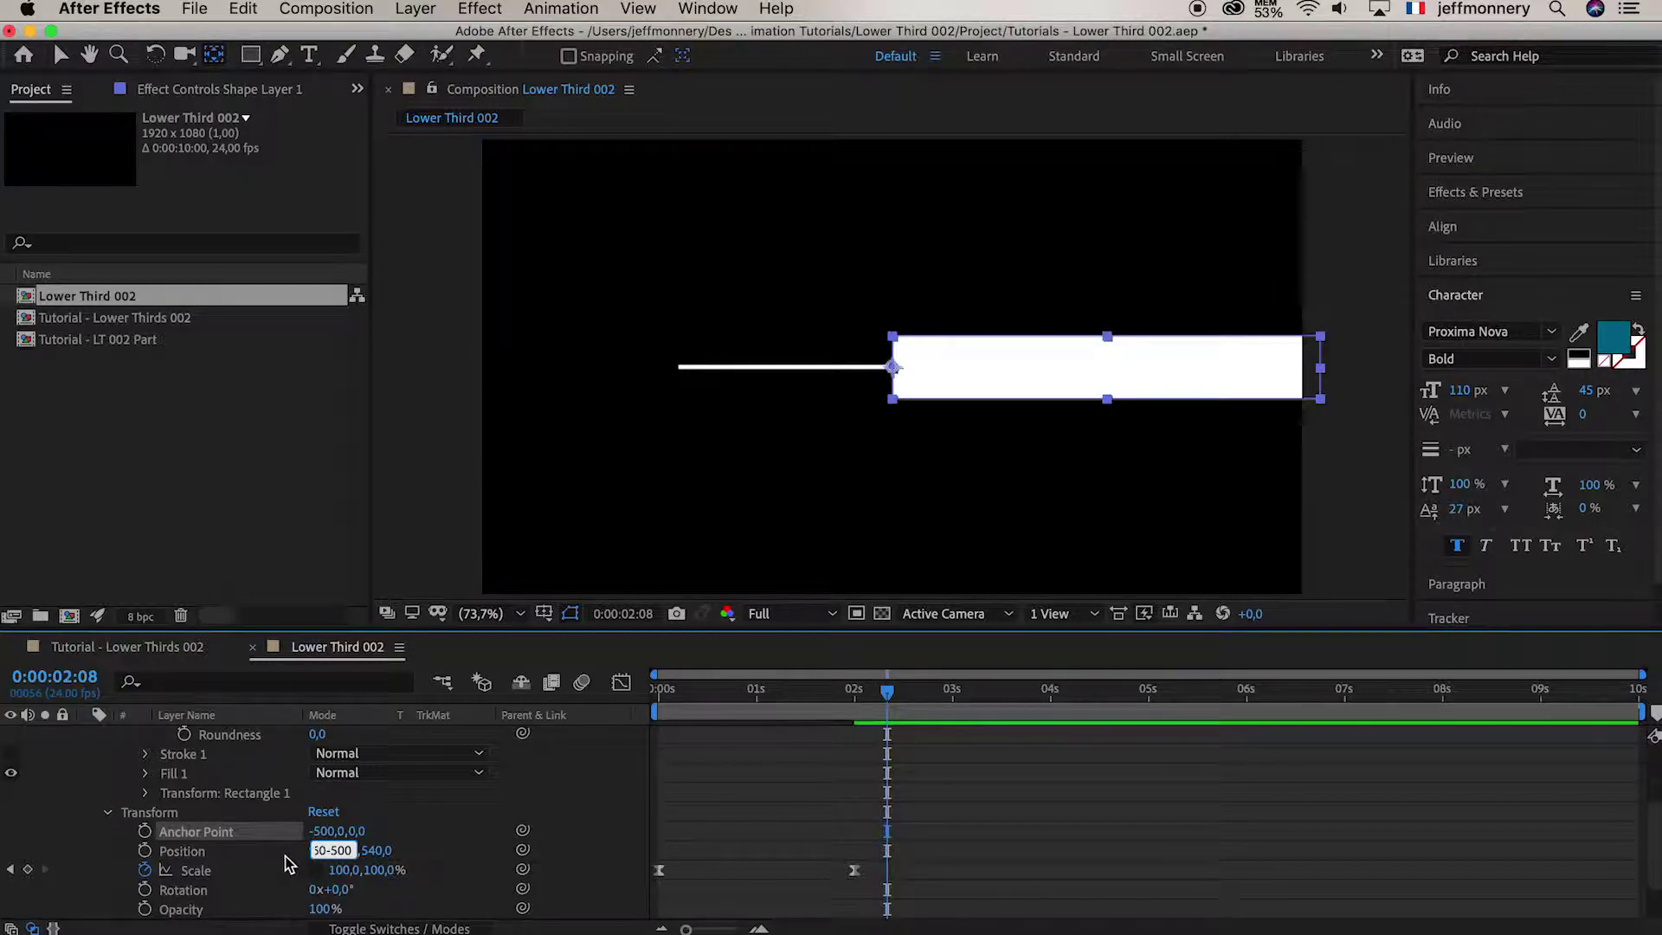
pyautogui.press('Return')
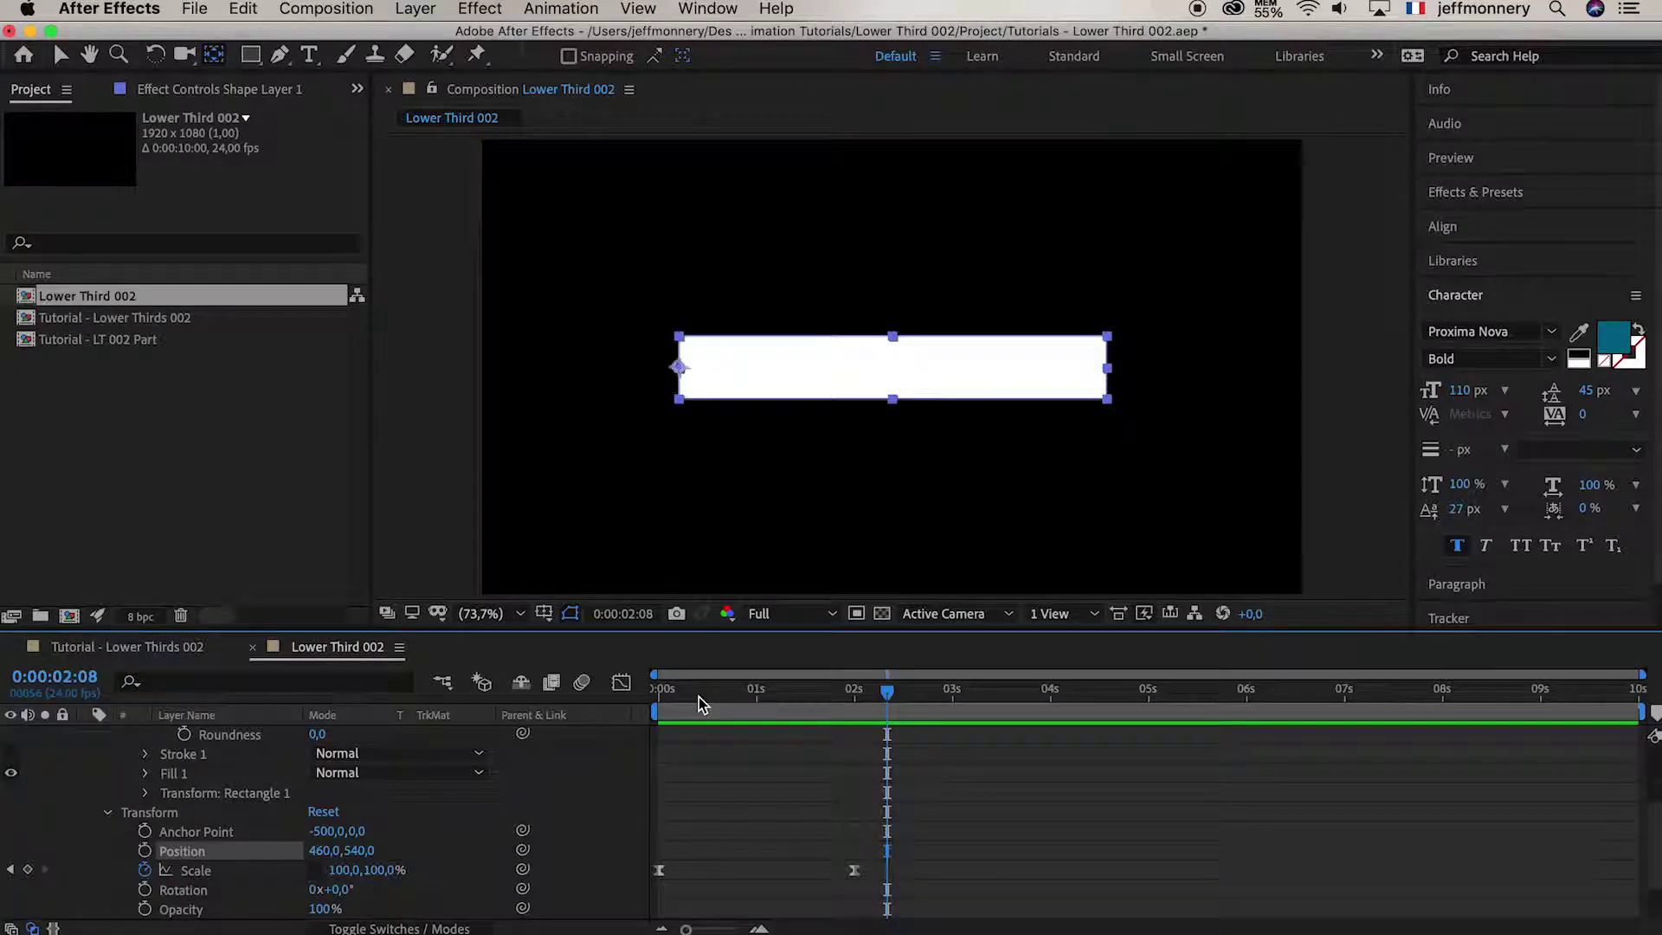
pyautogui.moveTo(701, 703); pyautogui.dragTo(660, 692)
pyautogui.press('space')
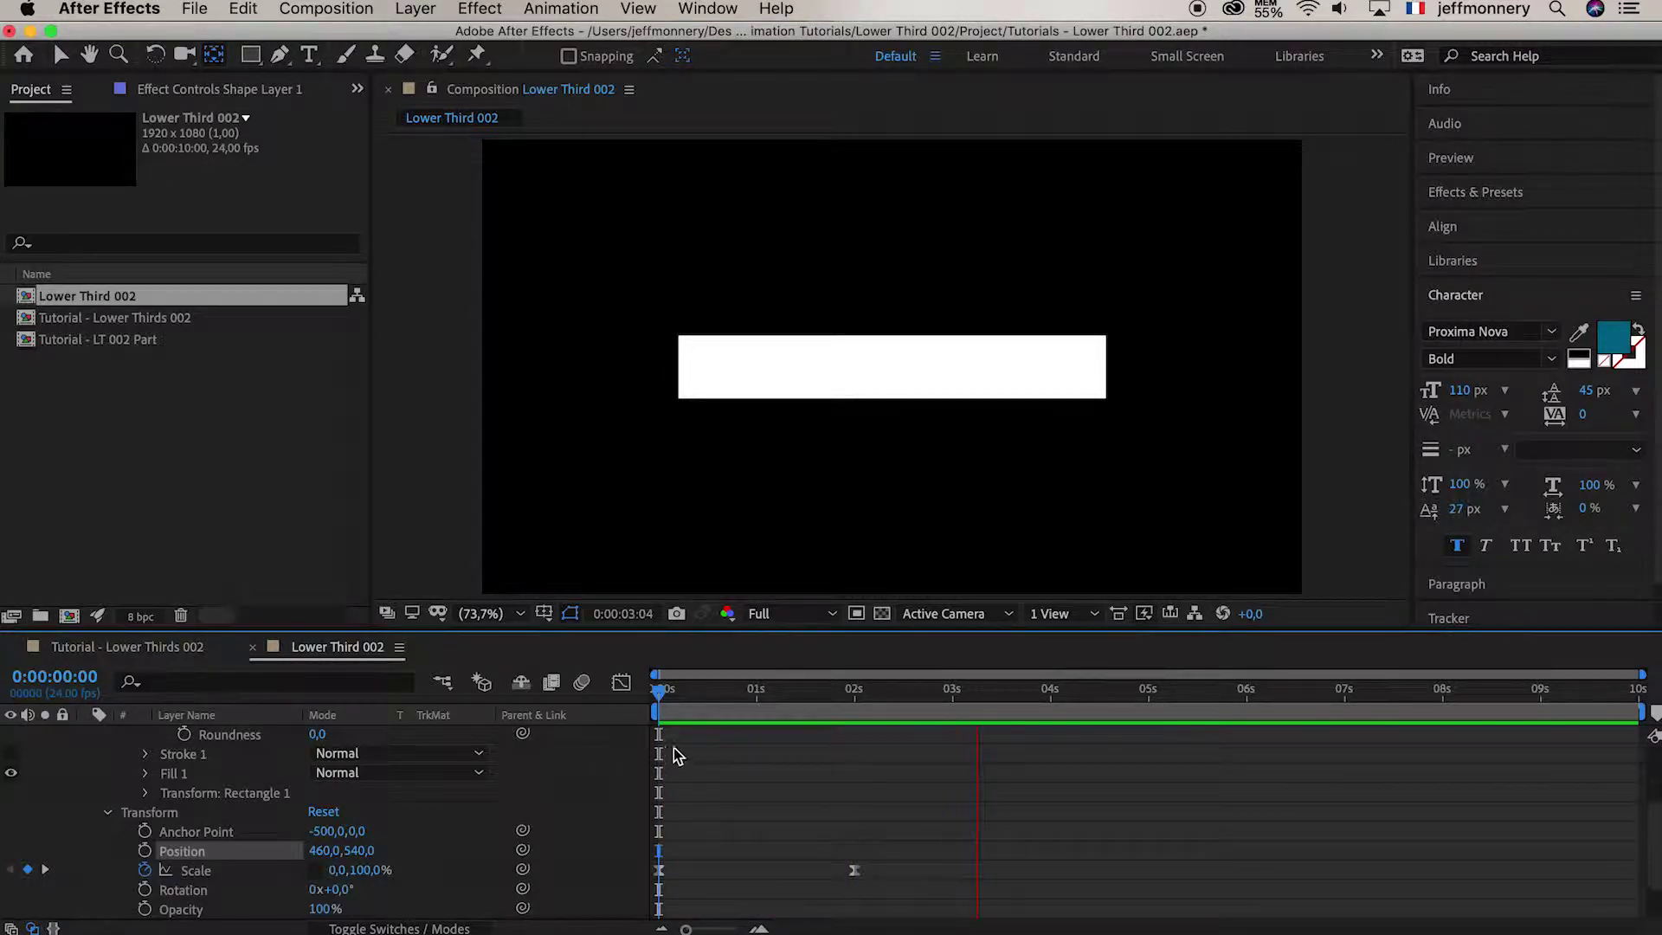
# Replay the scale preview, then collapse Shape Layer 1 and rename it 'BG Name'
pyautogui.press('space')
pyautogui.press('space')
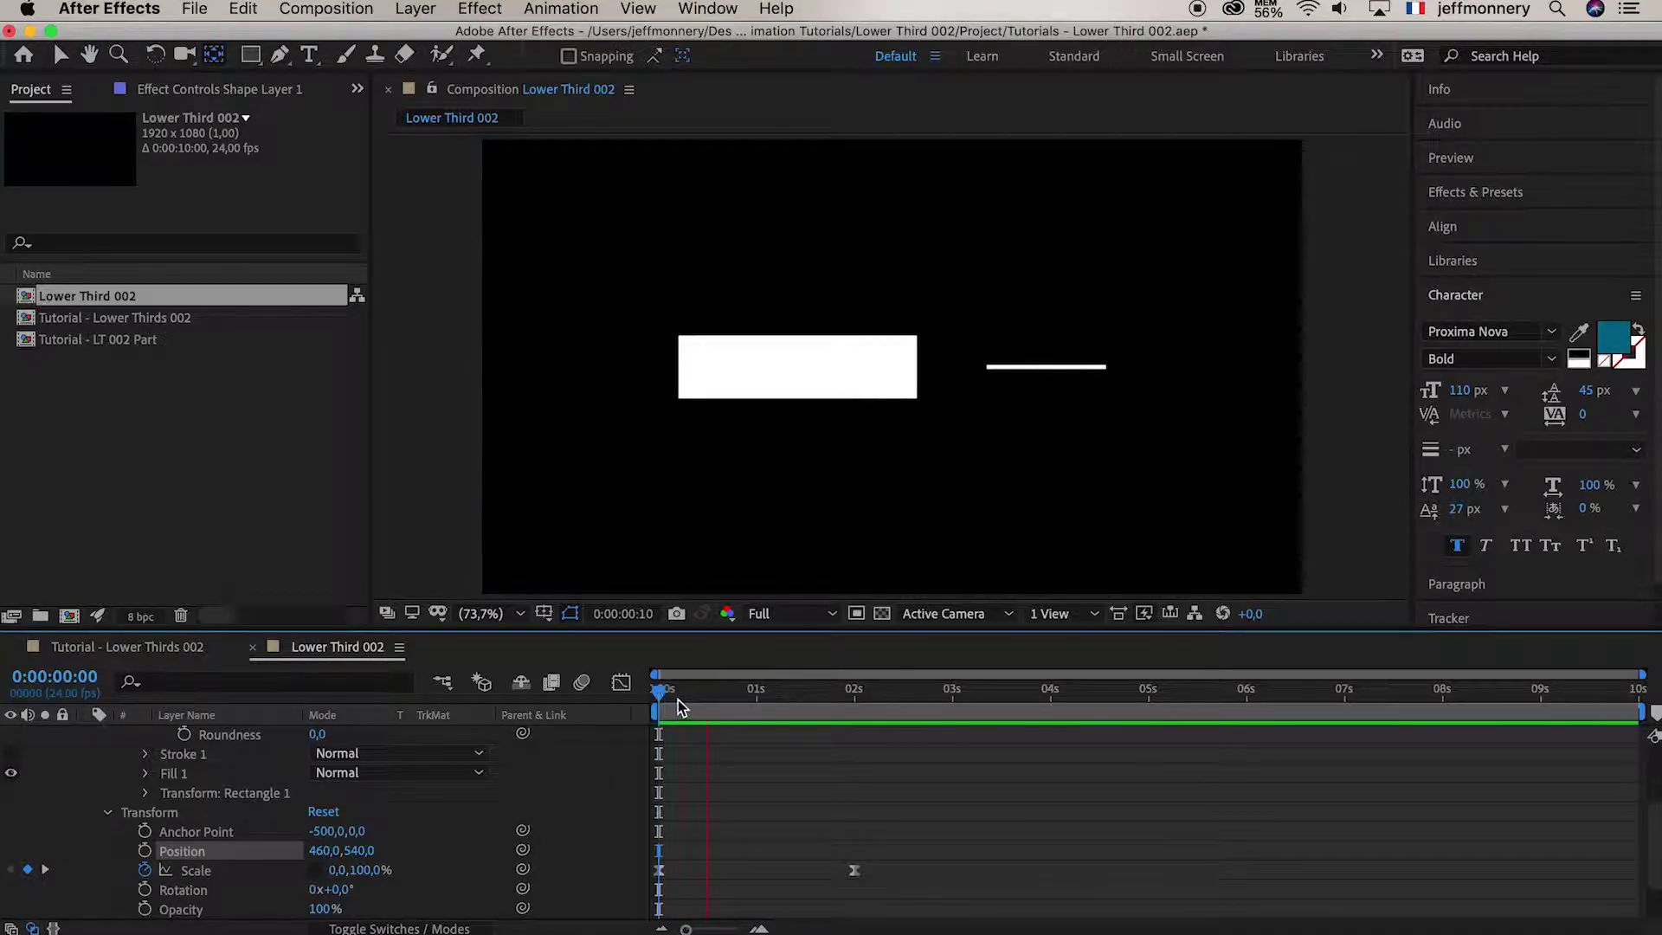
pyautogui.press('space')
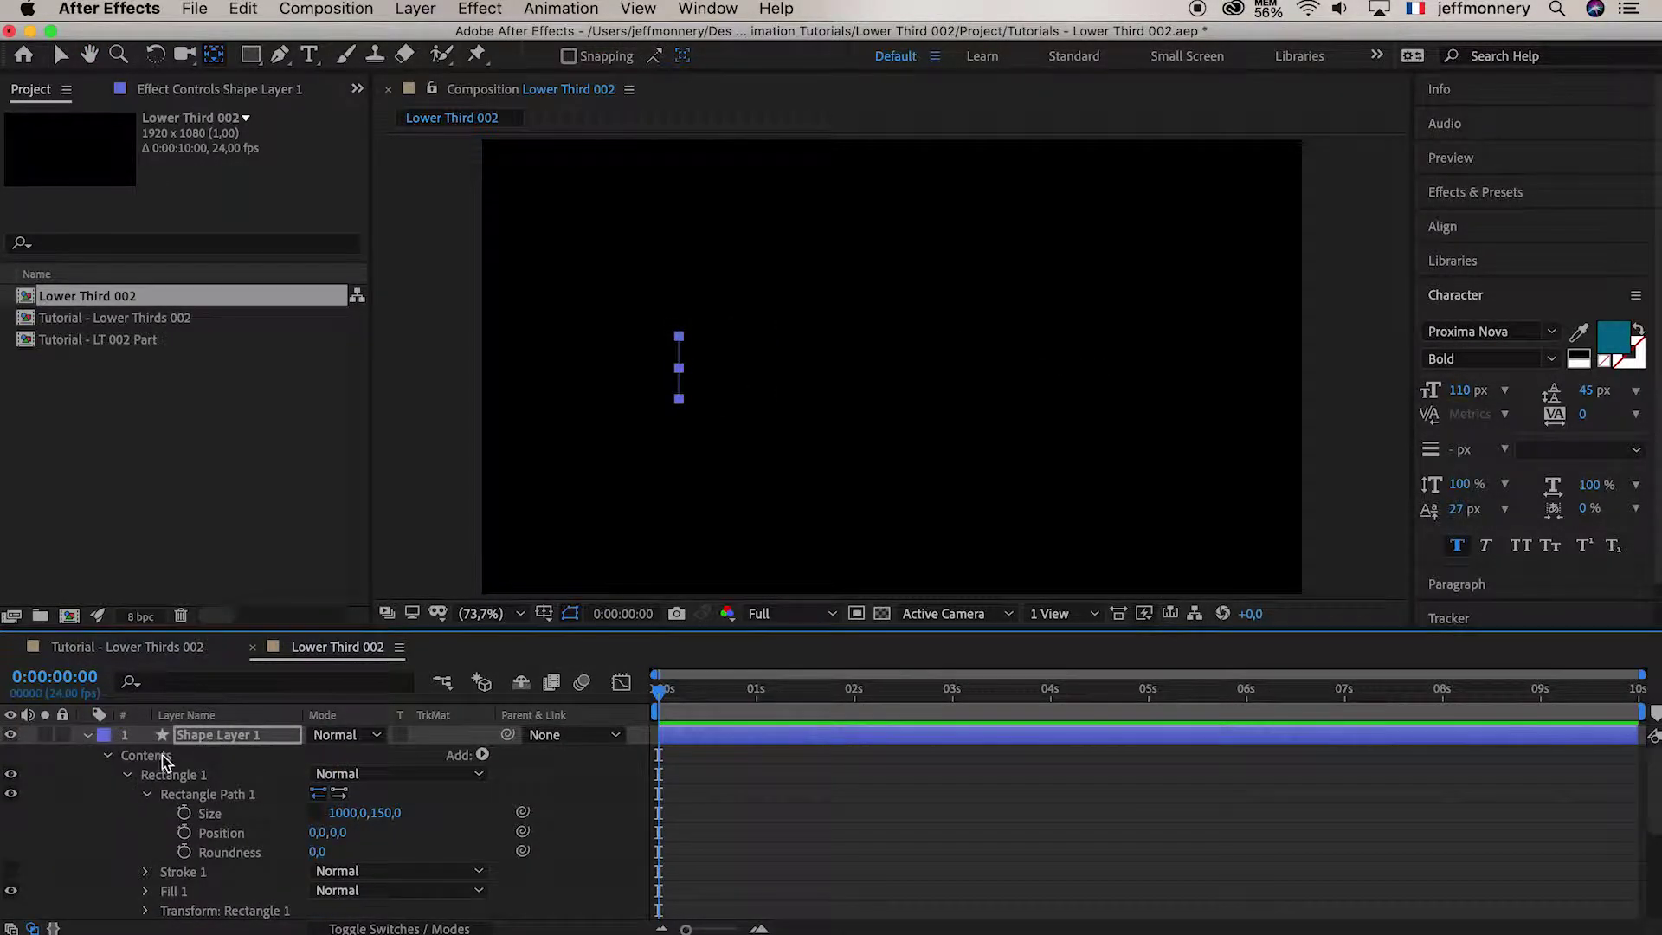
pyautogui.click(86, 736)
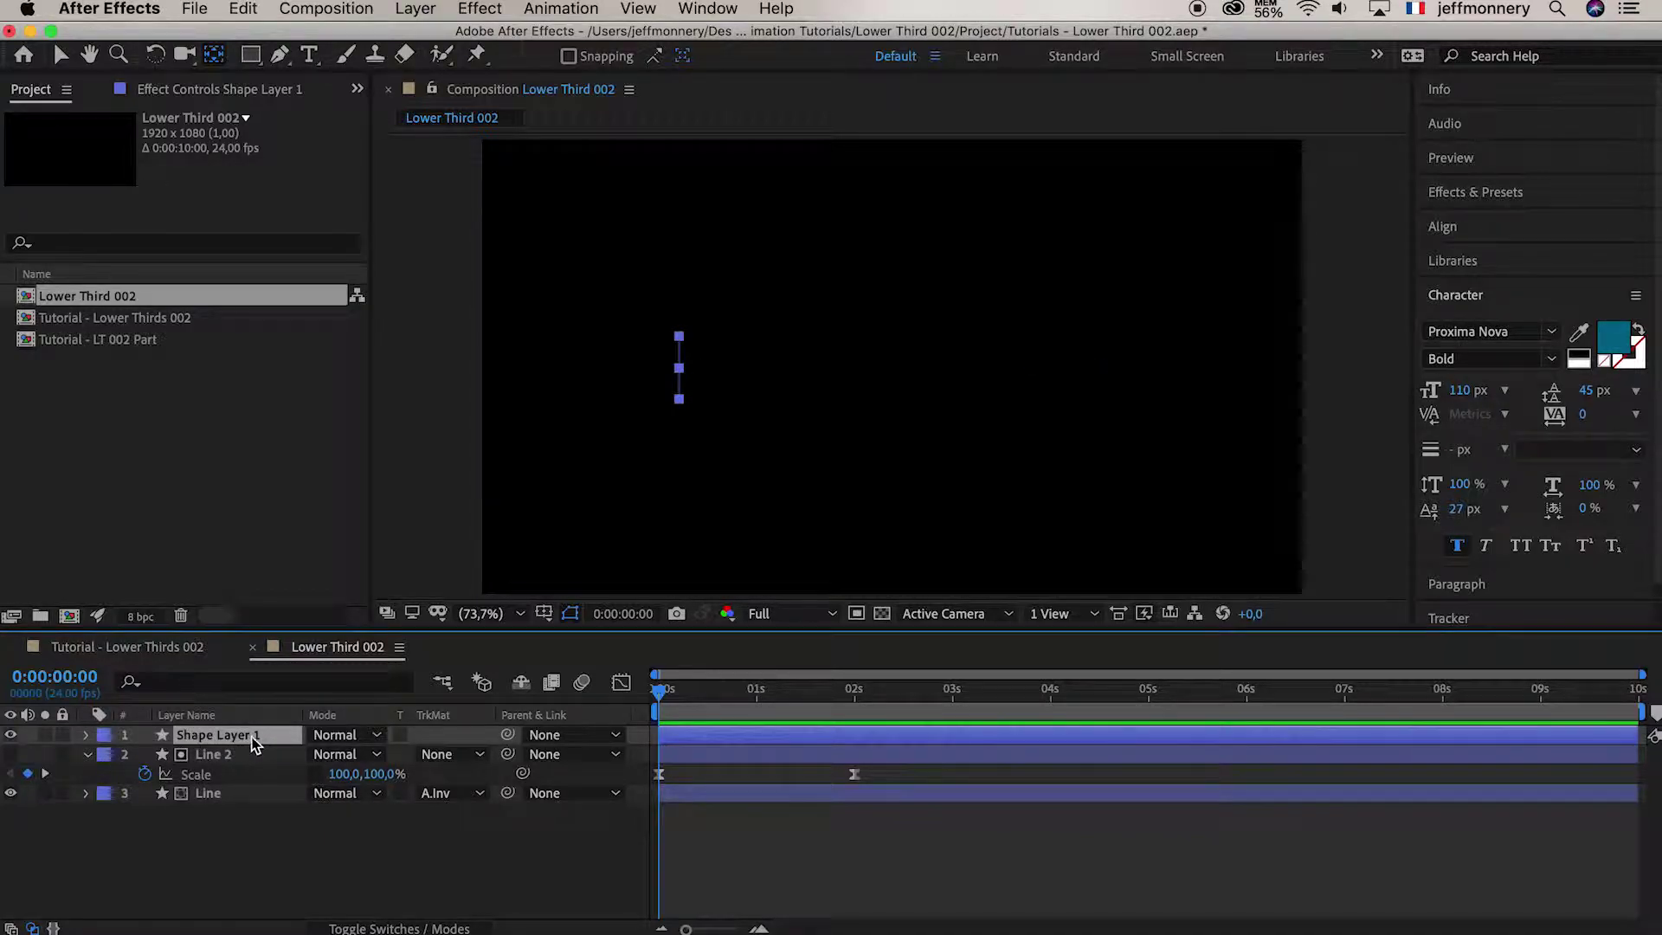
pyautogui.press('Return')
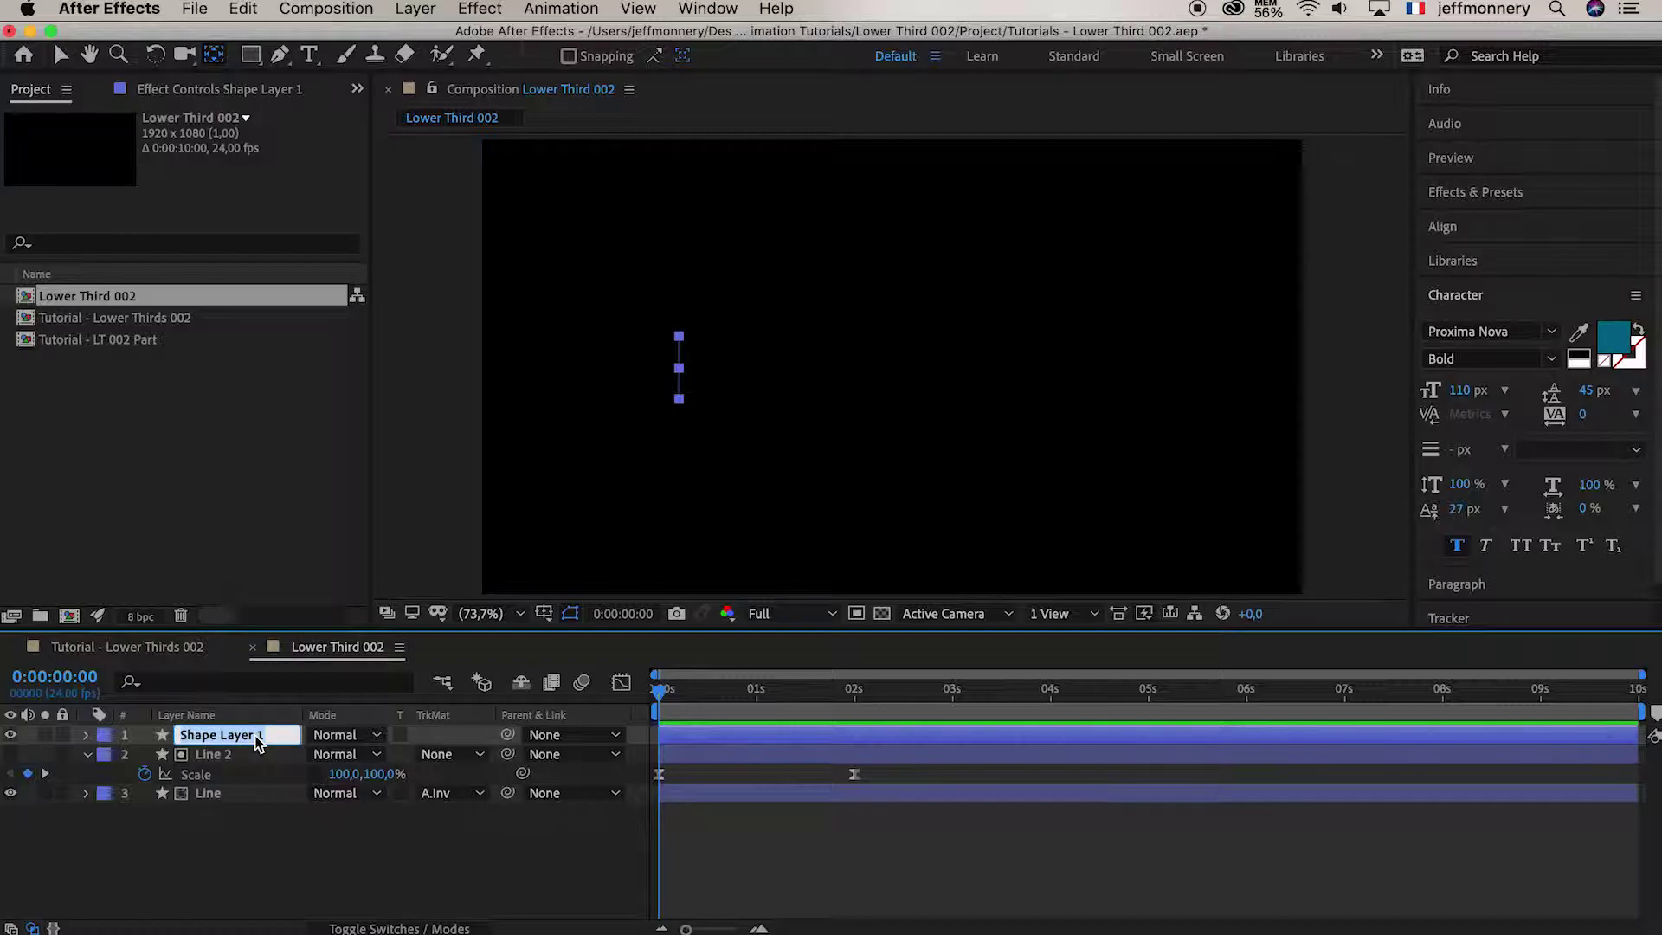
pyautogui.write('BG Name')
pyautogui.press('Return')
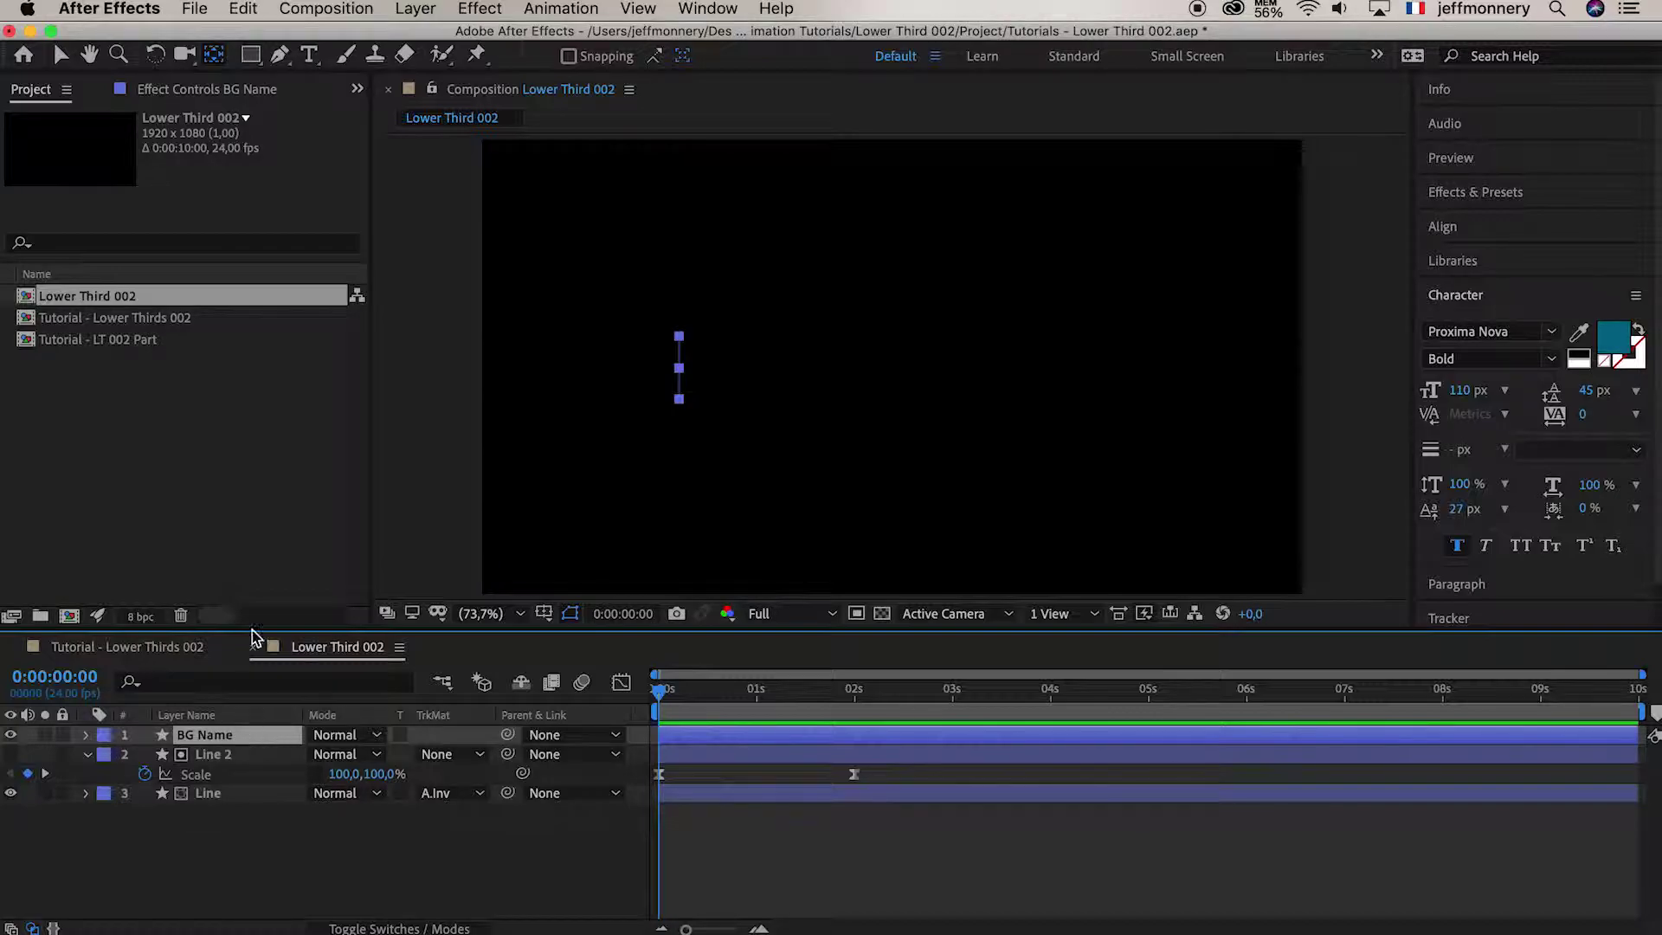
# Duplicate BG Name, rename the copy 'BG Position', and switch to Tutorial - Lower Thirds 002
pyautogui.click(243, 8)
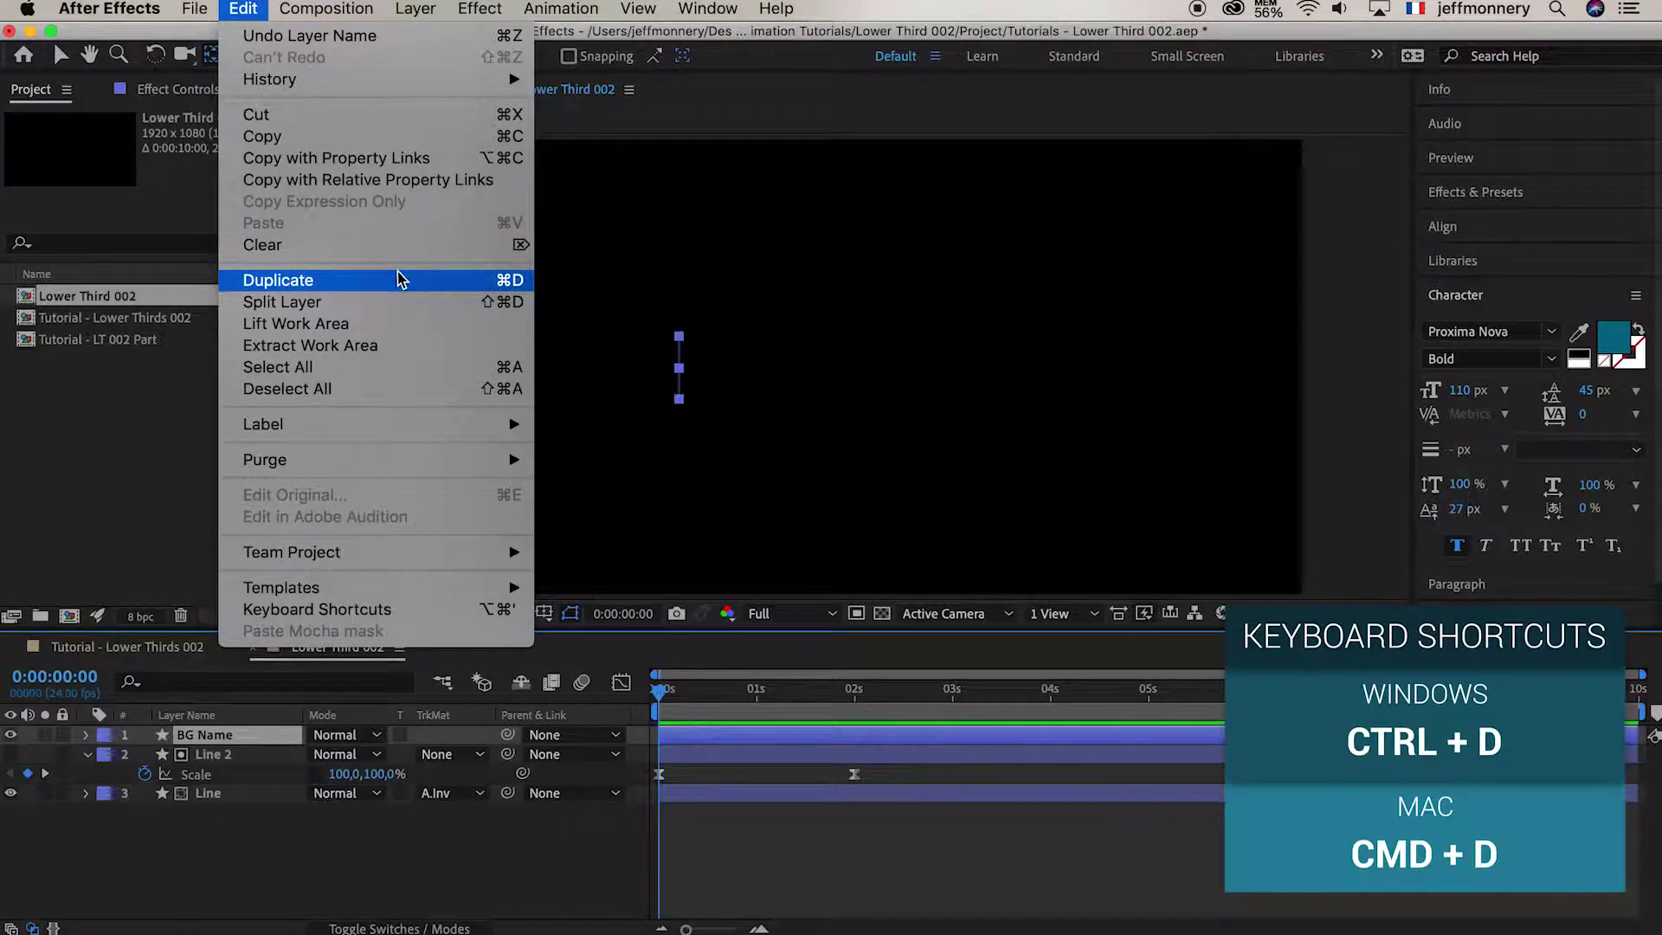
pyautogui.click(372, 282)
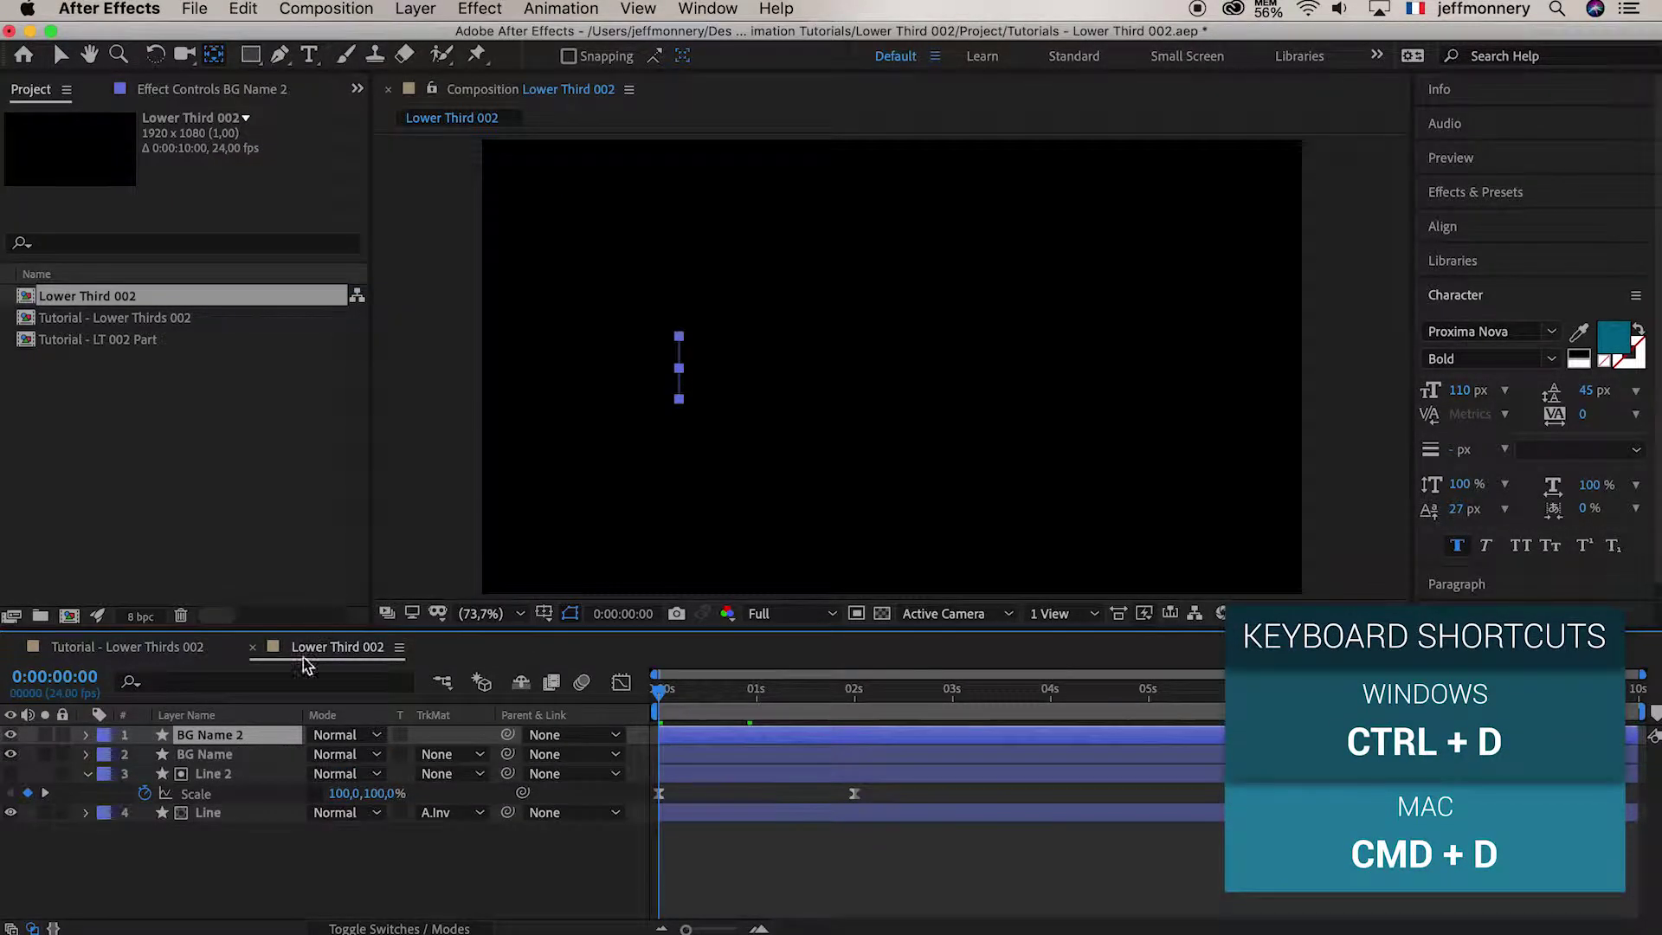
pyautogui.press('Return')
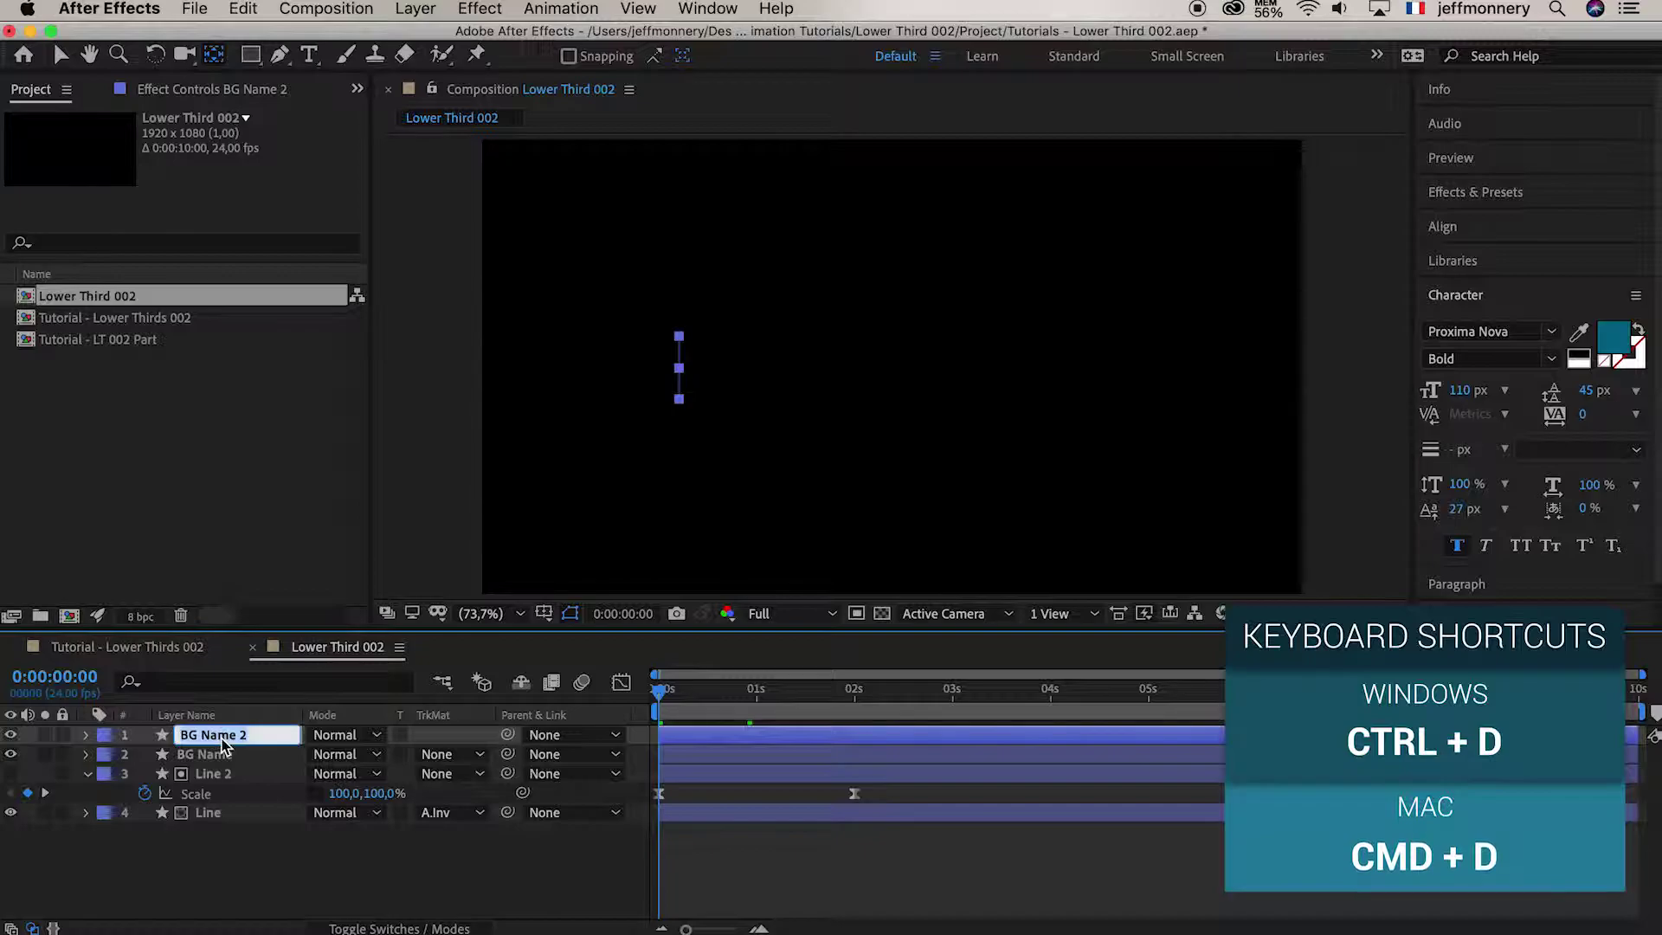
pyautogui.write('BG Position')
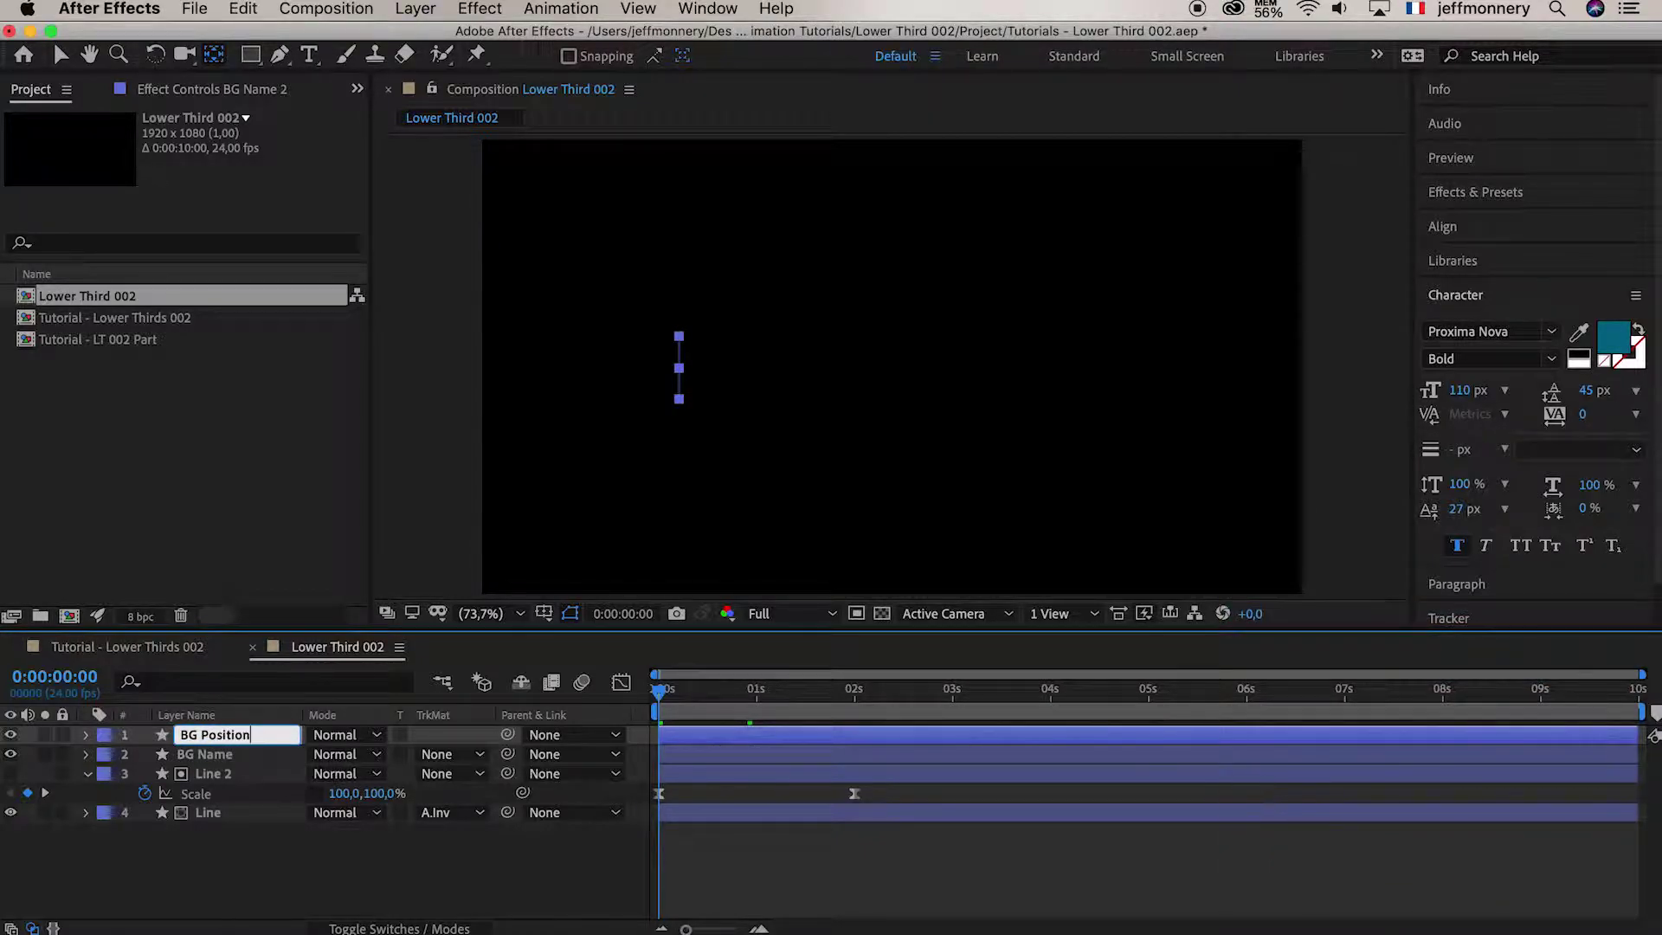
pyautogui.press('Return')
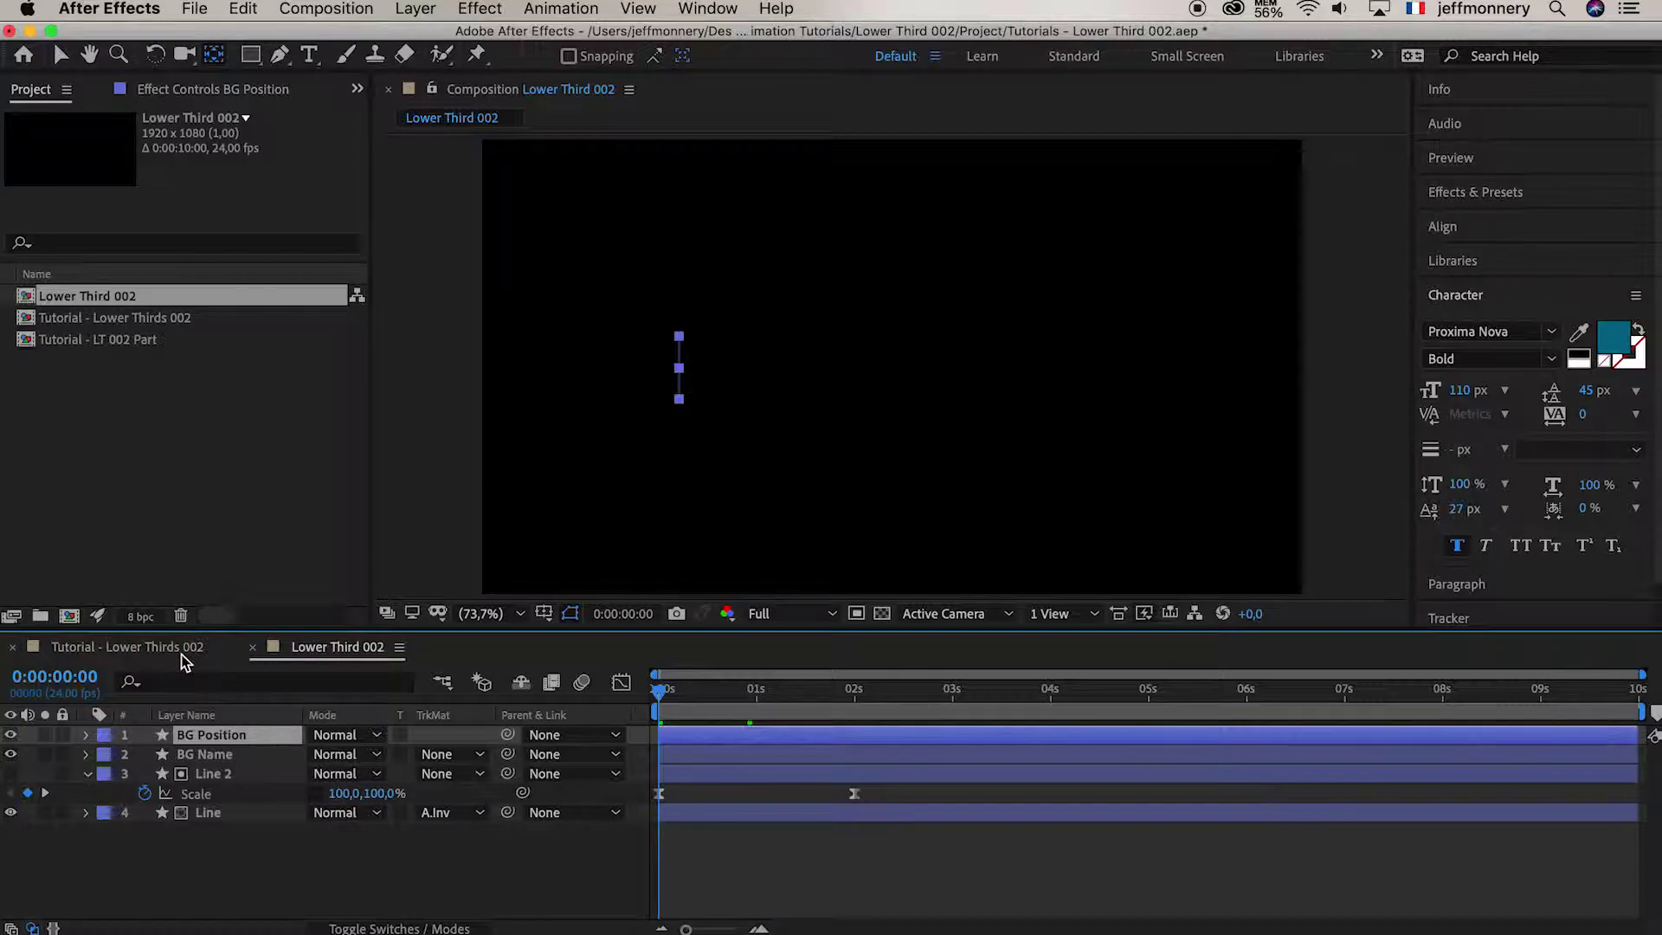
pyautogui.click(182, 651)
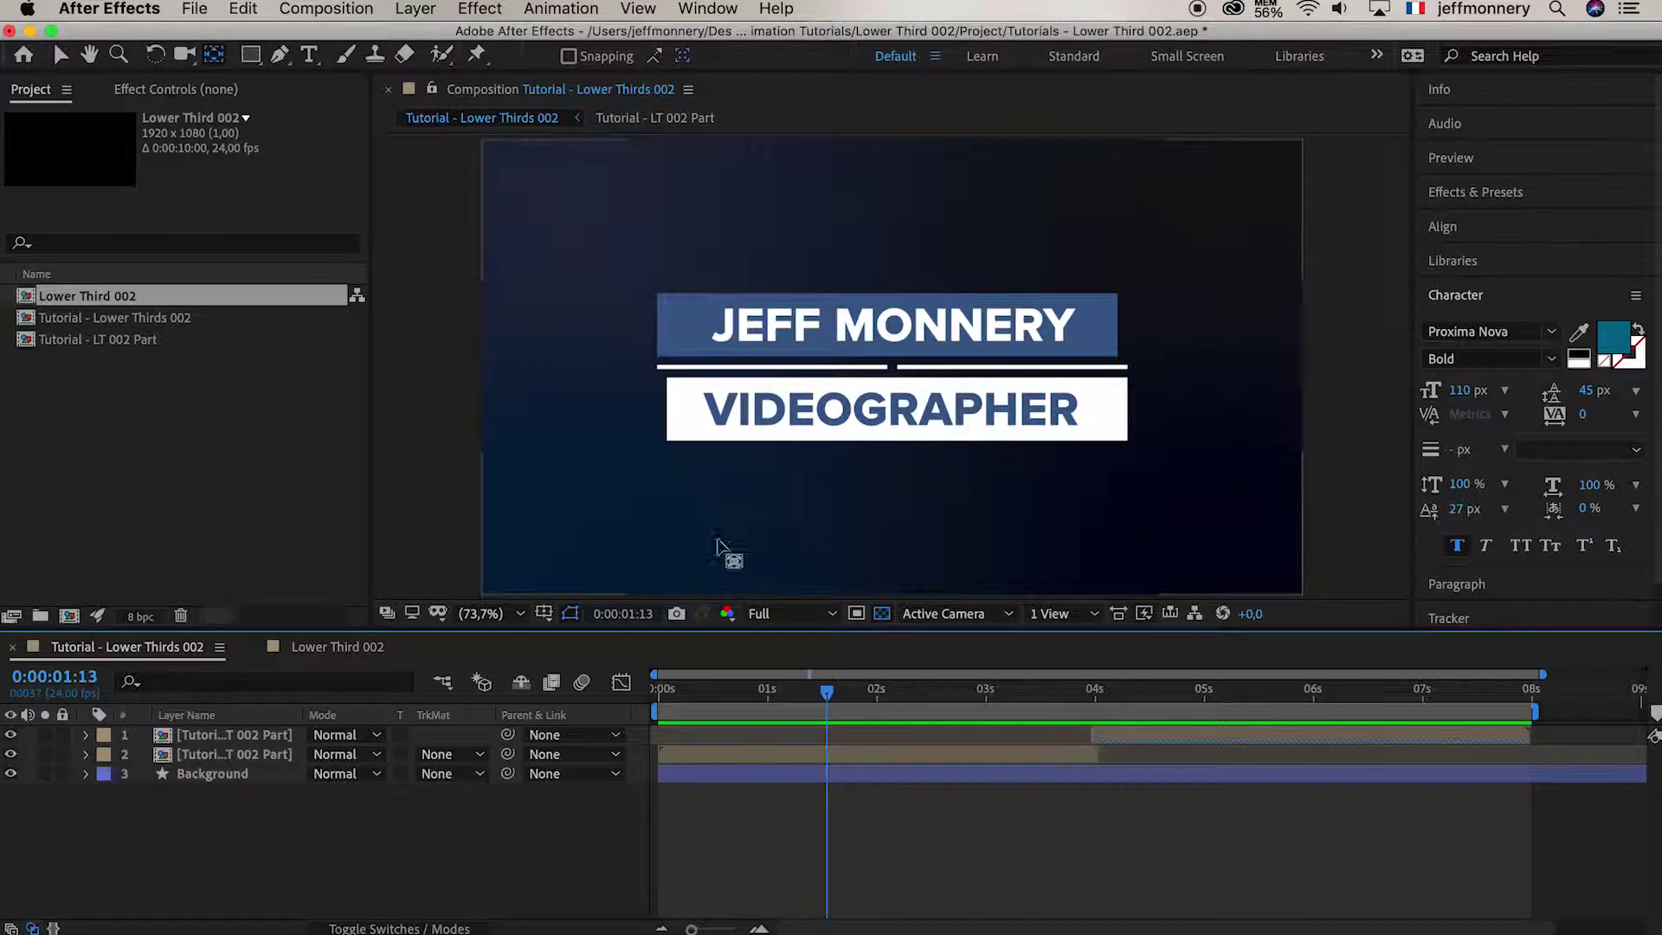
# Return to the Lower Third 002 composition and scrub to 1 second 10 frames
pyautogui.click(347, 651)
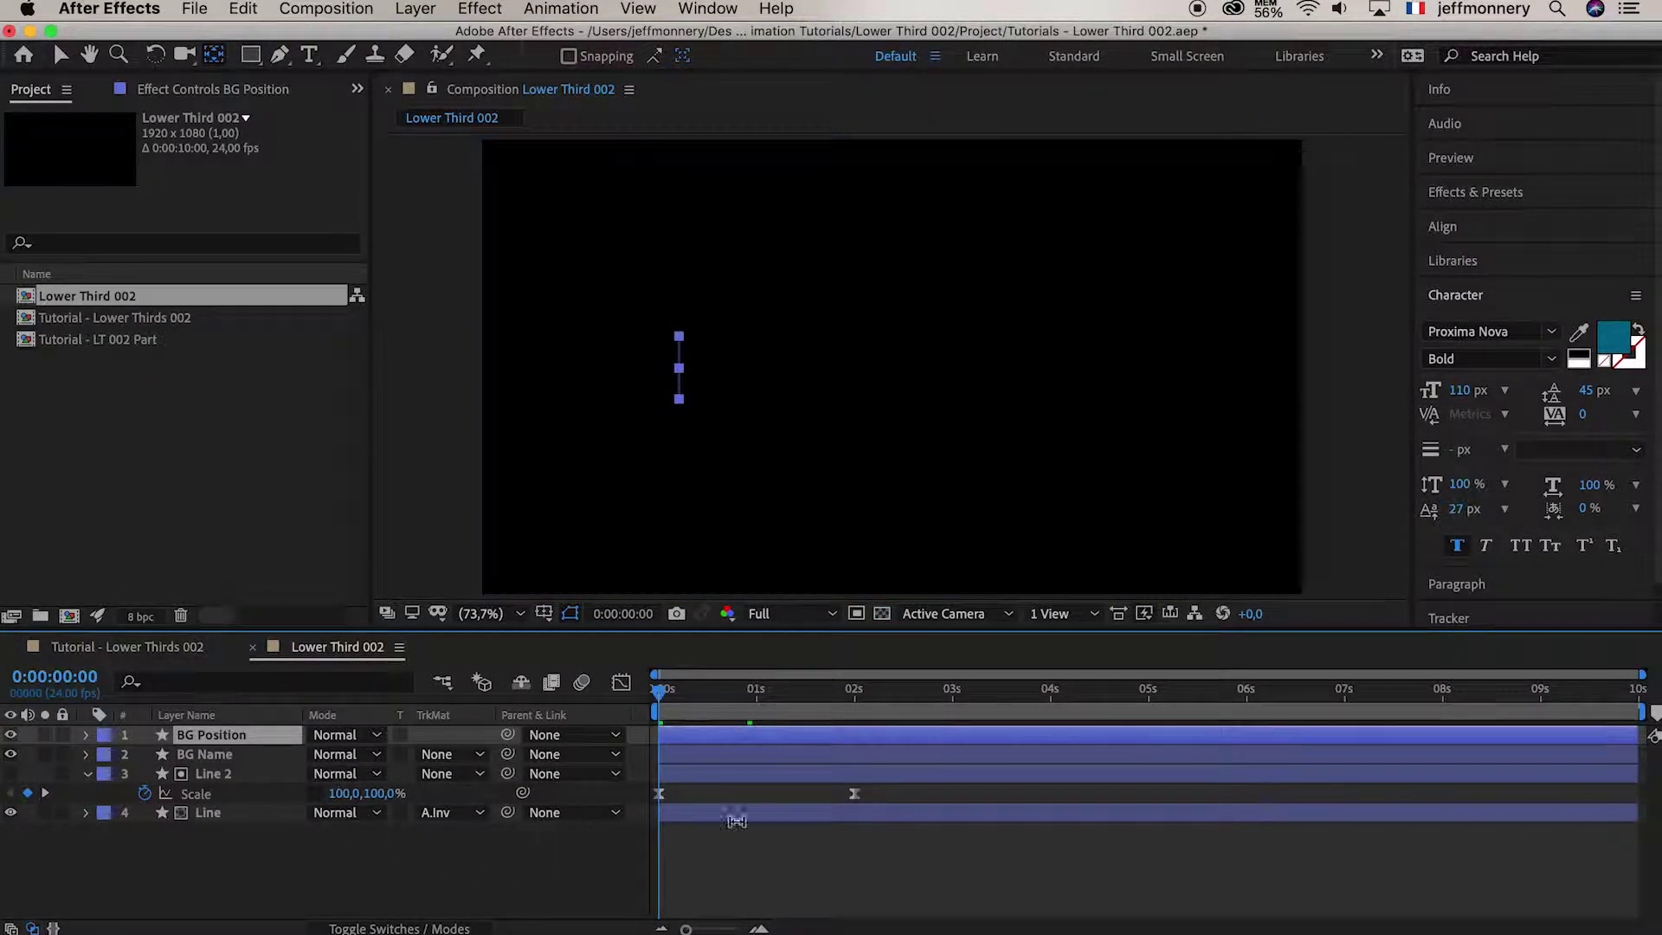
pyautogui.moveTo(660, 690)
pyautogui.mouseDown()
pyautogui.moveTo(816, 690)
pyautogui.moveTo(658, 690)
pyautogui.mouseUp()
pyautogui.moveTo(823, 706); pyautogui.dragTo(857, 705)
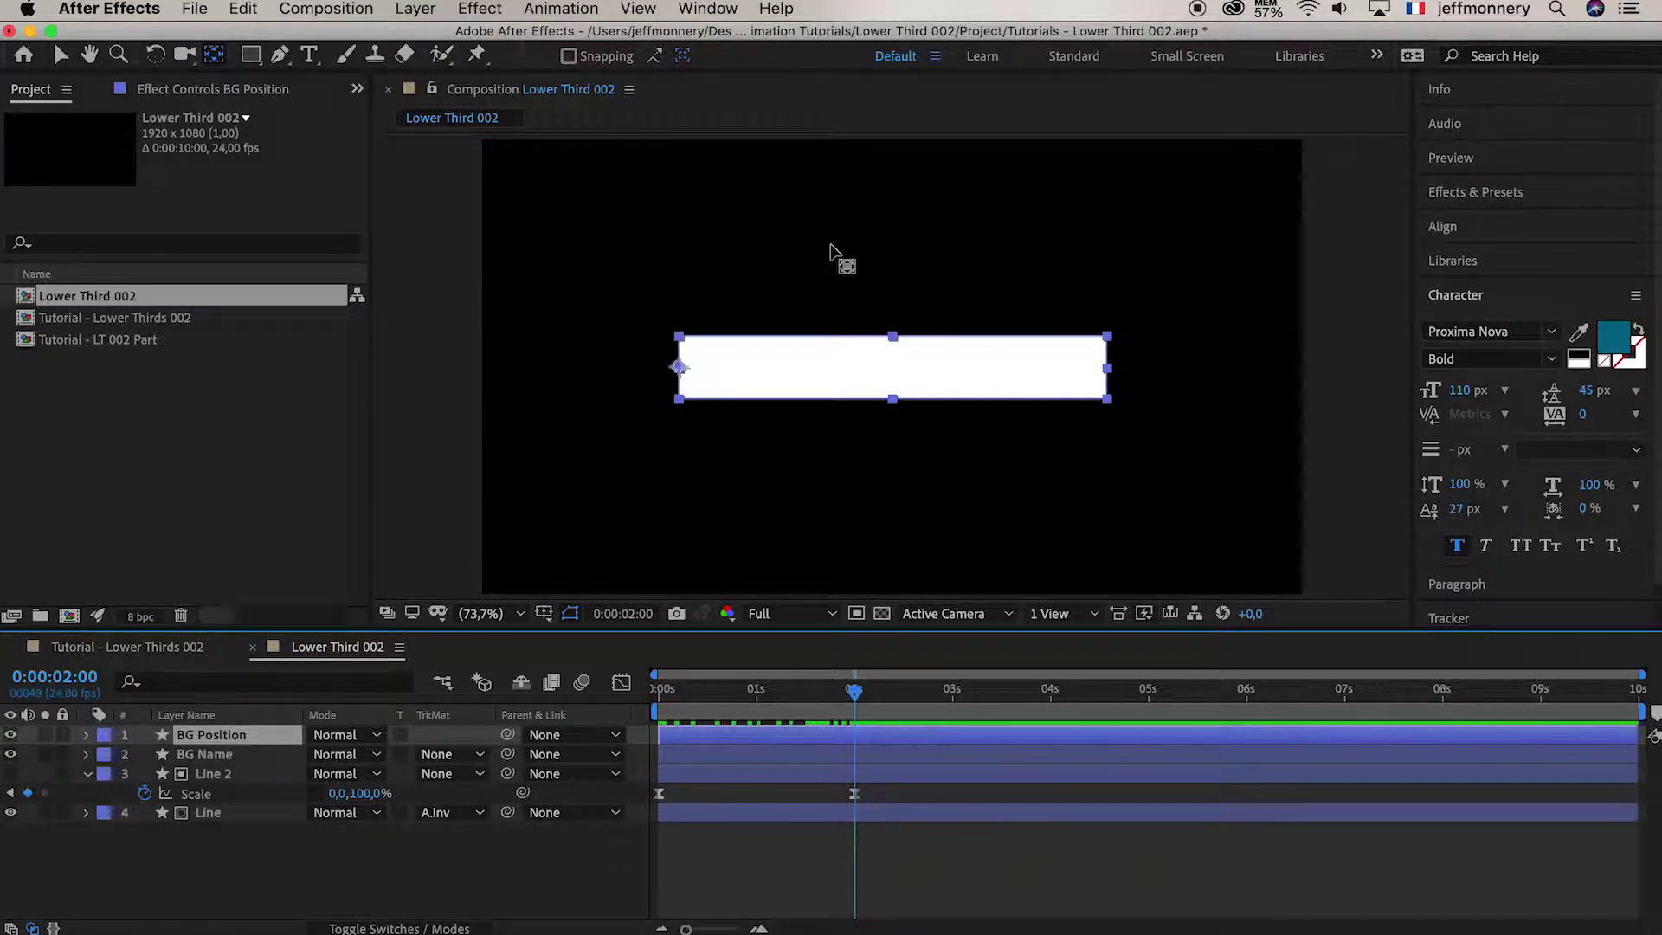
pyautogui.moveTo(858, 700); pyautogui.dragTo(798, 693)
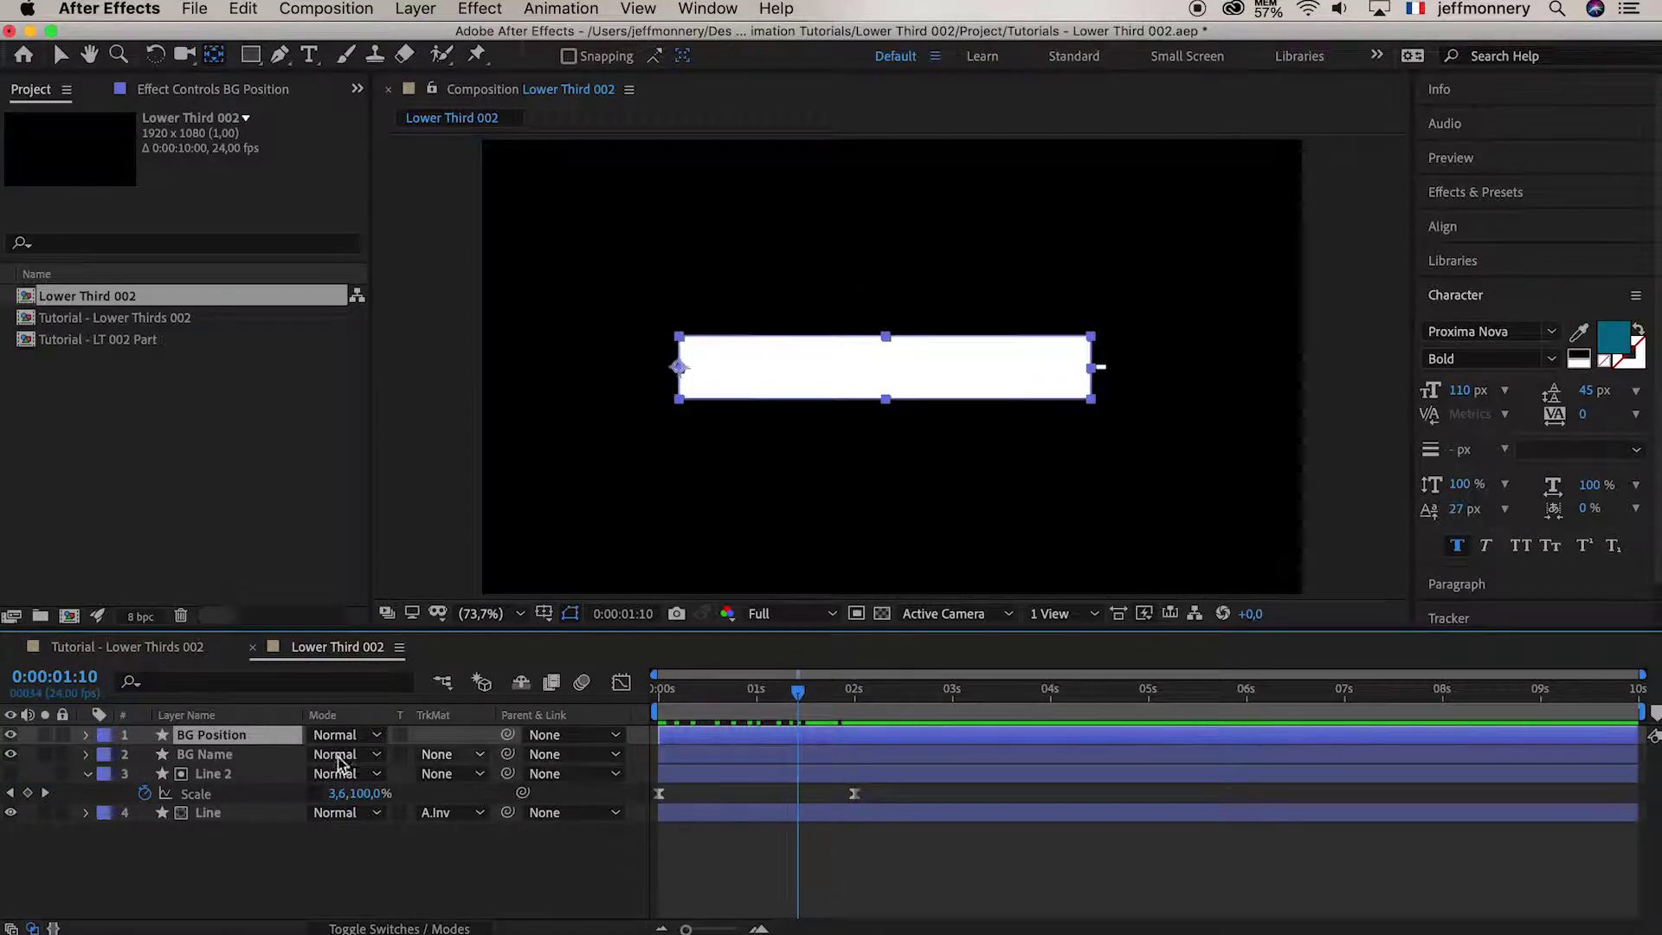
# Reveal only the Position properties of BG Name and BG Position with P
pyautogui.click(228, 758)
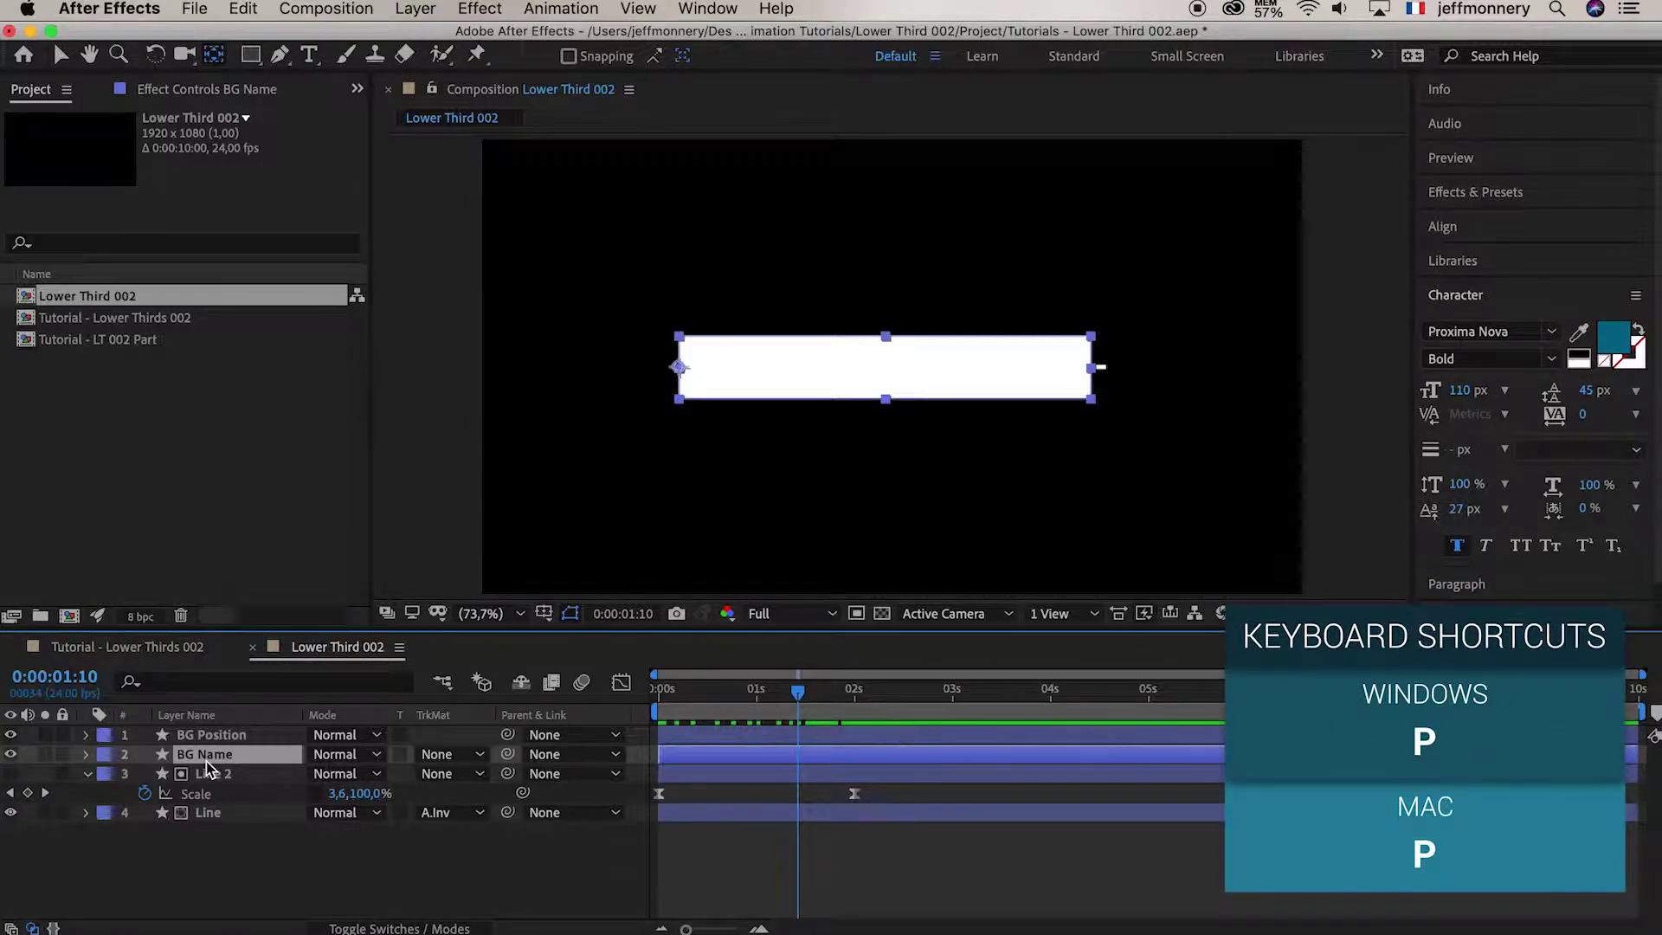
pyautogui.press('p')
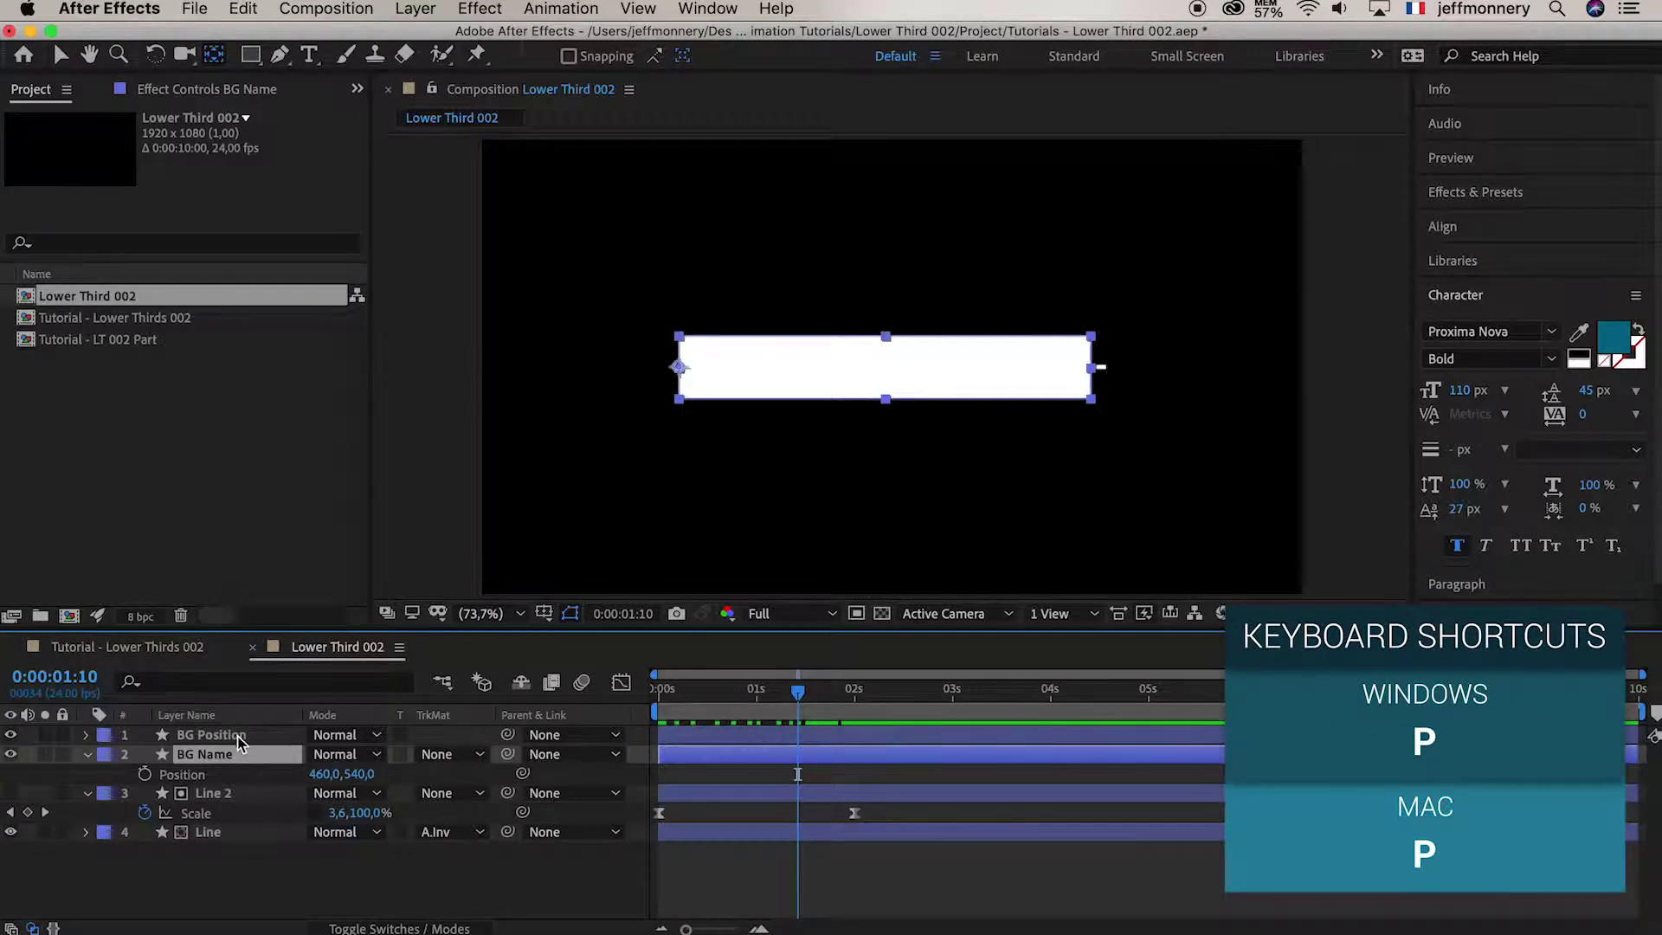
pyautogui.click(240, 740)
pyautogui.press('p')
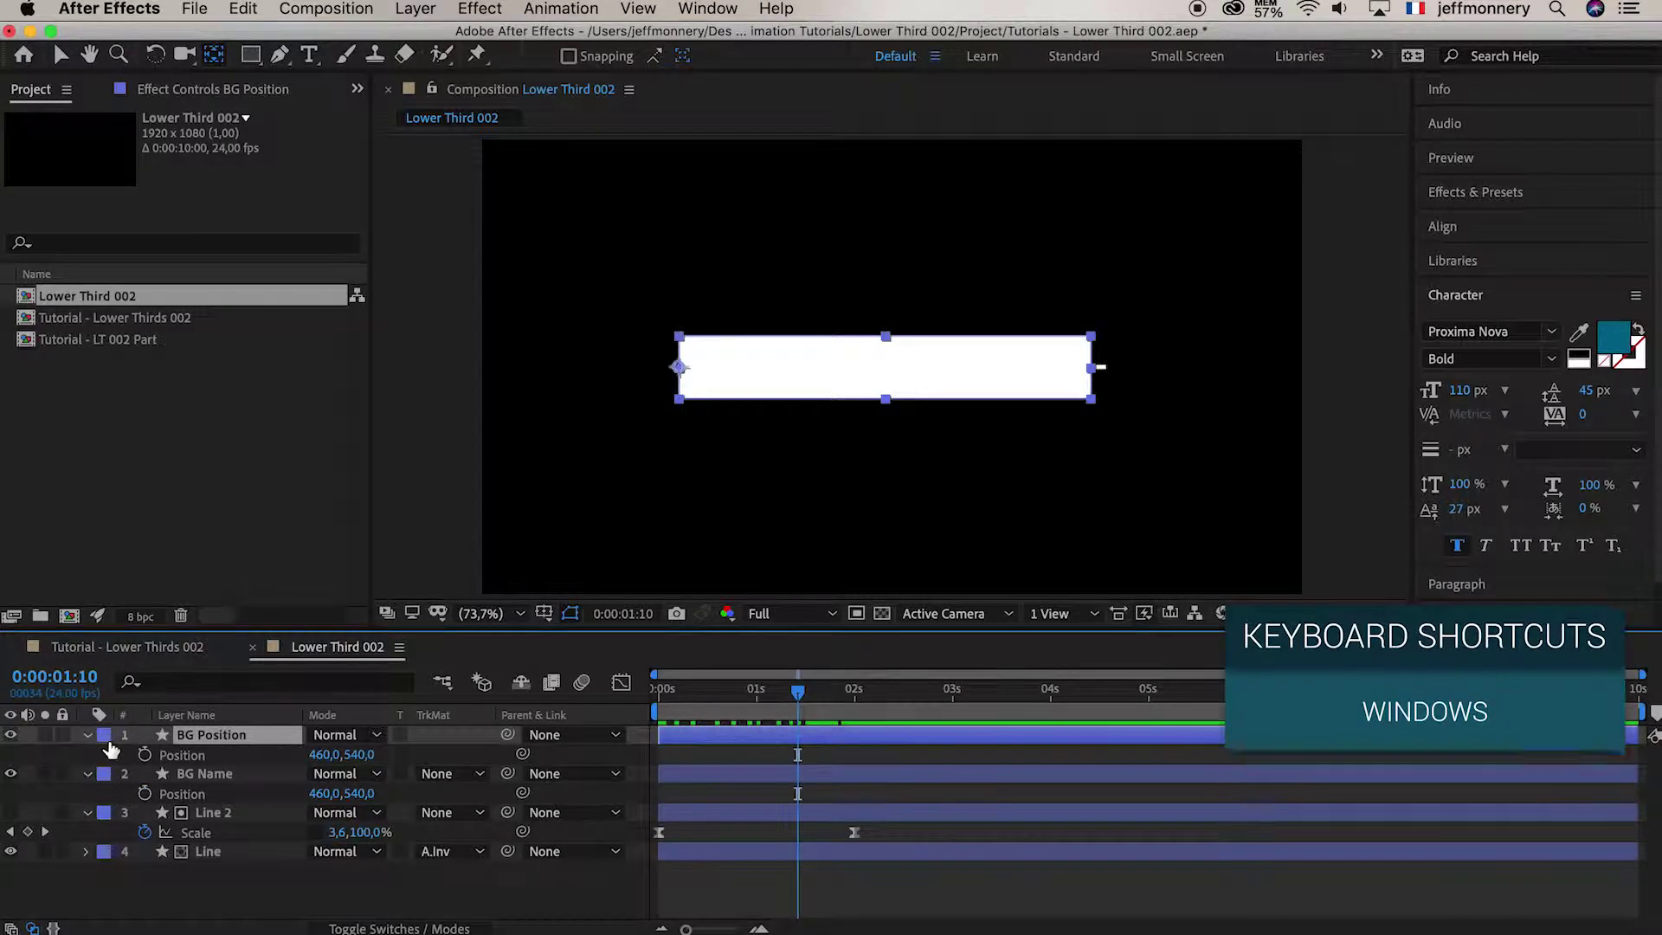
pyautogui.click(88, 736)
pyautogui.click(88, 735)
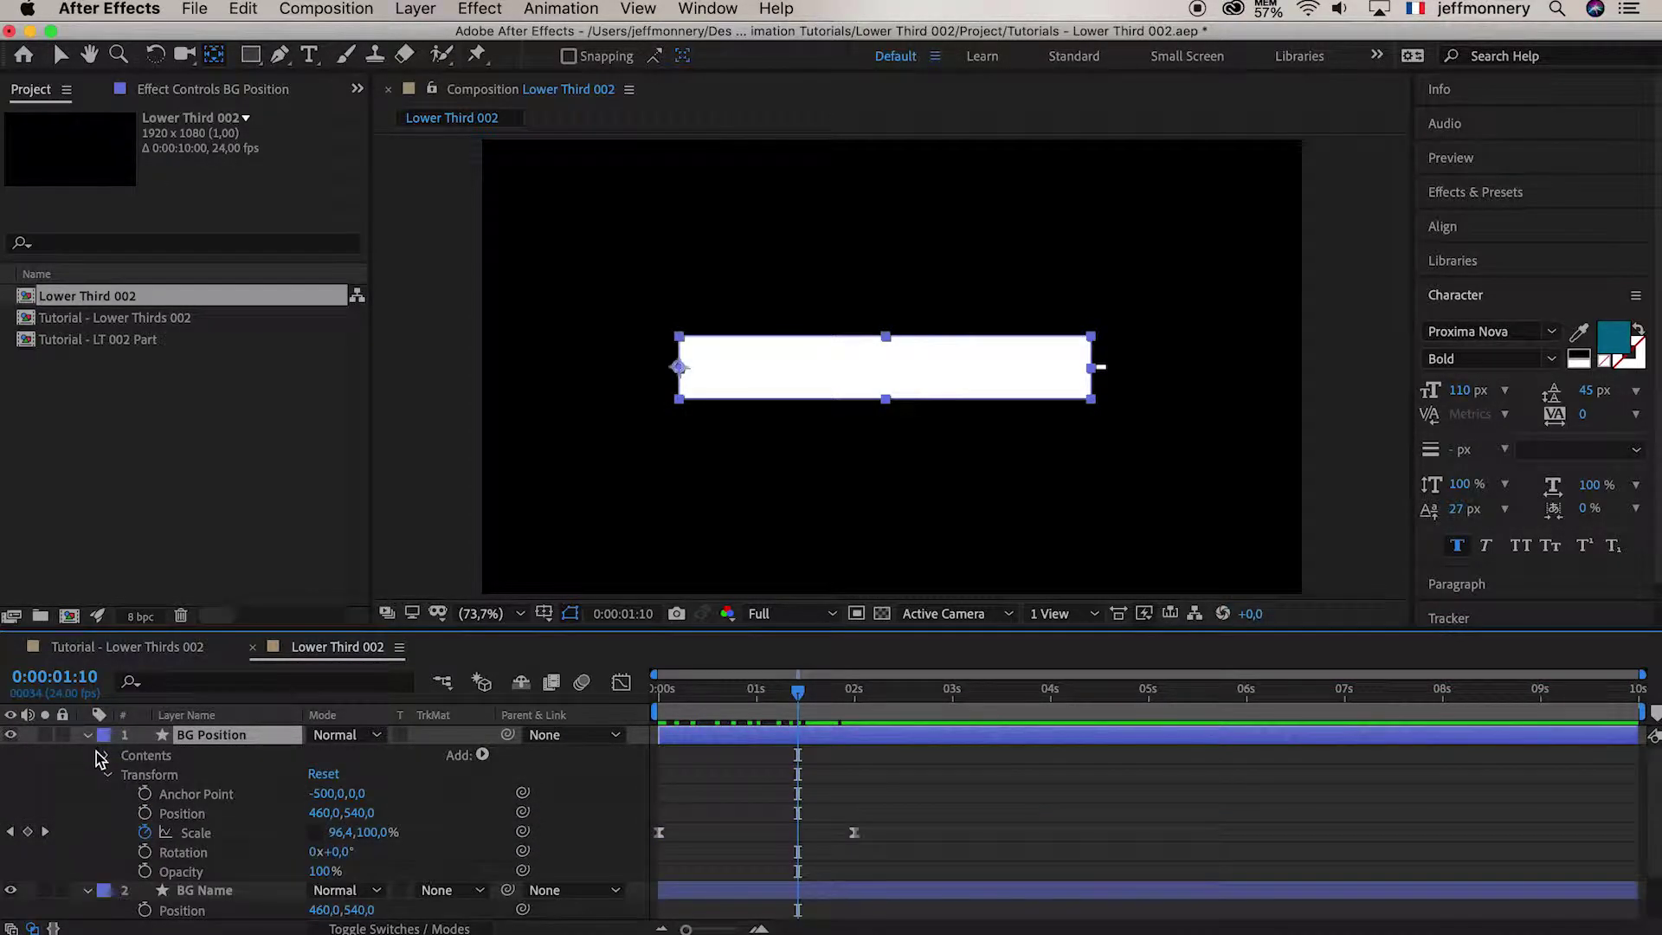
pyautogui.click(179, 815)
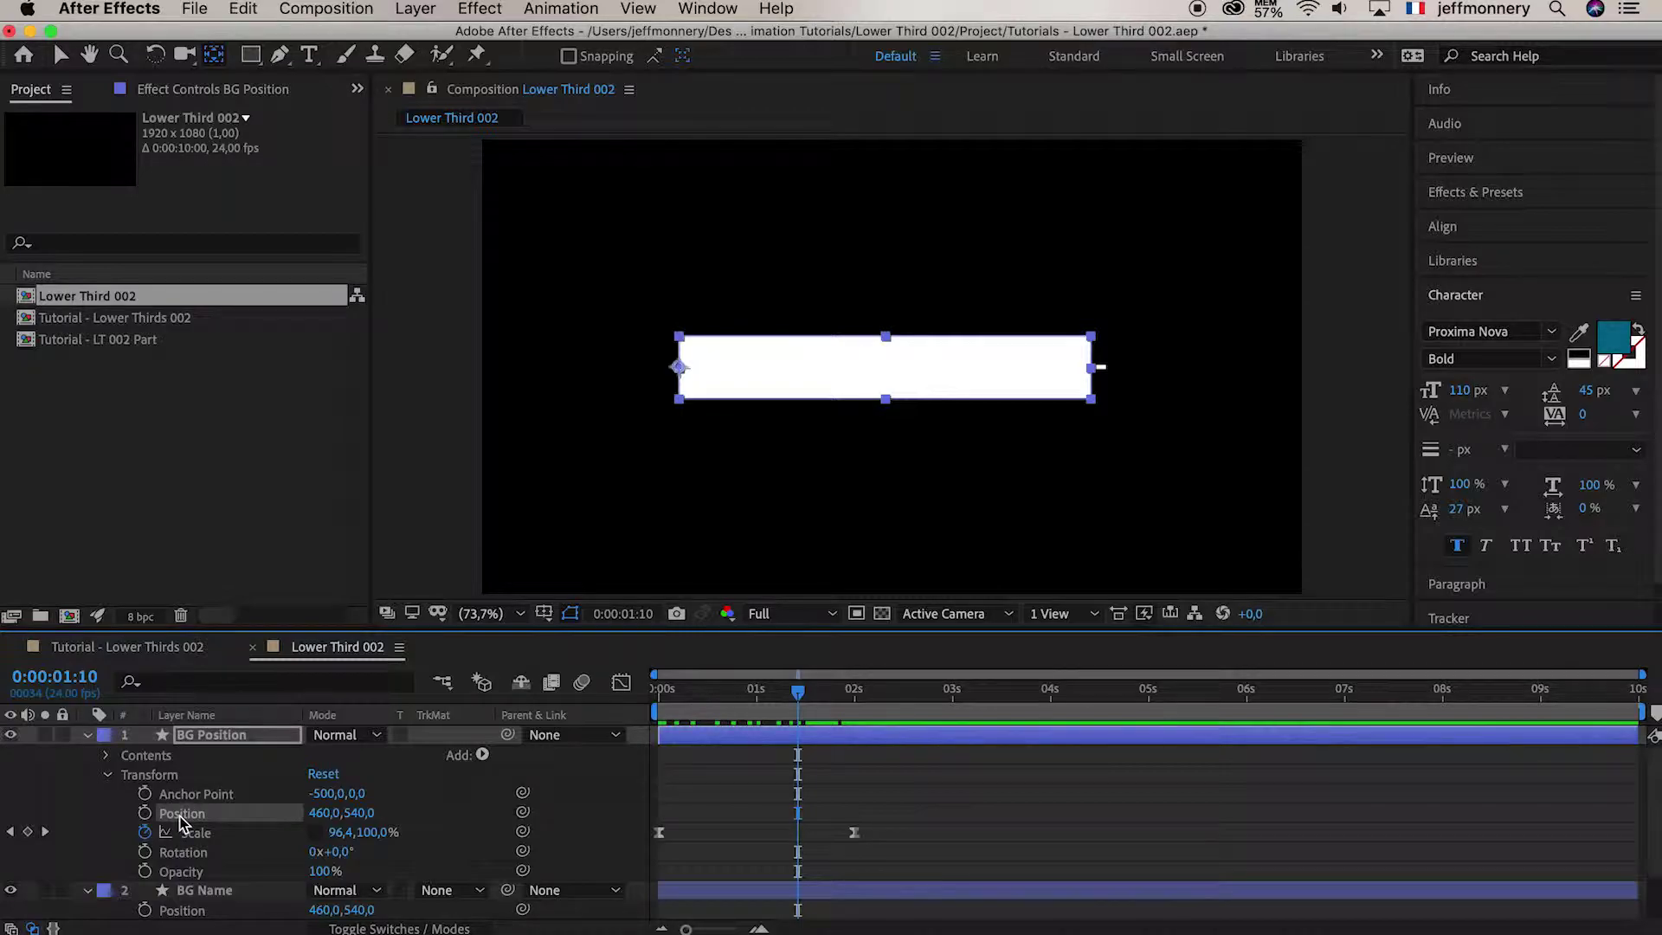
pyautogui.click(87, 737)
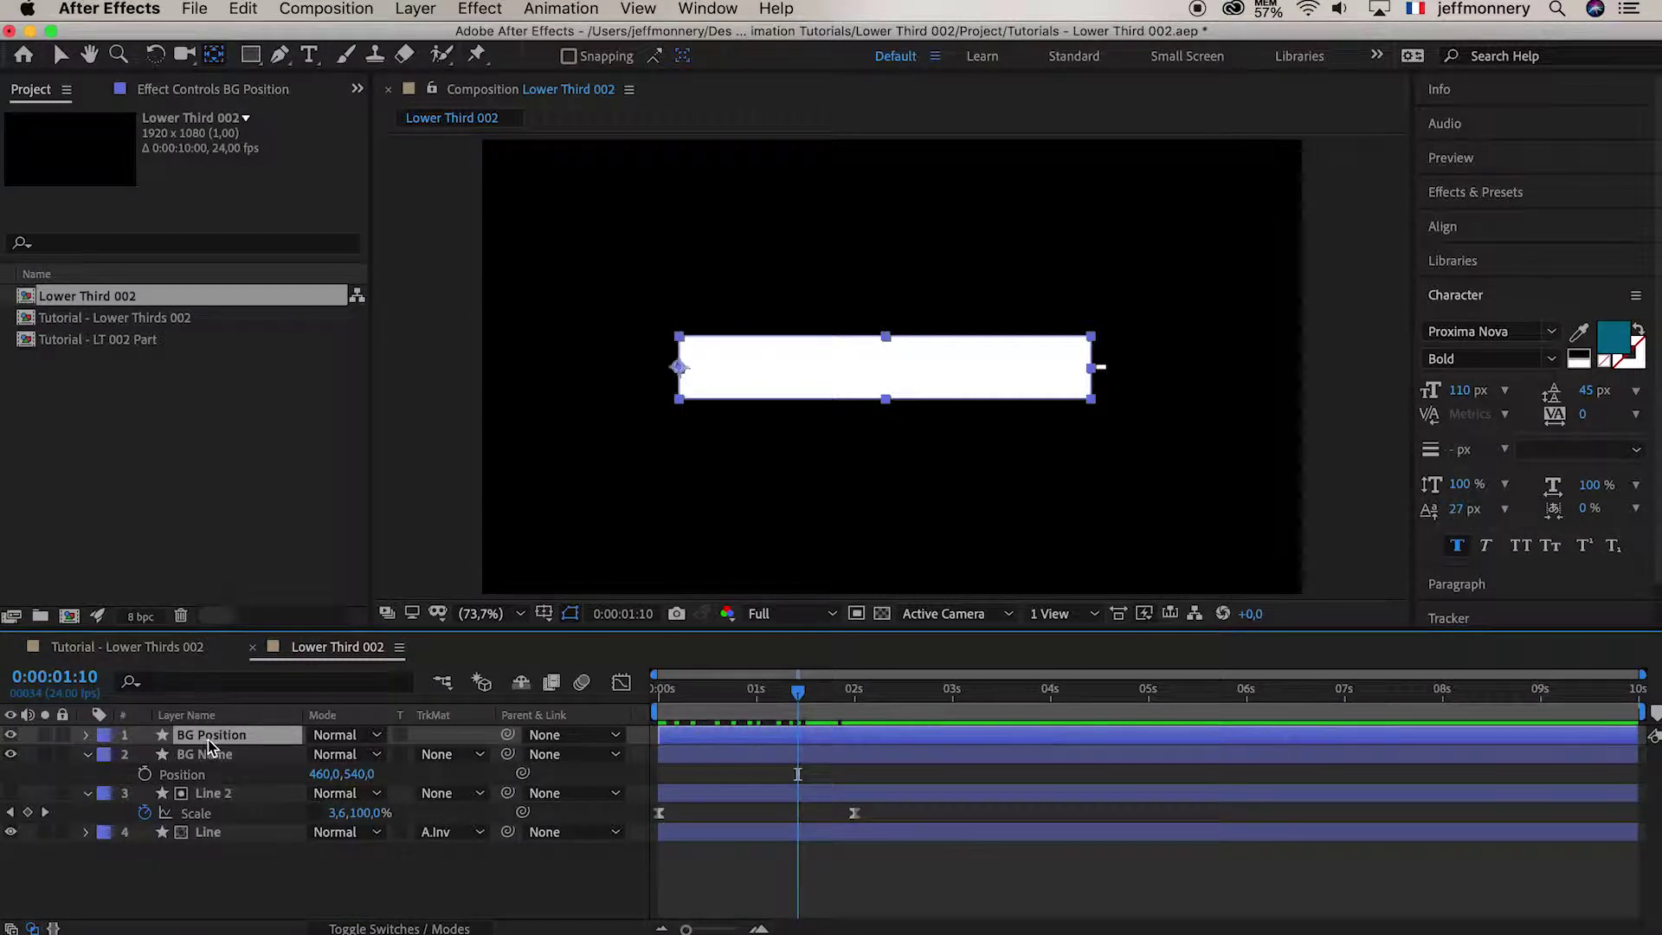
pyautogui.press('p')
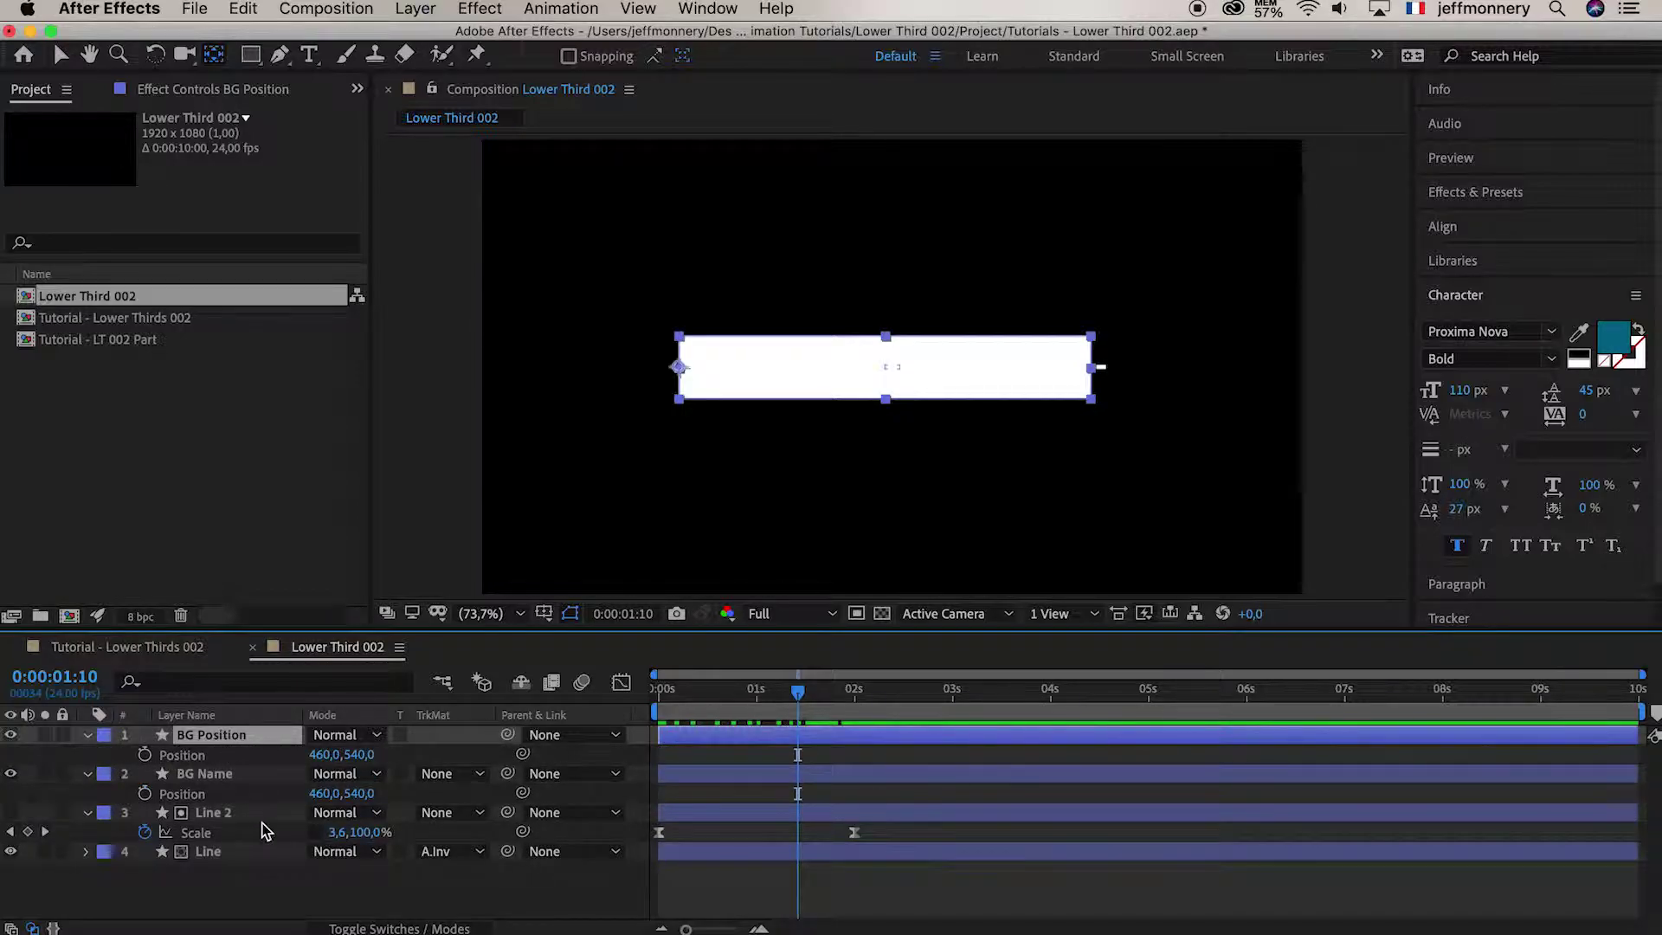
pyautogui.moveTo(814, 703)
pyautogui.mouseDown()
pyautogui.moveTo(844, 697)
pyautogui.moveTo(806, 694)
pyautogui.mouseUp()
# Set BG Name's Position Y to 440 and BG Position's Y to 540+100 (640)
pyautogui.click(259, 777)
pyautogui.click(362, 792)
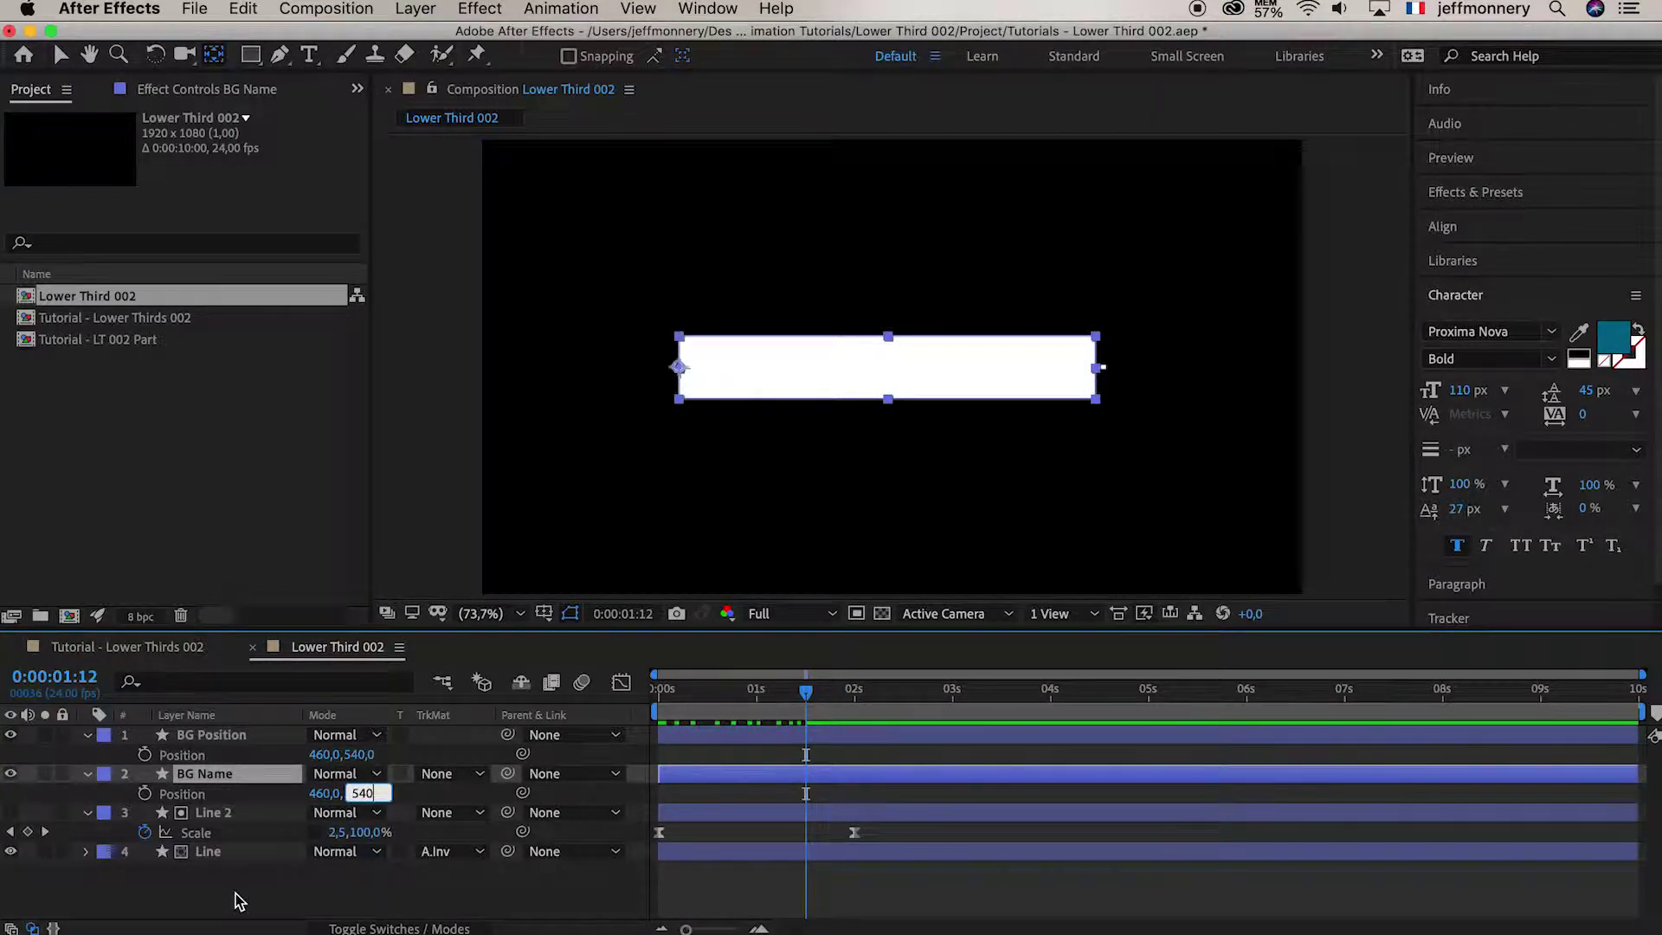
pyautogui.press('Return')
pyautogui.click(362, 754)
pyautogui.press('Right')
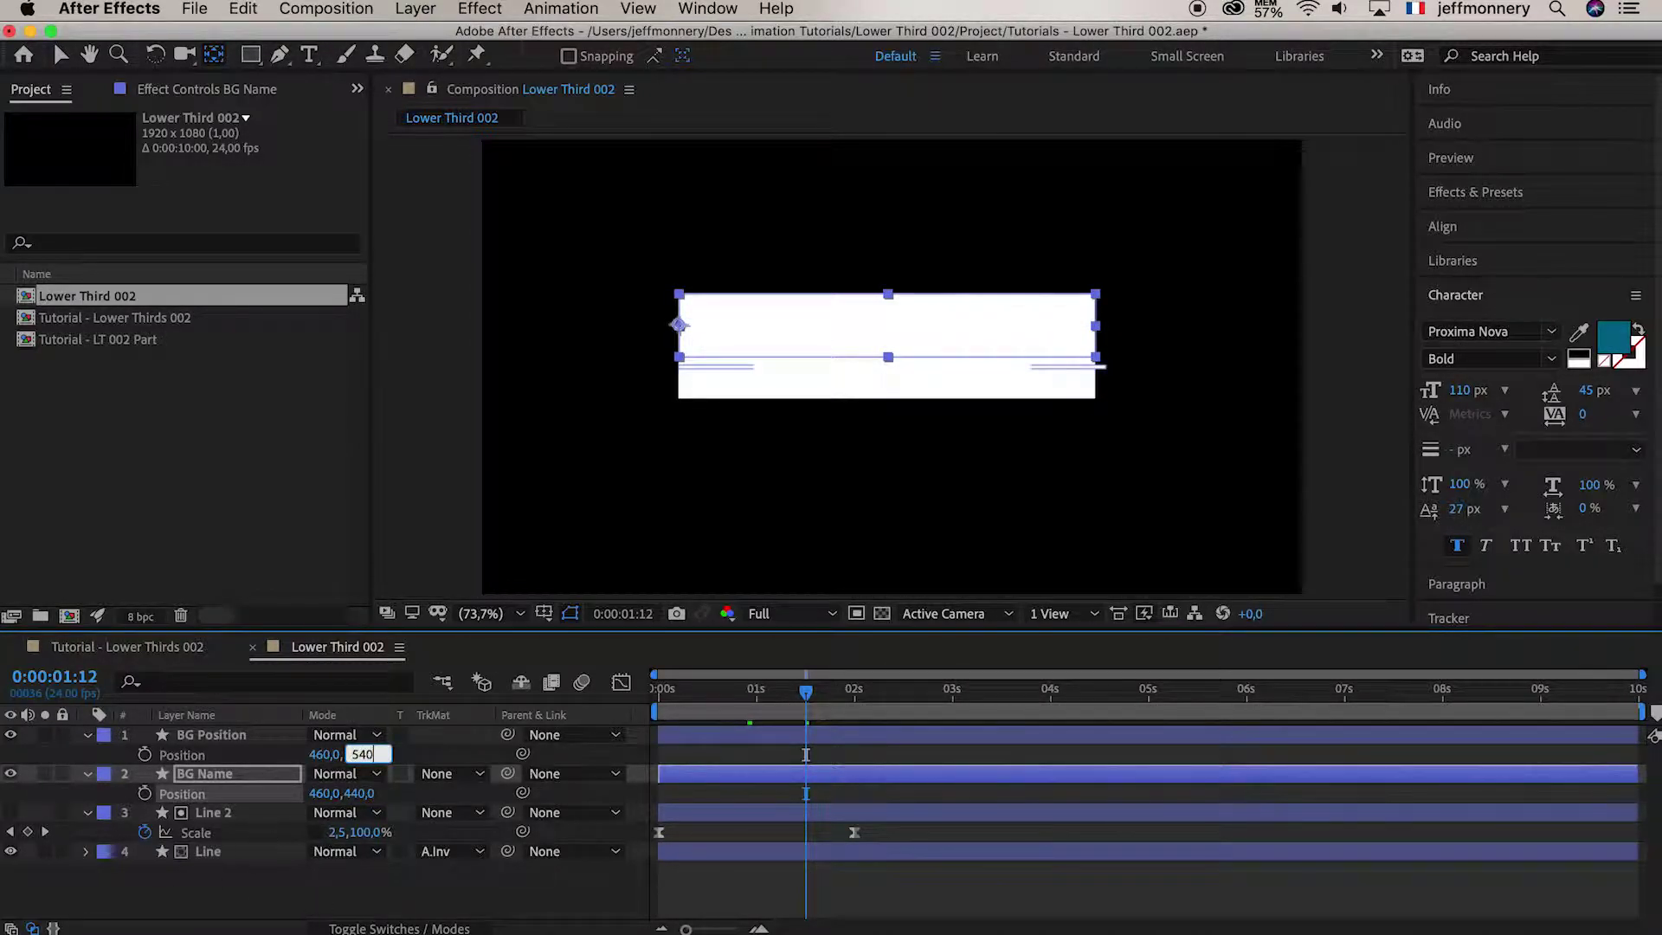
pyautogui.write('+100')
pyautogui.press('Return')
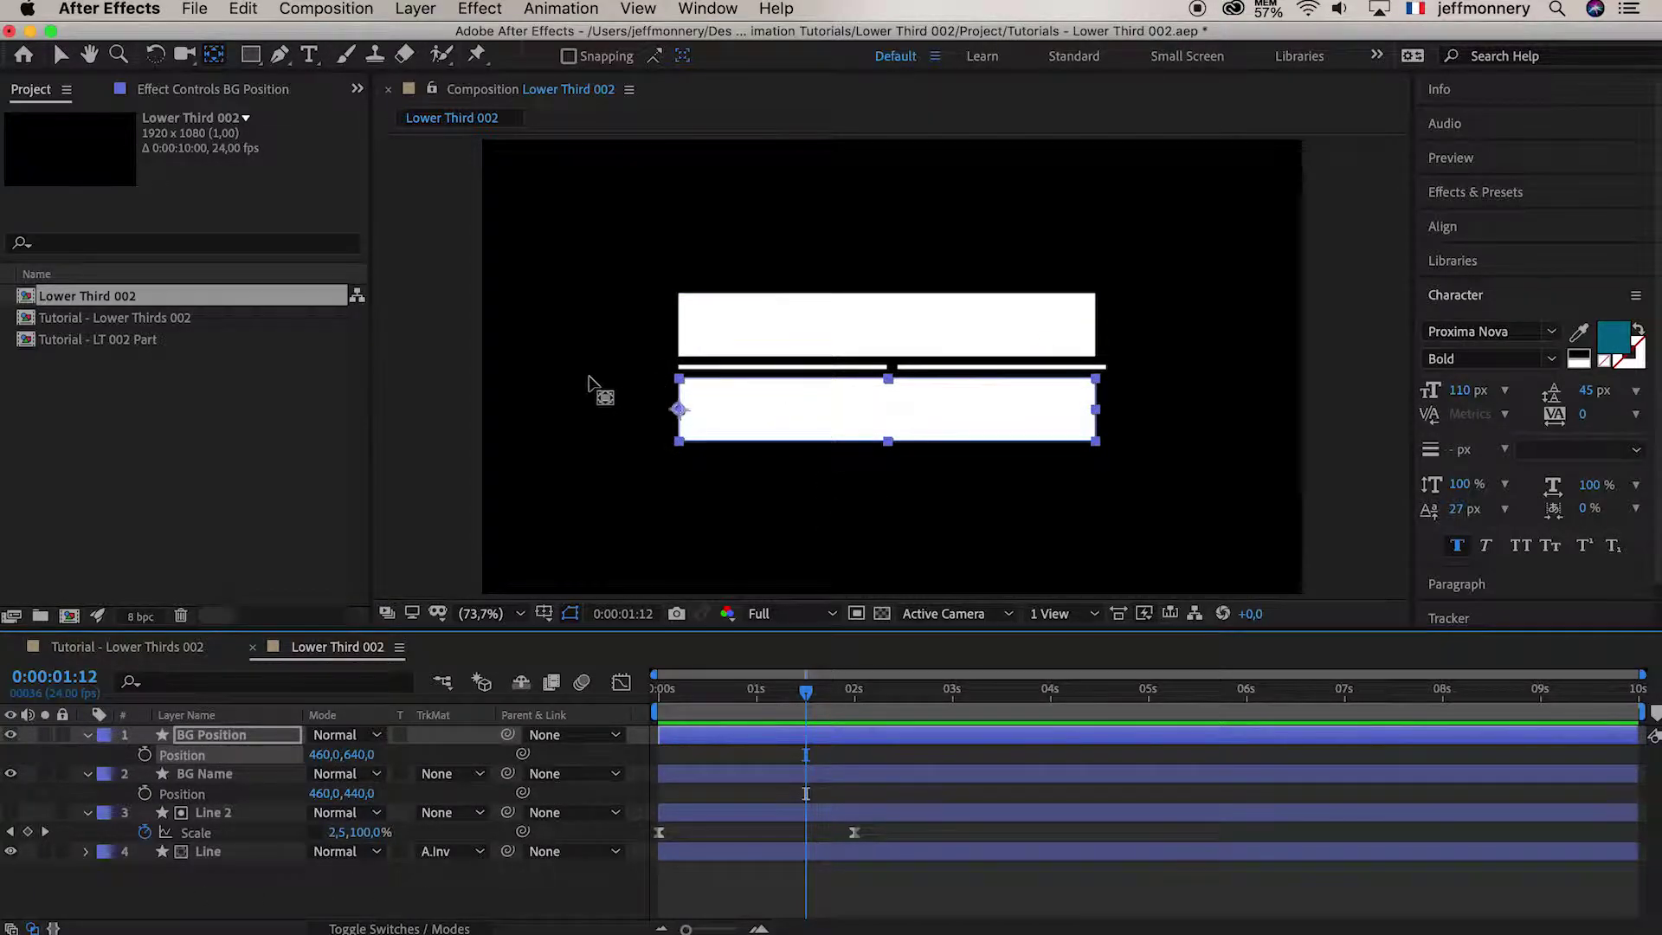
pyautogui.click(789, 878)
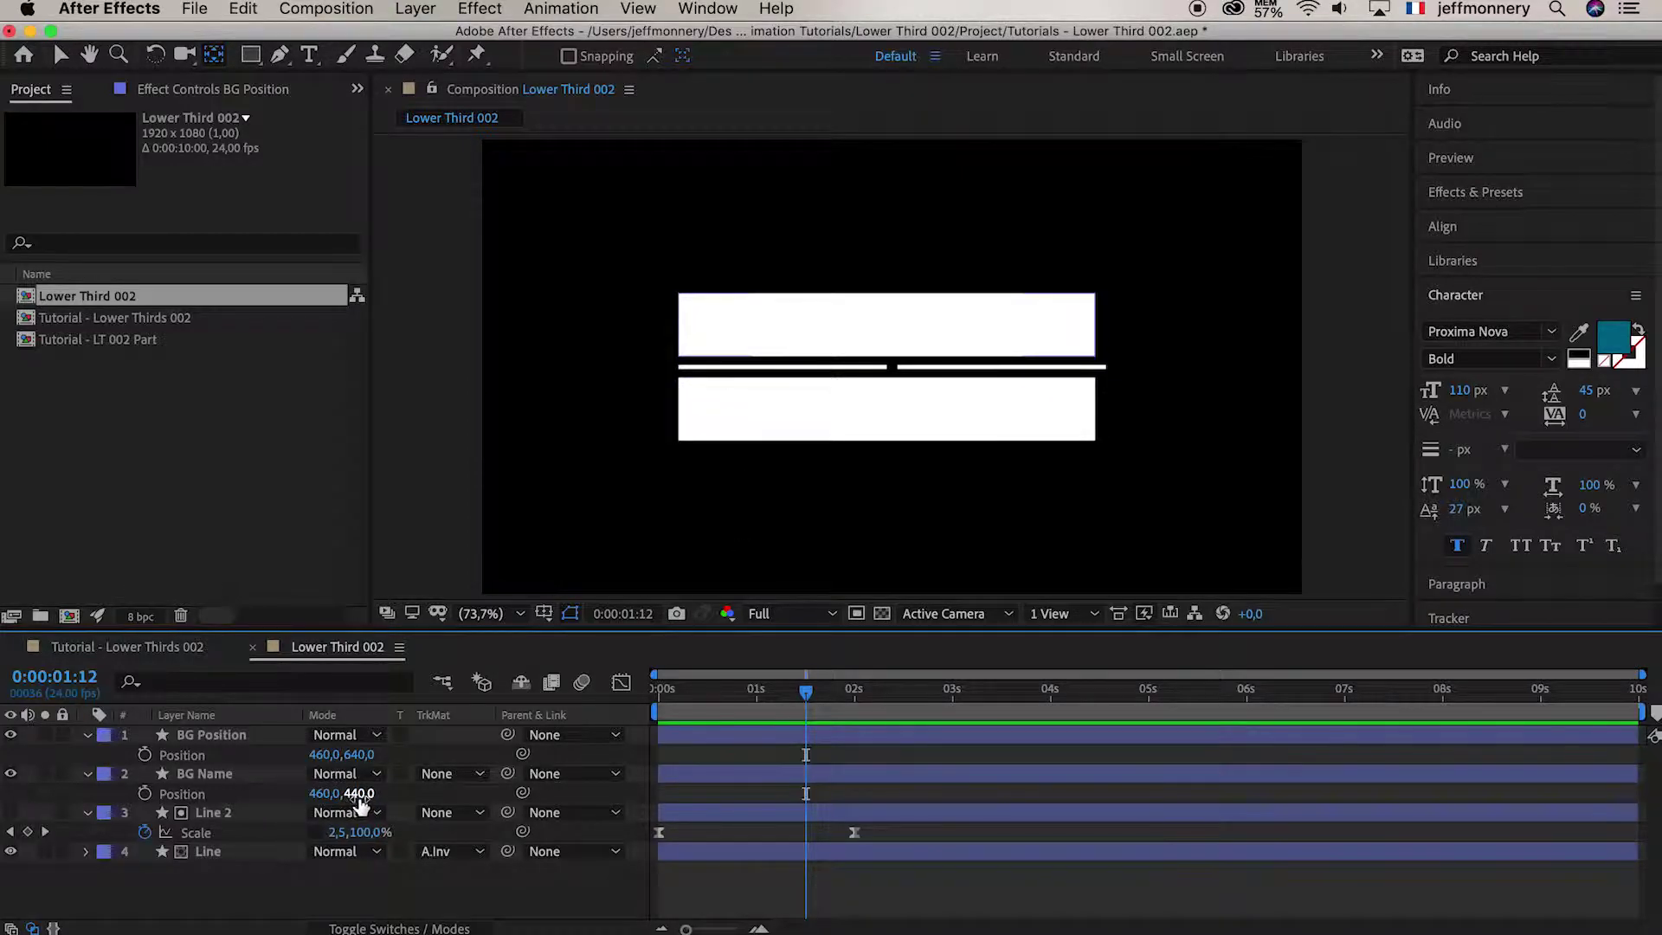
# Test other spacings (BG Name 540 and 590, BG Position 690), undoing each change
pyautogui.click(361, 794)
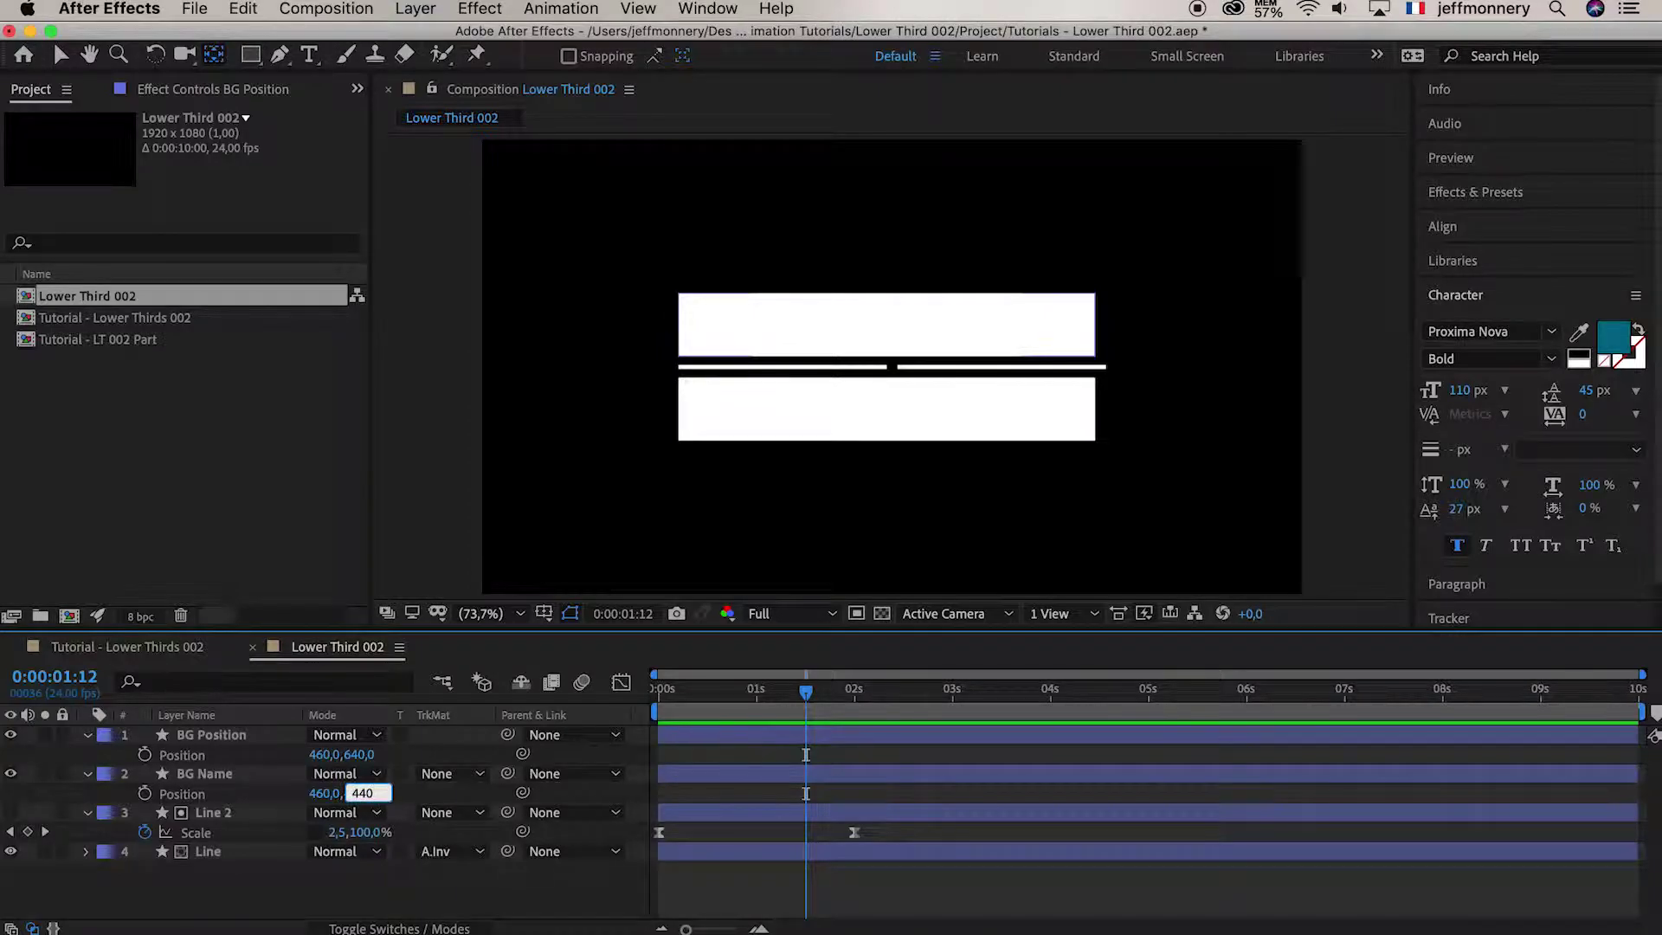
pyautogui.press('Return')
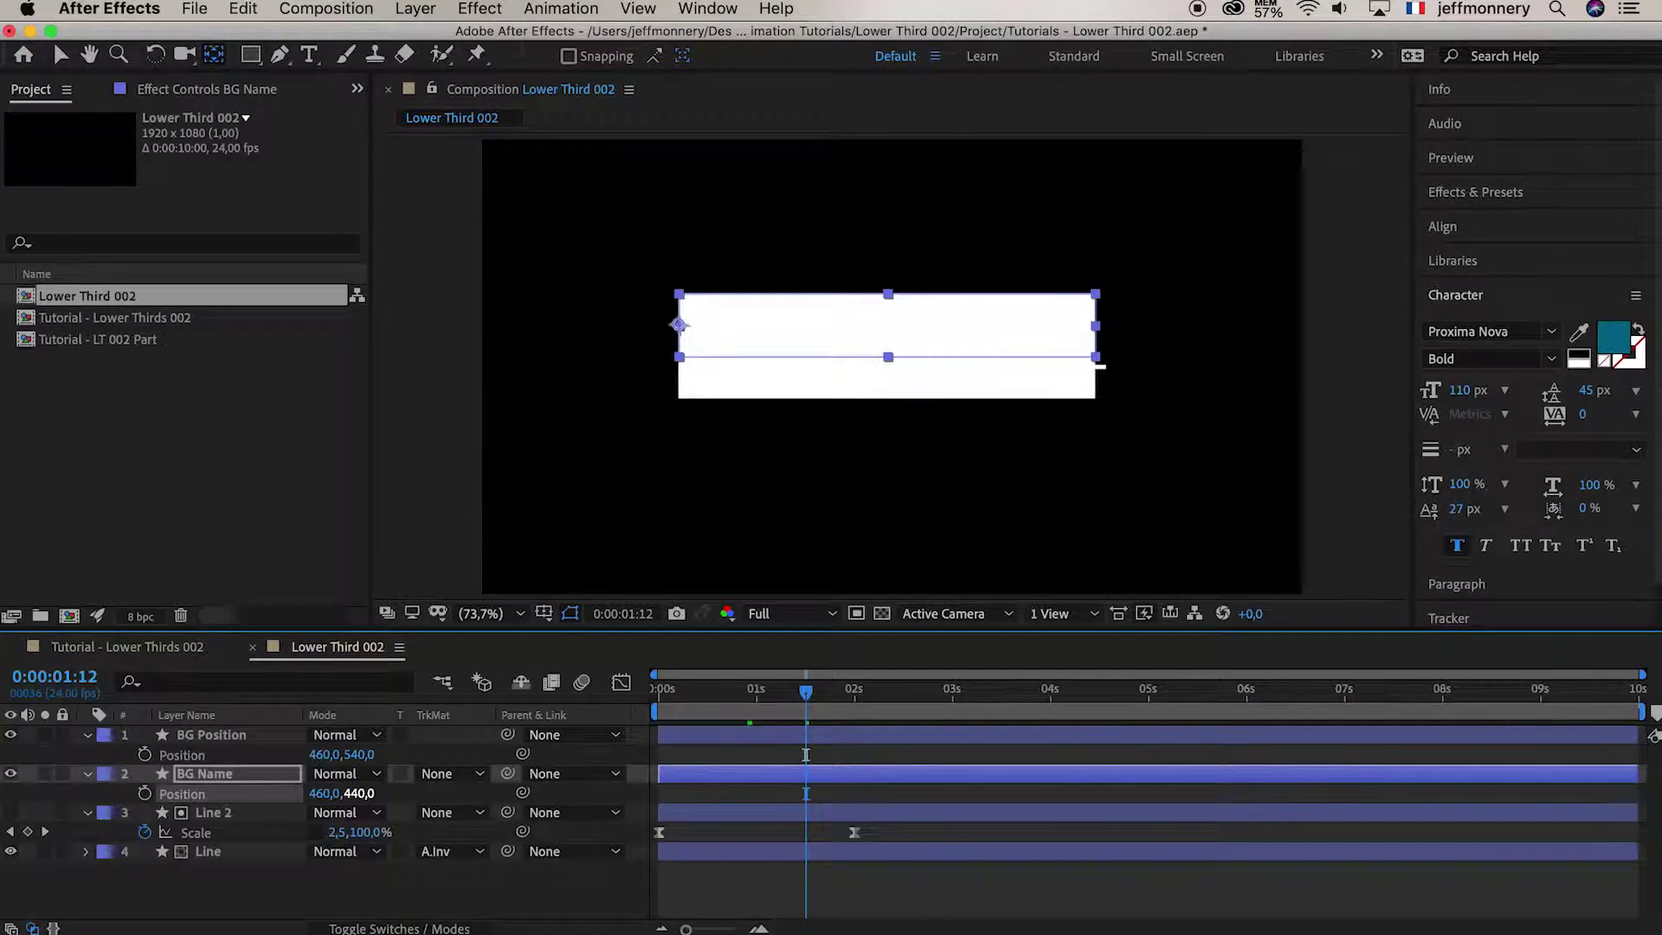
pyautogui.click(361, 794)
pyautogui.write('+150')
pyautogui.press('Return')
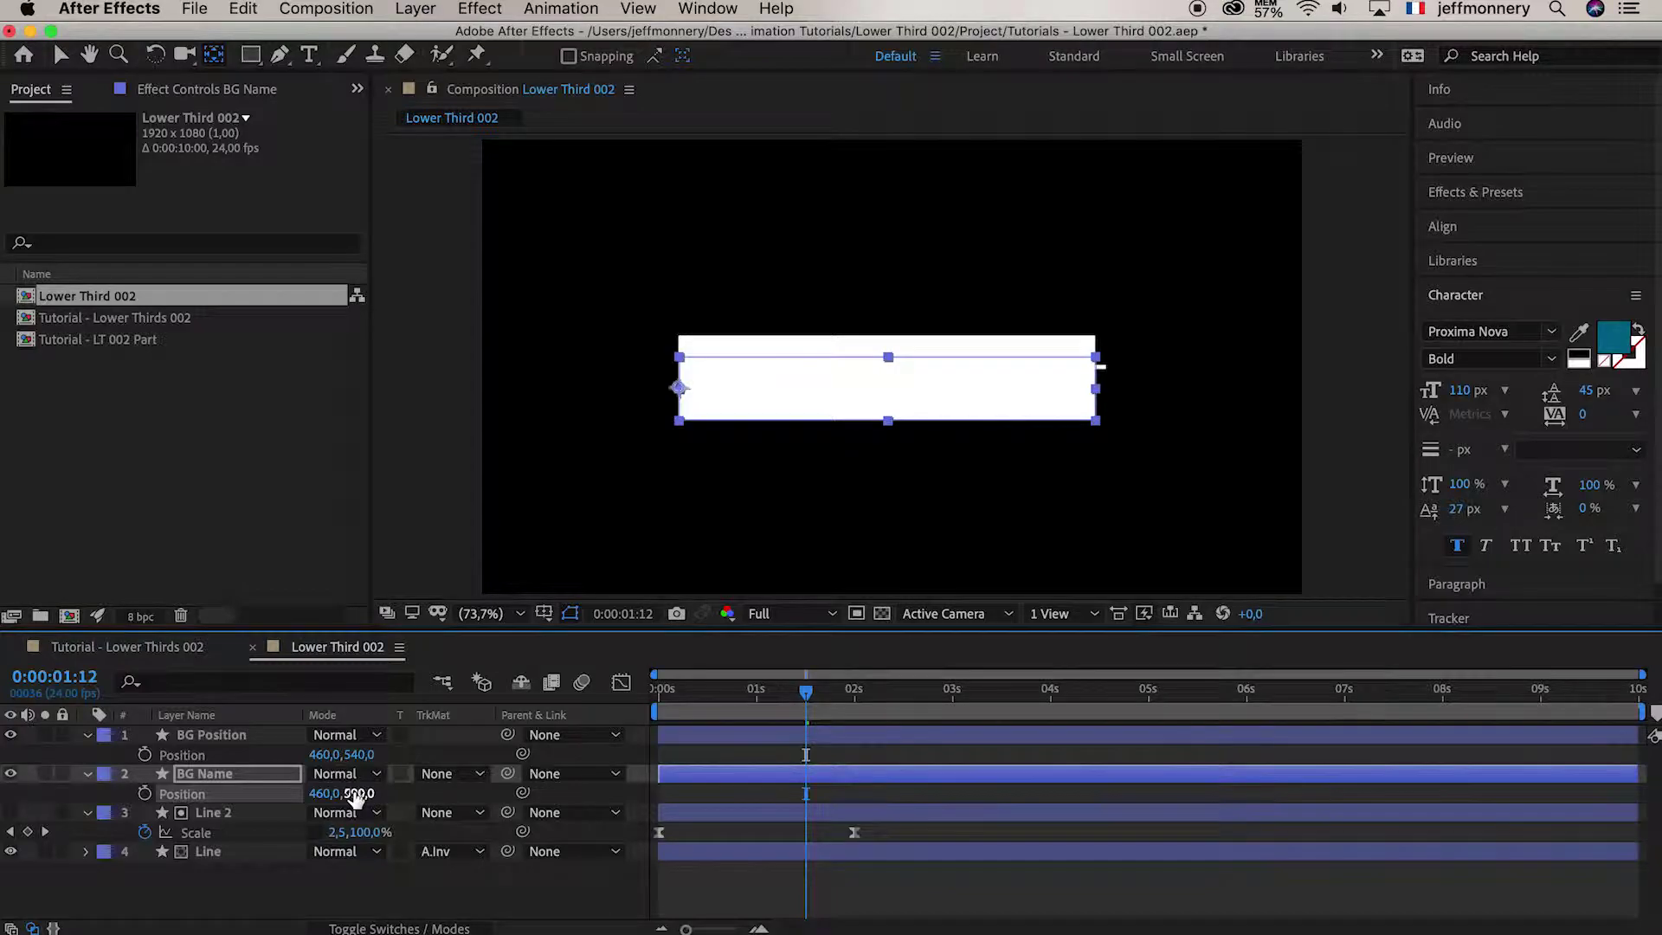
pyautogui.press('super+z')
pyautogui.click(361, 755)
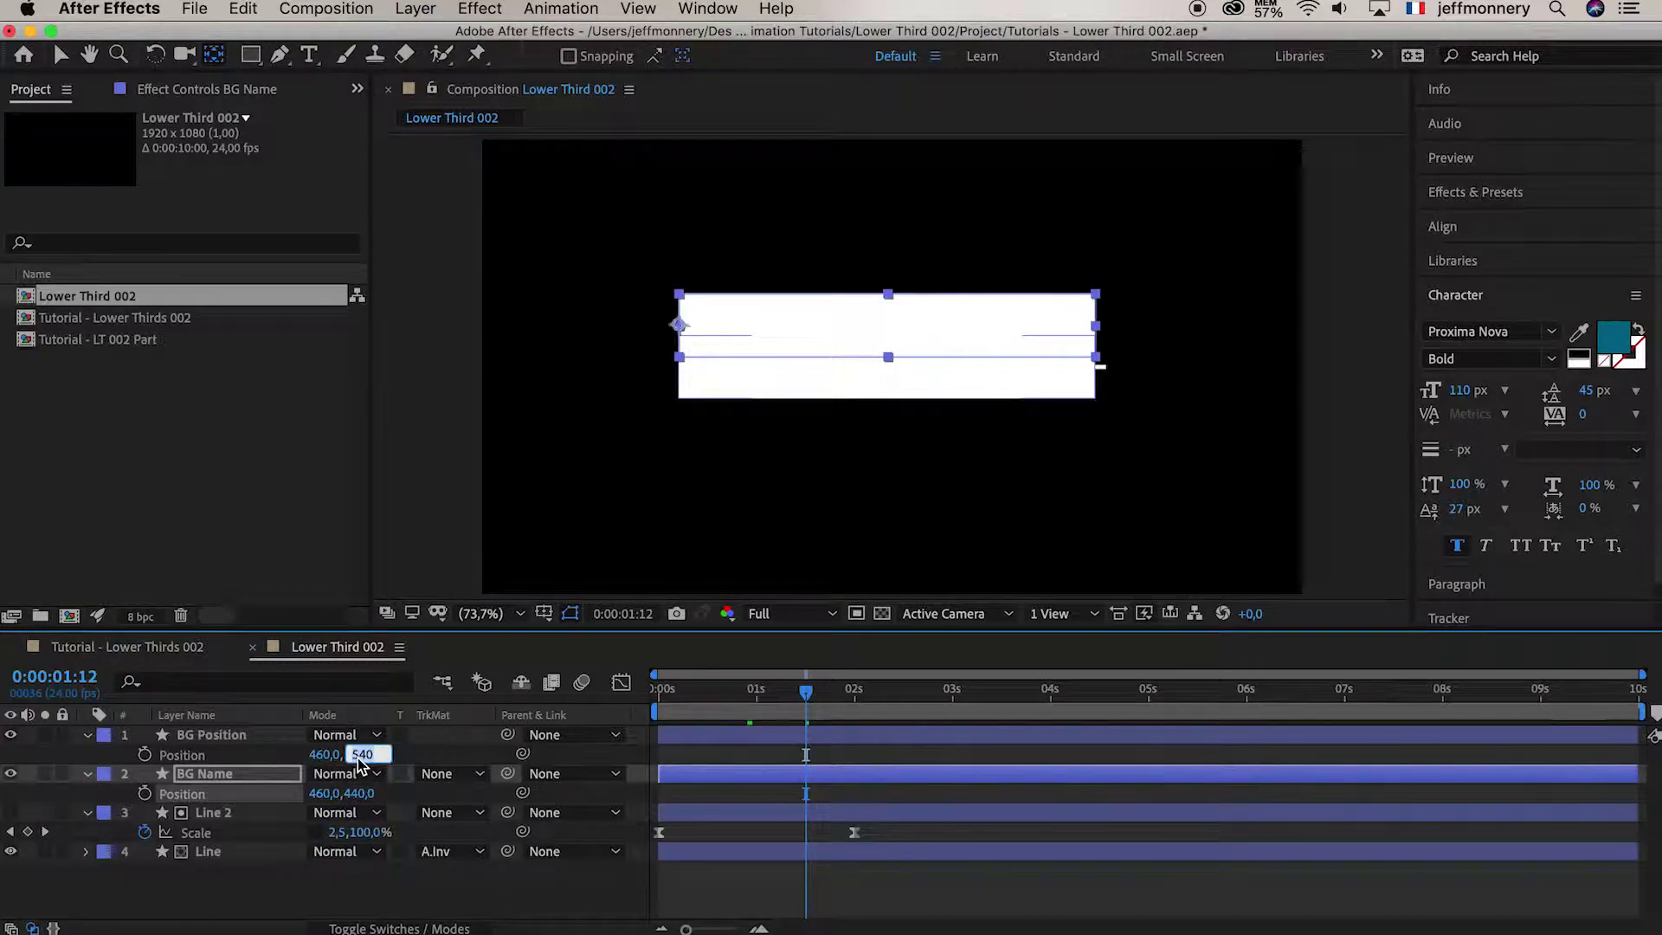
pyautogui.press('Right')
pyautogui.write('+150')
pyautogui.press('Return')
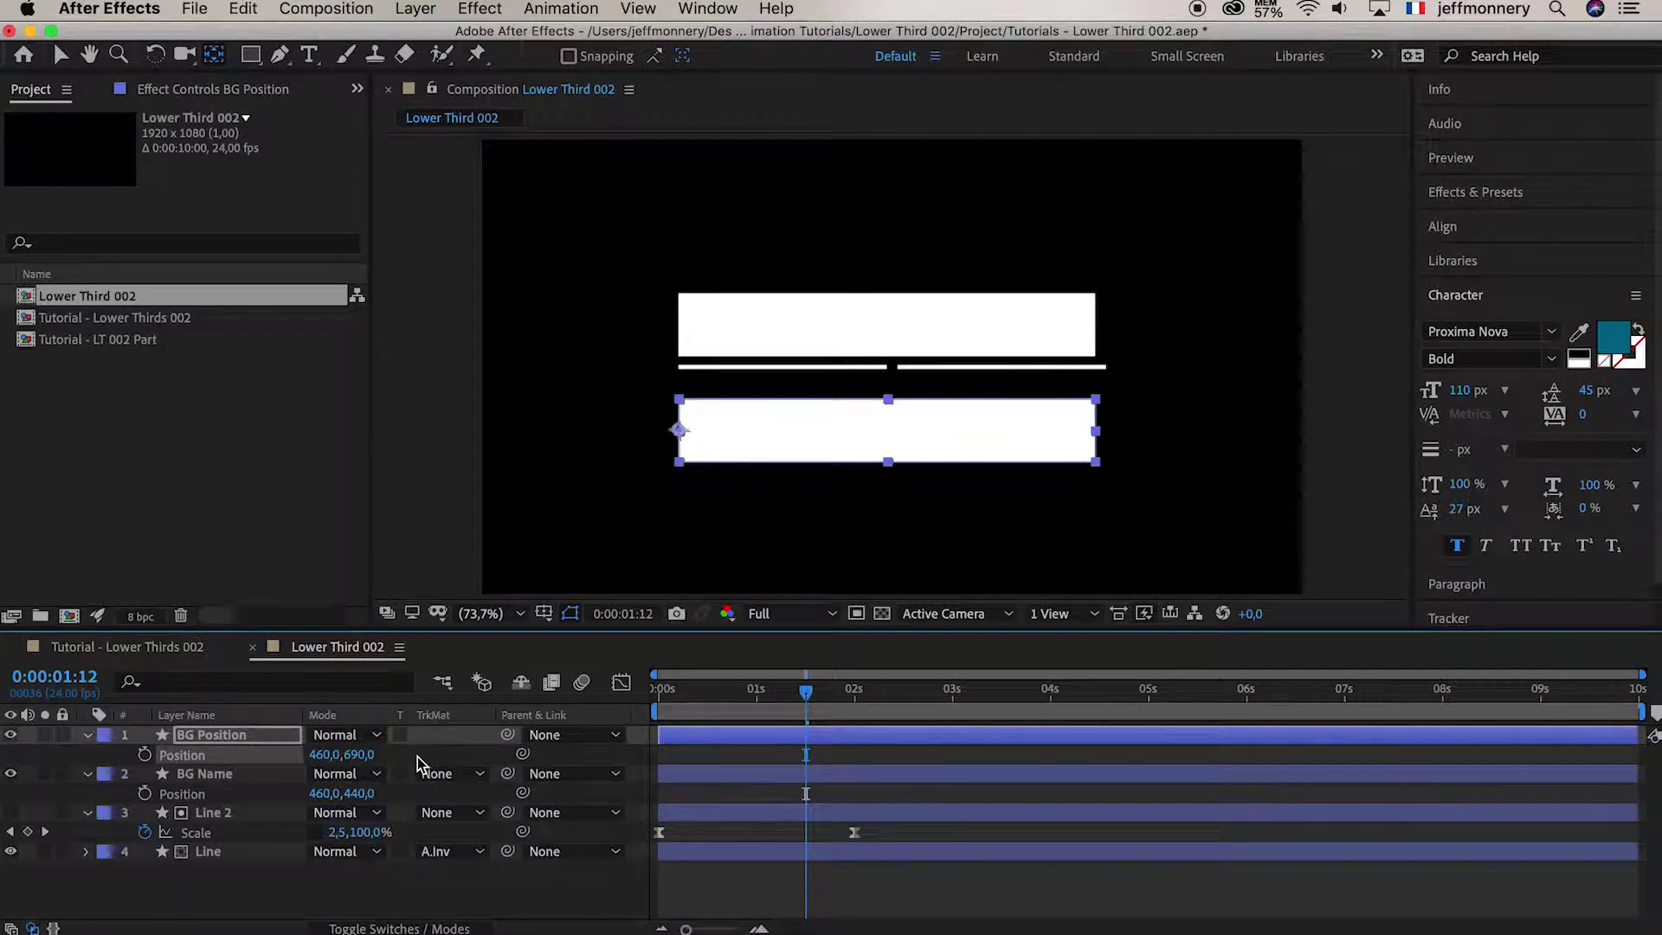
pyautogui.press('super+z')
# Try BG Position at 600, undo, settle it at 640, and preview the animation
pyautogui.click(362, 755)
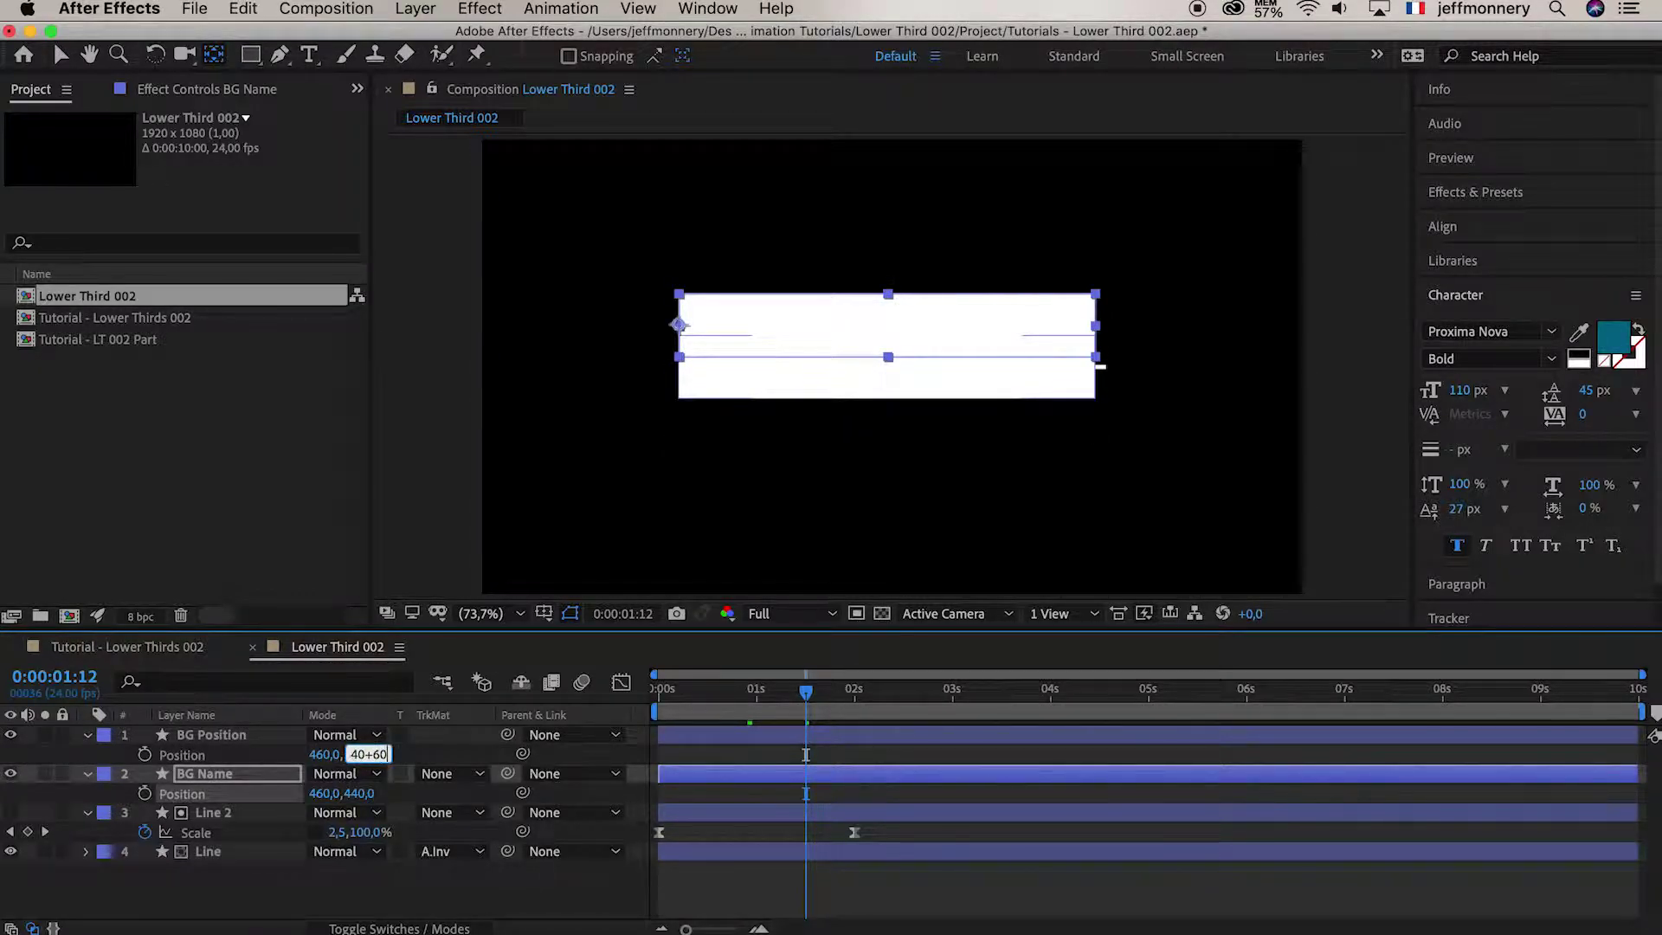
pyautogui.press('Return')
pyautogui.click(534, 913)
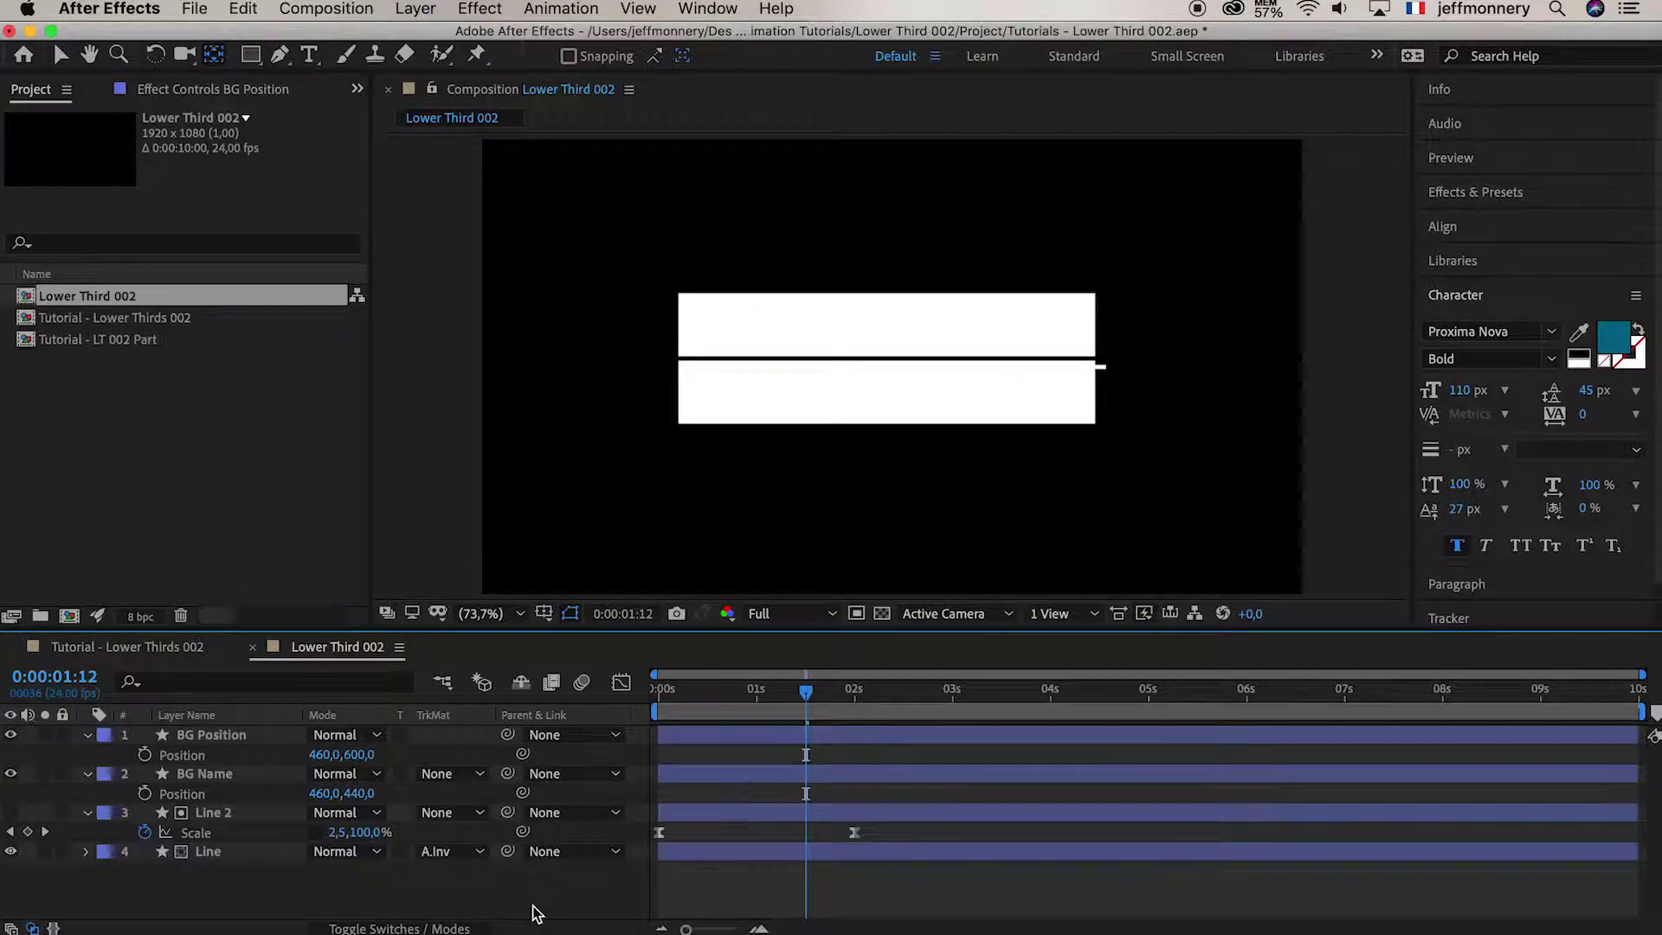
pyautogui.press('super+z')
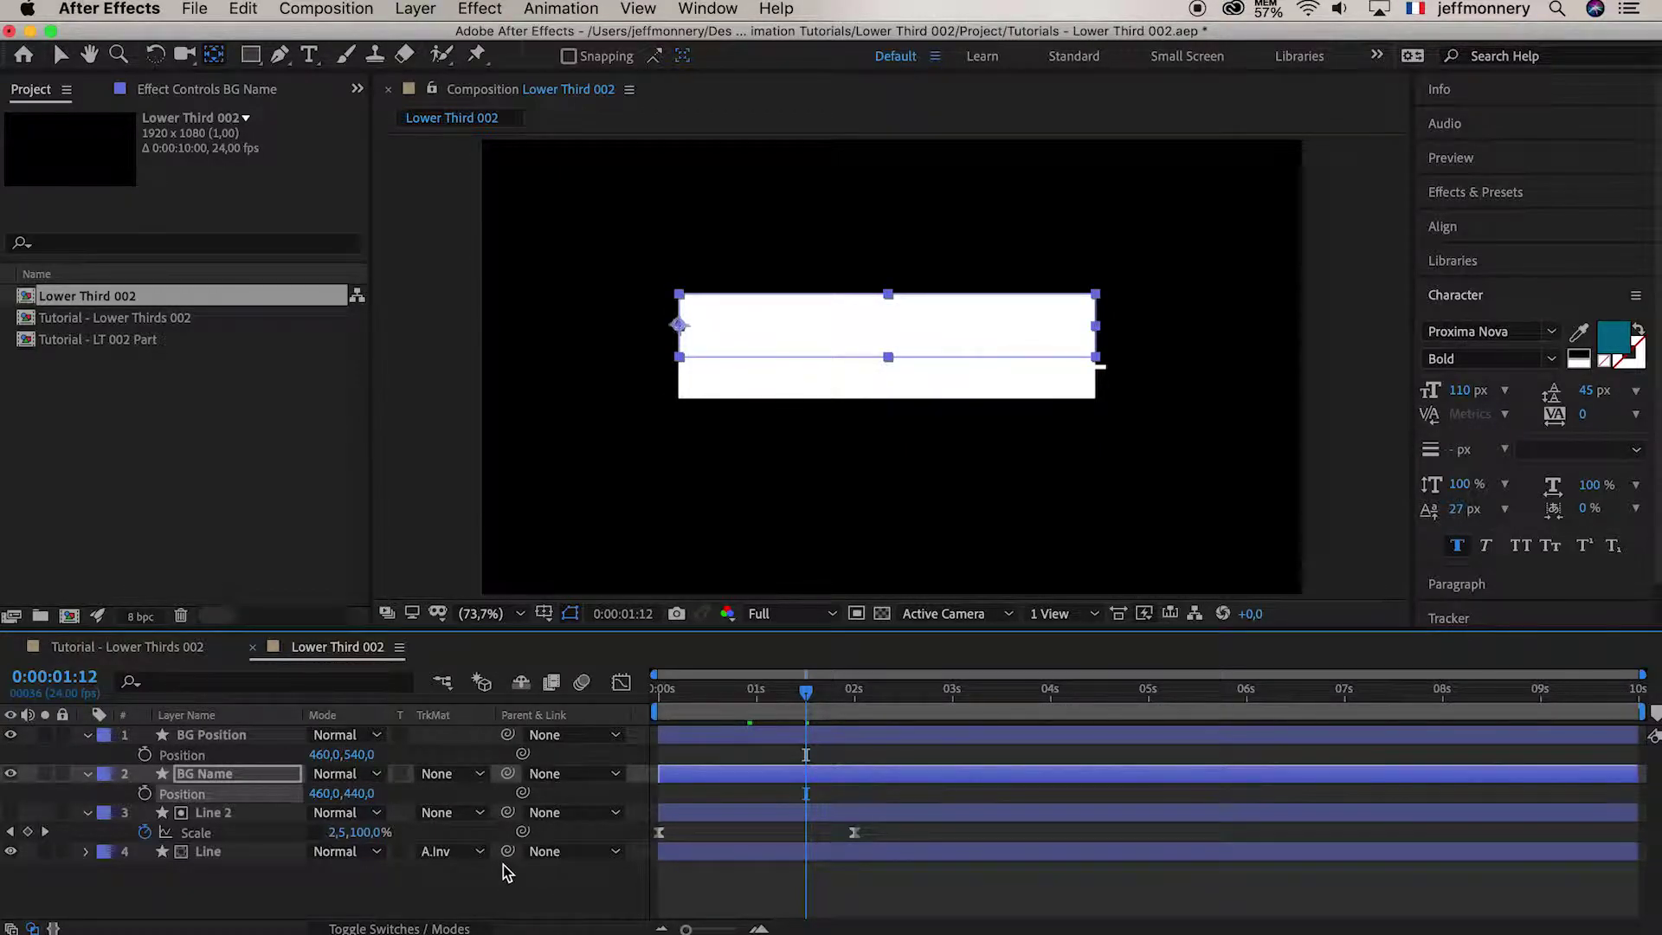
pyautogui.click(362, 754)
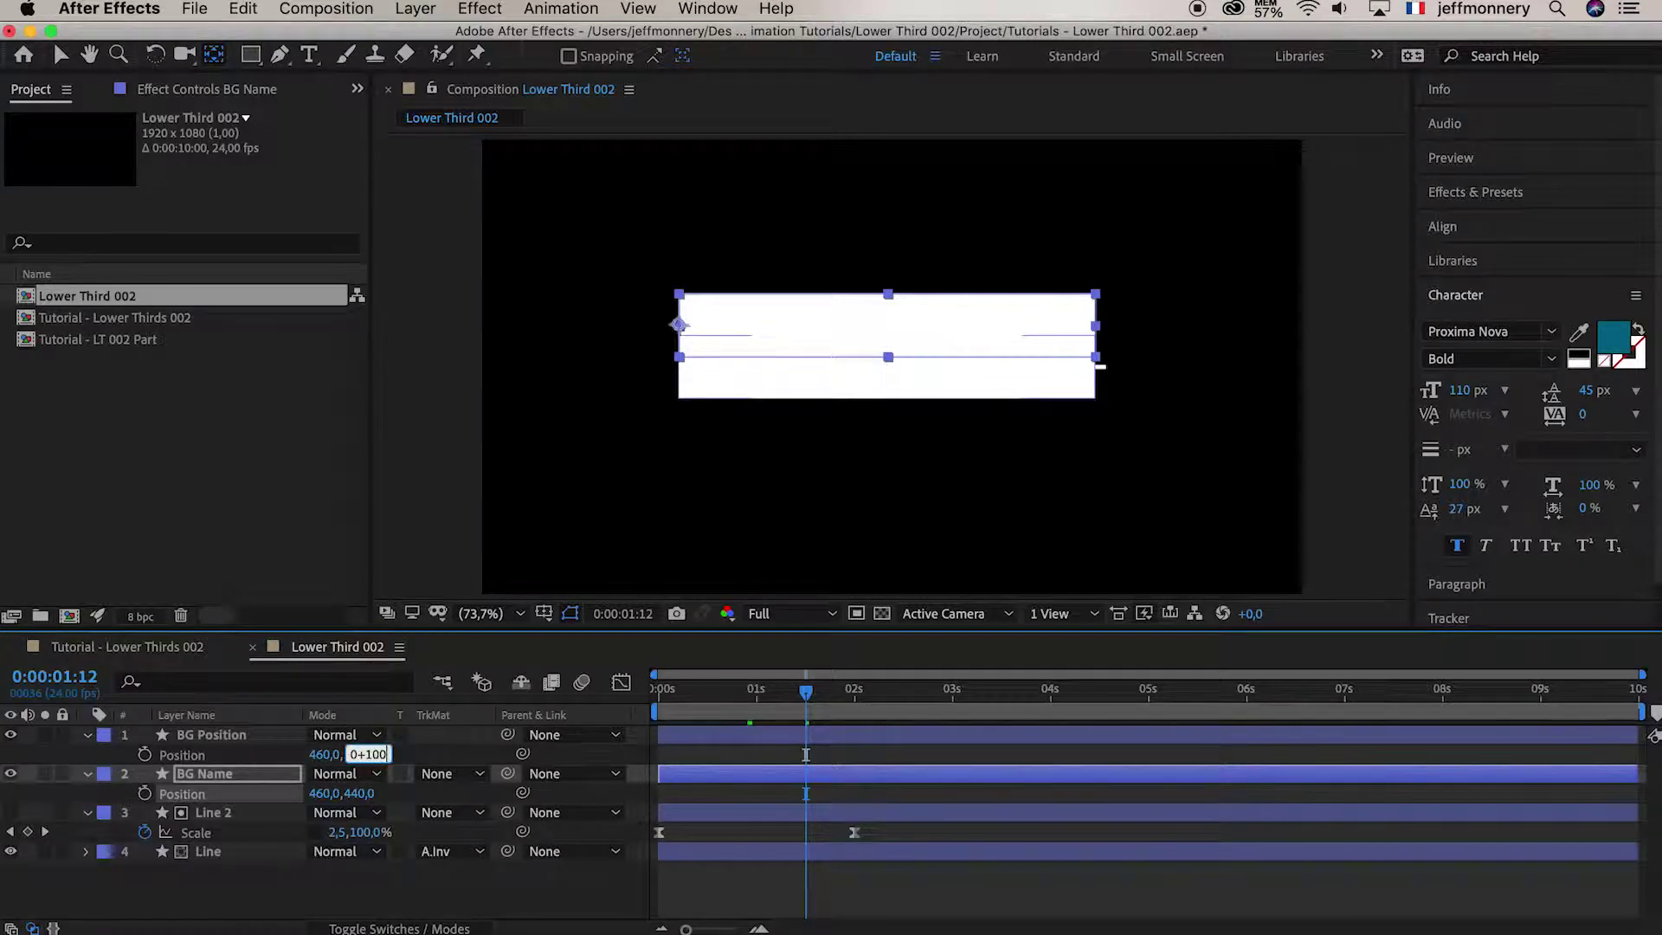
pyautogui.write('+100')
pyautogui.press('Return')
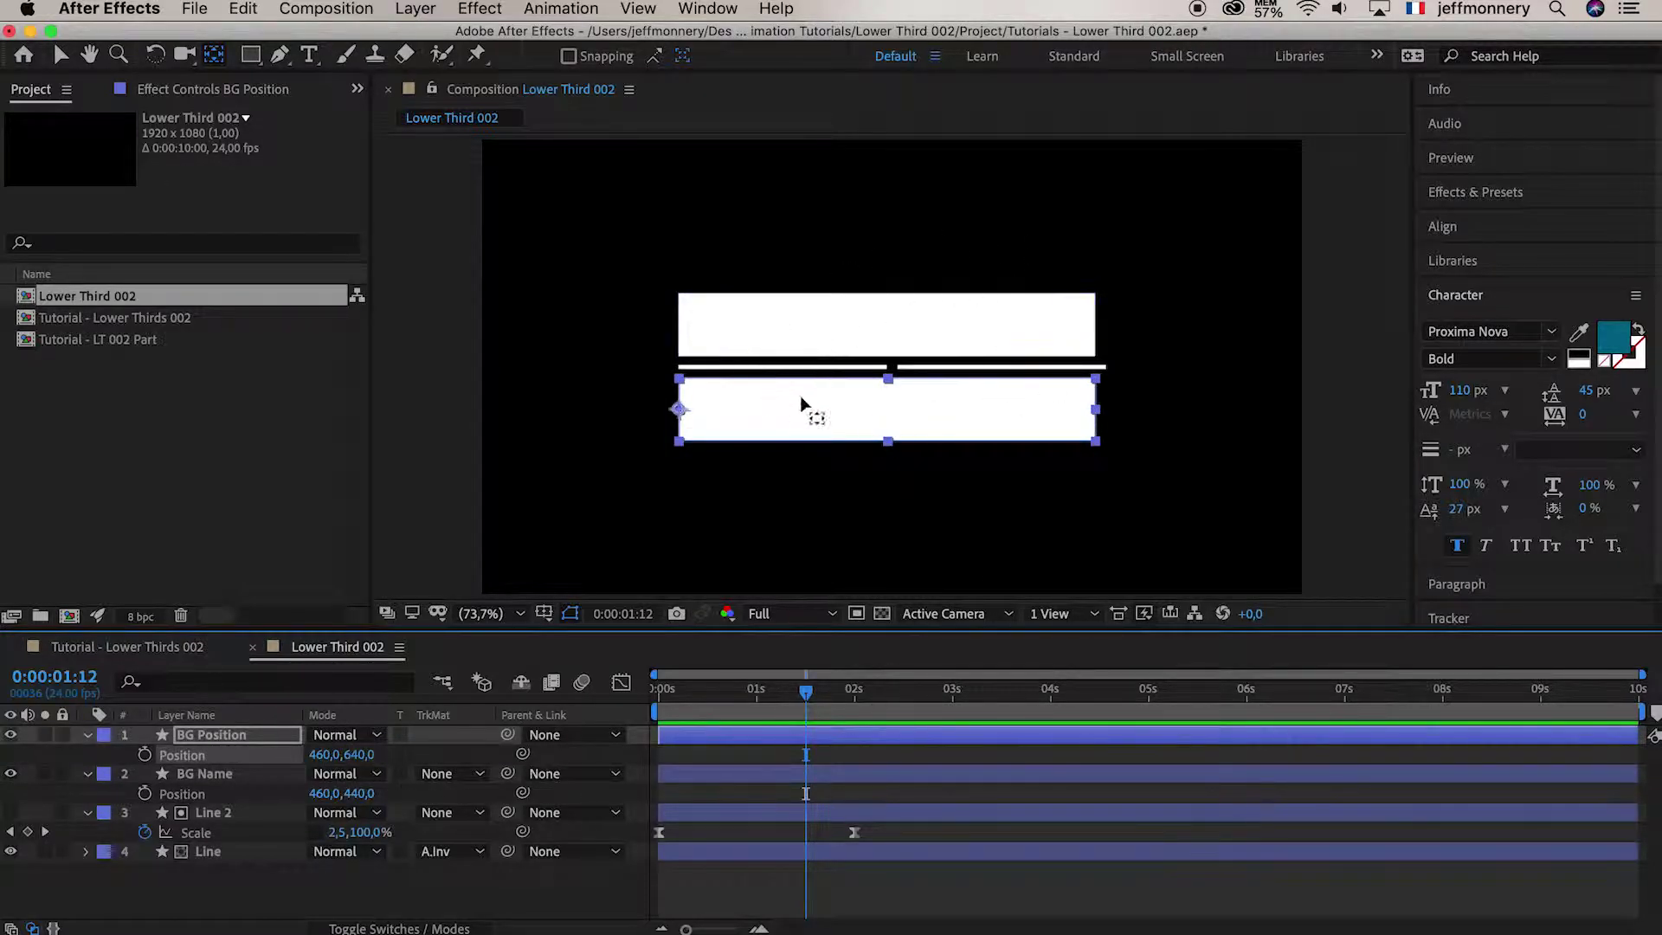
pyautogui.moveTo(840, 691); pyautogui.dragTo(578, 710)
pyautogui.press('space')
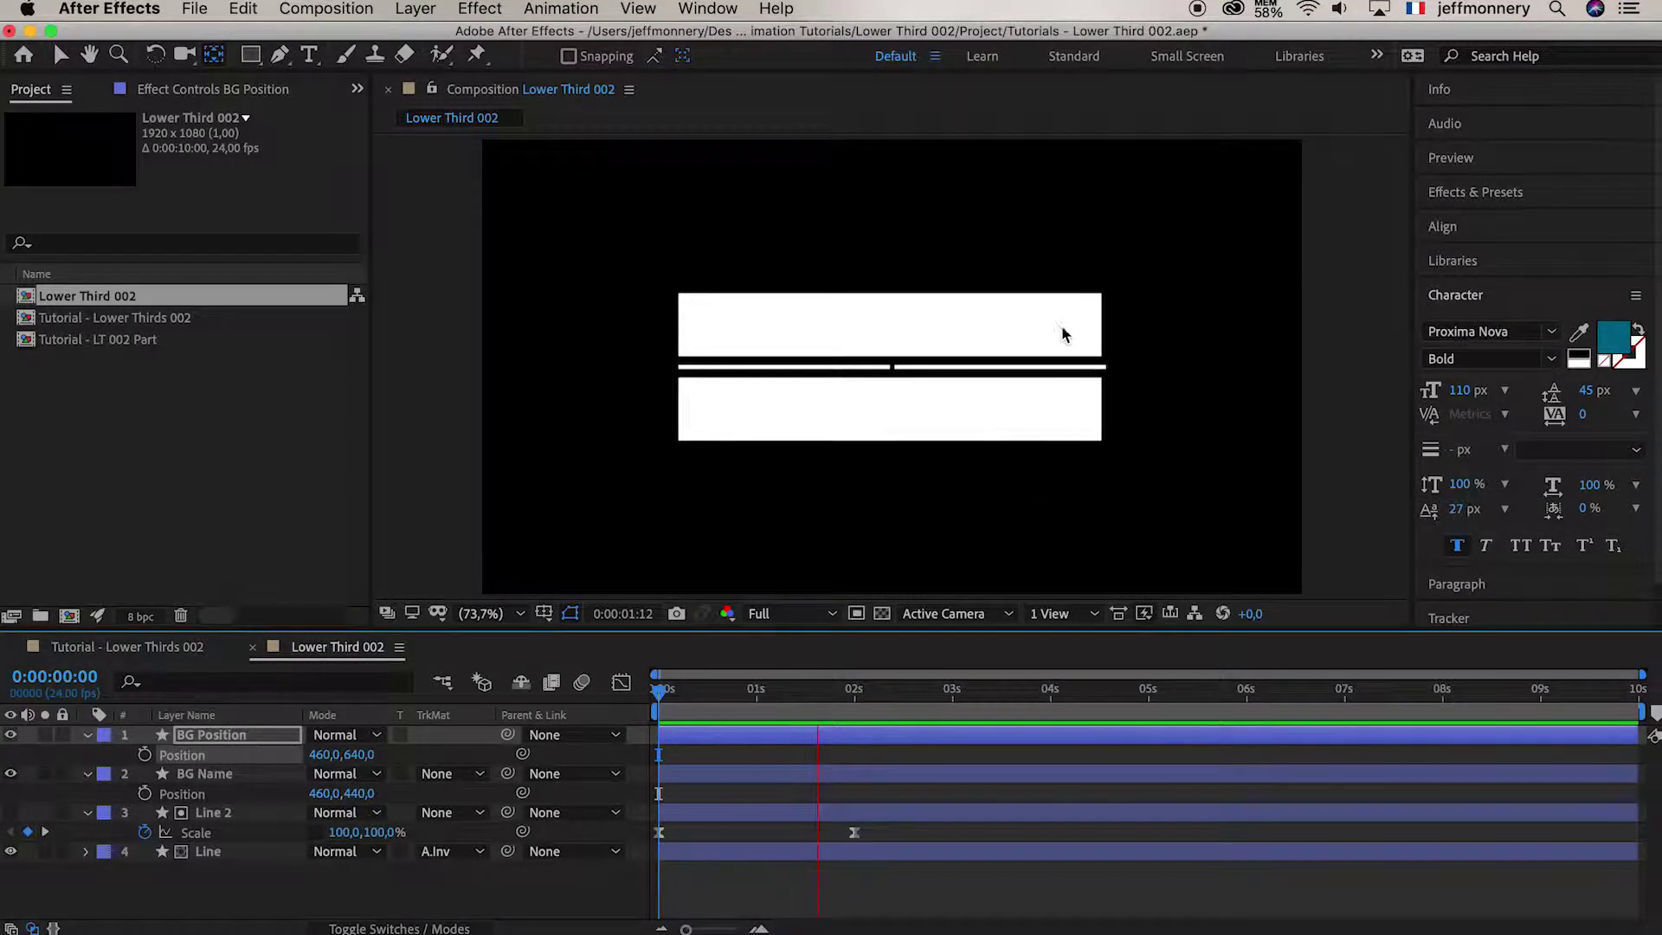
pyautogui.press('space')
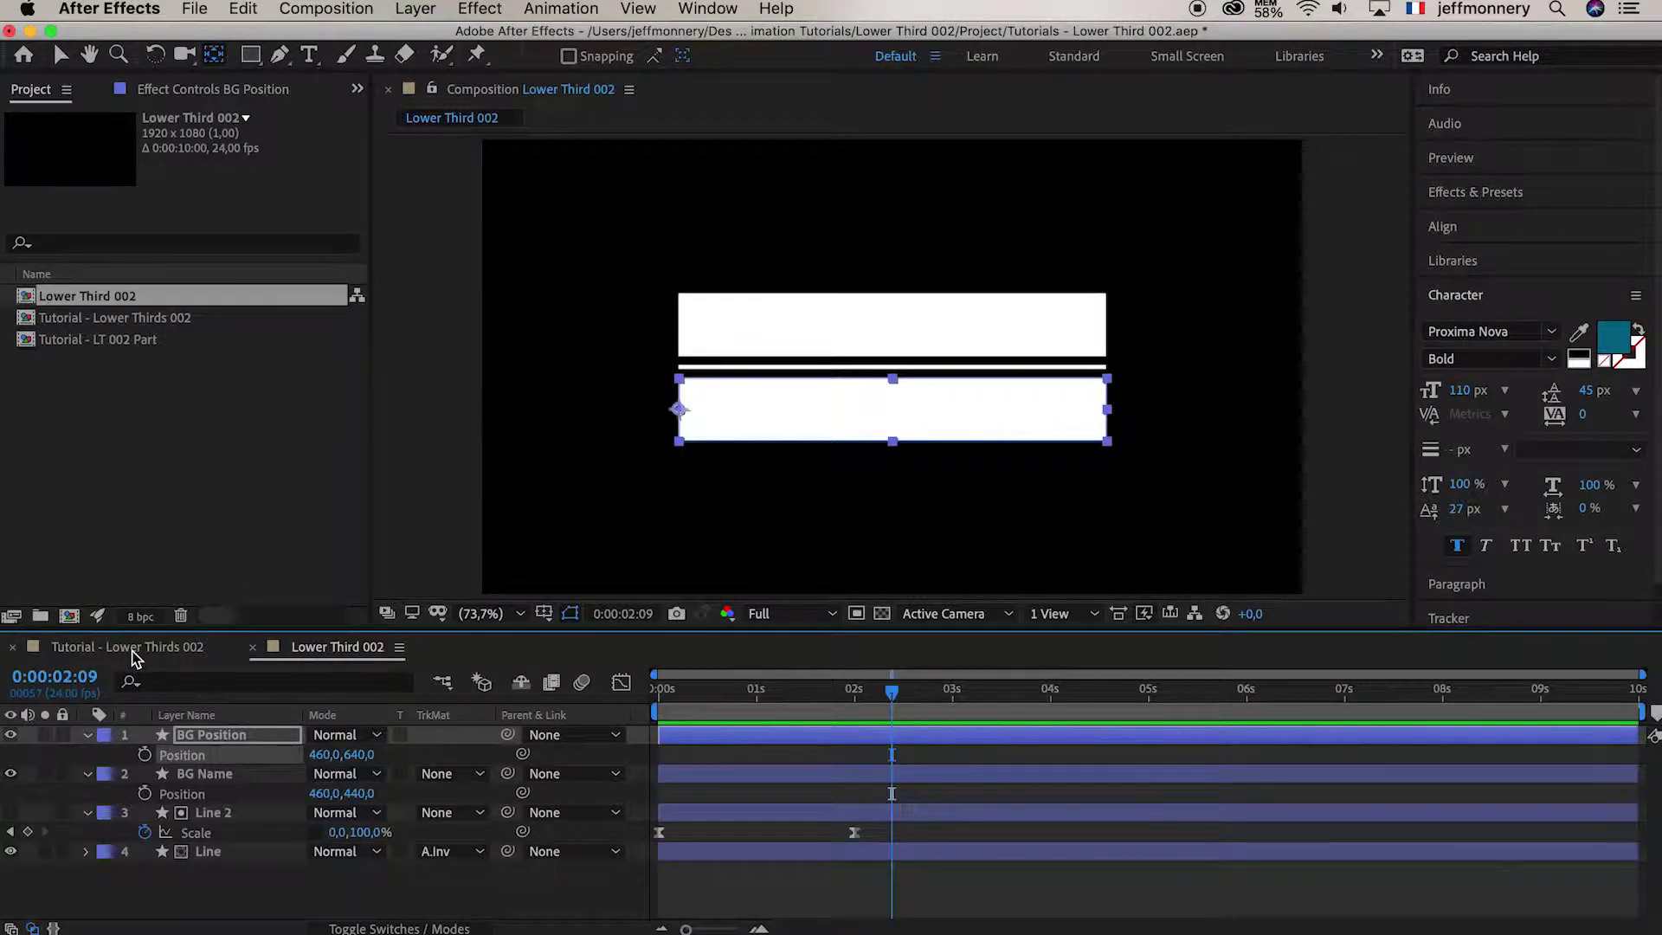
pyautogui.click(134, 658)
pyautogui.click(827, 693)
pyautogui.moveTo(826, 700); pyautogui.dragTo(727, 690)
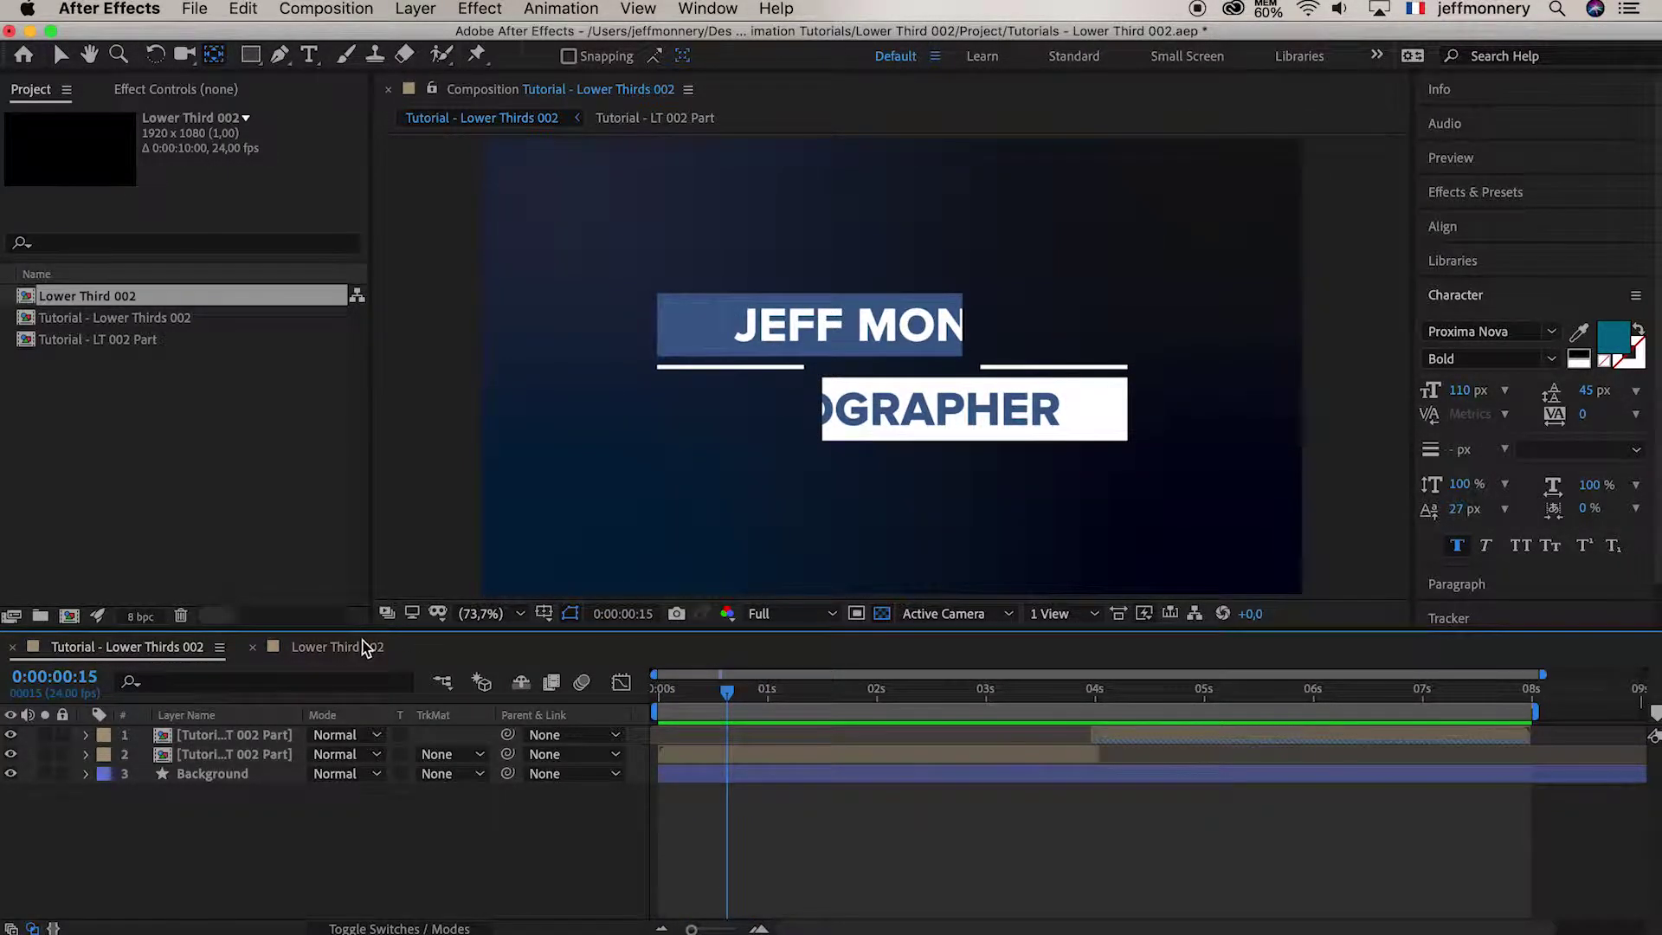
pyautogui.click(338, 648)
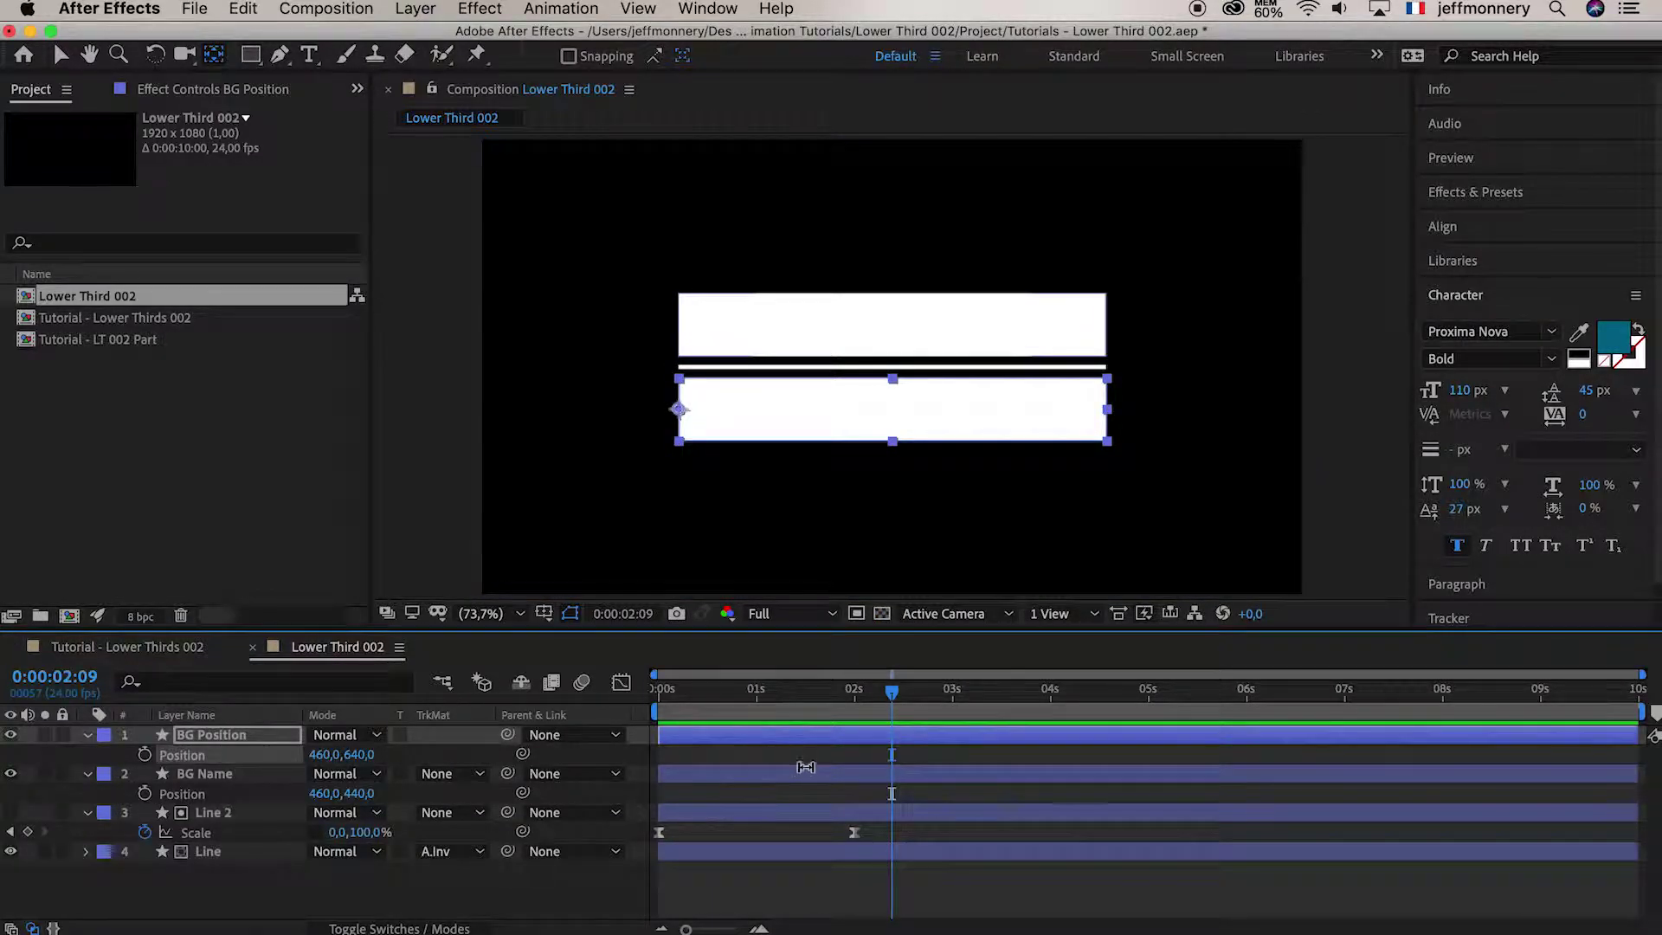
pyautogui.click(229, 736)
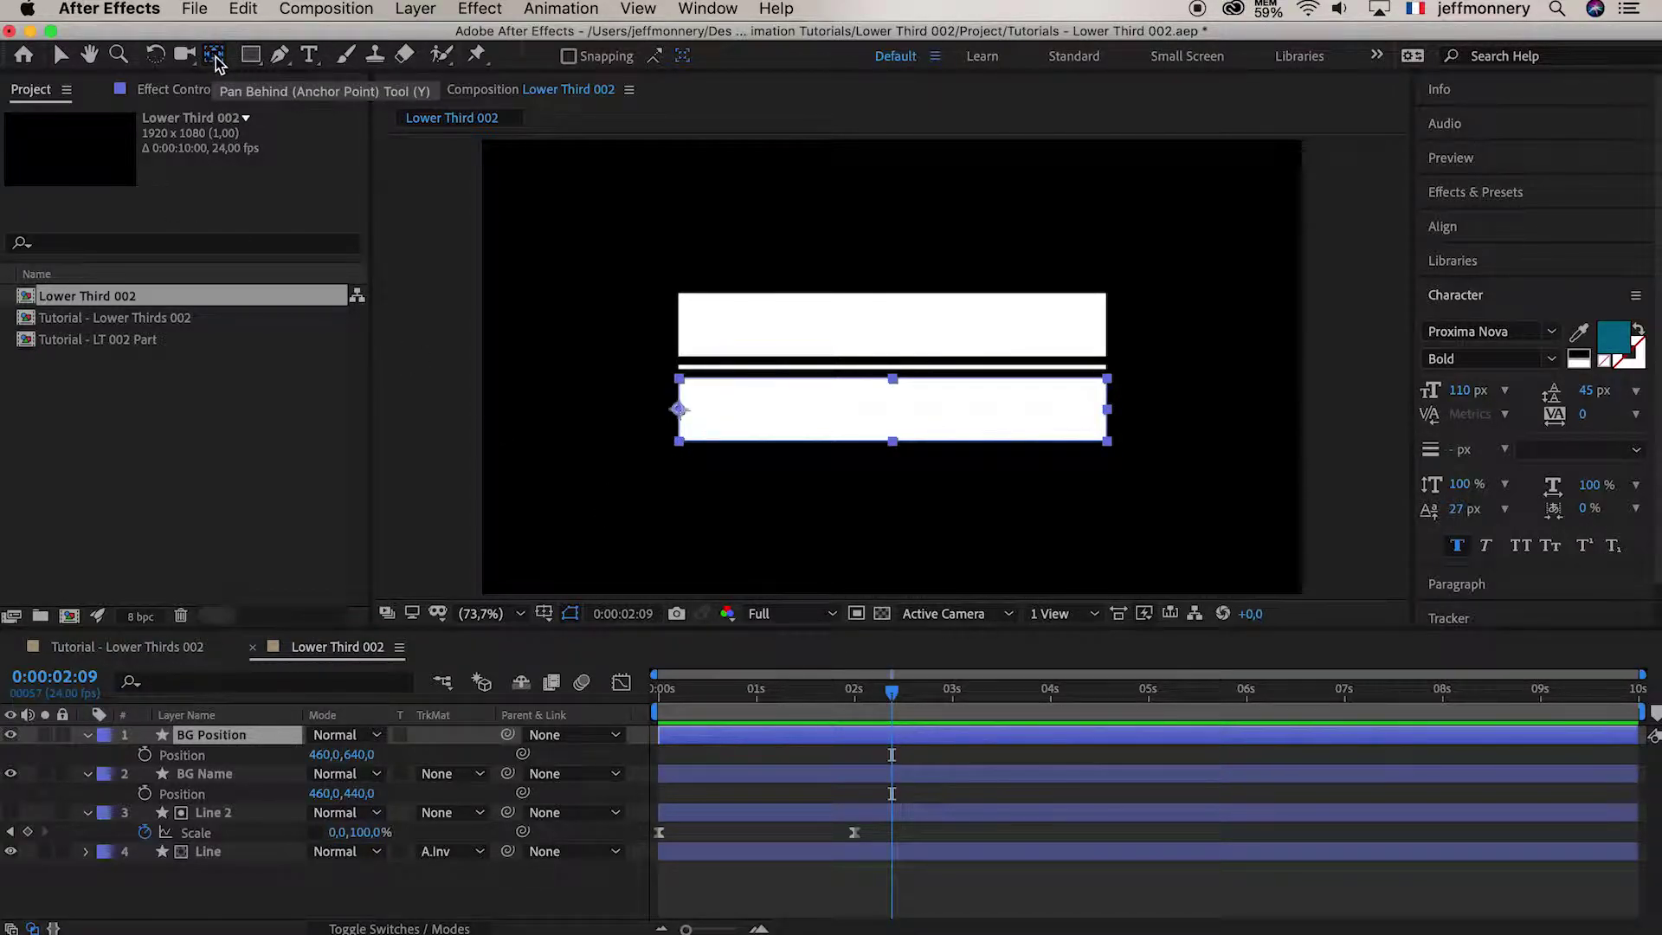
# Move BG Position's anchor point to the bar's right edge and preview it growing from the right
pyautogui.click(679, 414)
pyautogui.moveTo(680, 414); pyautogui.dragTo(1107, 410)
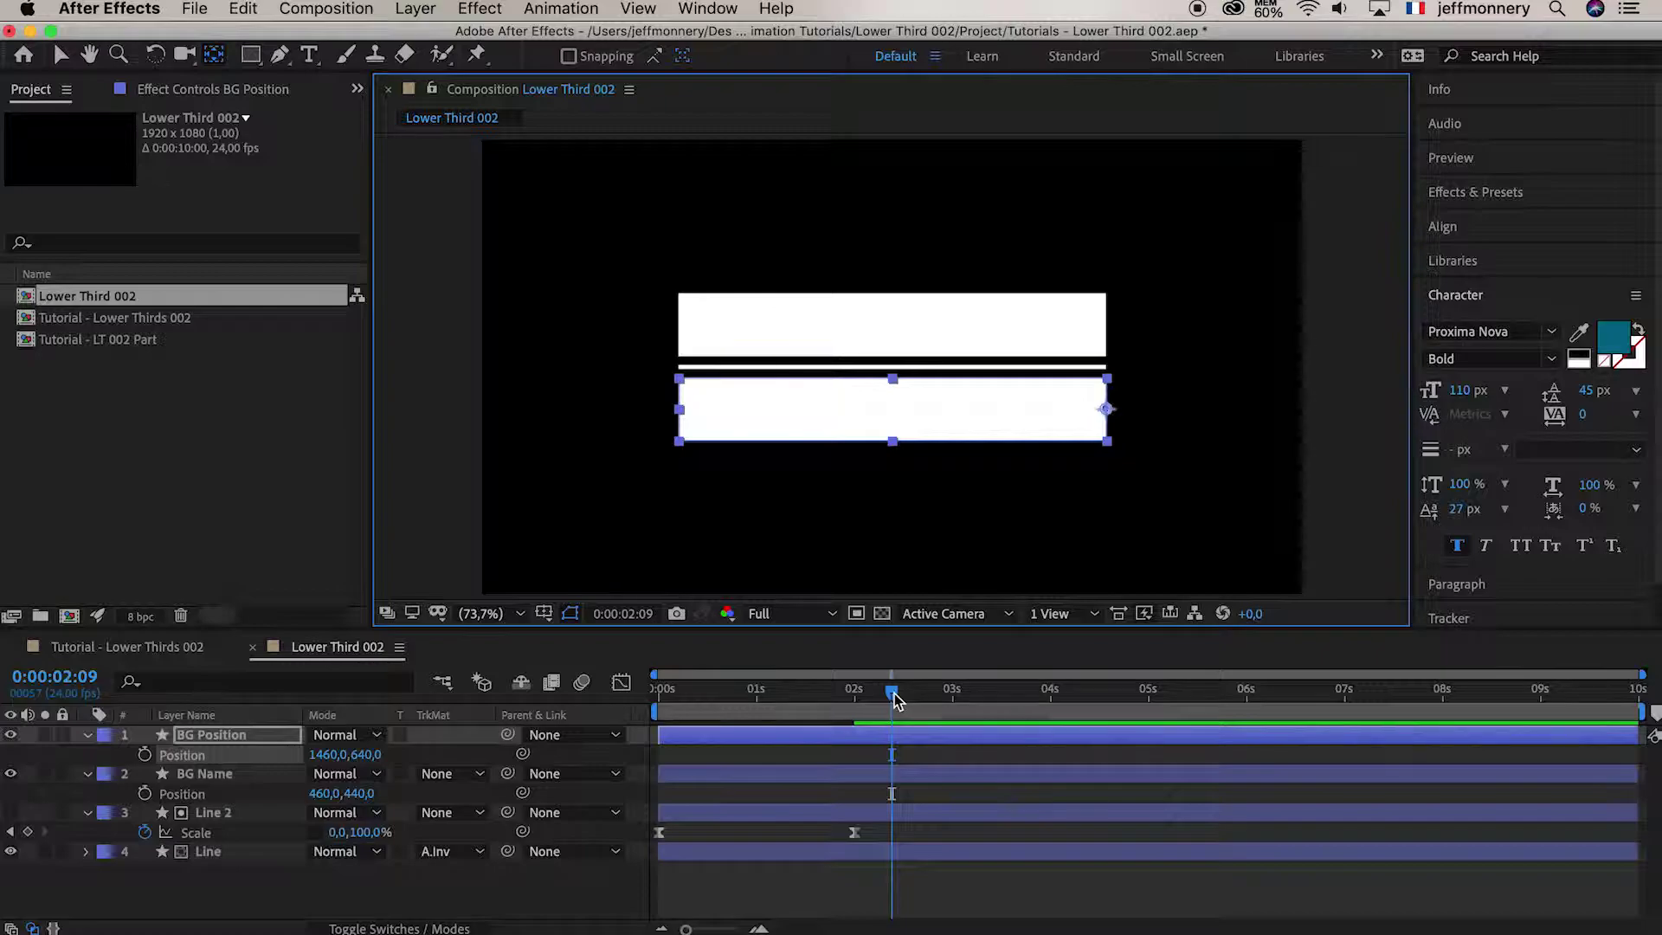
pyautogui.moveTo(895, 708); pyautogui.dragTo(576, 684)
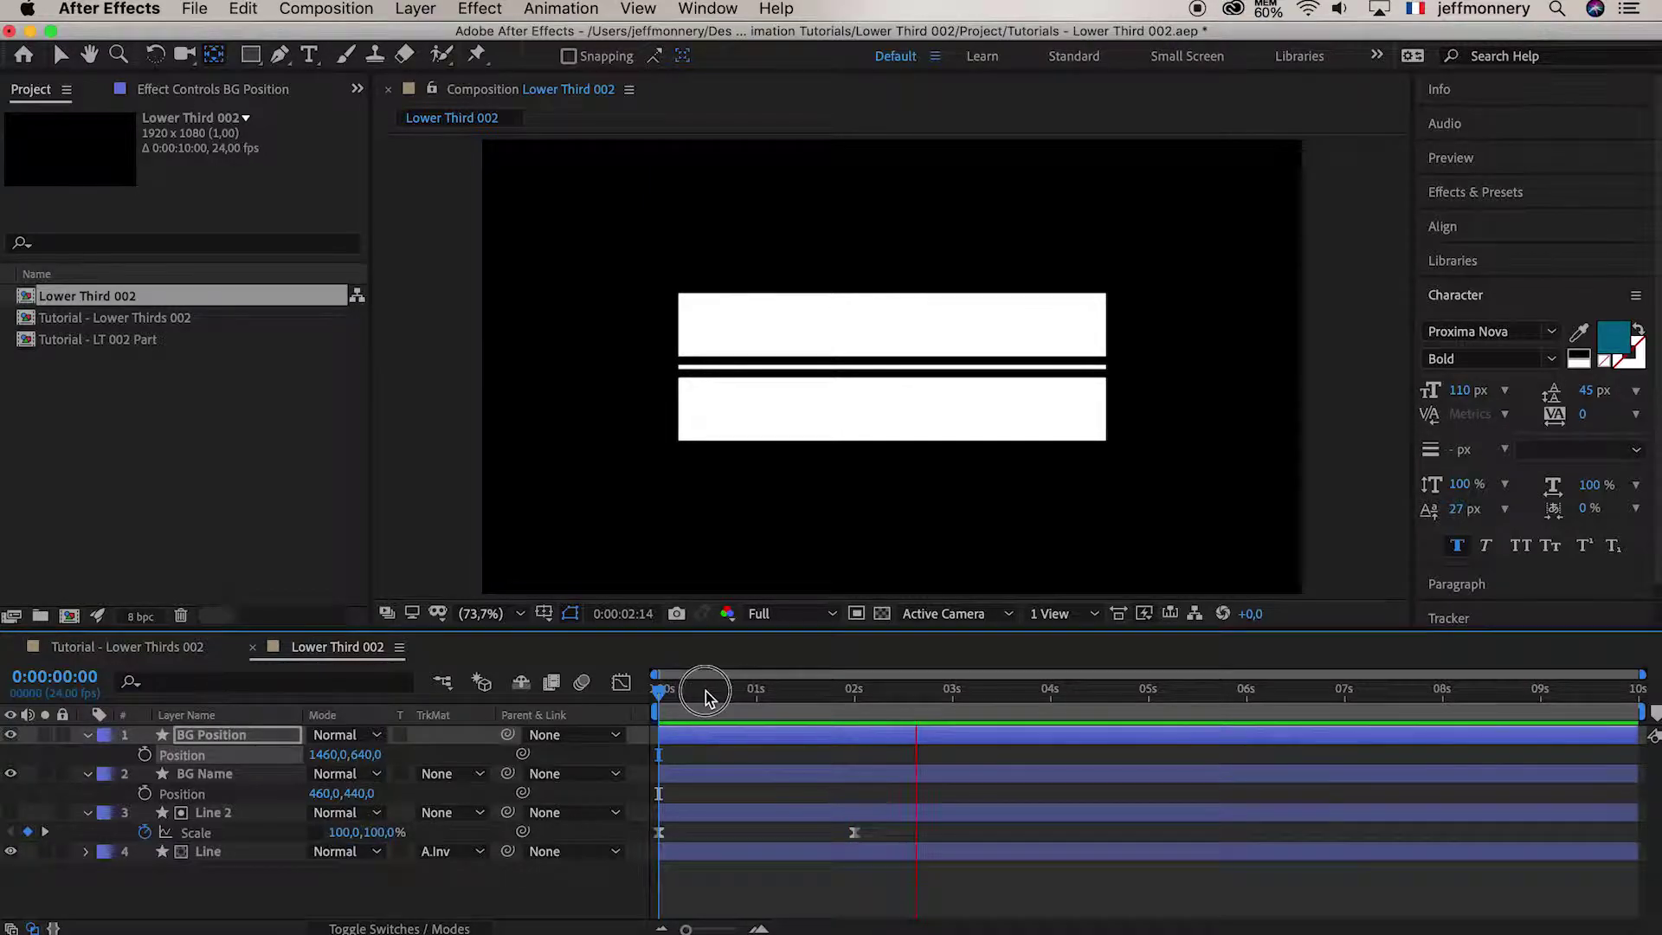
pyautogui.press('space')
pyautogui.press('space')
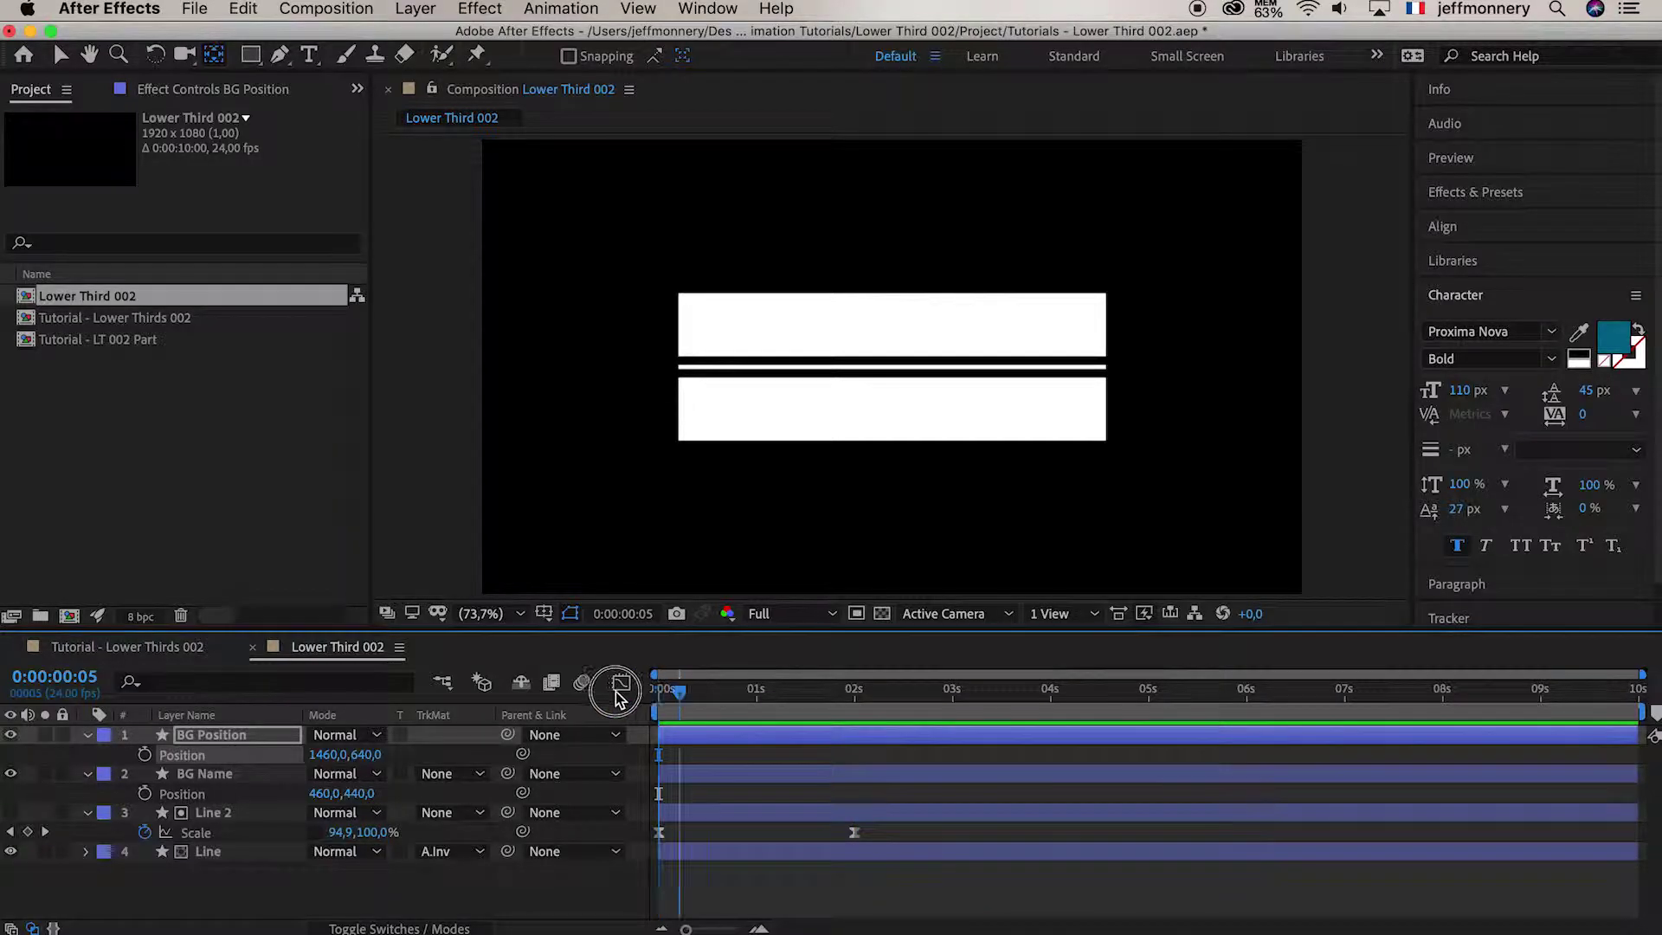
pyautogui.press('space')
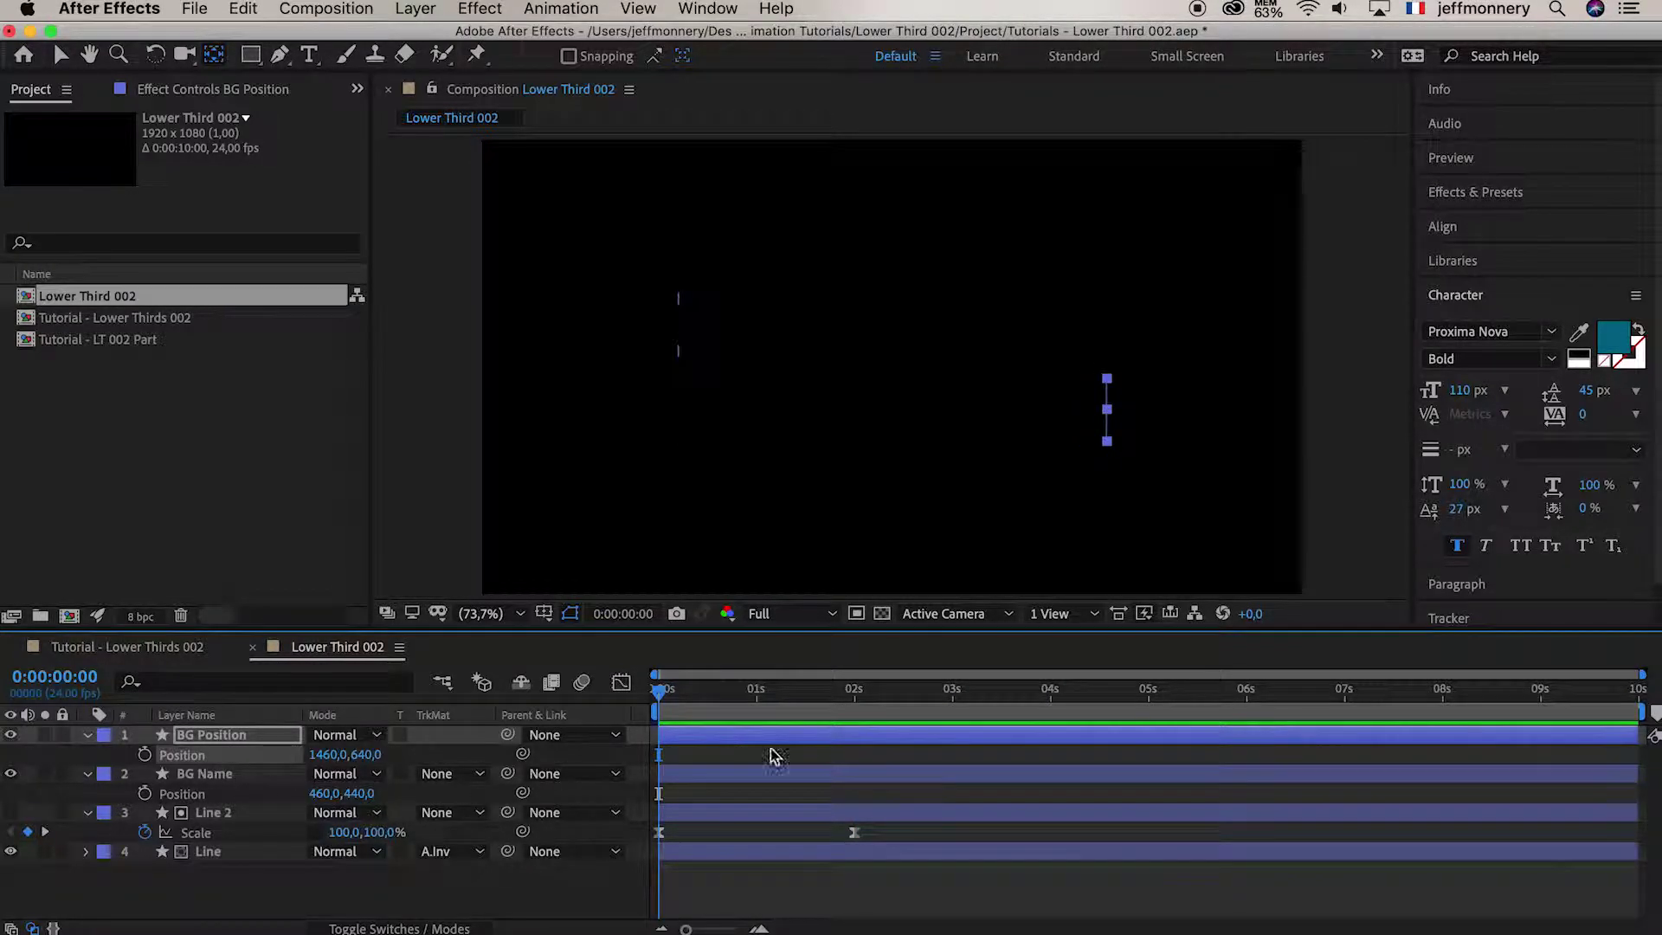
pyautogui.moveTo(827, 690); pyautogui.dragTo(857, 696)
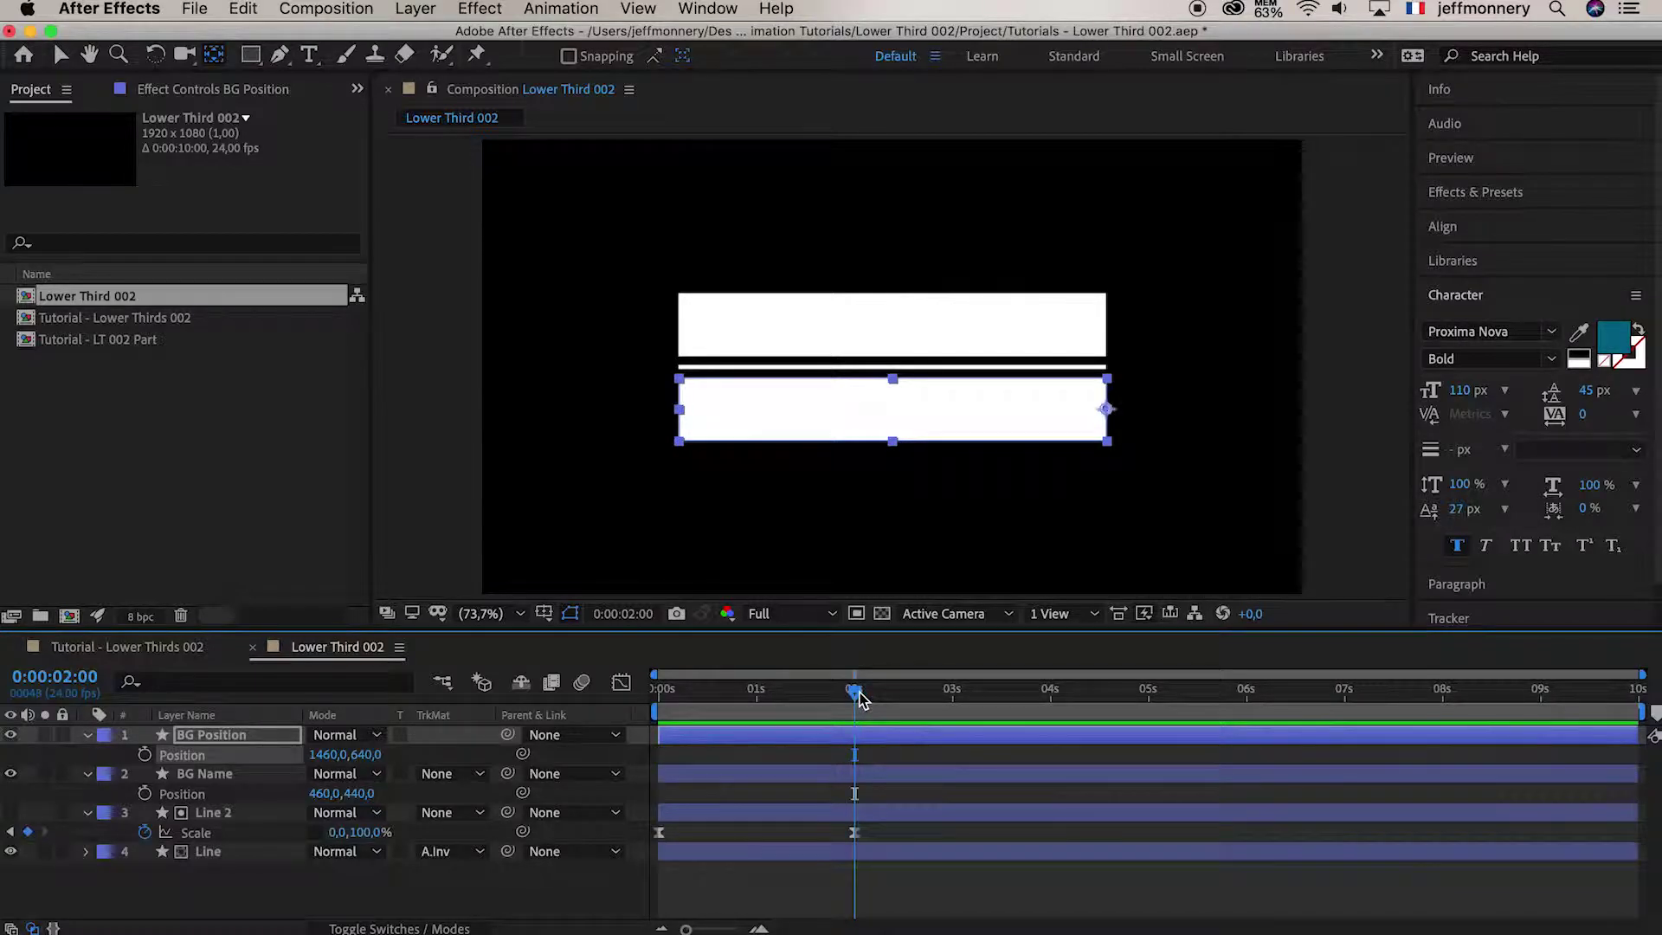
pyautogui.click(208, 775)
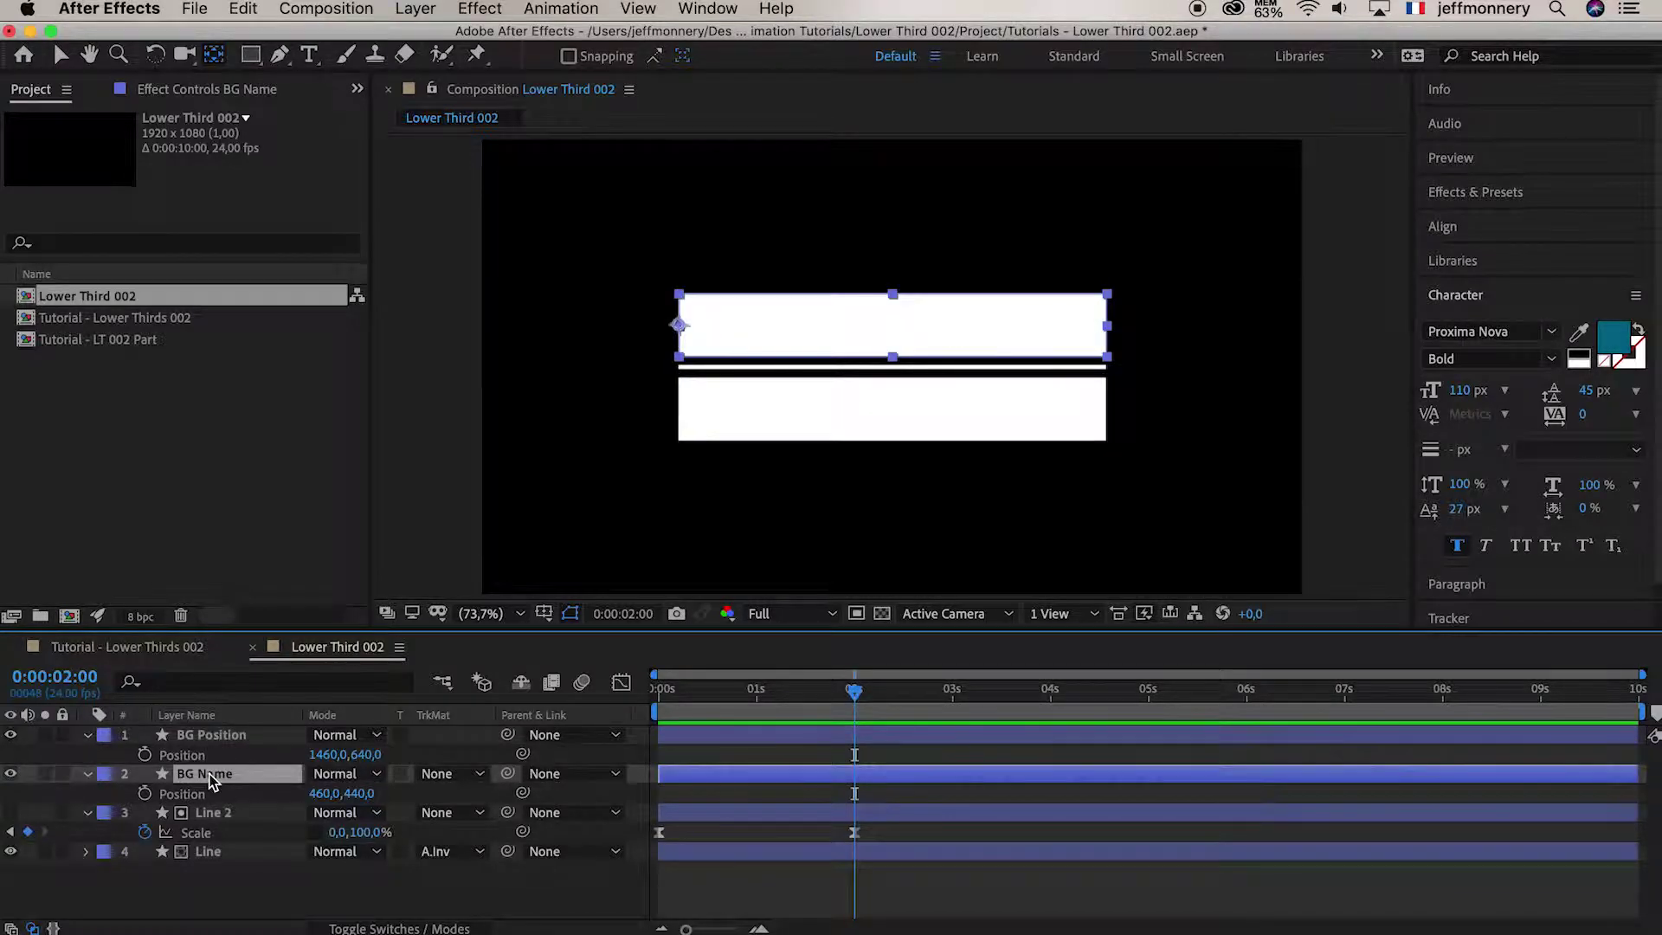
pyautogui.click(60, 57)
pyautogui.click(777, 781)
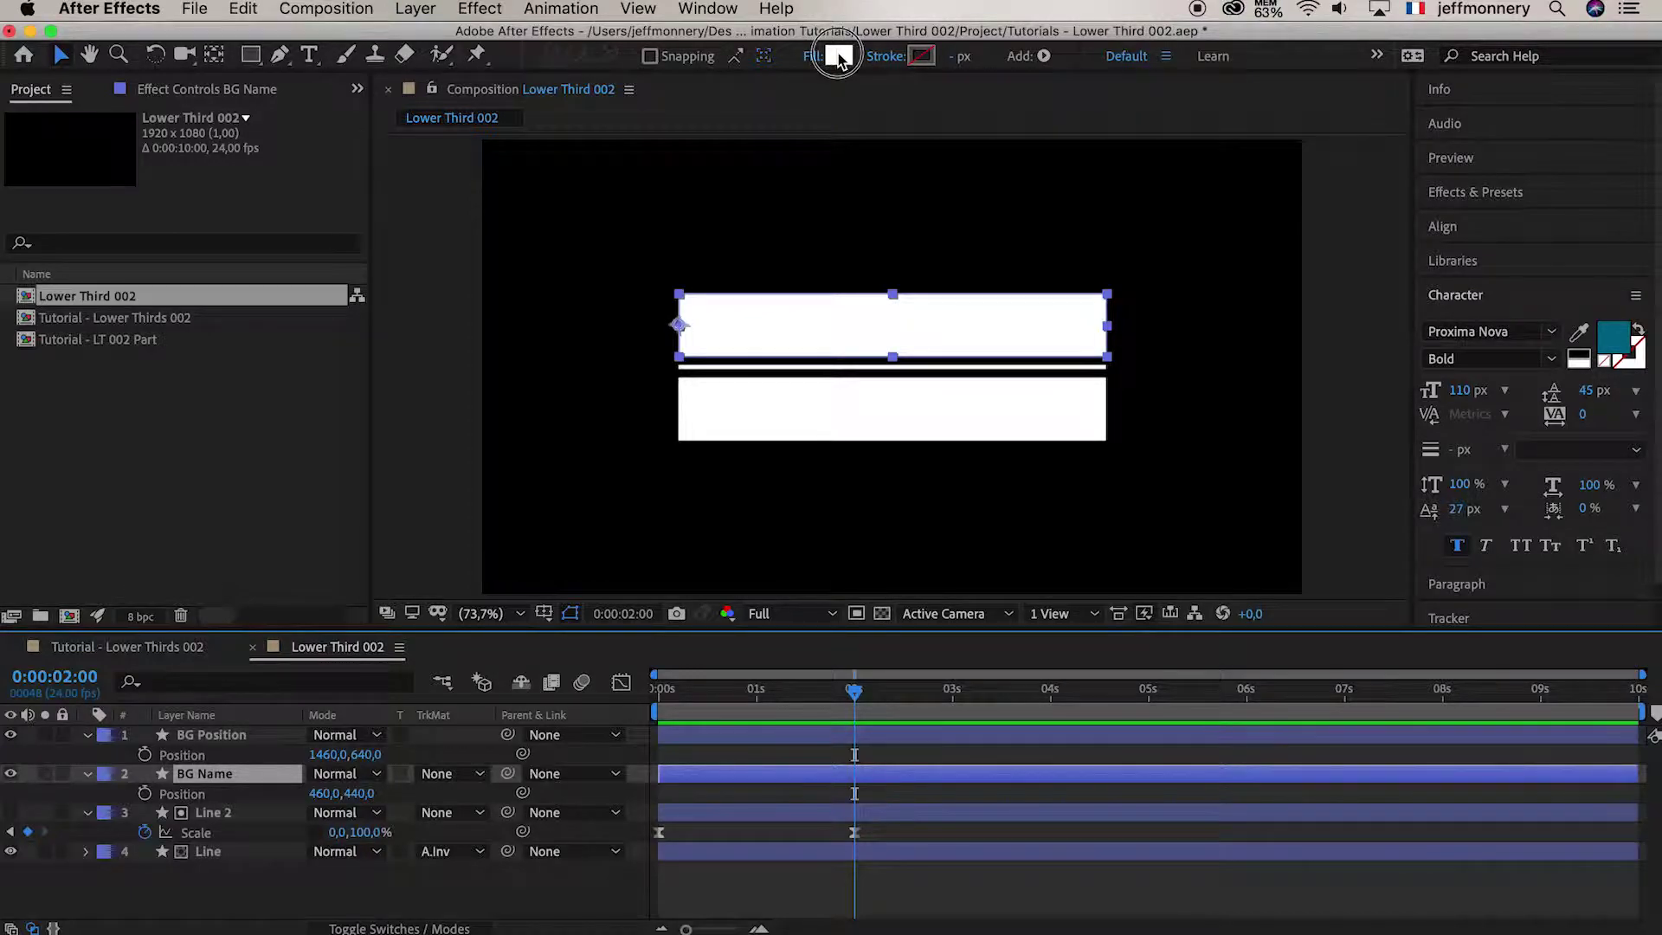
pyautogui.click(838, 57)
pyautogui.moveTo(667, 676); pyautogui.dragTo(762, 698)
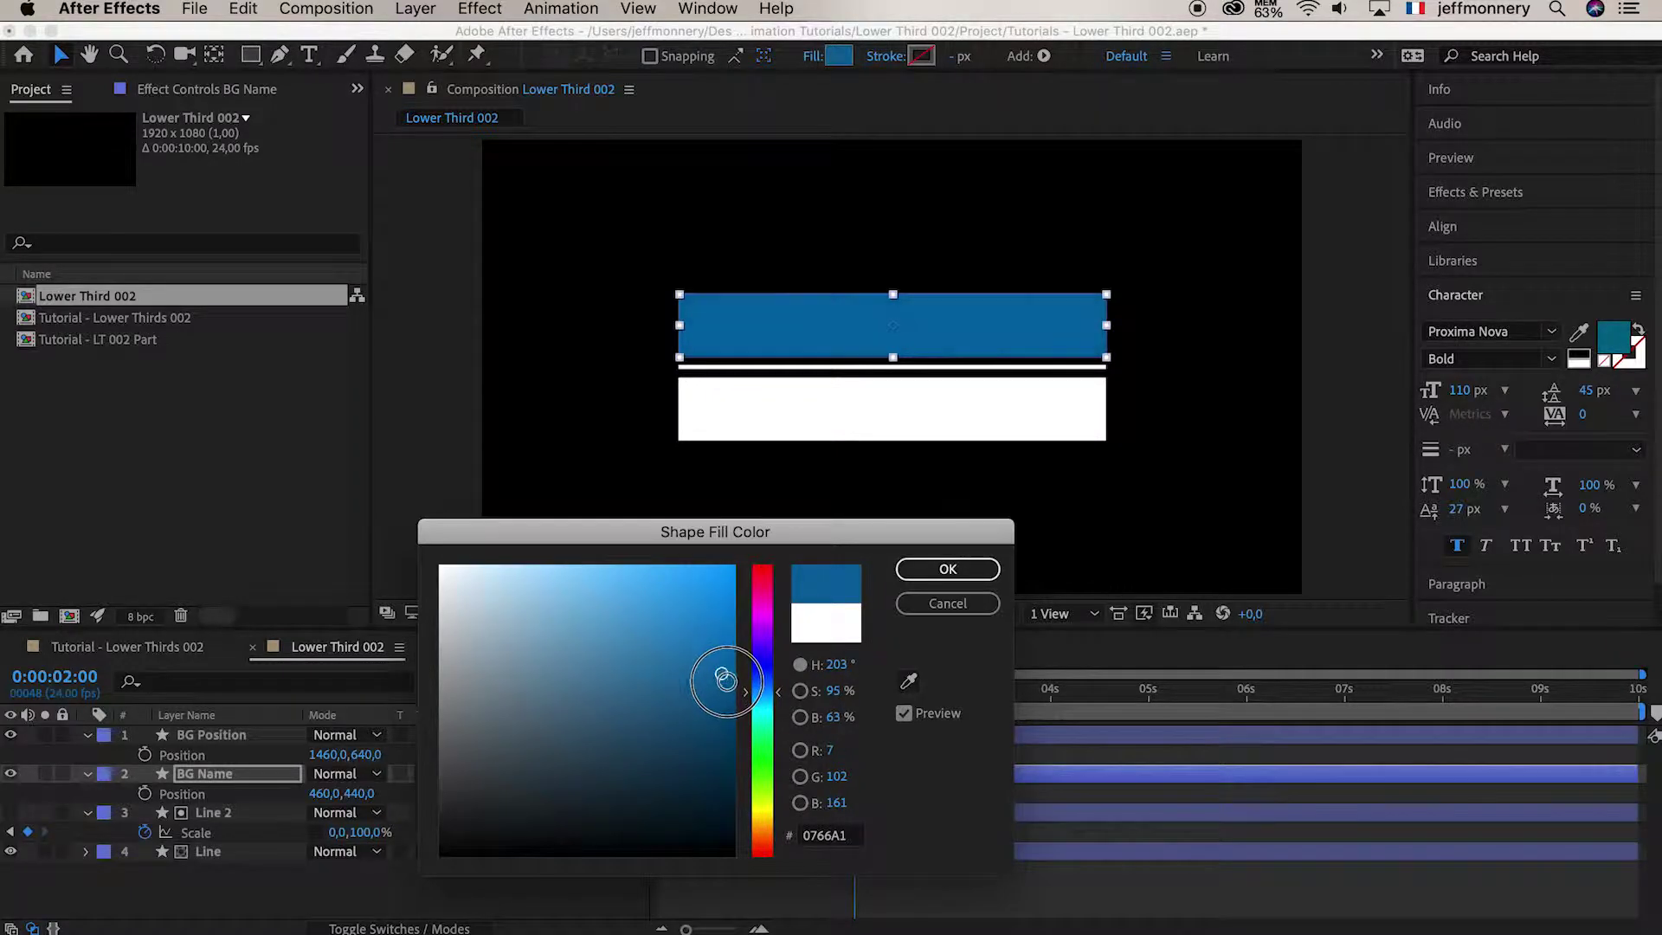
pyautogui.click(733, 698)
pyautogui.click(733, 697)
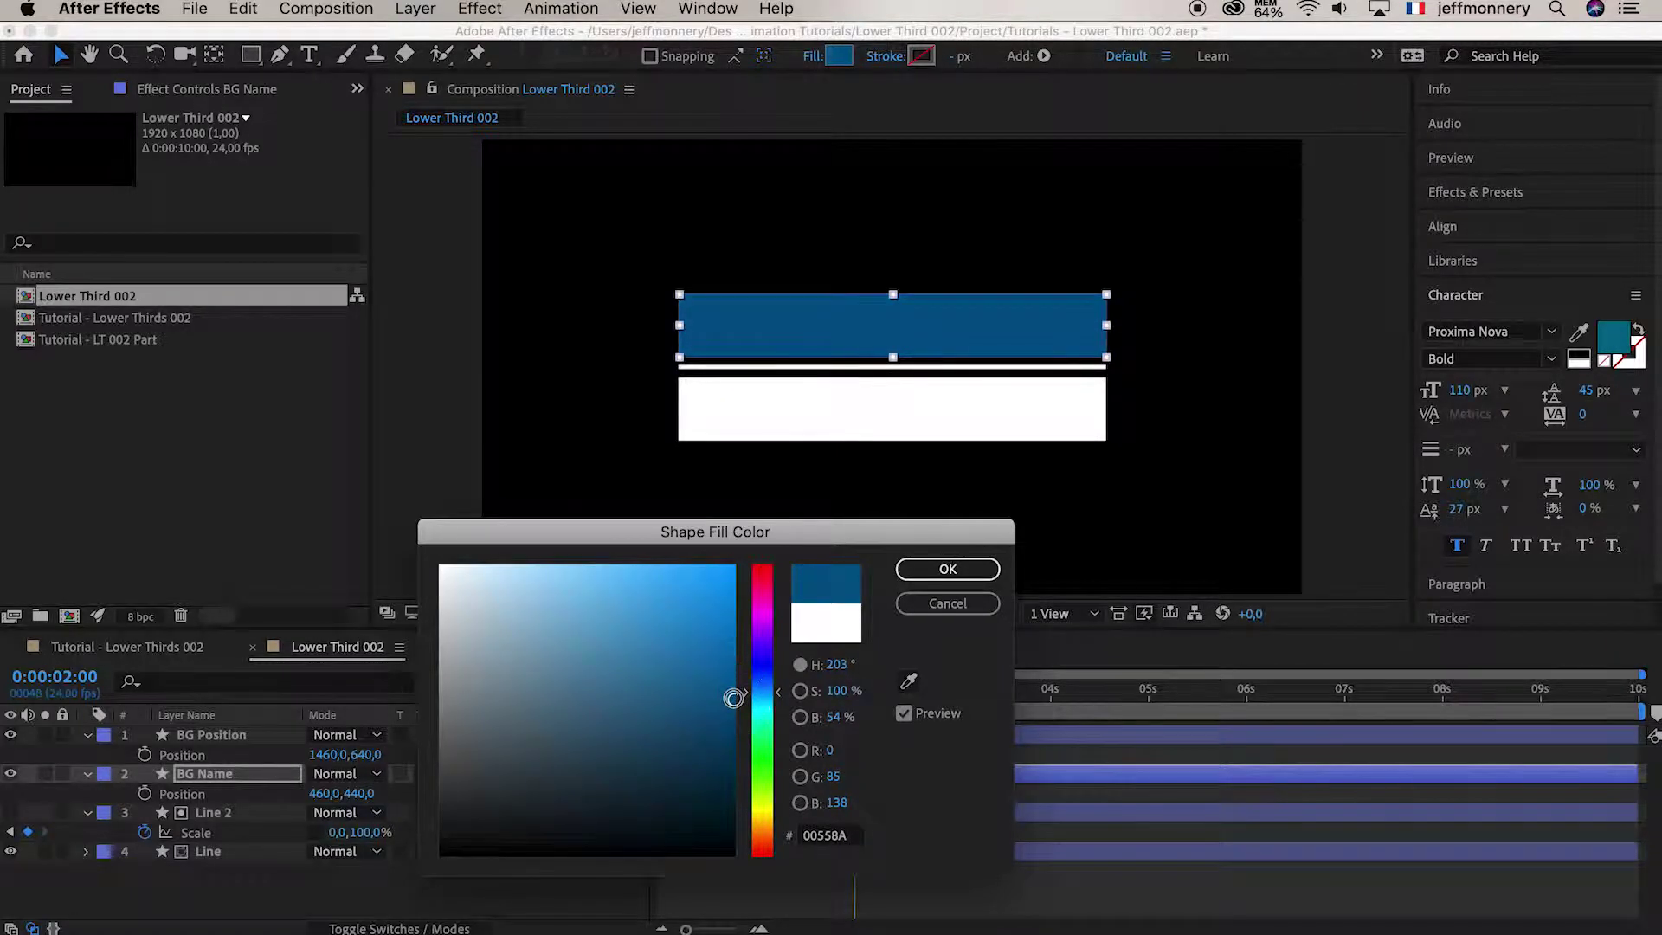
pyautogui.click(929, 574)
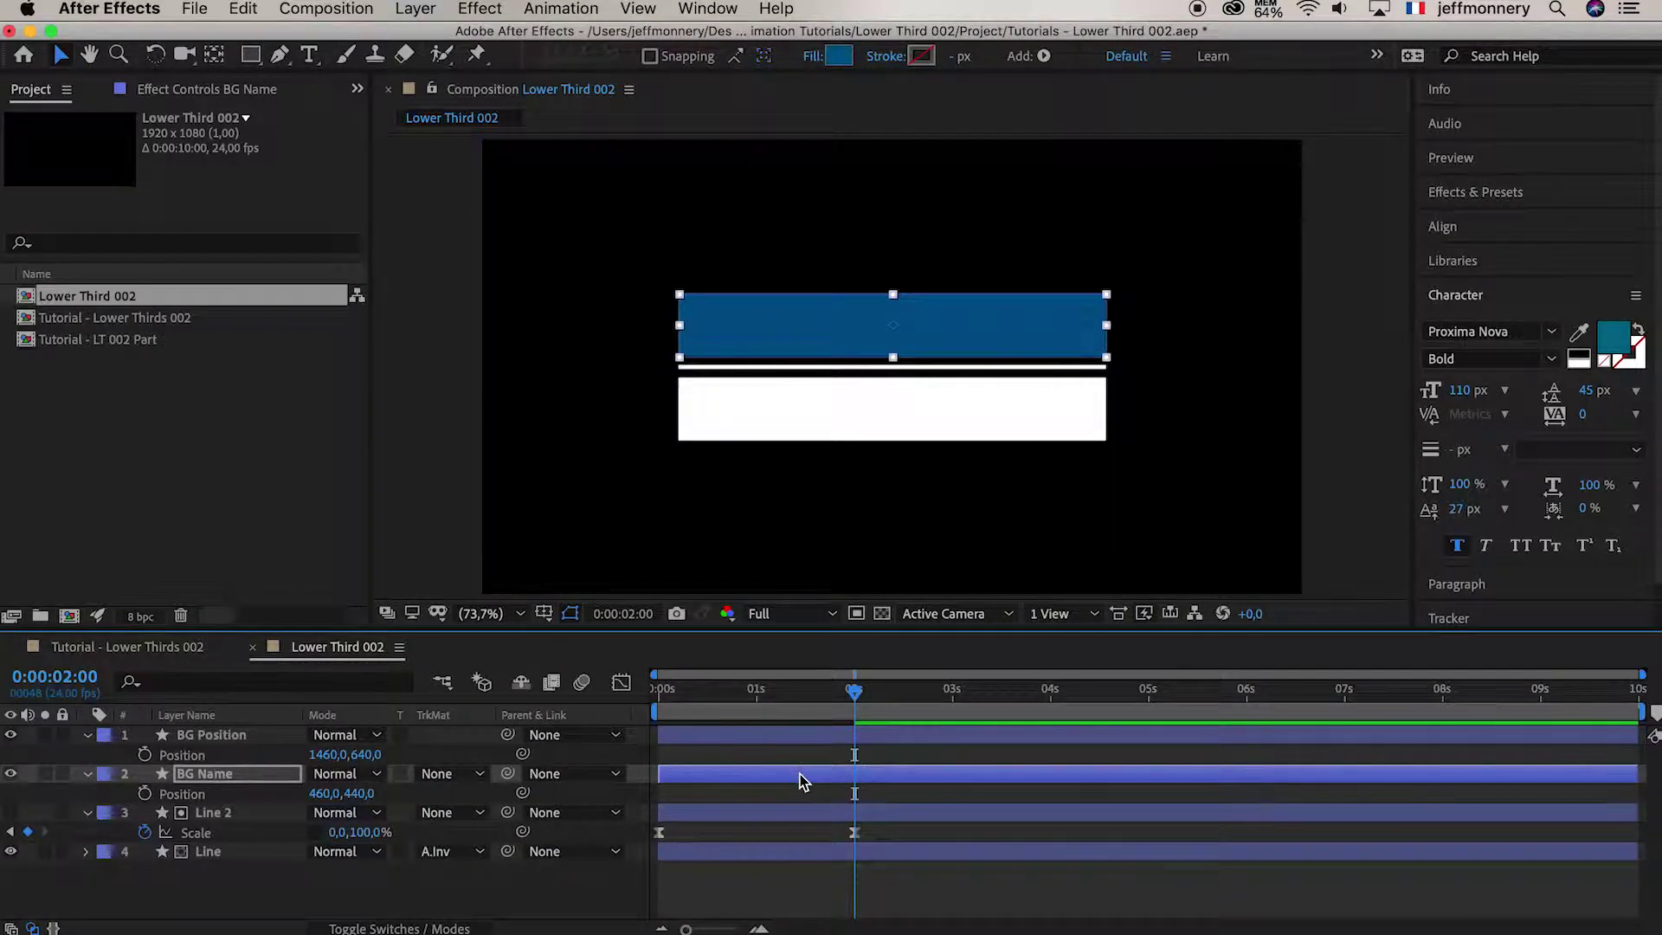
pyautogui.click(506, 880)
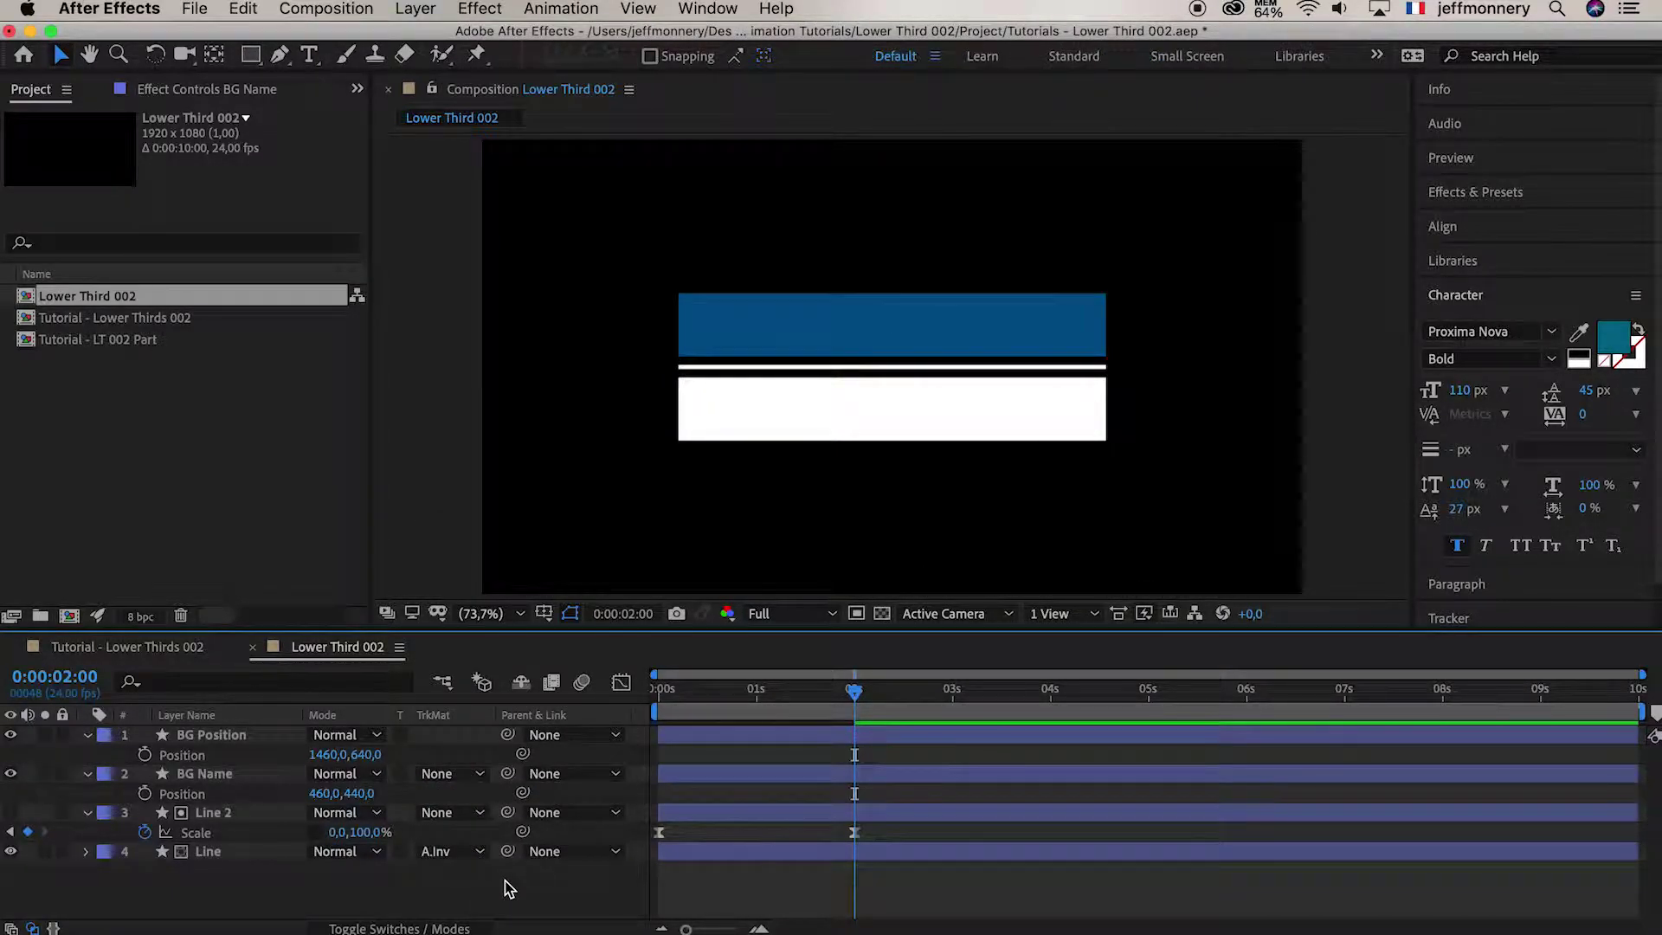
# Add a text layer with the person's full name above the blue bar
pyautogui.click(309, 57)
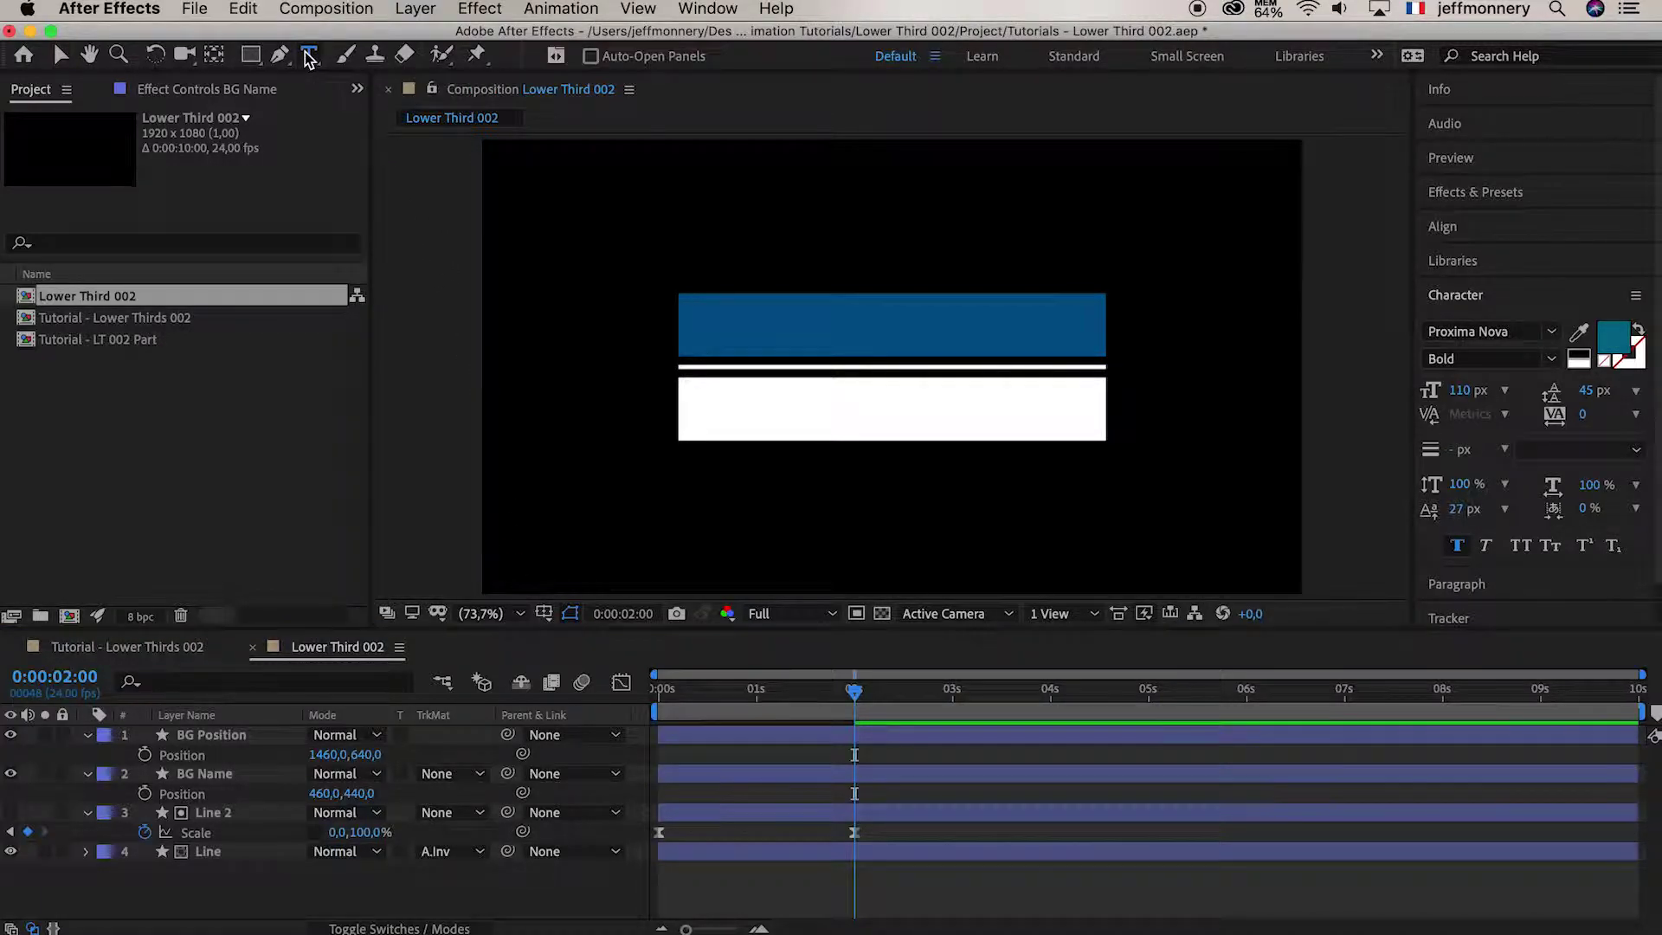
pyautogui.click(753, 329)
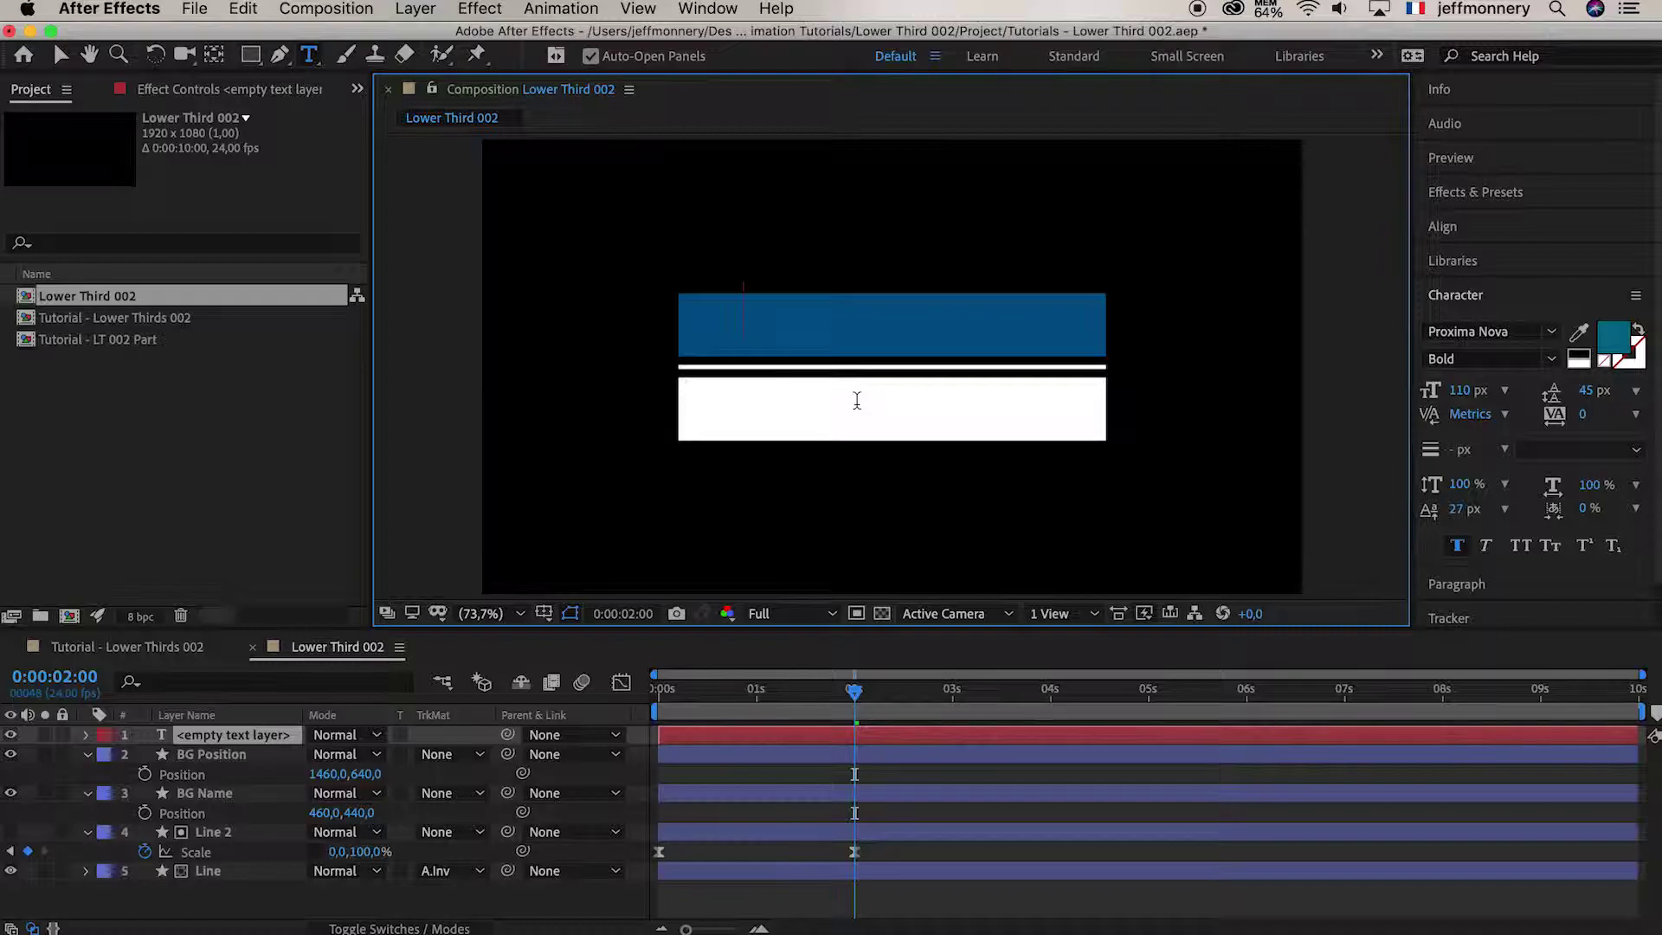
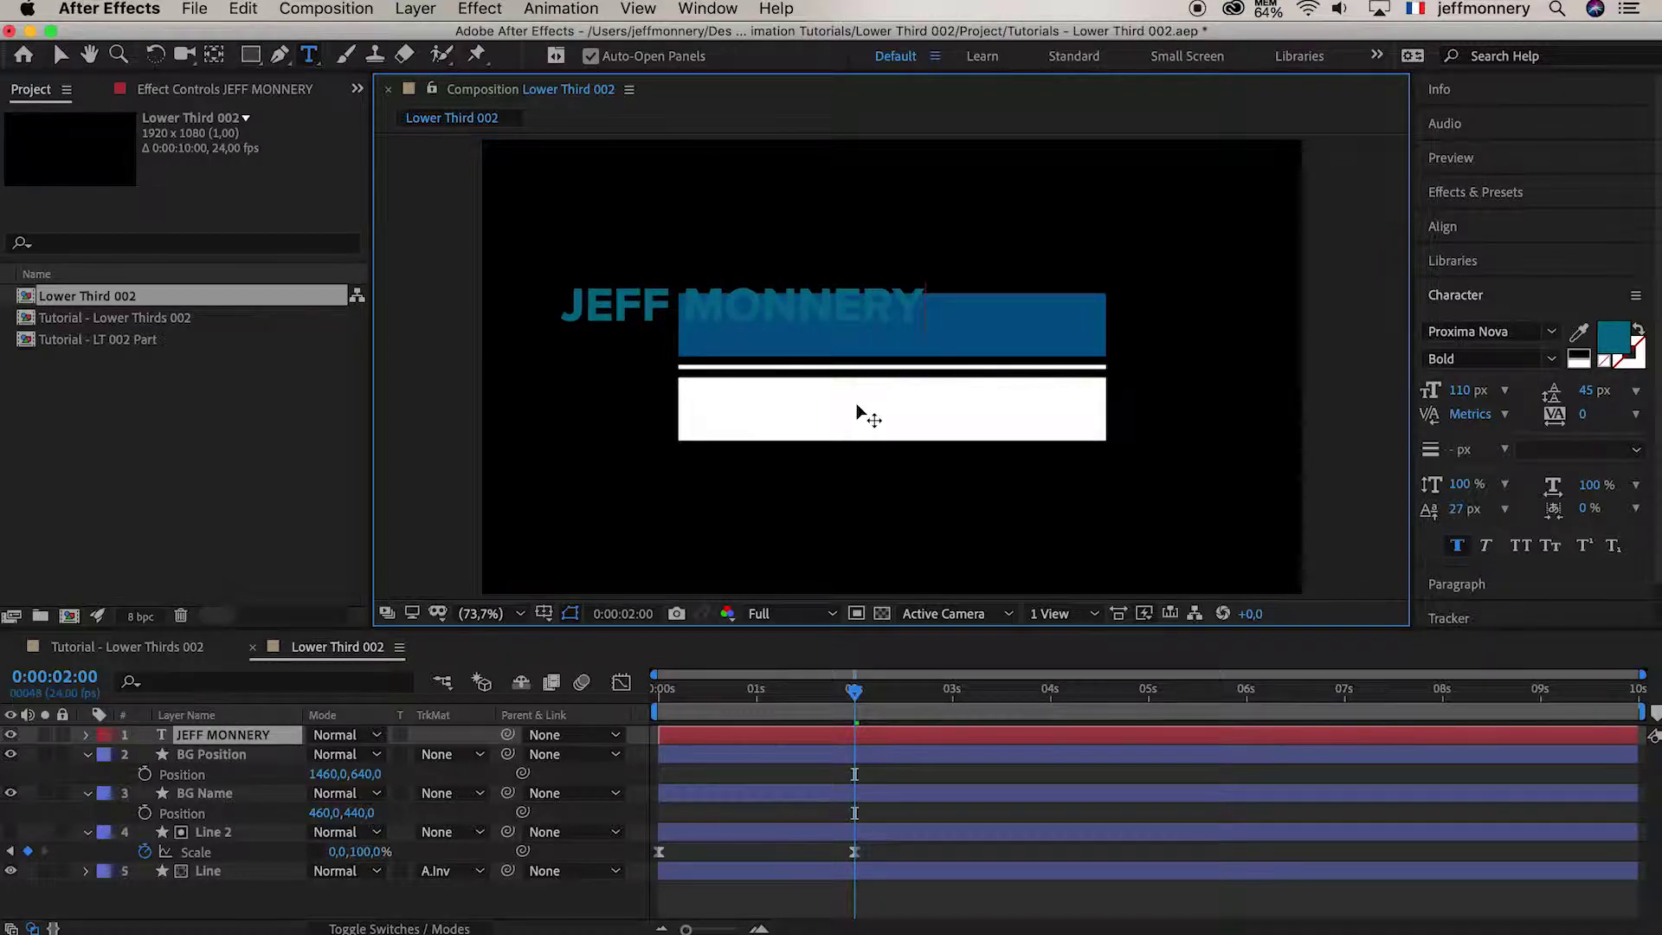
pyautogui.click(825, 740)
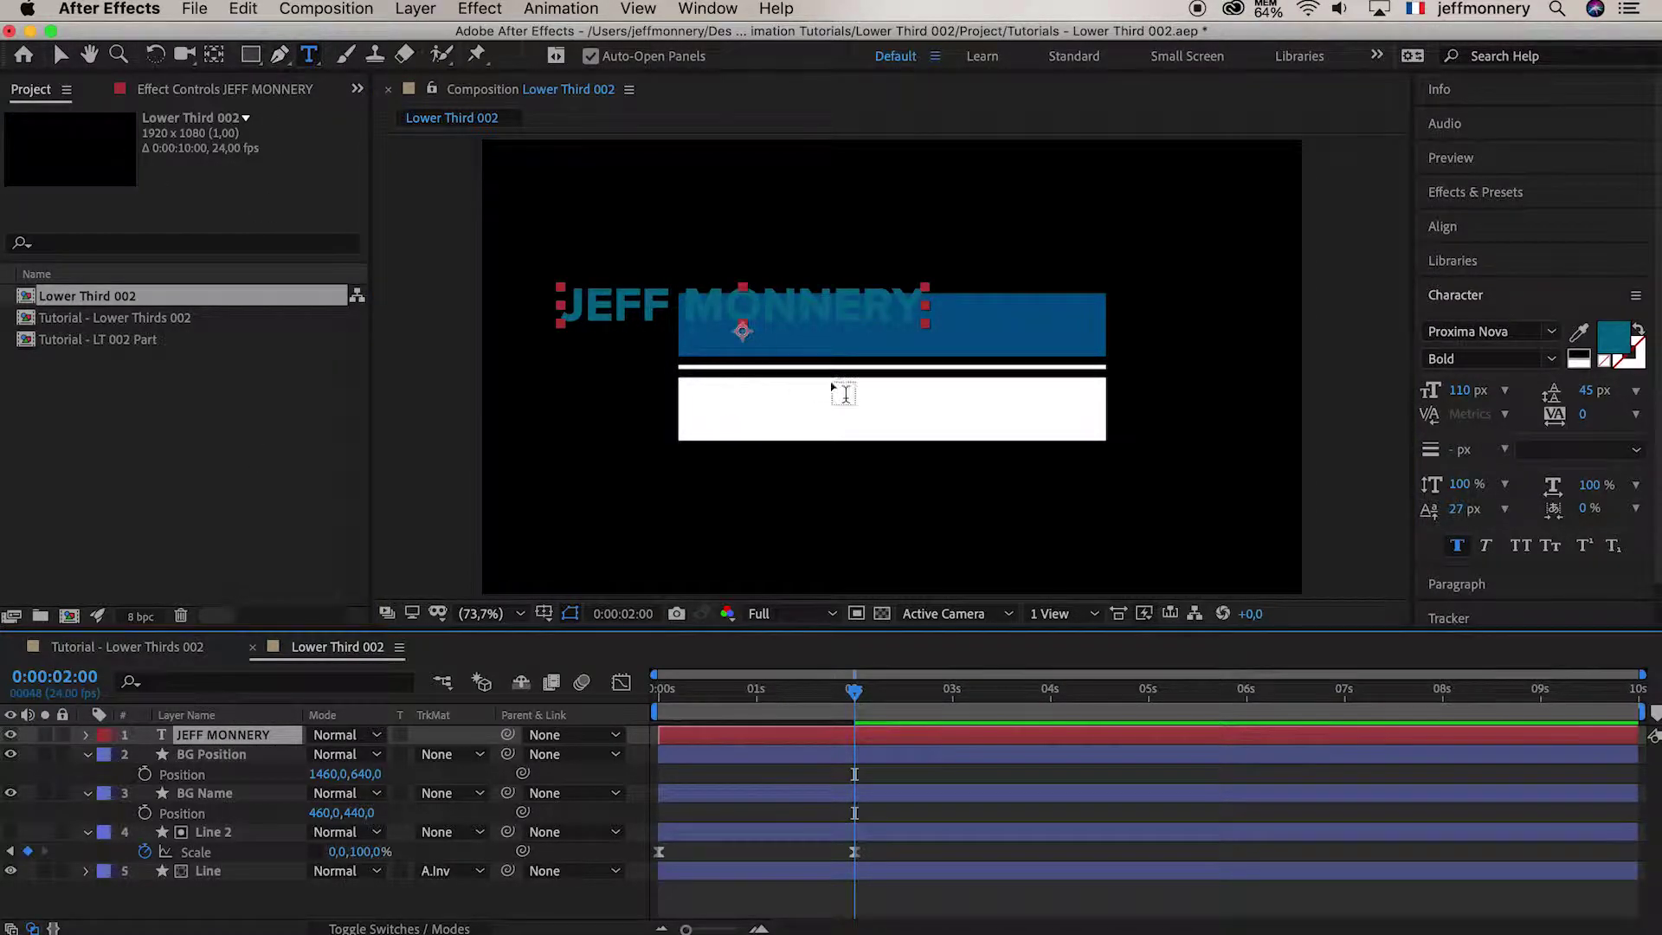
# Set the name text's fill colour to white
pyautogui.click(1613, 340)
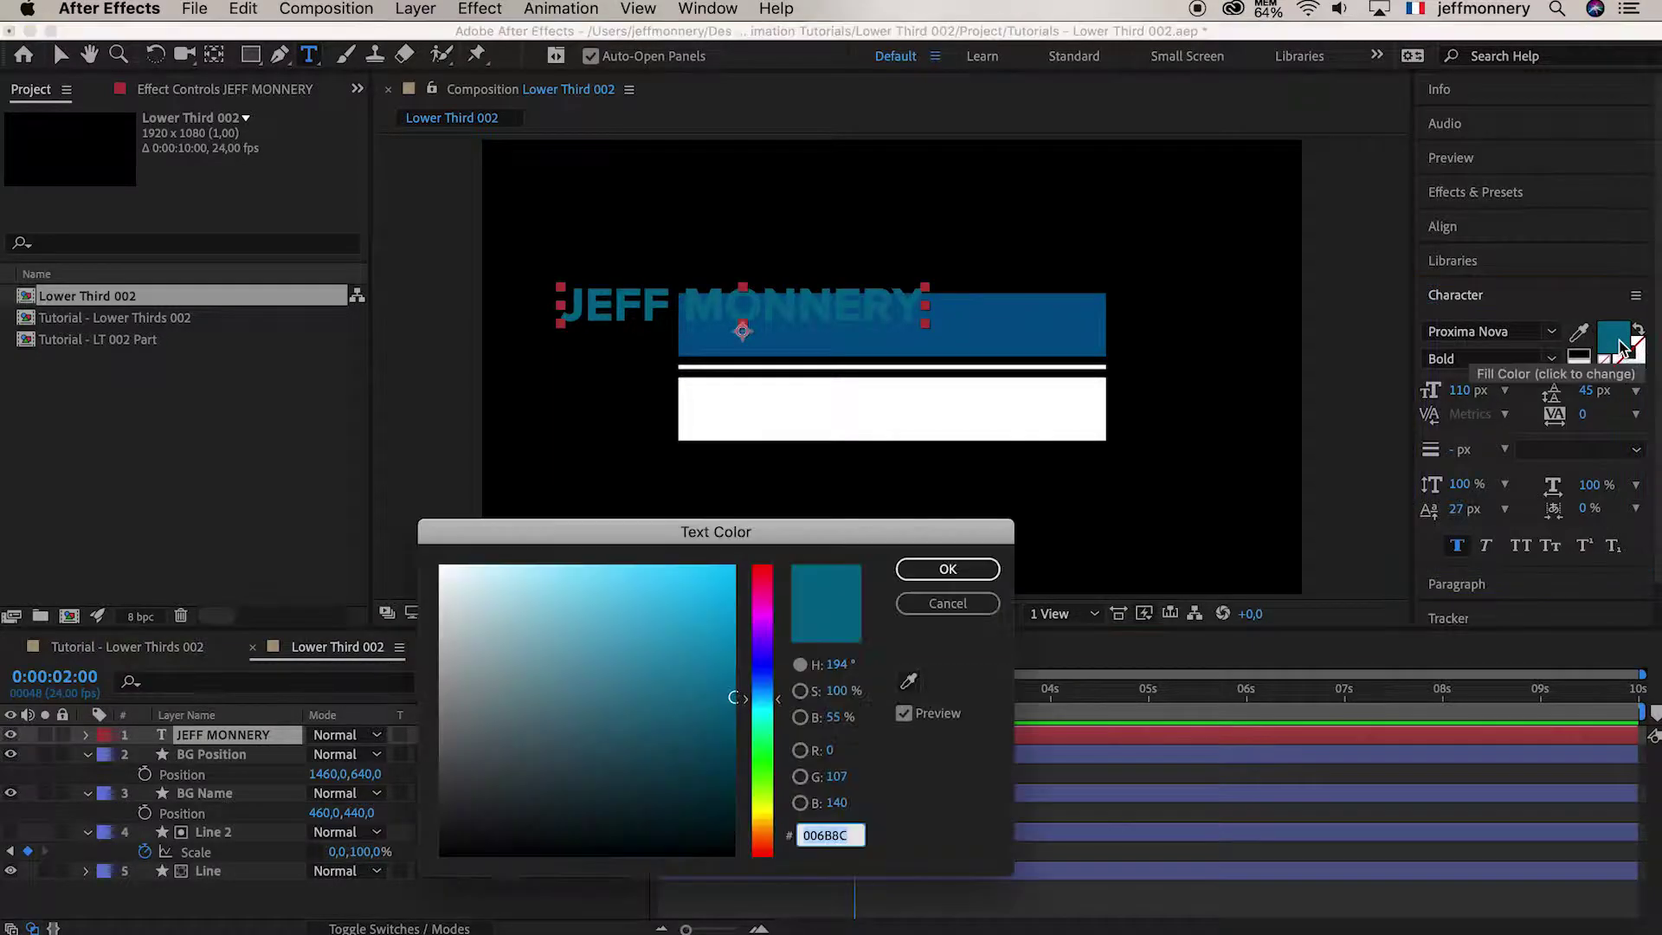
pyautogui.moveTo(537, 610); pyautogui.dragTo(297, 511)
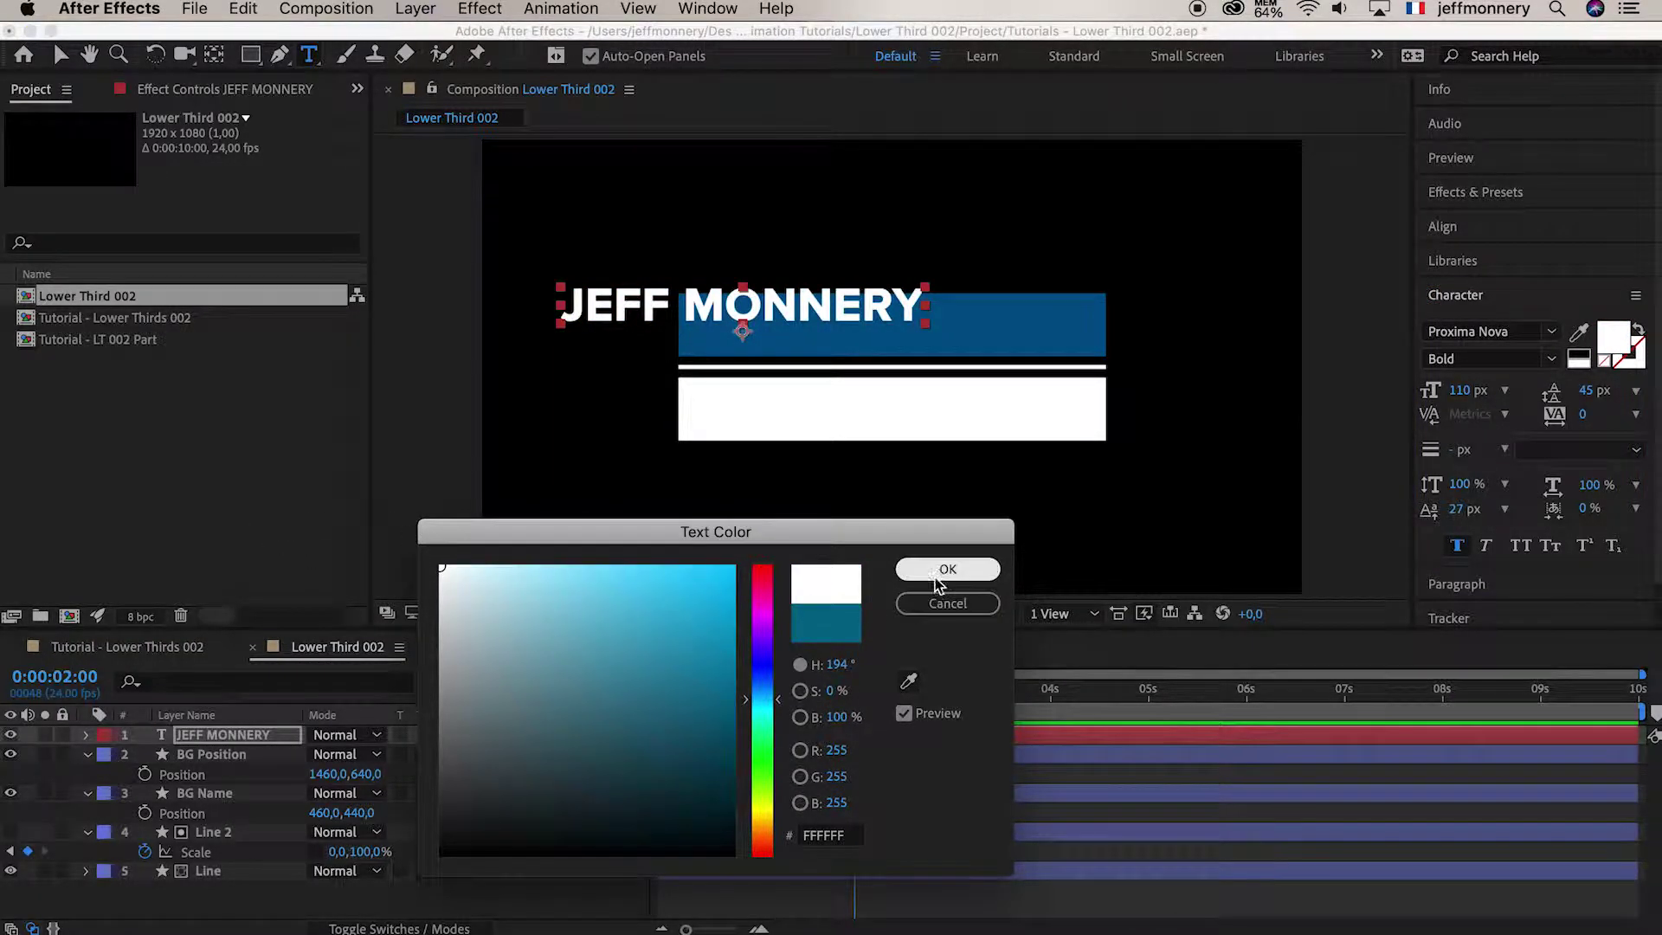
pyautogui.click(946, 569)
pyautogui.click(192, 9)
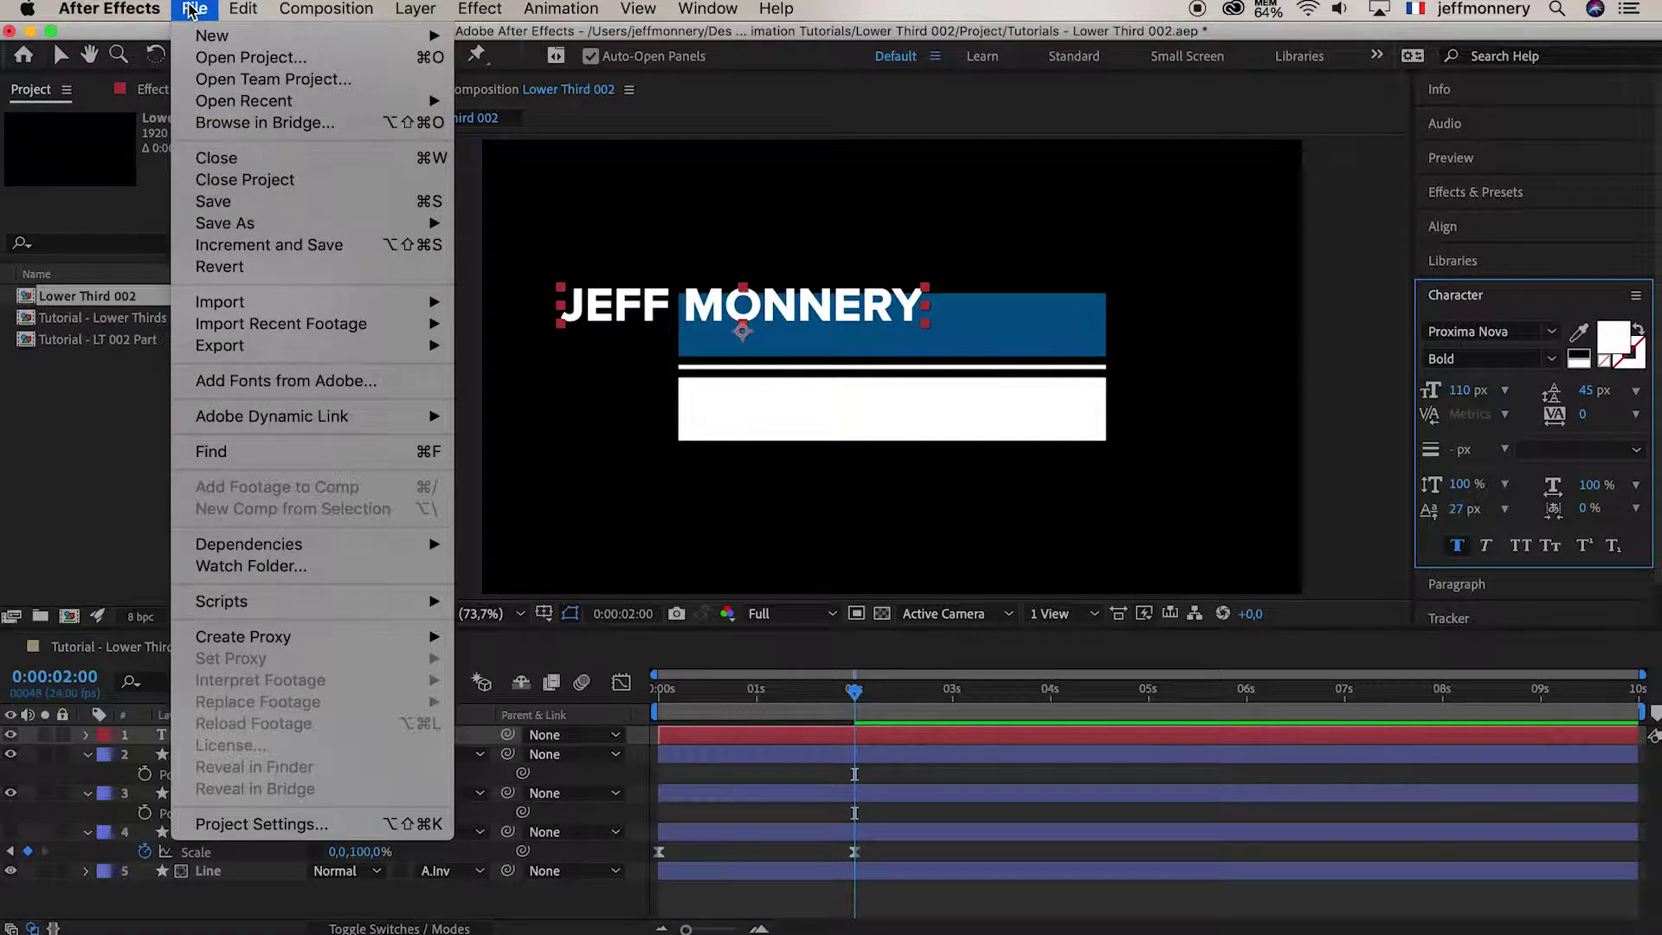
# Centre the name text's anchor point in its layer content
pyautogui.moveTo(241, 10)
pyautogui.moveTo(415, 8)
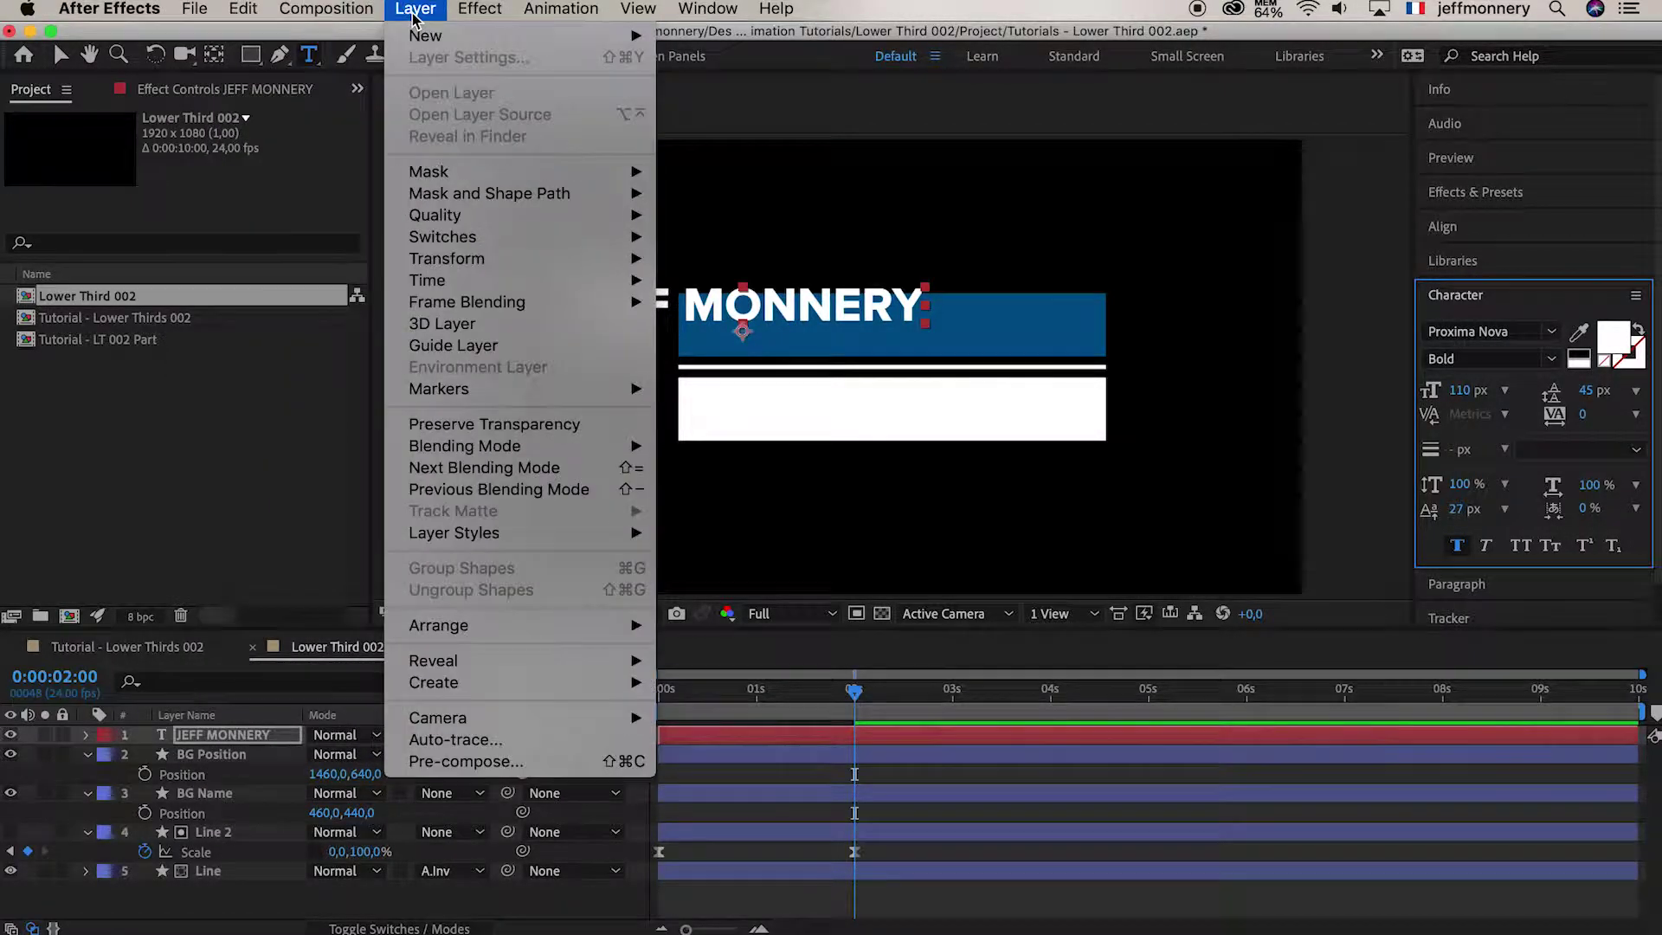
pyautogui.moveTo(452, 259)
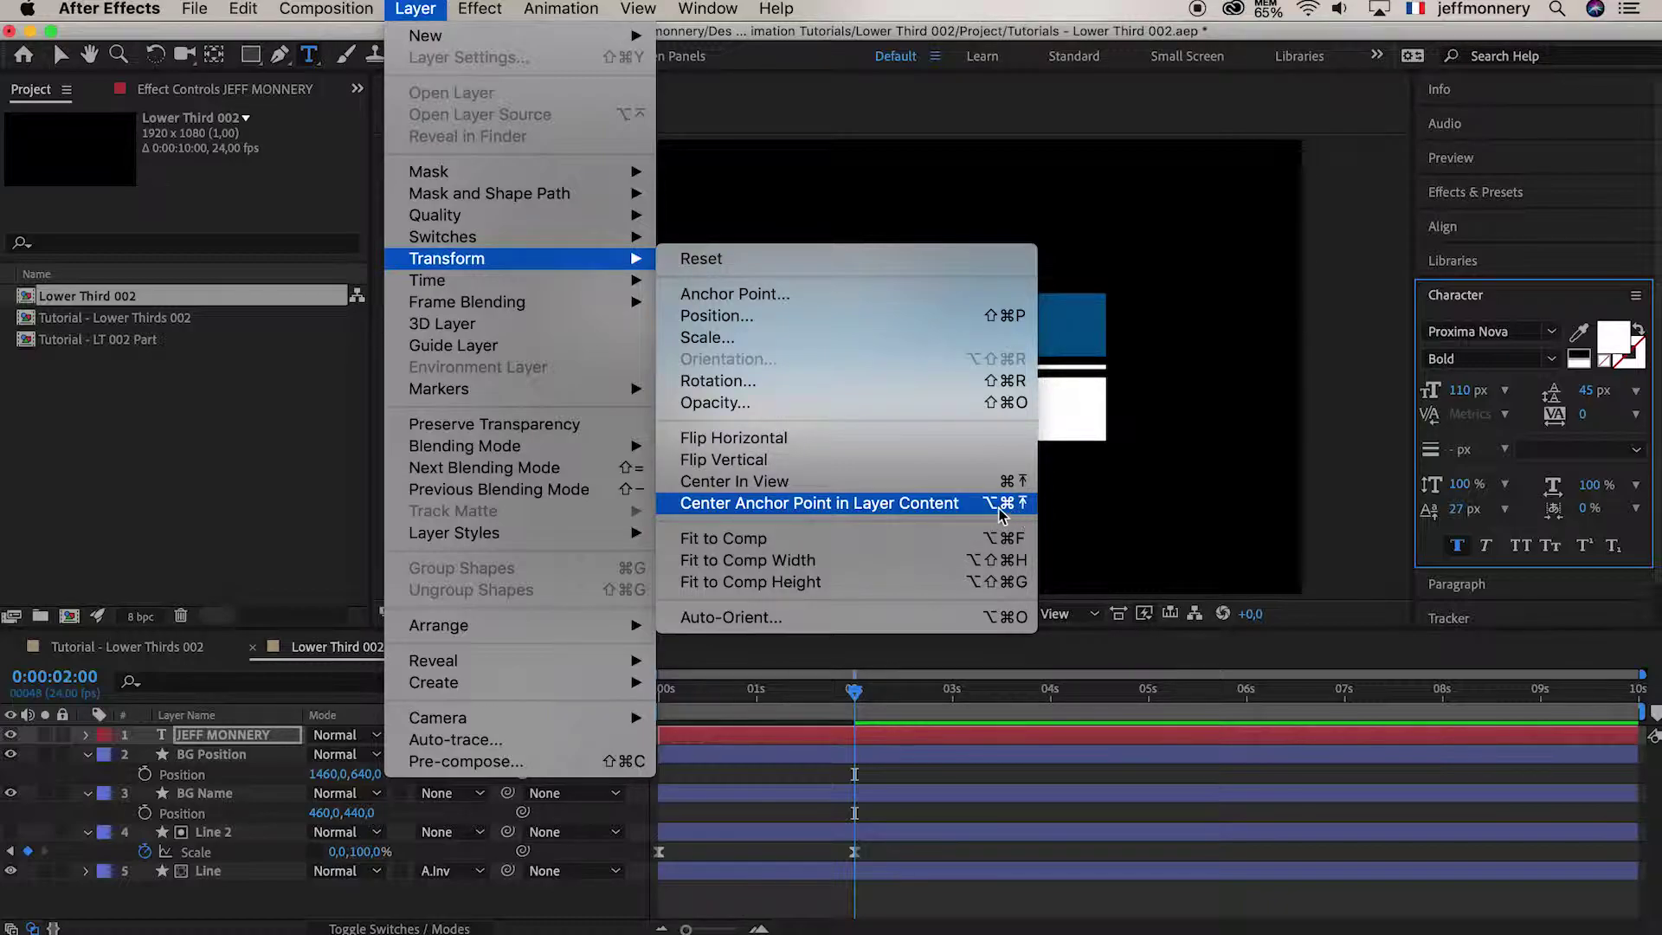
pyautogui.click(967, 505)
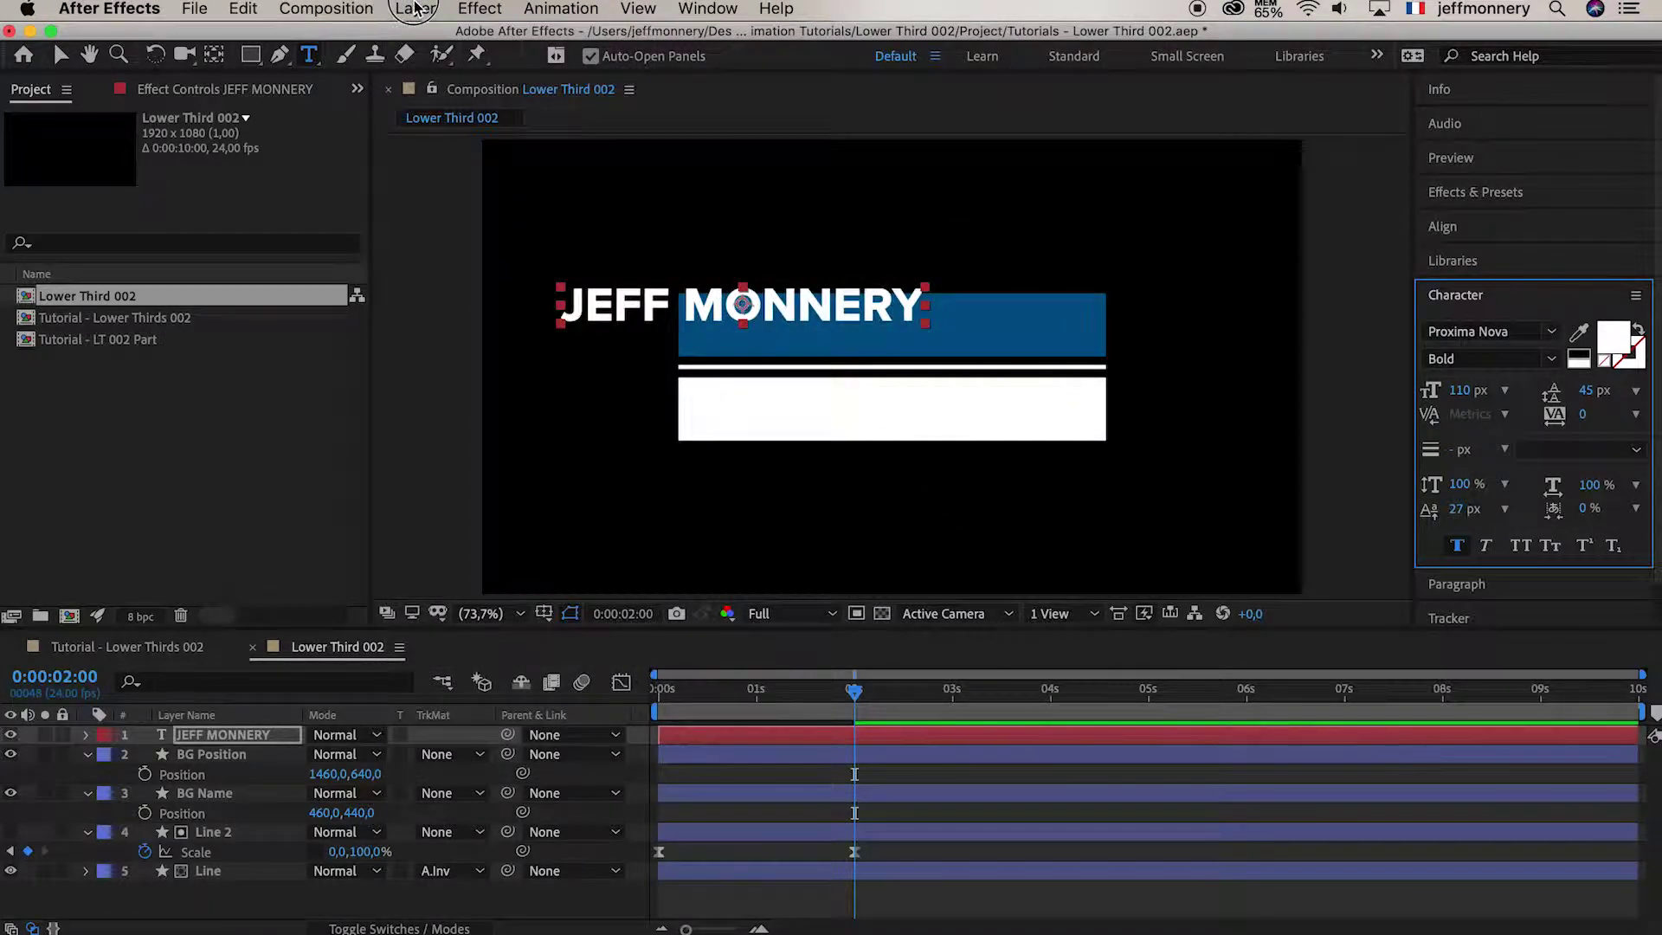
# Centre the name text layer in the composition view
pyautogui.click(415, 9)
pyautogui.moveTo(554, 258)
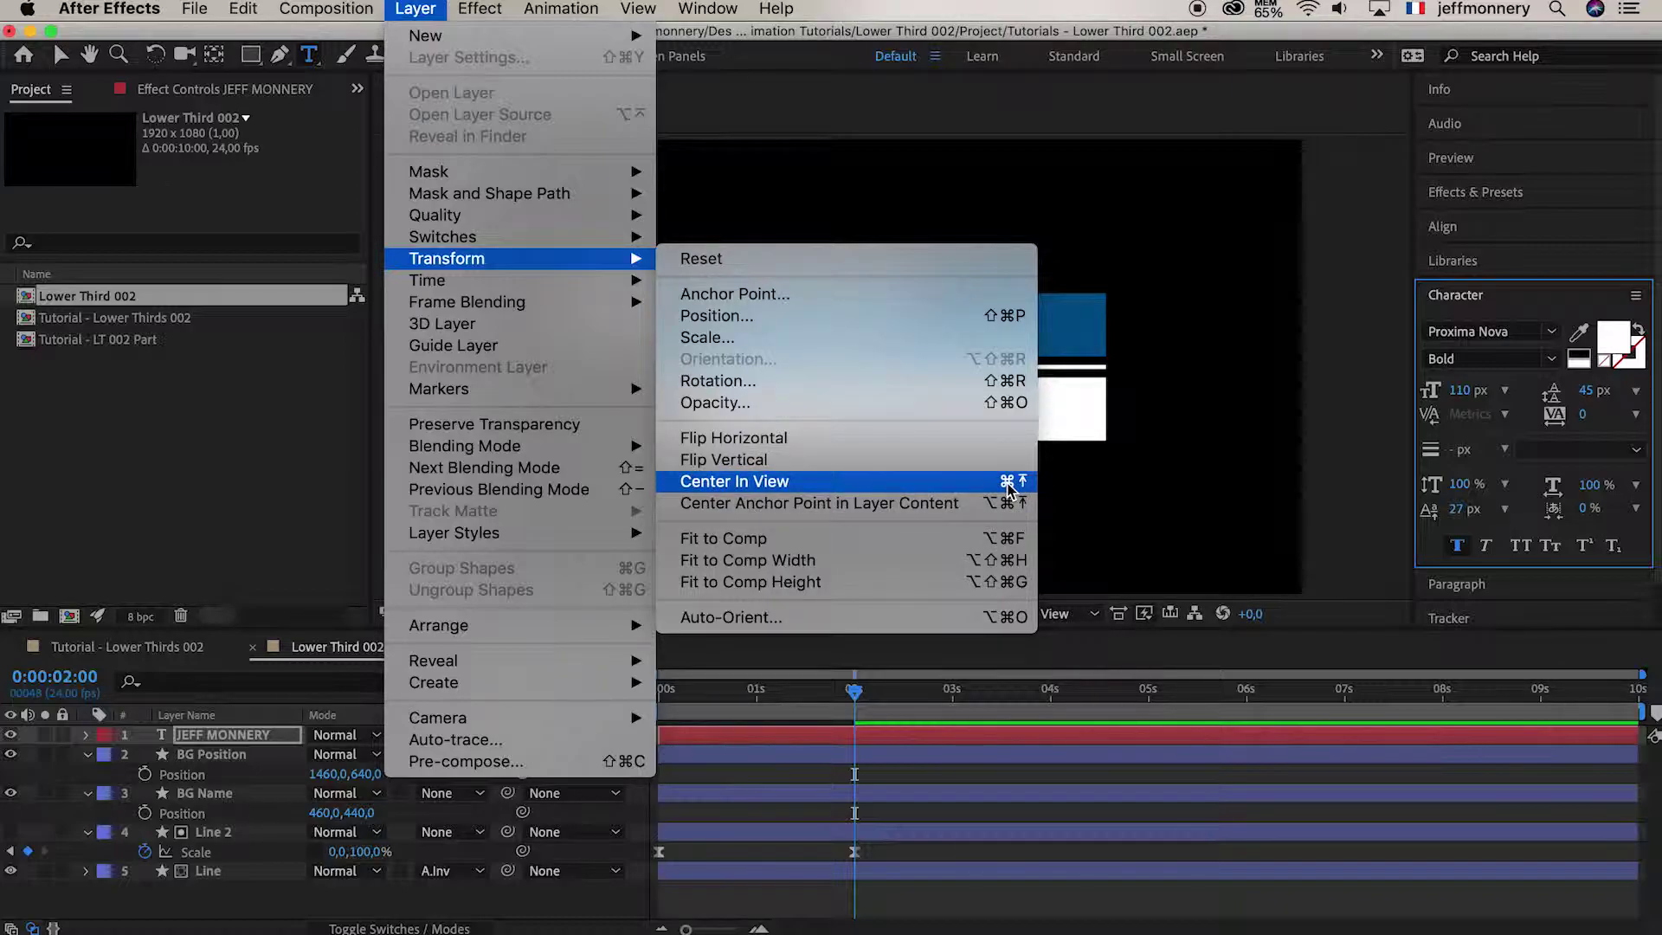
pyautogui.click(1008, 484)
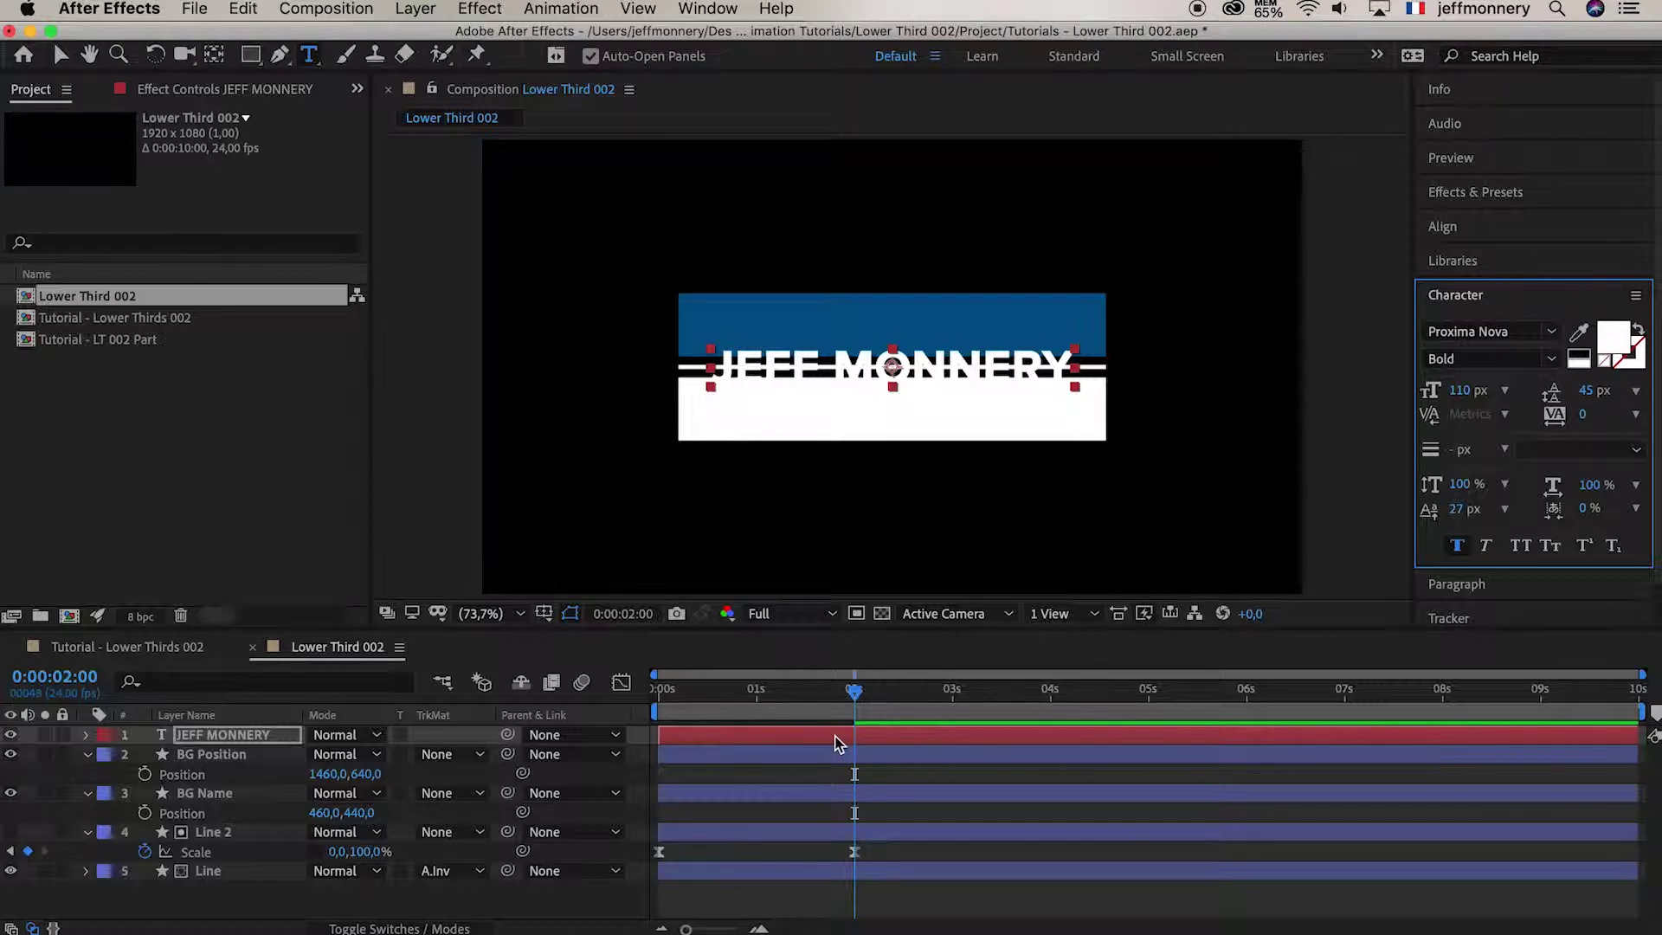
pyautogui.click(224, 741)
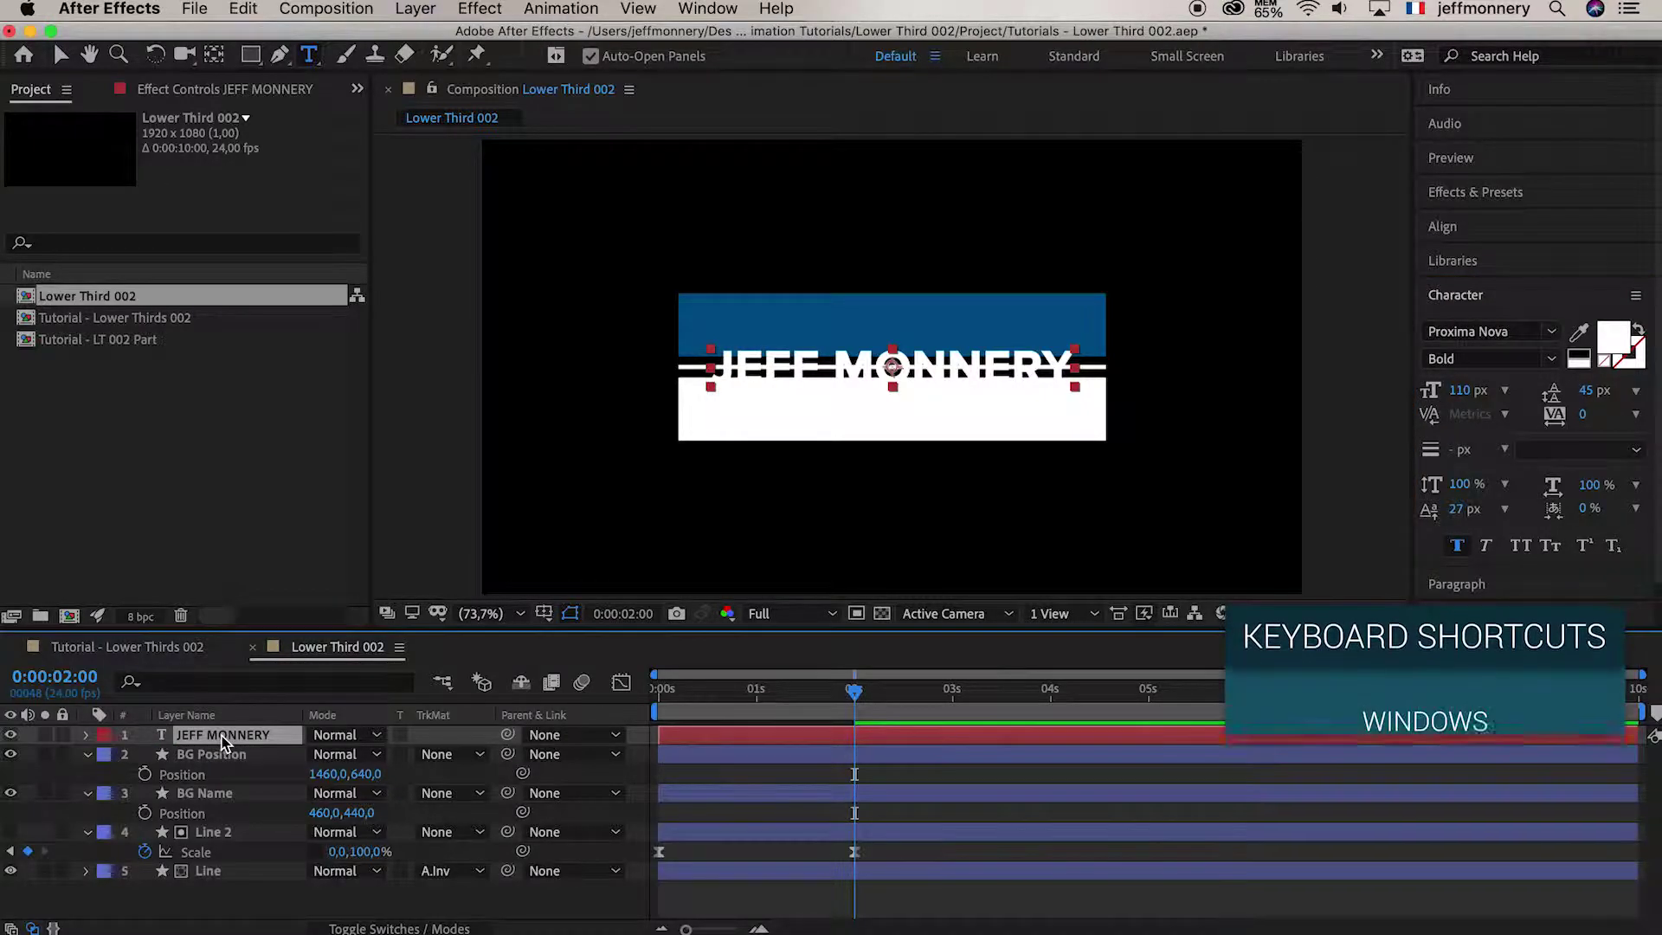
pyautogui.press('p')
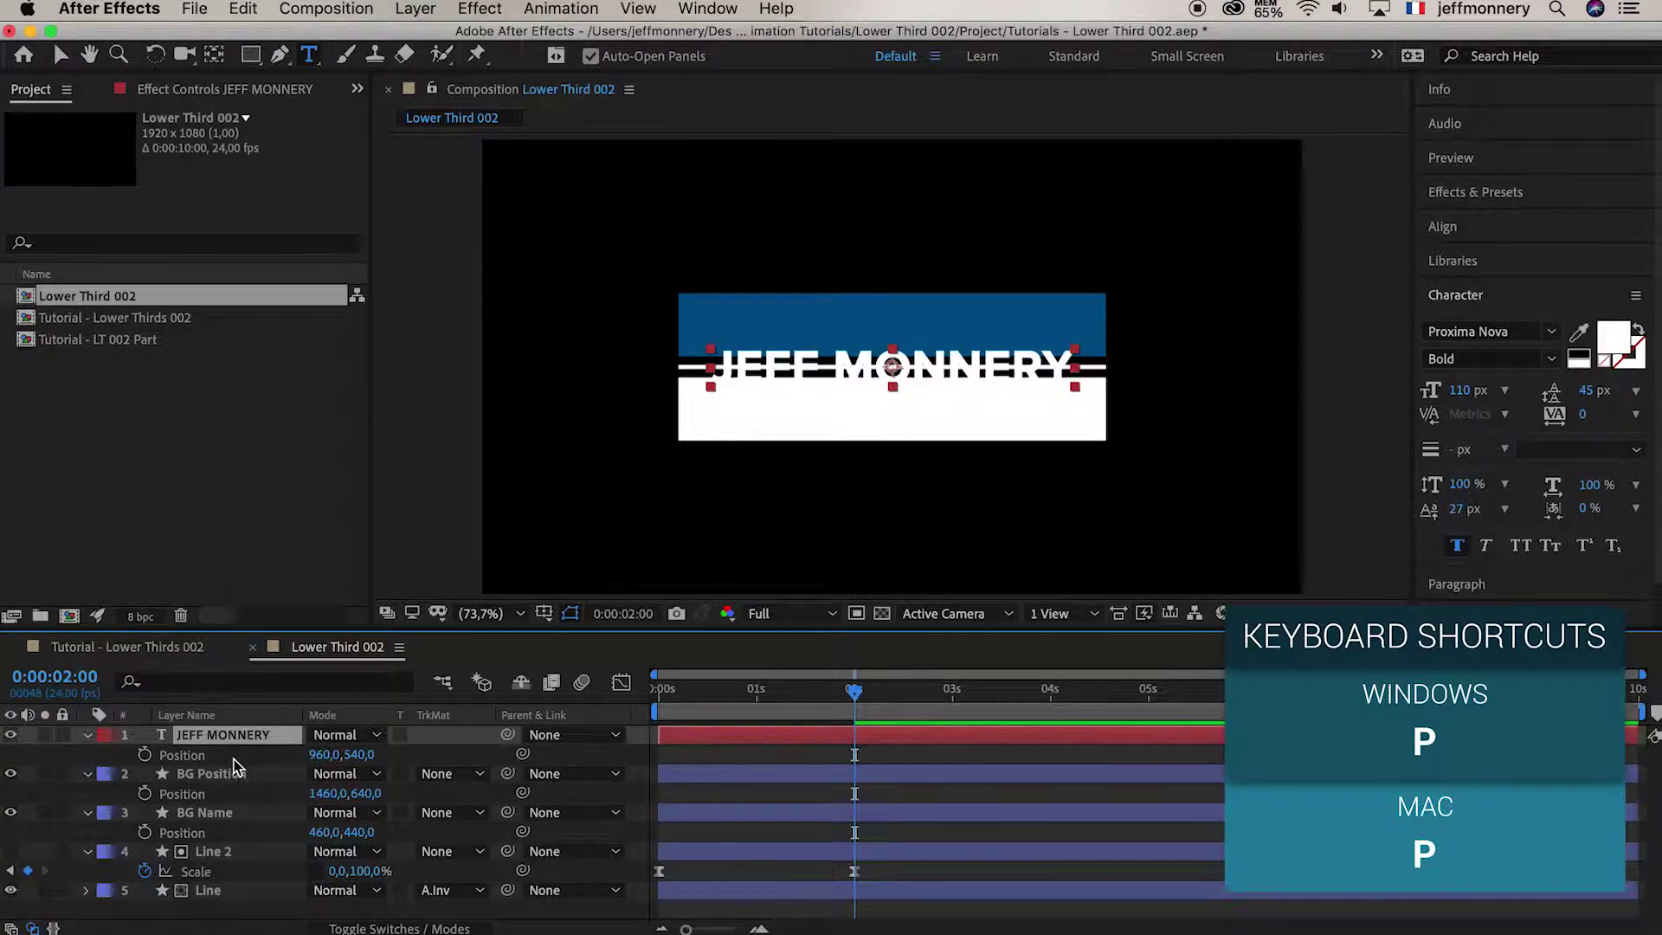
pyautogui.click(362, 757)
pyautogui.write('-100')
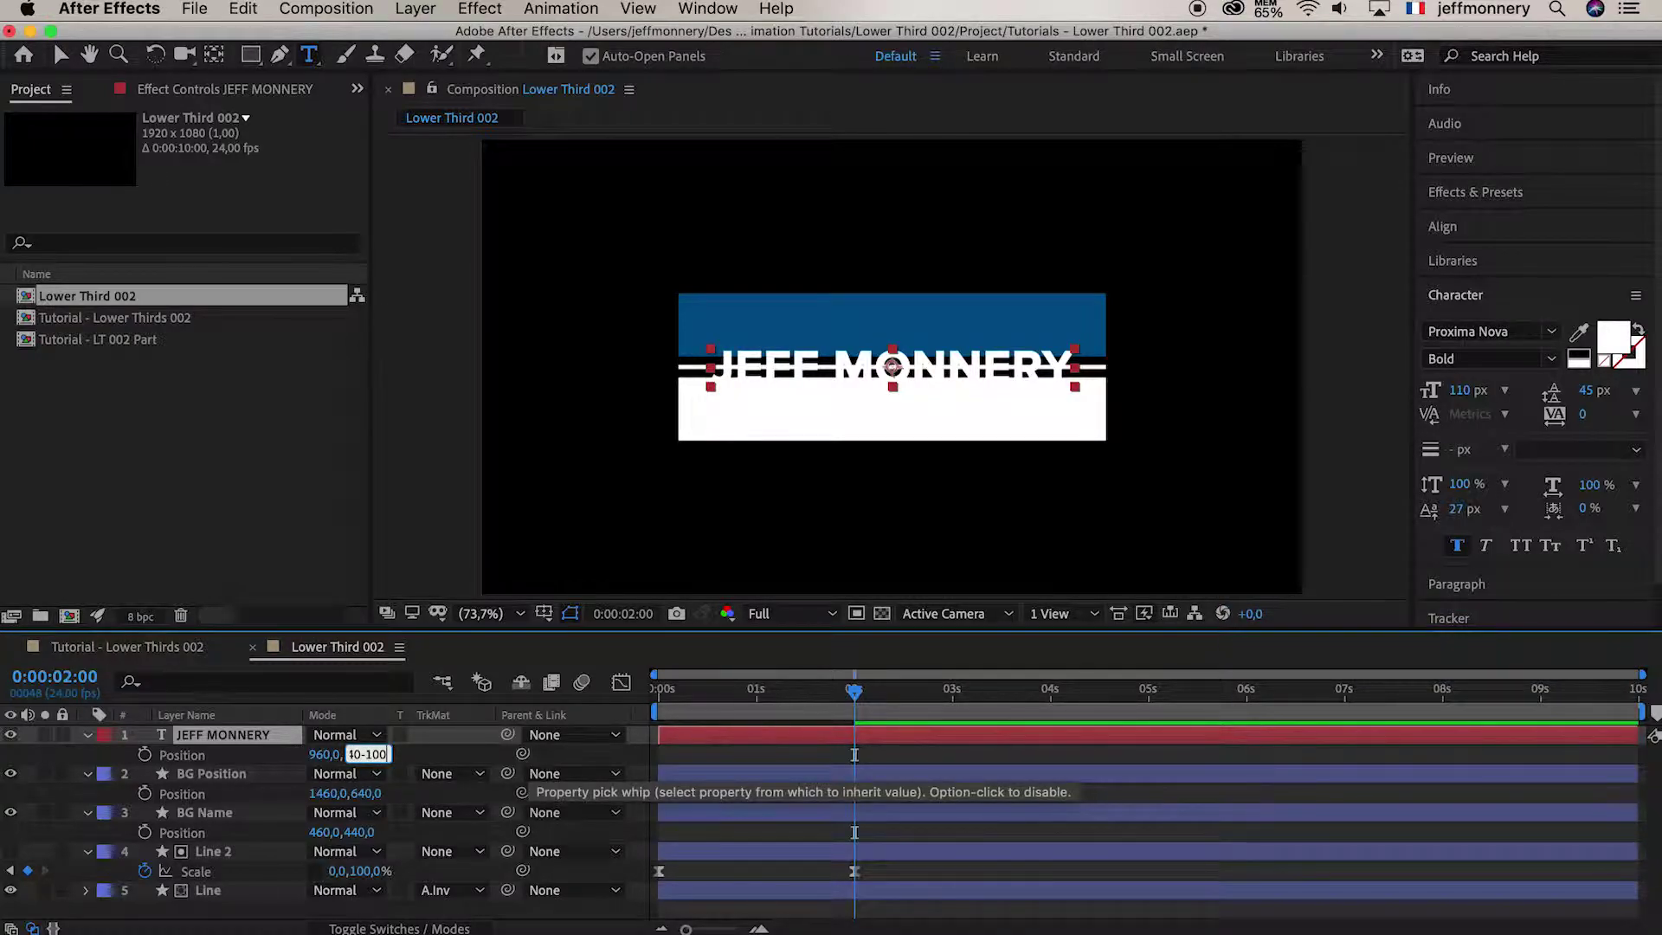
pyautogui.press('Return')
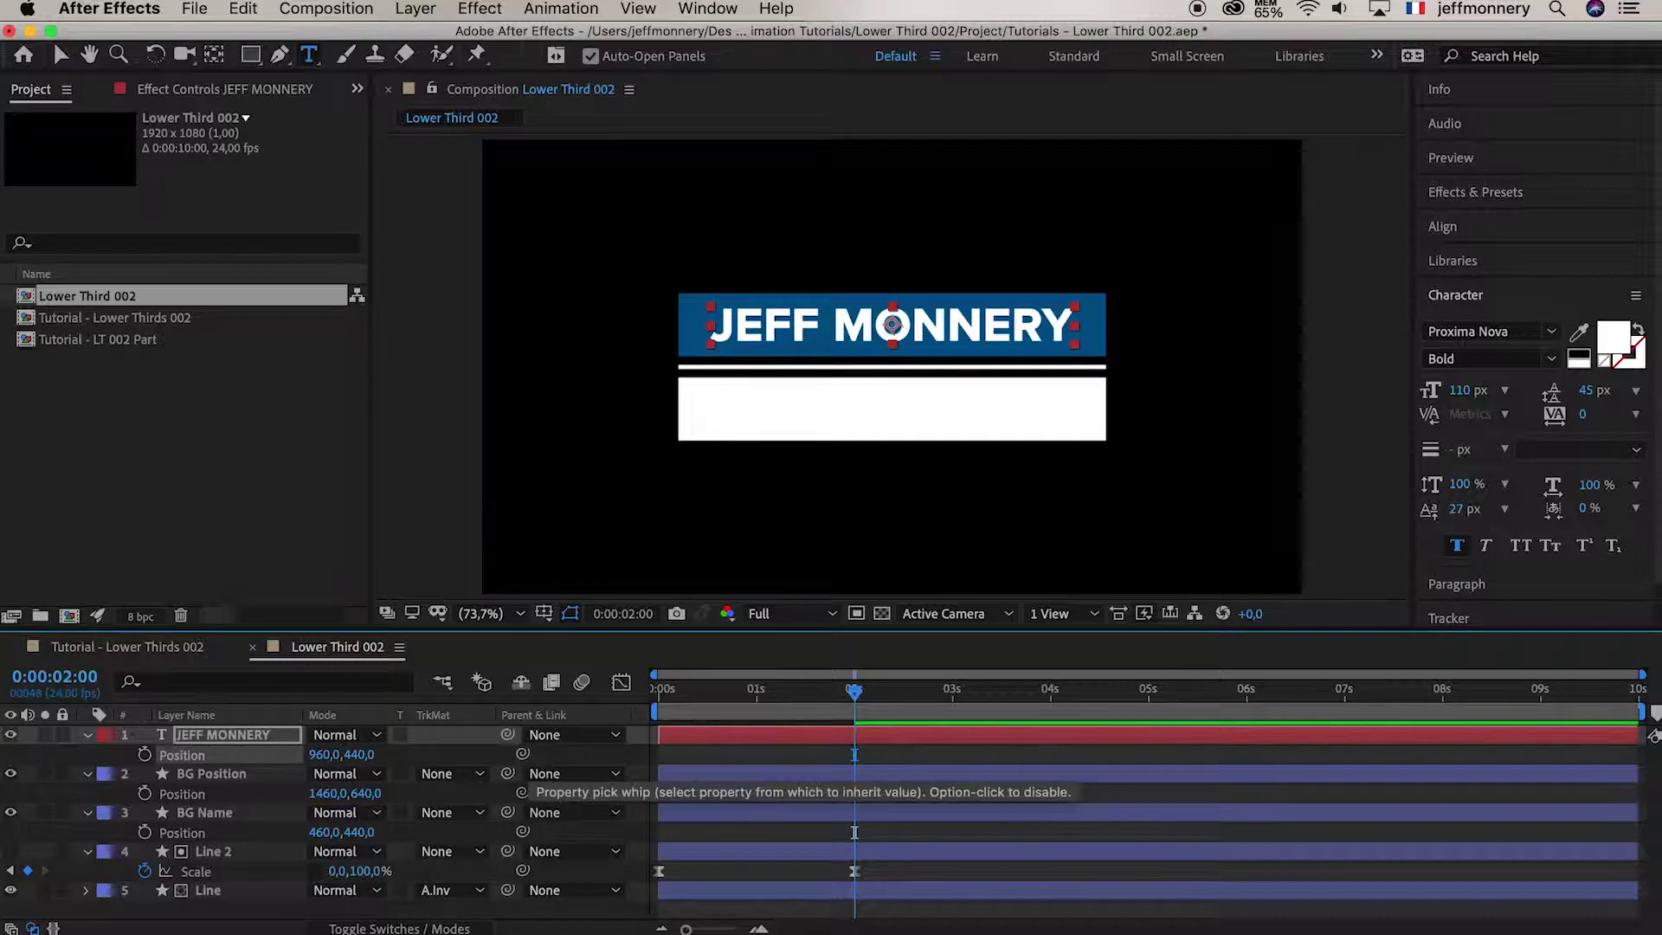
pyautogui.click(898, 758)
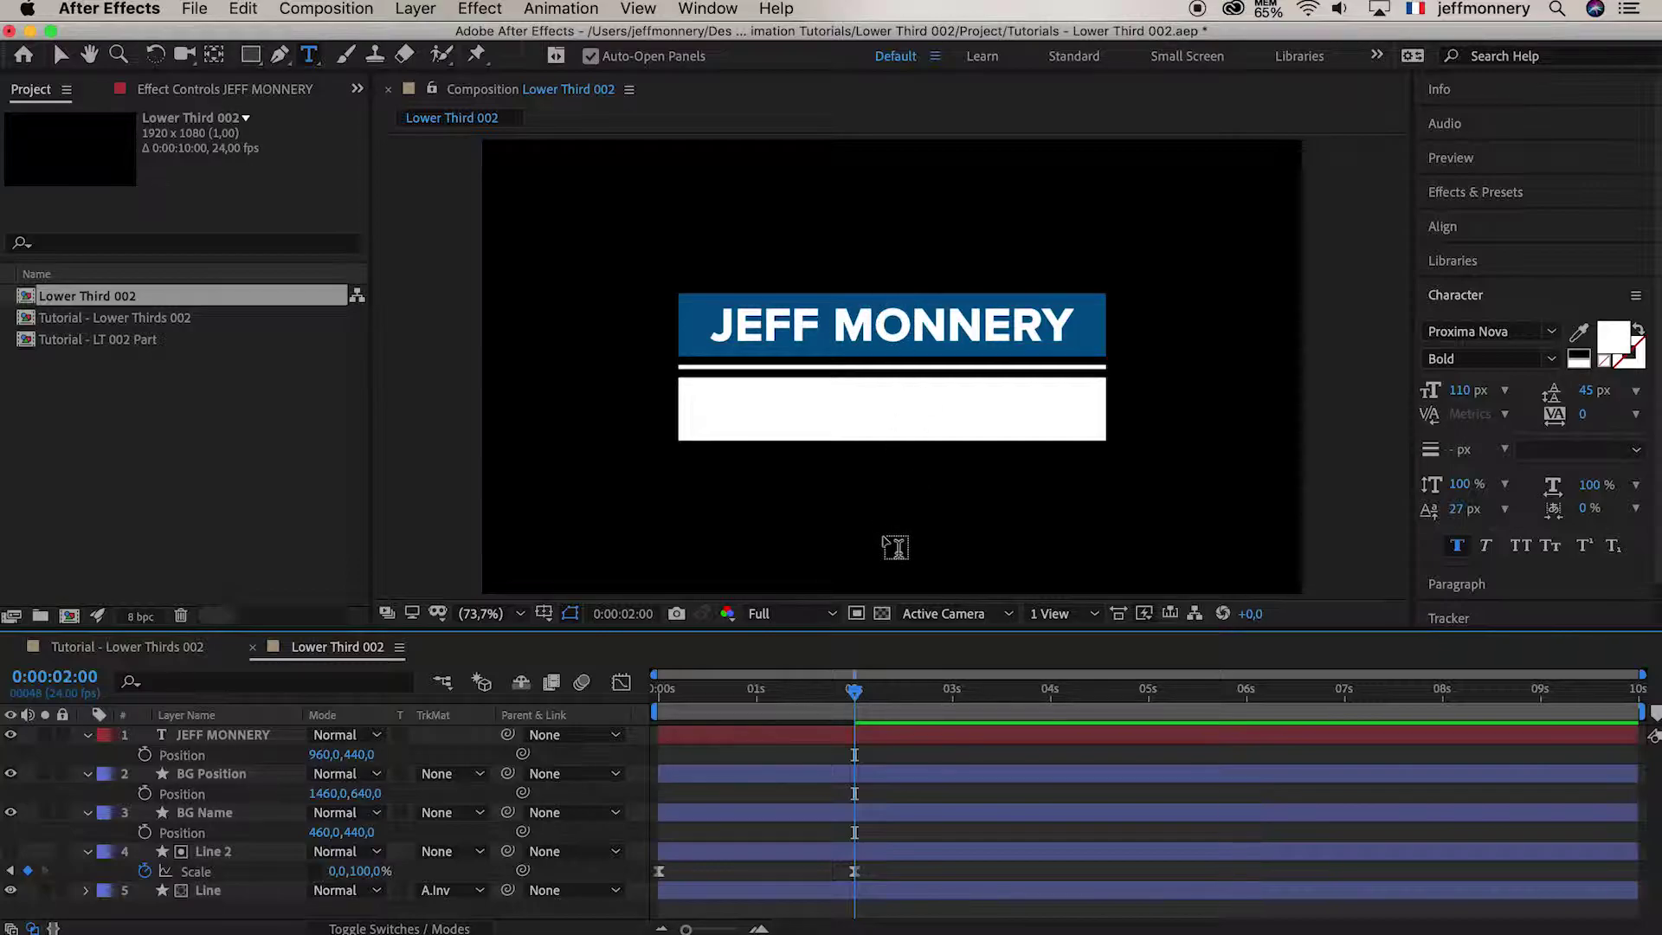
pyautogui.click(230, 739)
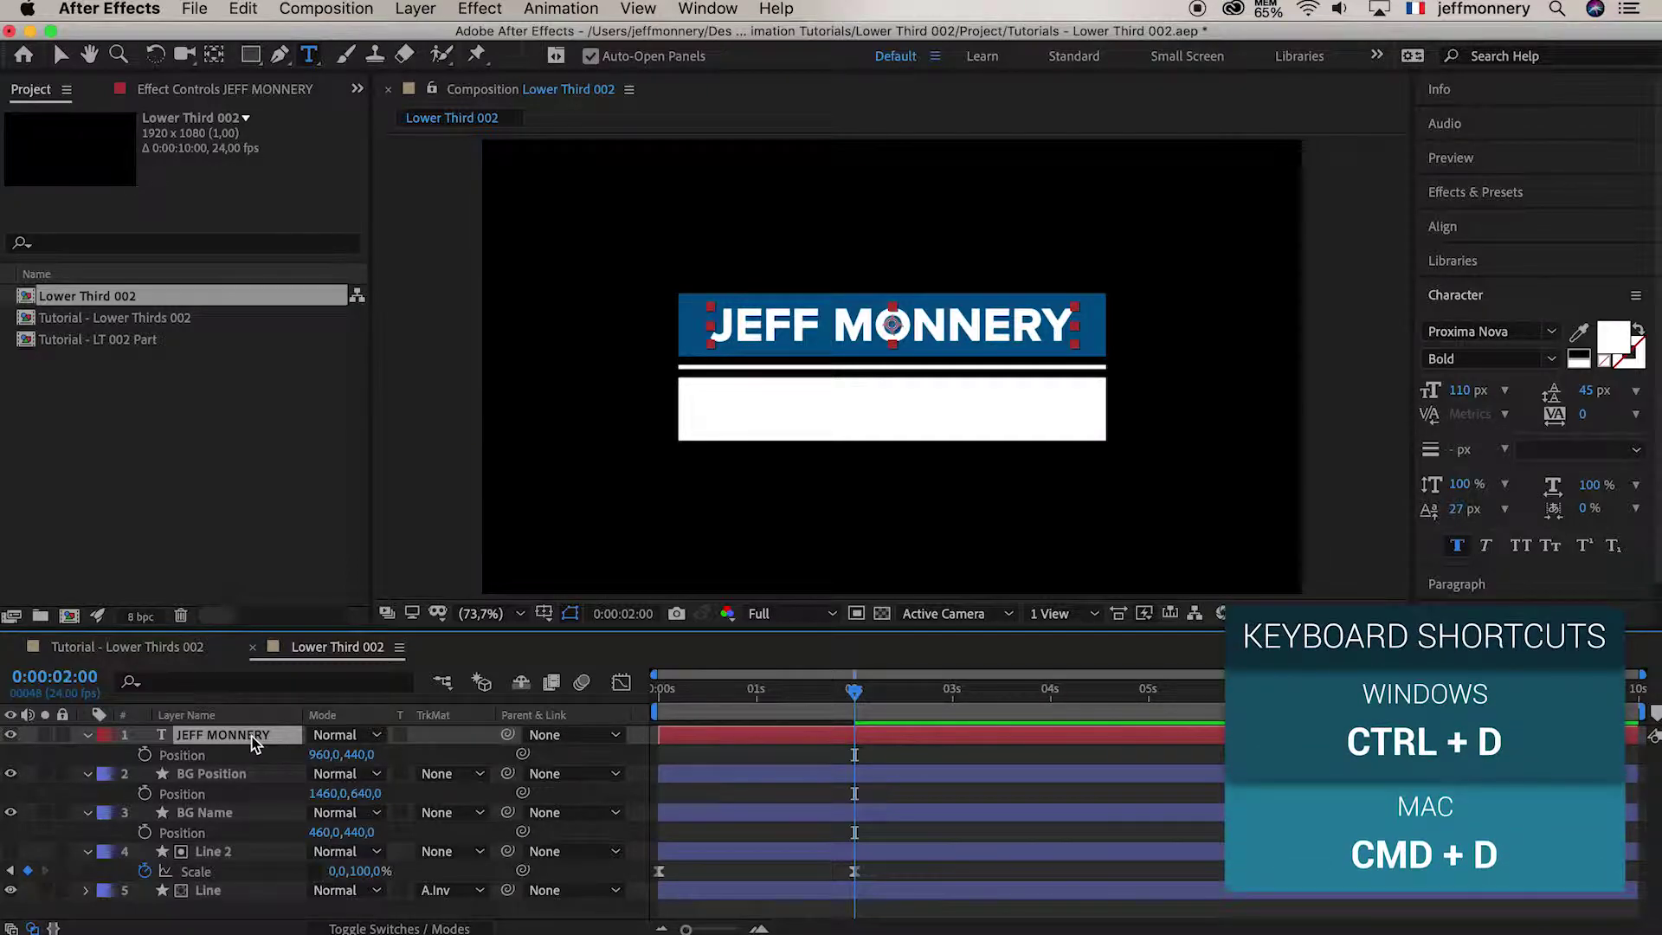
pyautogui.click(239, 10)
pyautogui.click(267, 278)
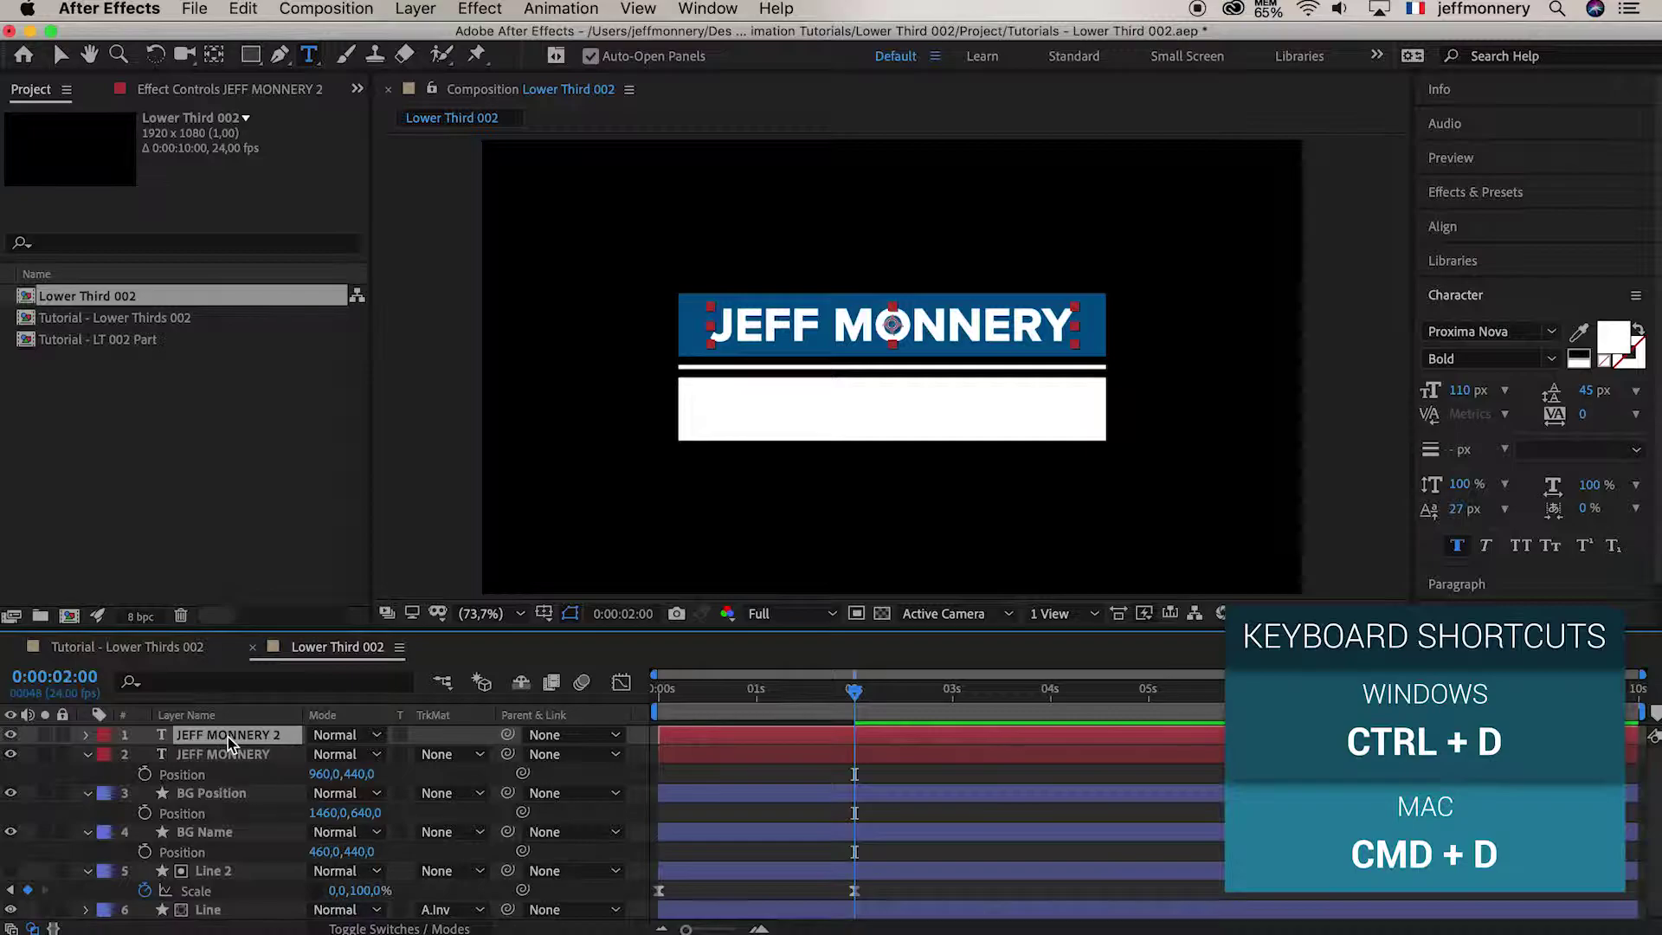
pyautogui.write('VIDEO')
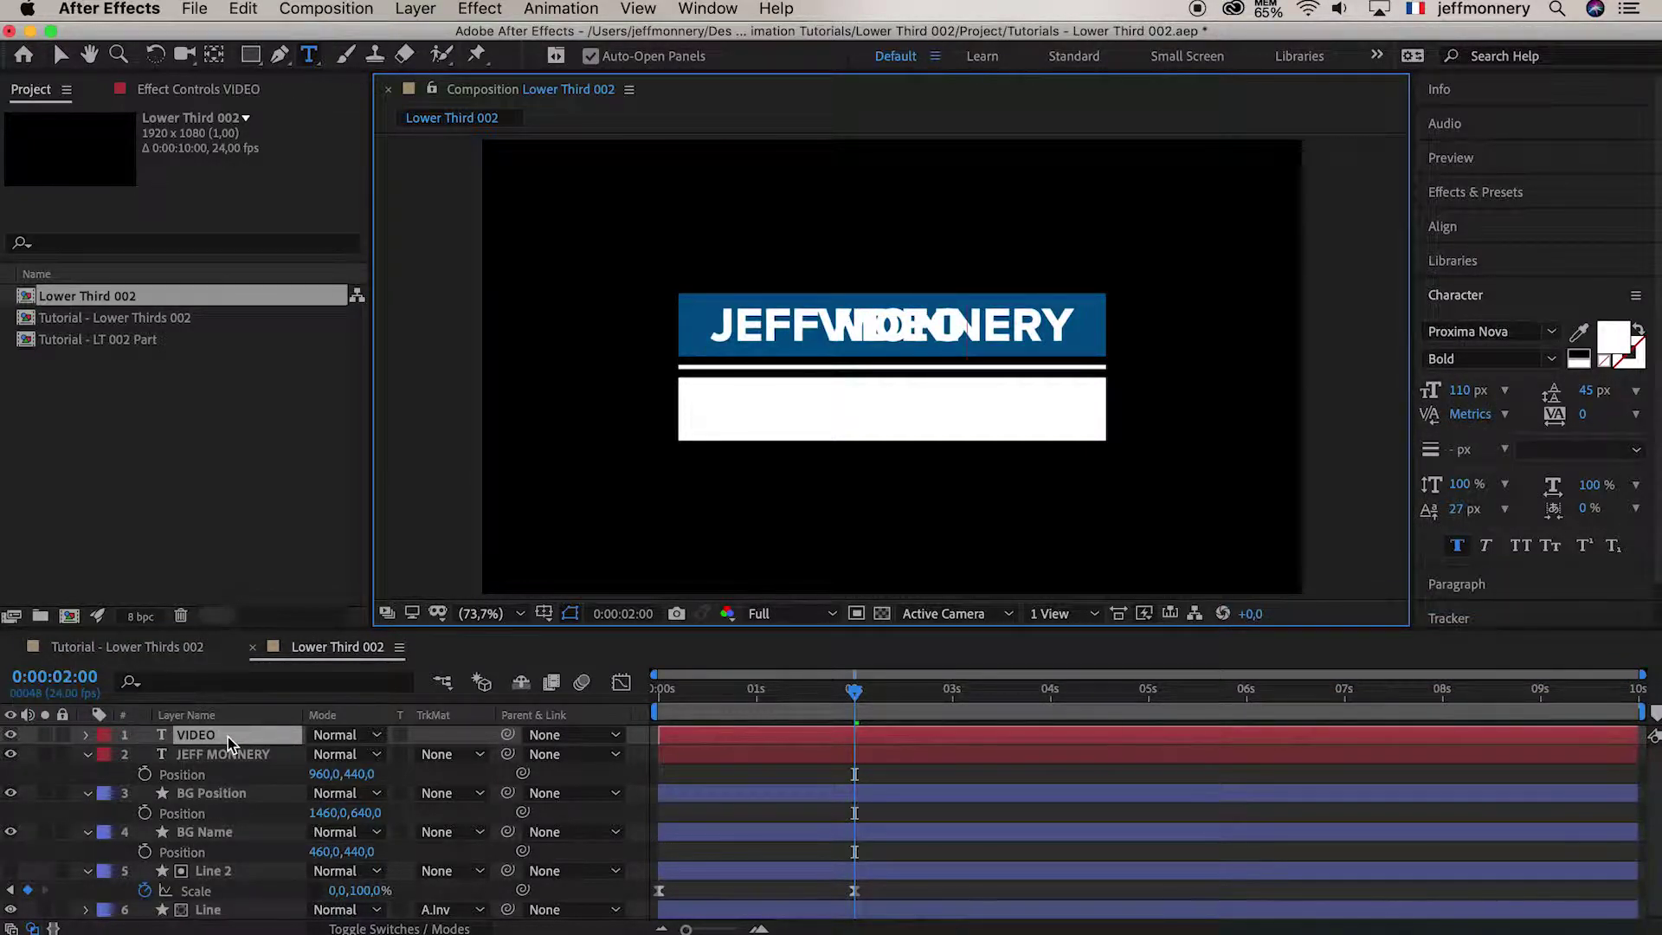
pyautogui.write('GRAPHER')
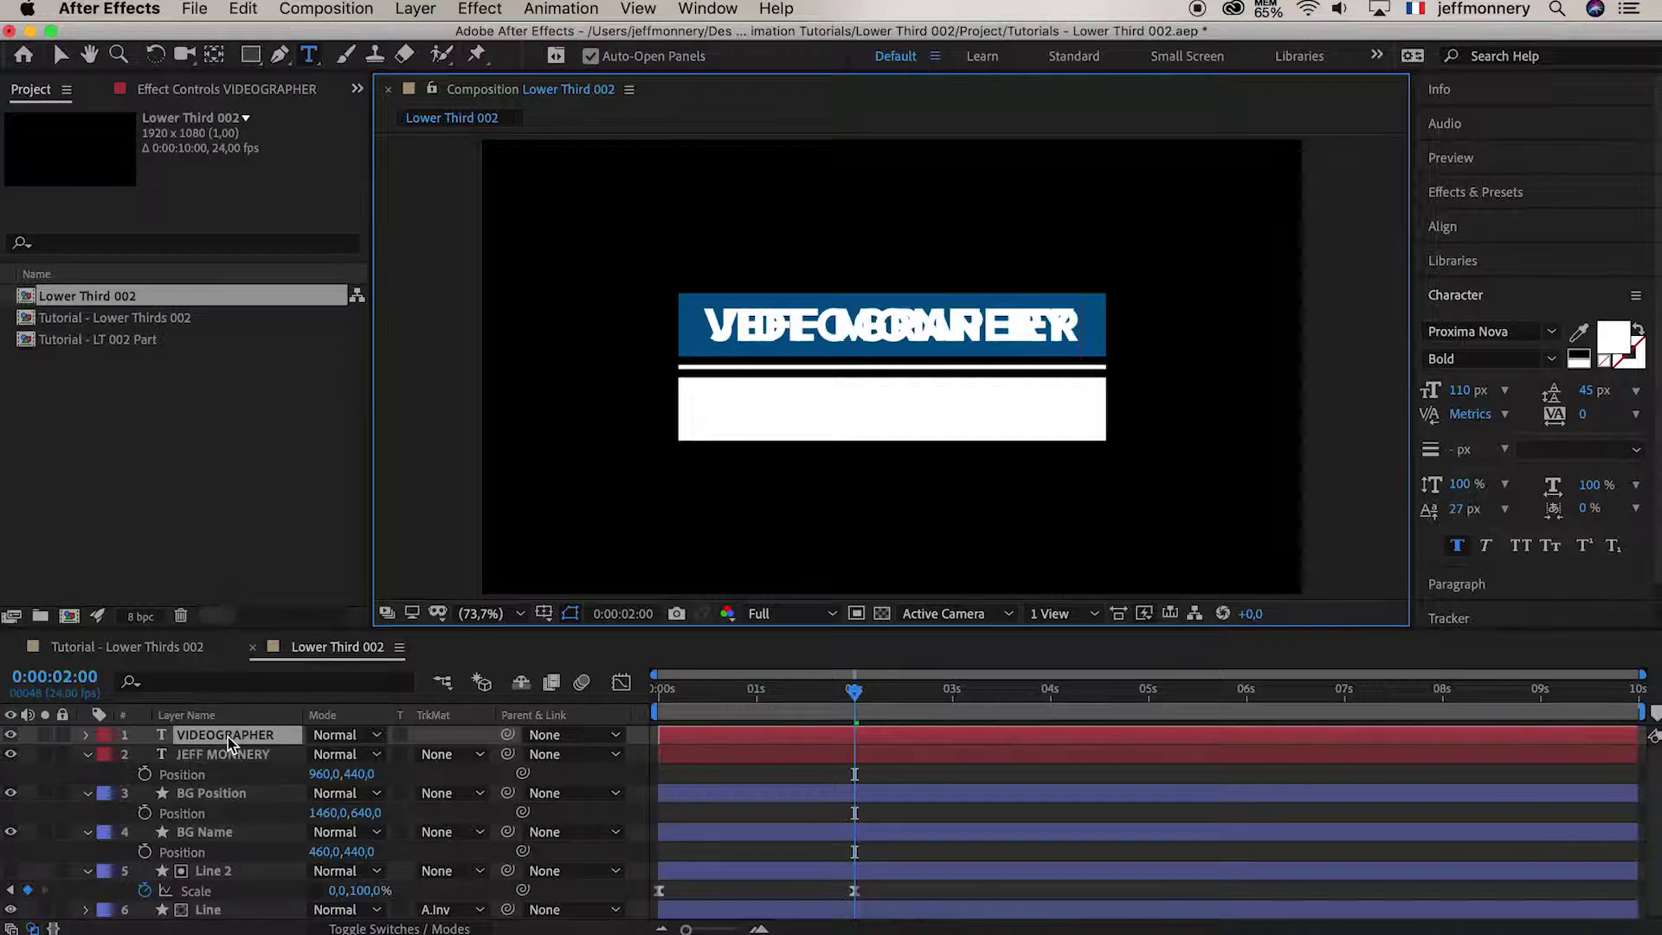
pyautogui.click(227, 736)
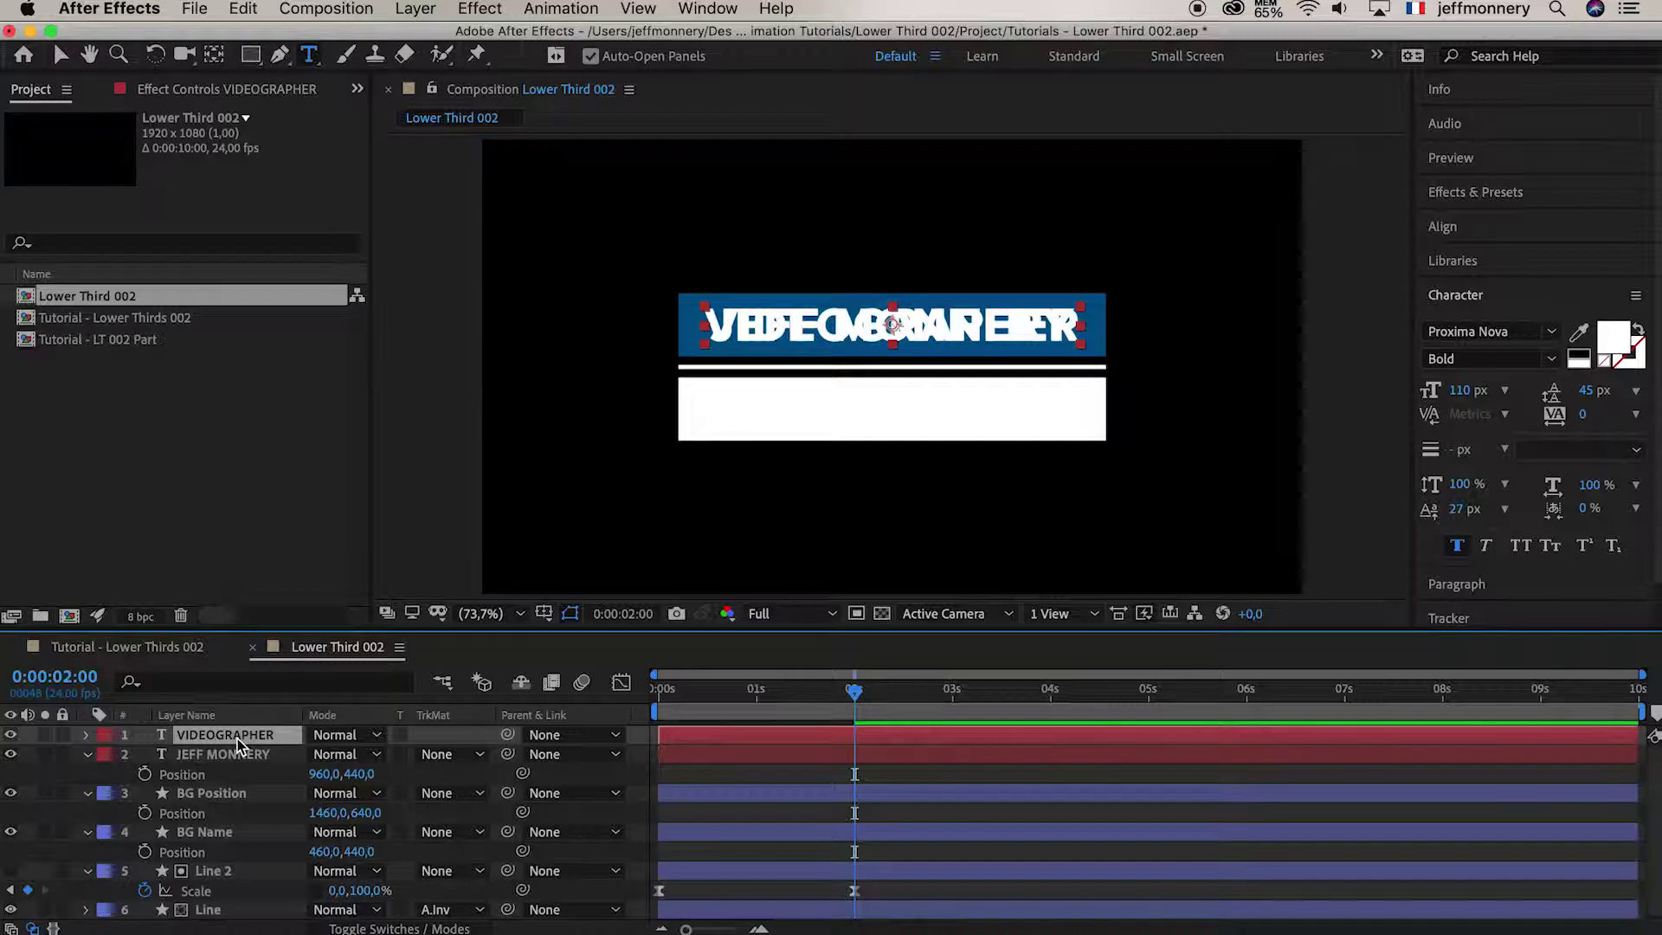
# Move the VIDEOGRAPHER layer 100 pixels down by adding +100 to Position Y
pyautogui.press('p')
pyautogui.click(356, 756)
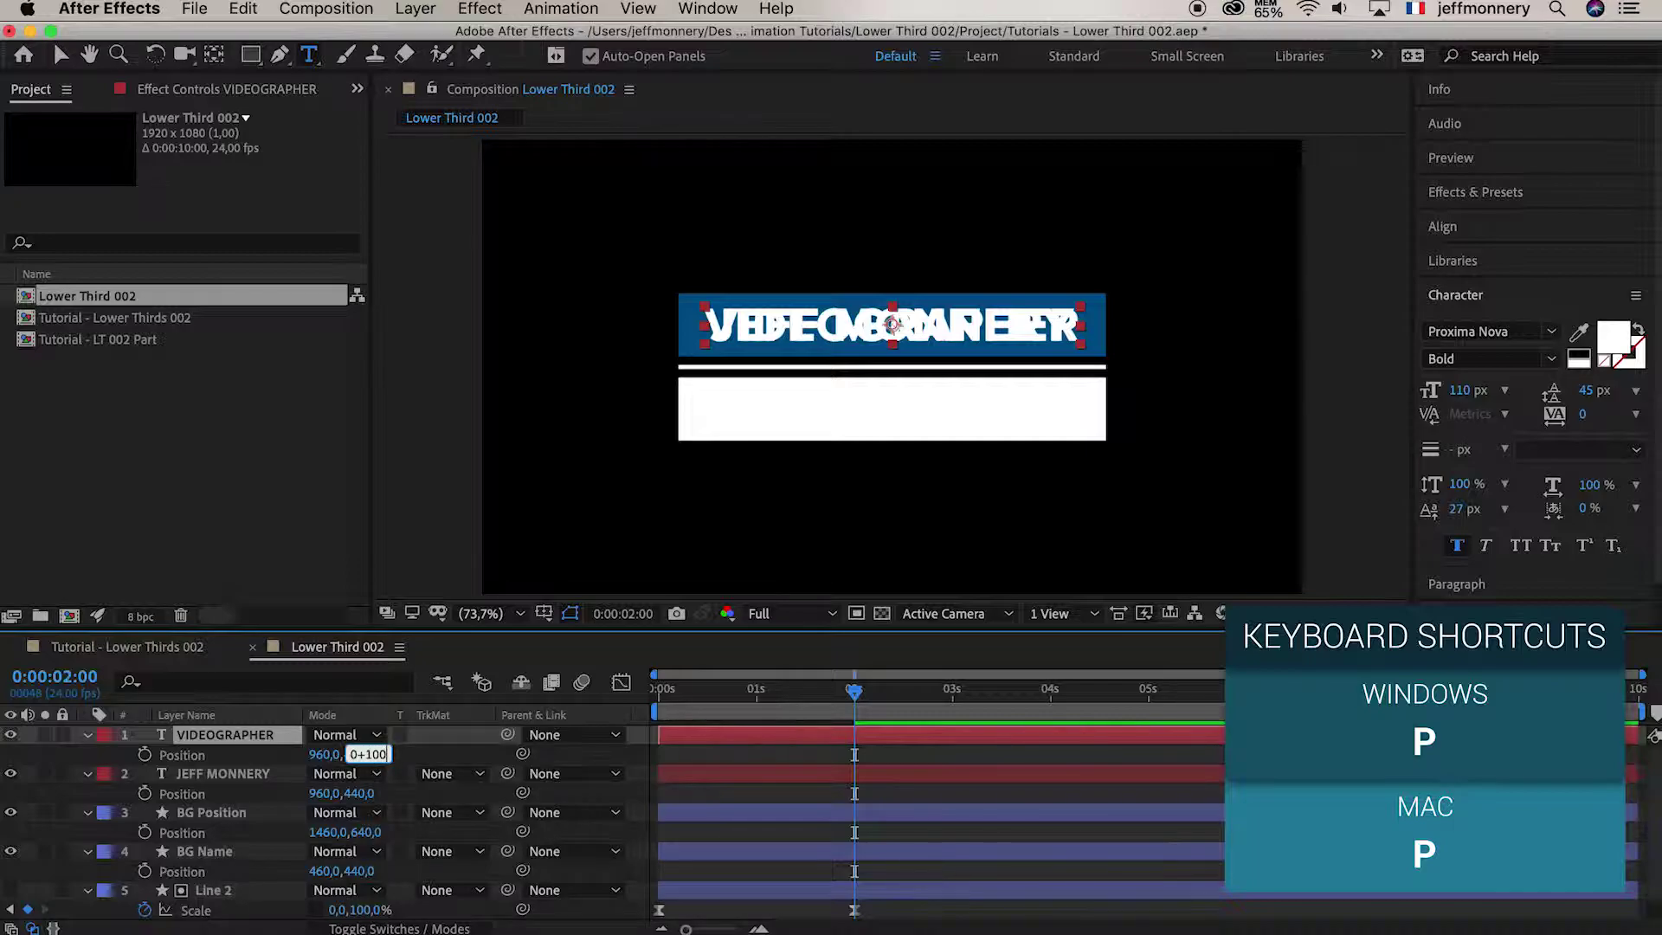
pyautogui.write('+100')
pyautogui.press('Return')
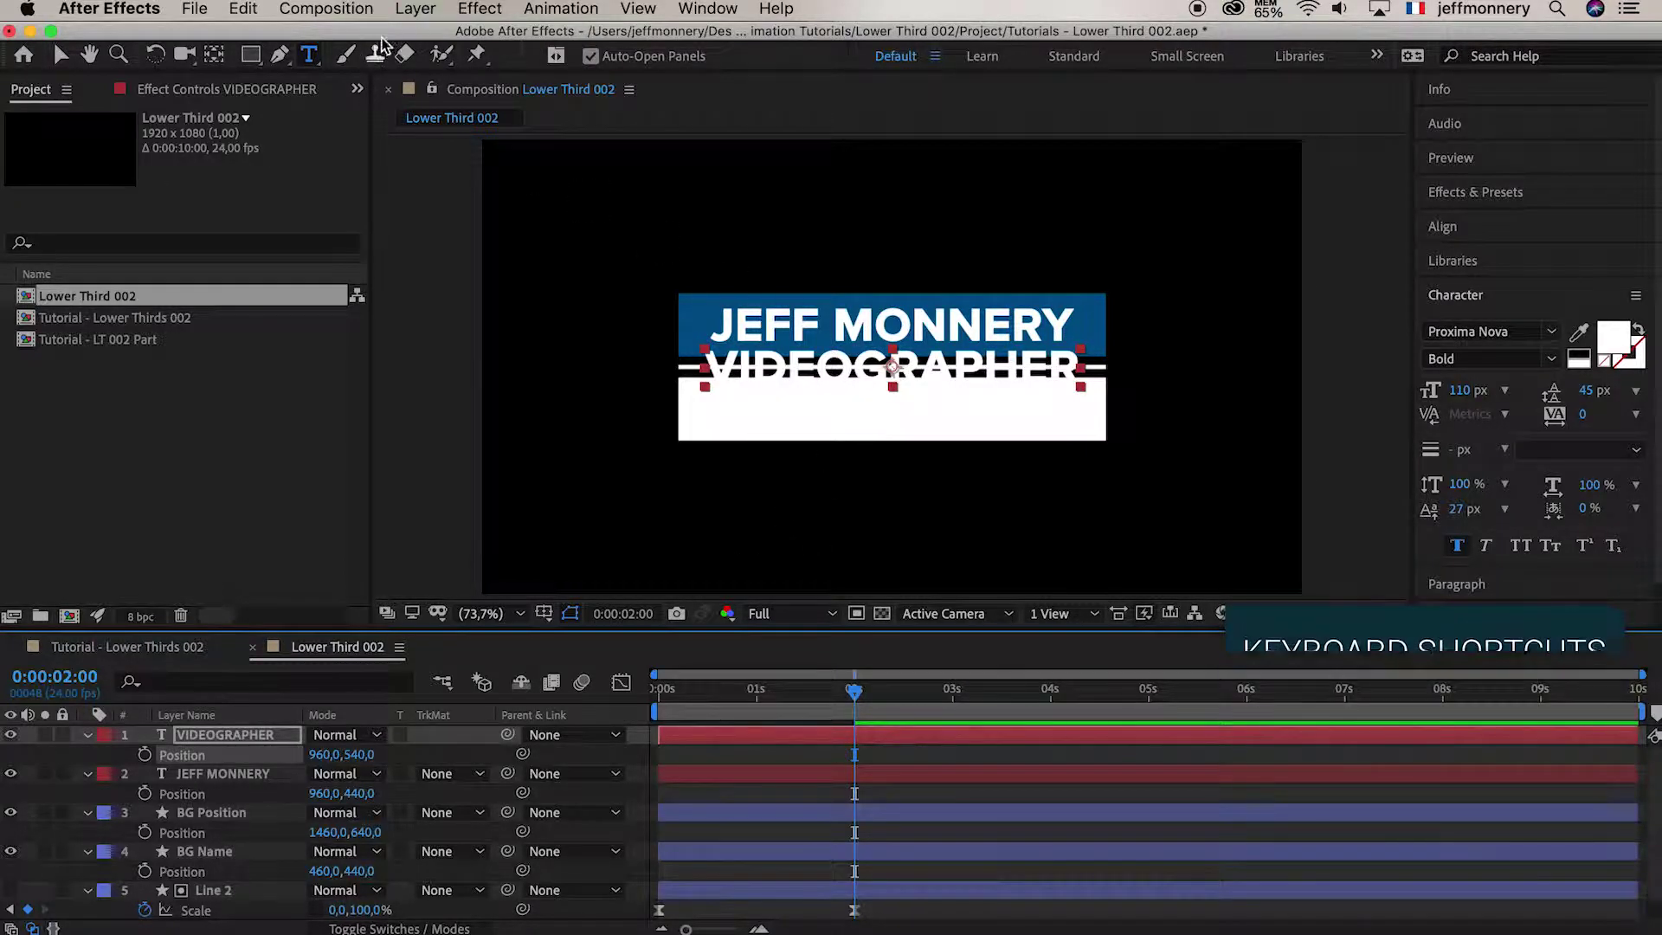
pyautogui.click(416, 10)
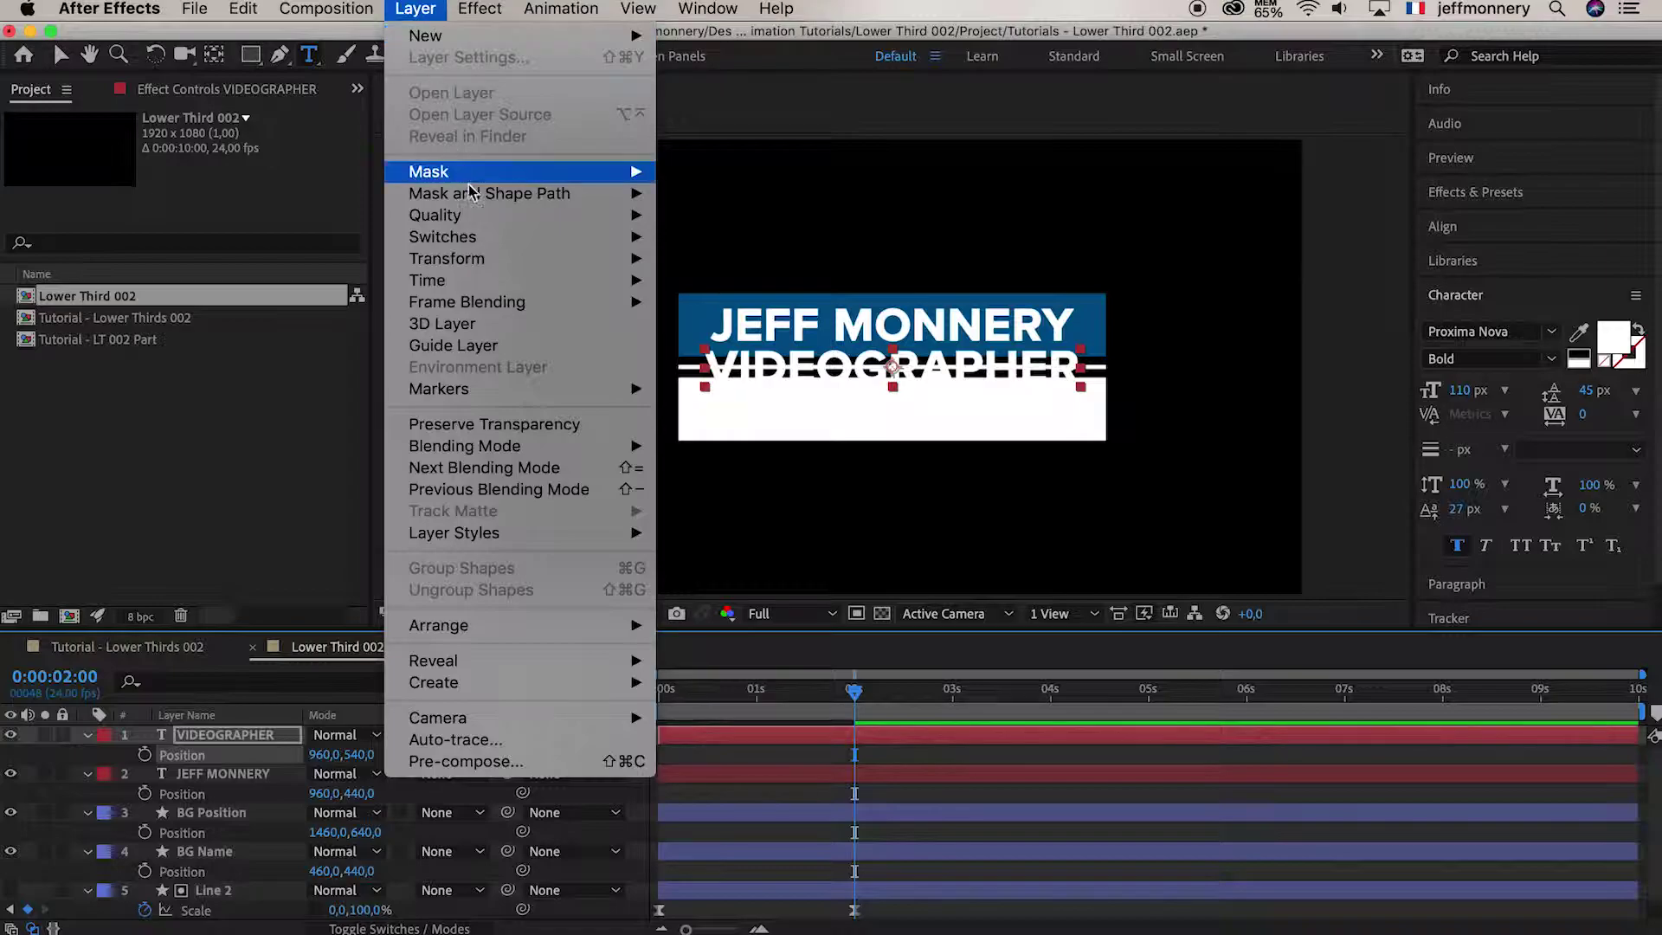
# Move VIDEOGRAPHER another 100 pixels down to 960,640, inside the white bar
pyautogui.moveTo(615, 258)
pyautogui.click(712, 485)
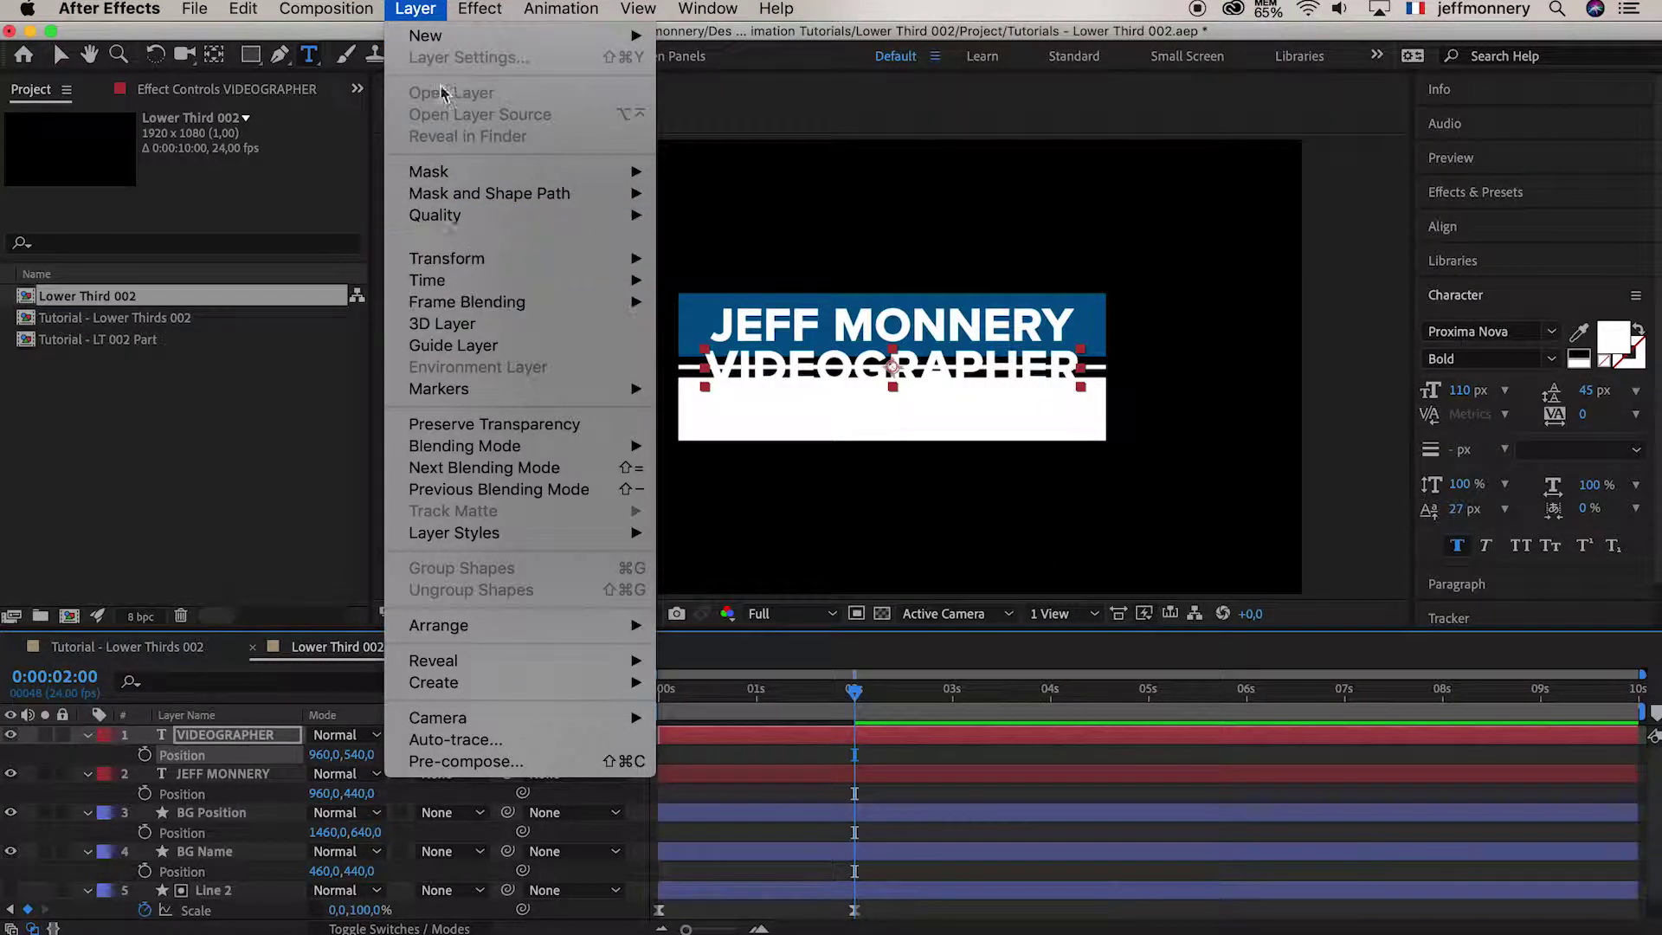
pyautogui.click(357, 756)
pyautogui.write('+100')
pyautogui.press('Return')
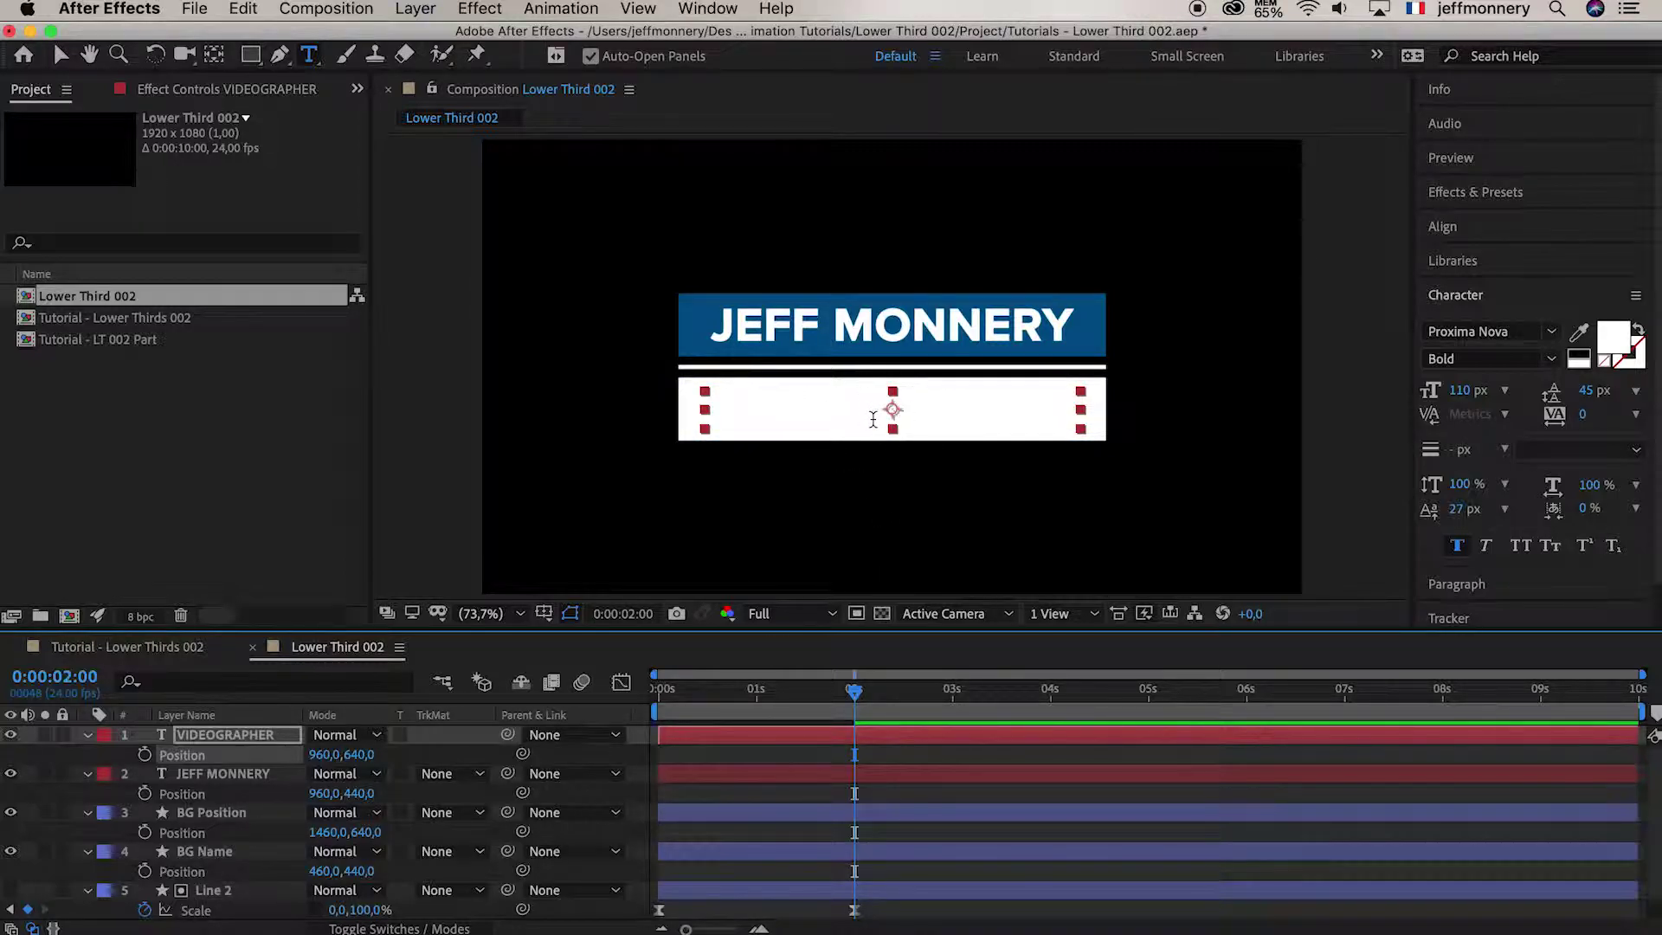
# Colour the VIDEOGRAPHER text blue 00558A by sampling the name bar with the eyedropper
pyautogui.click(261, 742)
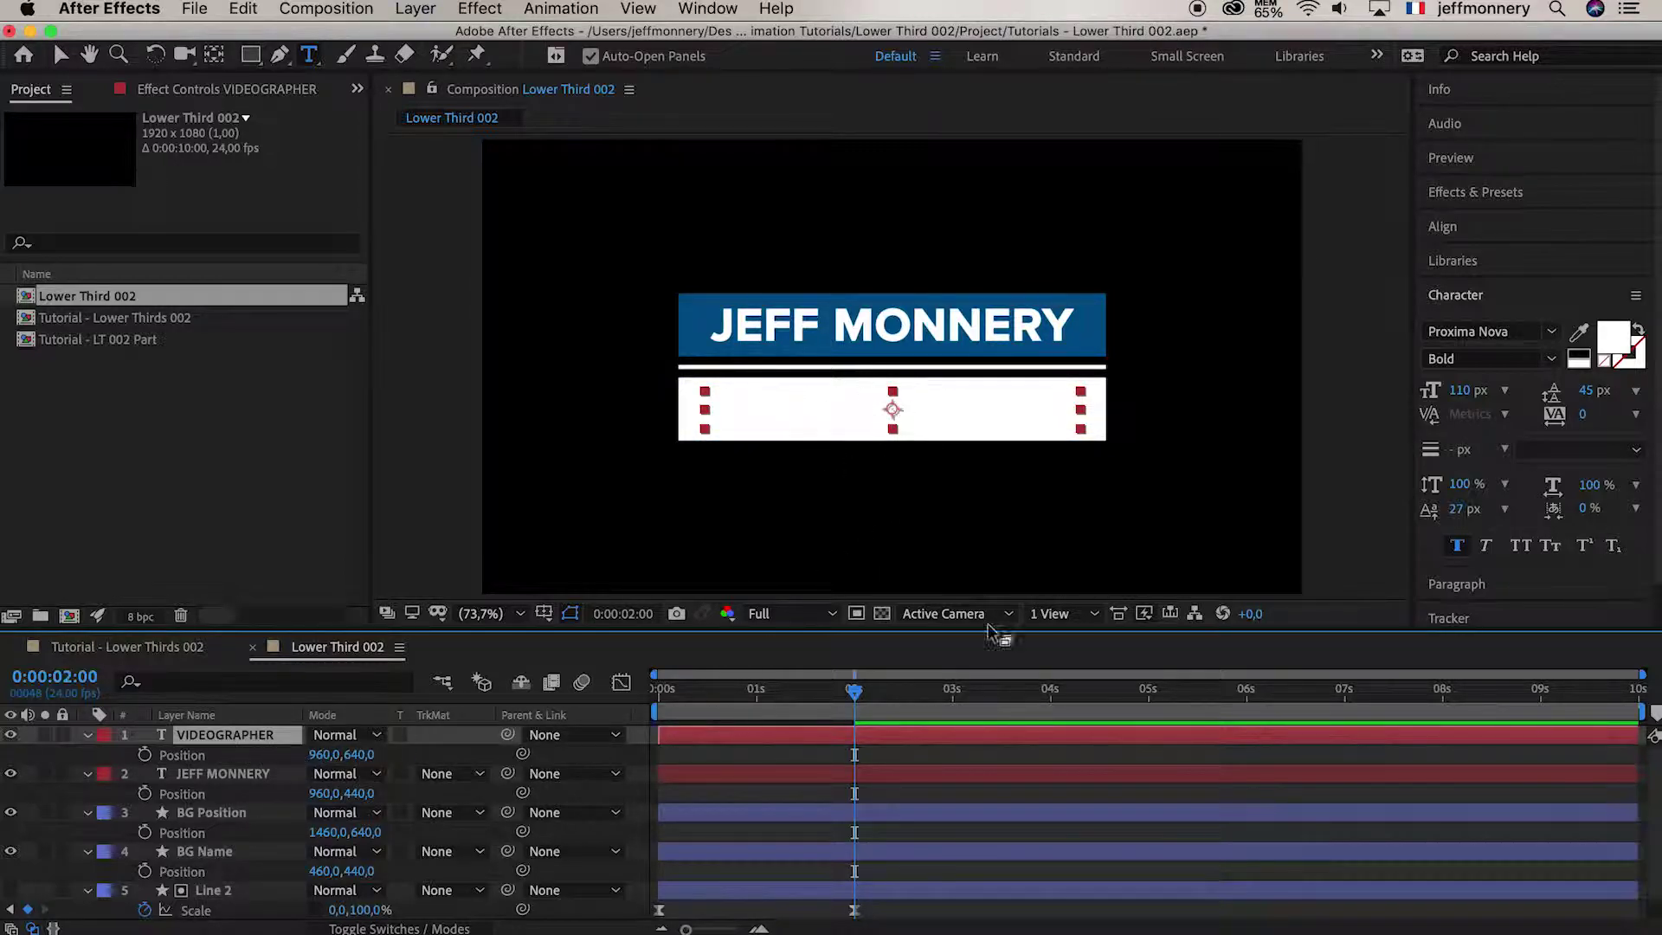
pyautogui.click(1615, 346)
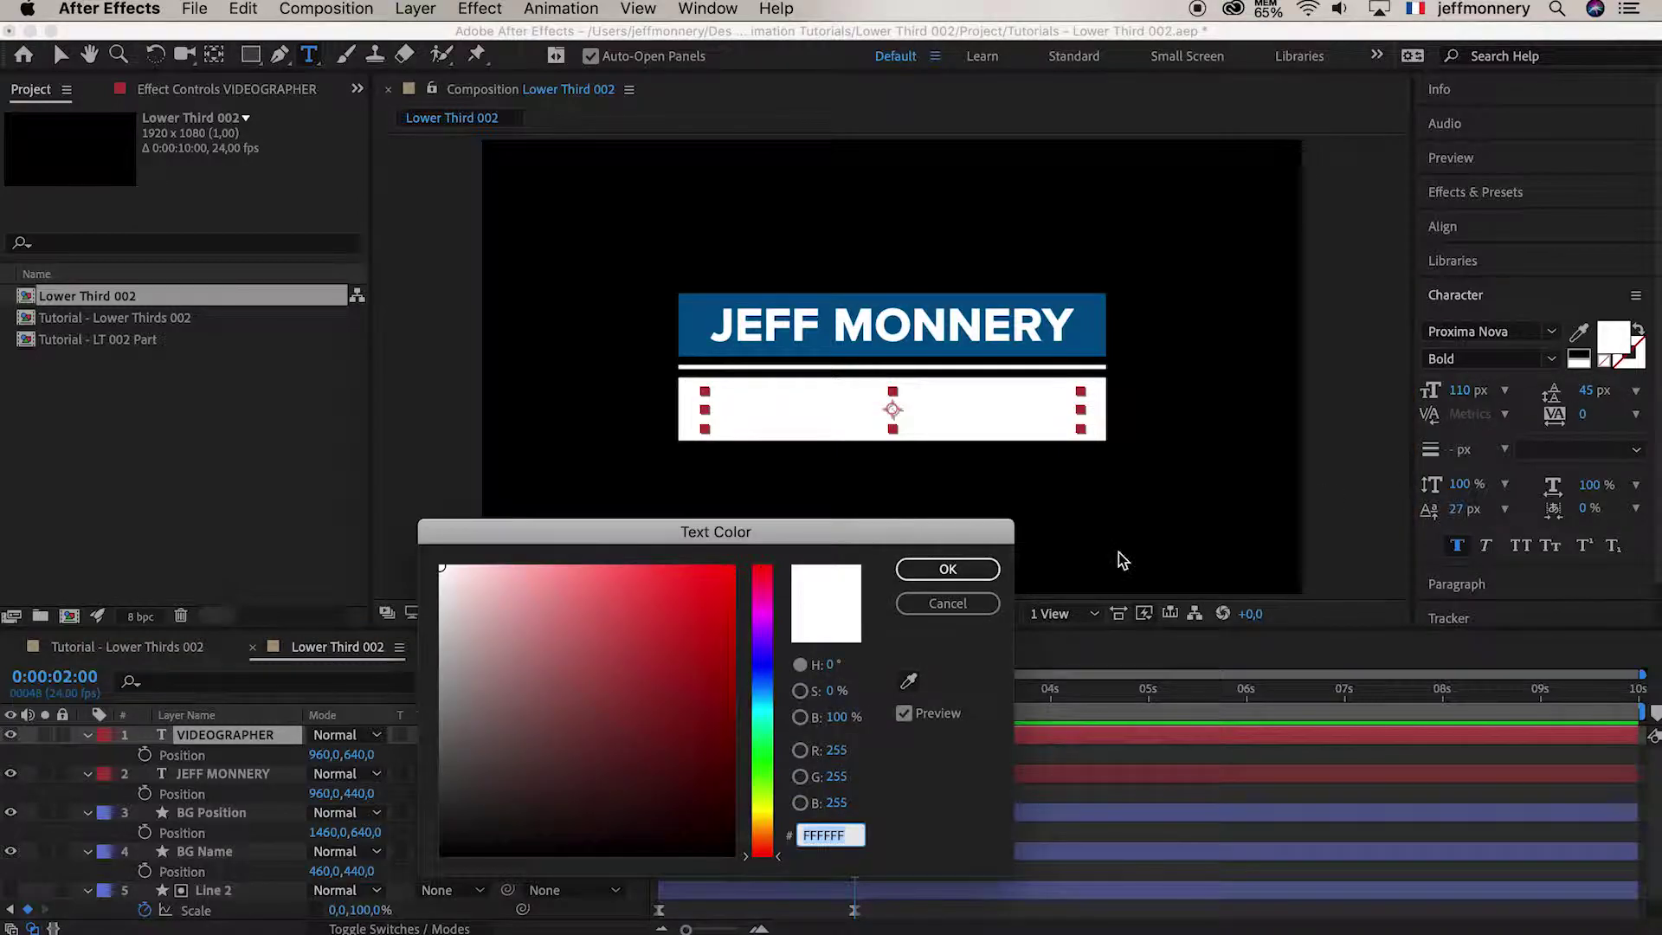
pyautogui.click(910, 688)
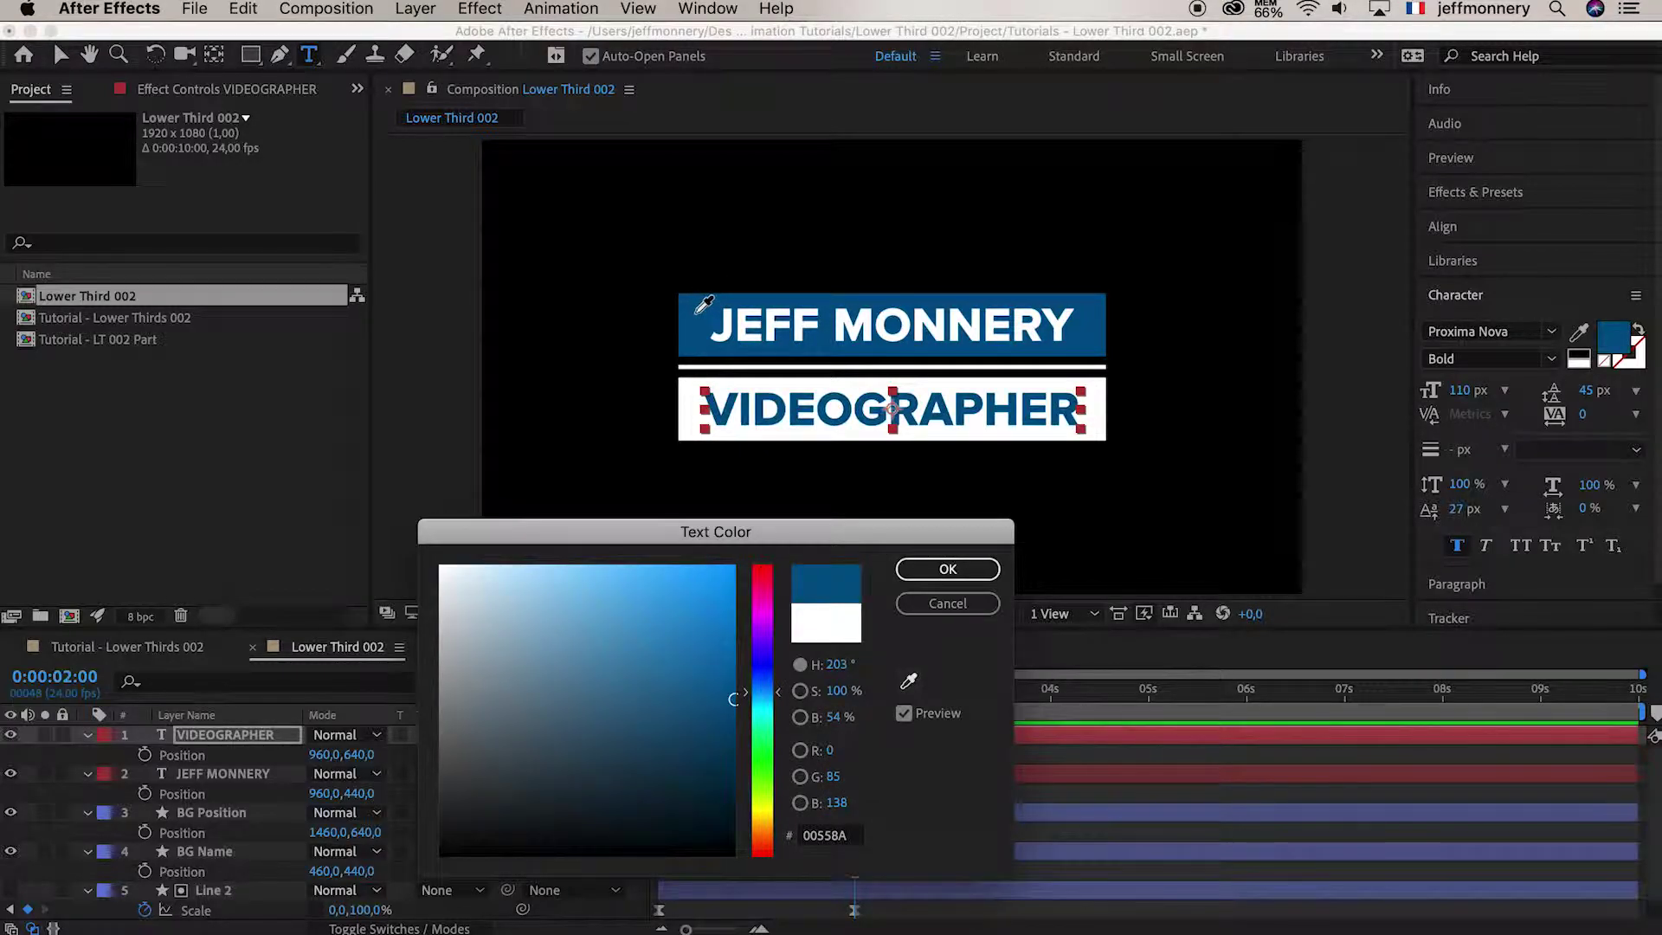
pyautogui.click(703, 303)
pyautogui.click(947, 569)
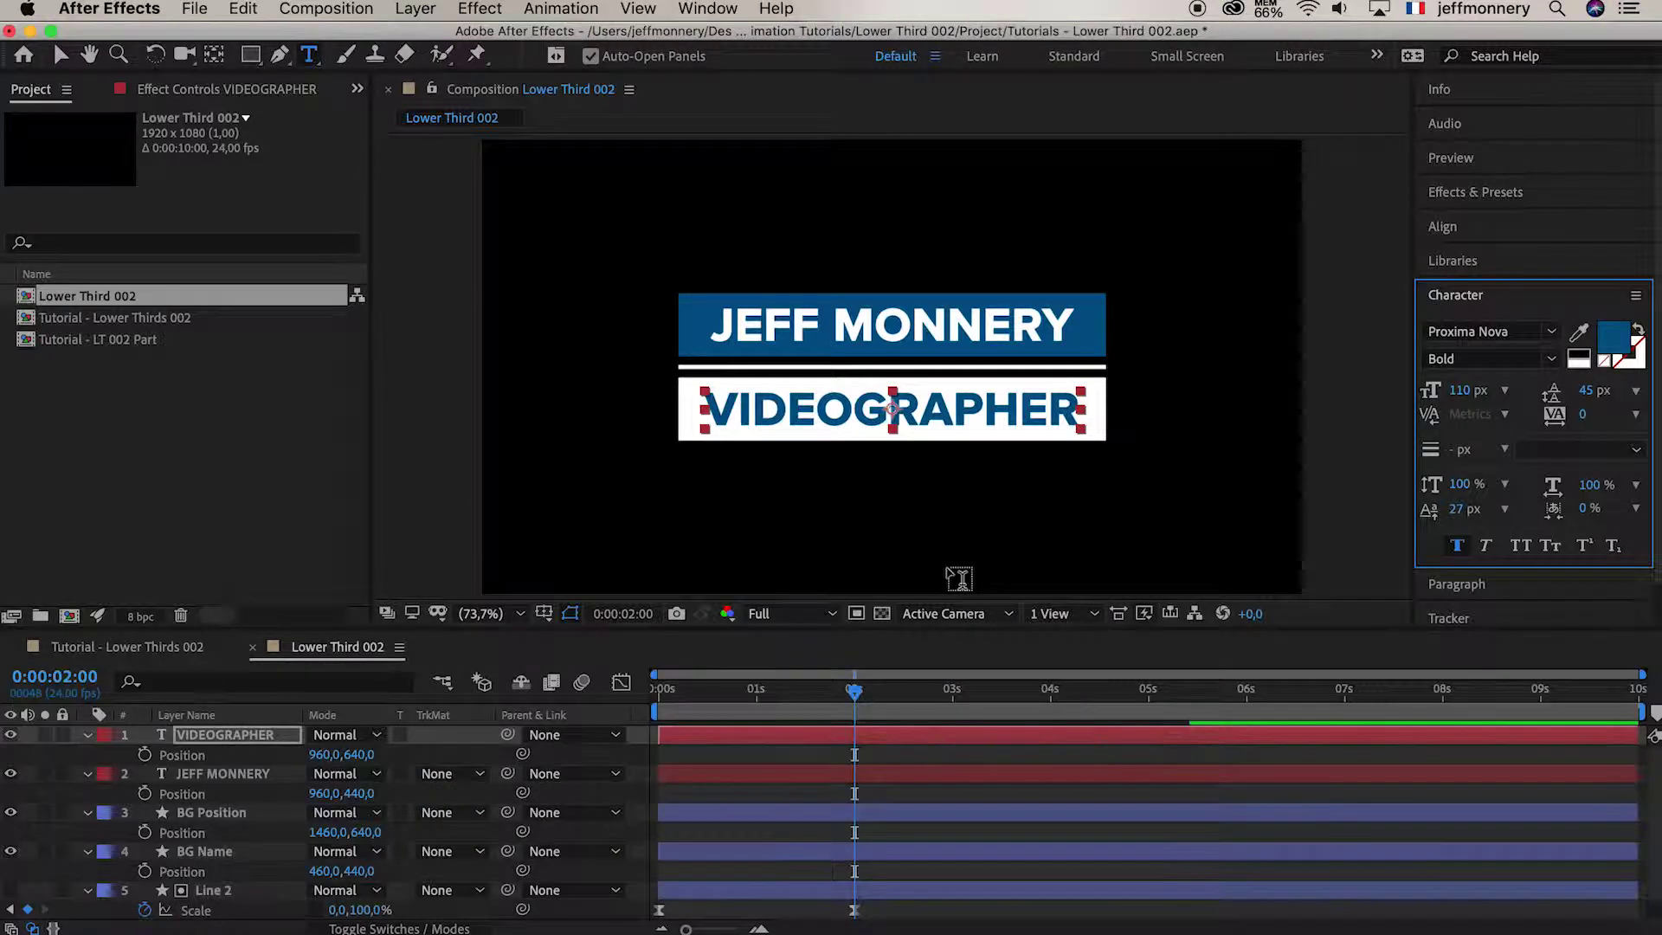
# Preview the intro from frame 0 and stop near 0:00:00:10, where the text spills past the bars
pyautogui.moveTo(857, 699); pyautogui.dragTo(627, 690)
pyautogui.press('space')
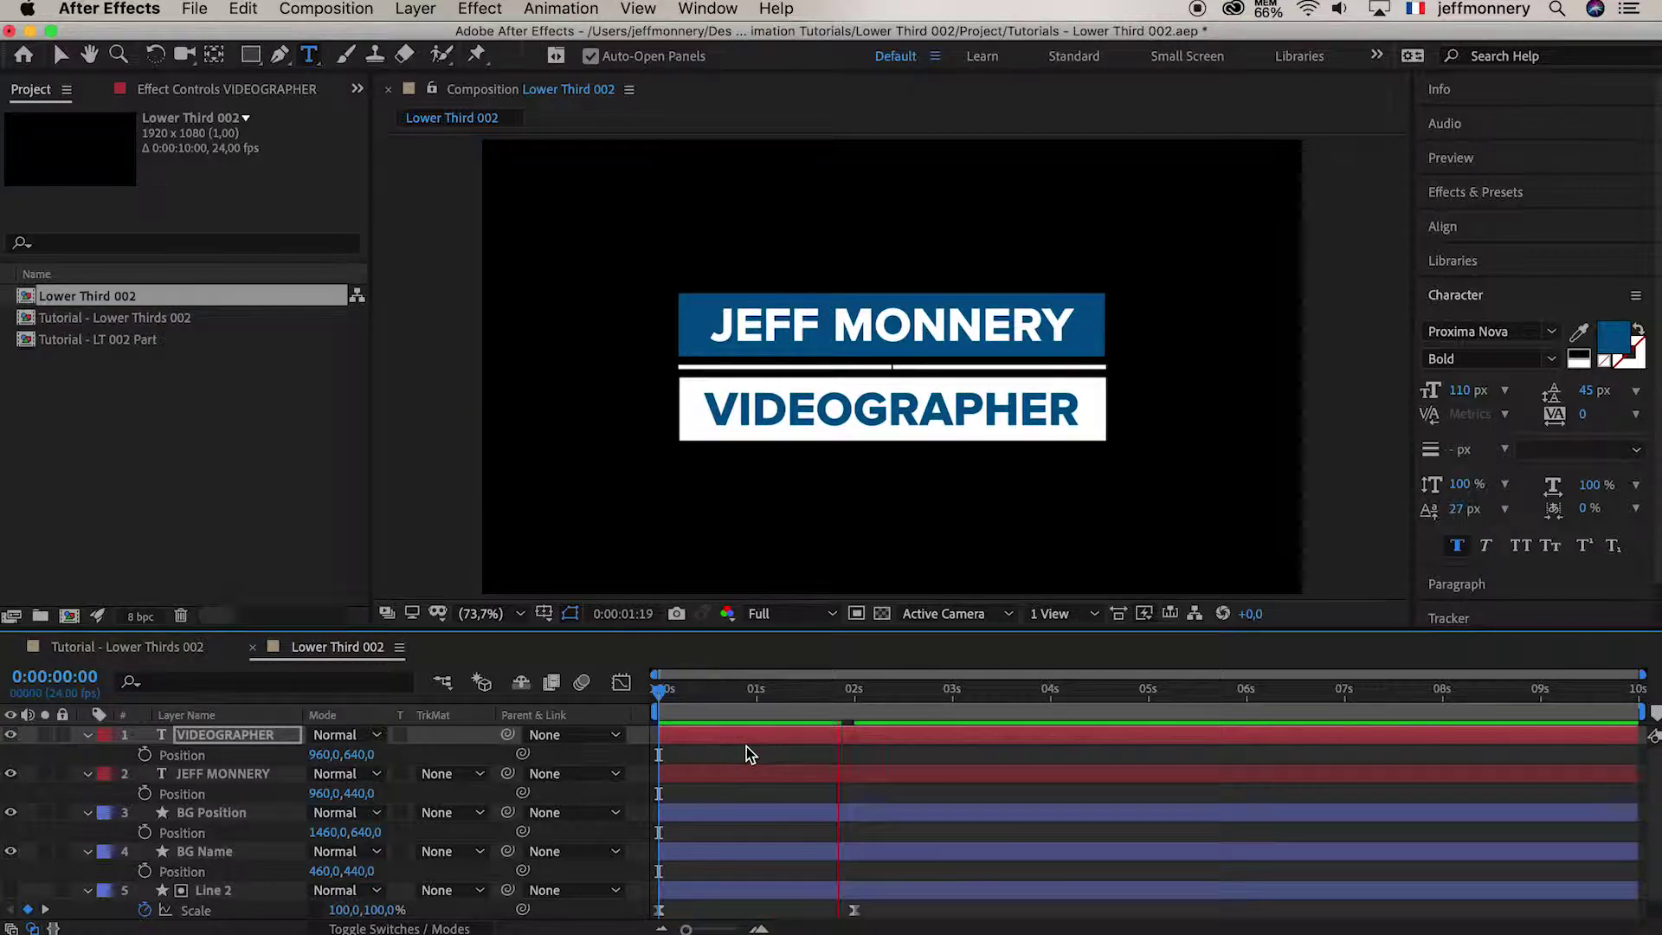
pyautogui.moveTo(724, 694)
pyautogui.mouseDown()
pyautogui.moveTo(846, 694)
pyautogui.moveTo(698, 692)
pyautogui.mouseUp()
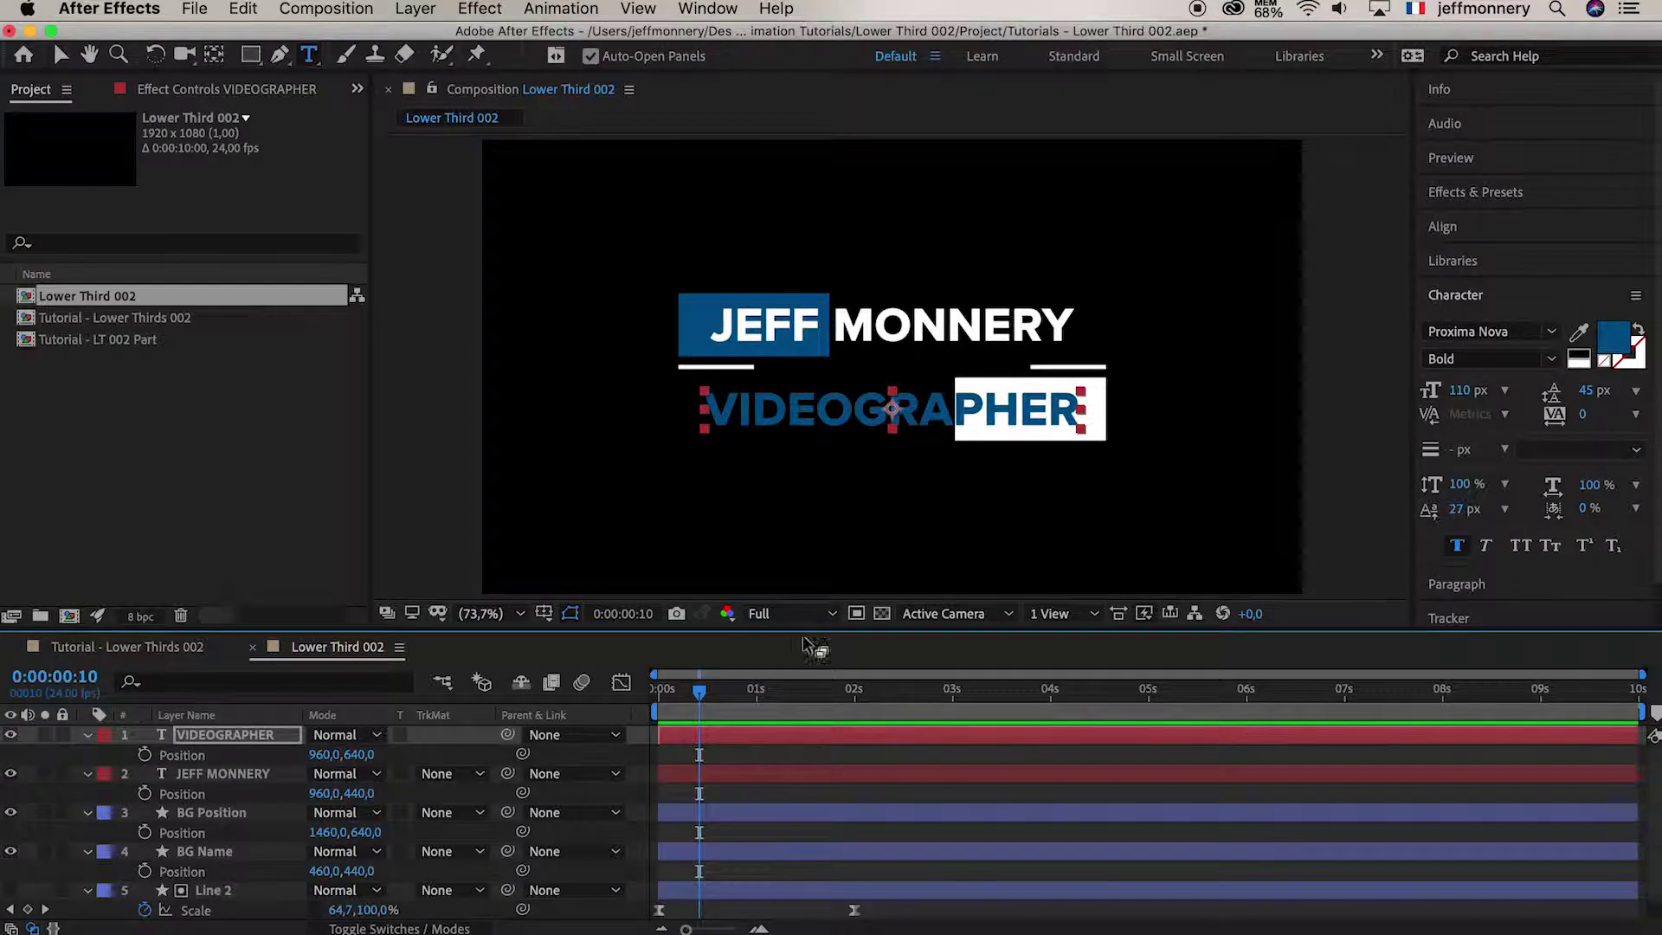
pyautogui.click(227, 855)
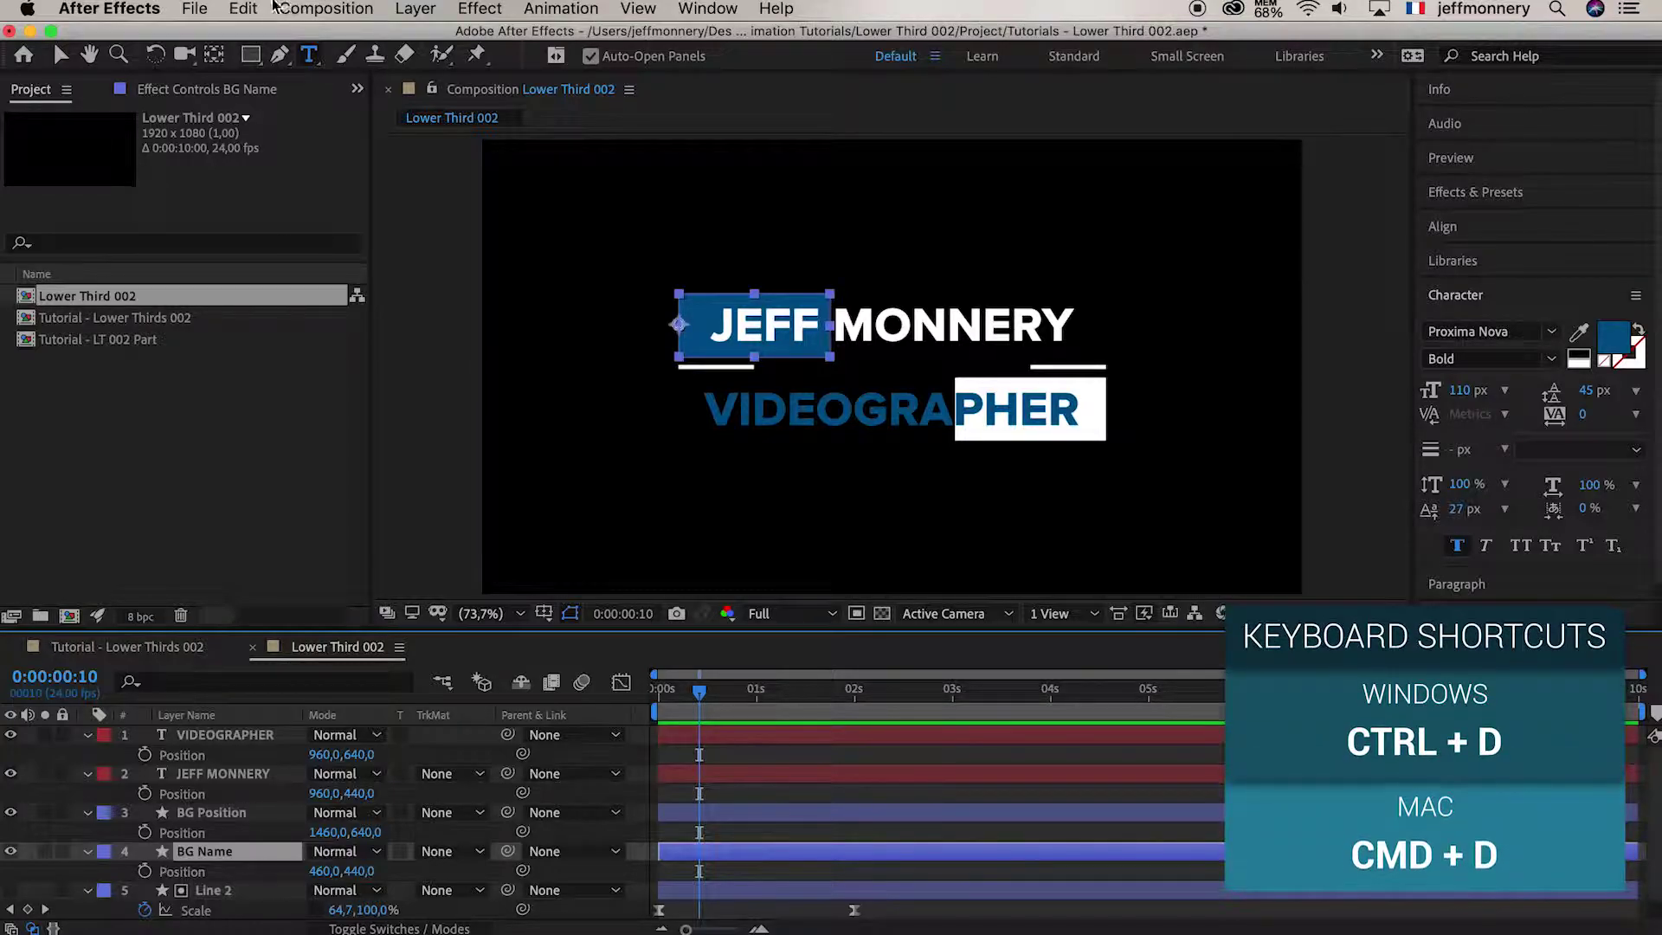
pyautogui.click(243, 8)
pyautogui.click(260, 280)
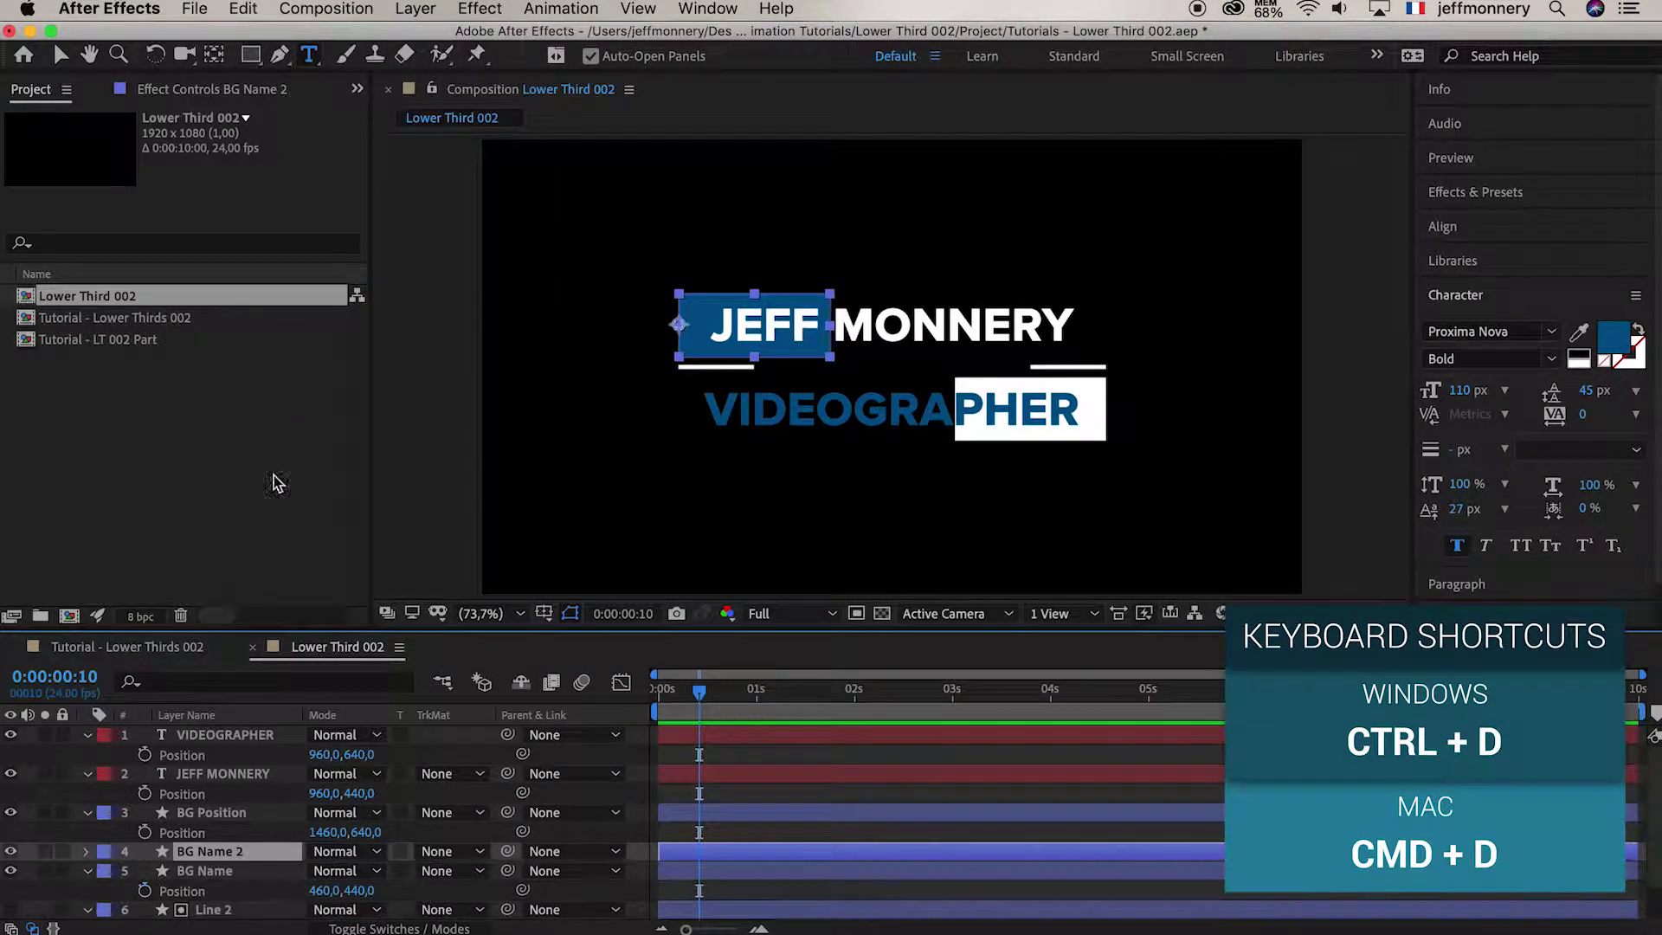
pyautogui.click(225, 853)
pyautogui.moveTo(224, 853); pyautogui.dragTo(223, 767)
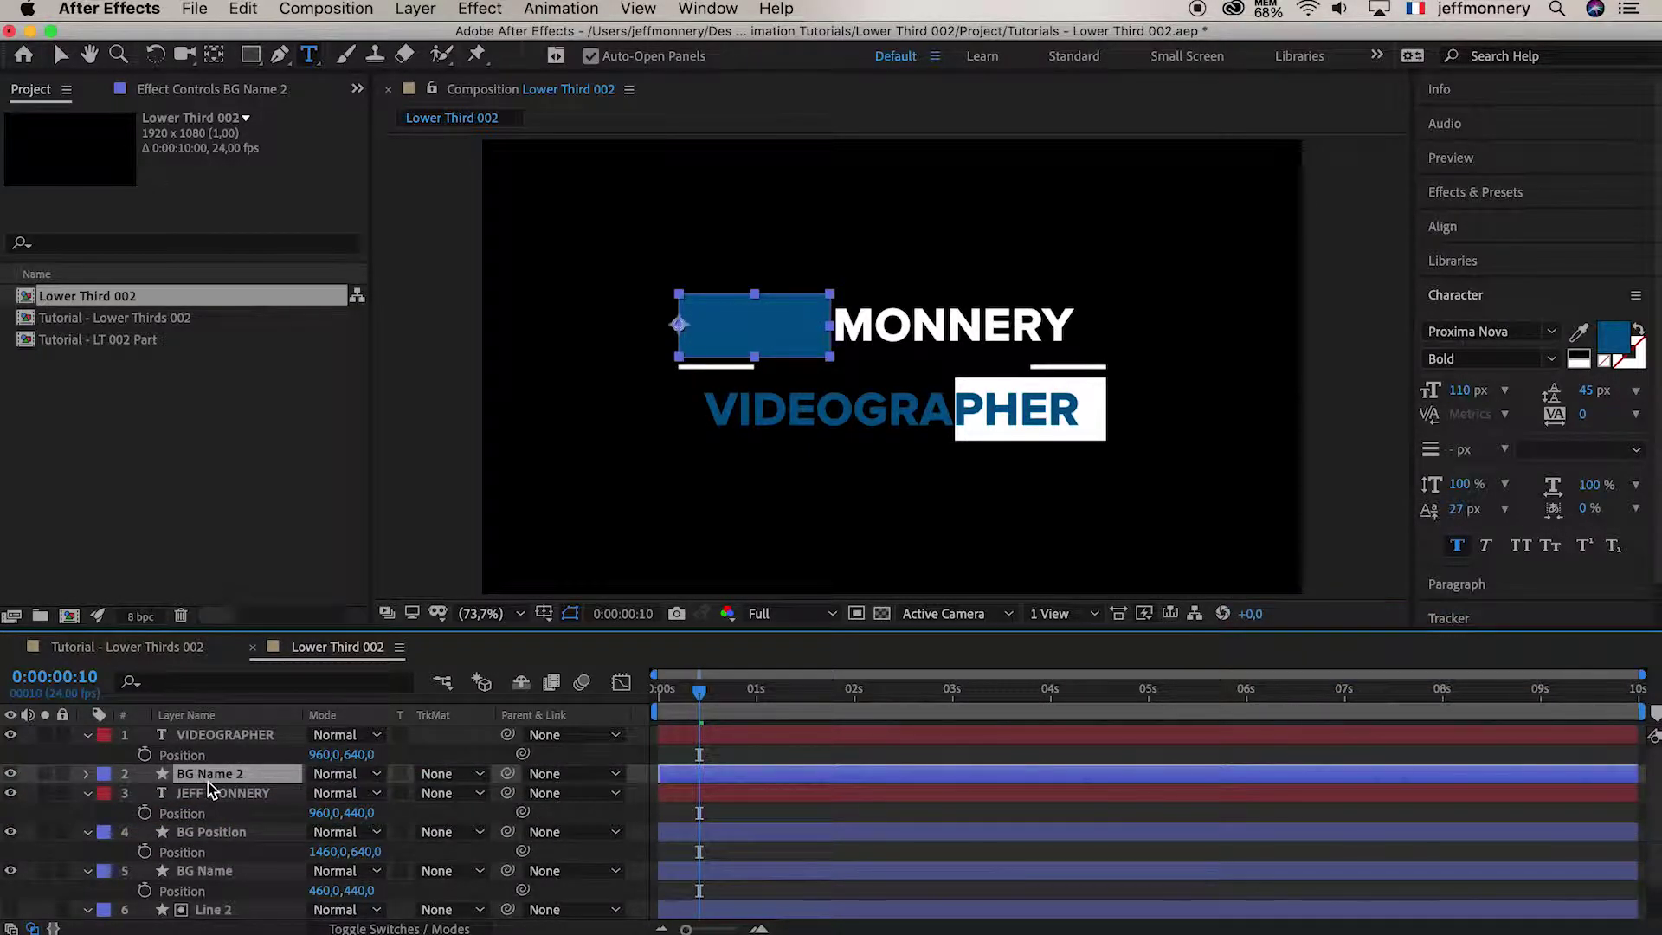
# Duplicate the BG Position bar and move BG Position 2 to the top, above VIDEOGRAPHER
pyautogui.click(214, 834)
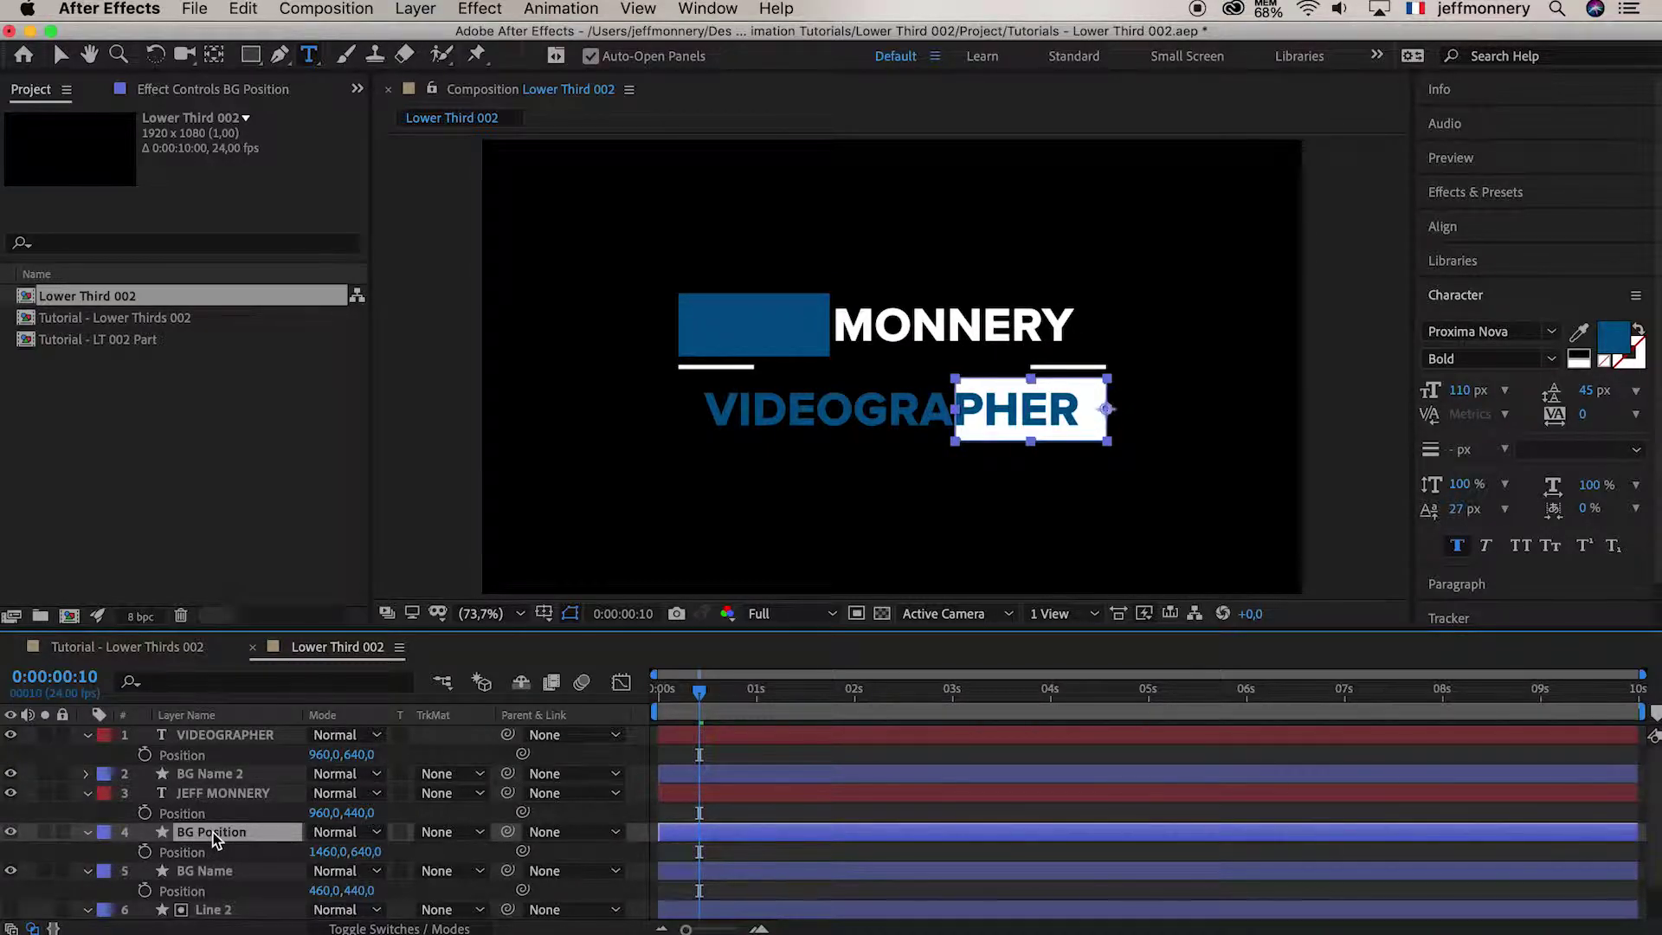
pyautogui.press('super+d')
pyautogui.moveTo(214, 836); pyautogui.dragTo(214, 735)
pyautogui.moveTo(213, 735); pyautogui.dragTo(217, 734)
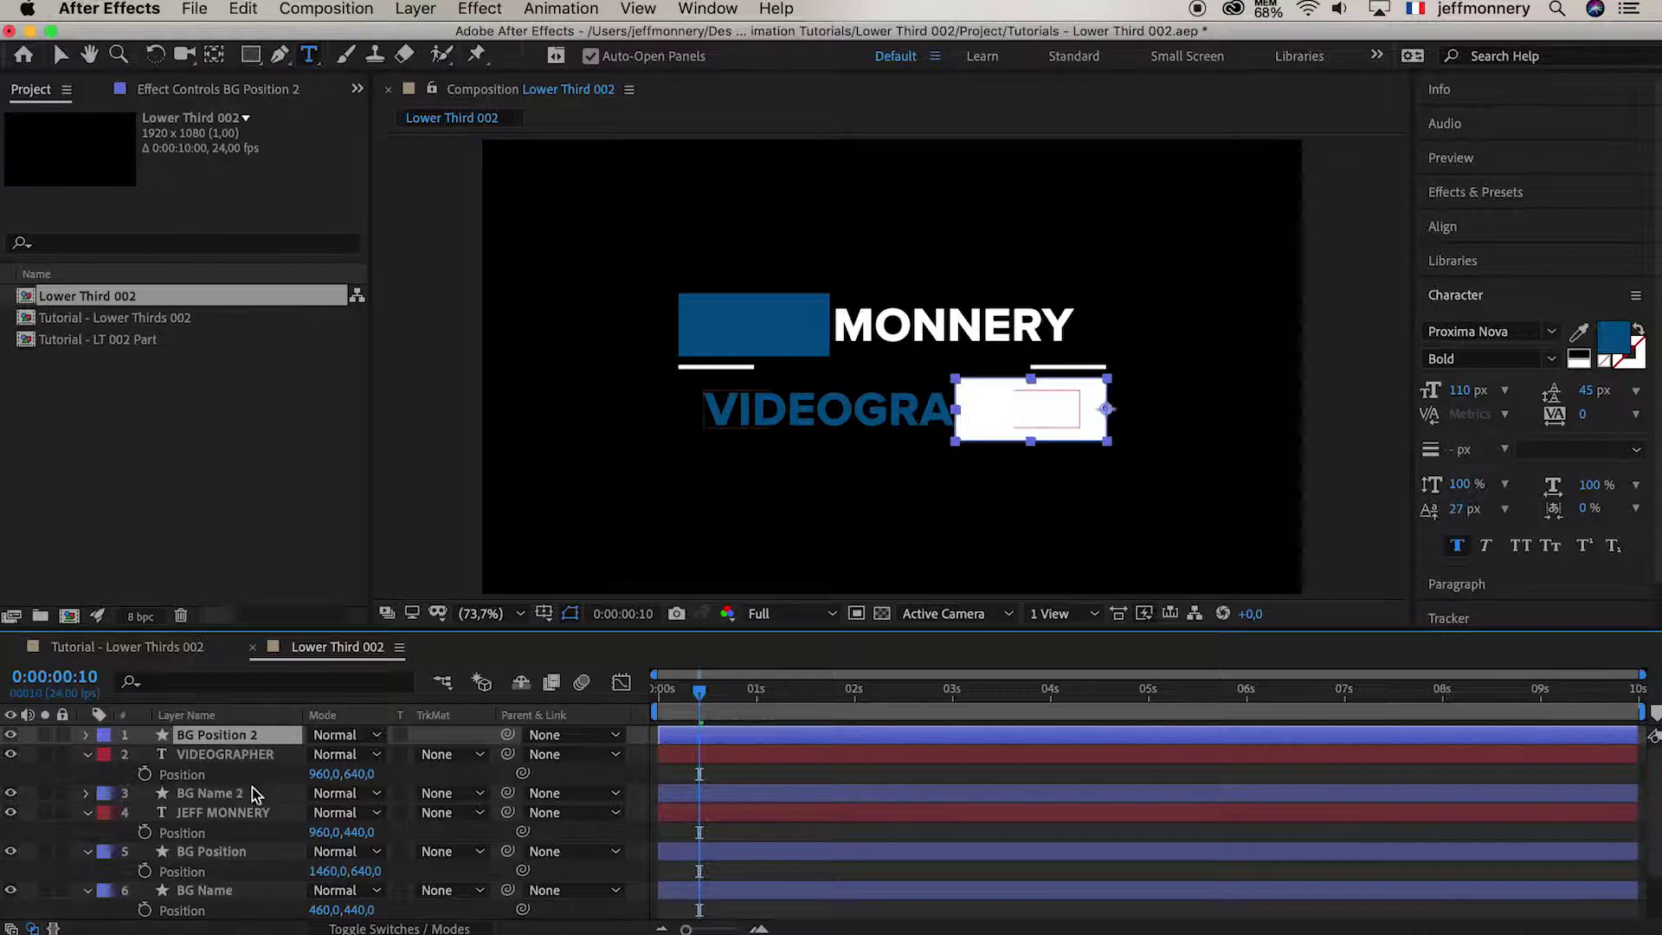
pyautogui.click(253, 814)
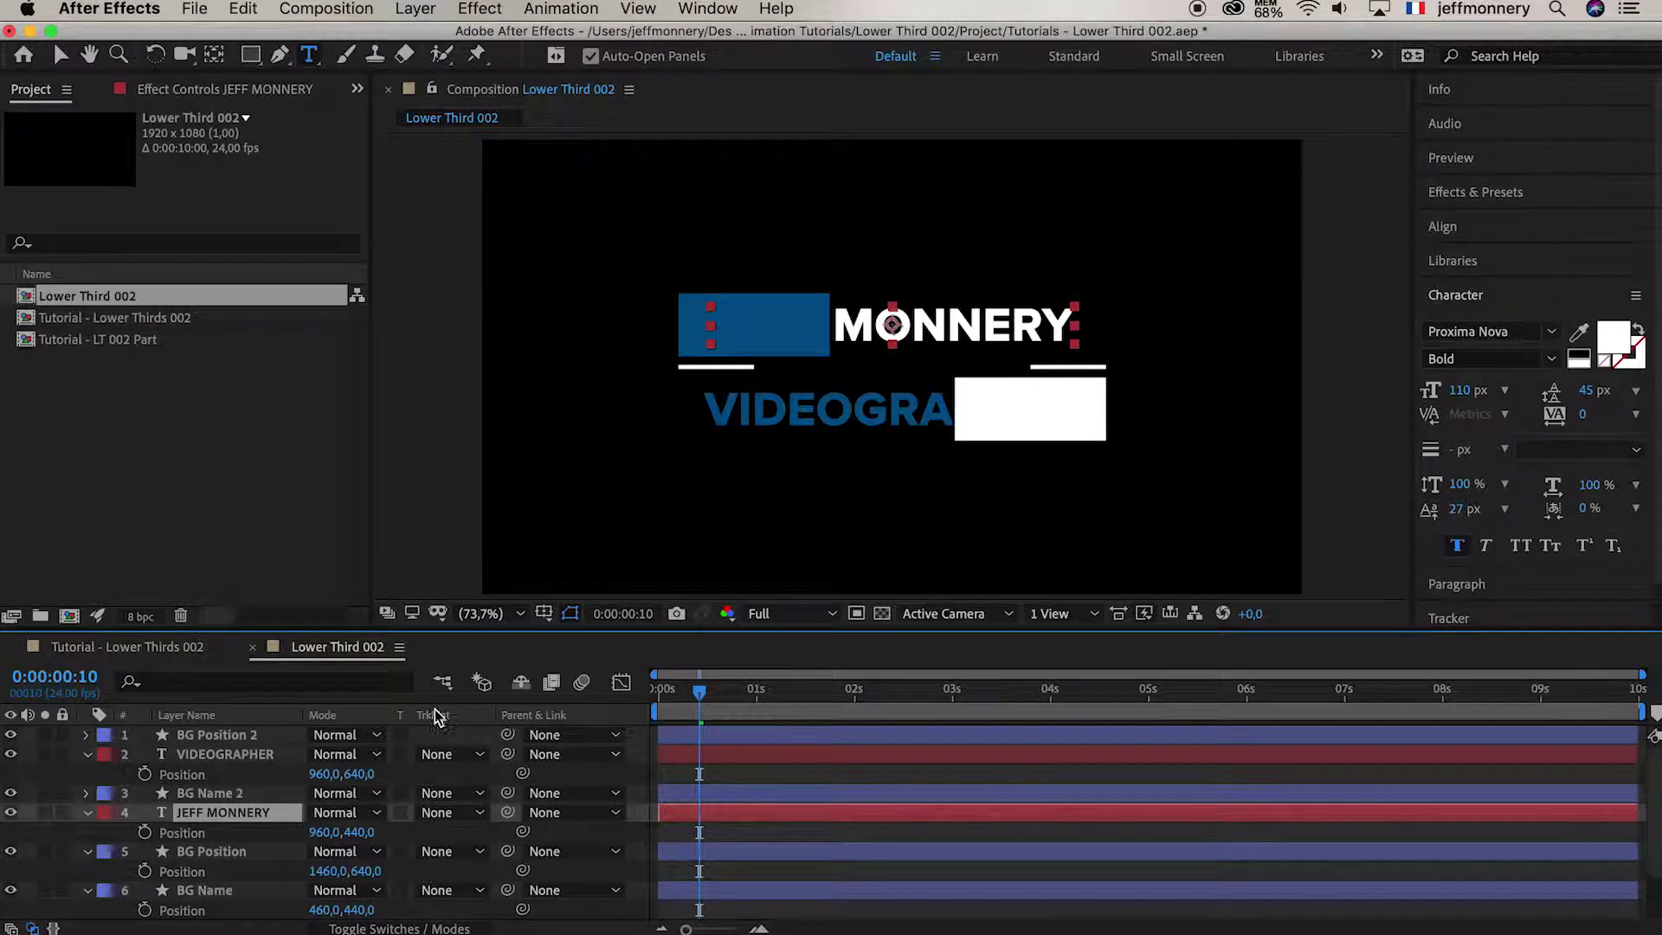
pyautogui.click(469, 815)
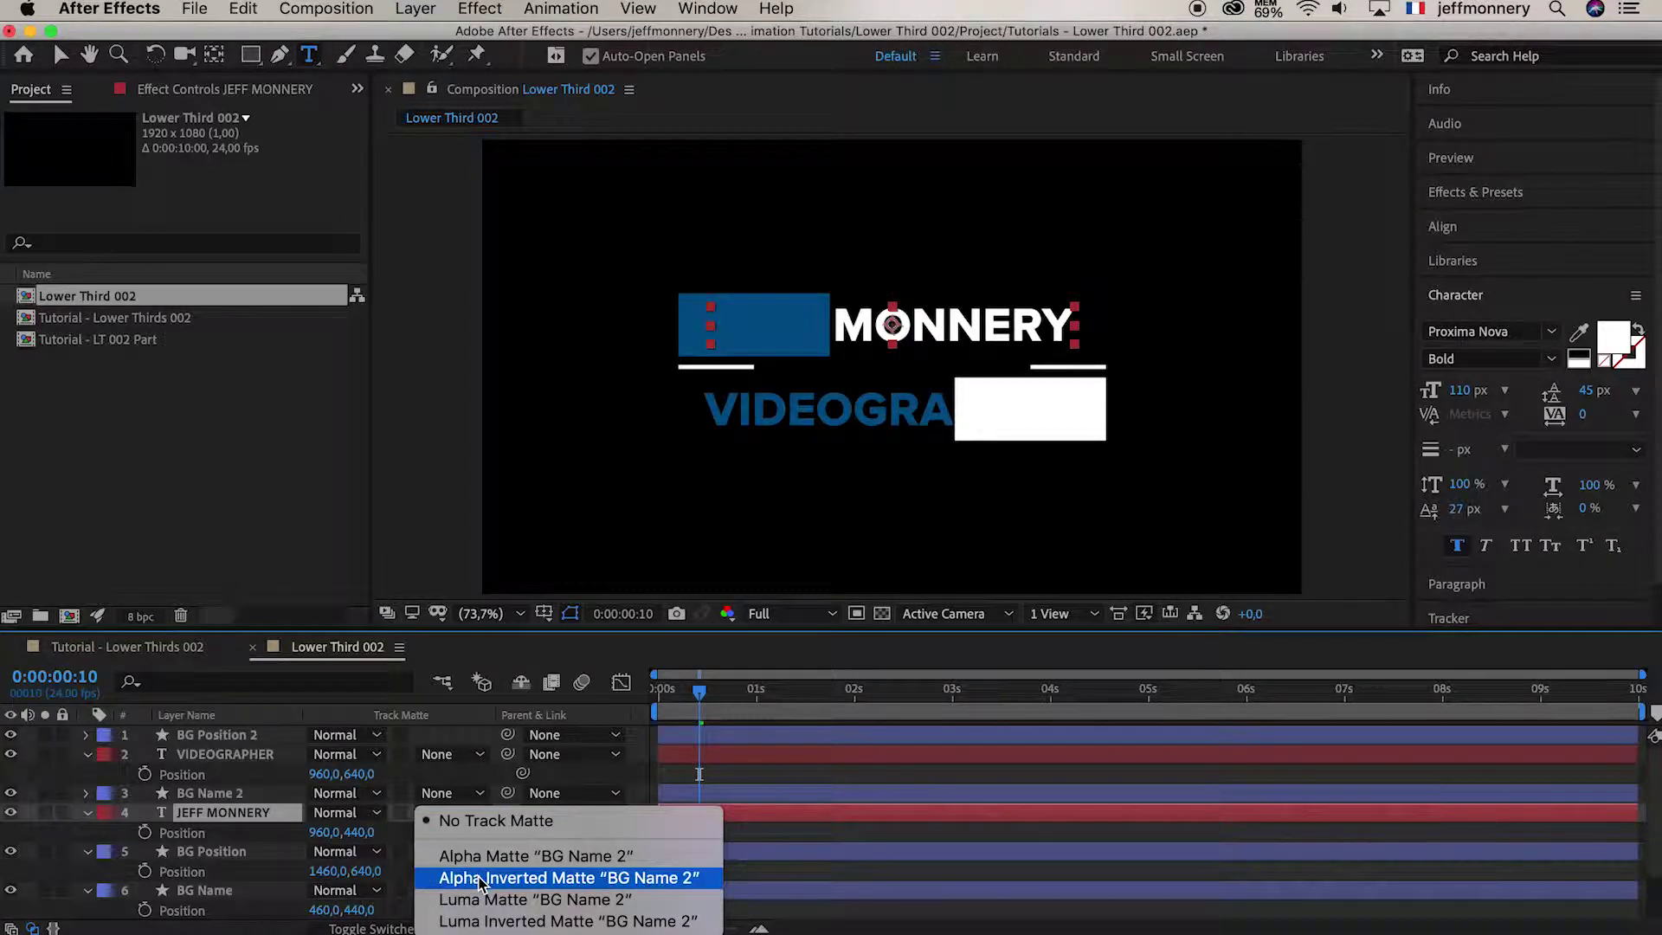
pyautogui.click(575, 860)
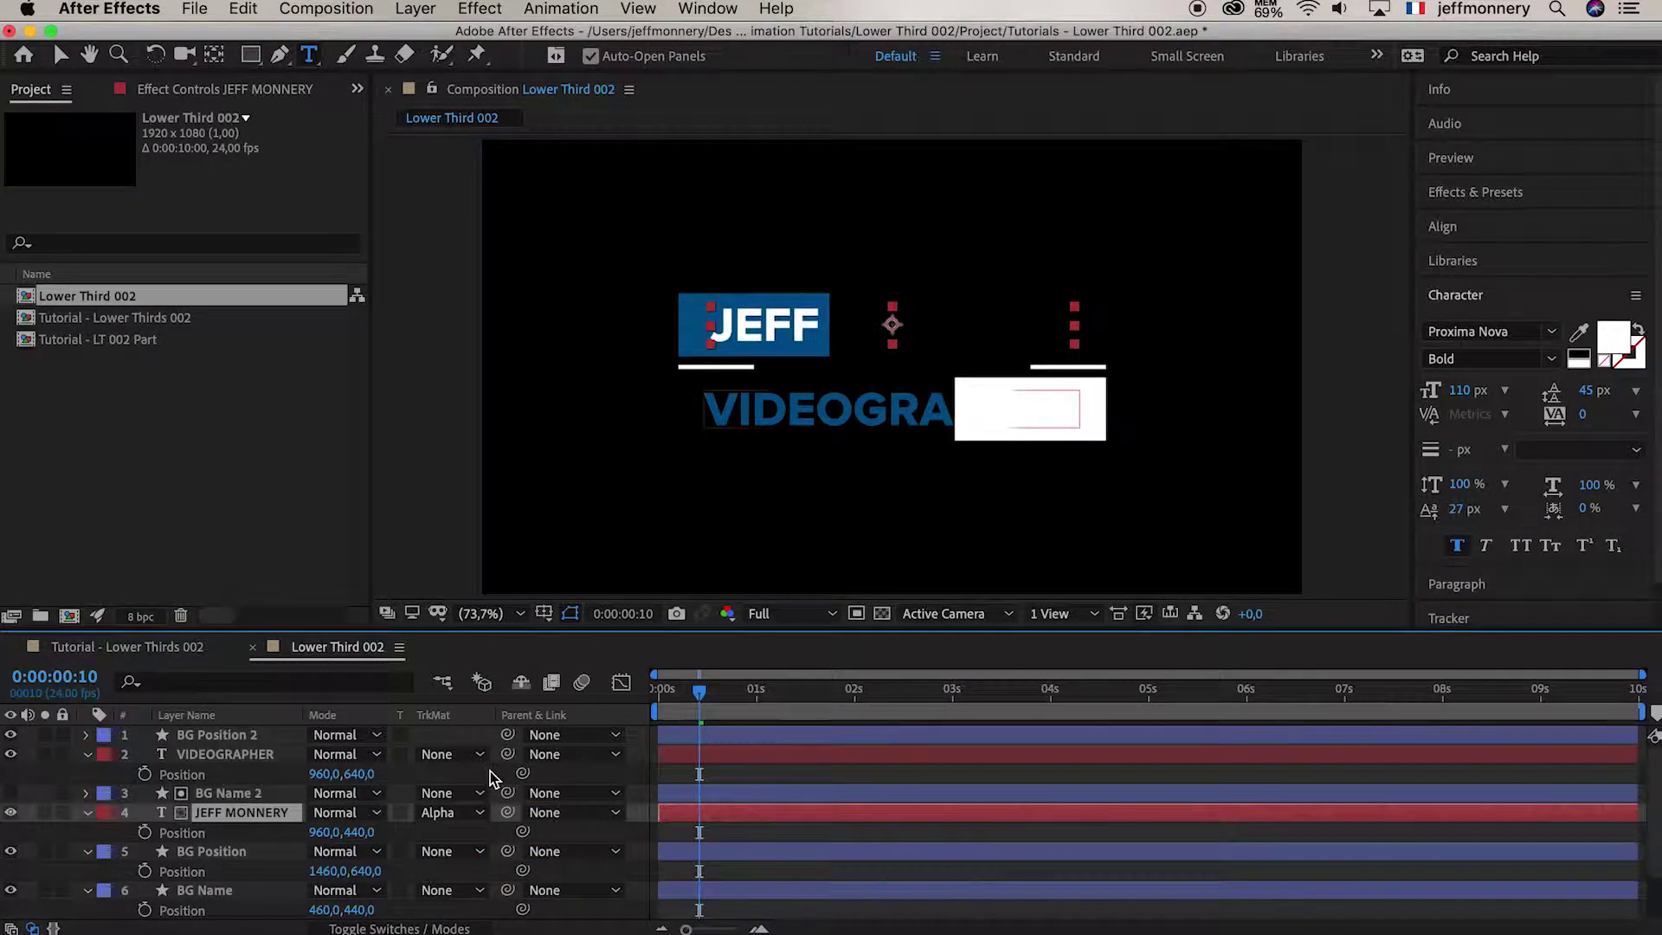
pyautogui.click(415, 750)
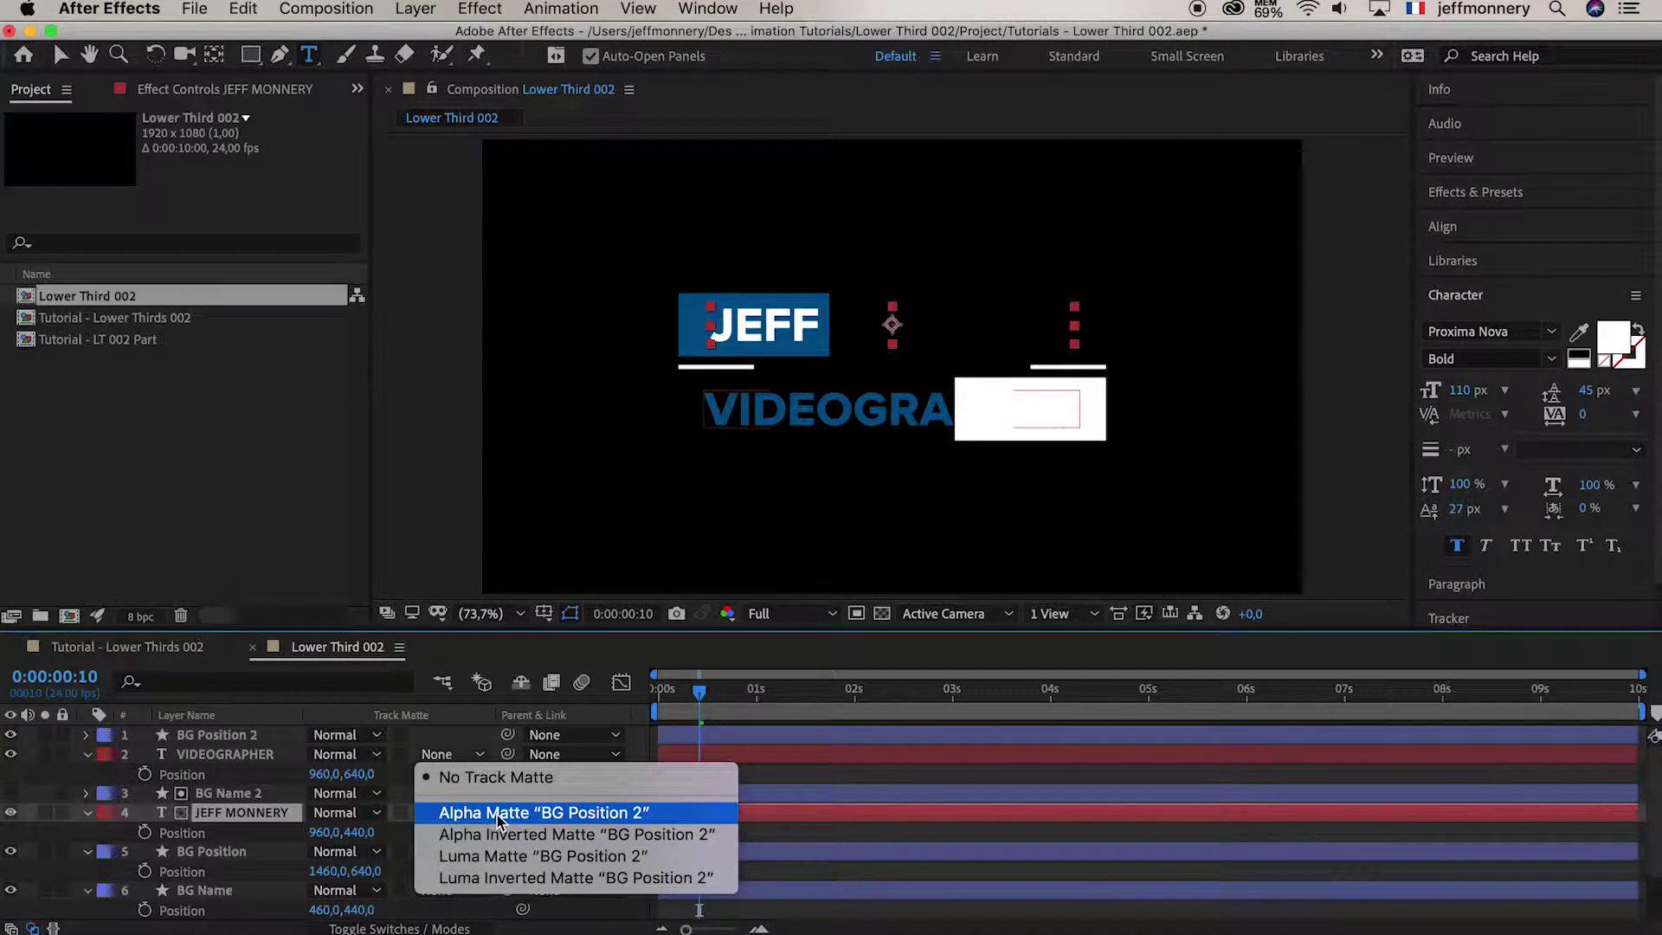
pyautogui.click(622, 814)
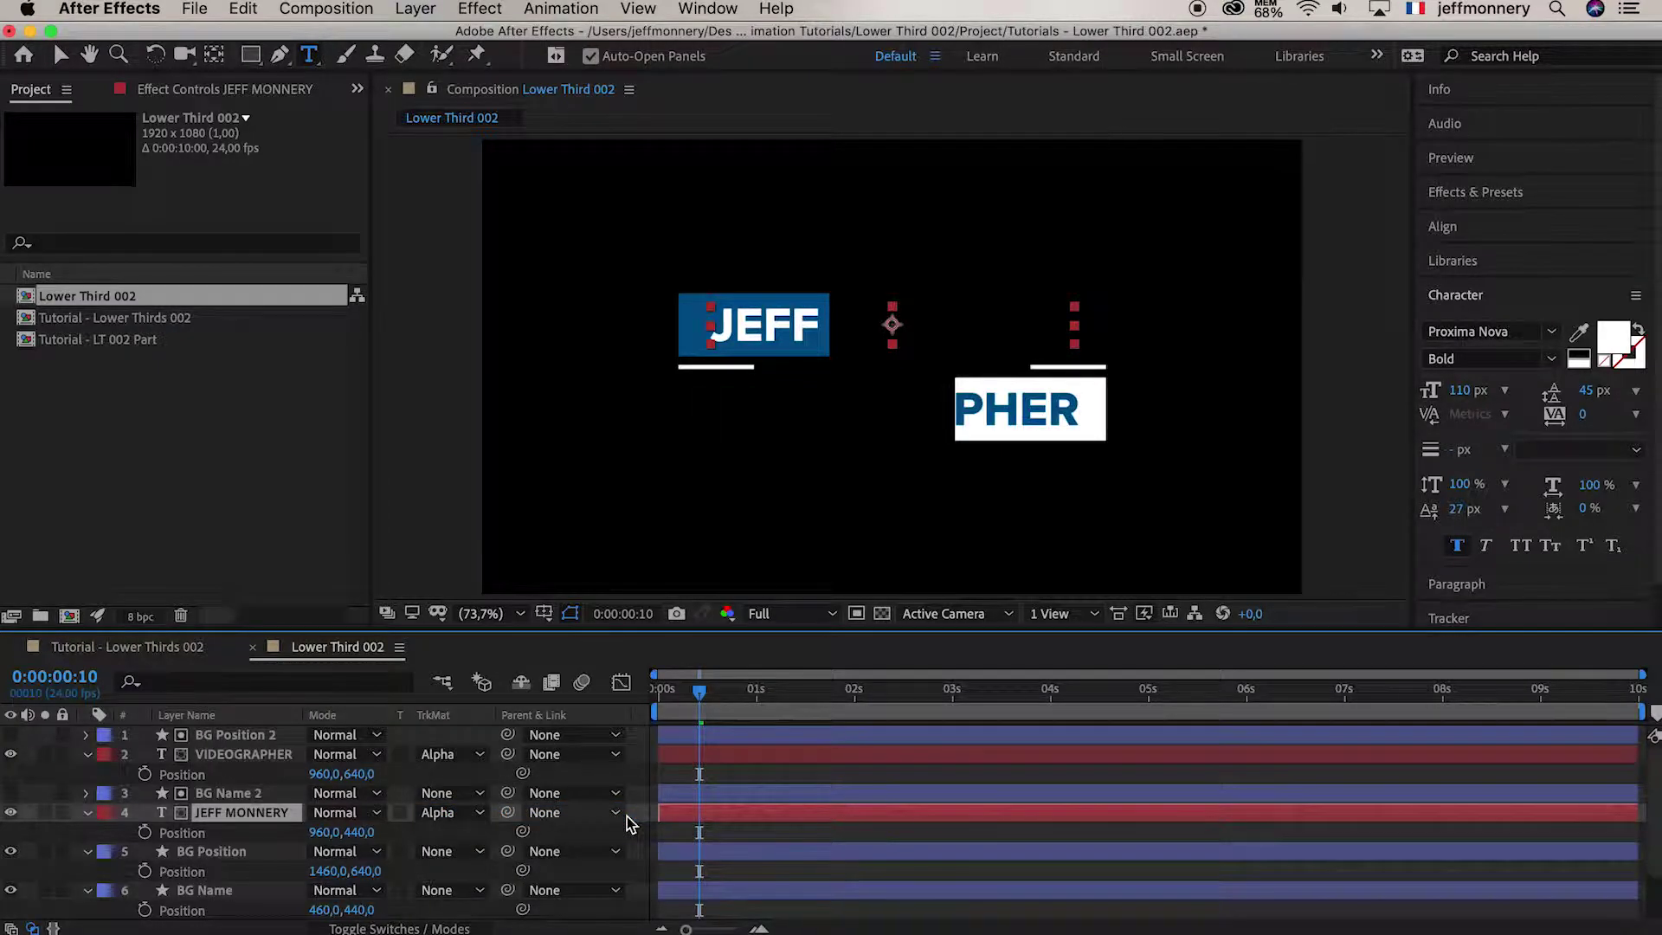
# Rewind to the first frame and preview the masked text animation
pyautogui.click(701, 692)
pyautogui.moveTo(701, 693); pyautogui.dragTo(631, 693)
pyautogui.press('space')
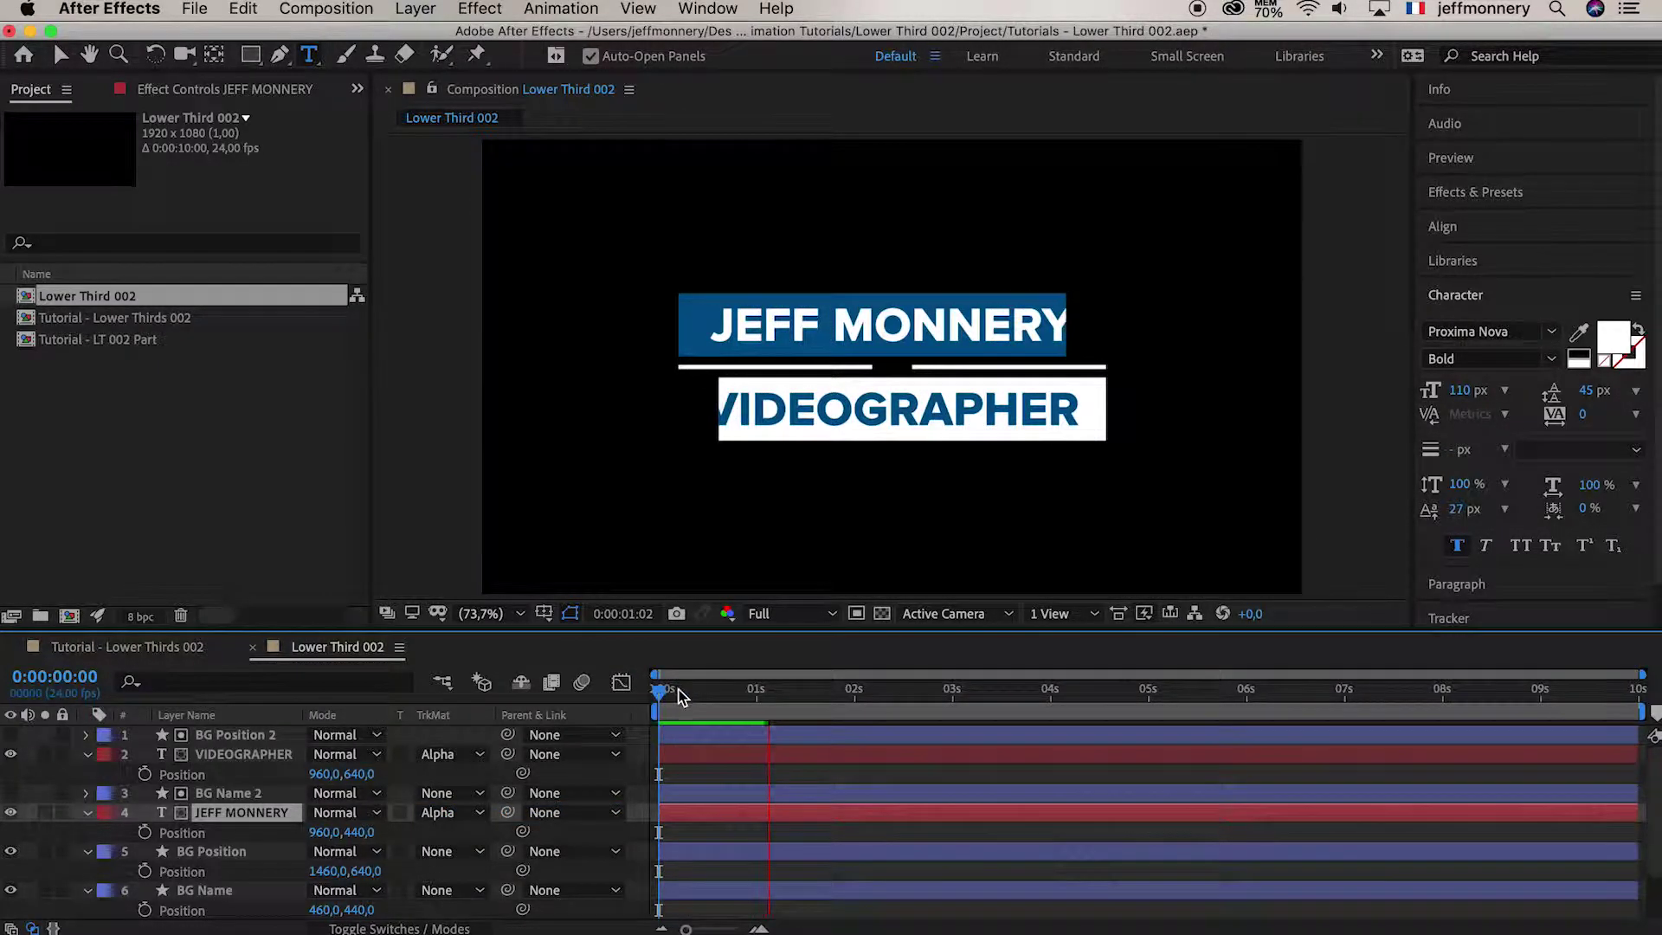
pyautogui.click(715, 693)
pyautogui.moveTo(717, 703); pyautogui.dragTo(752, 705)
pyautogui.click(192, 649)
pyautogui.press('space')
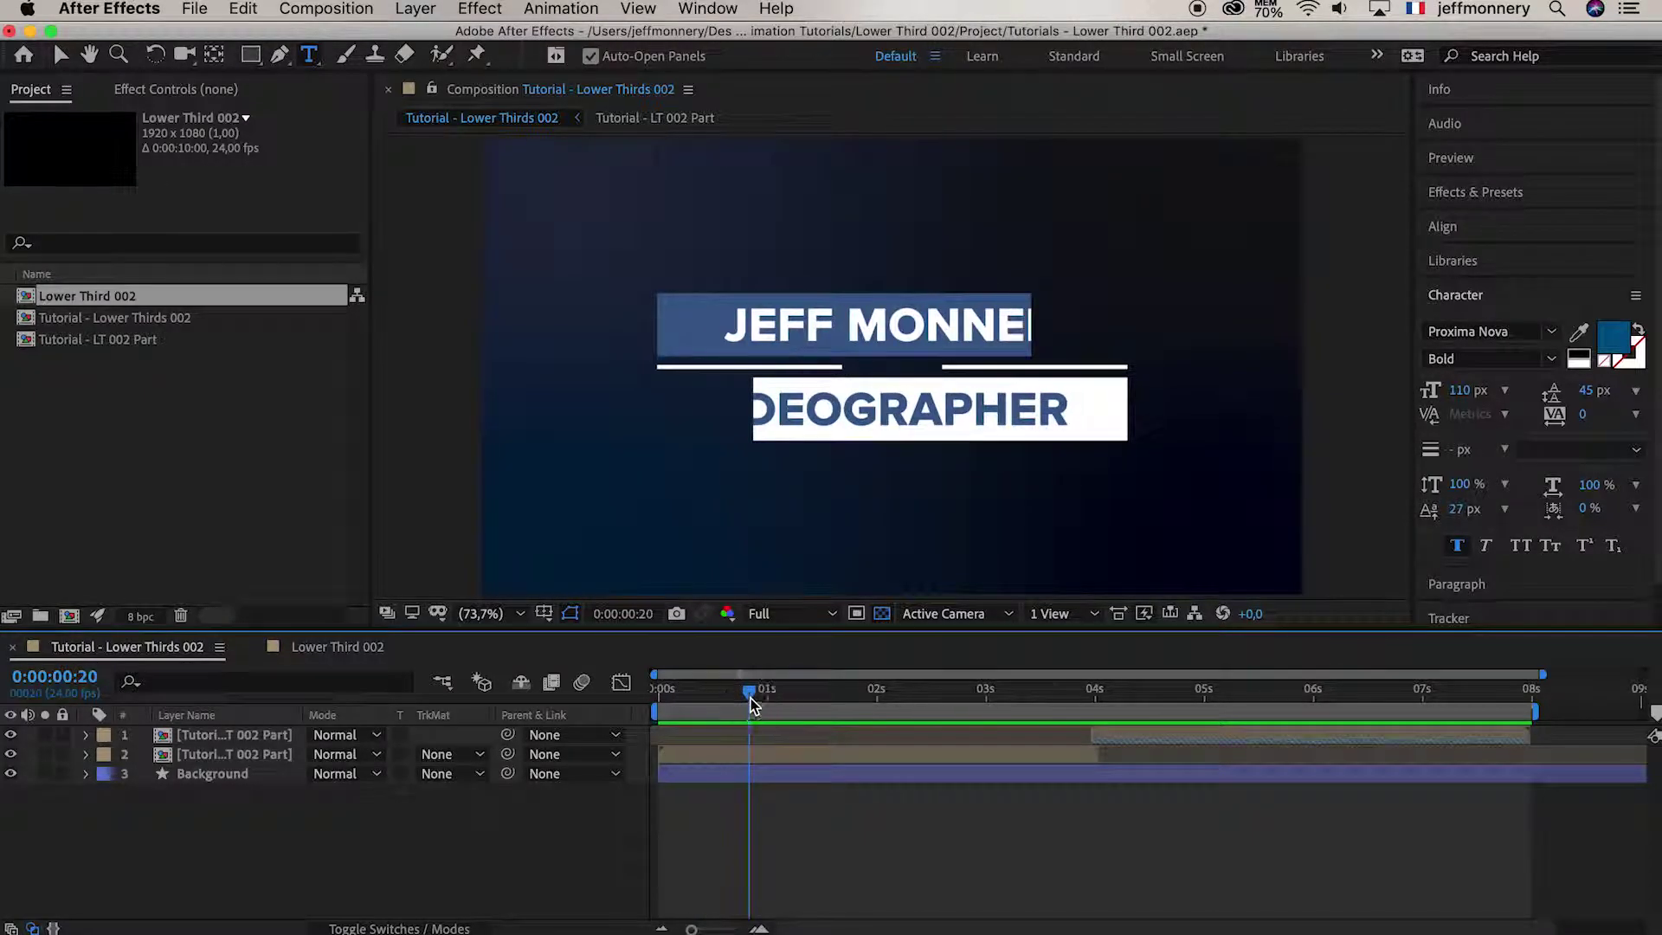
pyautogui.click(337, 647)
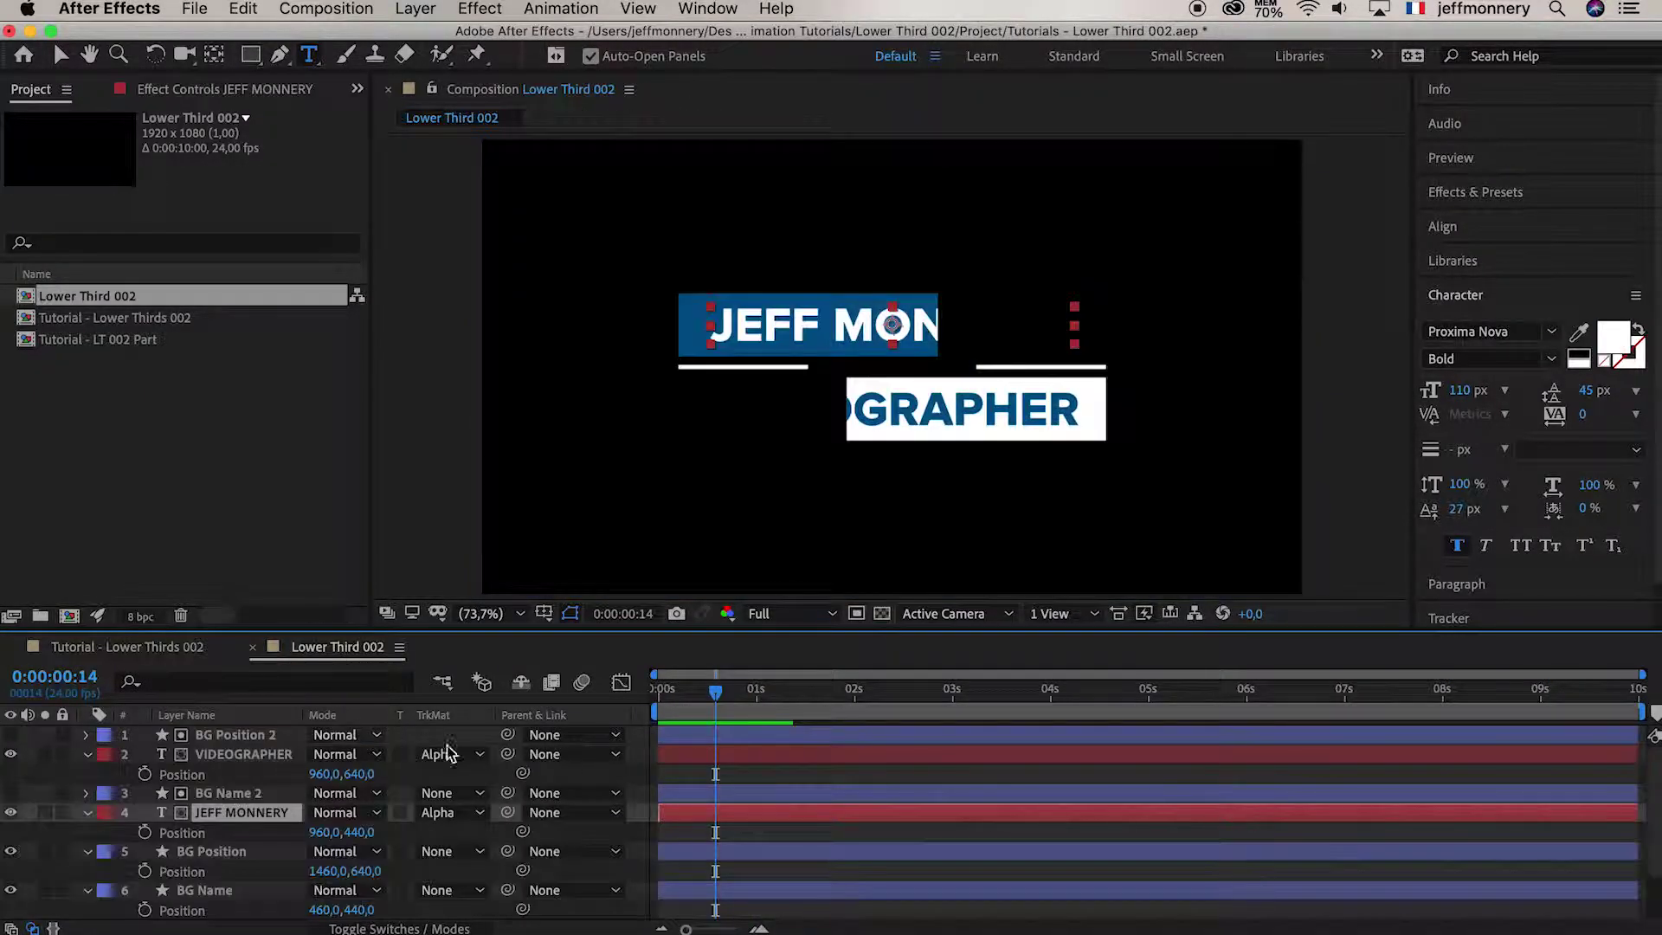
pyautogui.moveTo(715, 693); pyautogui.dragTo(619, 693)
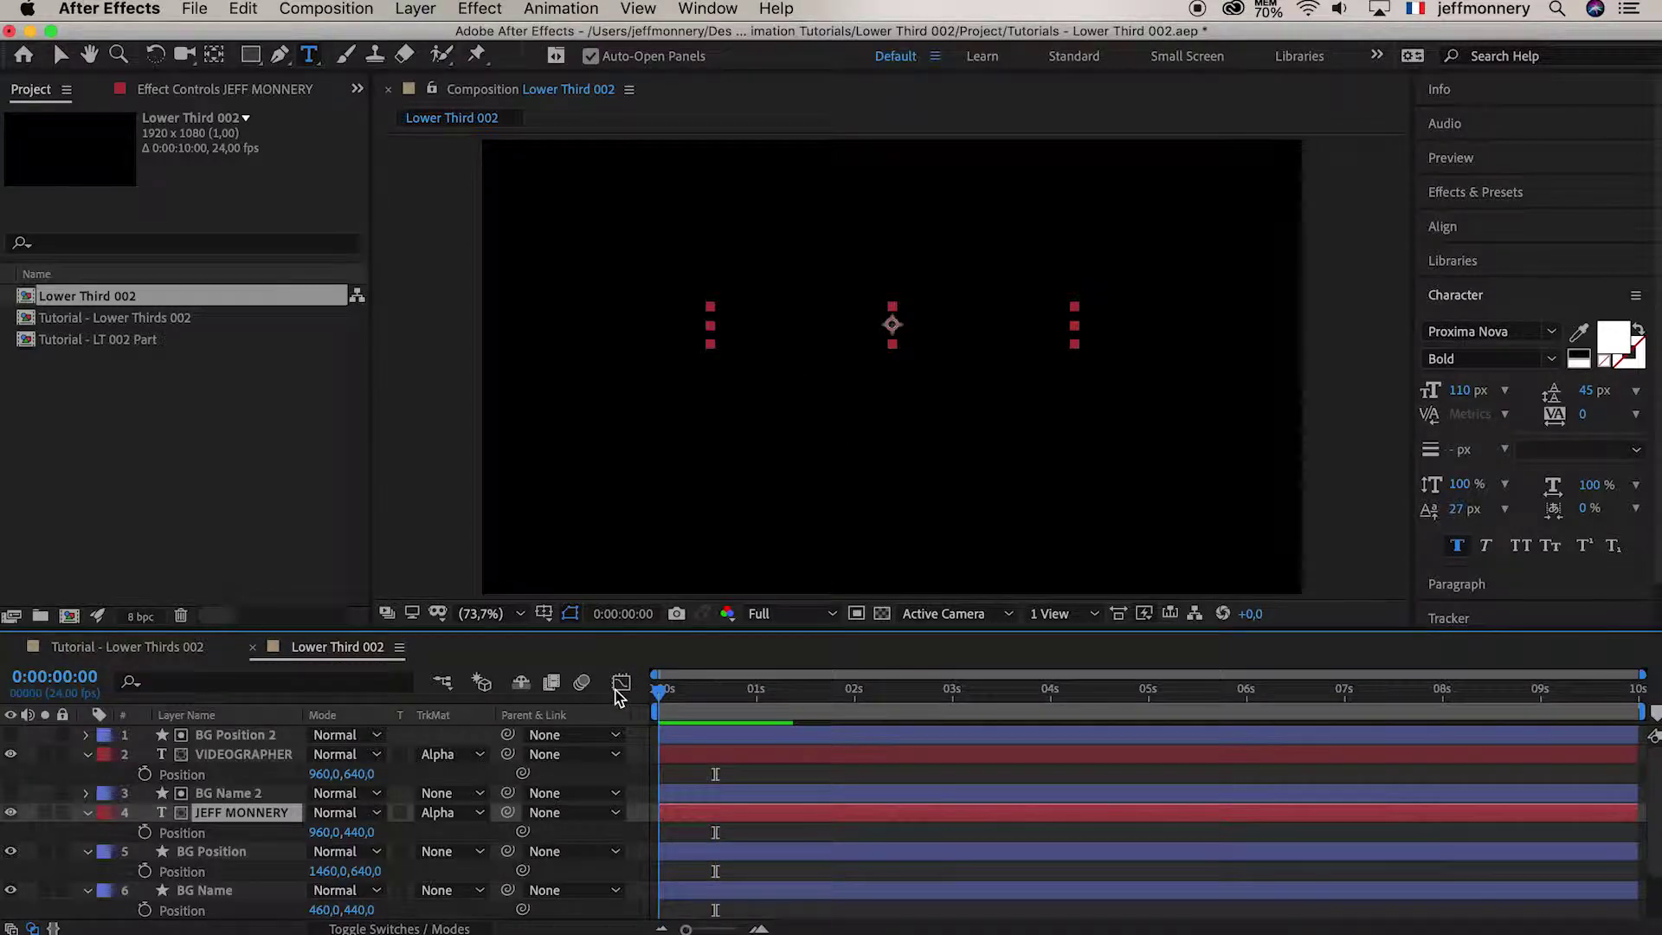
pyautogui.click(145, 836)
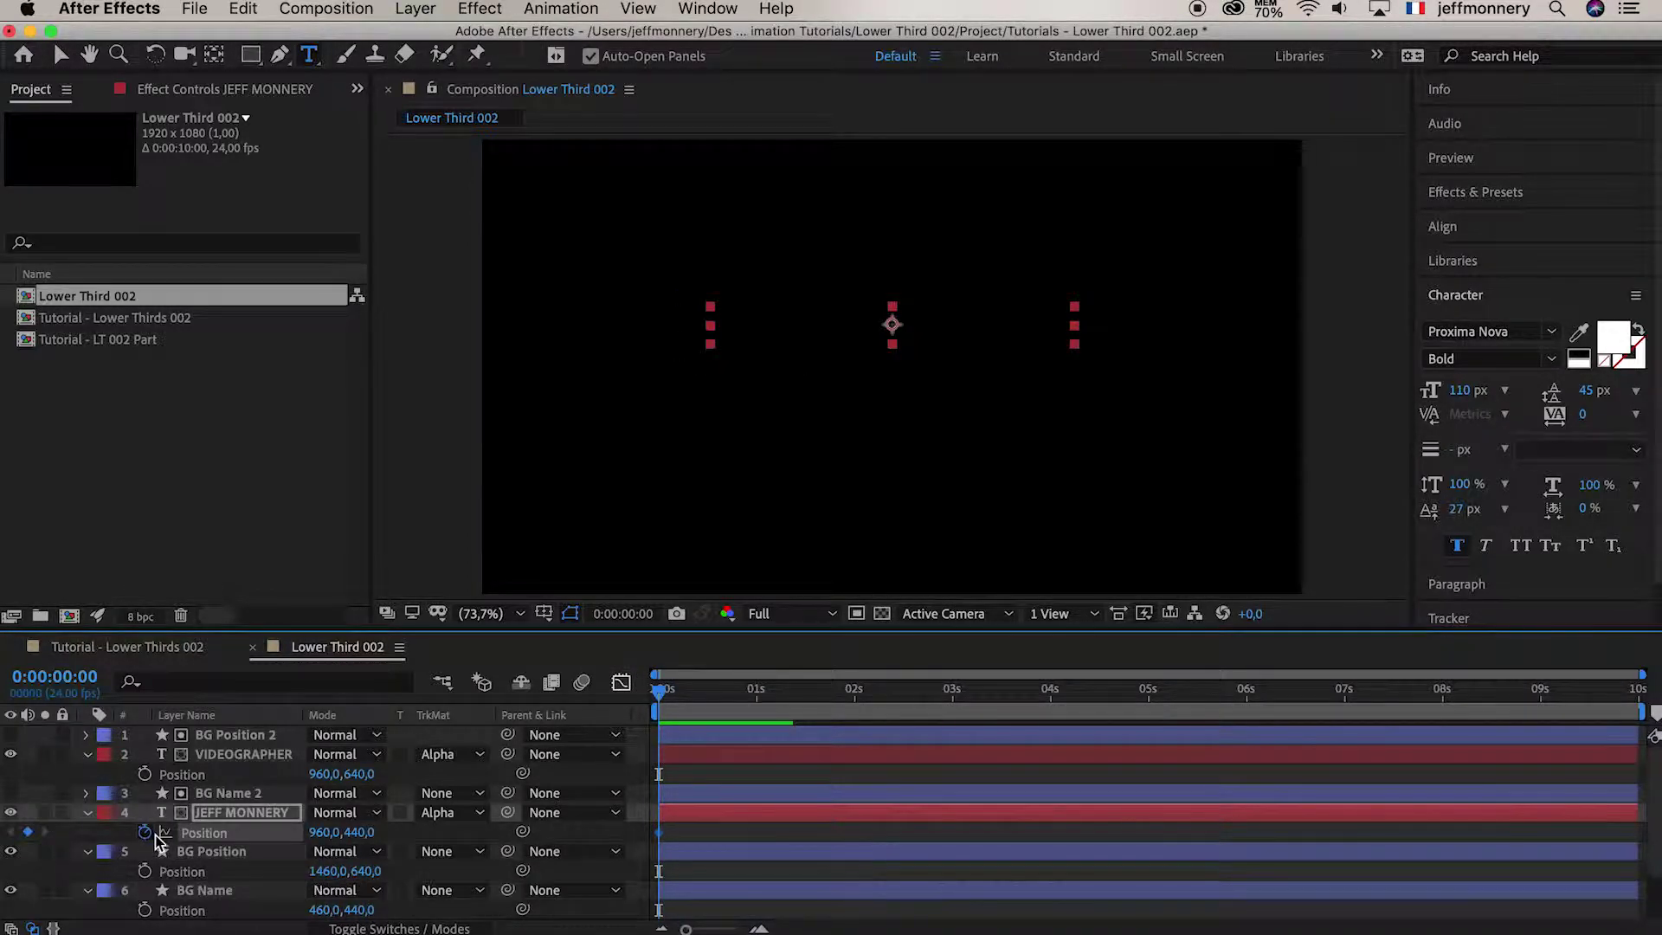
pyautogui.click(146, 774)
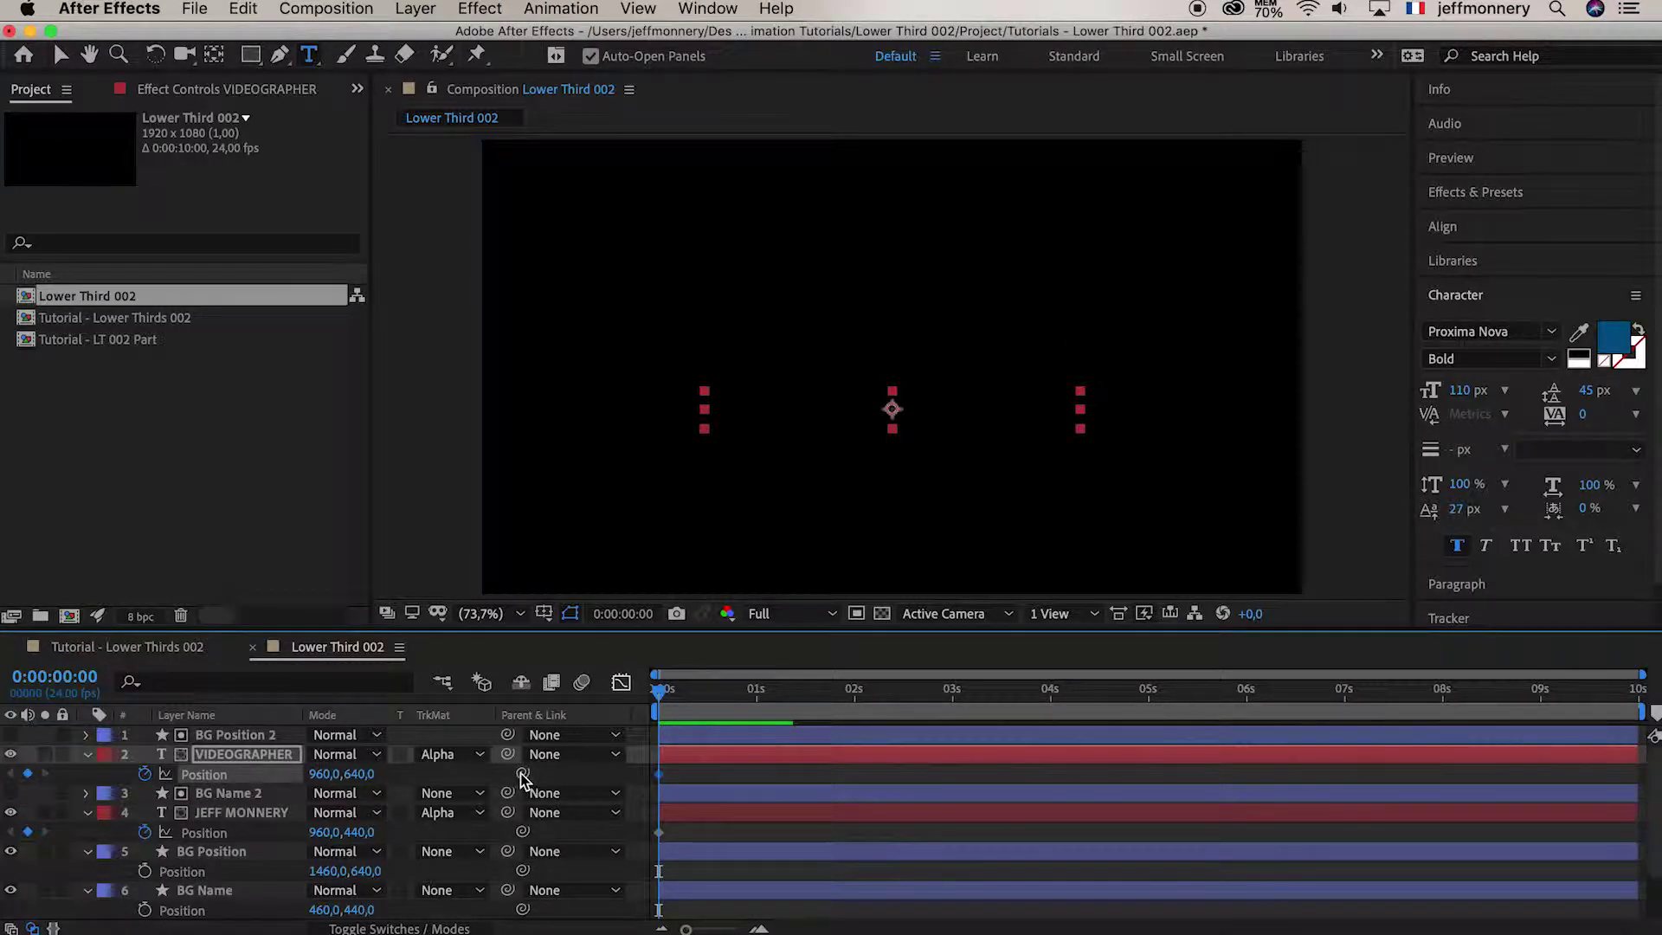
pyautogui.click(854, 697)
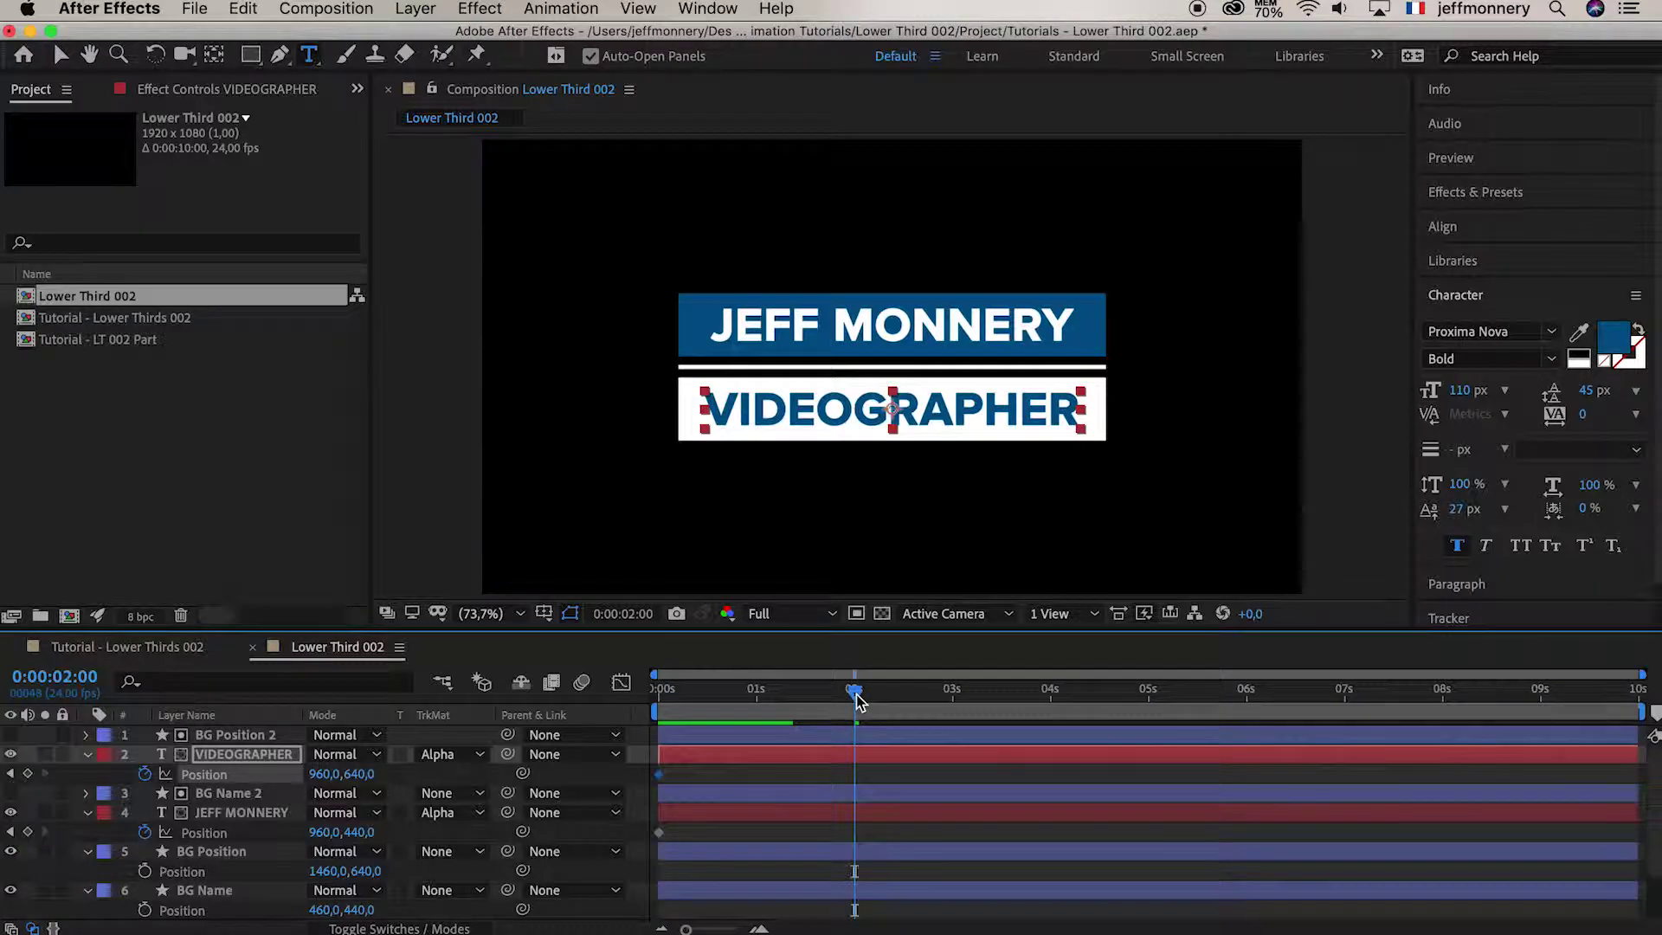
pyautogui.click(27, 775)
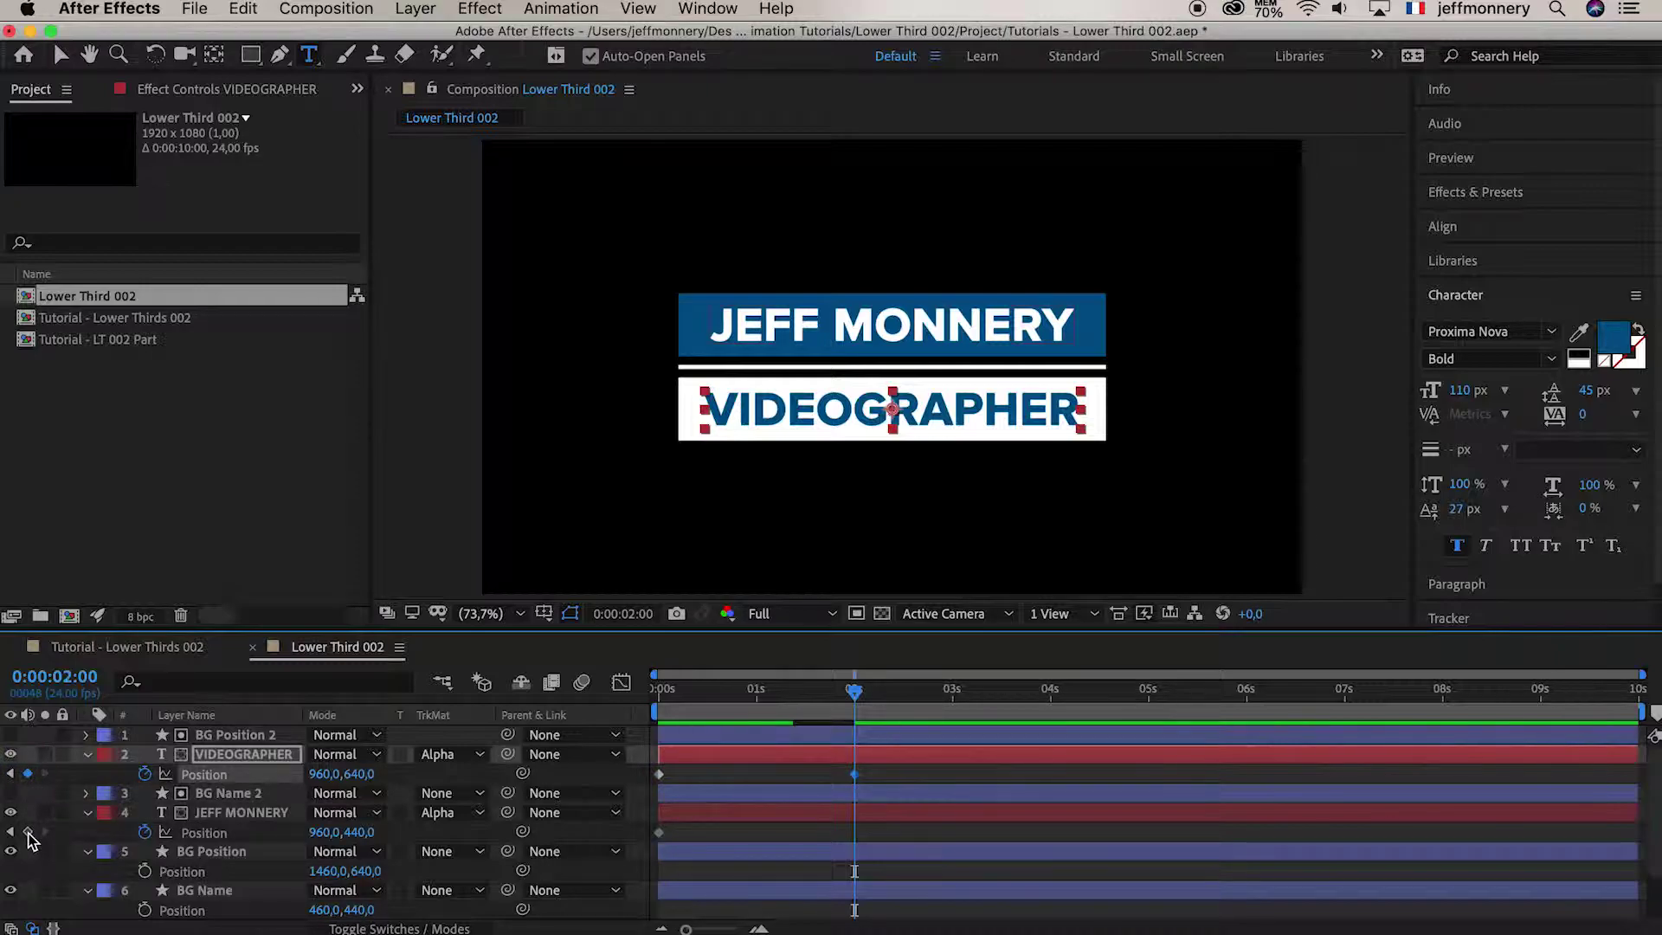
pyautogui.click(27, 832)
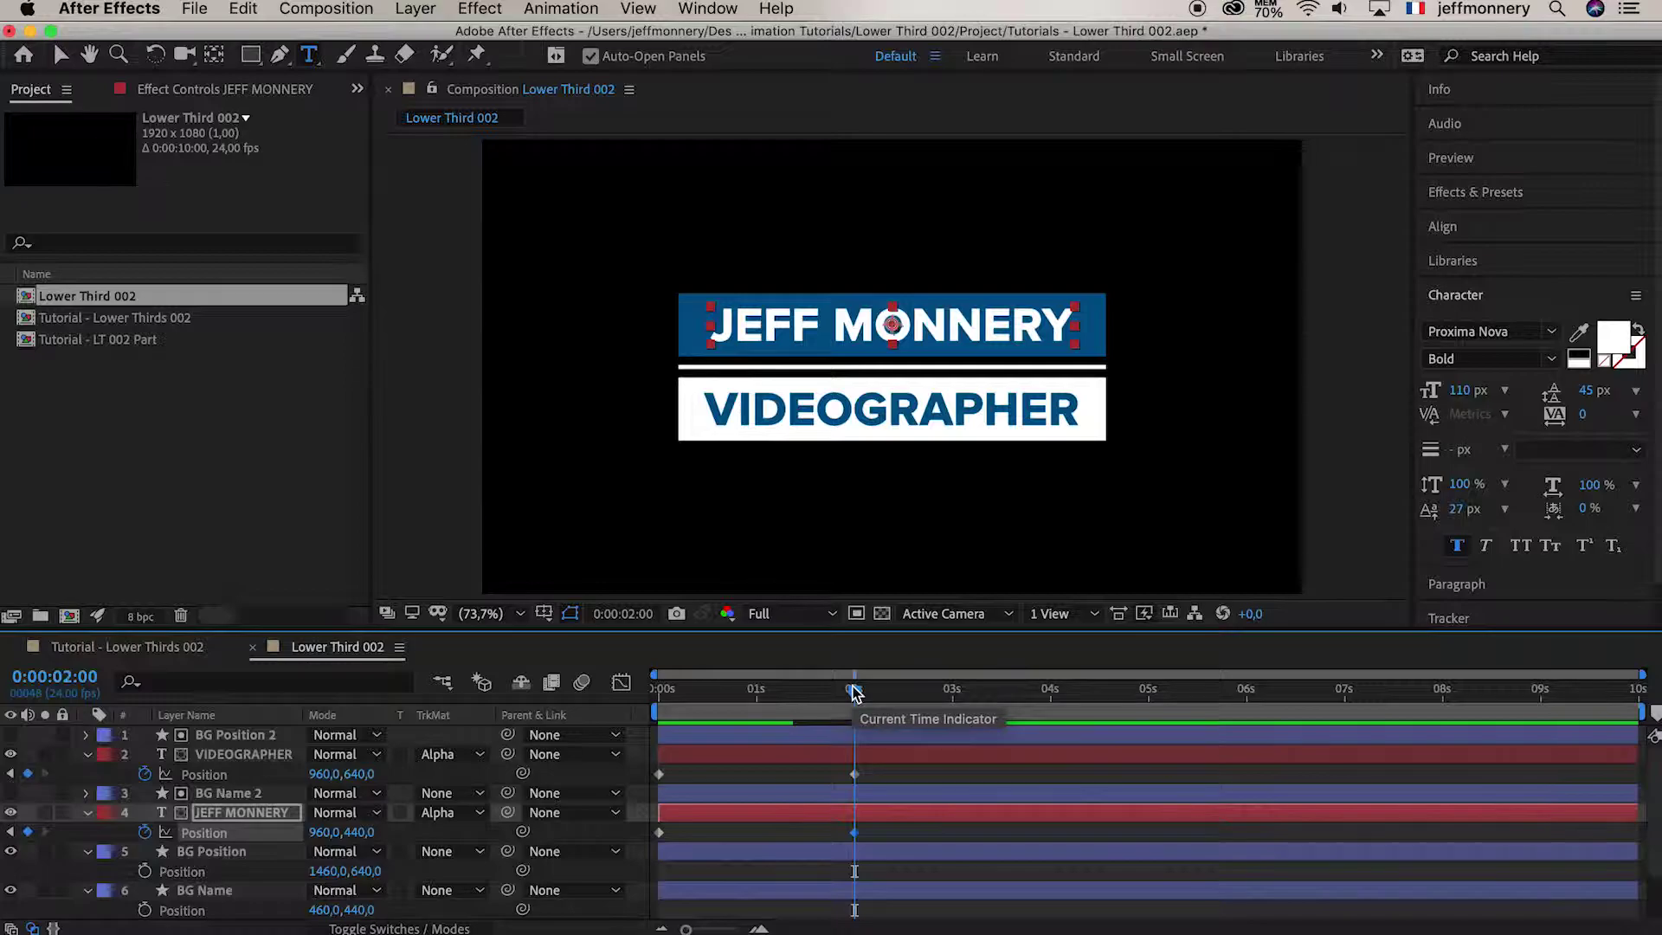
pyautogui.moveTo(753, 693); pyautogui.dragTo(637, 695)
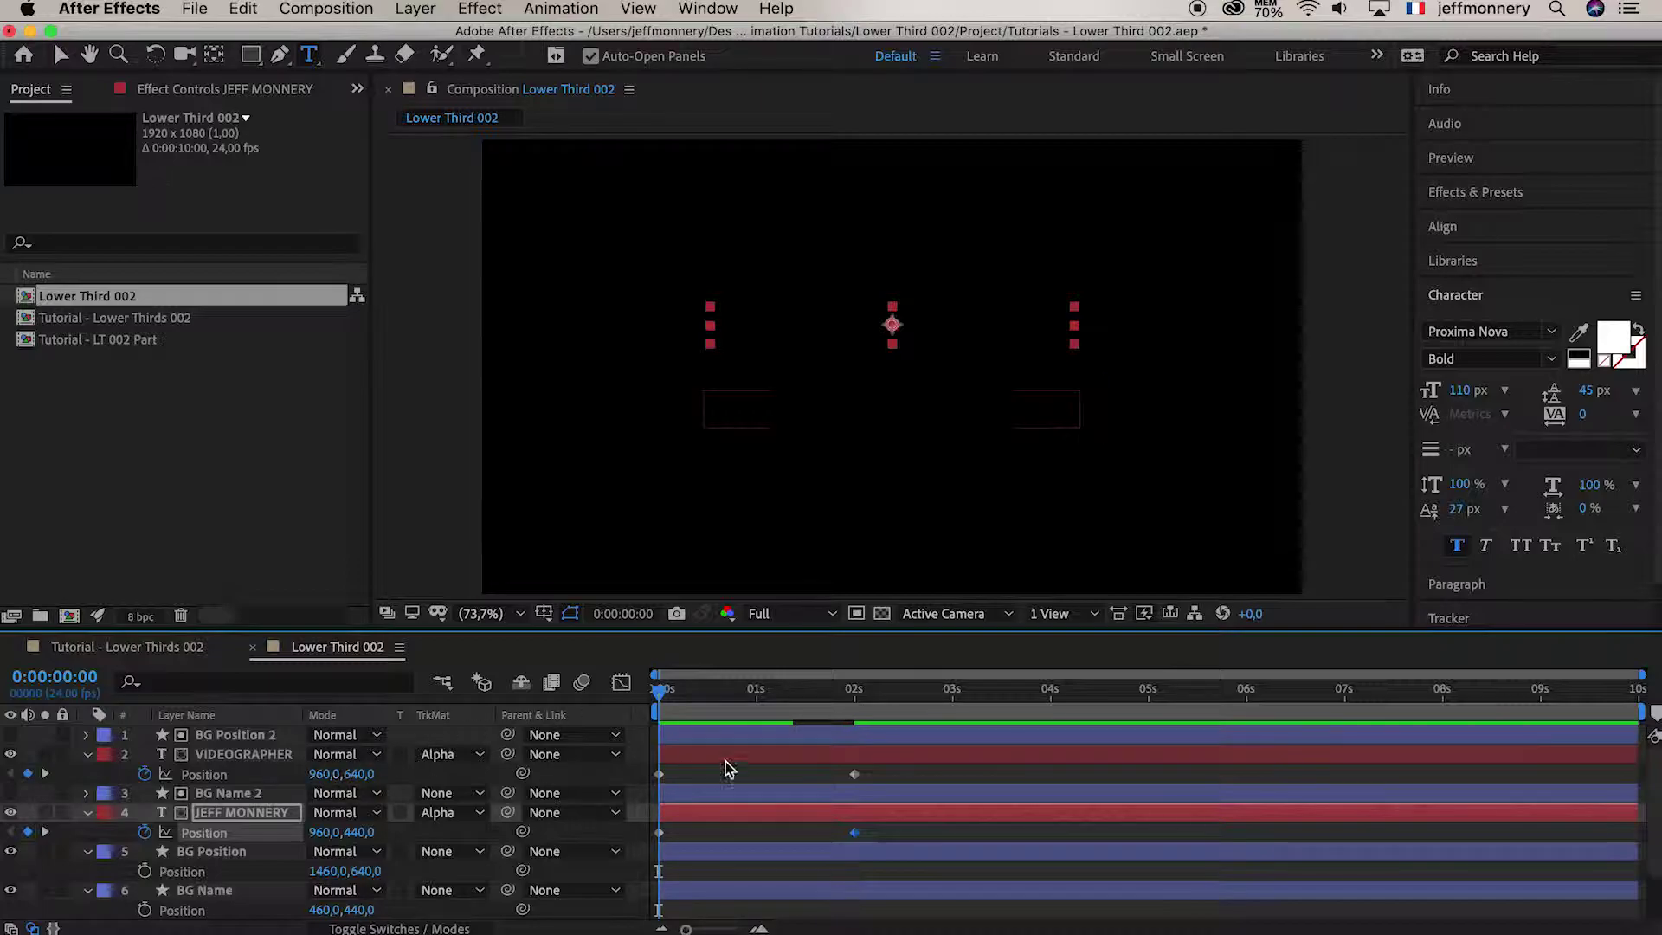
pyautogui.moveTo(662, 689); pyautogui.dragTo(604, 690)
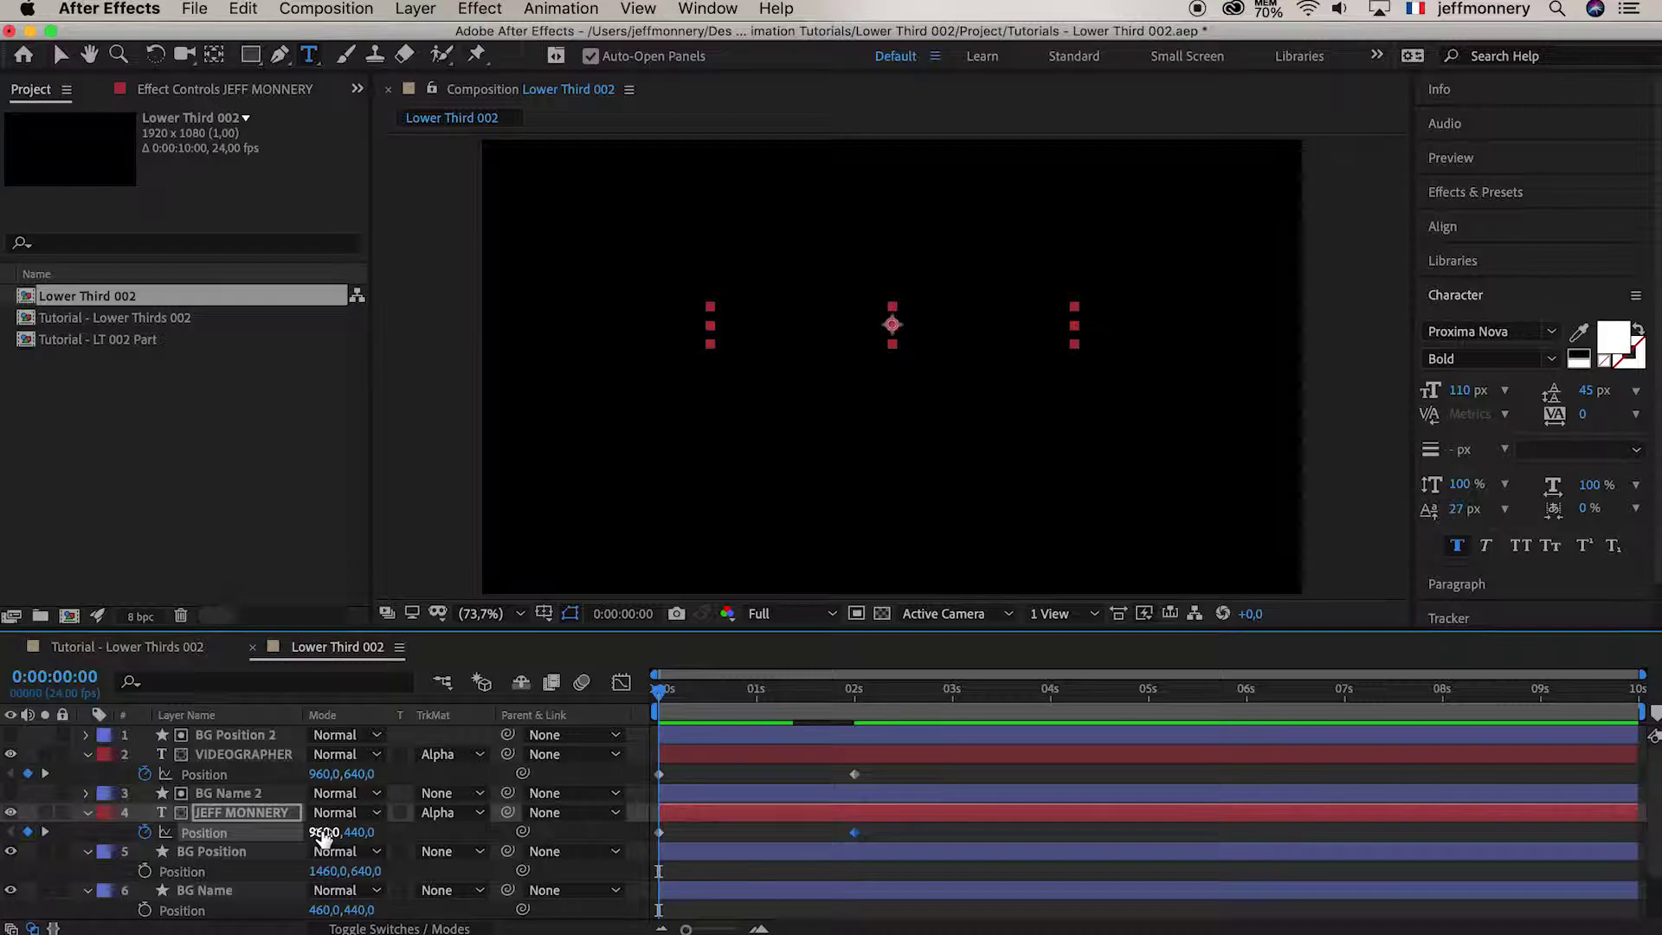
pyautogui.moveTo(323, 836); pyautogui.dragTo(509, 827)
pyautogui.click(297, 758)
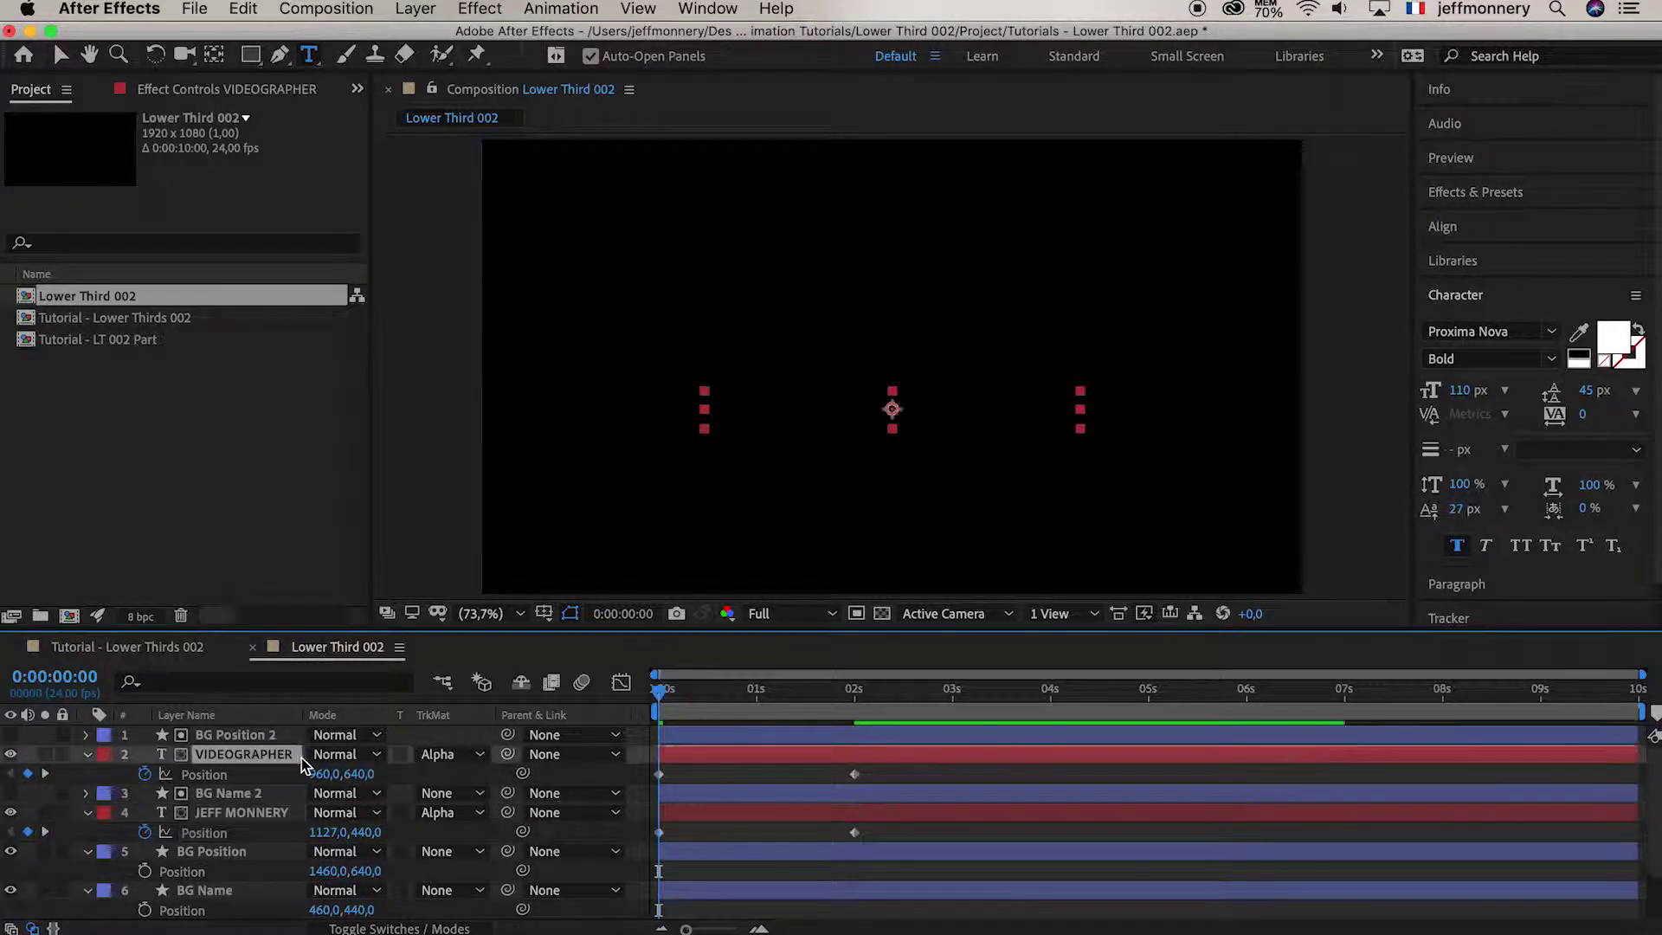
pyautogui.moveTo(322, 774); pyautogui.dragTo(175, 779)
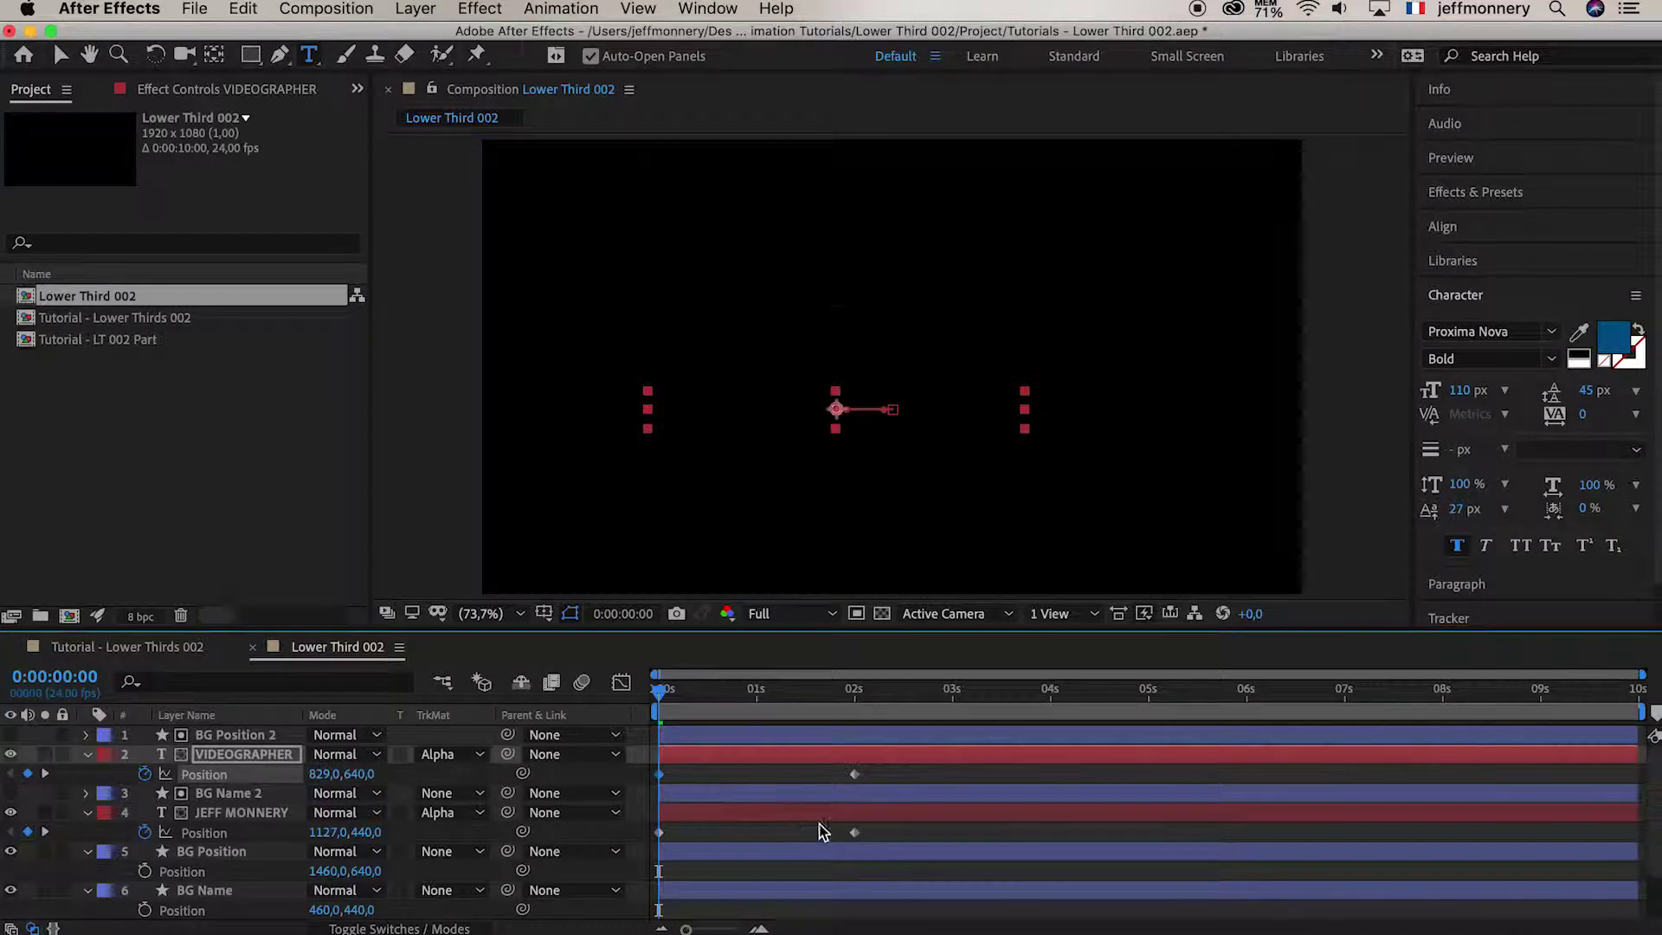
pyautogui.moveTo(879, 774); pyautogui.dragTo(639, 836)
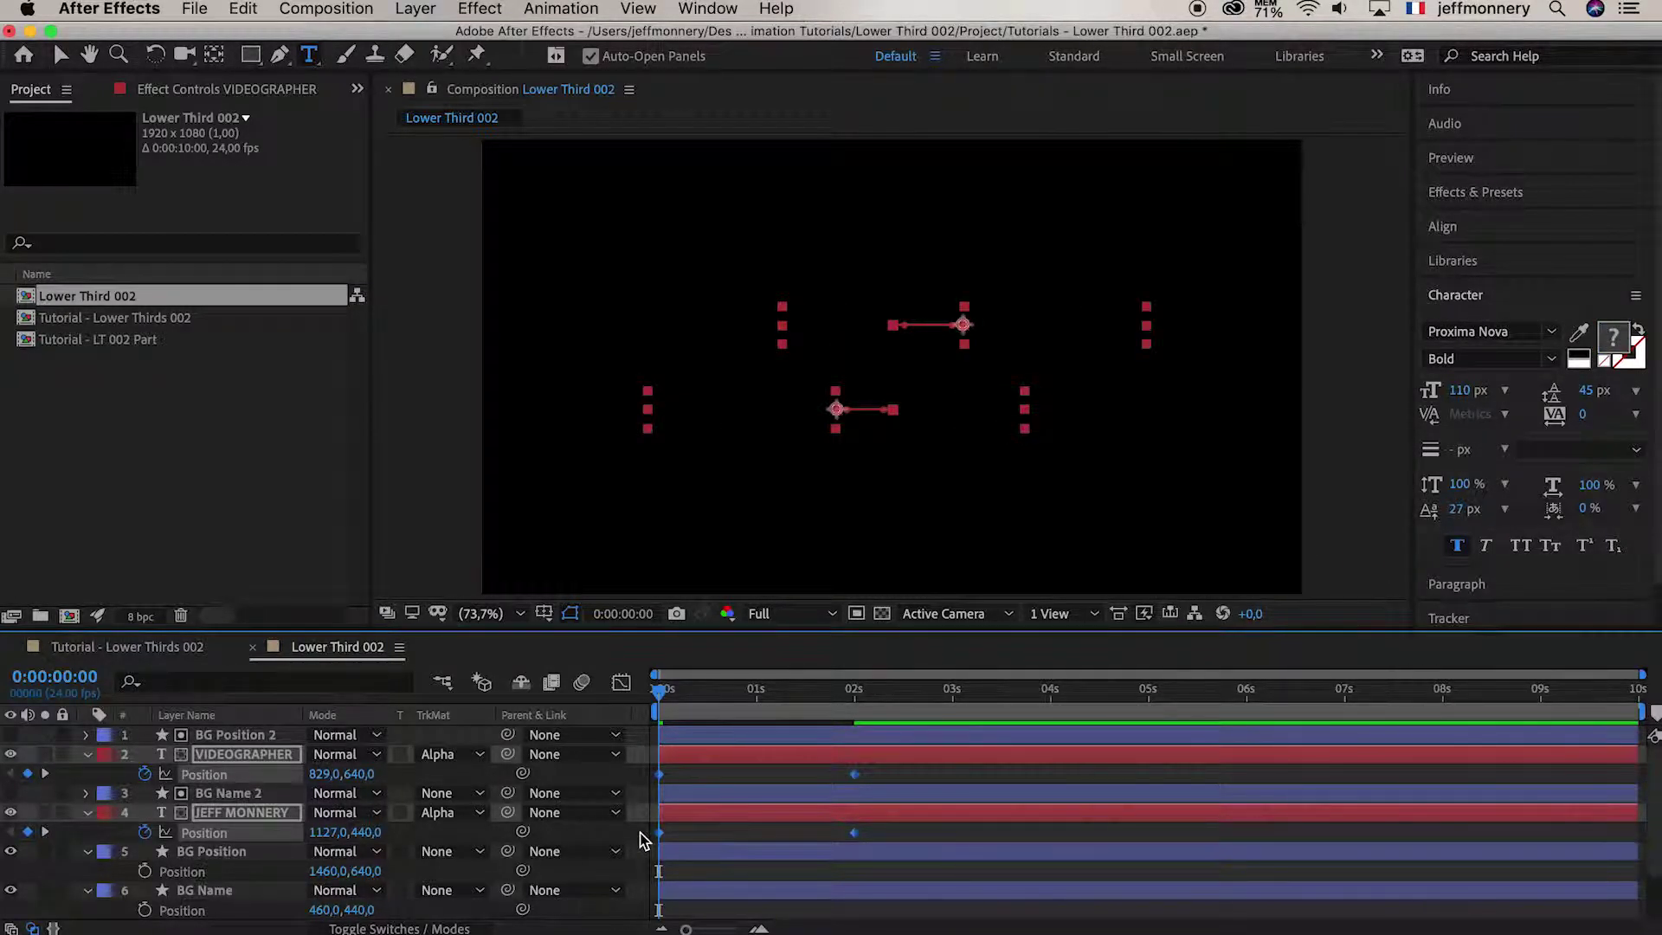
pyautogui.press('F9')
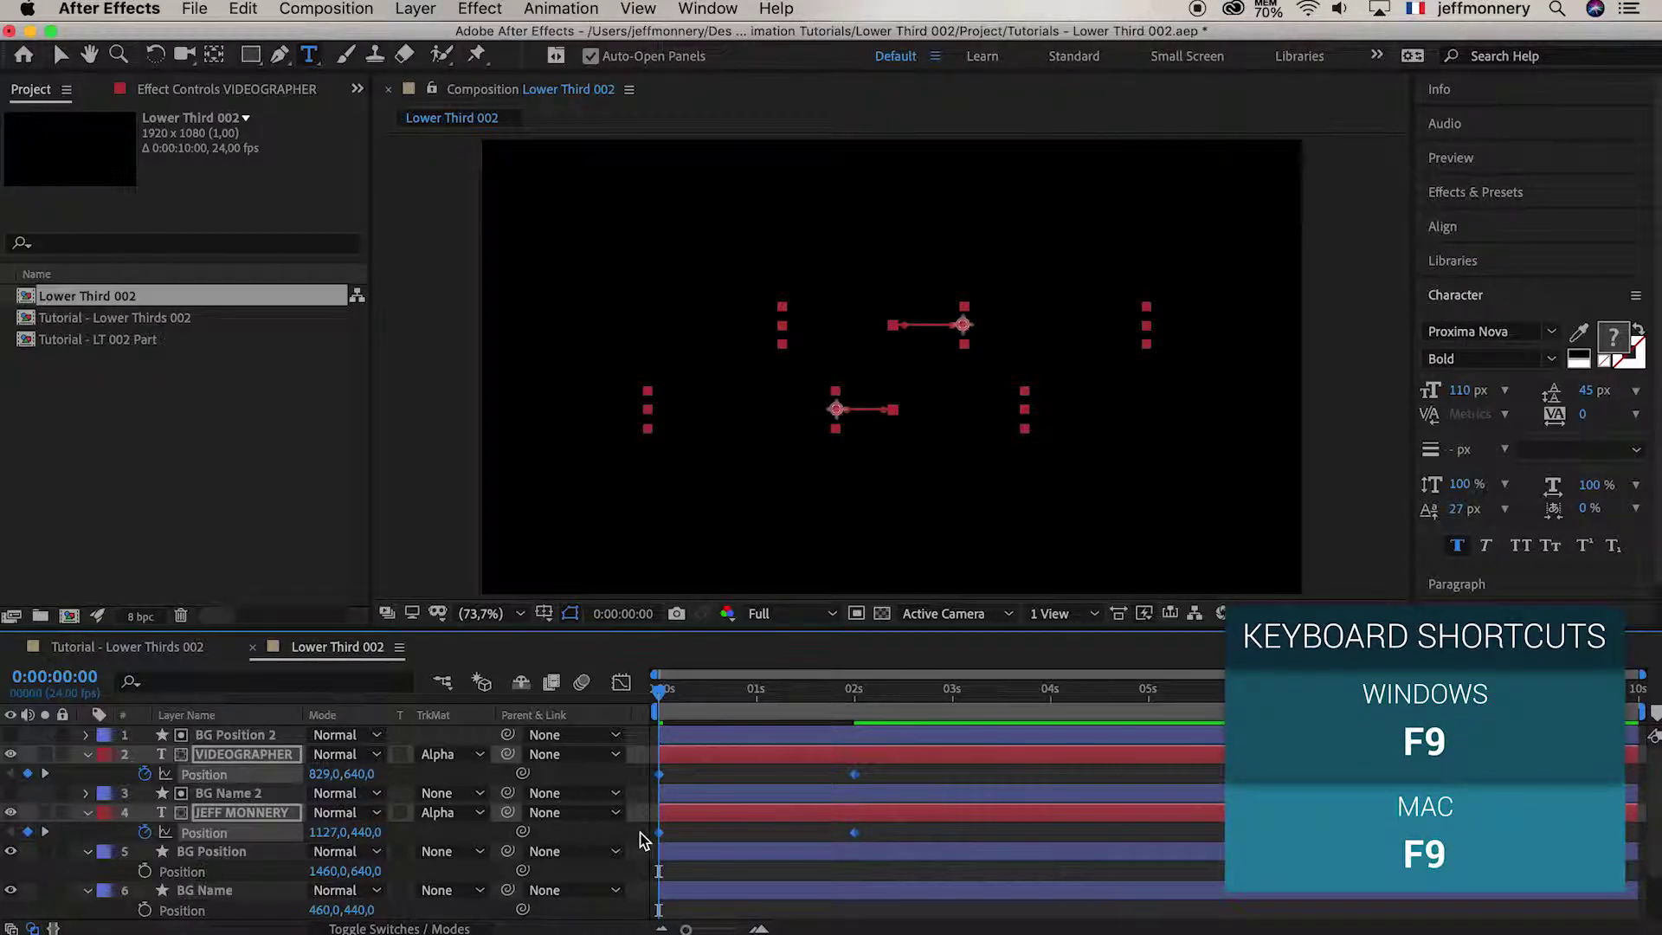
pyautogui.click(683, 834)
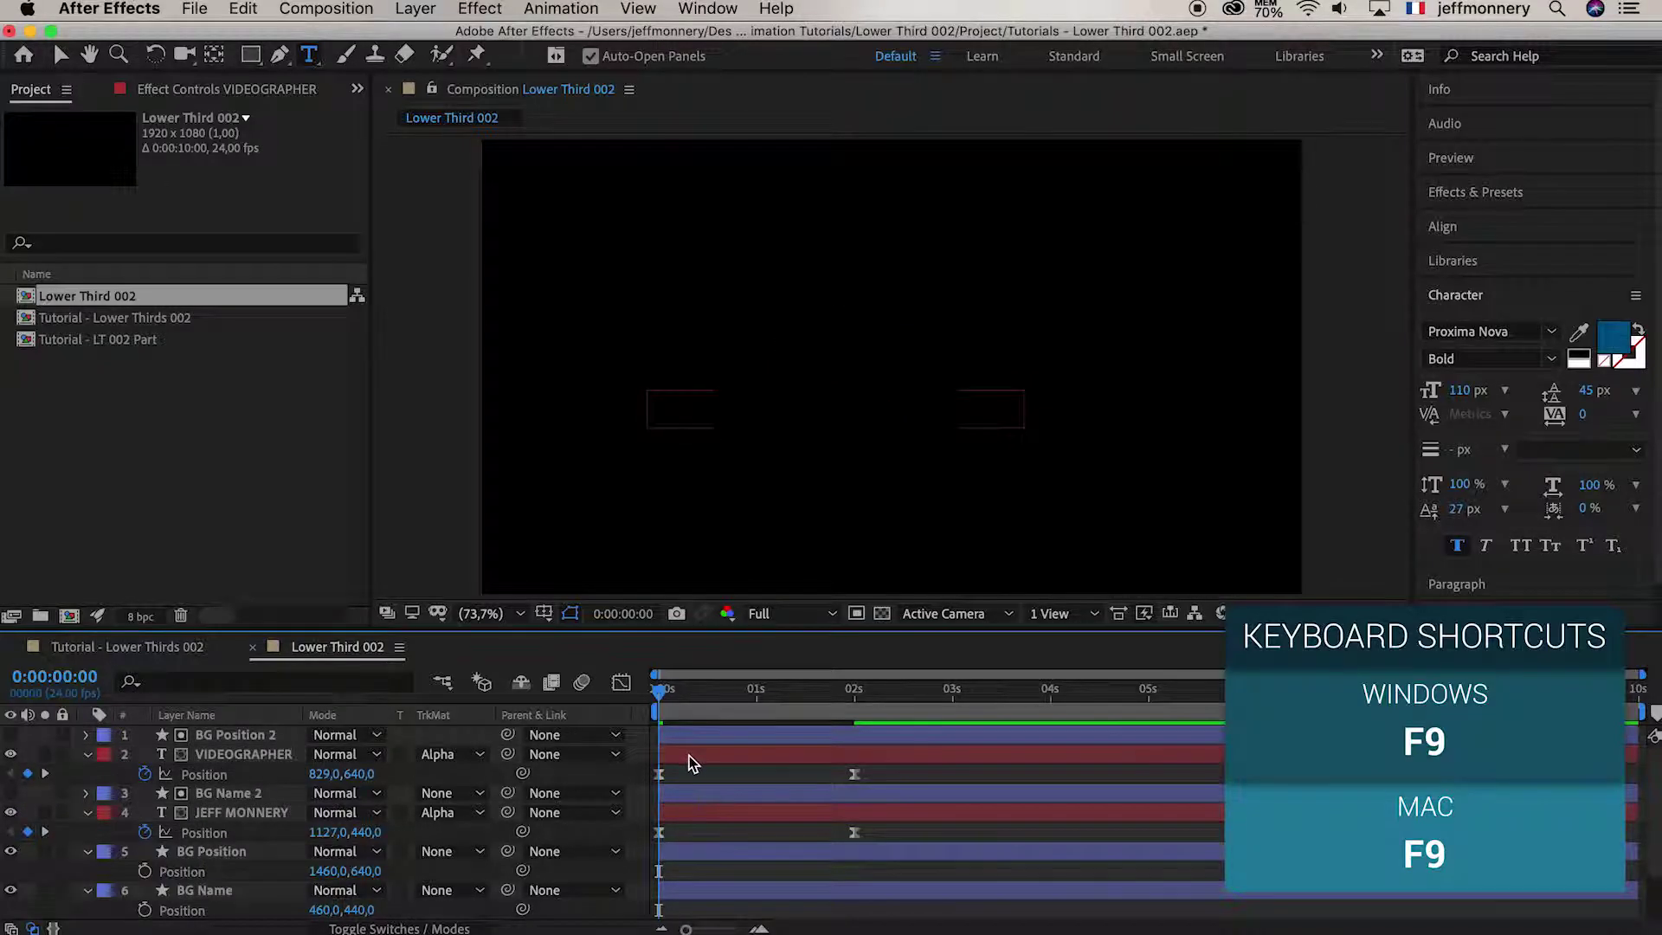
pyautogui.click(690, 762)
pyautogui.click(675, 812)
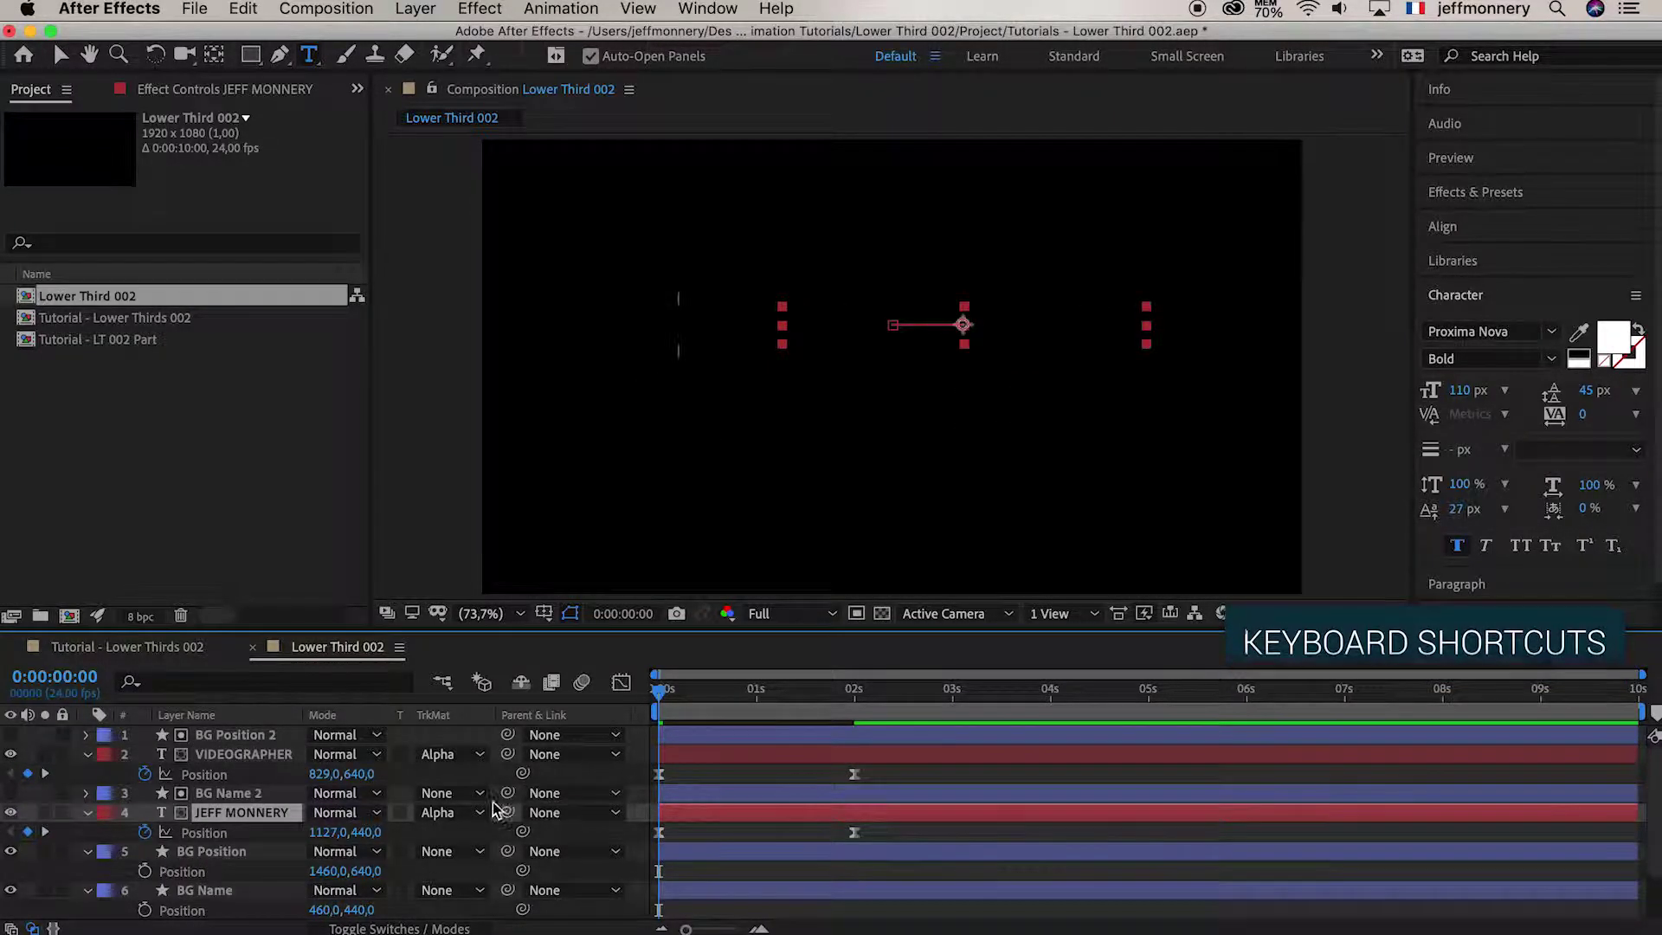
pyautogui.click(621, 684)
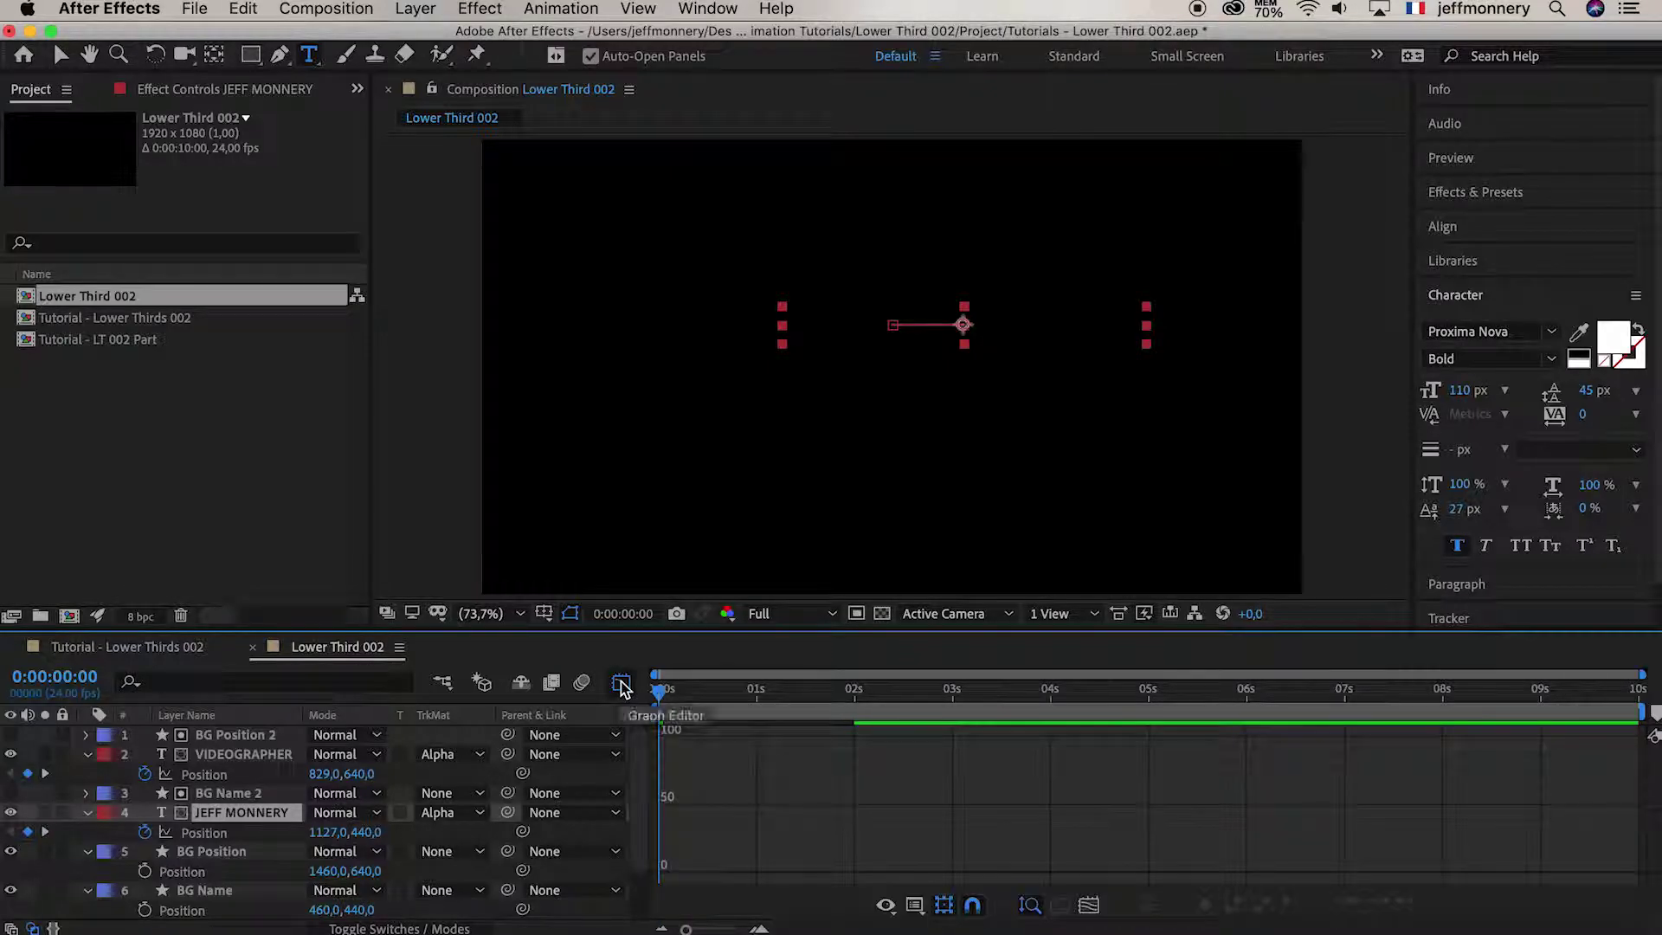
pyautogui.click(239, 838)
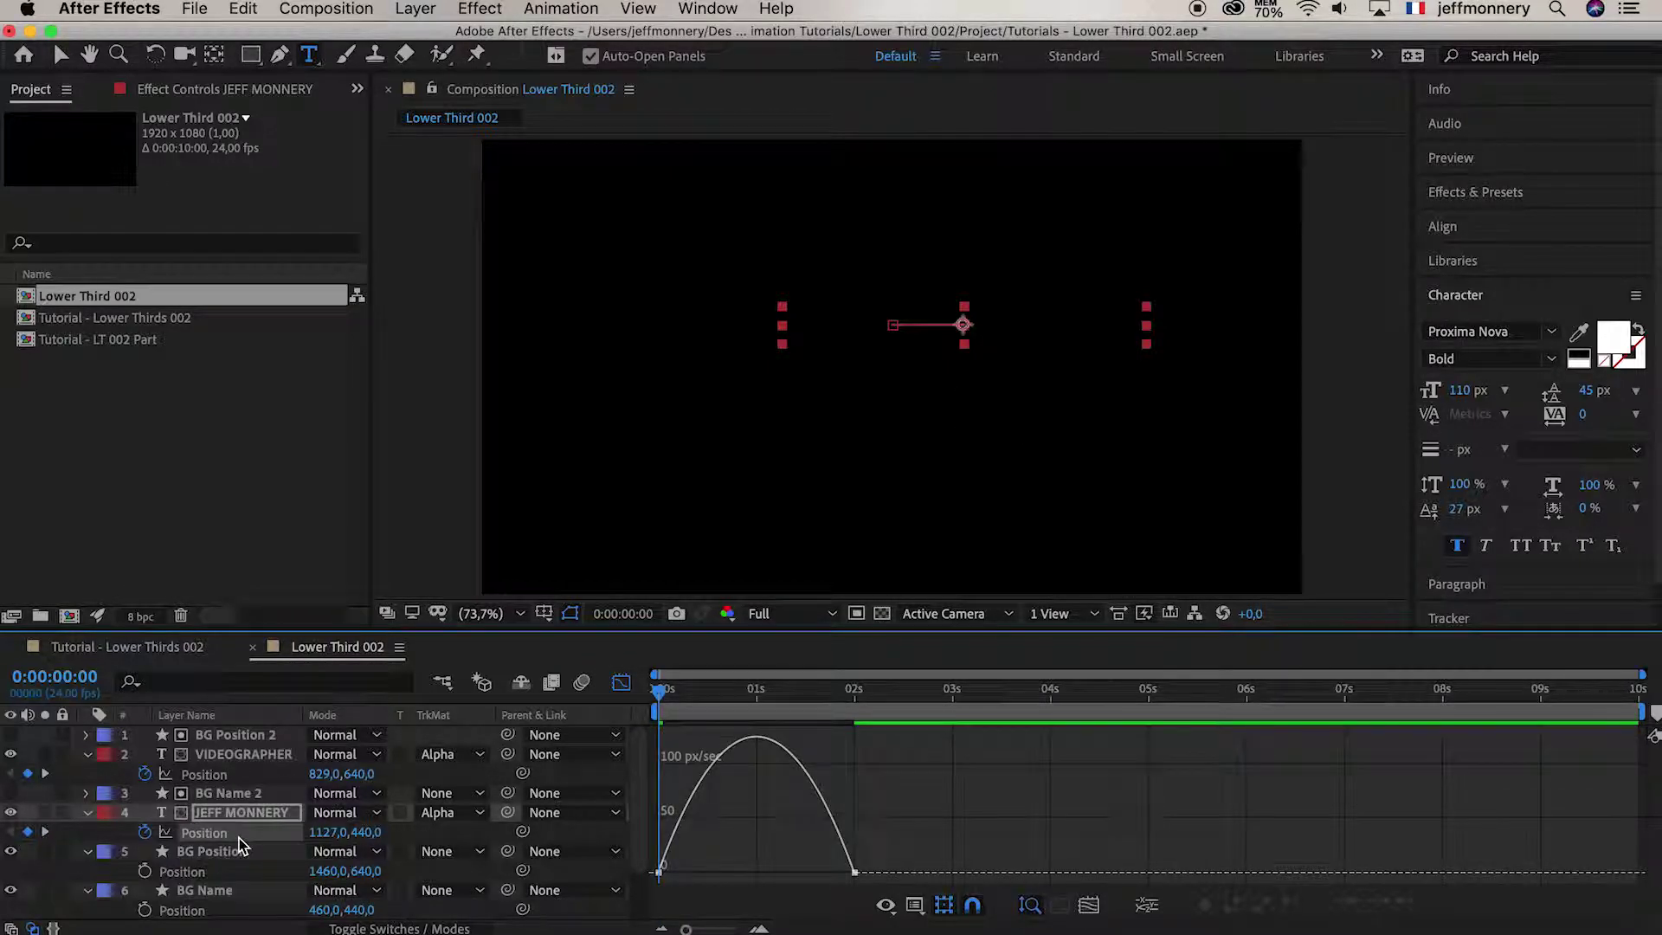
pyautogui.click(830, 831)
pyautogui.moveTo(812, 864); pyautogui.dragTo(755, 864)
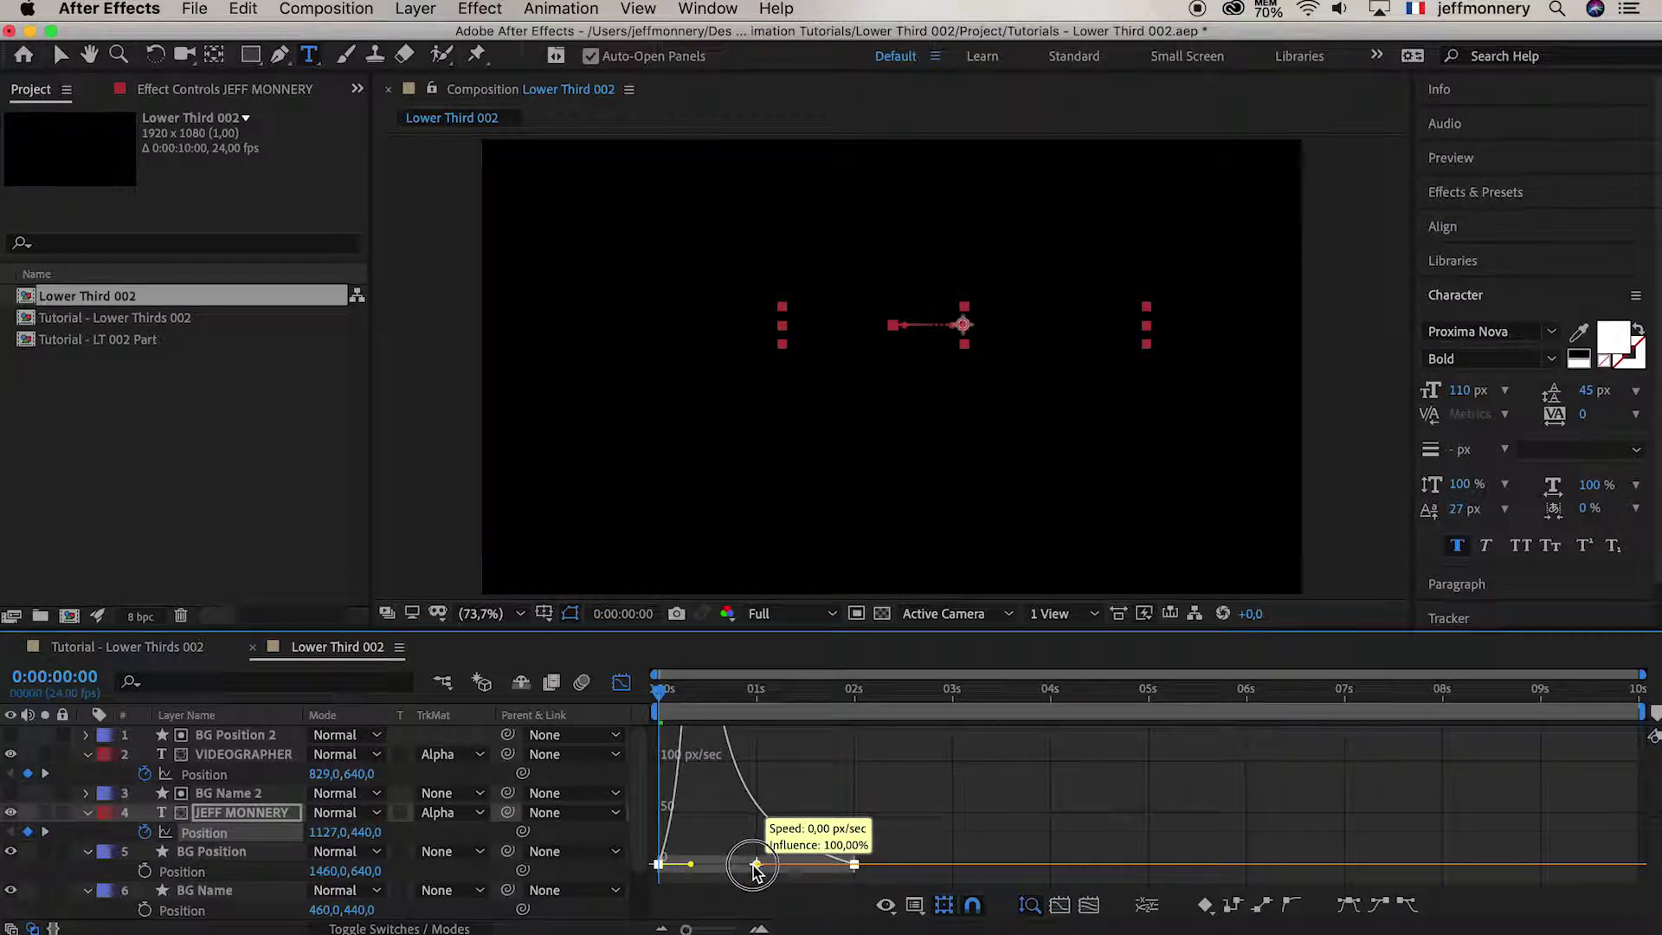
# Increase VIDEOGRAPHER's Position ease influence to 100%, then return to the layer timeline
pyautogui.click(232, 778)
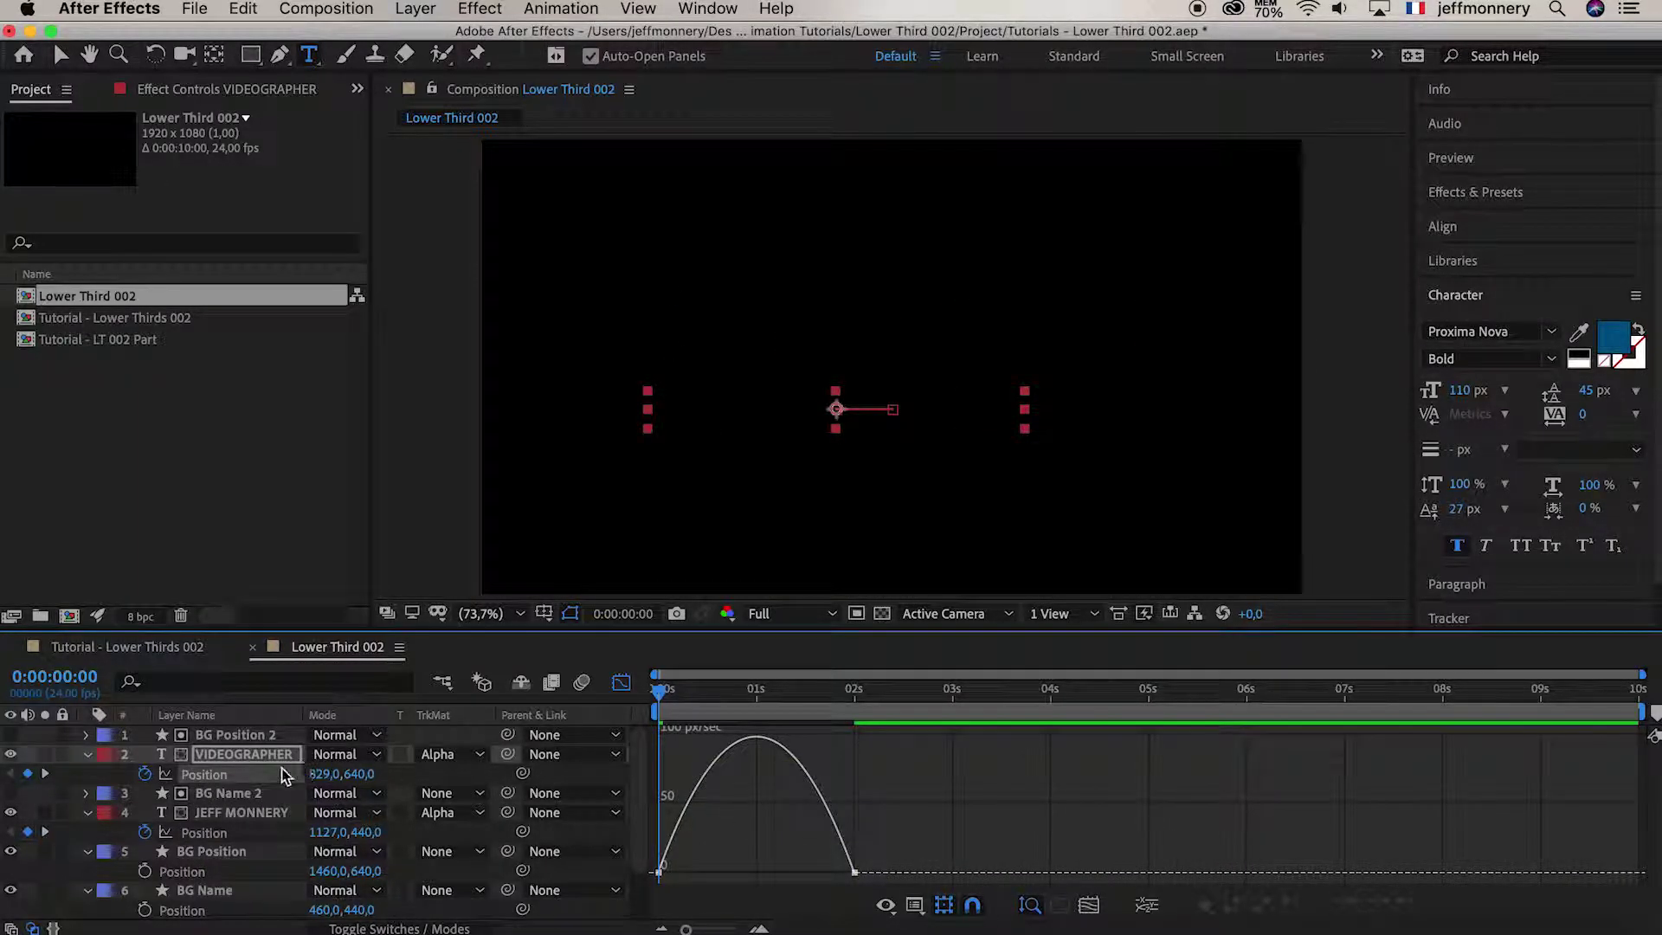
pyautogui.click(824, 842)
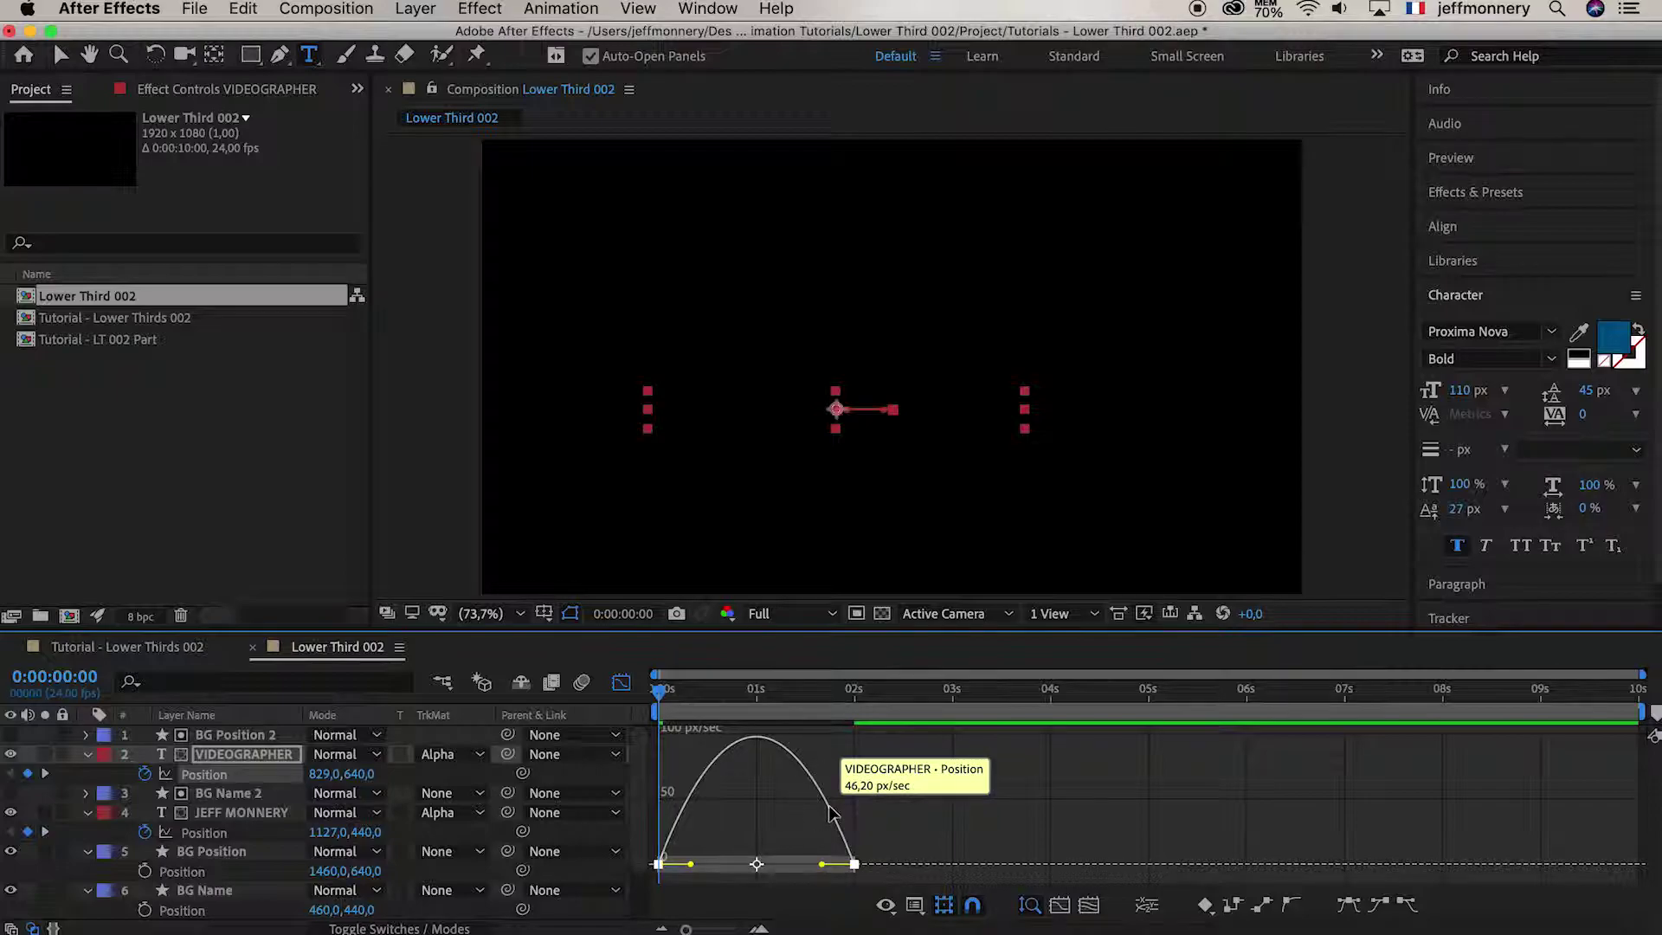
pyautogui.click(822, 865)
pyautogui.moveTo(822, 865); pyautogui.dragTo(757, 868)
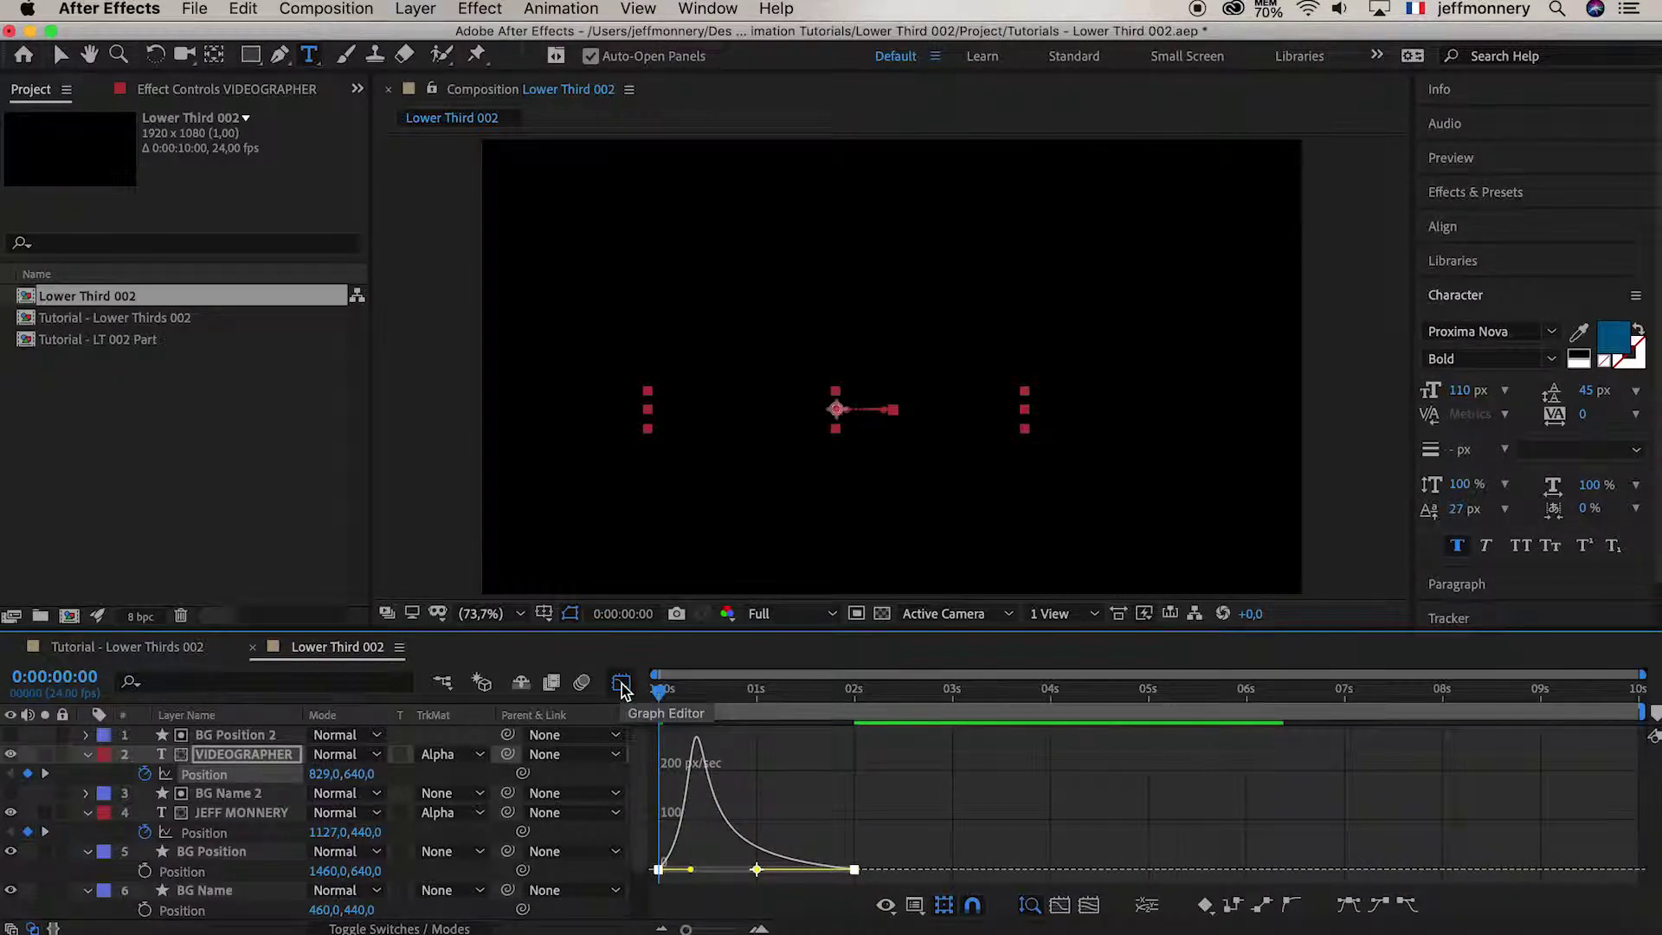
pyautogui.click(621, 684)
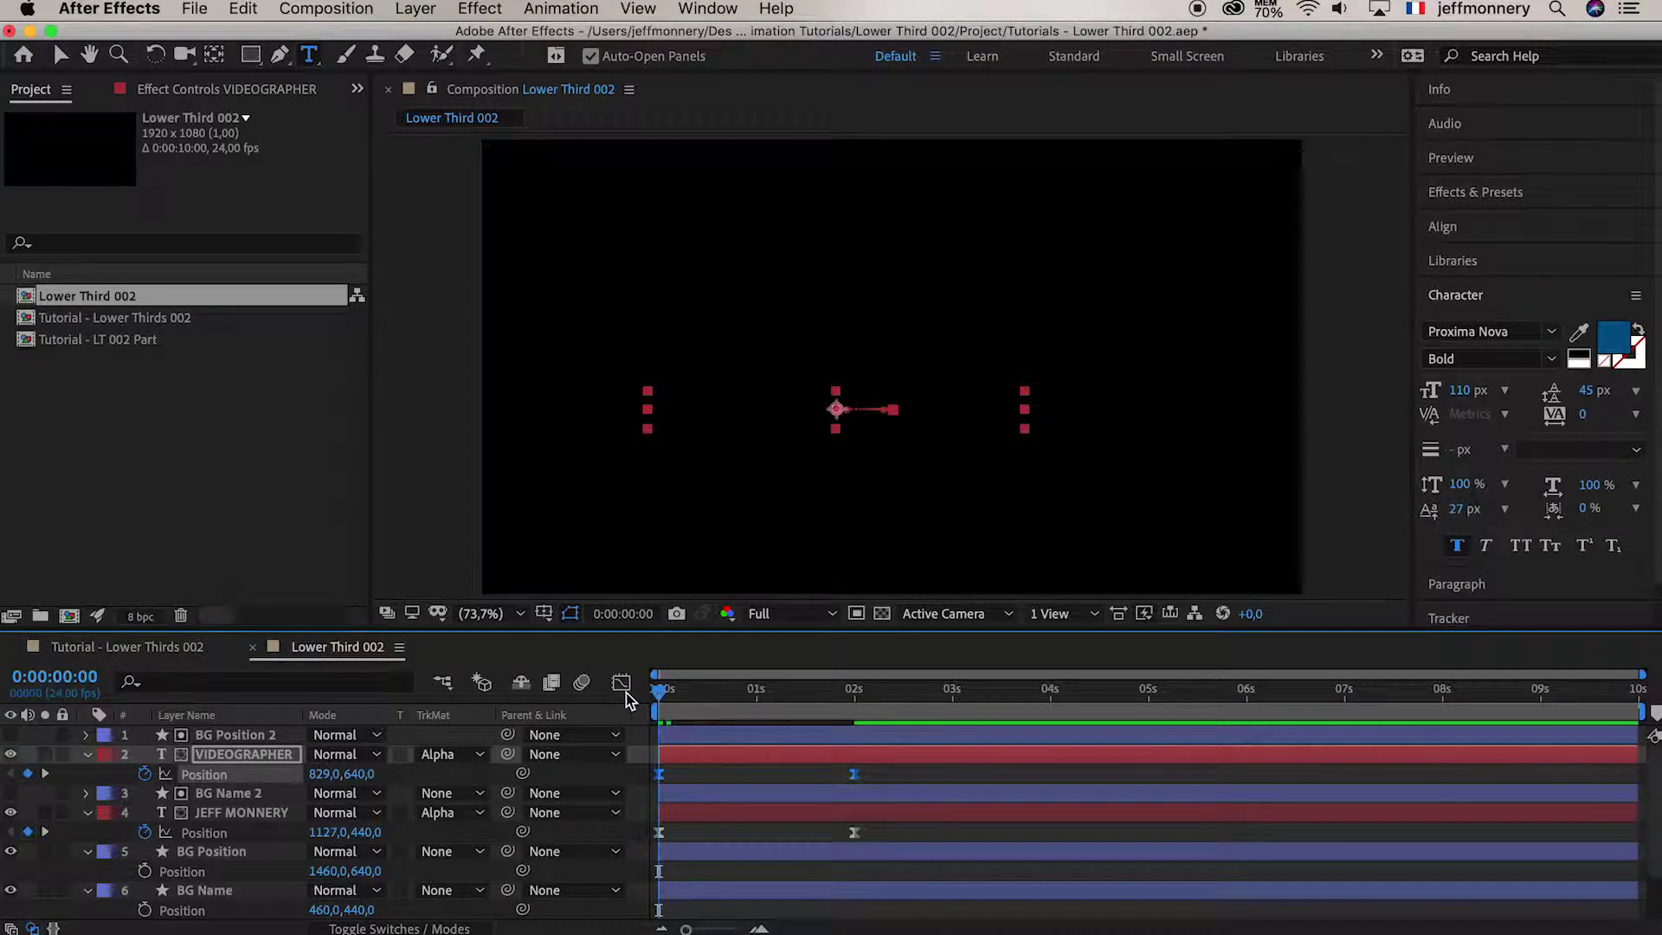
pyautogui.press('space')
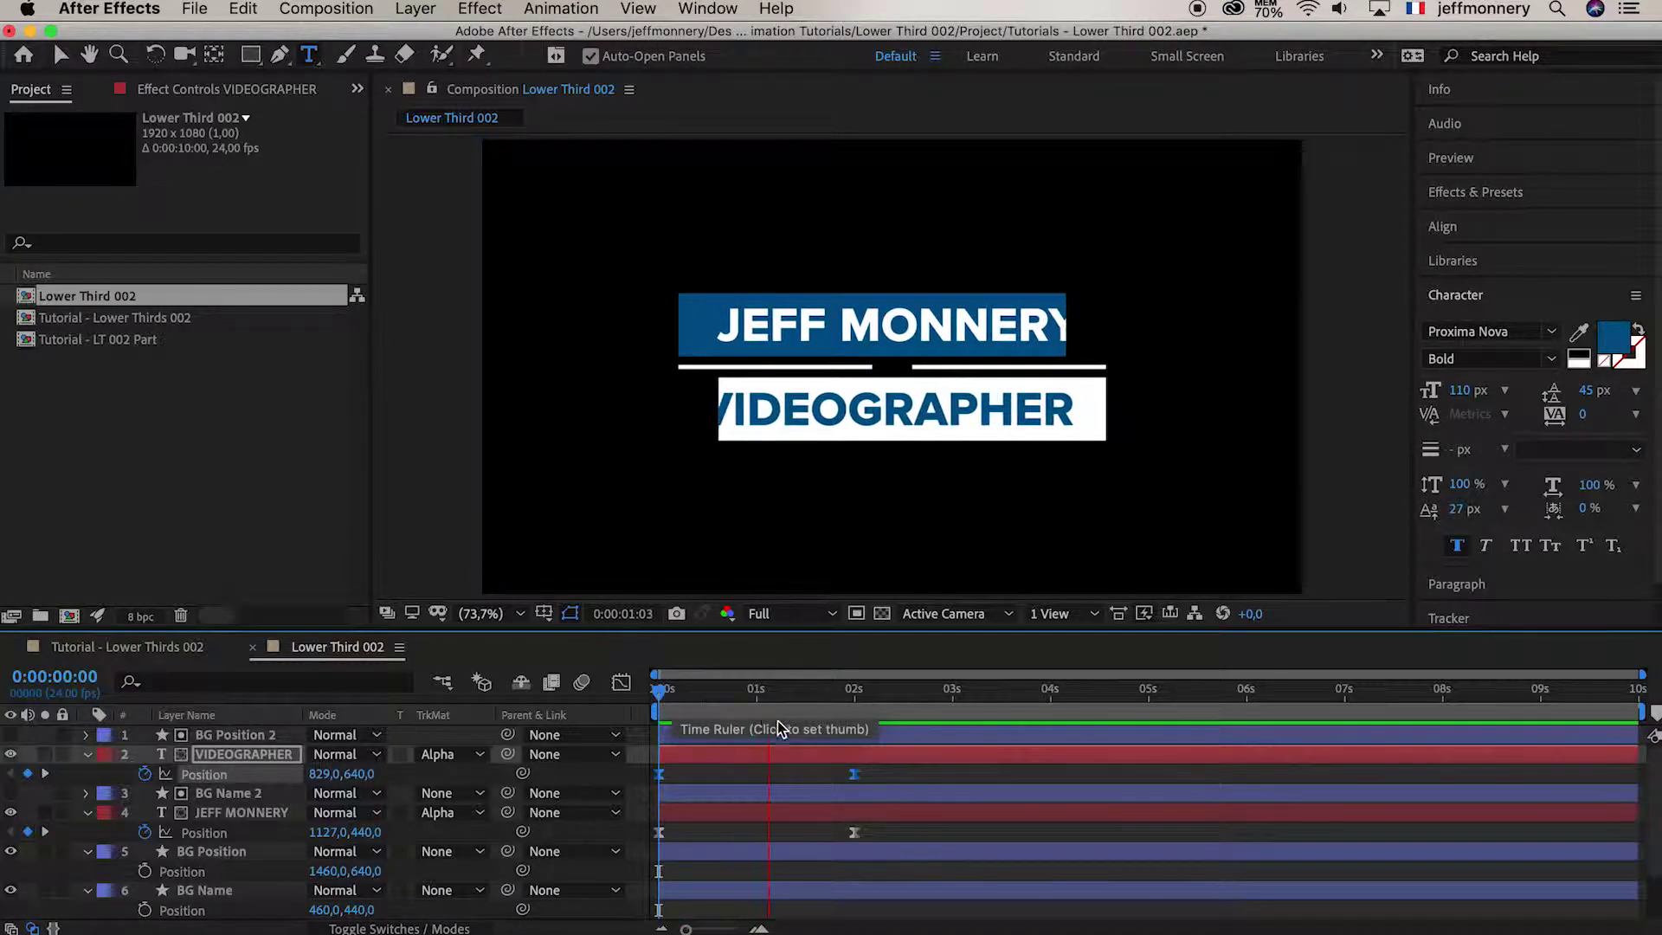
pyautogui.click(665, 694)
pyautogui.press('space')
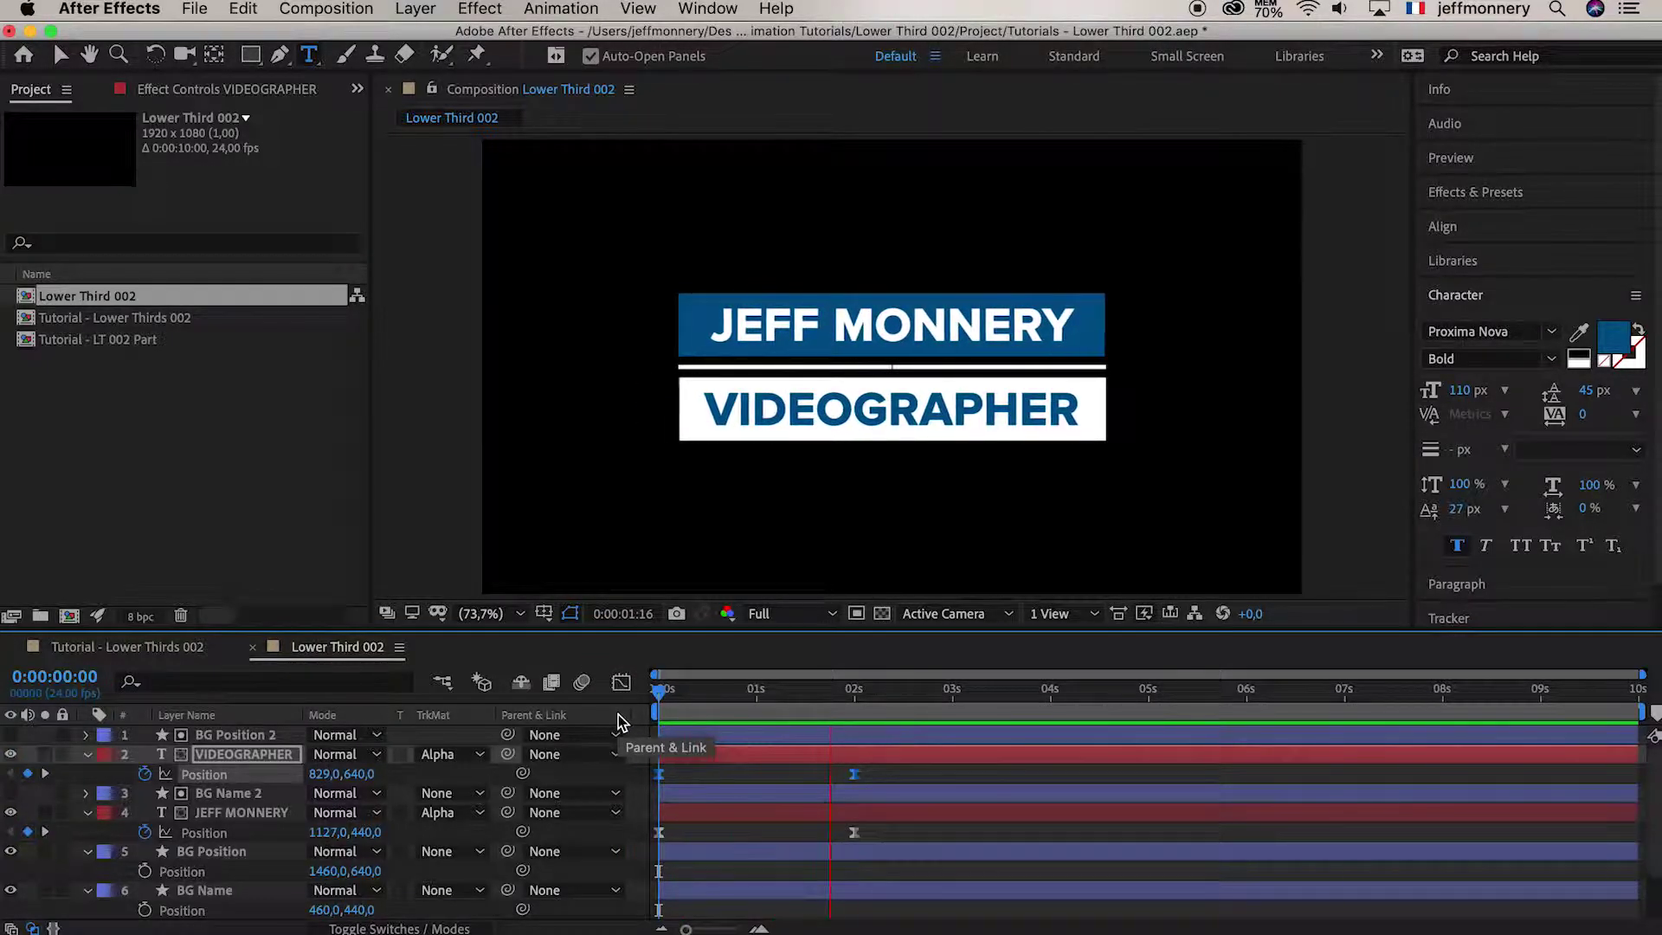
pyautogui.click(668, 697)
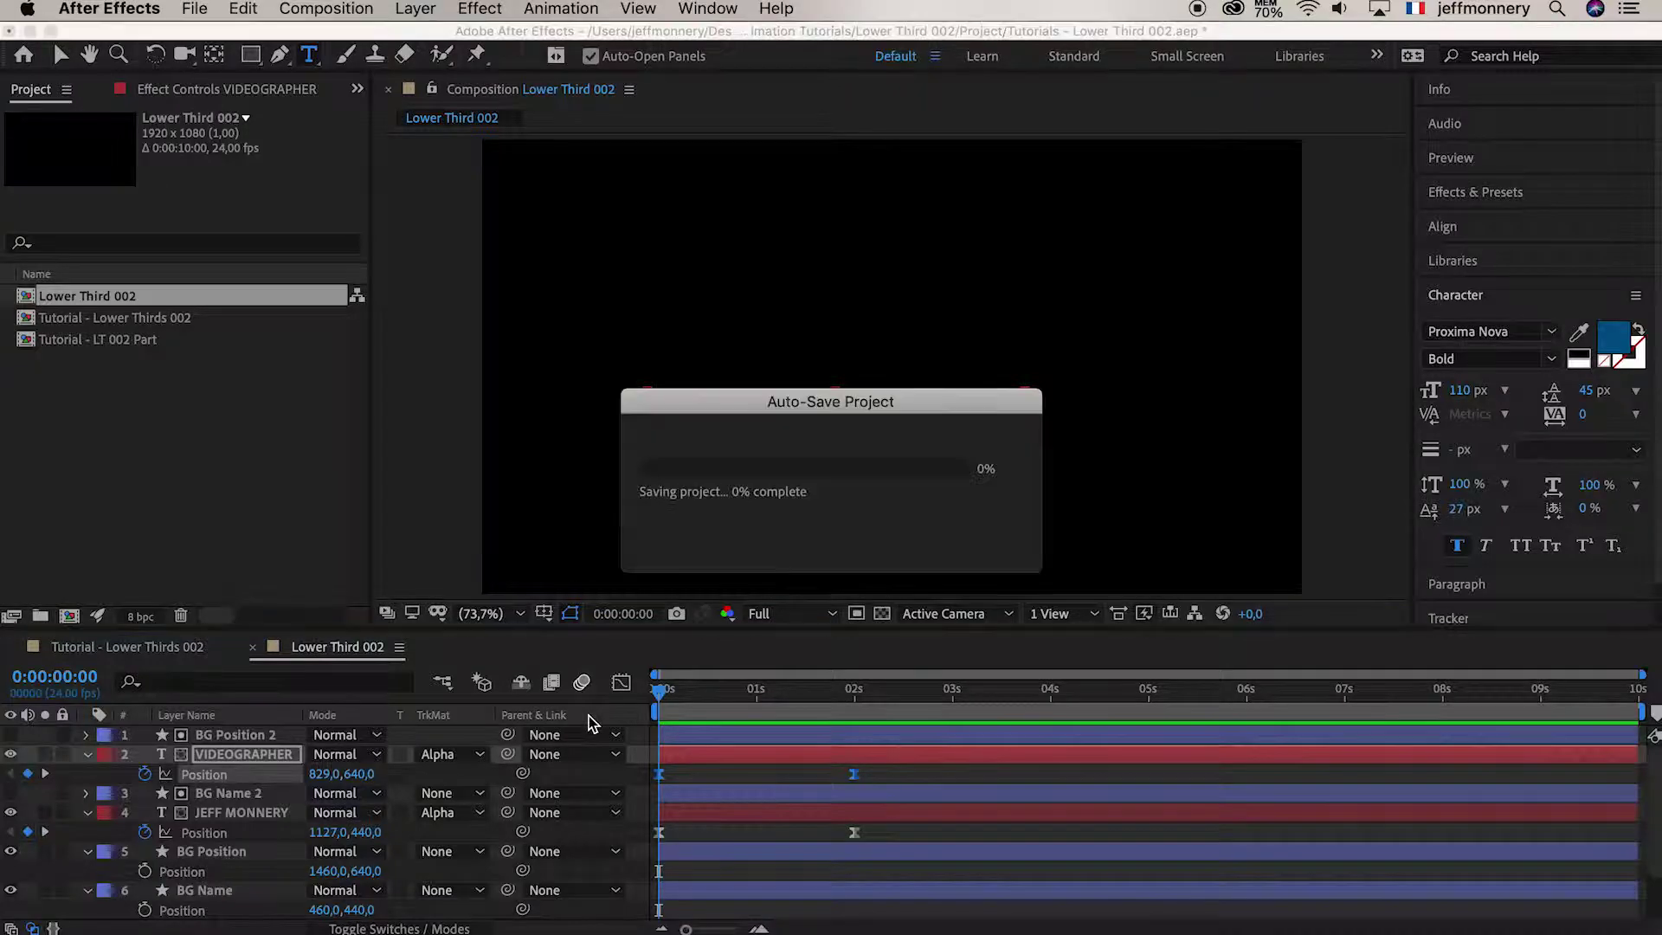
pyautogui.click(674, 693)
pyautogui.press('space')
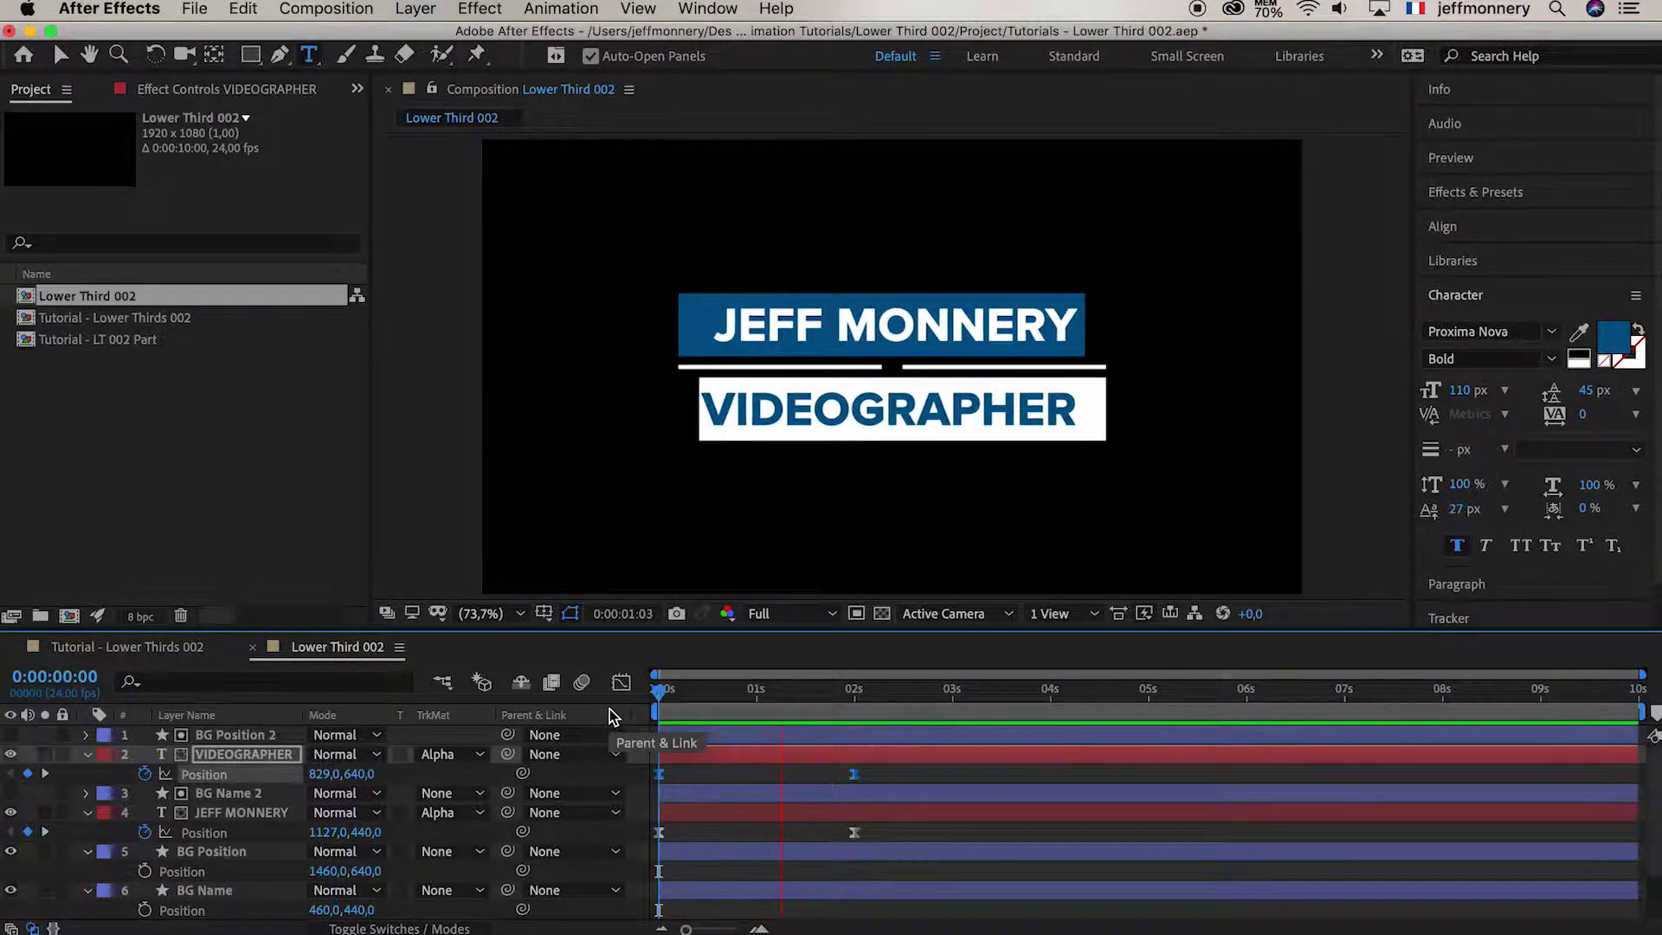
pyautogui.click(630, 697)
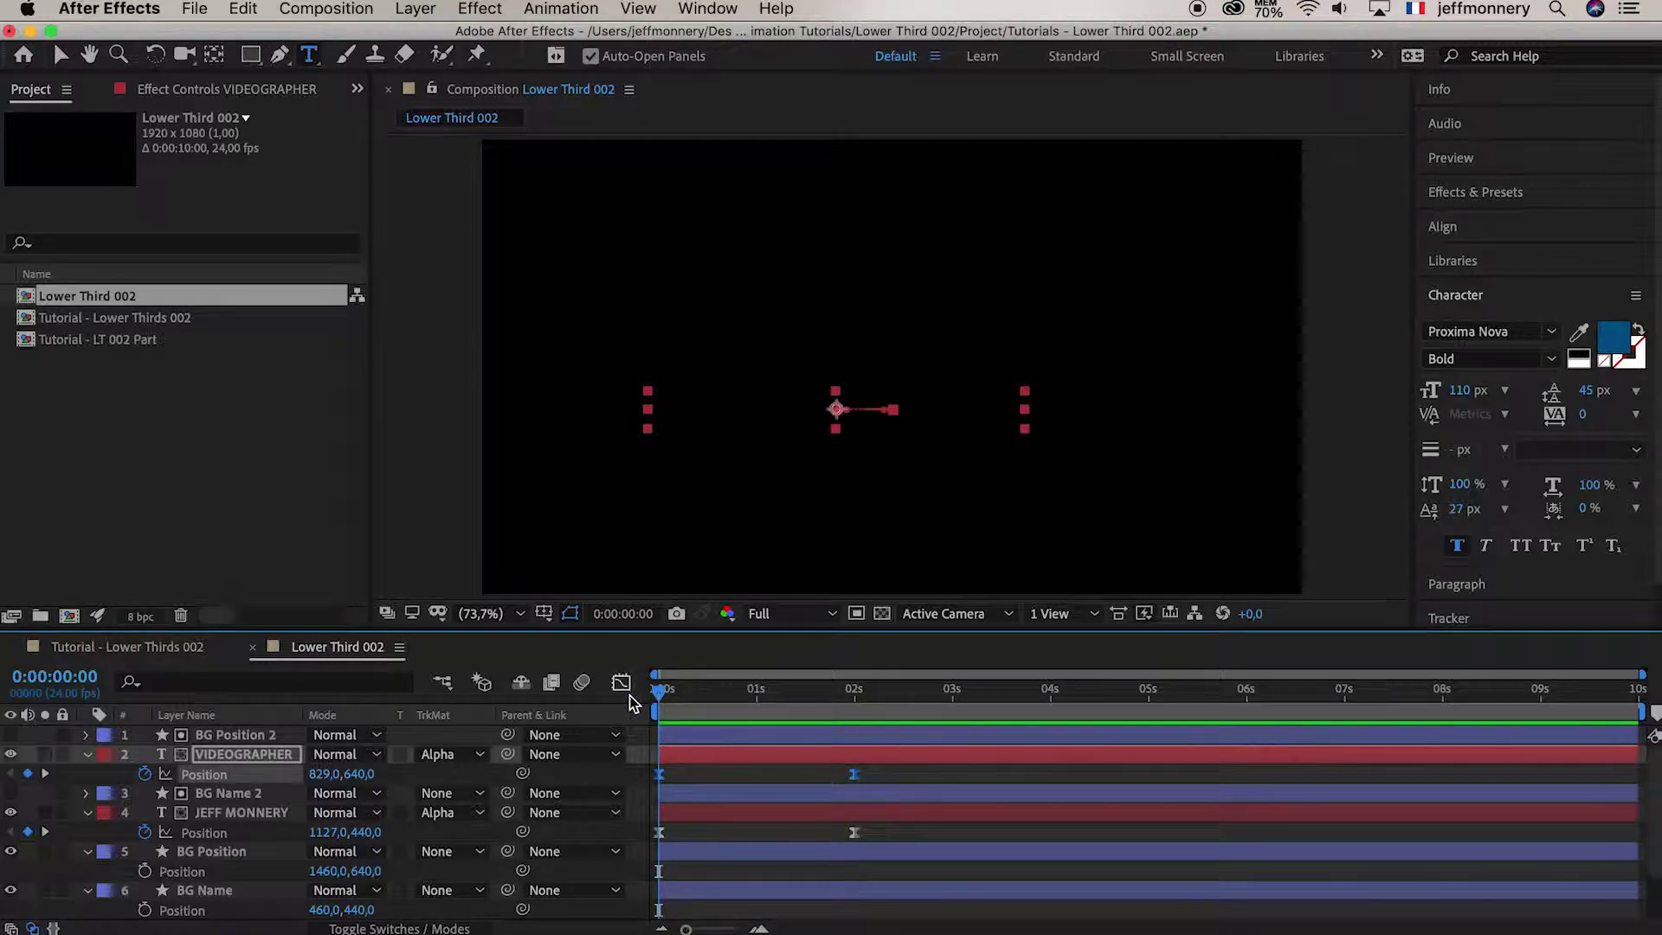
# Select layers 1–8 of Lower Third 002 and pre-compose them into LT 002 Part
pyautogui.click(226, 738)
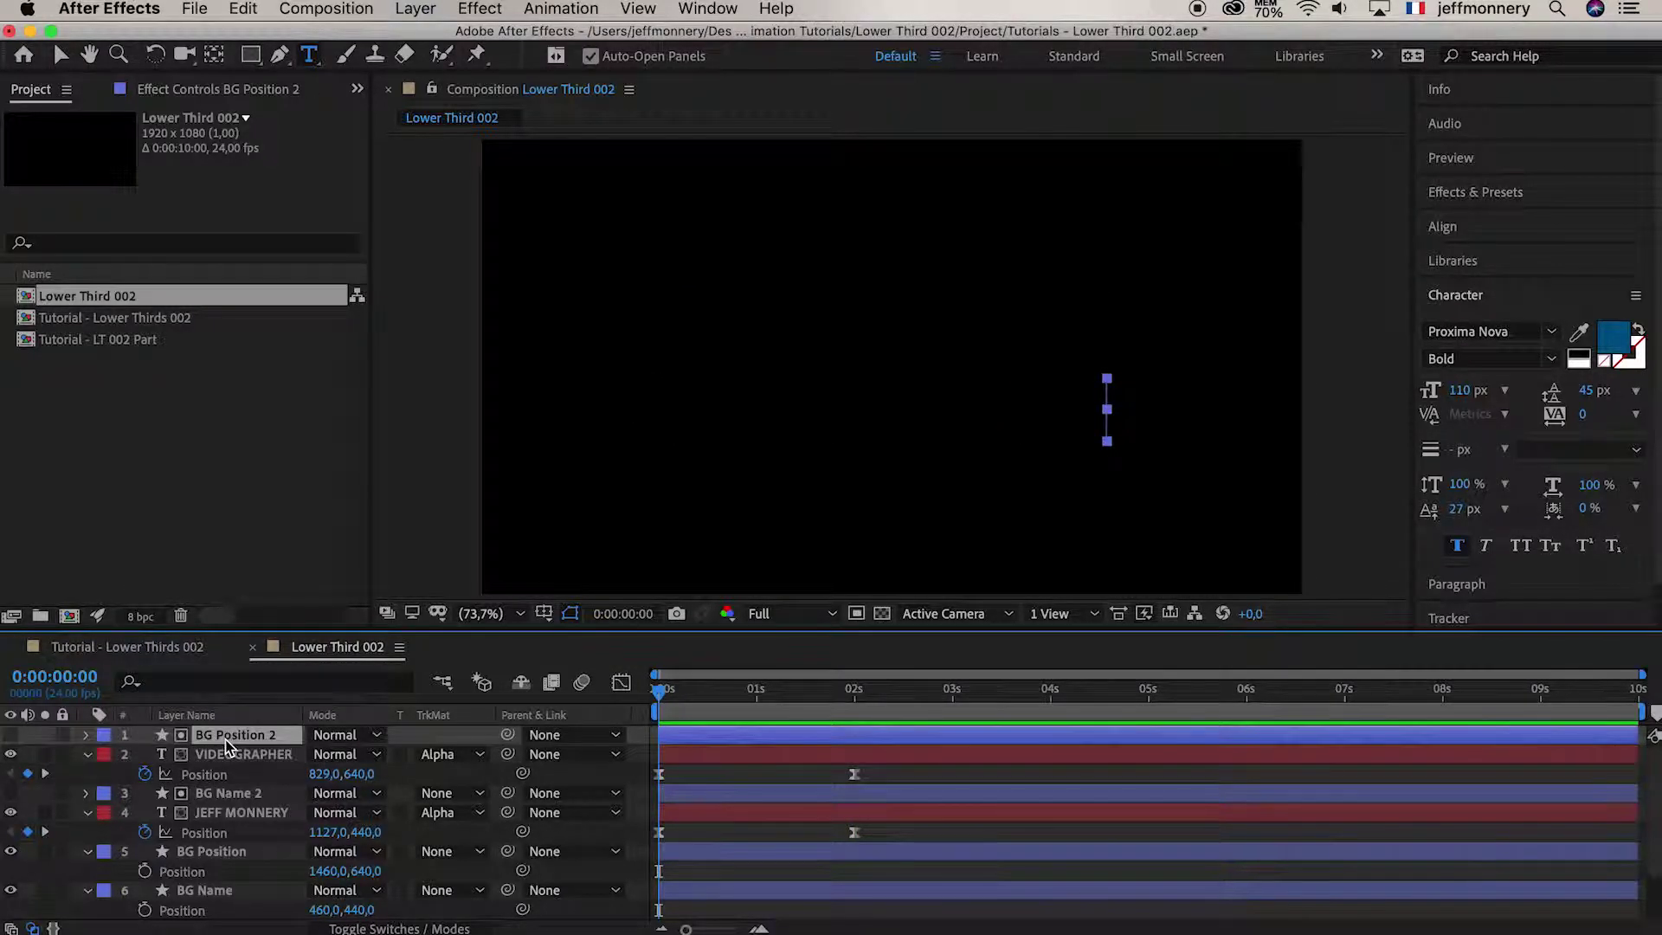
pyautogui.scroll(-3, 225, 767)
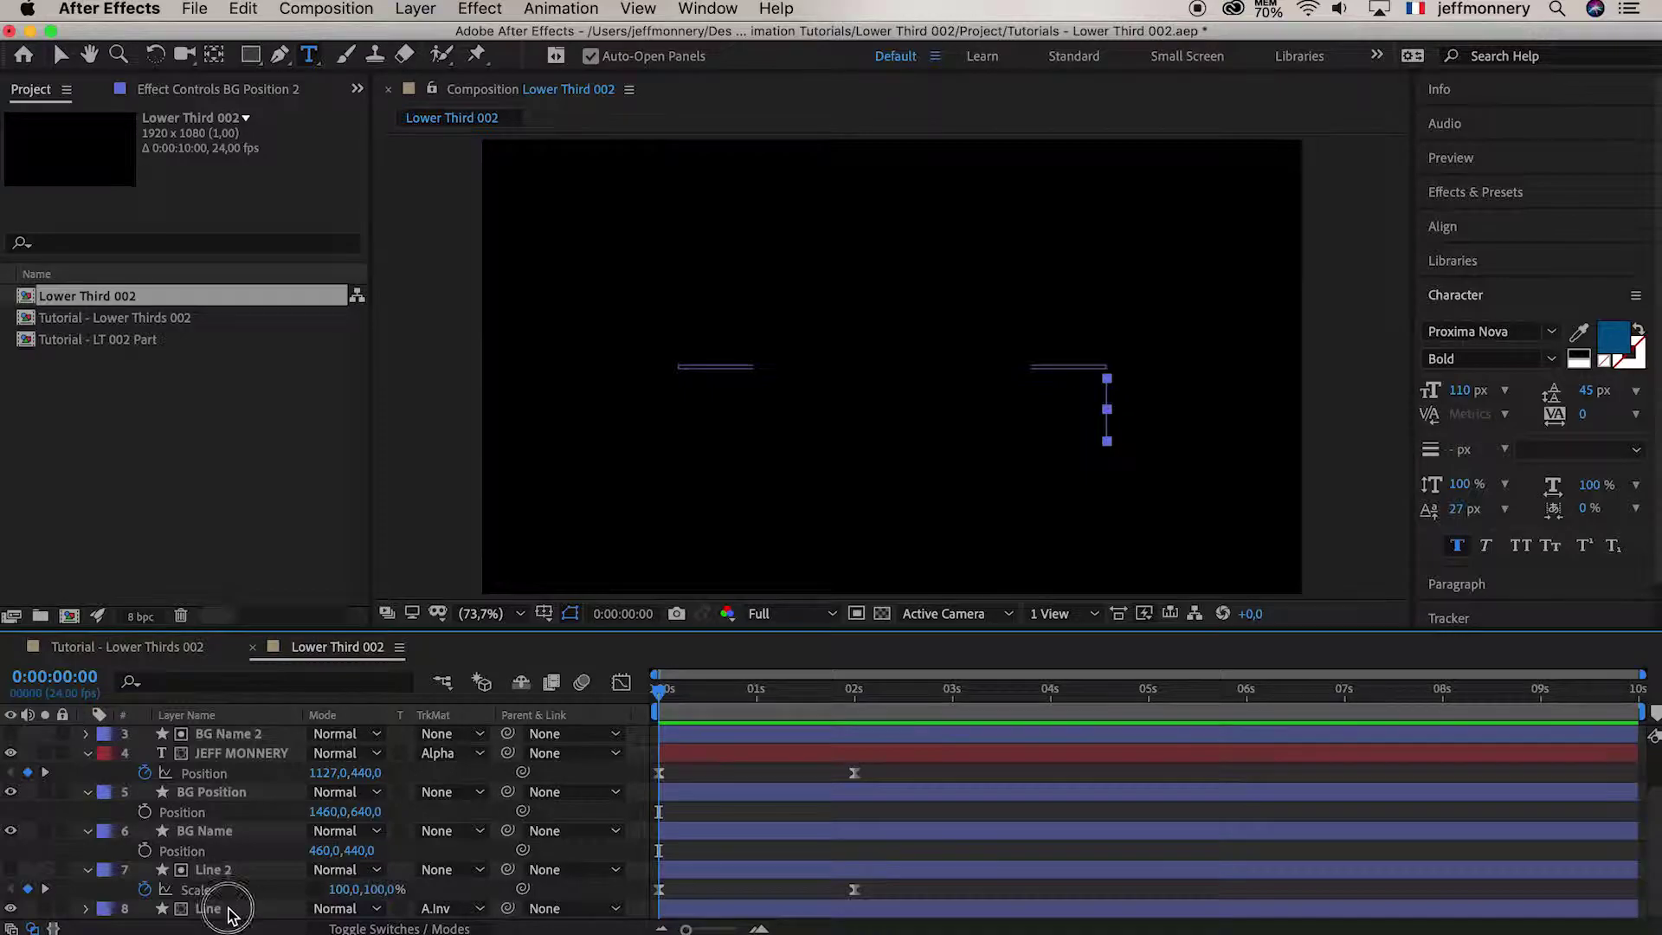
pyautogui.keyDown('shift'); pyautogui.click(230, 909); pyautogui.keyUp('shift')
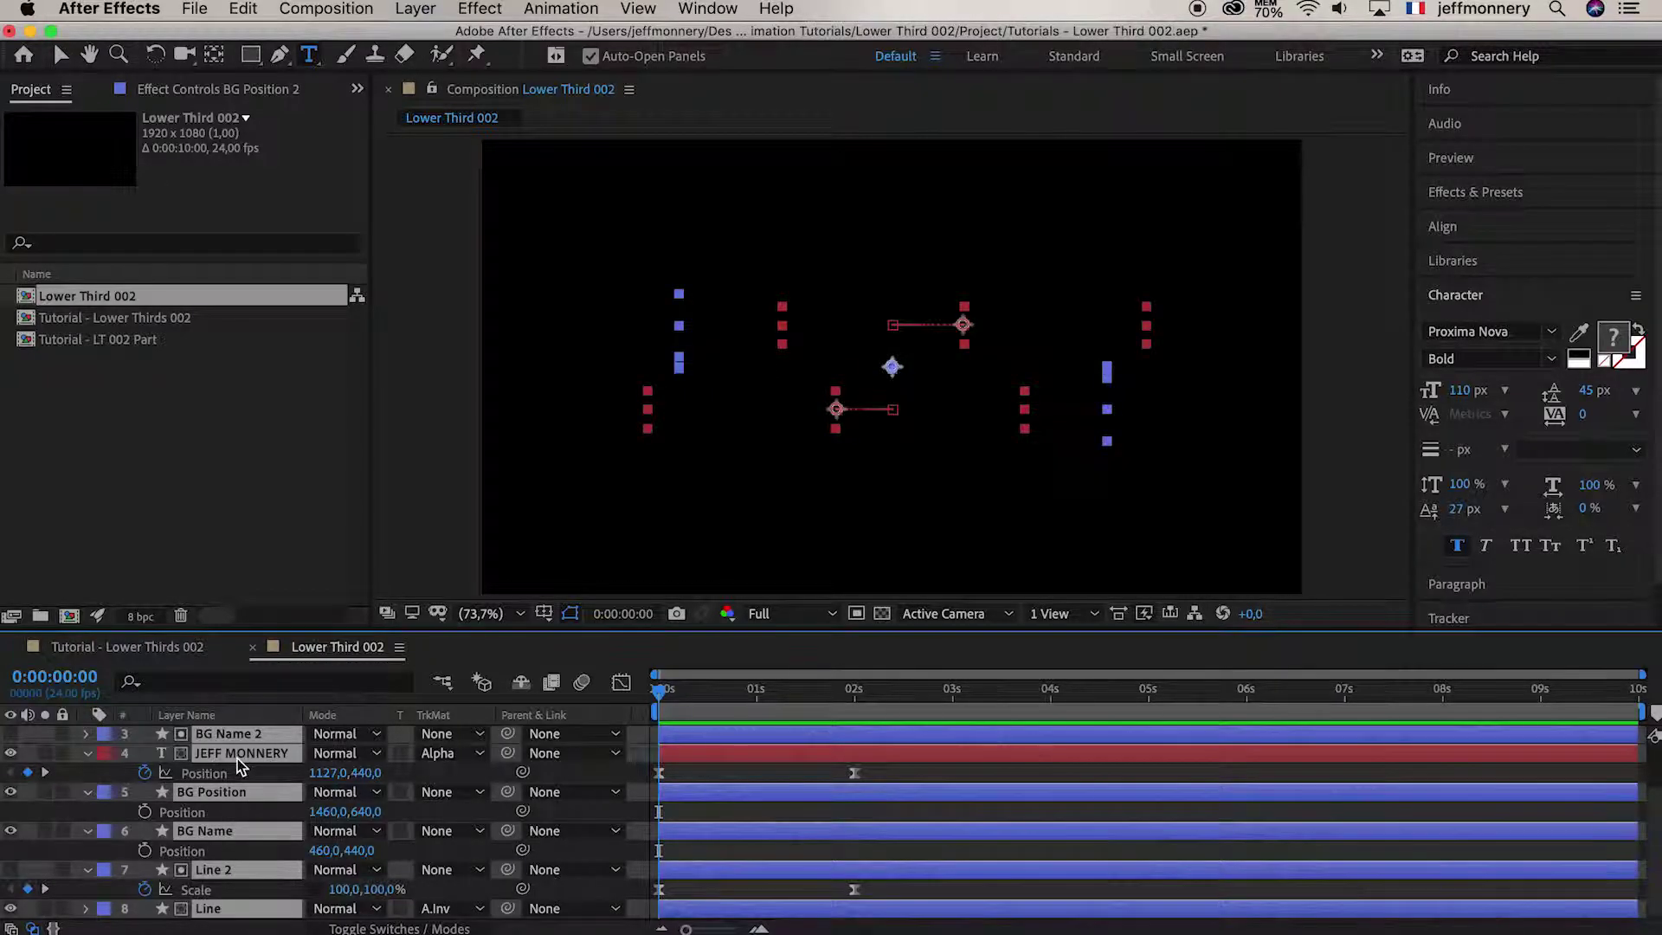
pyautogui.rightClick(237, 758)
pyautogui.click(336, 847)
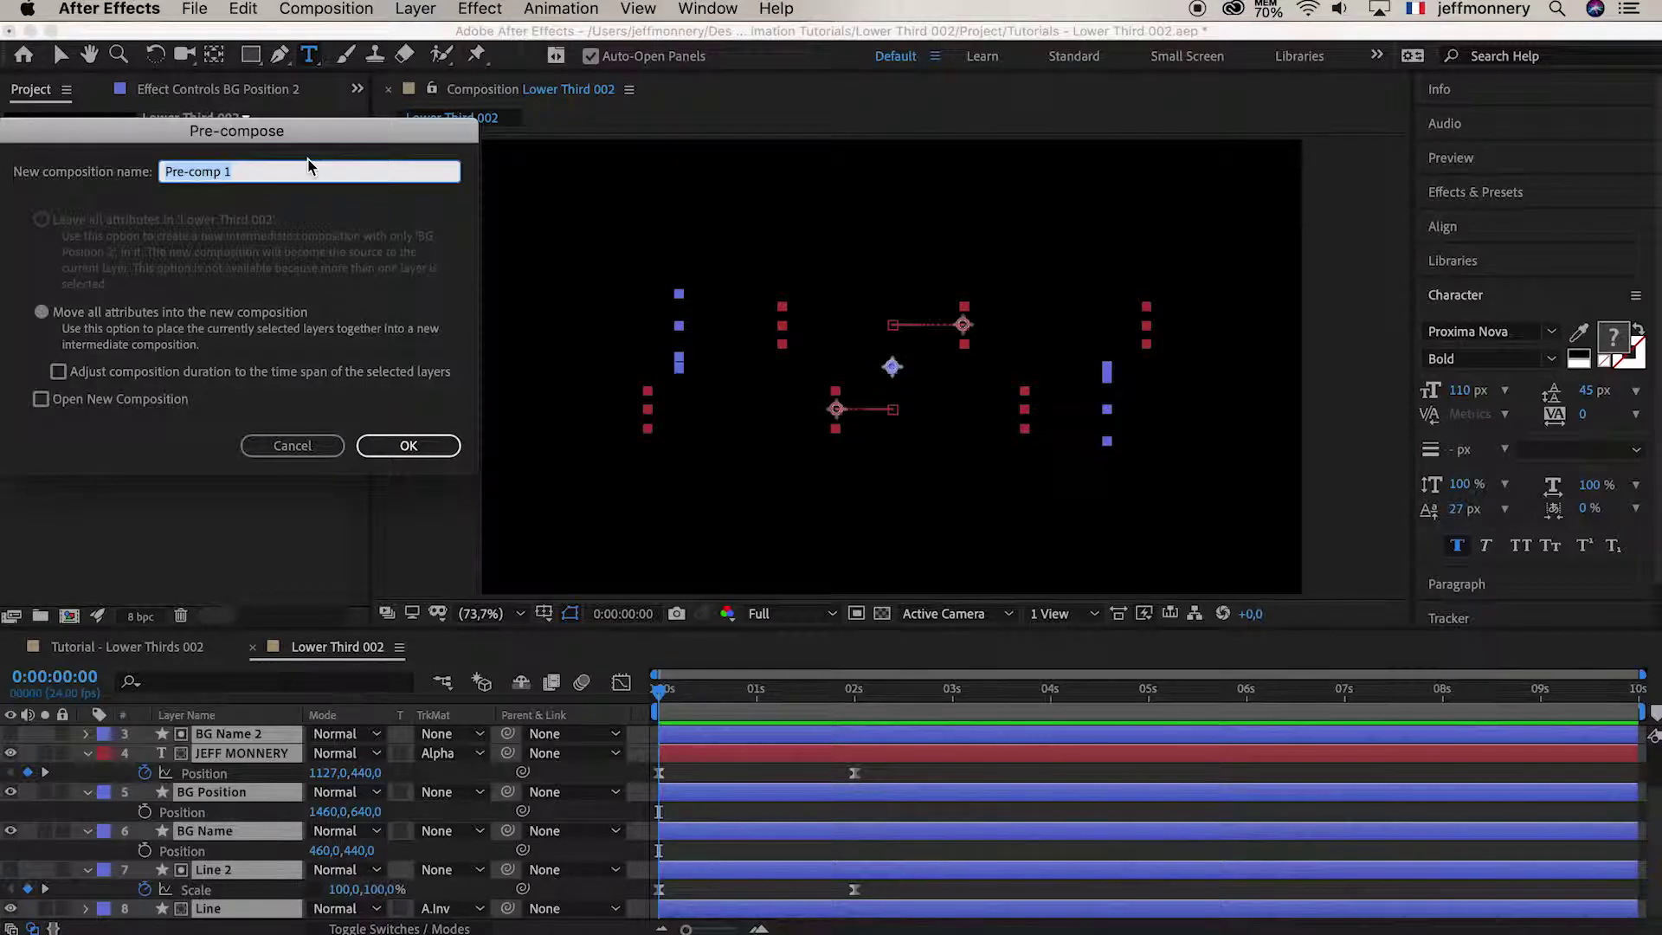
pyautogui.write('LT 002 Part')
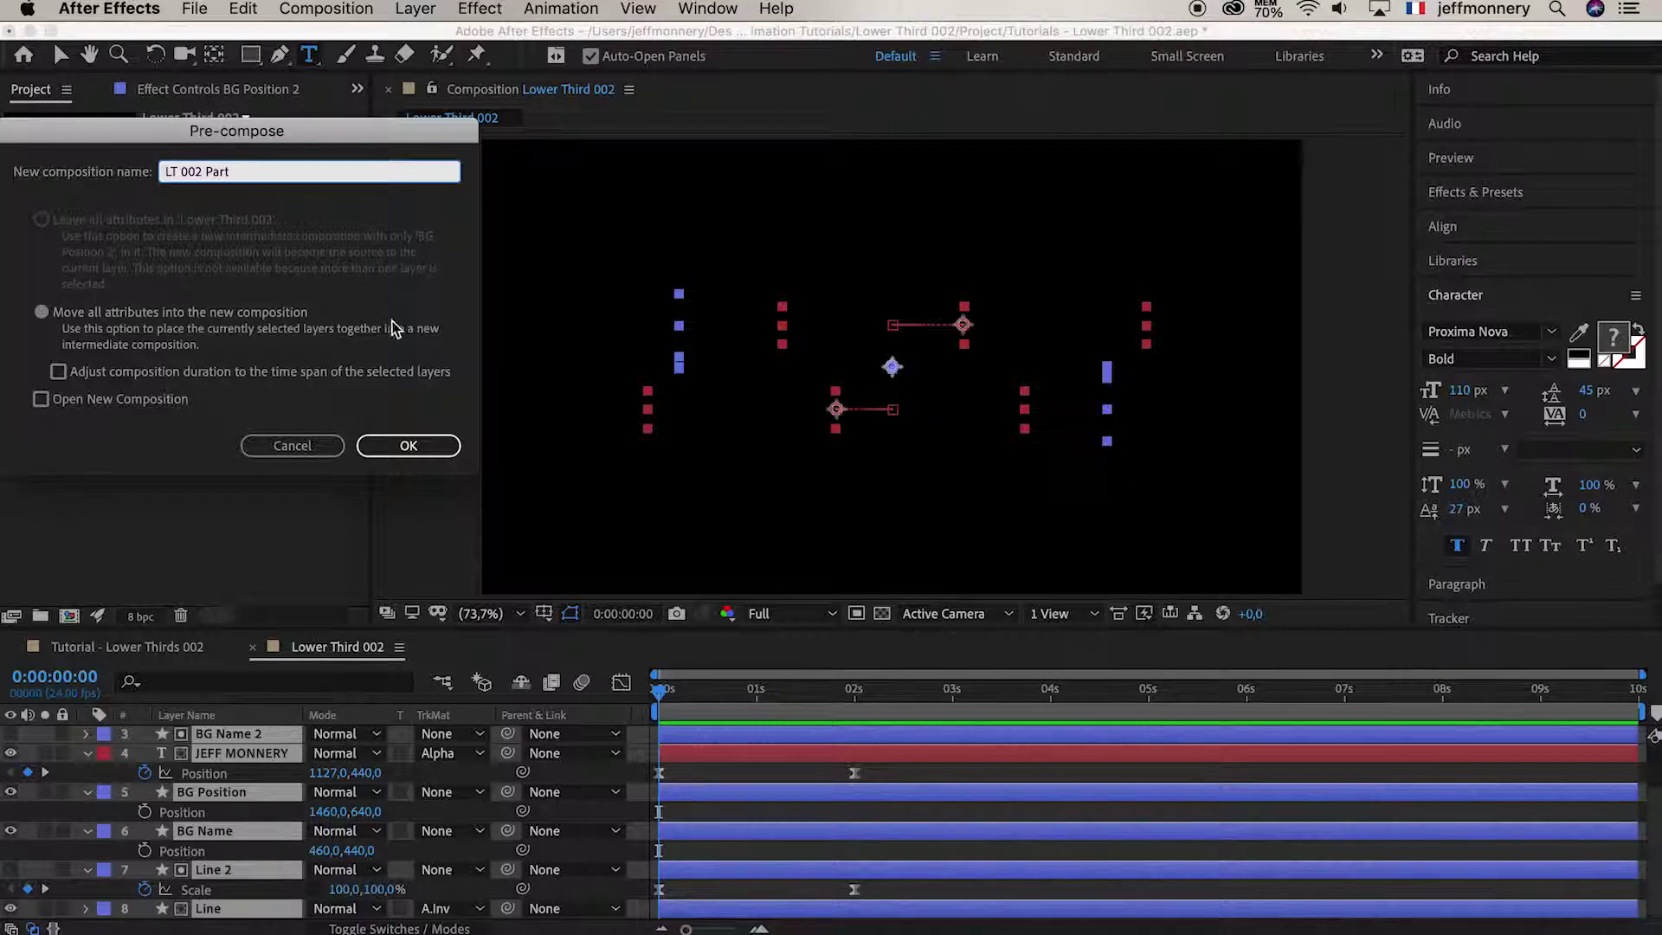
pyautogui.click(409, 446)
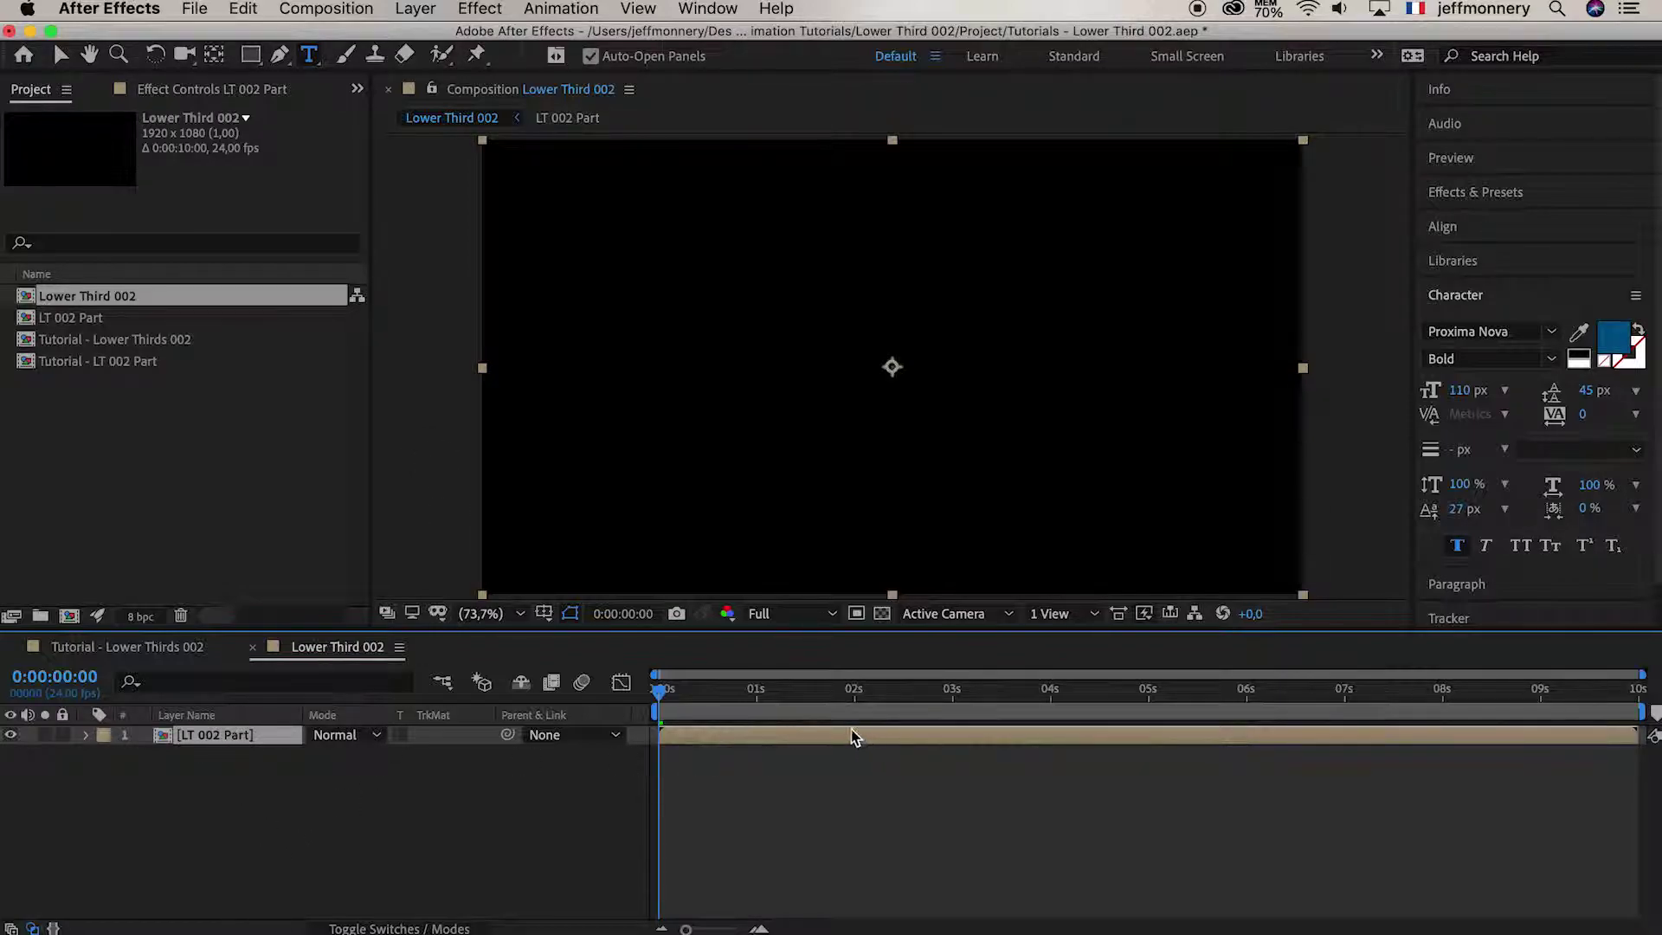
# Trim the LT 002 Part layer at 4 seconds, extend it to the timeline end, and duplicate it
pyautogui.moveTo(717, 698); pyautogui.dragTo(1053, 699)
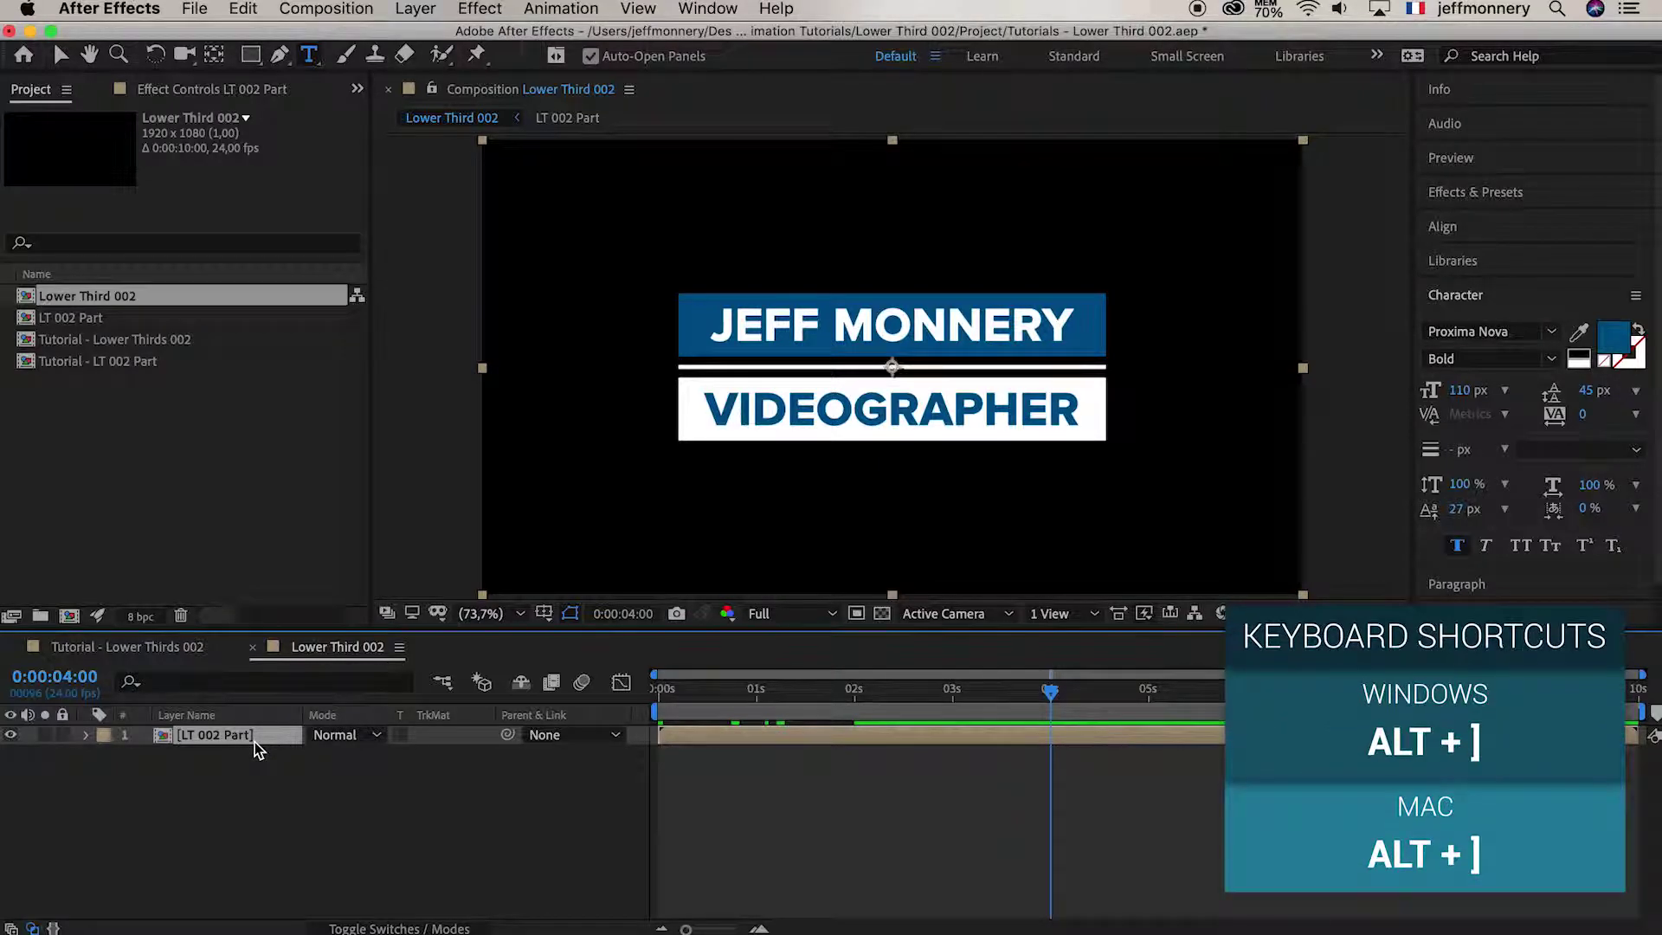
pyautogui.hotkey('alt', ']')
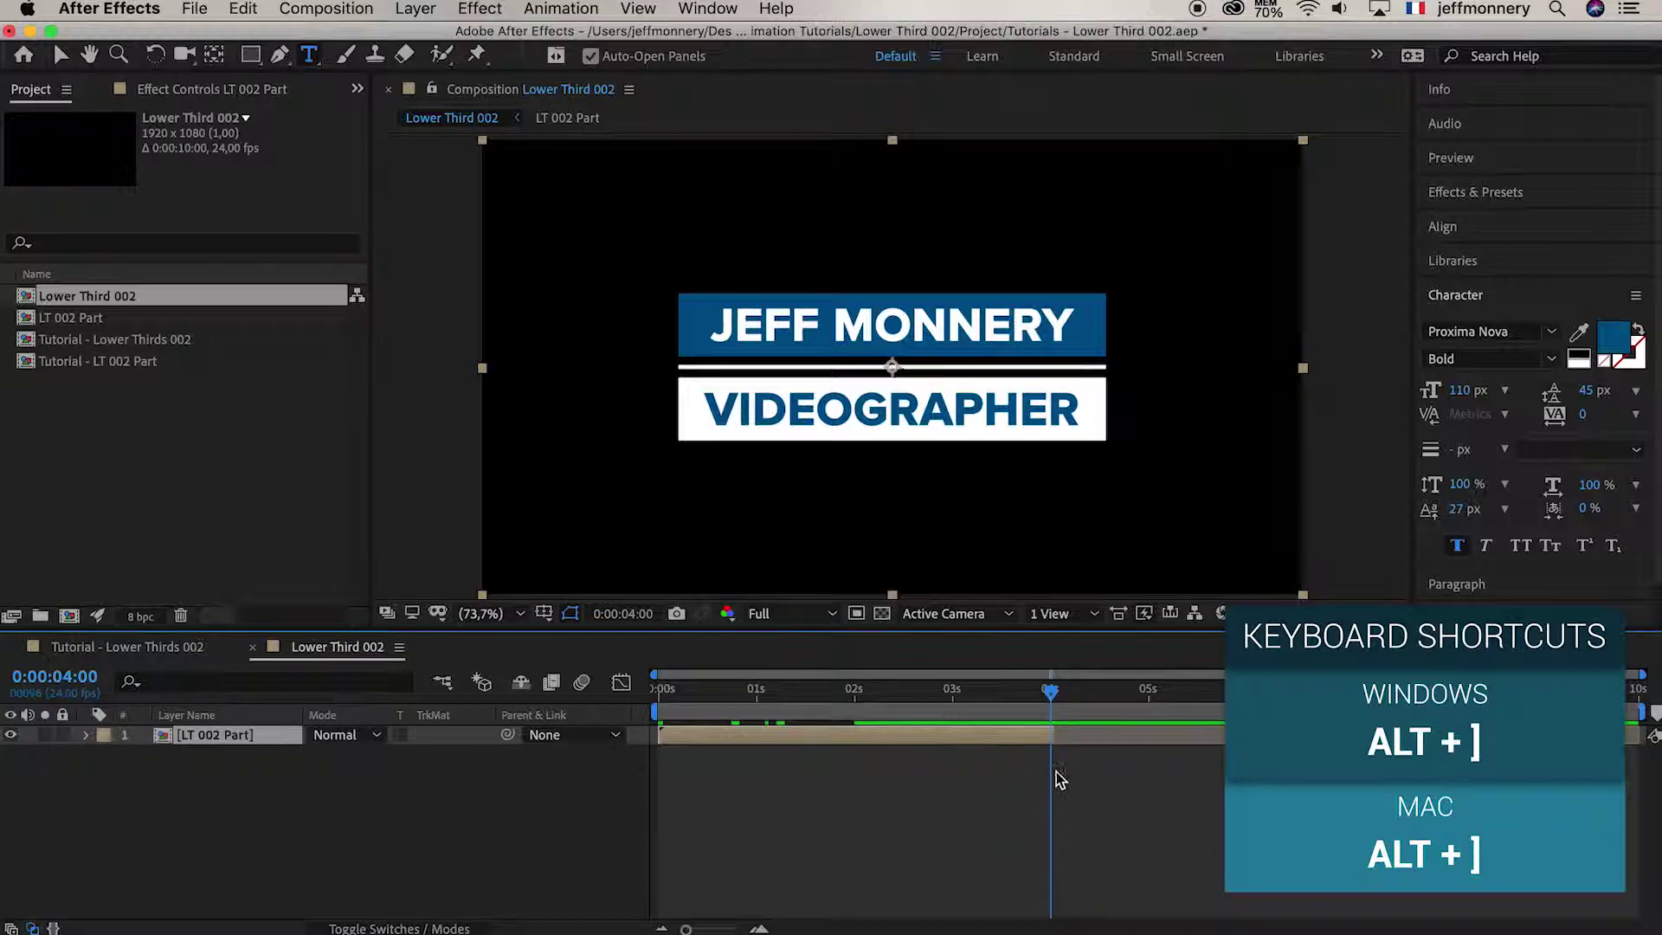
pyautogui.moveTo(1053, 728)
pyautogui.mouseDown()
pyautogui.moveTo(1645, 734)
pyautogui.moveTo(1050, 736)
pyautogui.mouseUp()
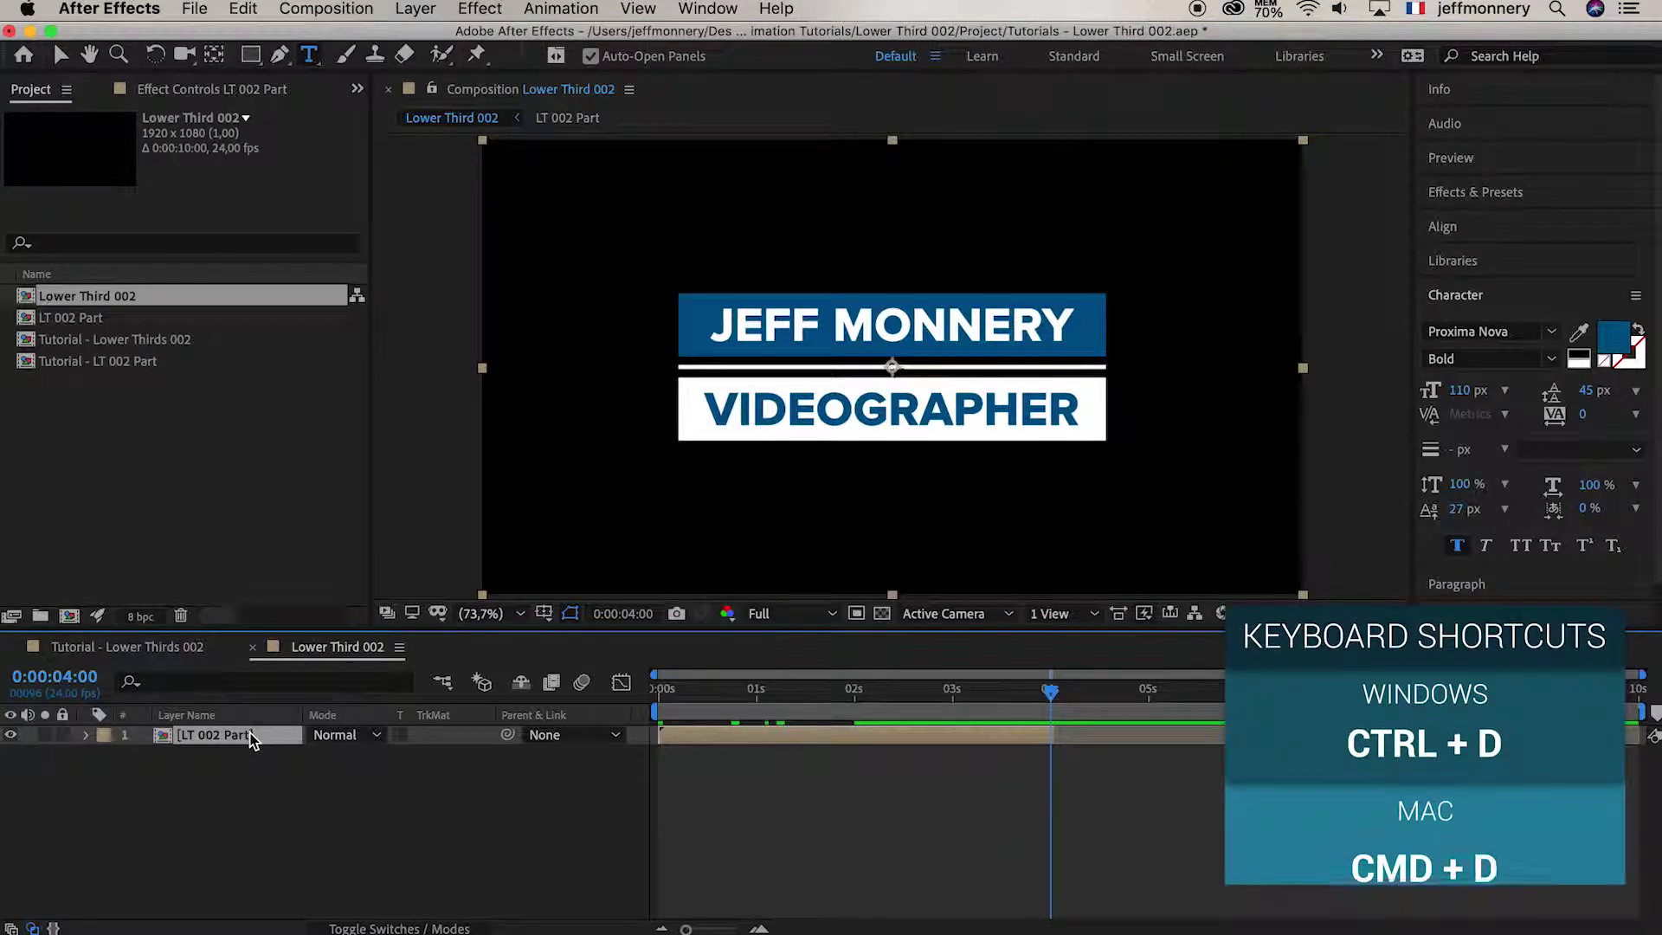
pyautogui.press('super+d')
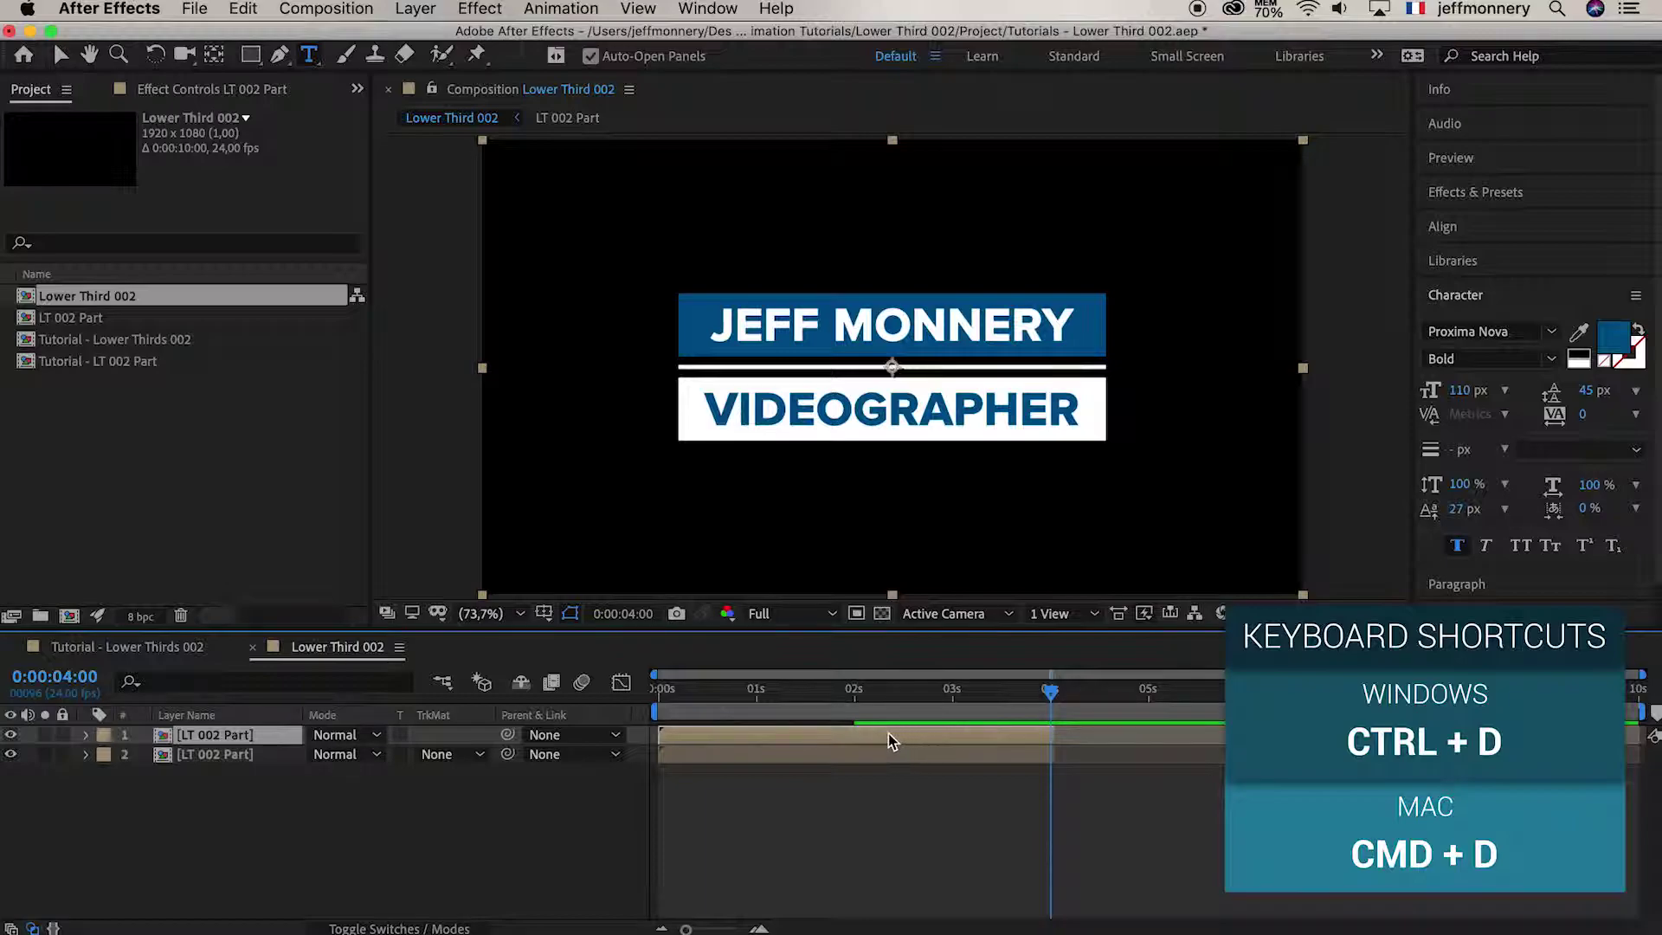
# Move the top LT 002 Part copy to start at 4 seconds and time-reverse it
pyautogui.moveTo(875, 741); pyautogui.dragTo(1228, 742)
pyautogui.moveTo(1036, 736); pyautogui.dragTo(1066, 736)
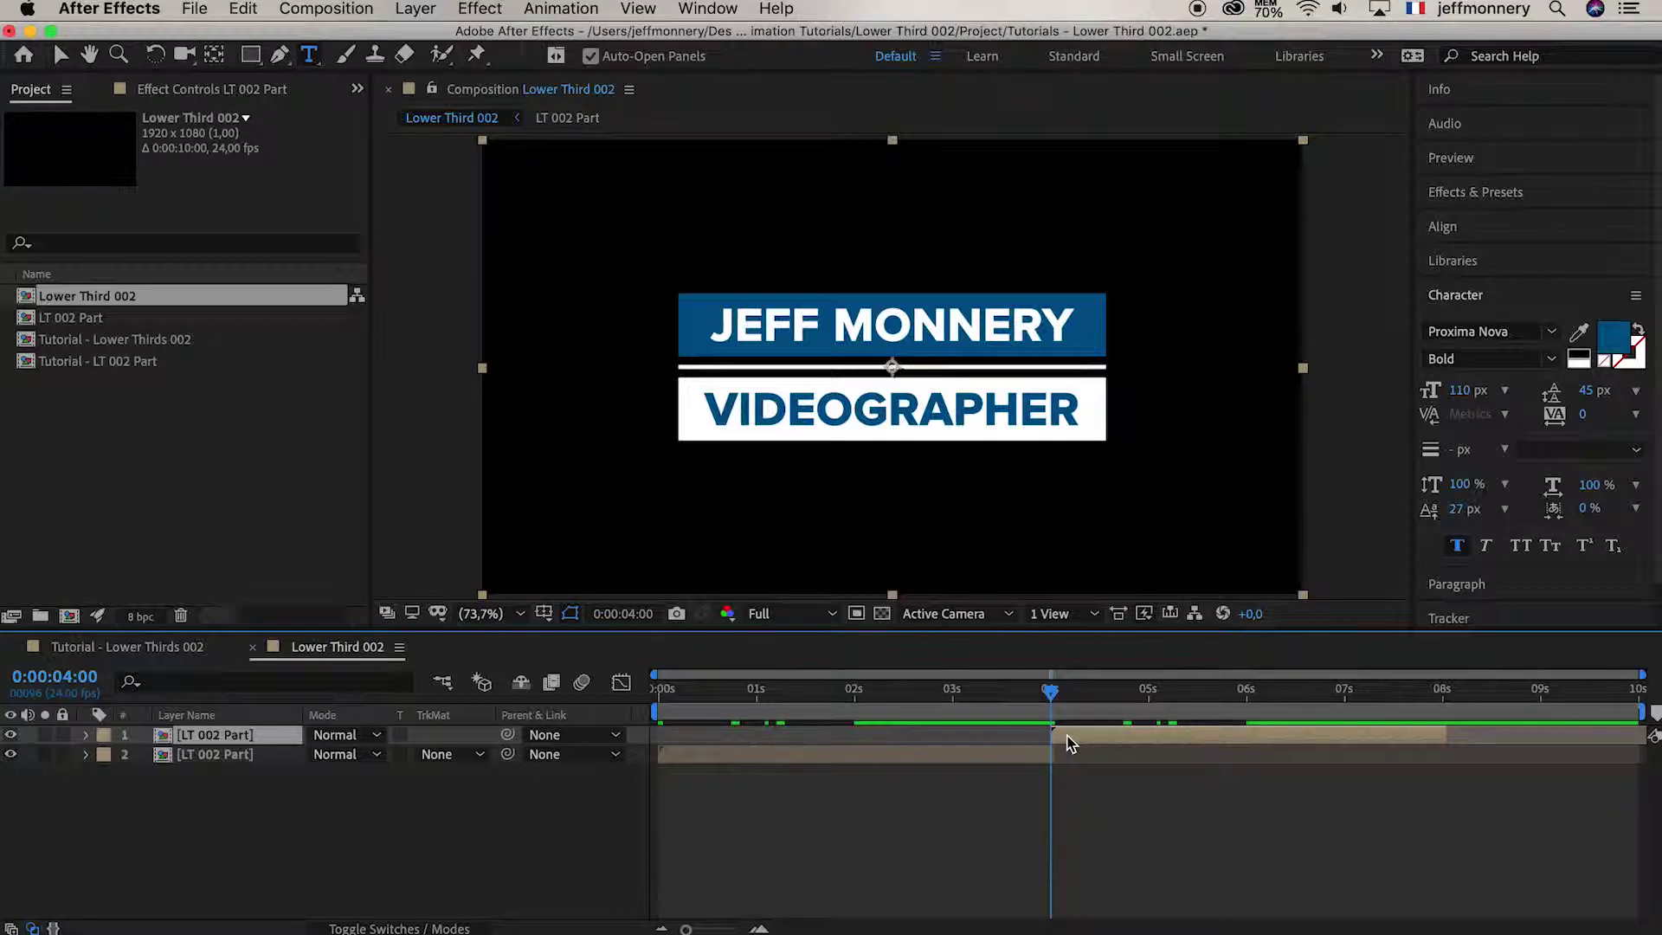
pyautogui.rightClick(1070, 742)
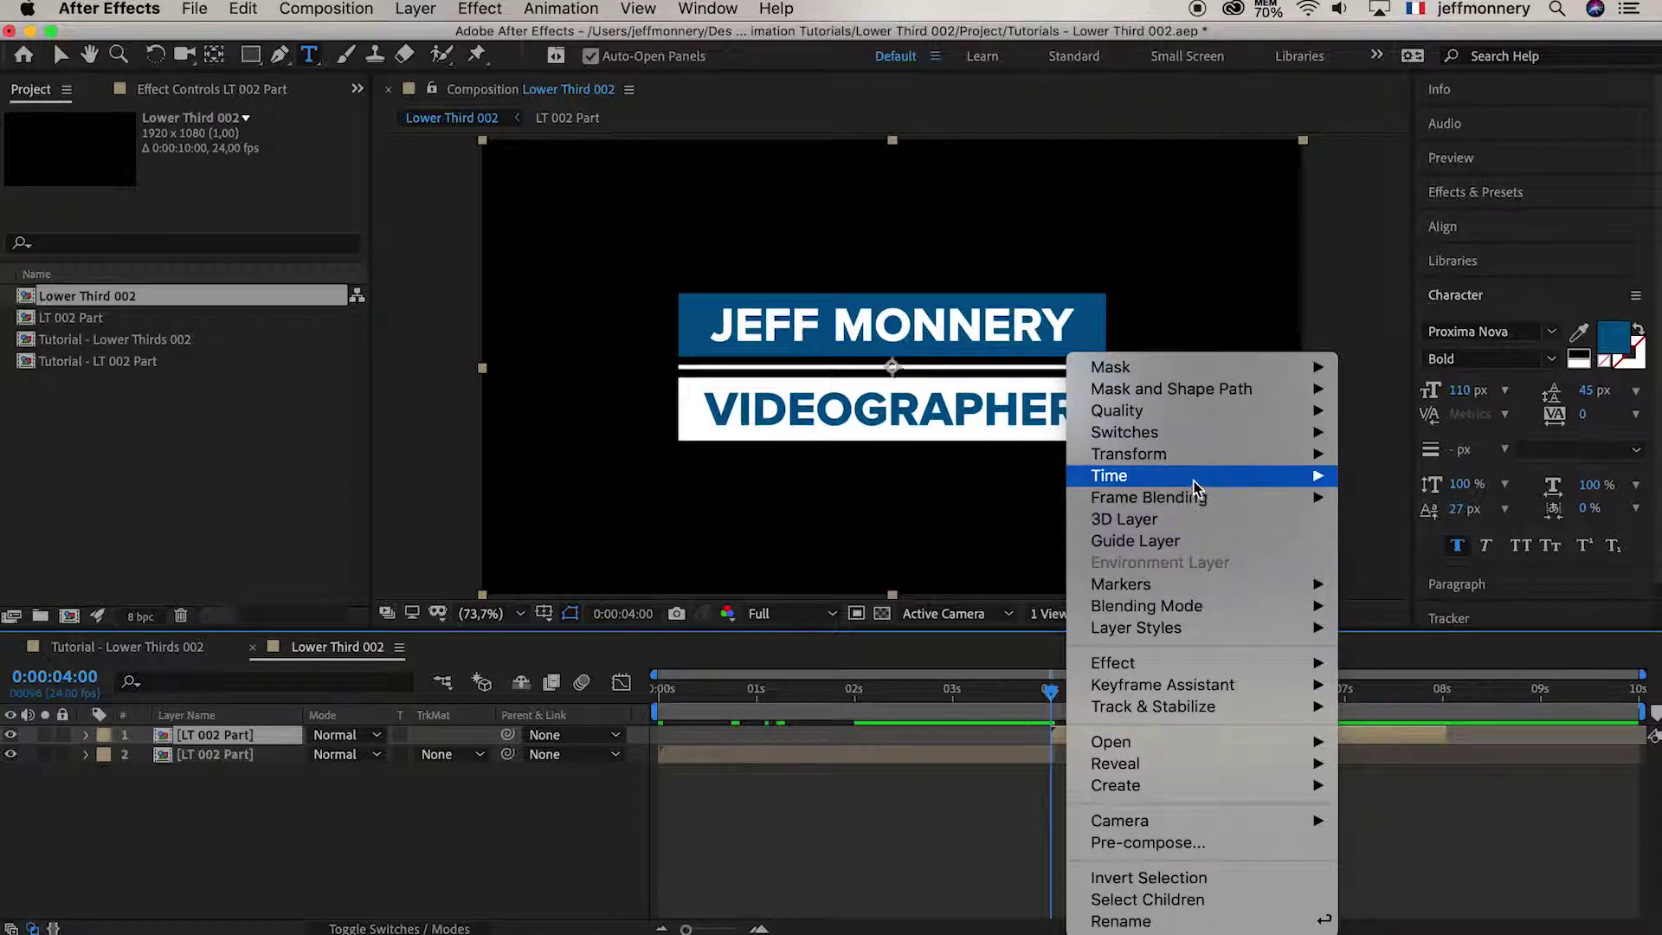
pyautogui.moveTo(1195, 482)
pyautogui.click(1404, 498)
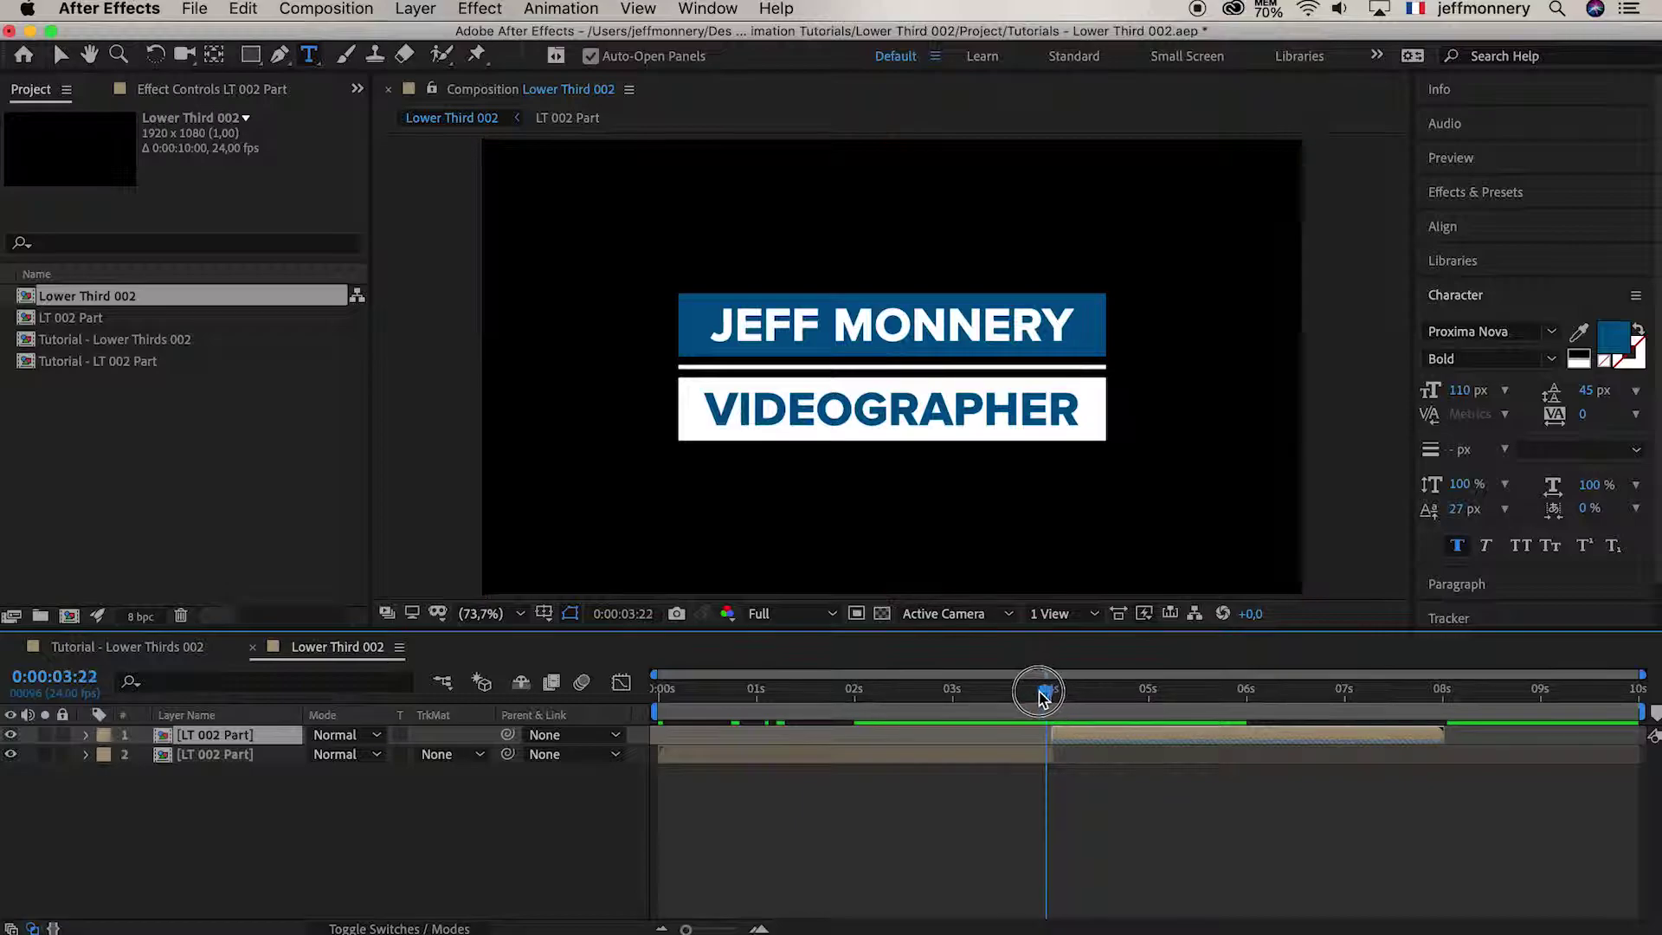
# Preview the lower third's intro and reversed outro animation from the start
pyautogui.press('space')
pyautogui.click(619, 686)
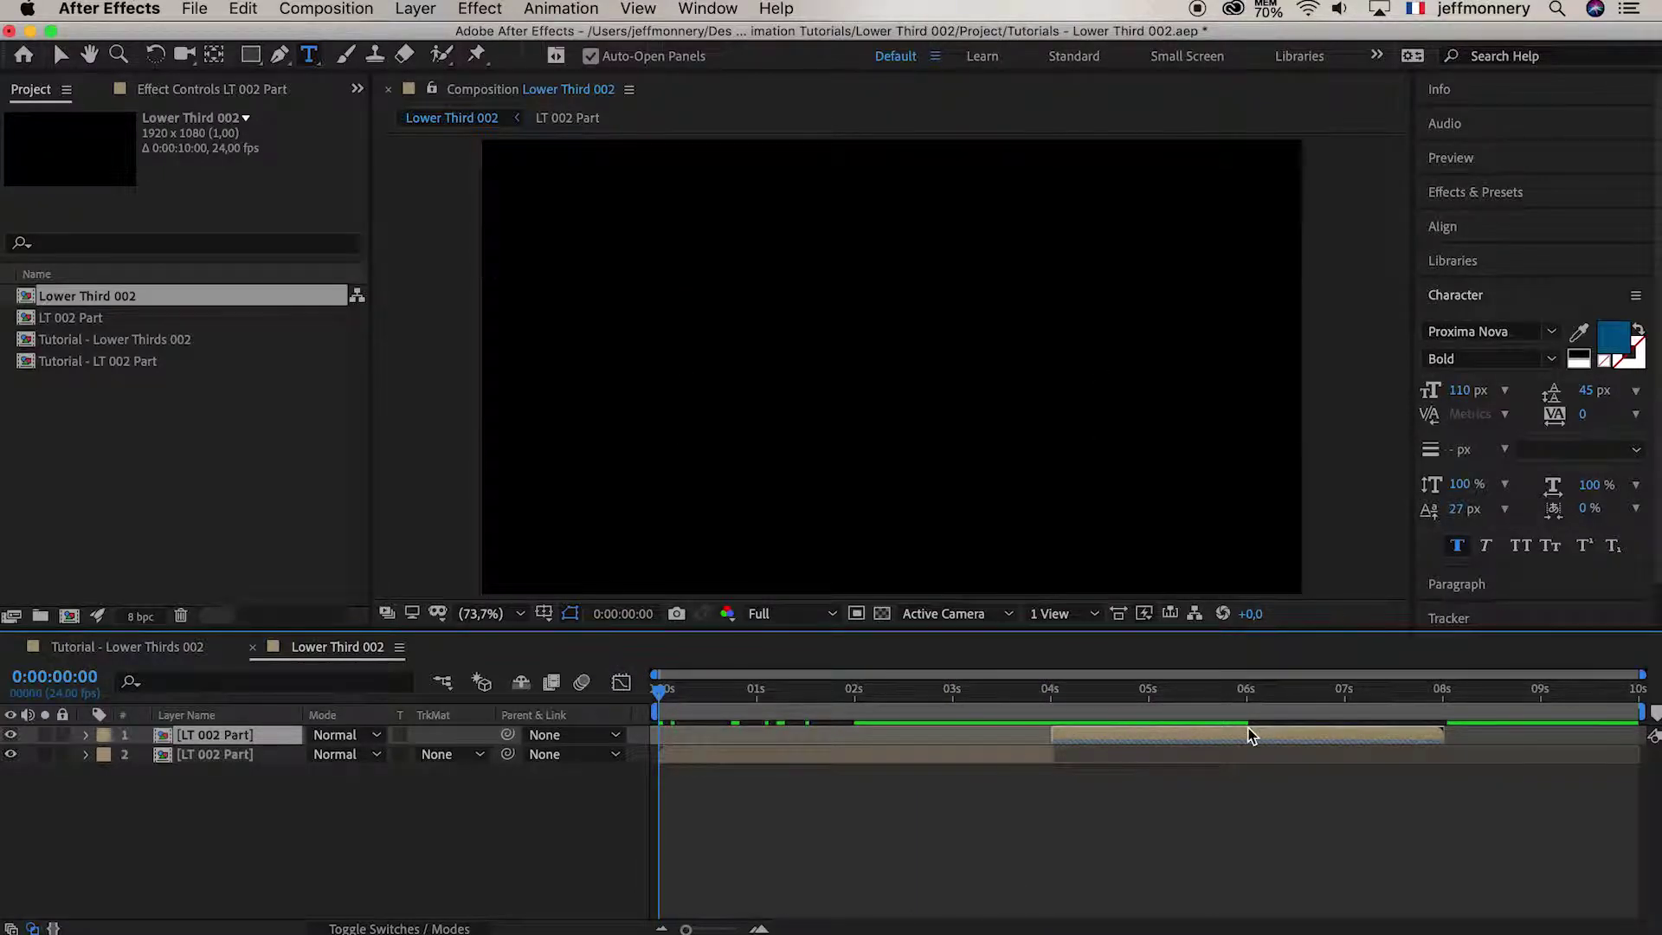
pyautogui.press('space')
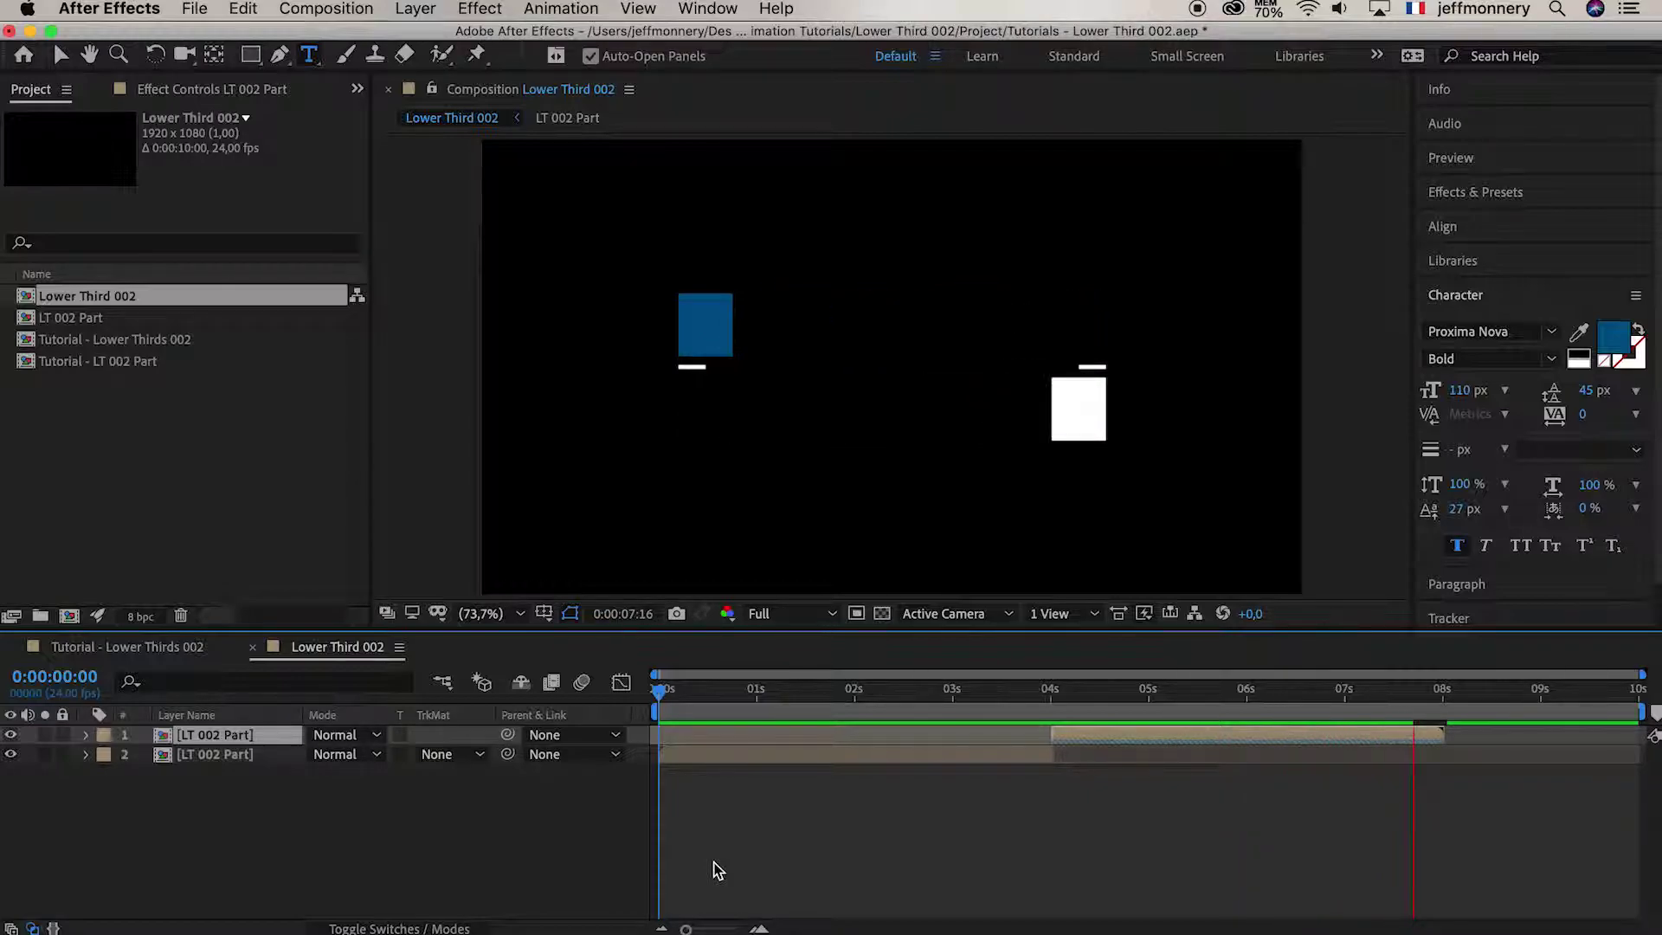
pyautogui.click(769, 697)
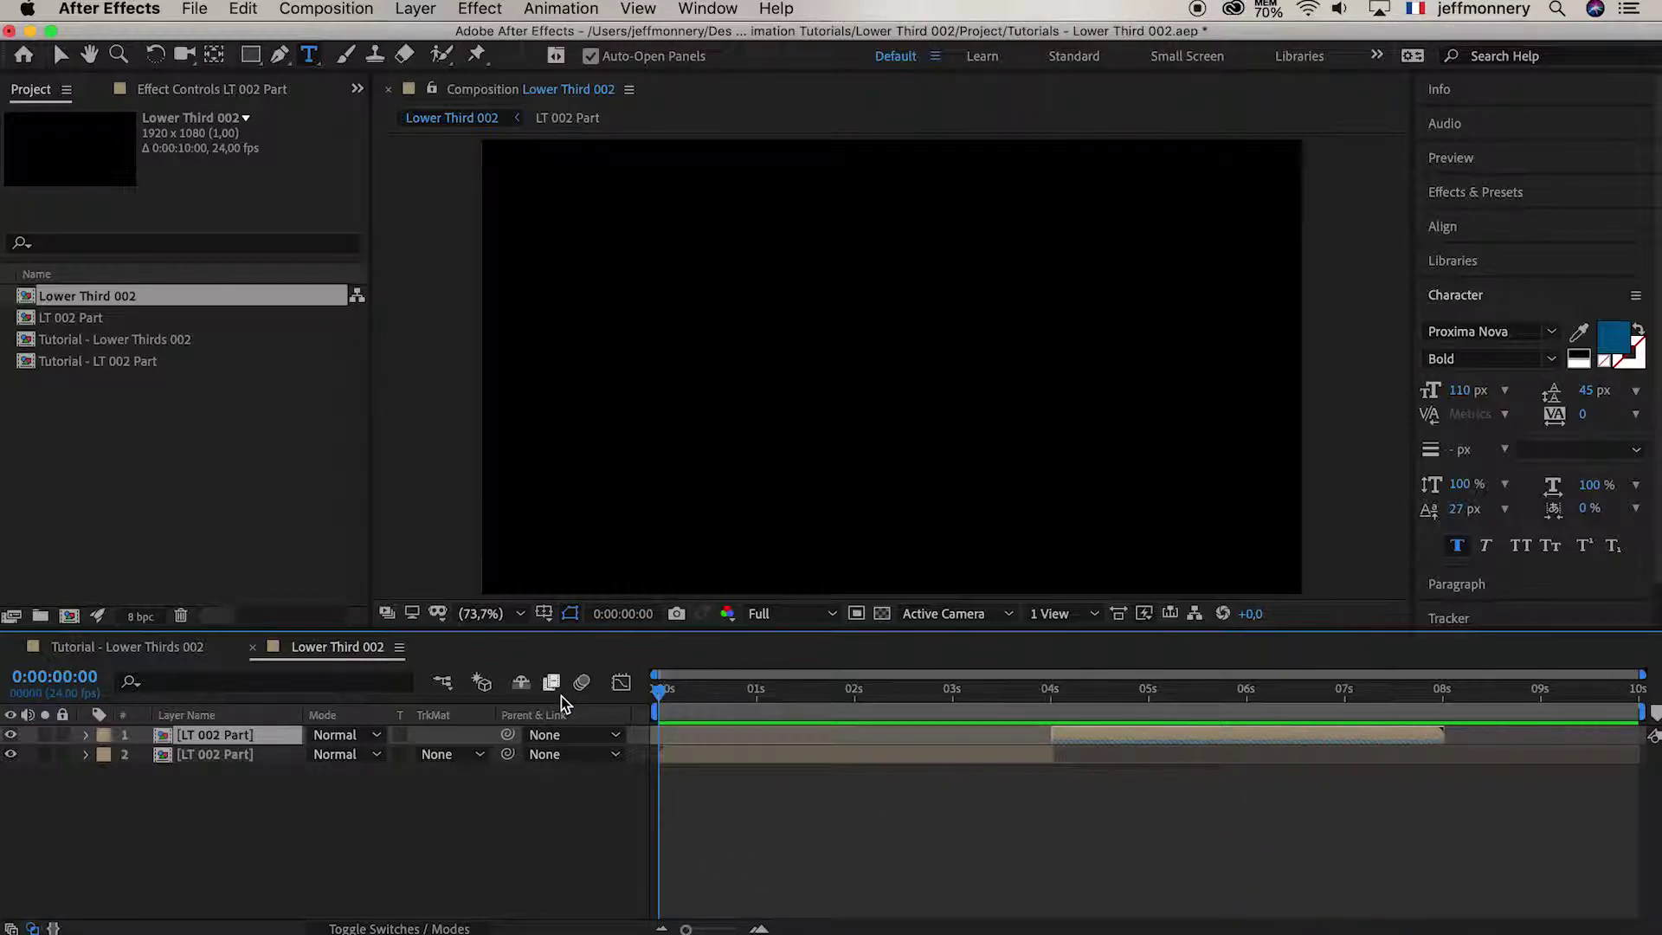
pyautogui.press('space')
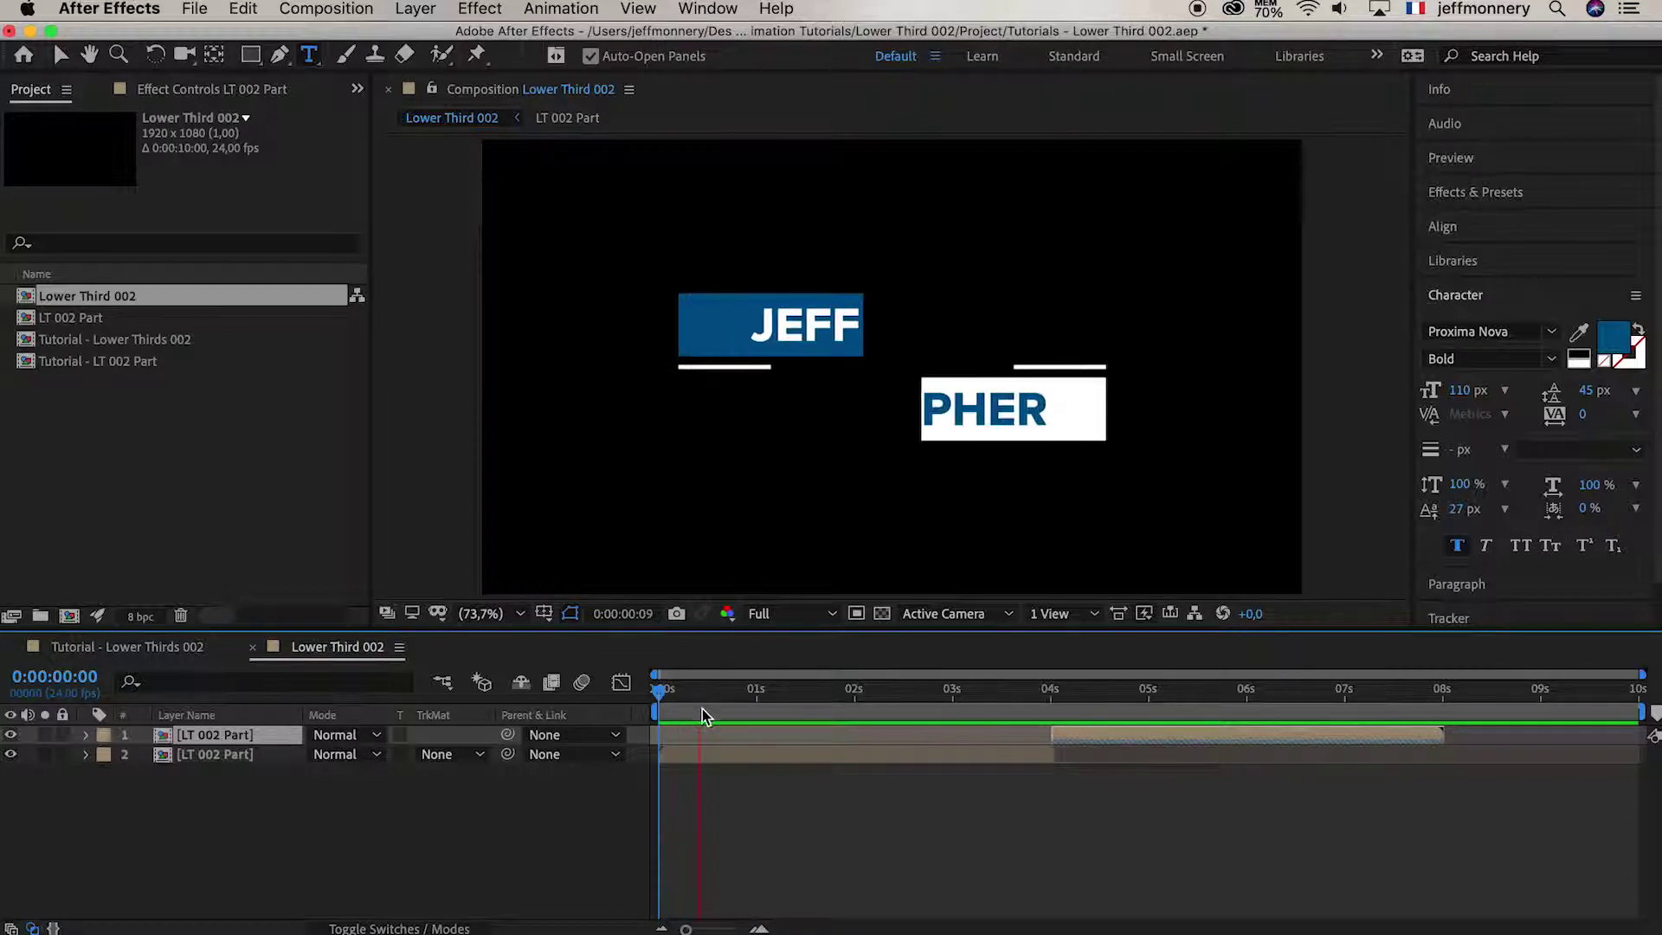